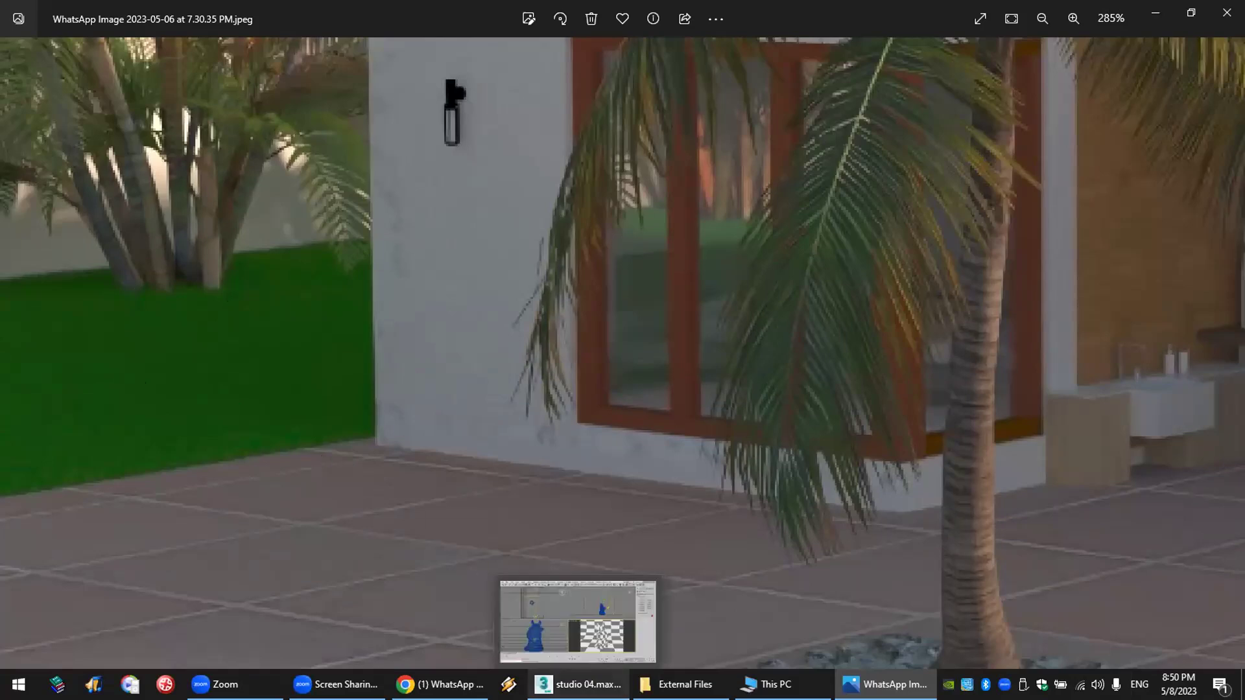
- Switch to 3ds Max, dismiss the Scene Converter and hide the horned statue in the studio scene
click(577, 684)
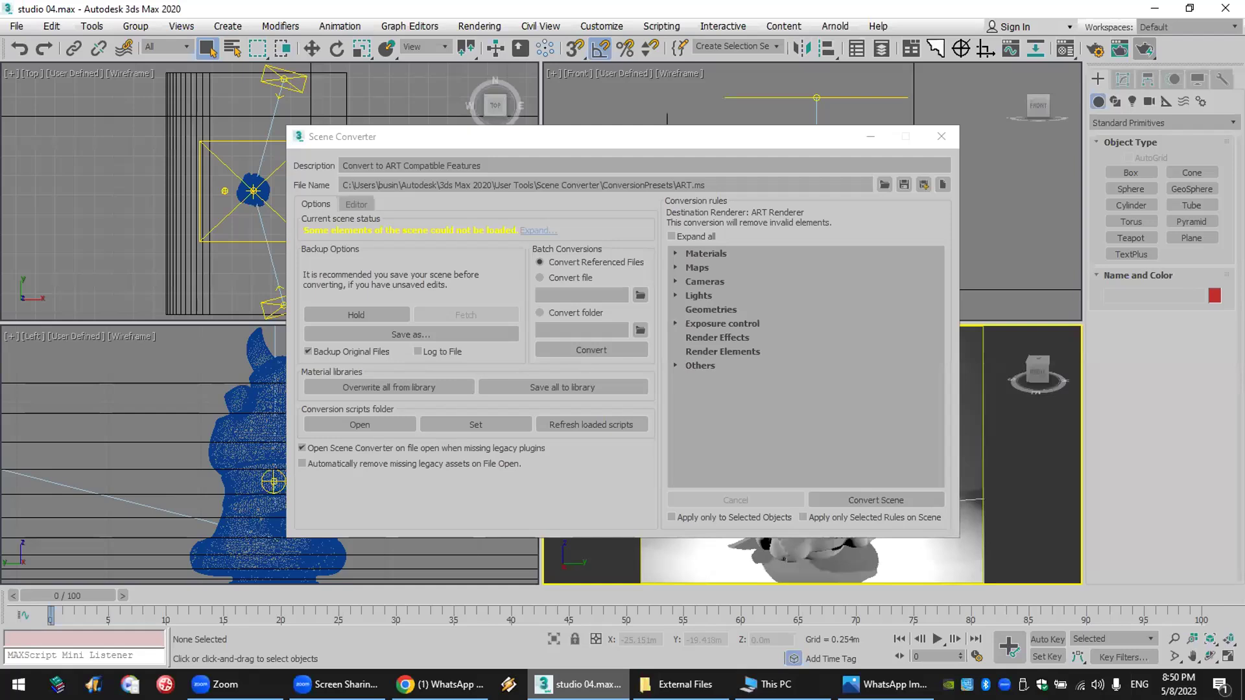
click(941, 137)
click(815, 421)
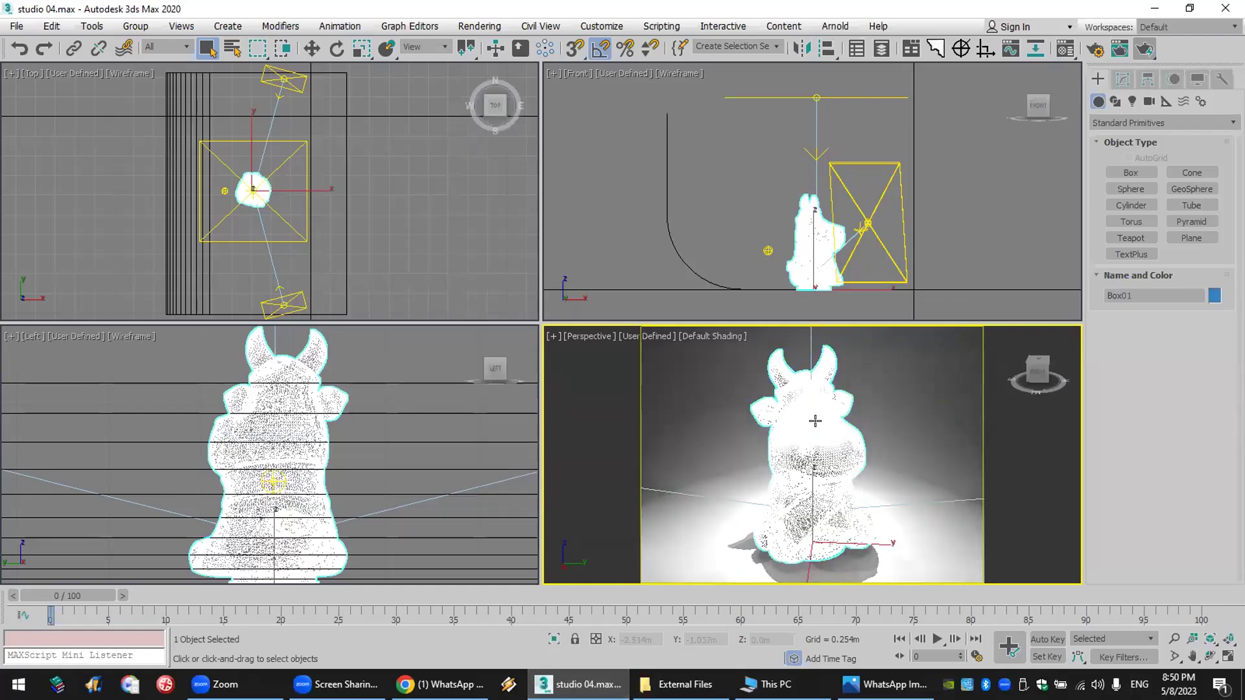
right_click(815, 420)
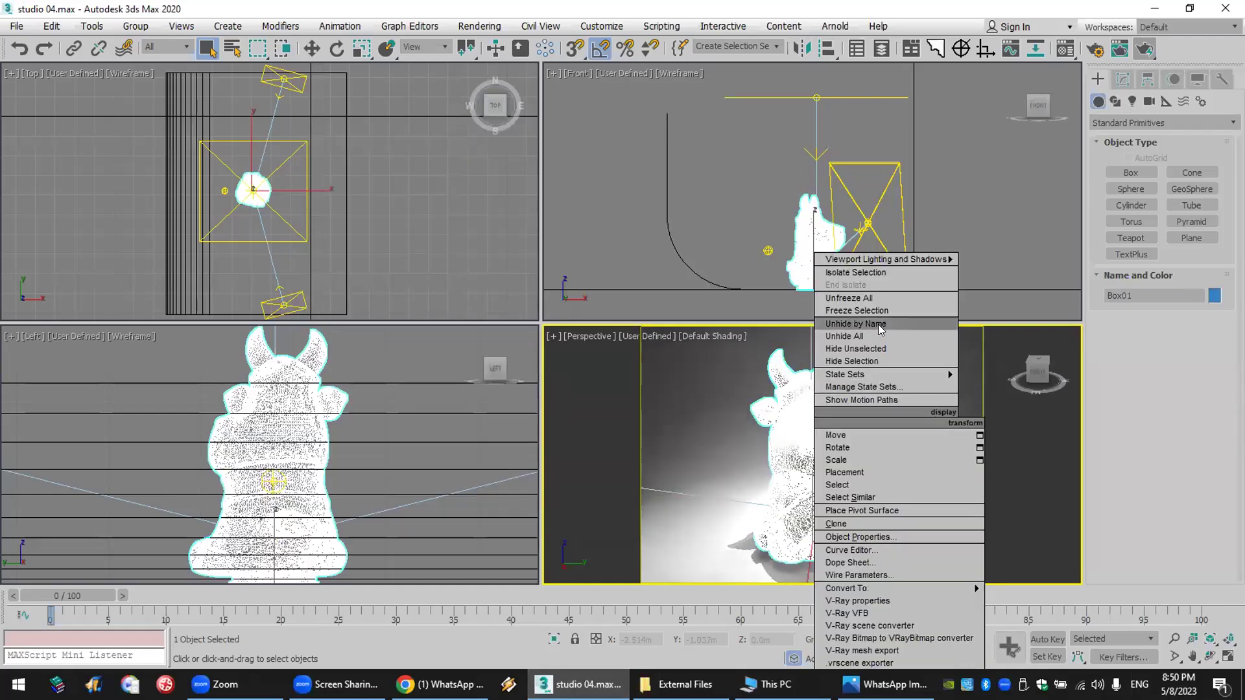
click(897, 361)
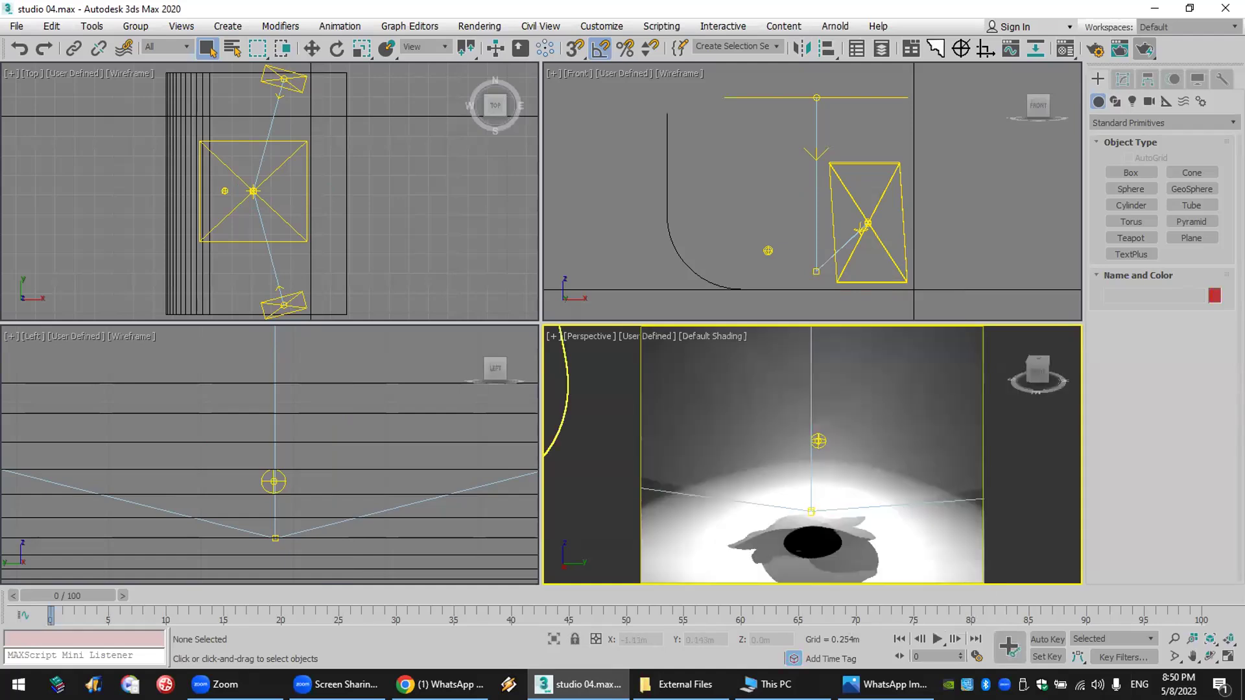
- Turn off shadows in the Perspective viewport and illuminate it with default lights
click(645, 335)
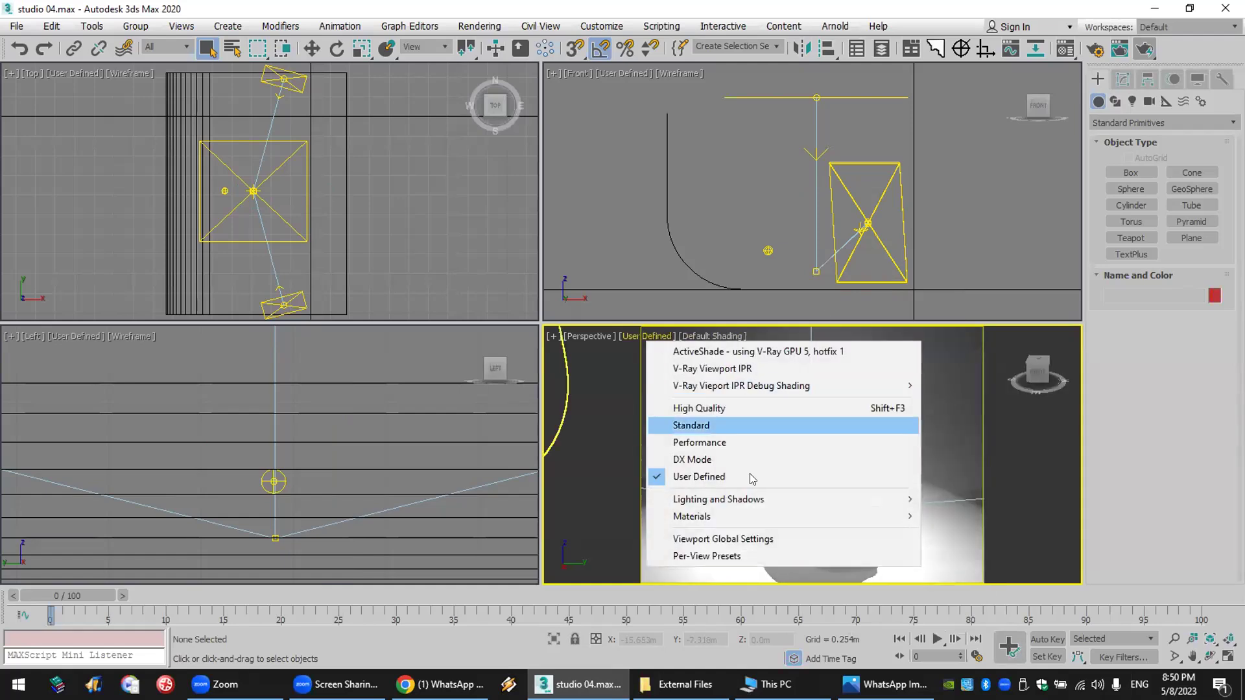
mouse_move(787, 498)
click(986, 557)
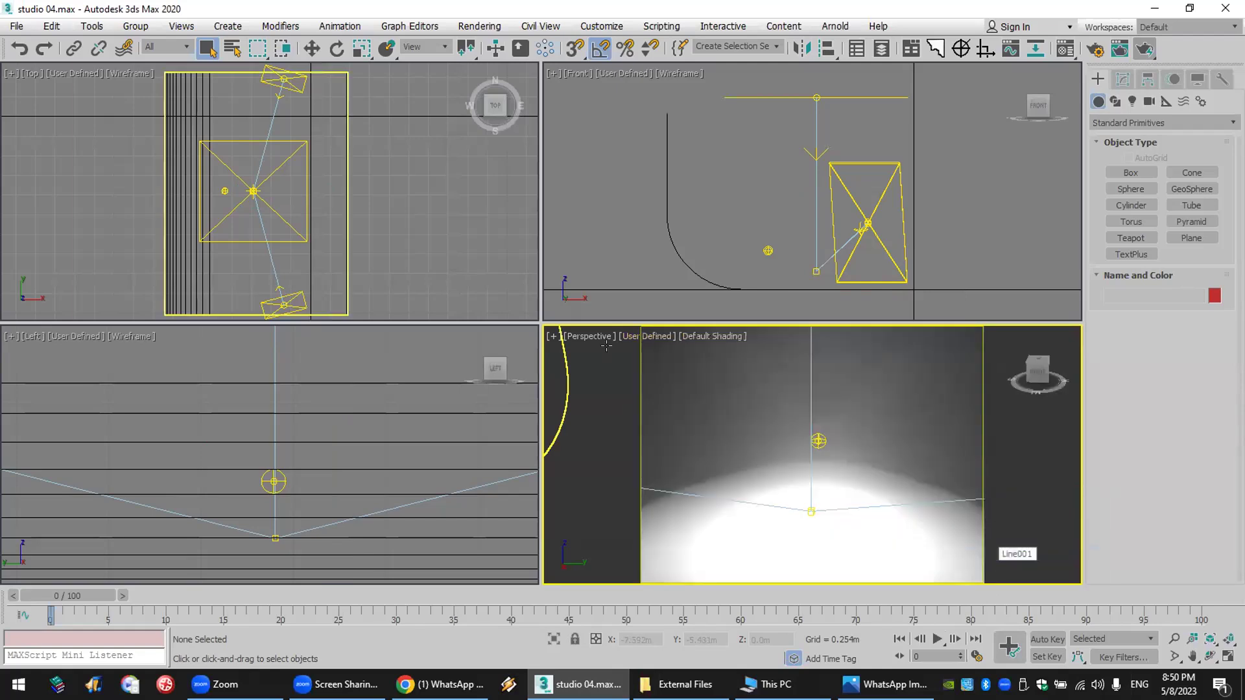
click(641, 335)
mouse_move(755, 498)
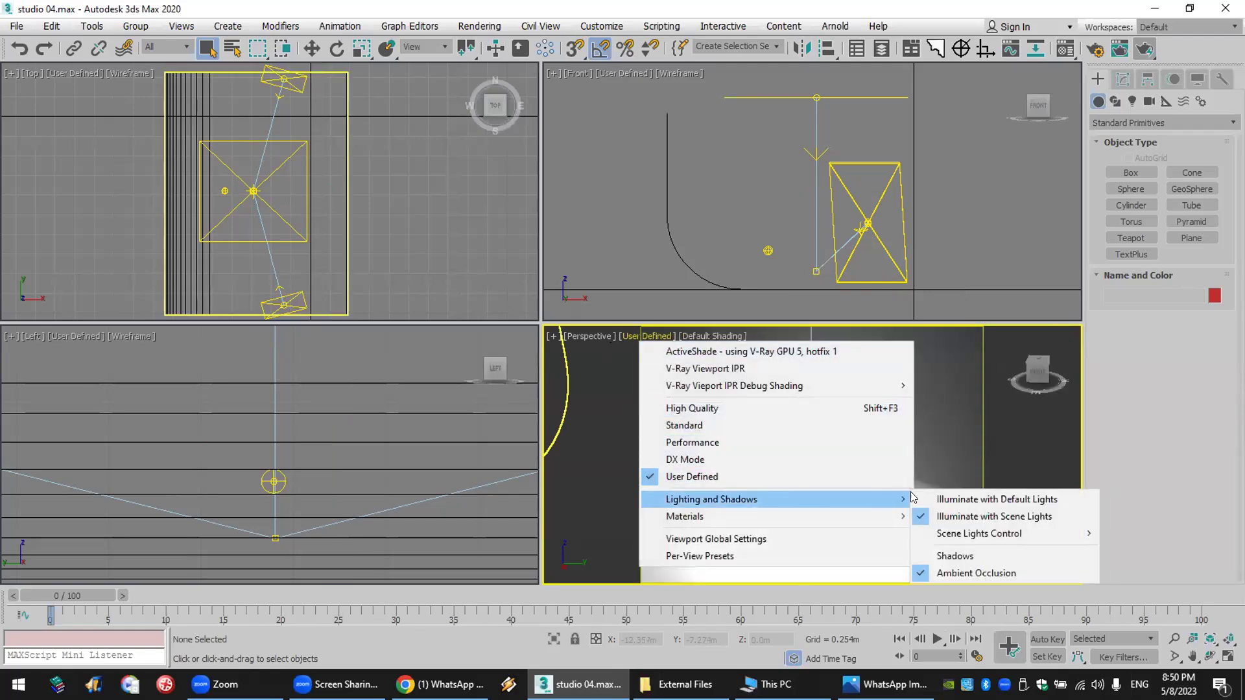
click(959, 500)
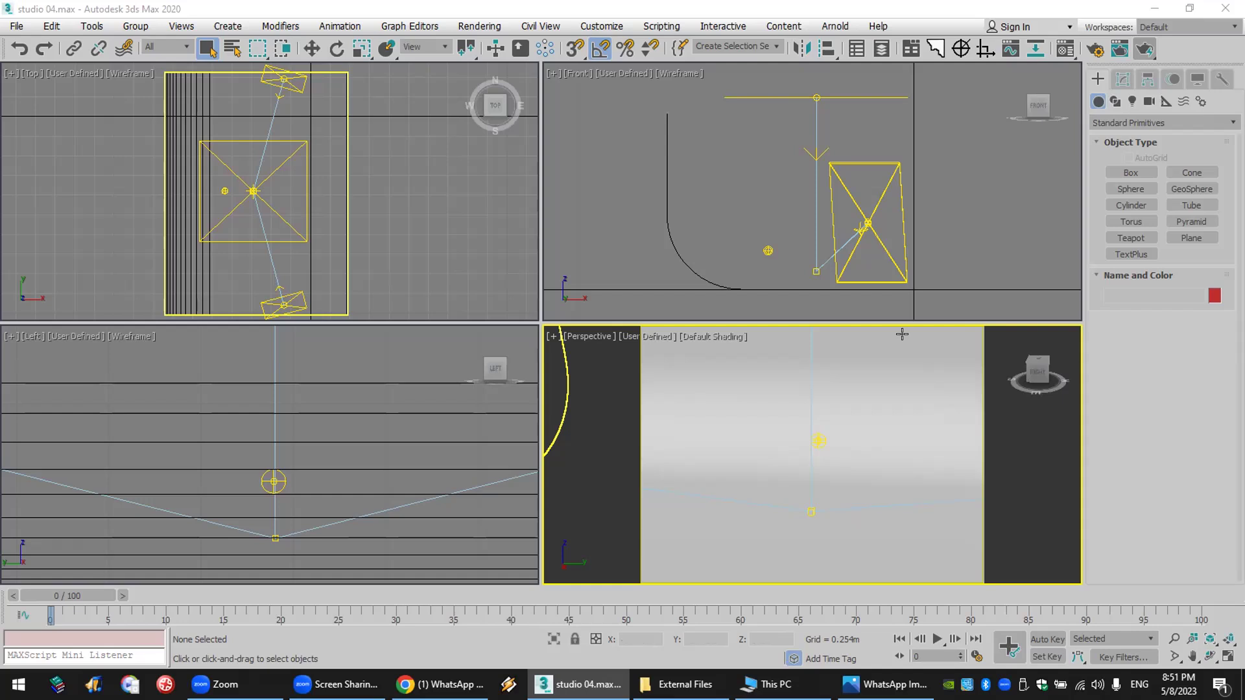
- Create a ChamferBox about 0.78 m by 0.74 m and 0.03 m high, fillet about 0.2 m, around the studio's centre in the Top view
click(399, 250)
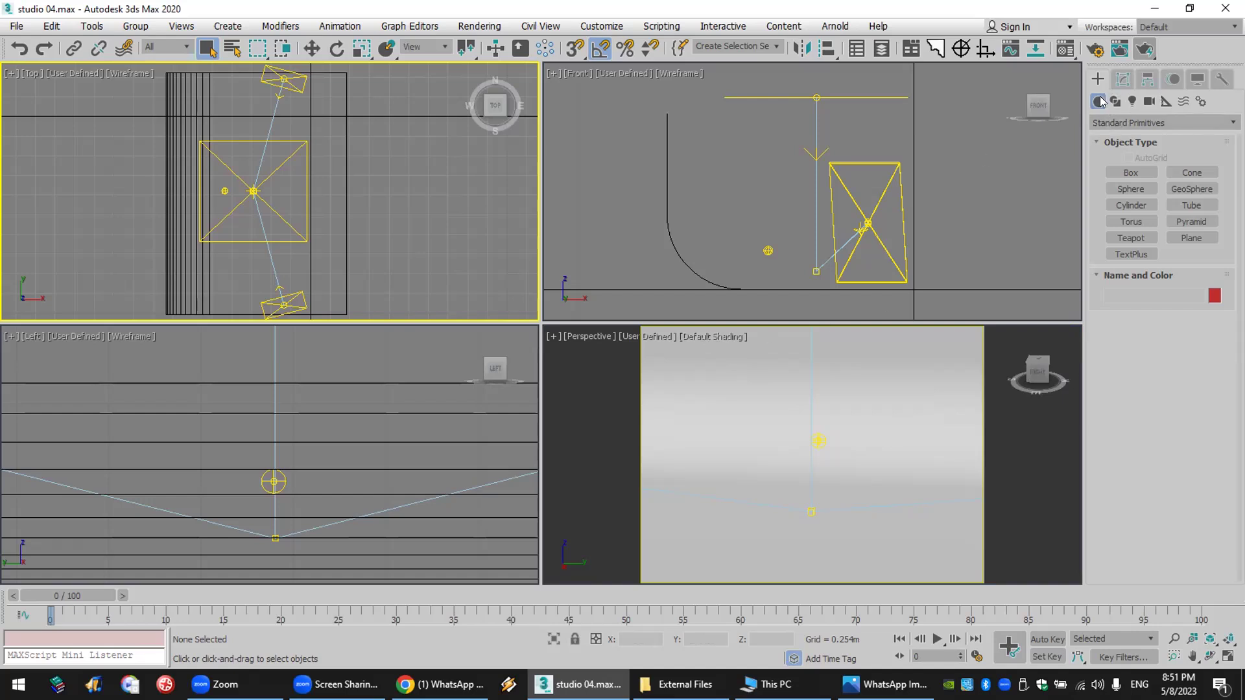
click(1153, 121)
click(1152, 122)
click(1142, 119)
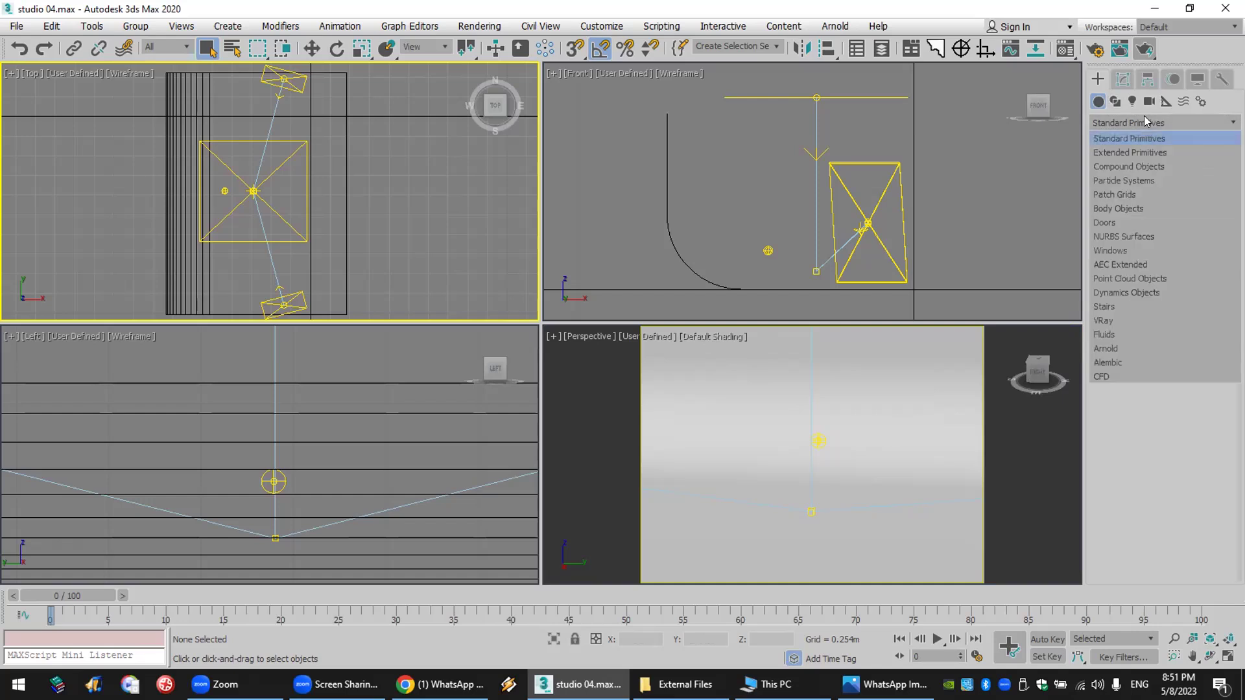
click(1171, 152)
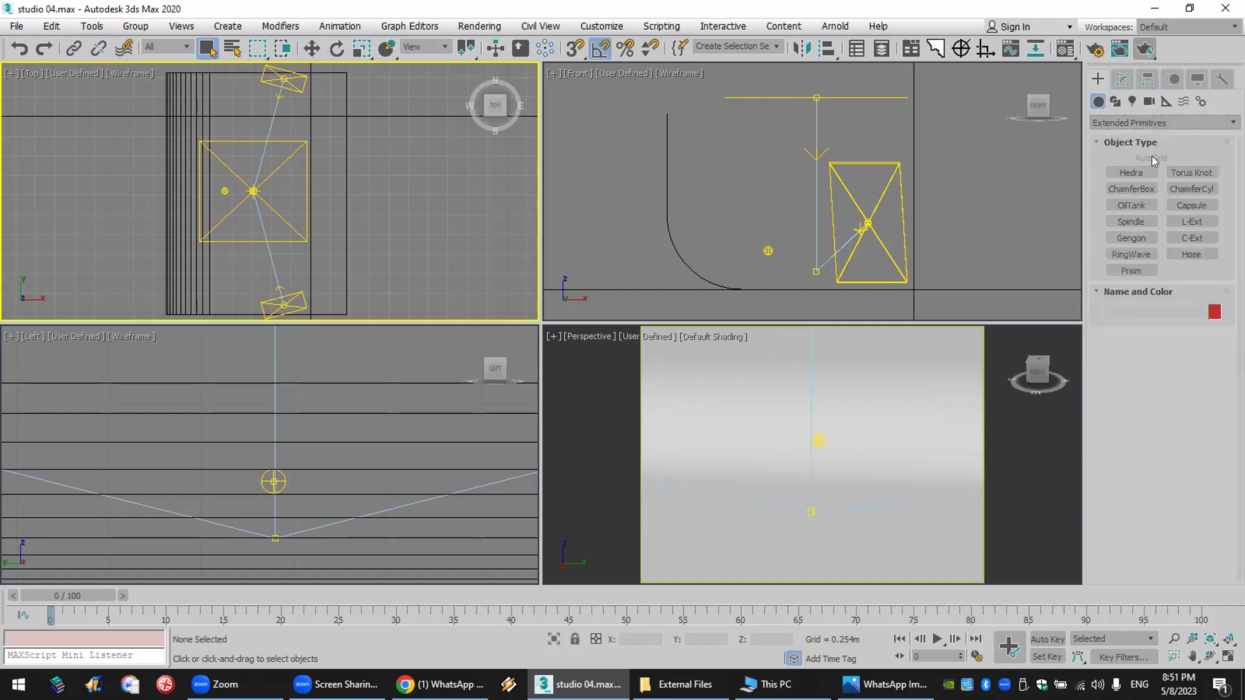
click(1134, 189)
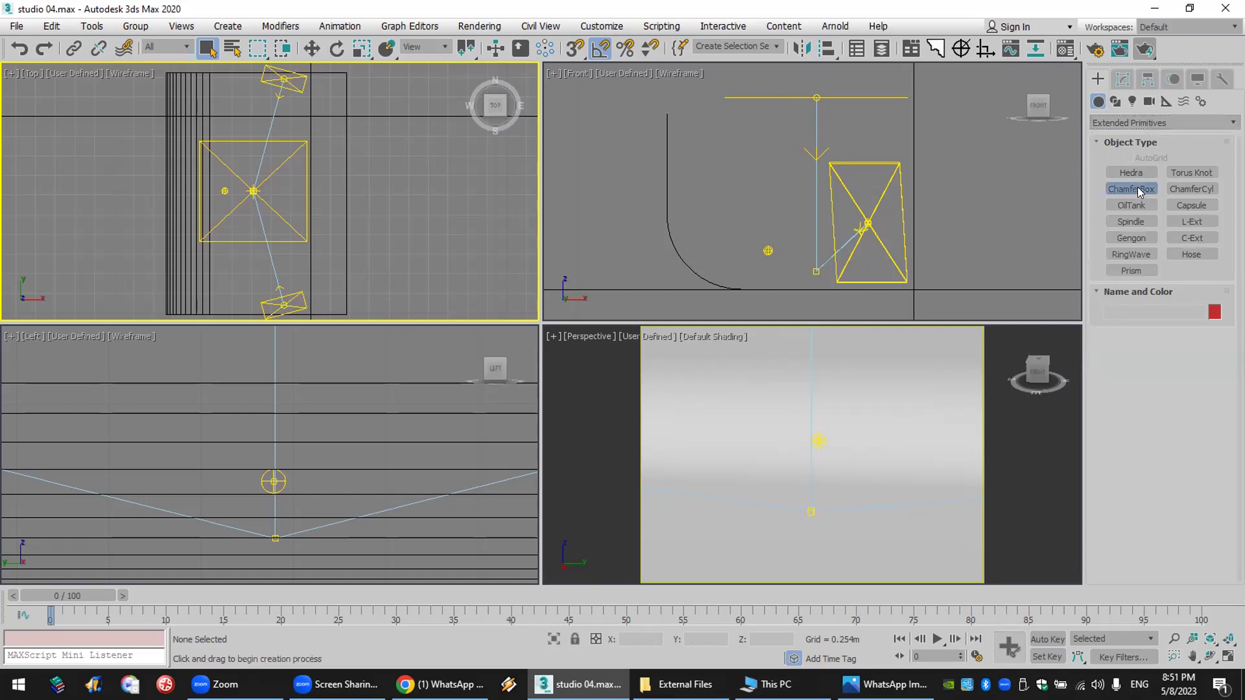
drag(225, 162, 285, 224)
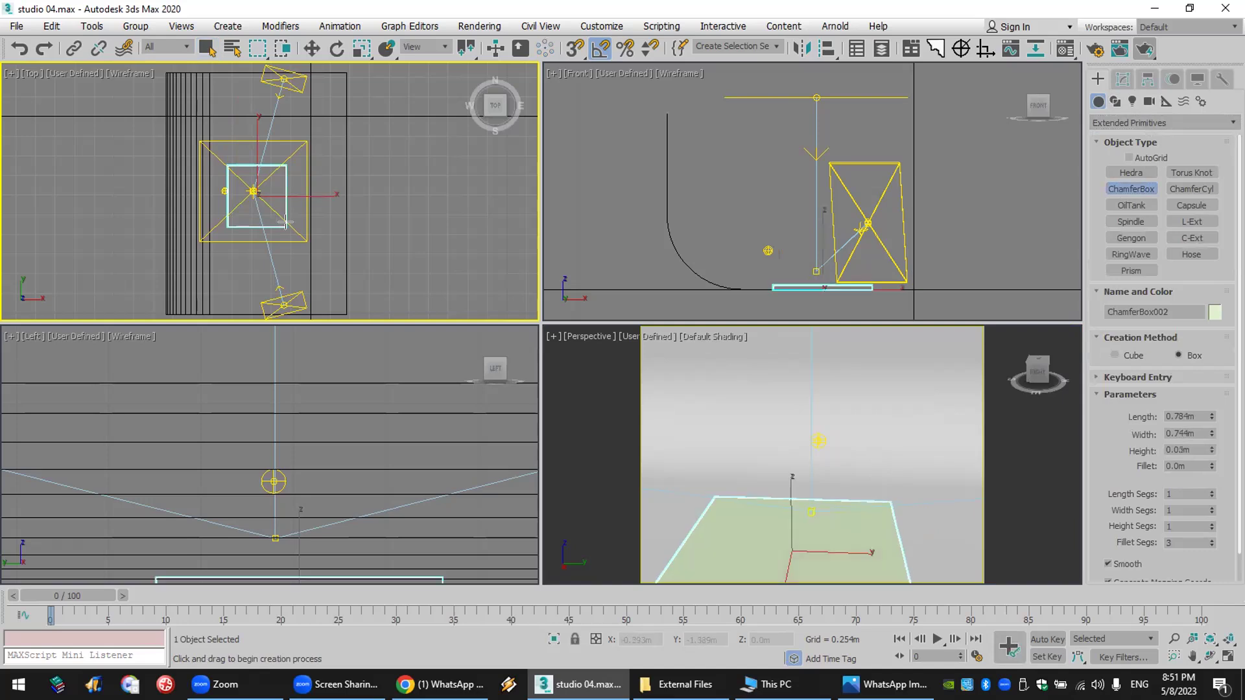
click(286, 204)
- Change the scene's metric display units to centimeters
scroll(818, 292, up, 5)
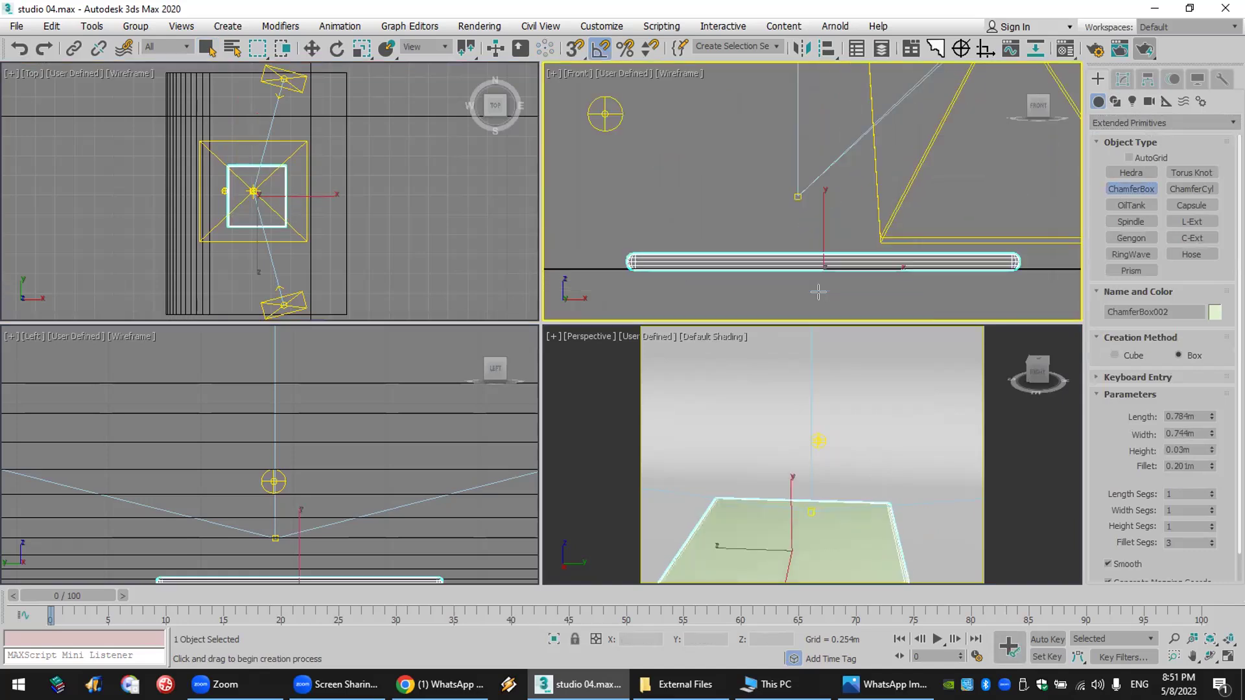
scroll(888, 286, up, 2)
scroll(873, 281, down, 3)
middle_drag(873, 281, 846, 282)
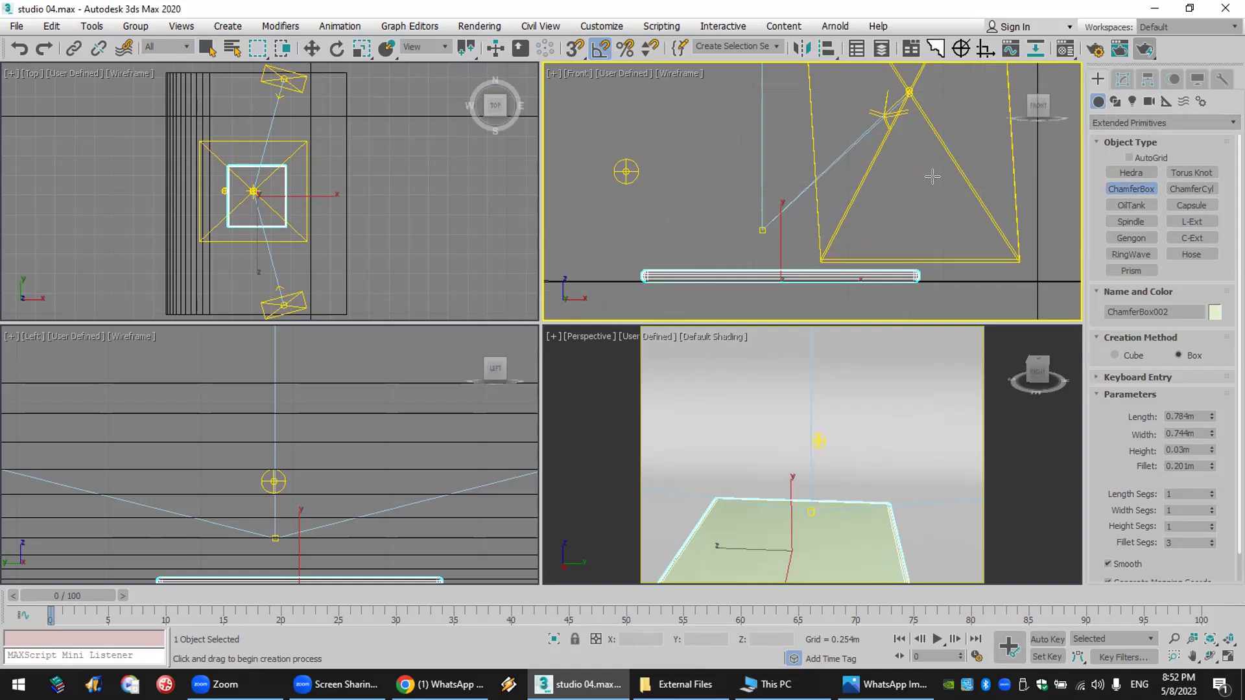
click(611, 29)
click(611, 29)
click(612, 30)
click(683, 232)
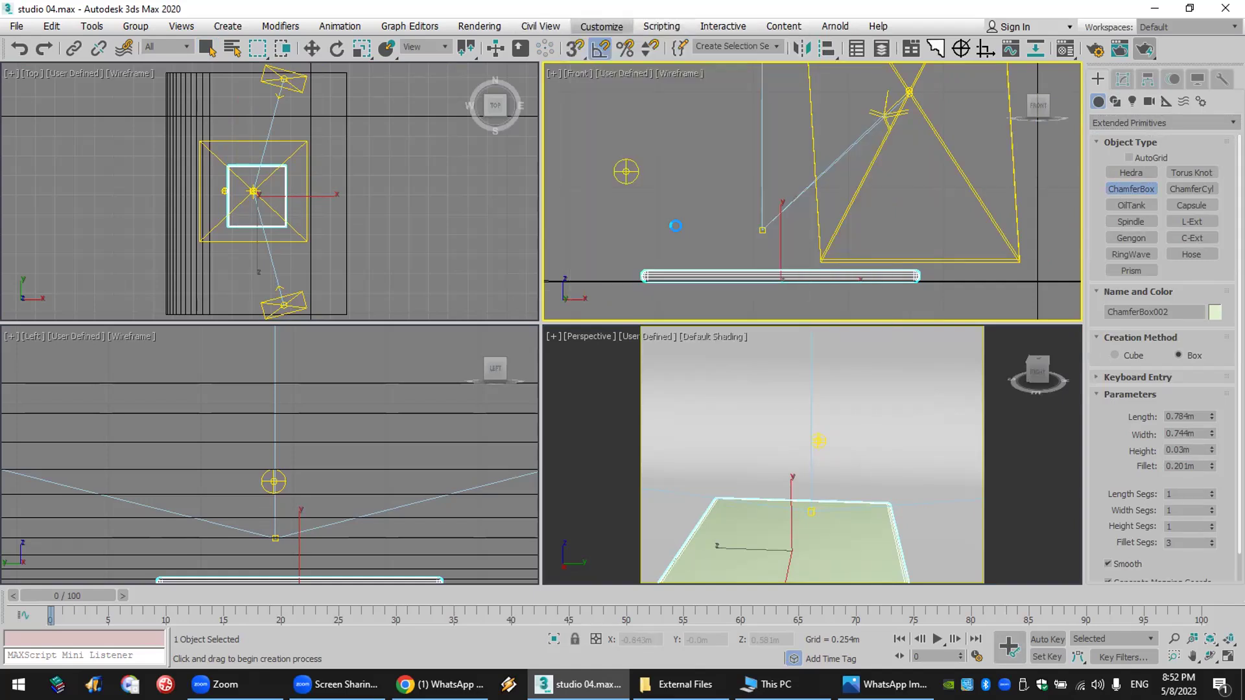
click(557, 285)
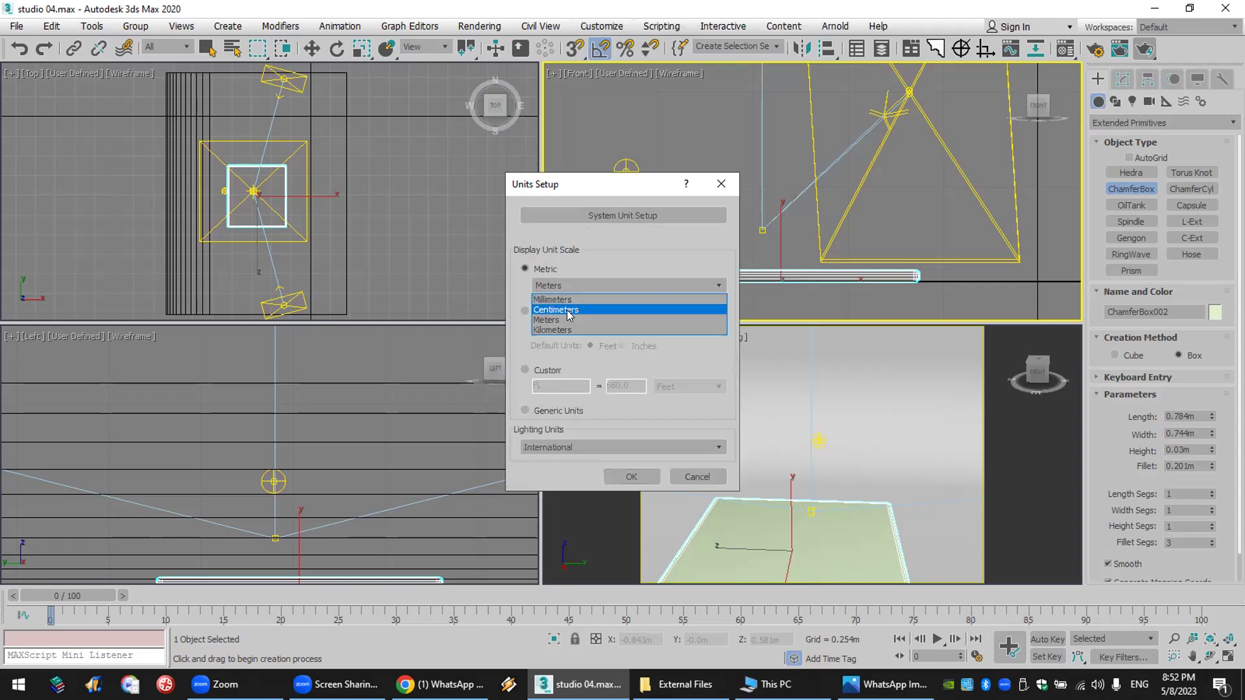
click(568, 311)
click(631, 476)
- Set the chamfer box's height to 0.2 cm
double_click(1171, 467)
double_click(1172, 450)
text(1)
key(Return)
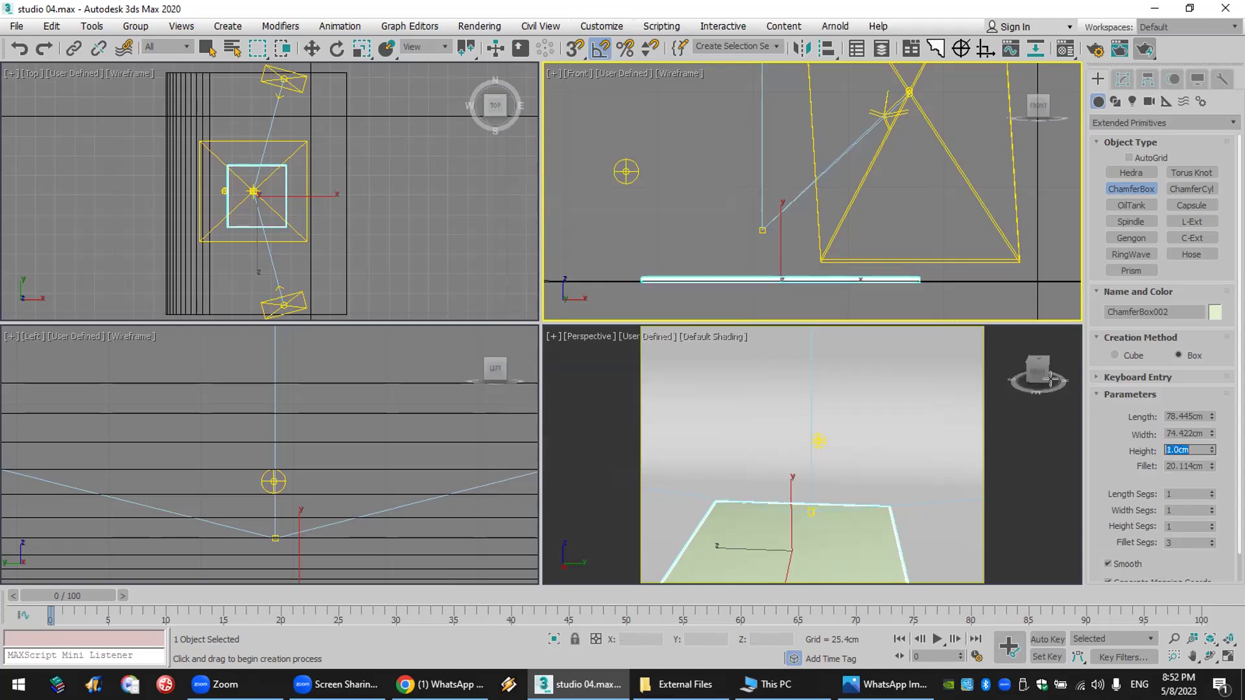
text(0.2)
key(Return)
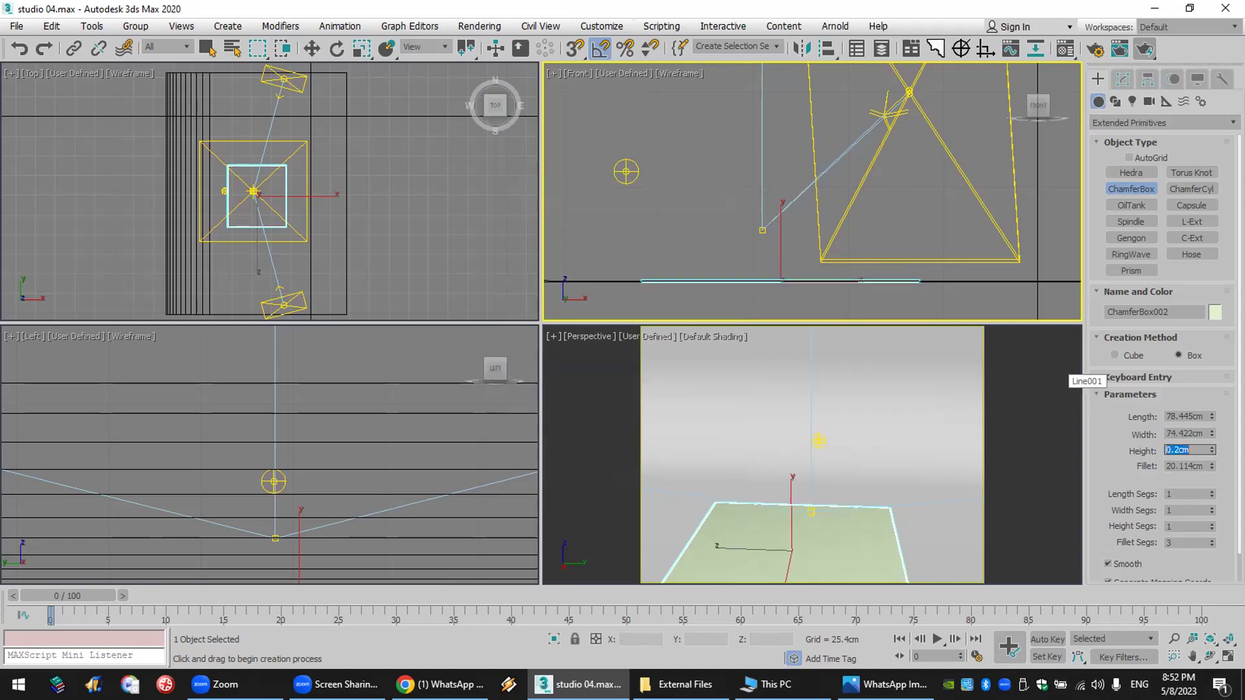
- Raise the chamfer box slightly above the floor to Z about 0.93 cm and move it to about X -104 cm, Y -99 cm
click(335, 215)
click(762, 261)
key(w)
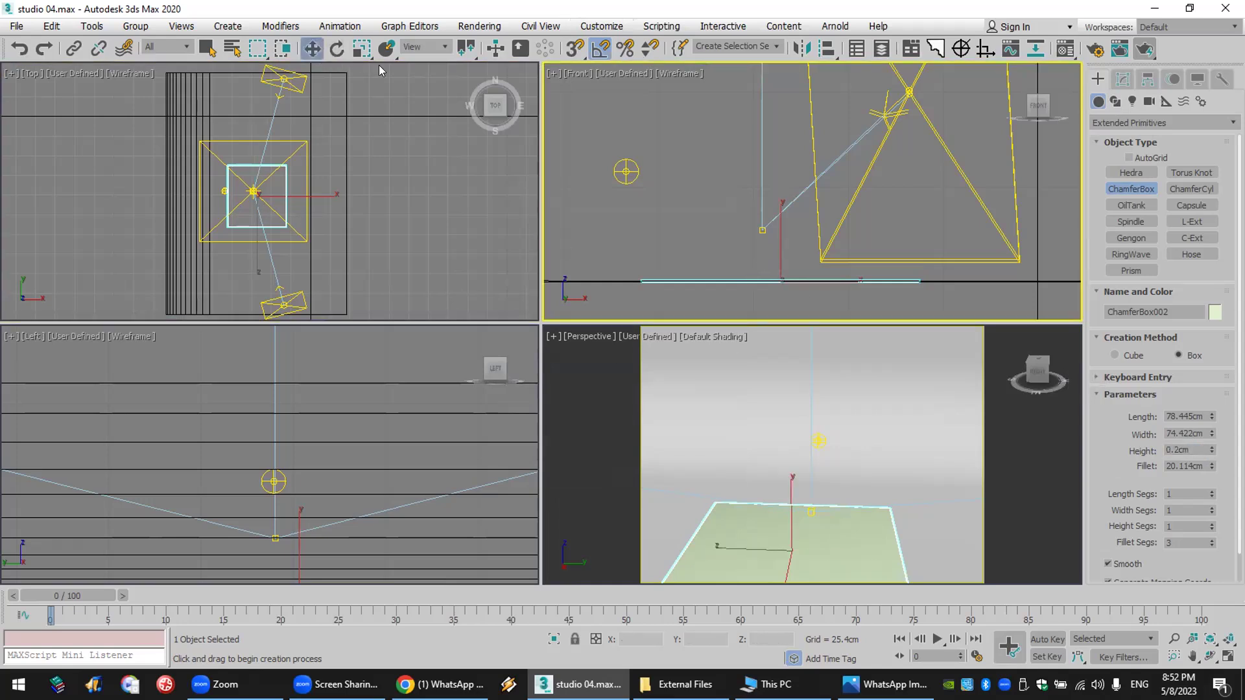
drag(781, 236, 779, 233)
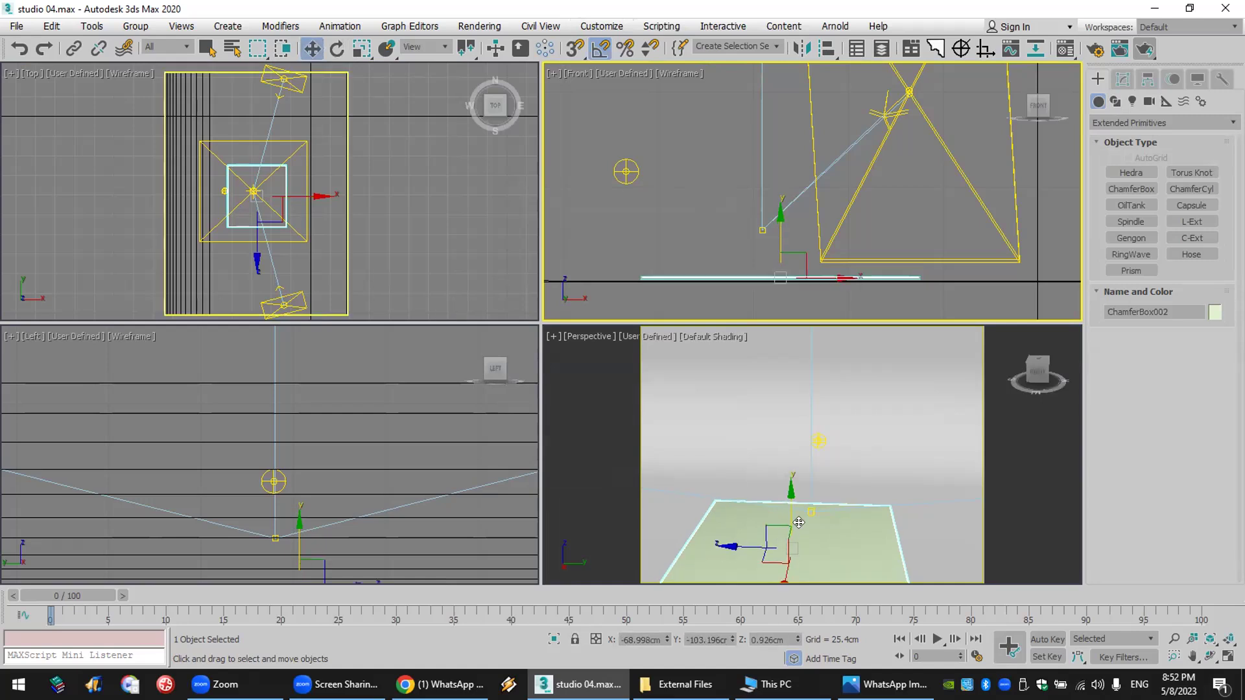
click(231, 209)
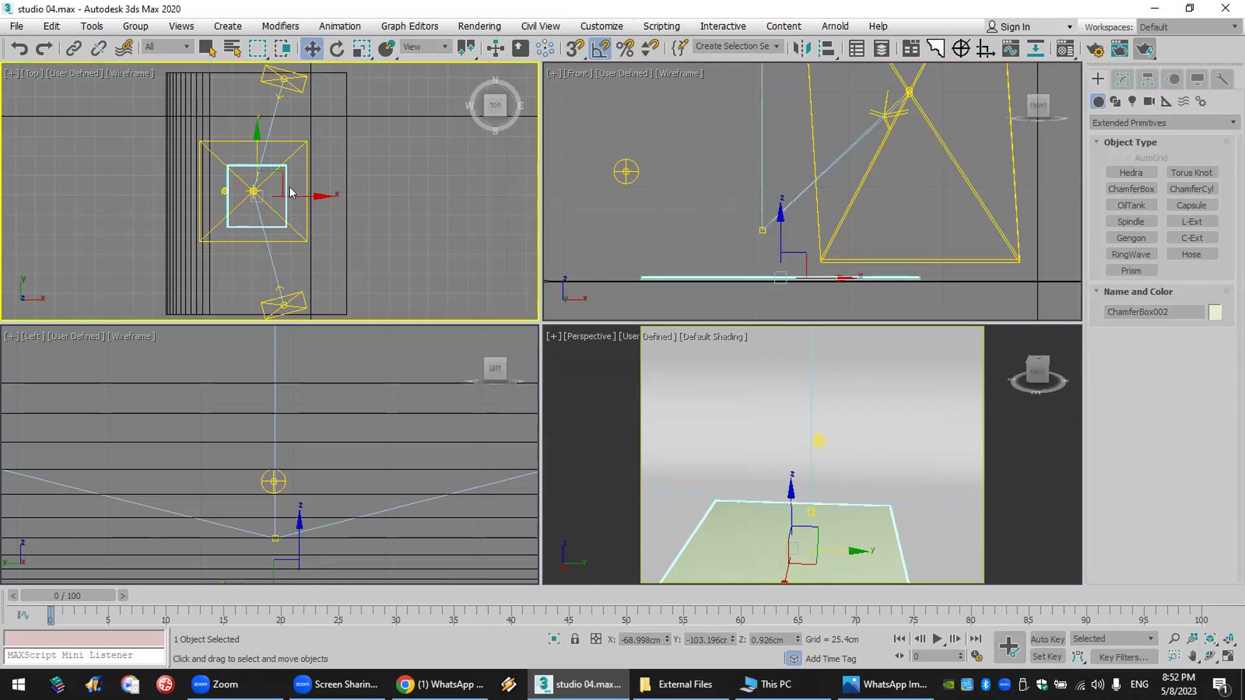
mouse_move(275, 171)
mouse_down()
mouse_move(260, 163)
mouse_move(304, 151)
mouse_move(309, 171)
mouse_move(280, 145)
mouse_move(256, 164)
mouse_up()
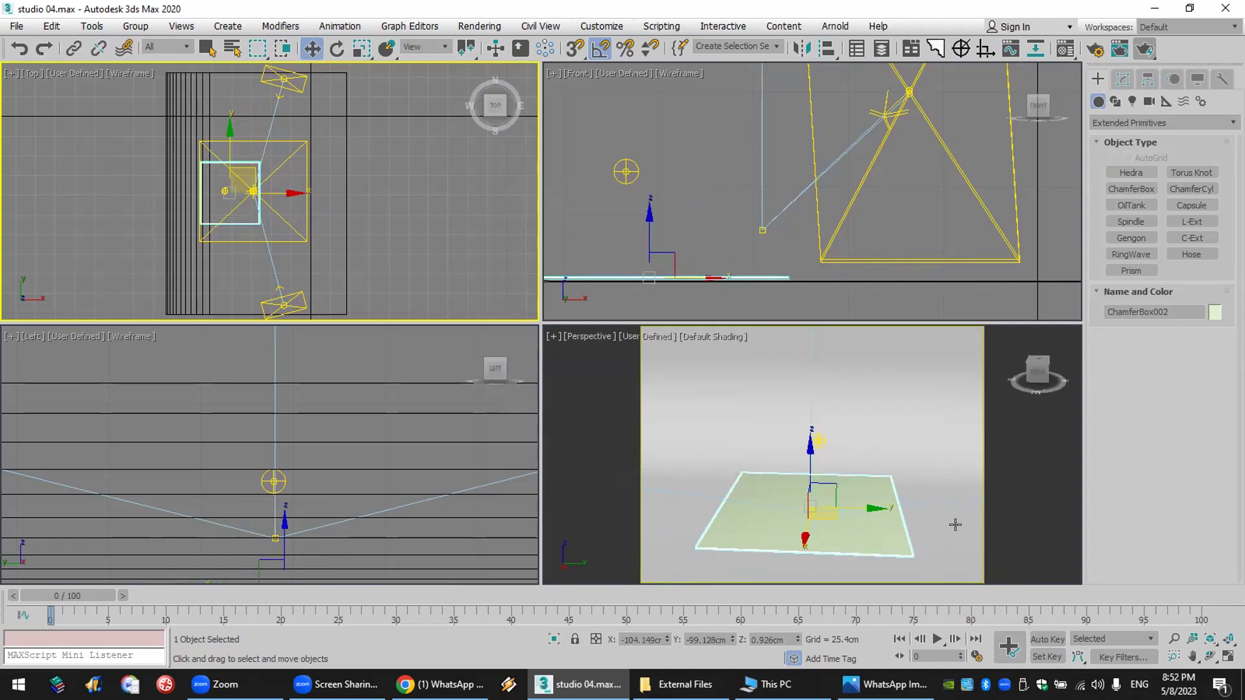
- Increase the chamfer box's segments to 119 in length, 175 in width and 3 in height
right_click(1049, 522)
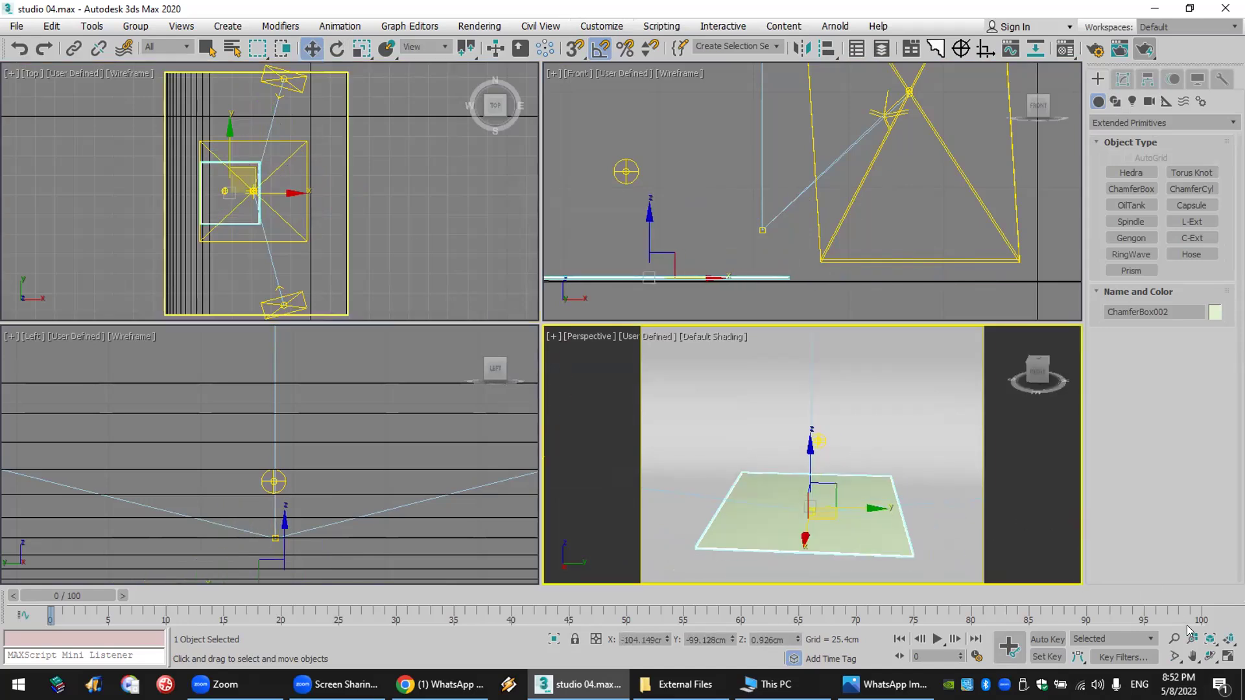
click(1122, 79)
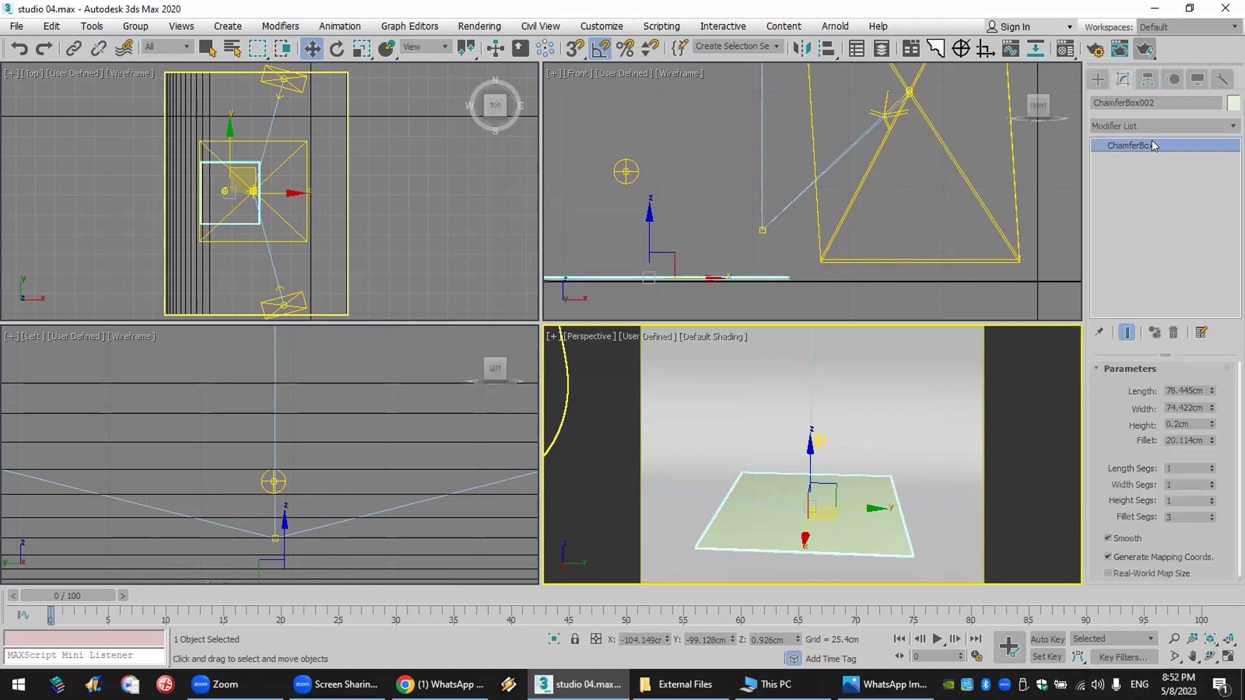
drag(1209, 471, 1215, 367)
drag(1212, 485, 1212, 389)
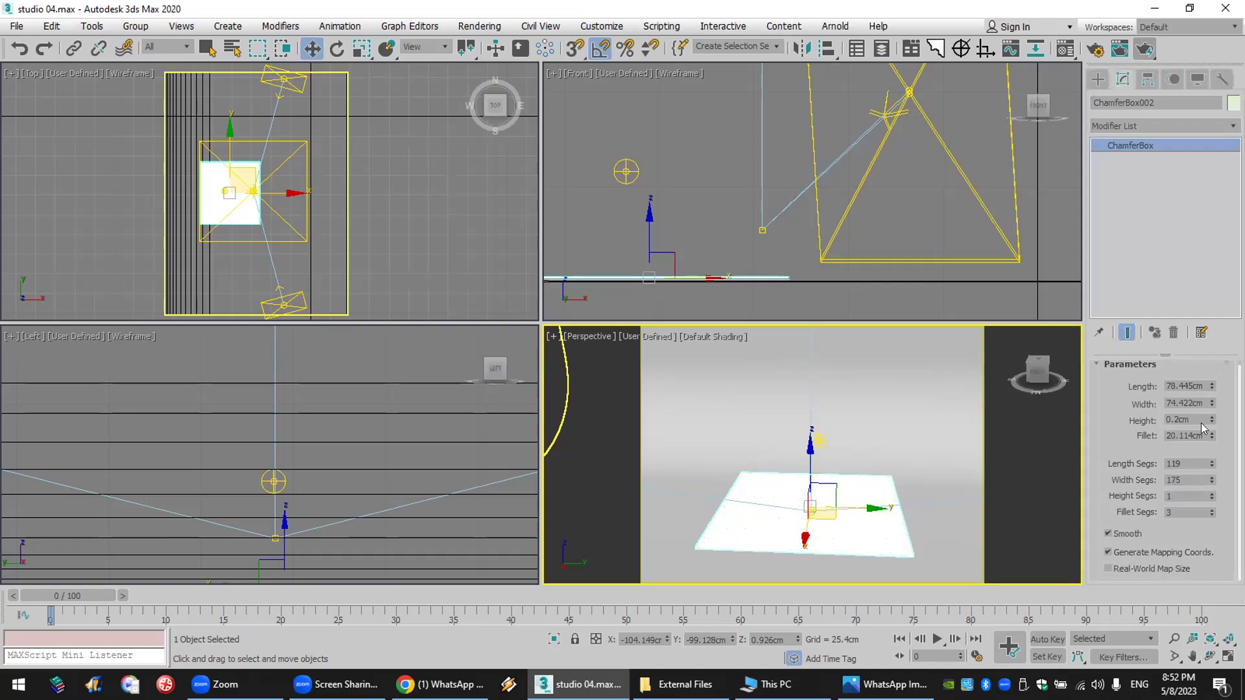
drag(1211, 493, 1211, 486)
- Maximize the Perspective viewport and add a VRayFur object to the selected chamfer box
click(1229, 656)
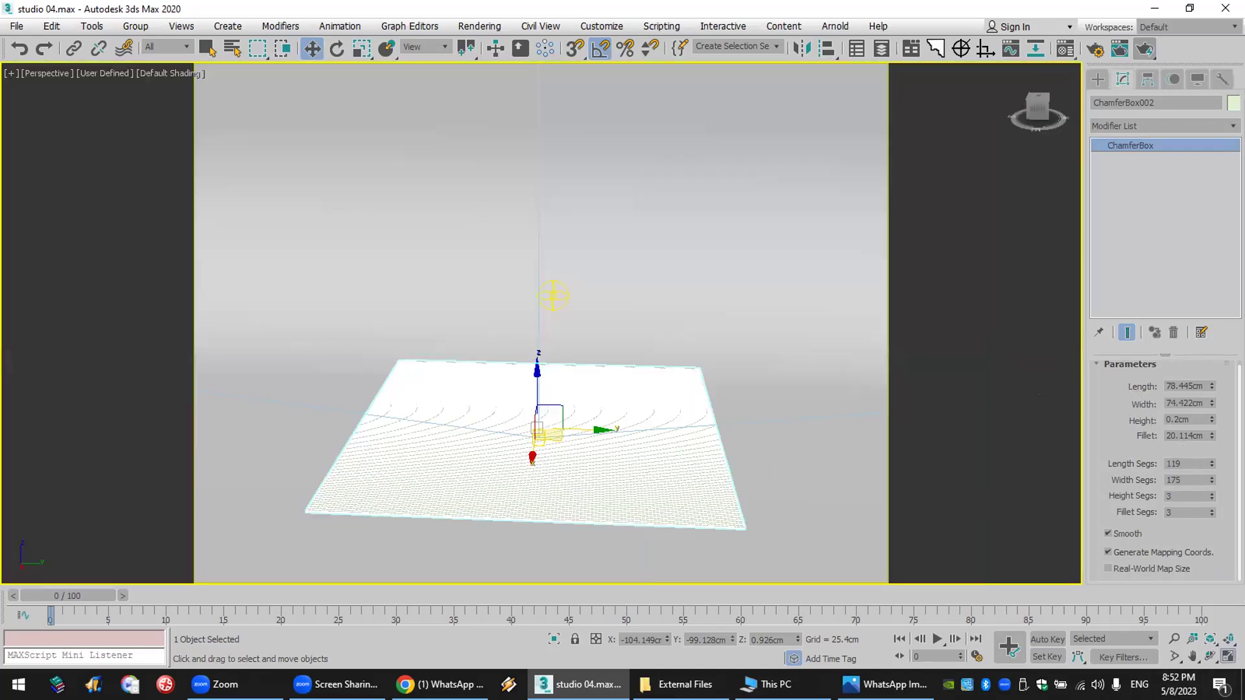
click(1097, 79)
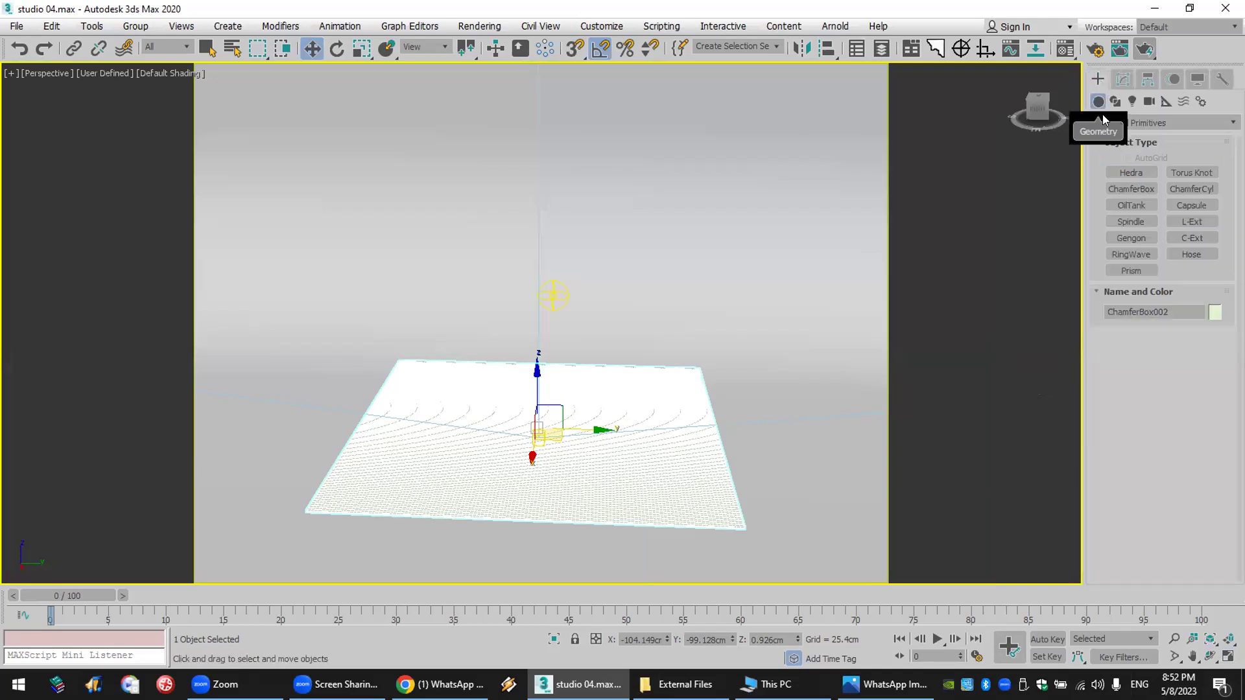
click(1141, 121)
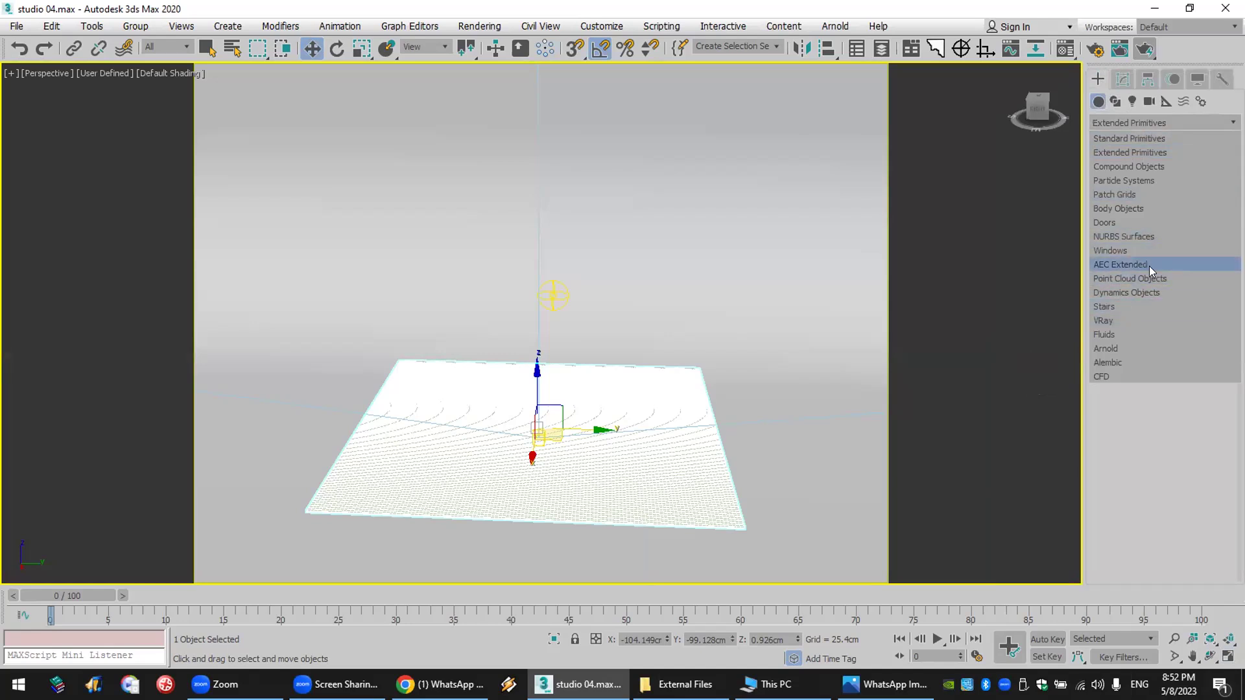
click(1163, 317)
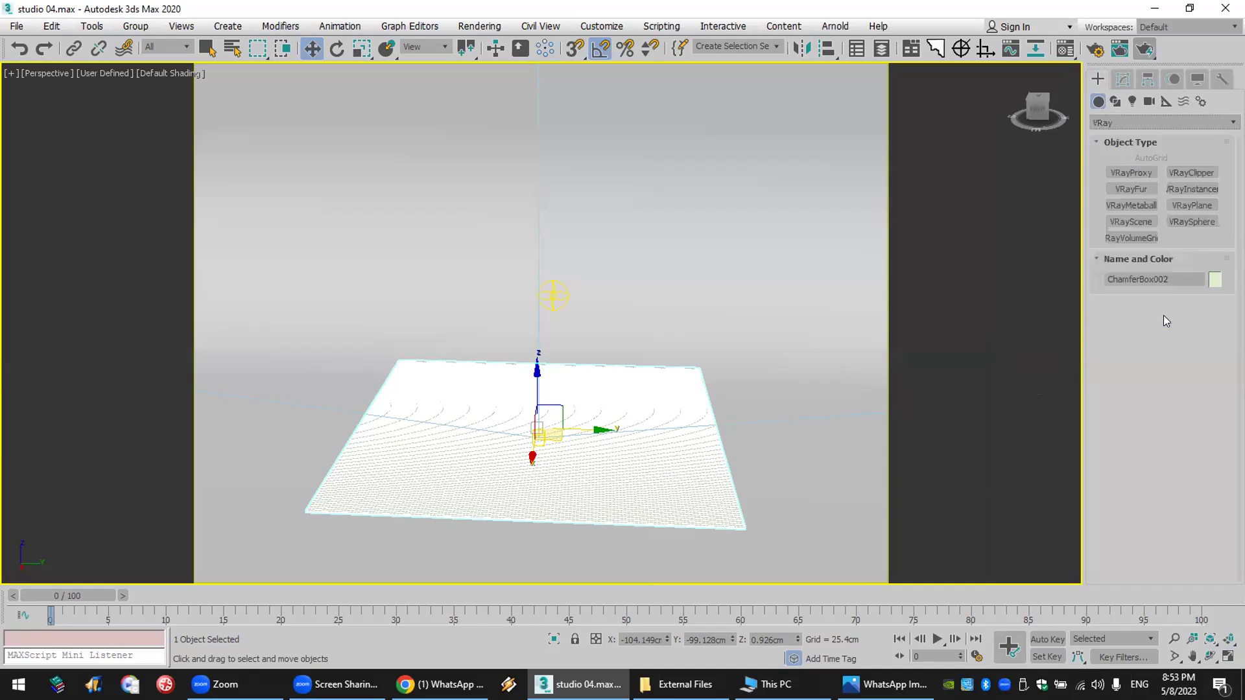
click(1146, 188)
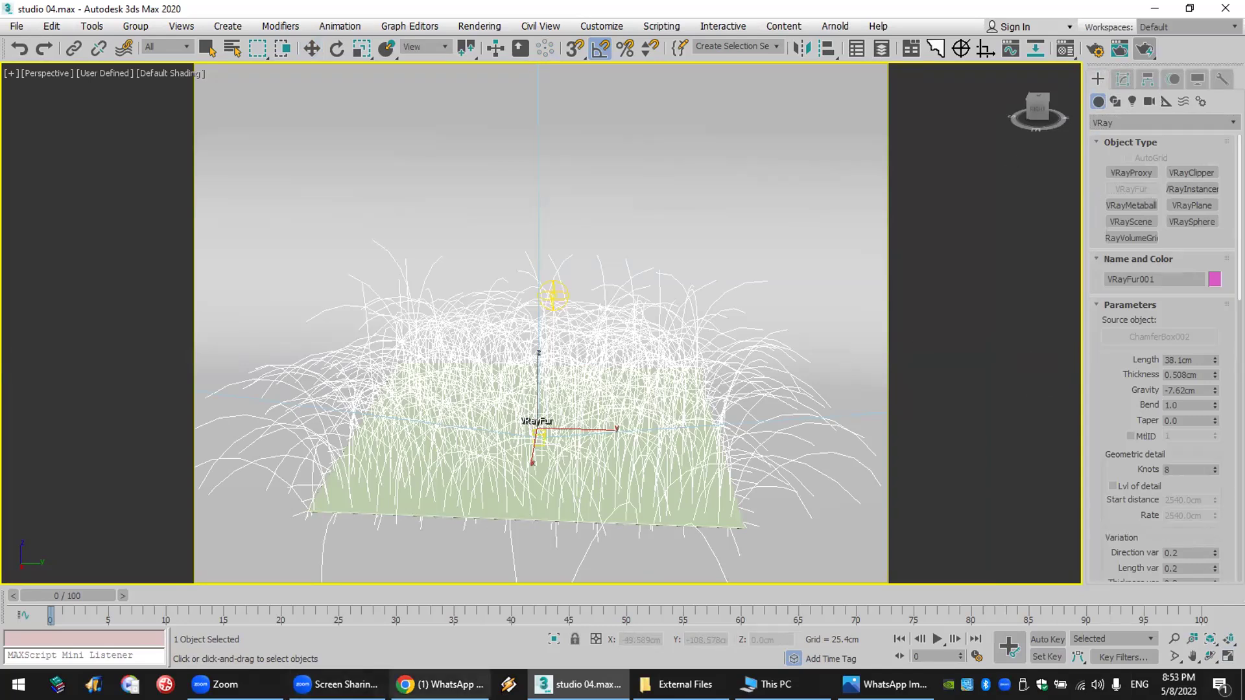
- Switch to Chrome and run a Google search for "carpet texture" in a new tab
key(alt+Tab)
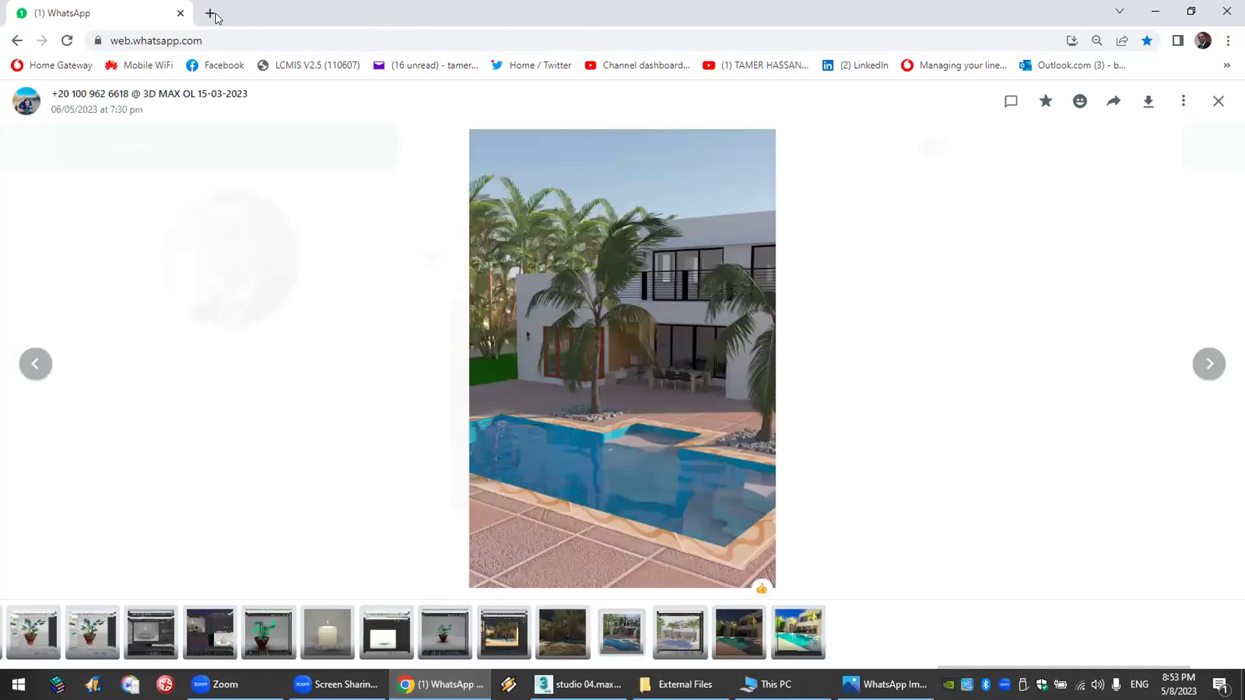
click(210, 14)
click(505, 313)
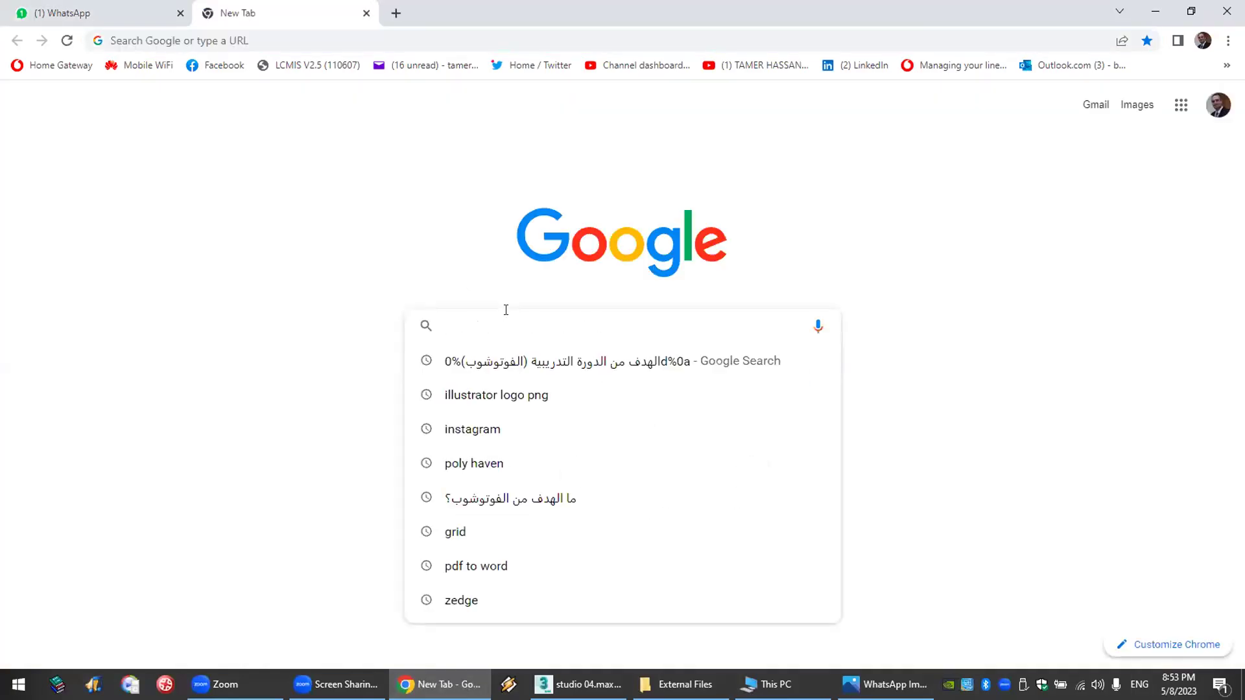
text(carpet)
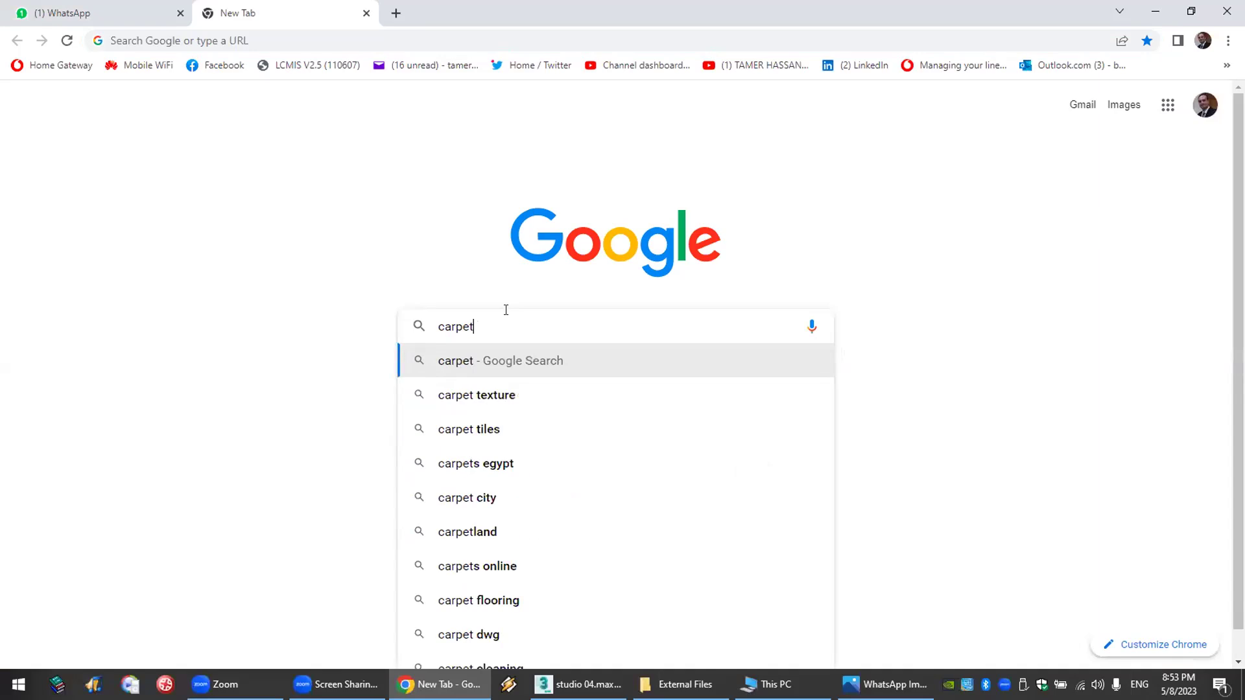
click(478, 394)
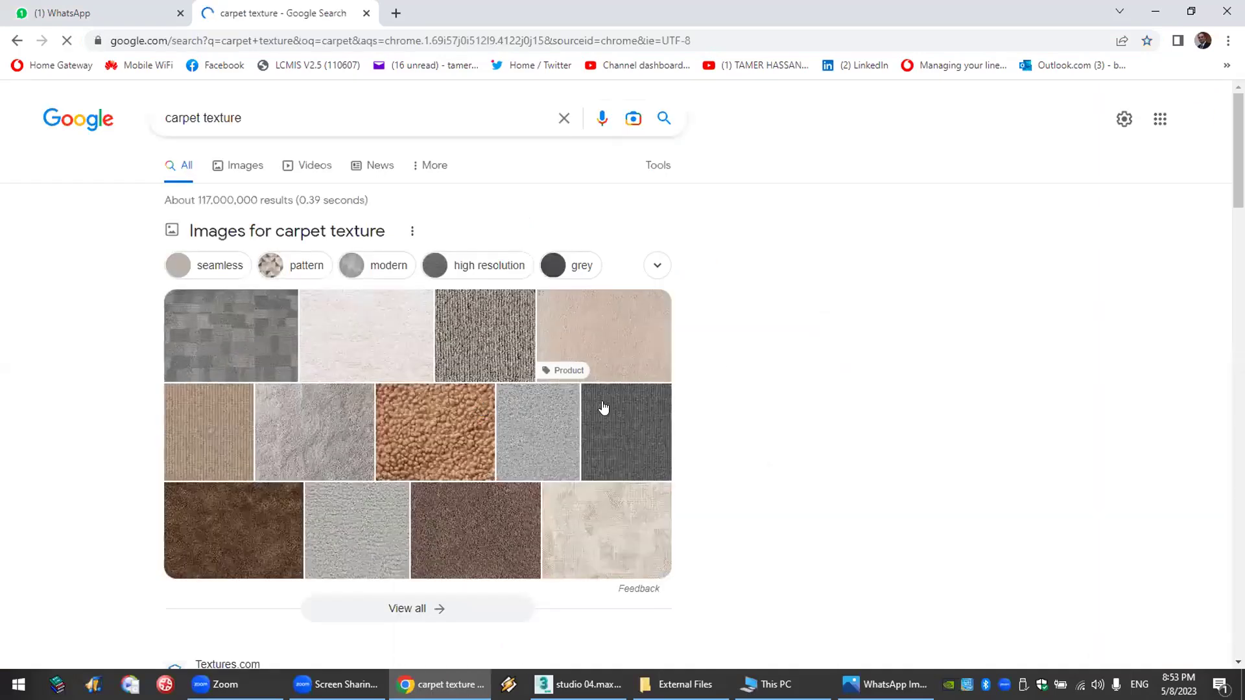
- Show the image results for carpet texture and browse them for a suitable carpet
click(227, 167)
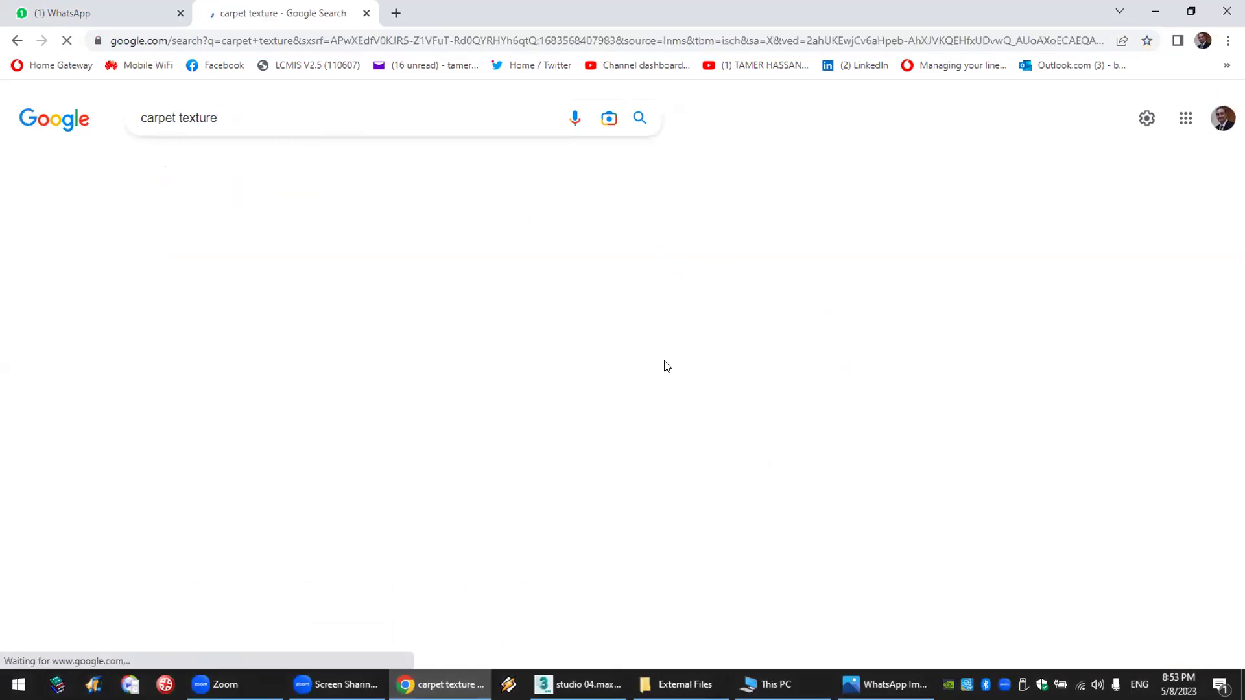
scroll(597, 466, down, 3)
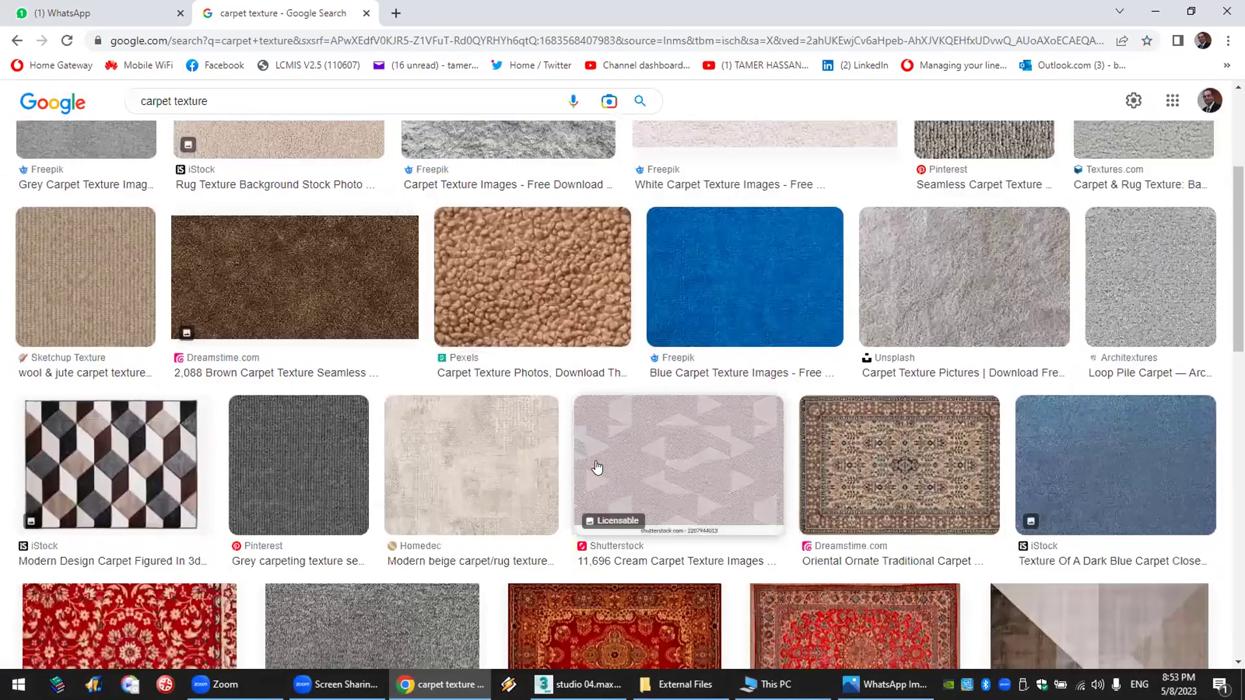
scroll(596, 467, down, 4)
scroll(597, 464, up, 4)
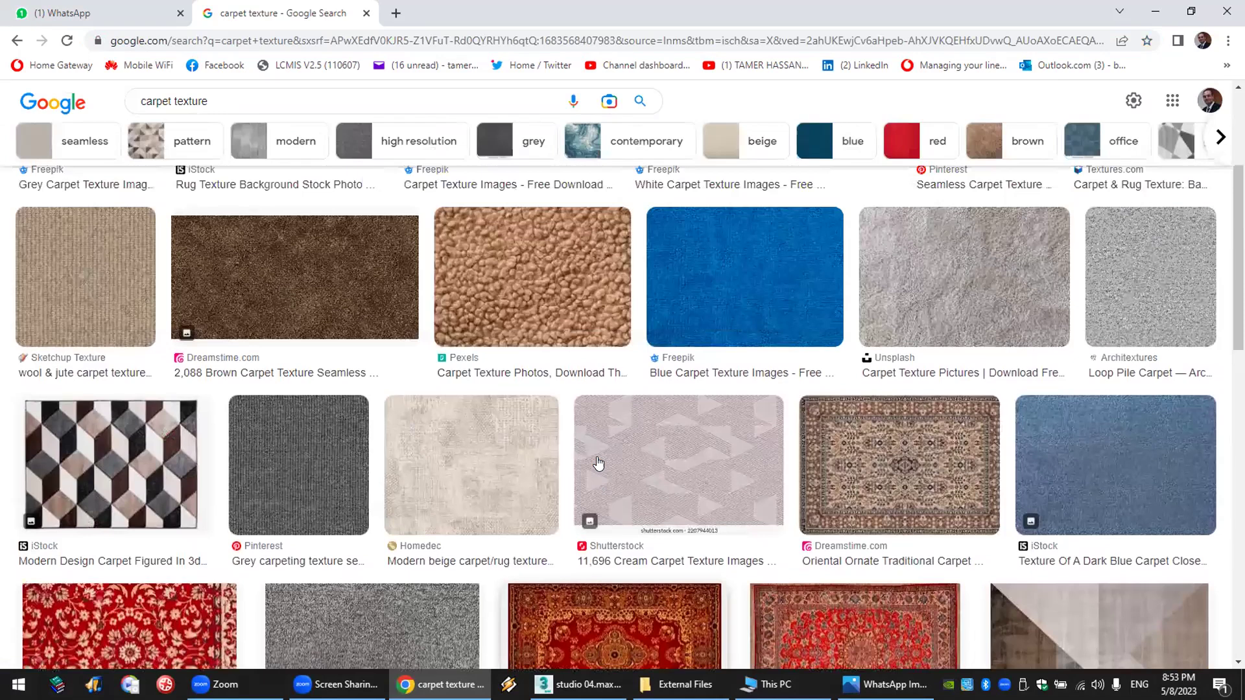
scroll(598, 463, up, 3)
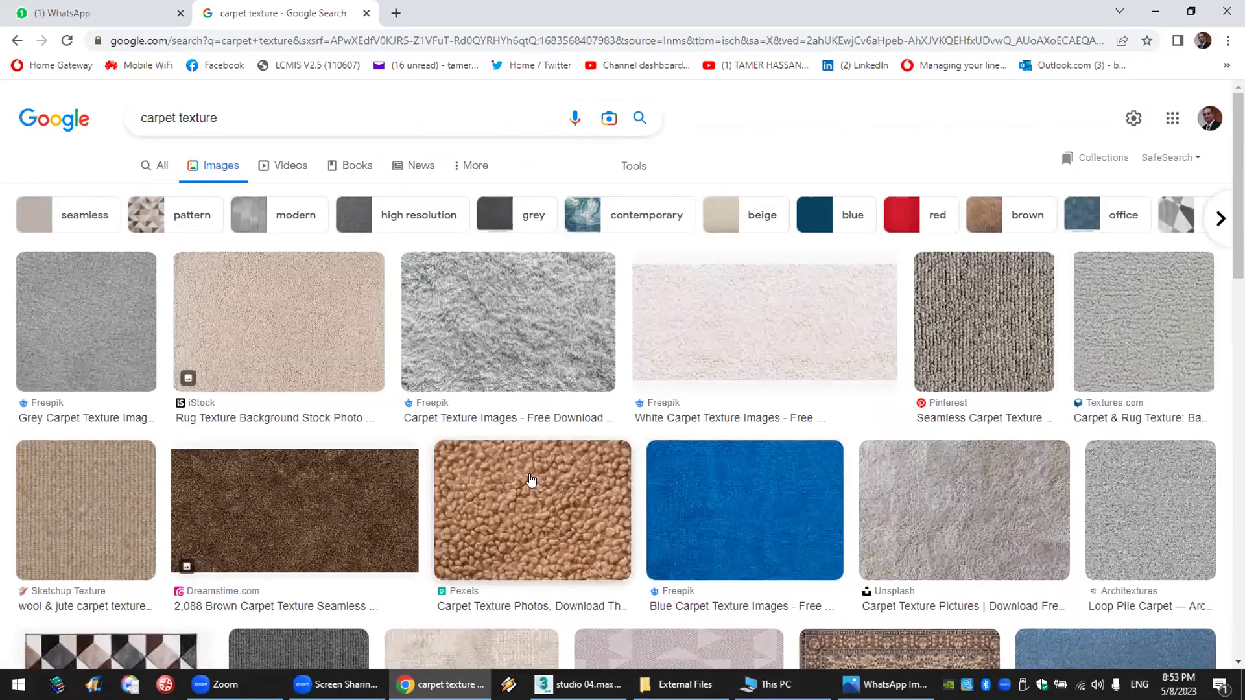
- Narrow the carpet texture images to the "pattern" filter and look through the patterned carpets
click(202, 221)
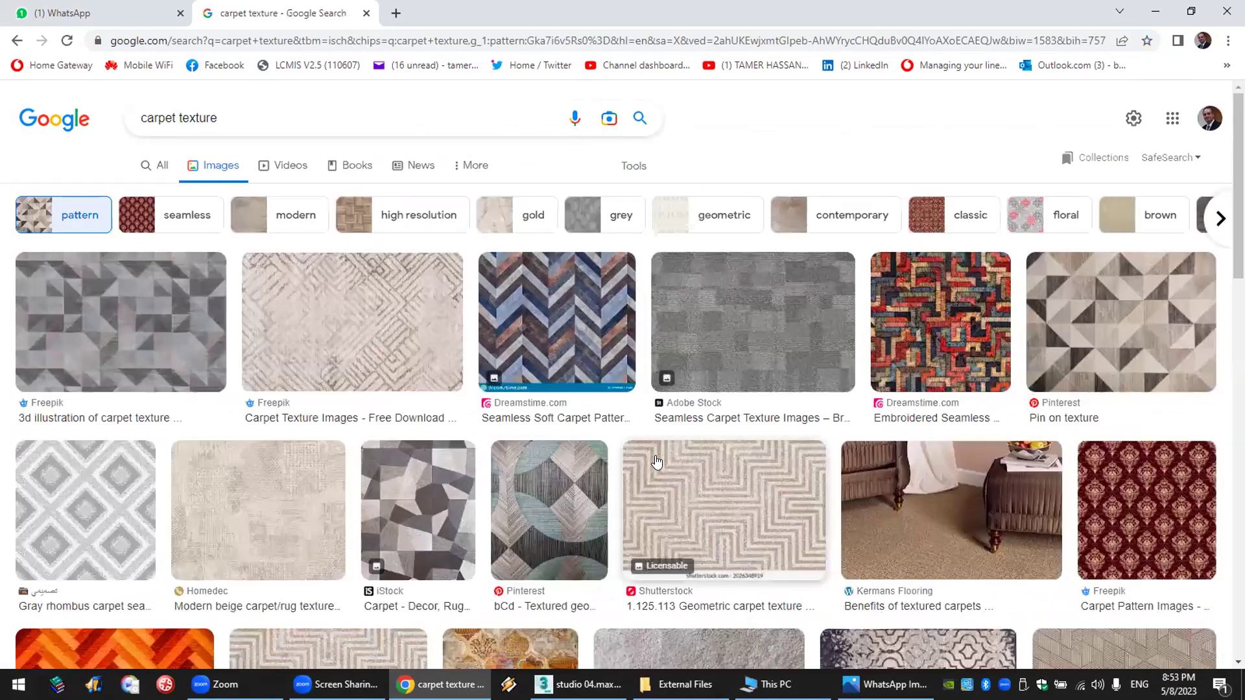
scroll(656, 462, down, 3)
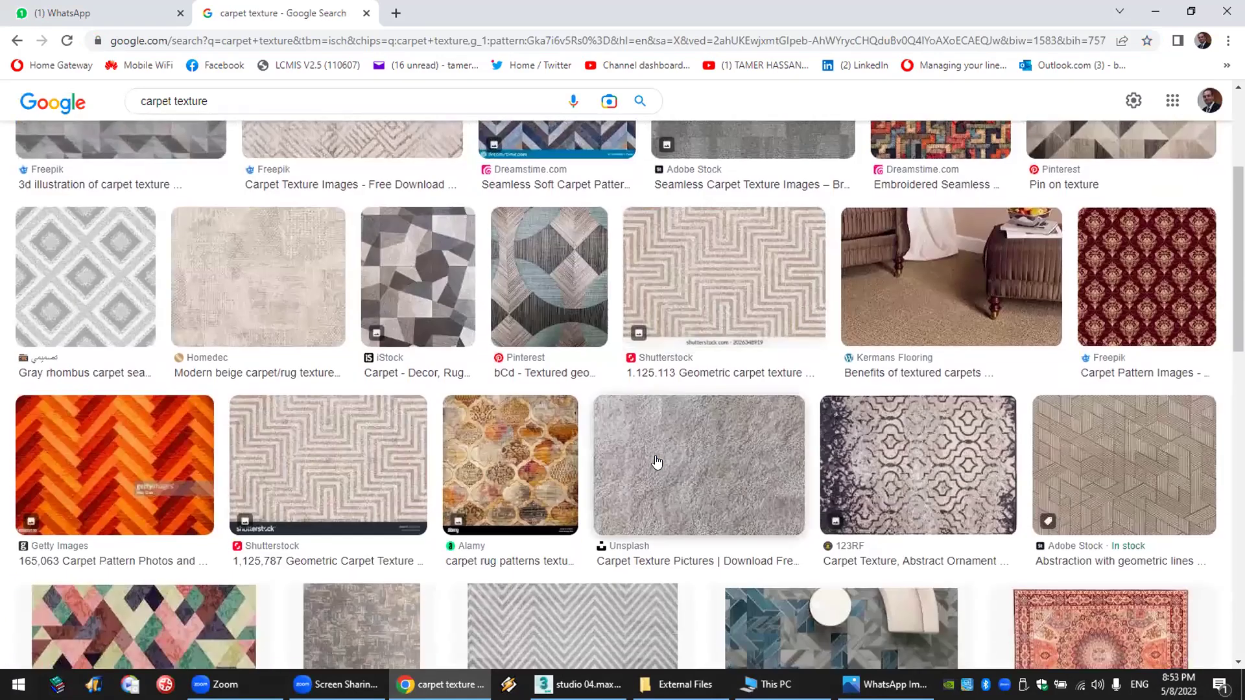
scroll(656, 461, down, 1)
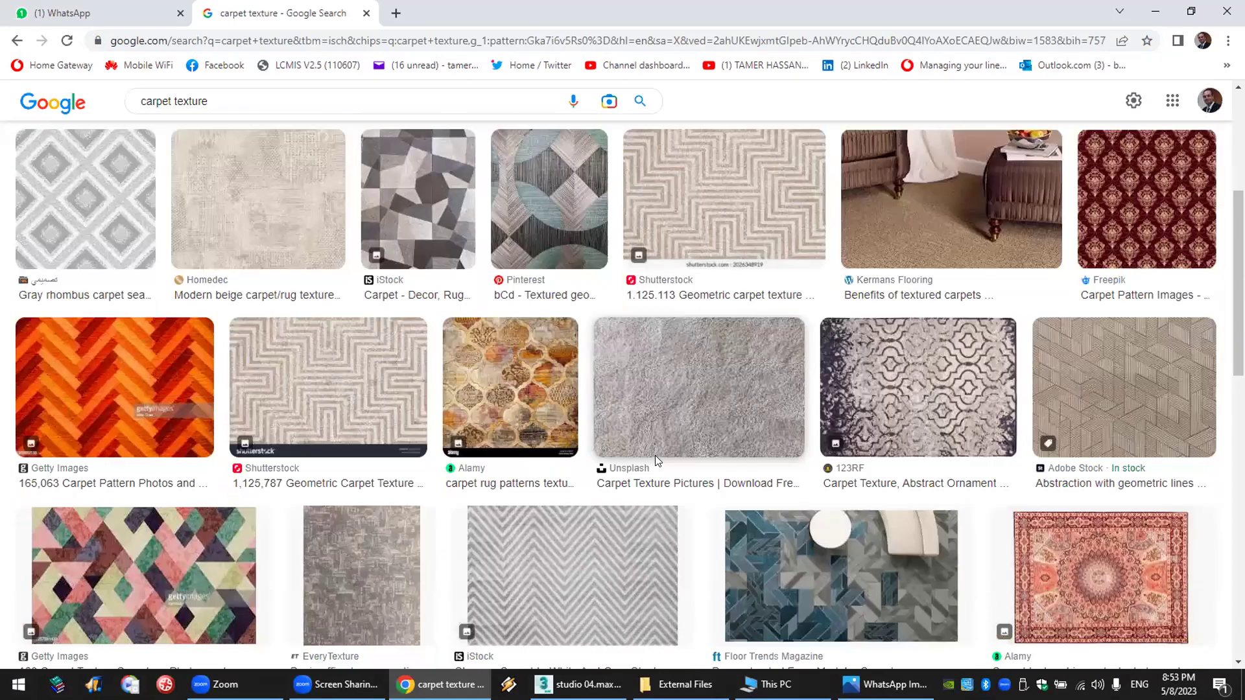
scroll(656, 462, up, 2)
scroll(656, 461, up, 3)
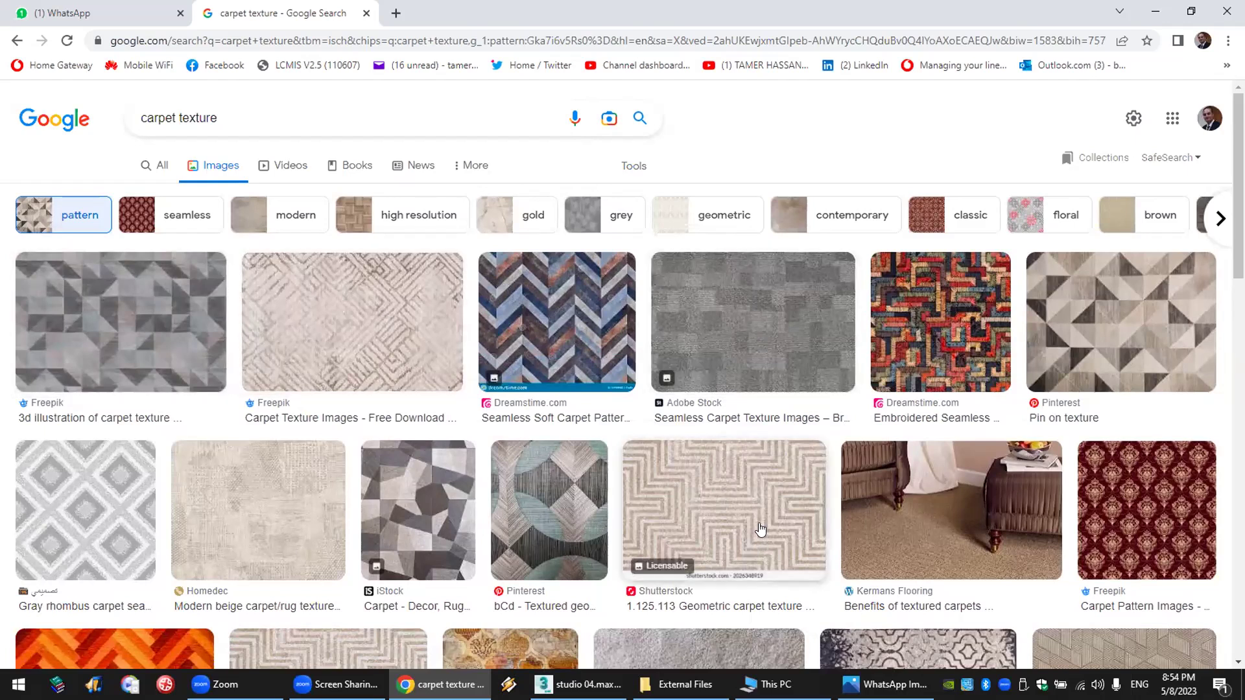
- Open the Pinterest geometric textile with teal circles and diamonds and save it to the Desktop as a JPEG image
click(561, 496)
scroll(982, 272, up, 1)
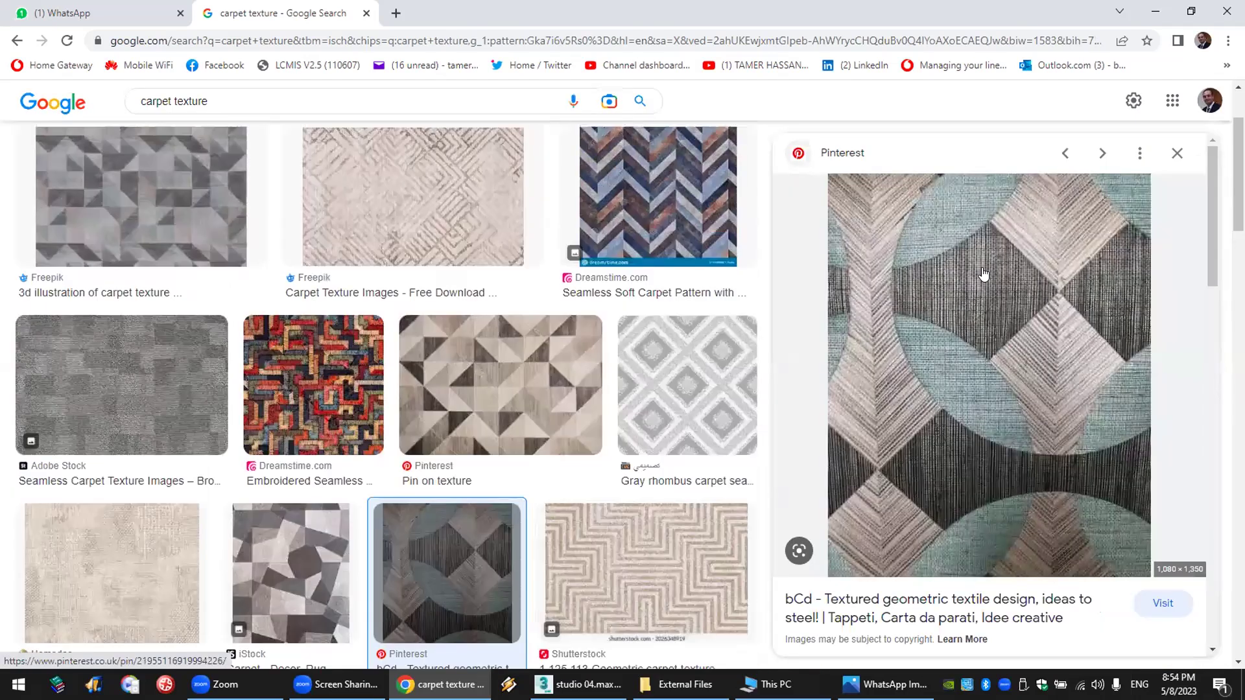
right_click(986, 271)
click(1048, 435)
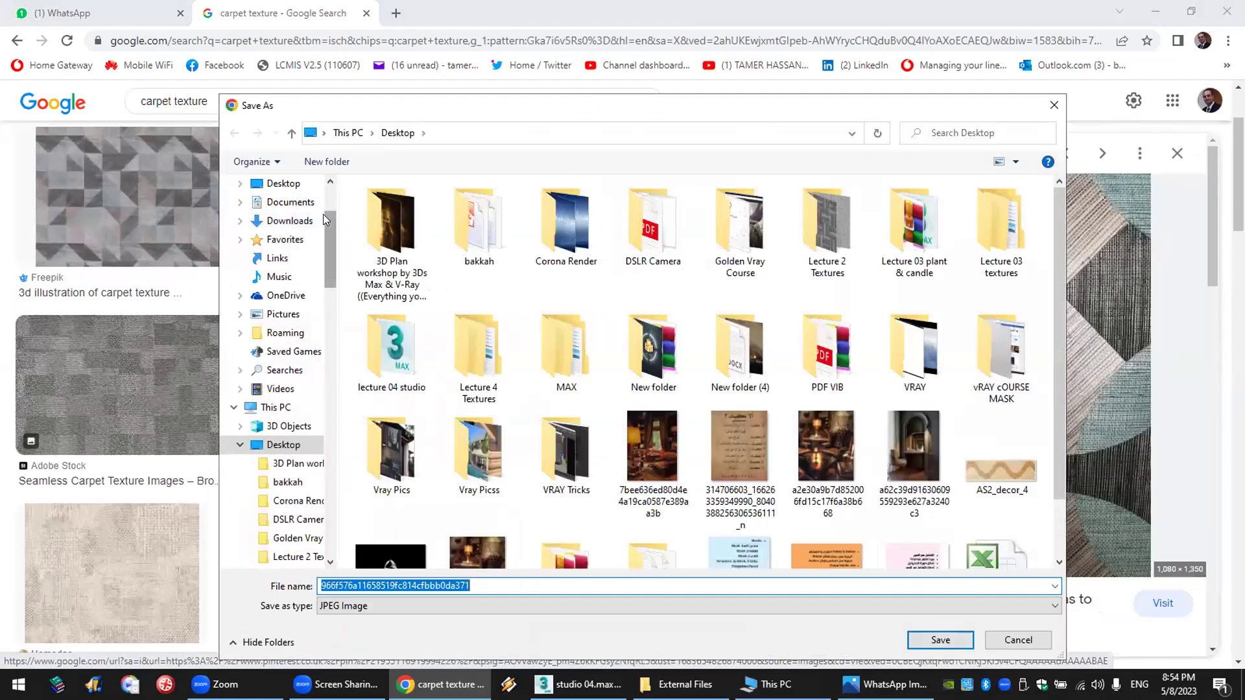
scroll(322, 213, up, 2)
click(274, 214)
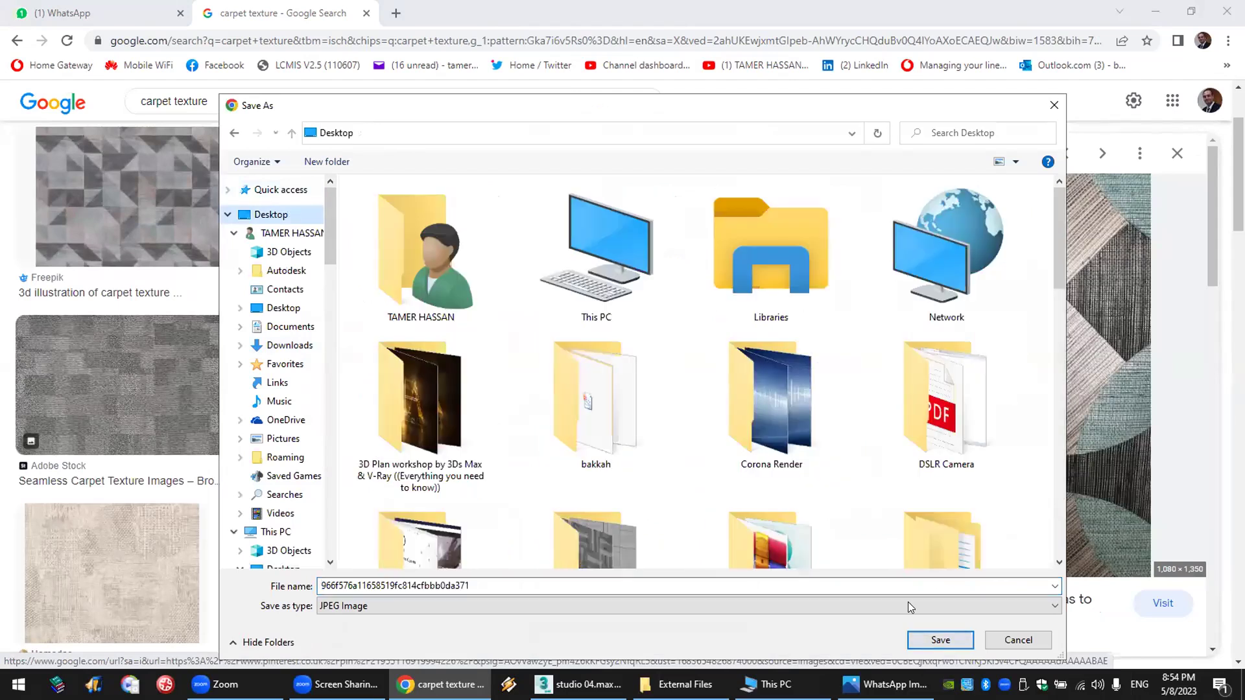
key(Return)
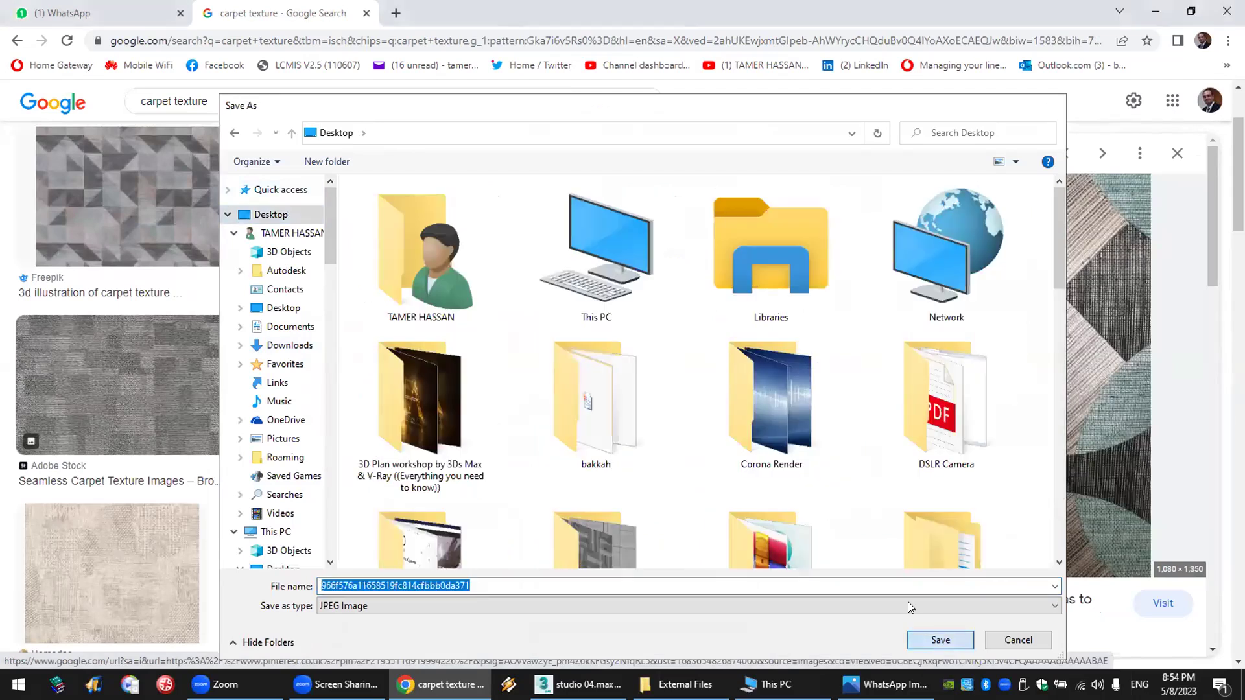
- Switch back to 3ds Max, restore the four-viewport layout and frame the whole fur carpet in the Front view
key(alt+Tab)
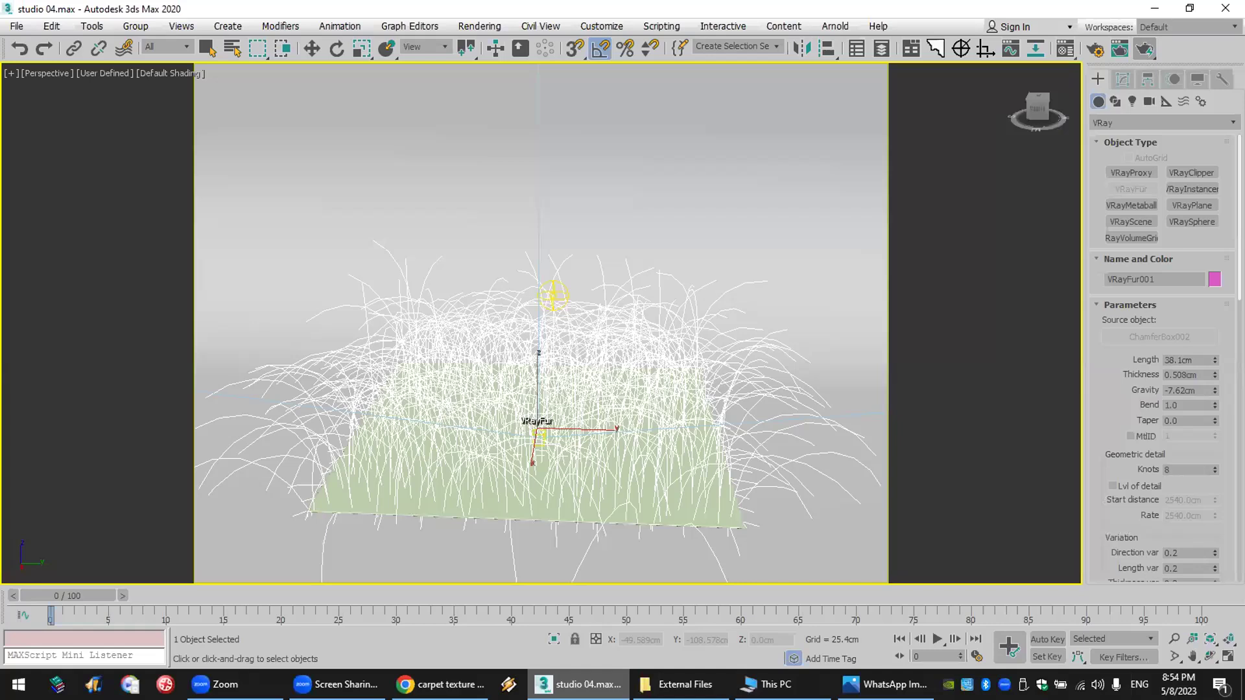
click(1227, 656)
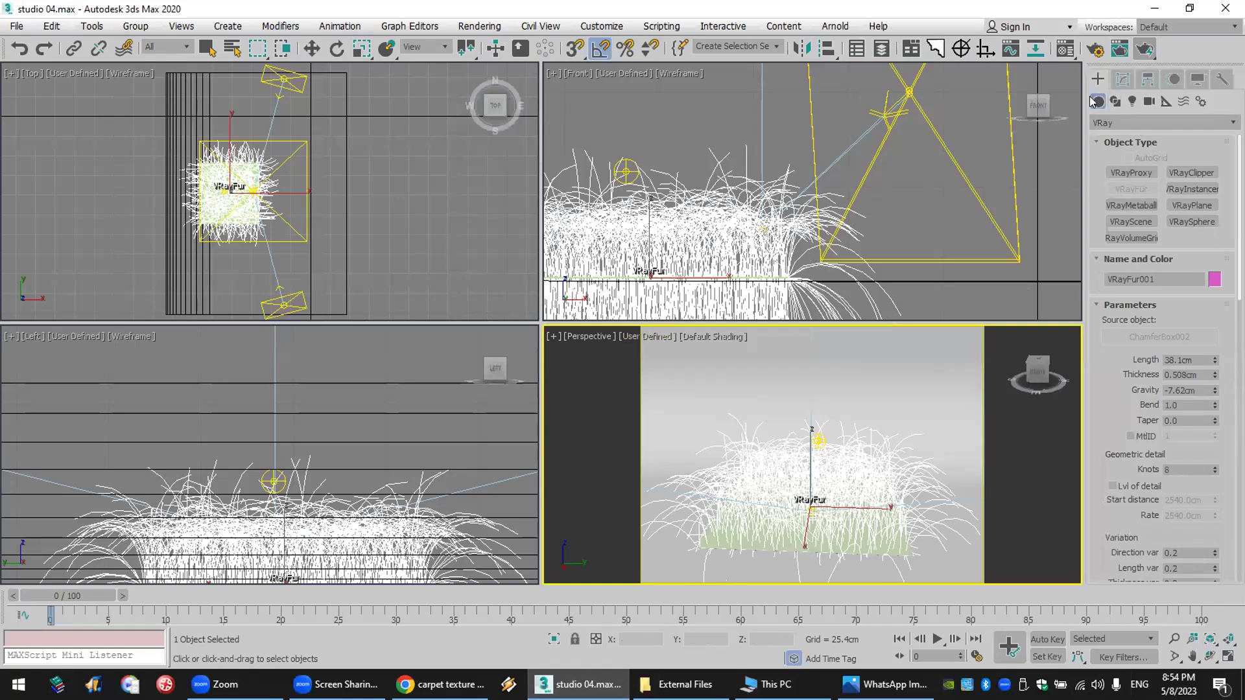
scroll(728, 221, down, 4)
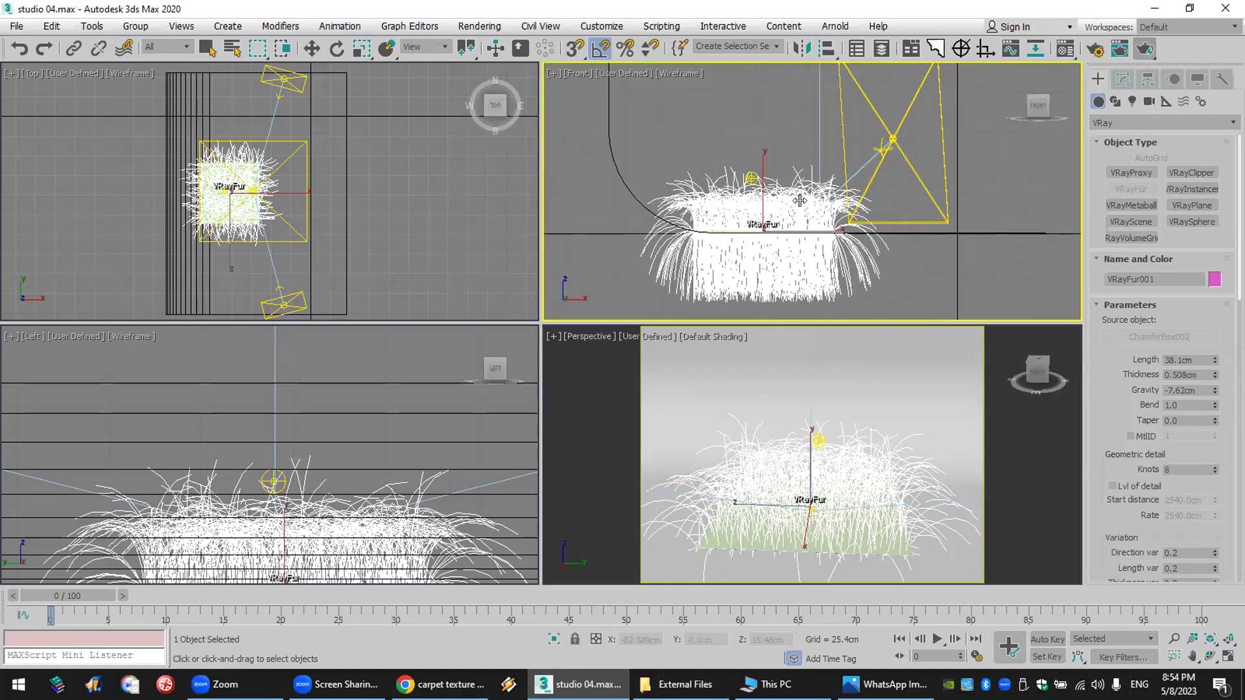
- In an unused V-Ray material, load 966f576a11658519fc814cfbbb0da371.jpg from the Desktop as the diffuse bitmap
click(1065, 48)
key(m)
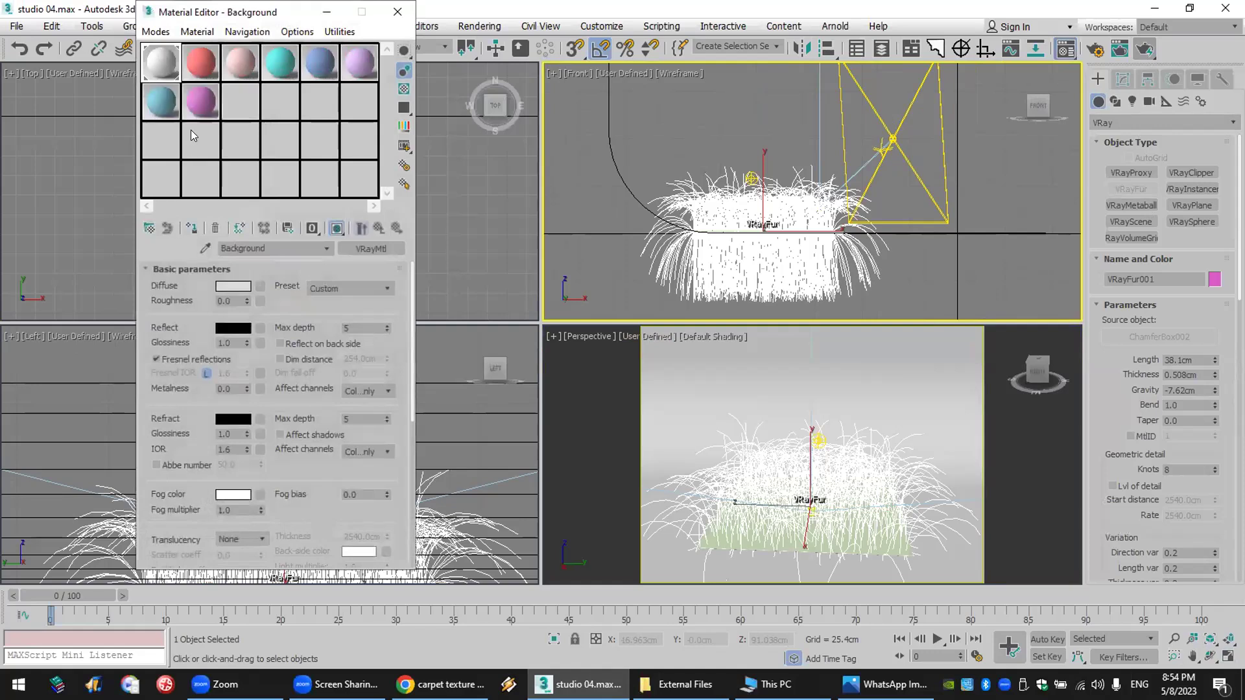
click(198, 140)
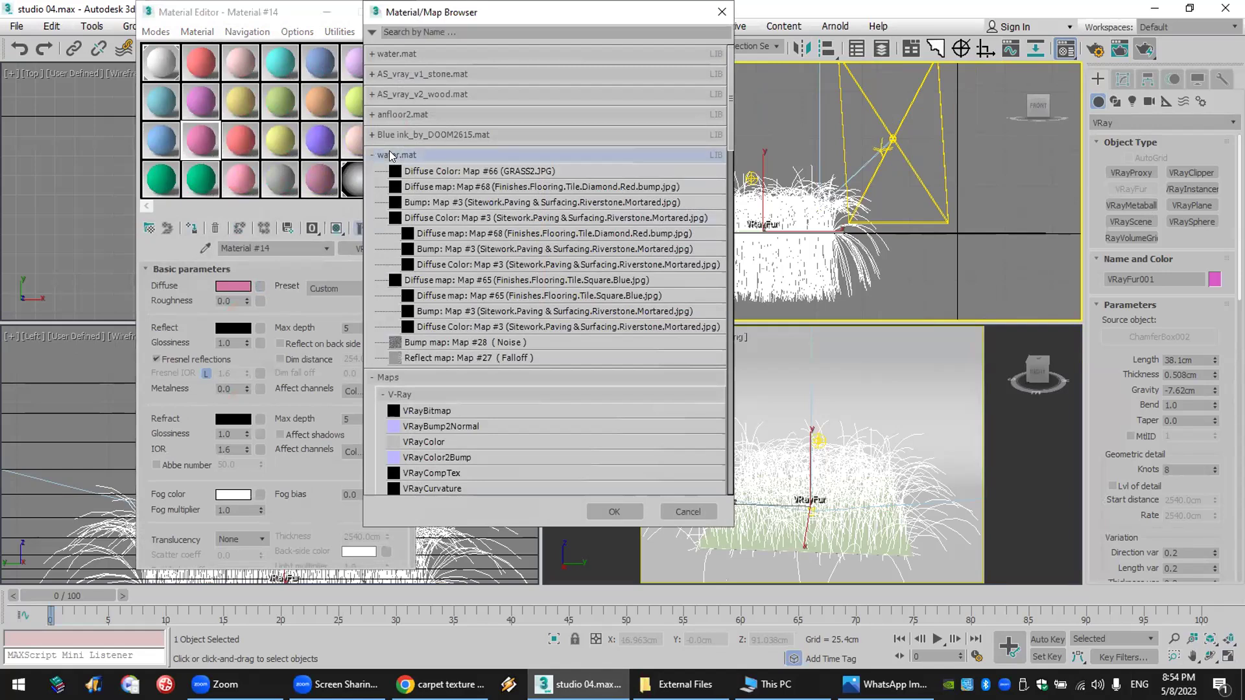
click(389, 153)
click(399, 191)
double_click(418, 264)
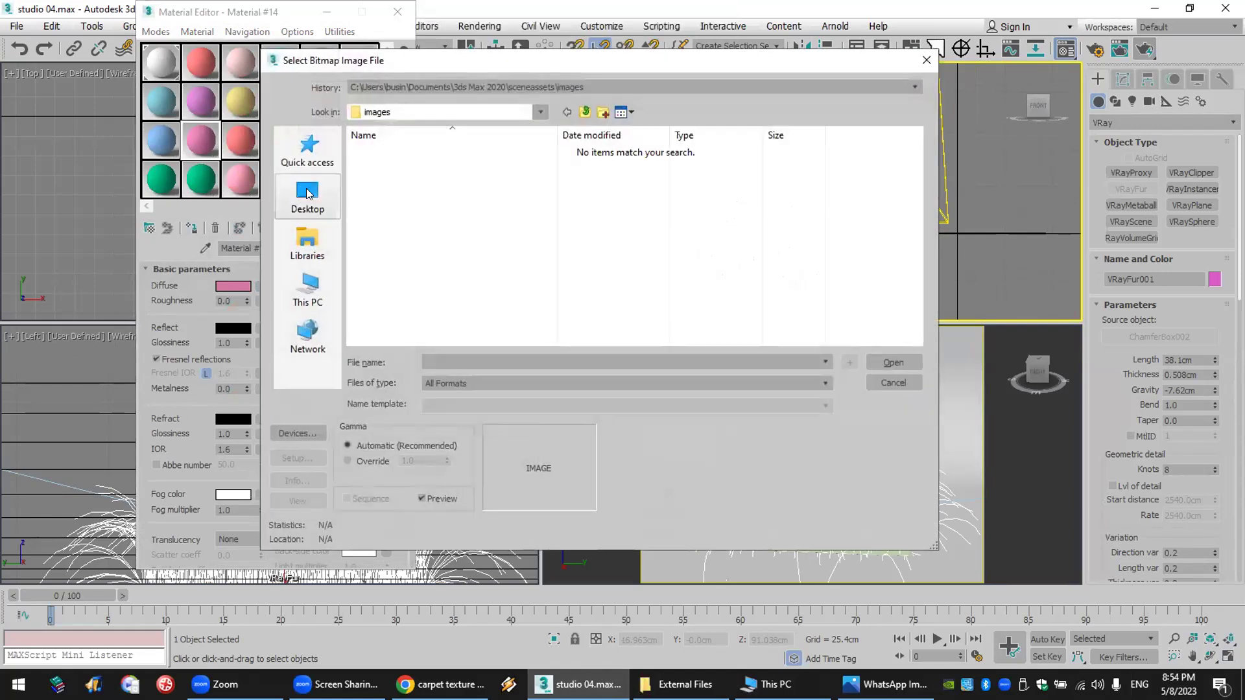
click(308, 193)
scroll(624, 327, down, 5)
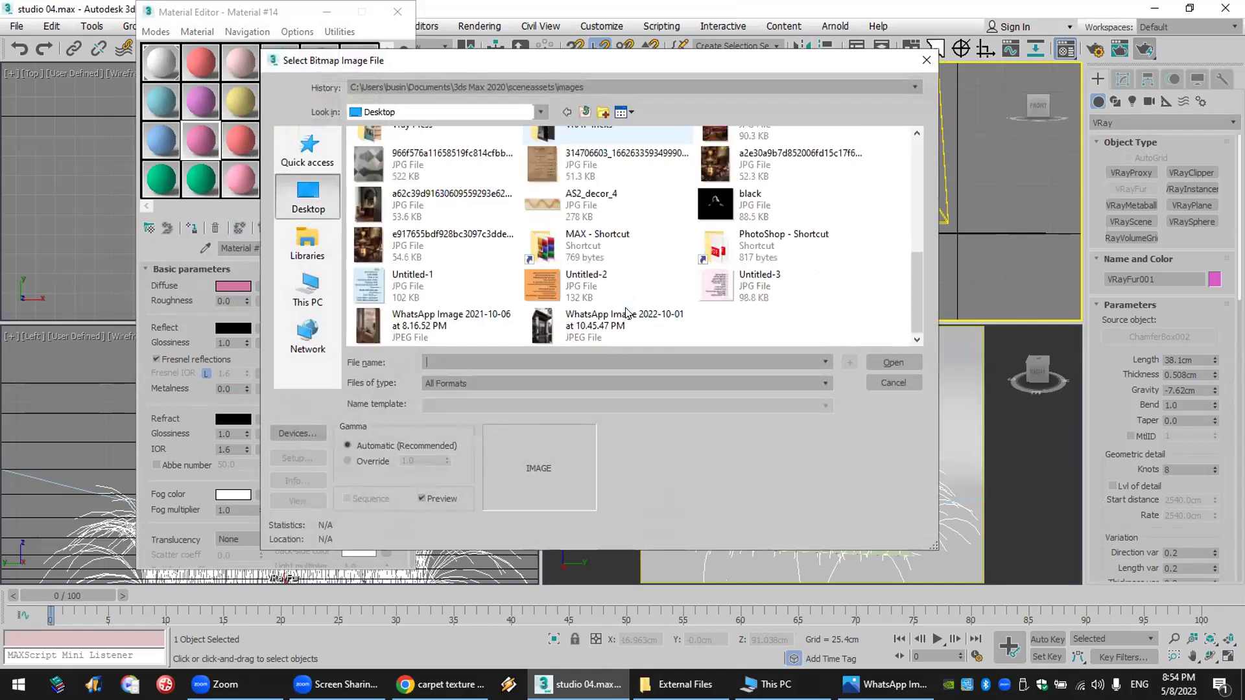
double_click(440, 327)
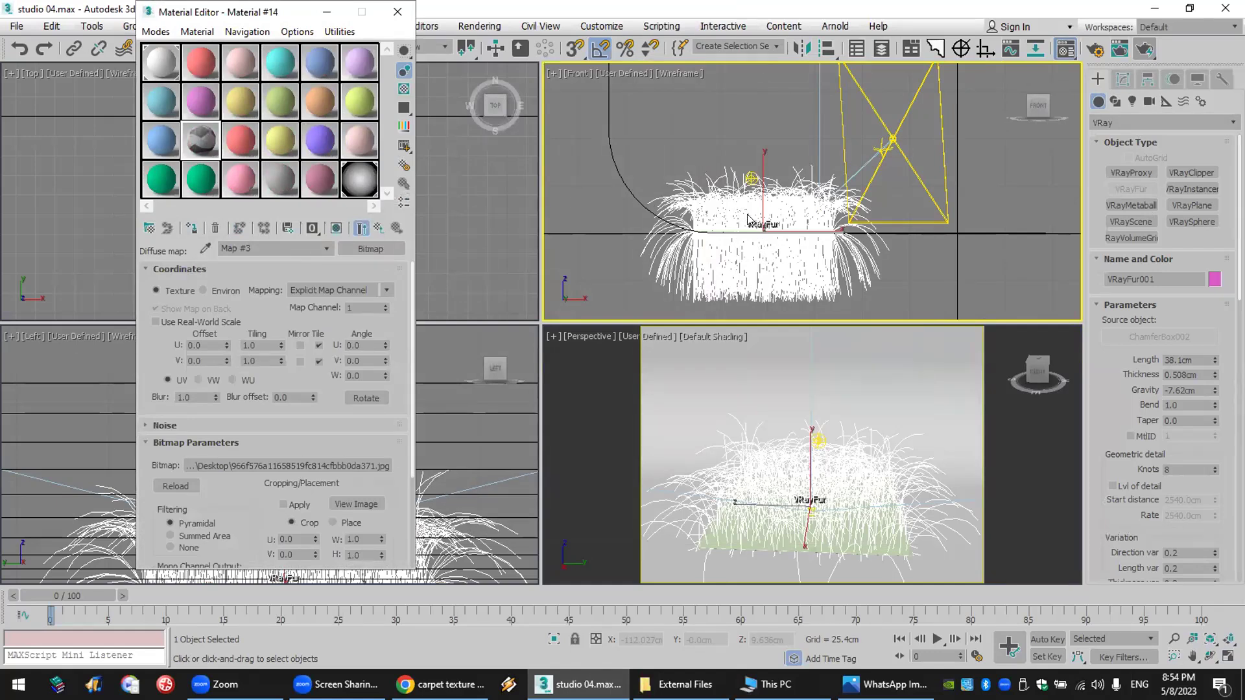
- Assign the carpet material to the V-Ray fur and the chamfer box, and show its map in the viewport
click(191, 230)
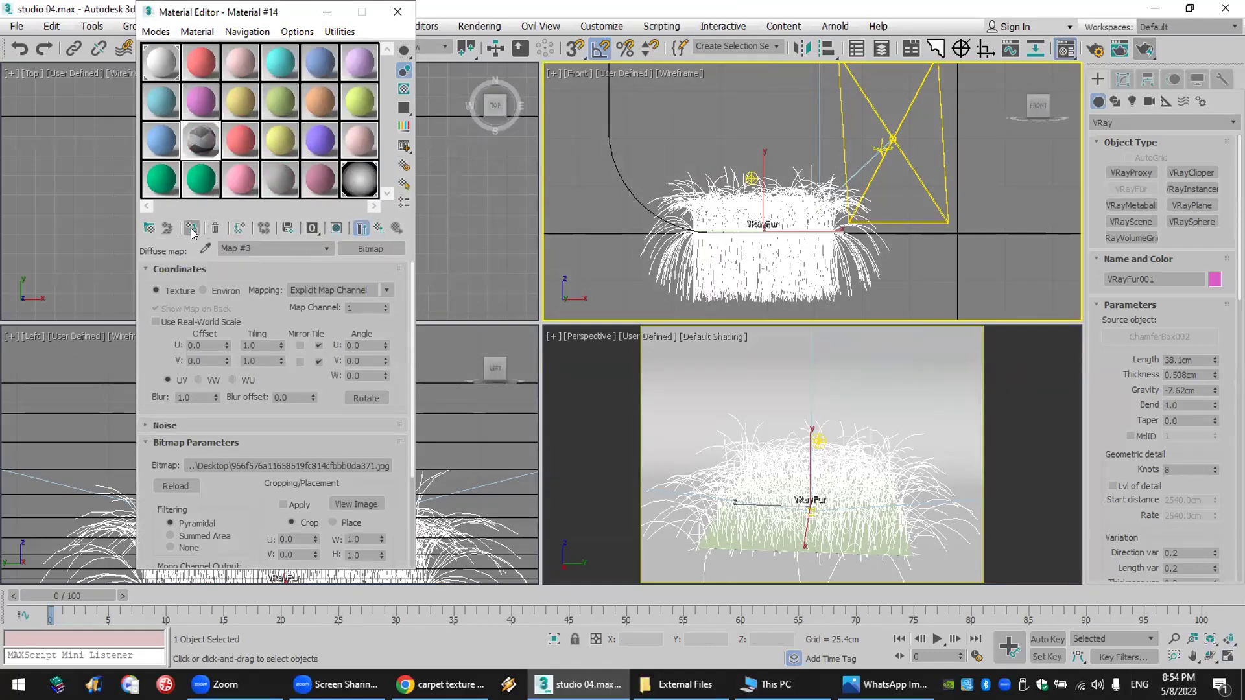
scroll(898, 221, up, 8)
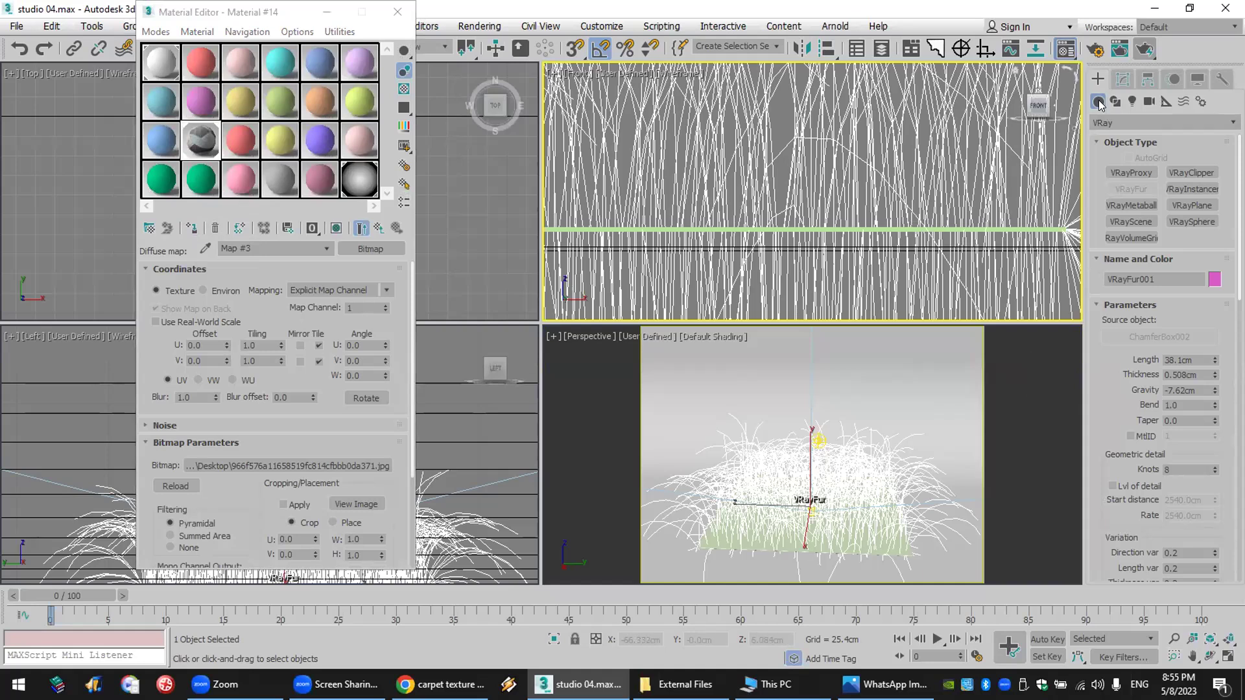
key(w)
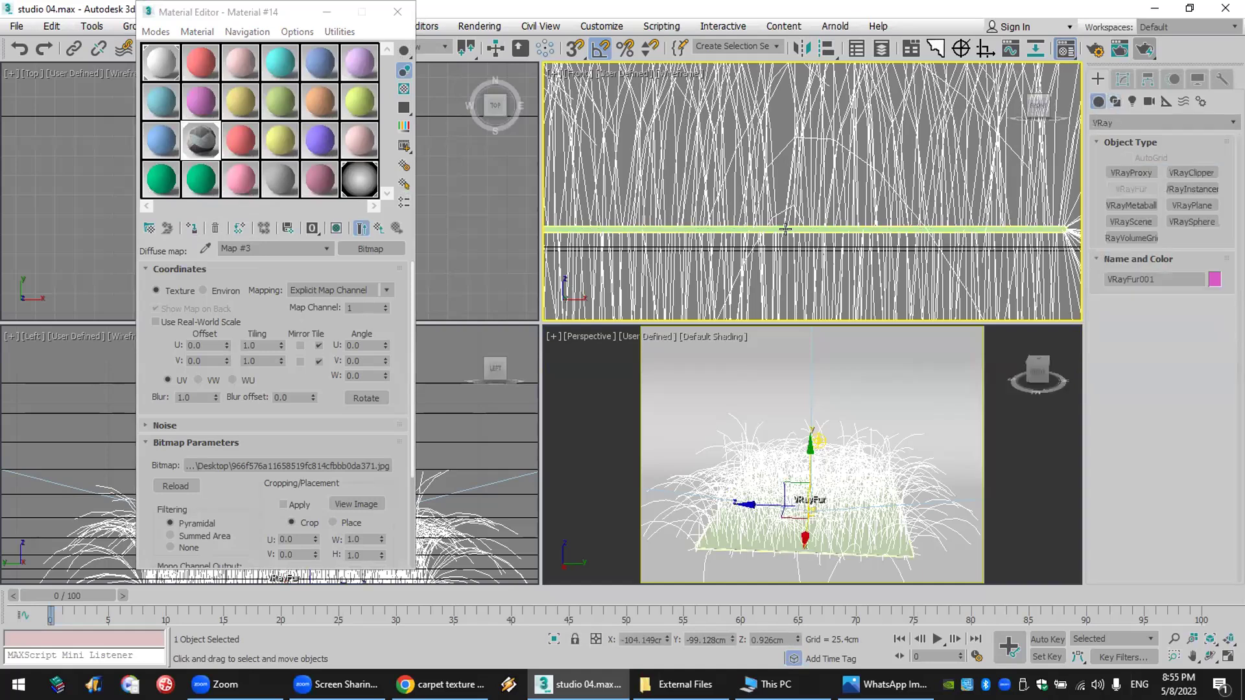
click(785, 227)
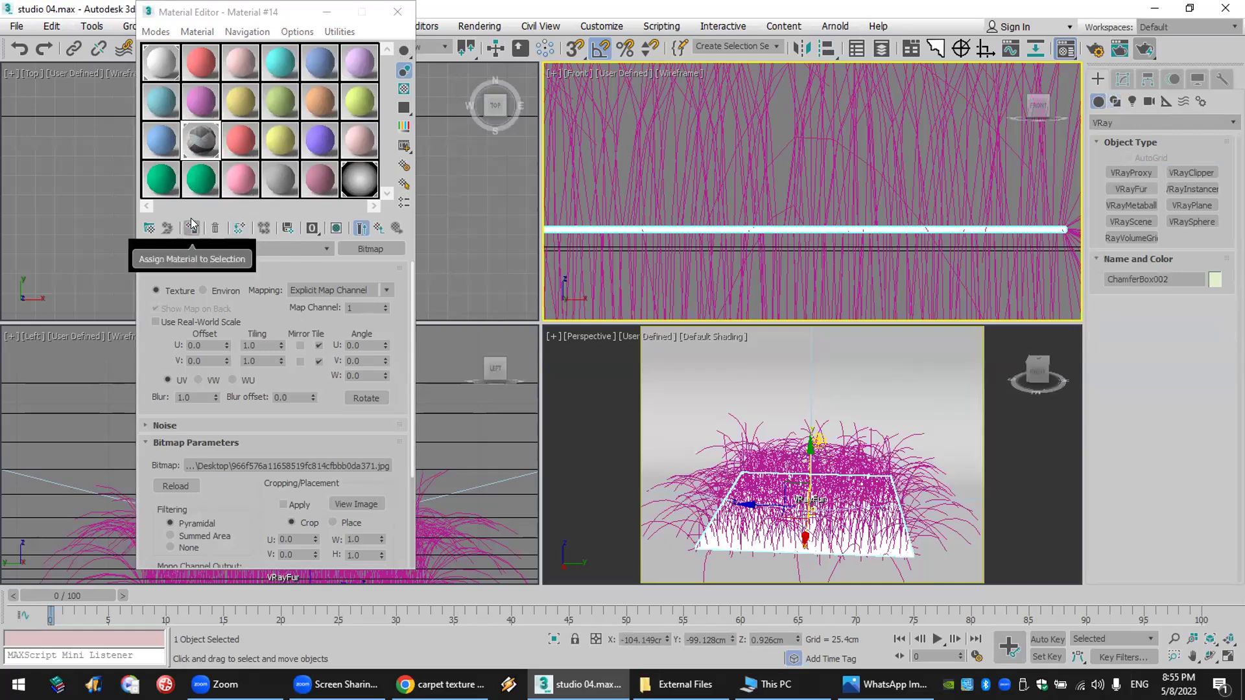
click(192, 227)
click(335, 228)
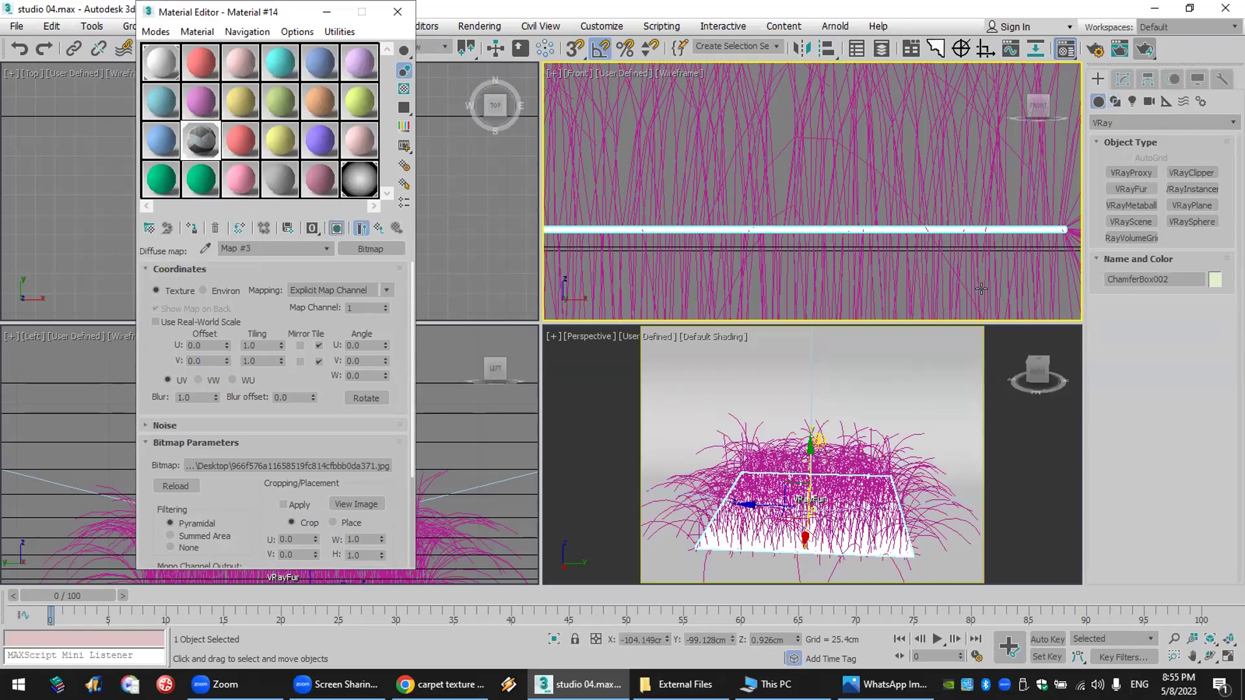
click(495, 287)
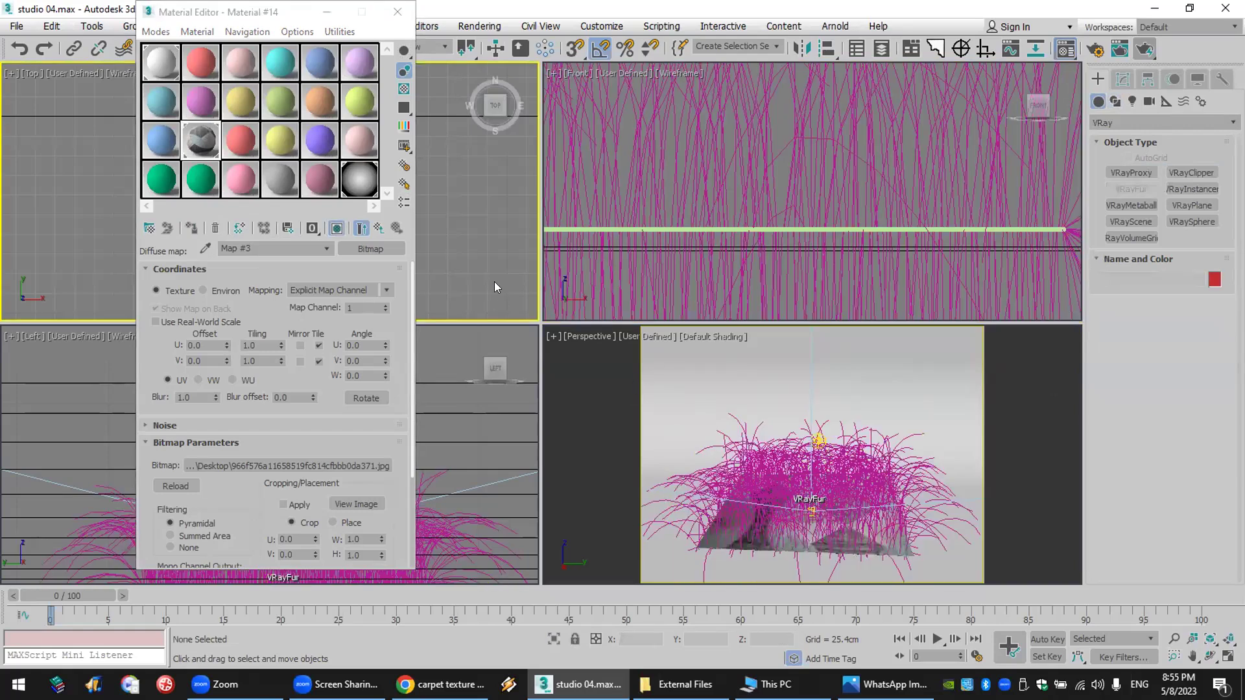
- Test-render the Perspective view, inspect the textured fur in the frame buffer, and stop the render
click(1032, 437)
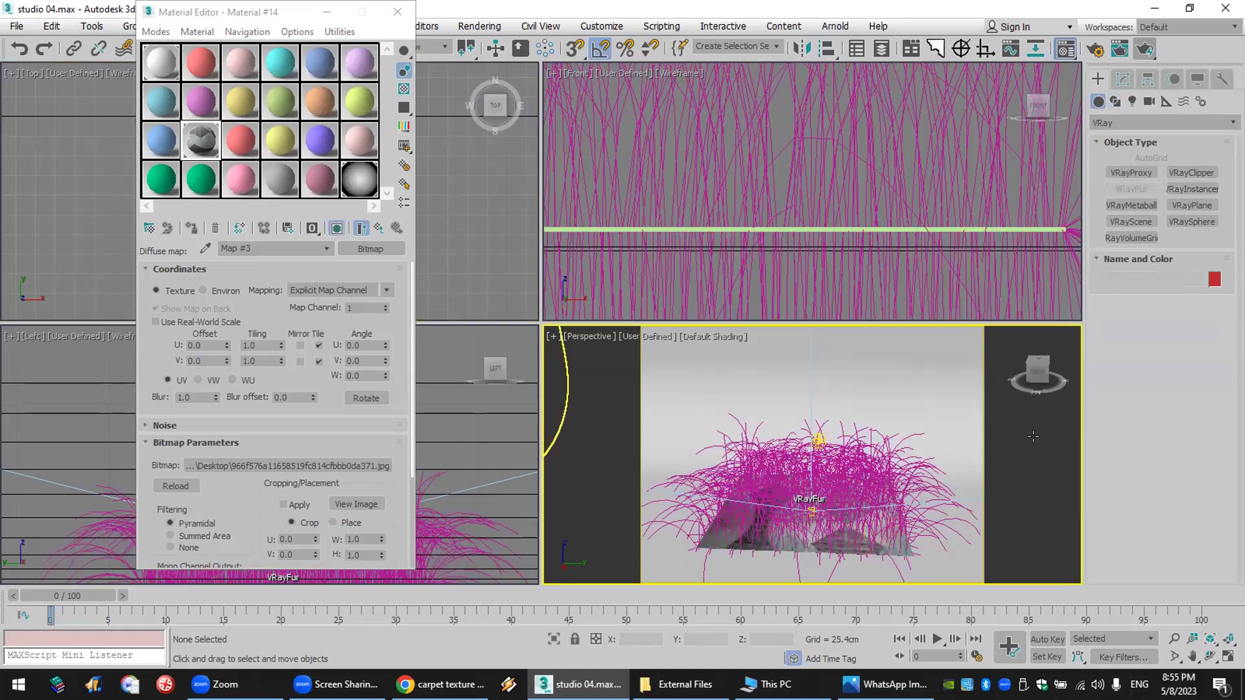
click(1146, 51)
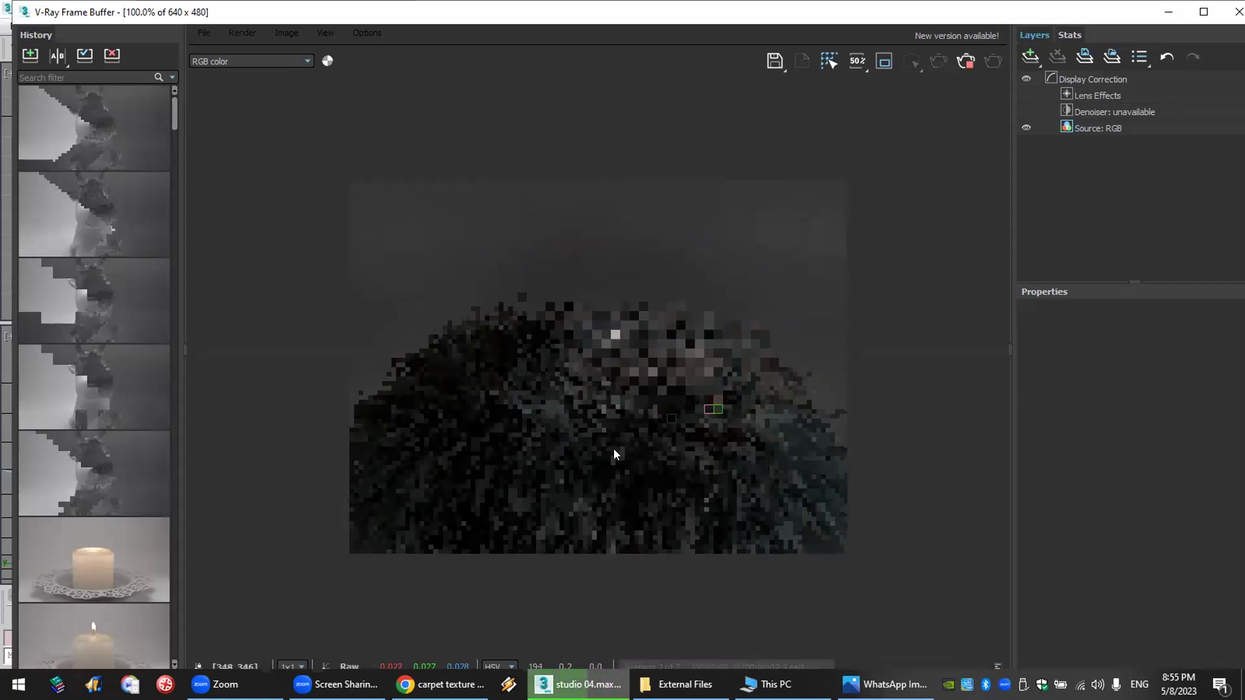
scroll(540, 529, up, 1)
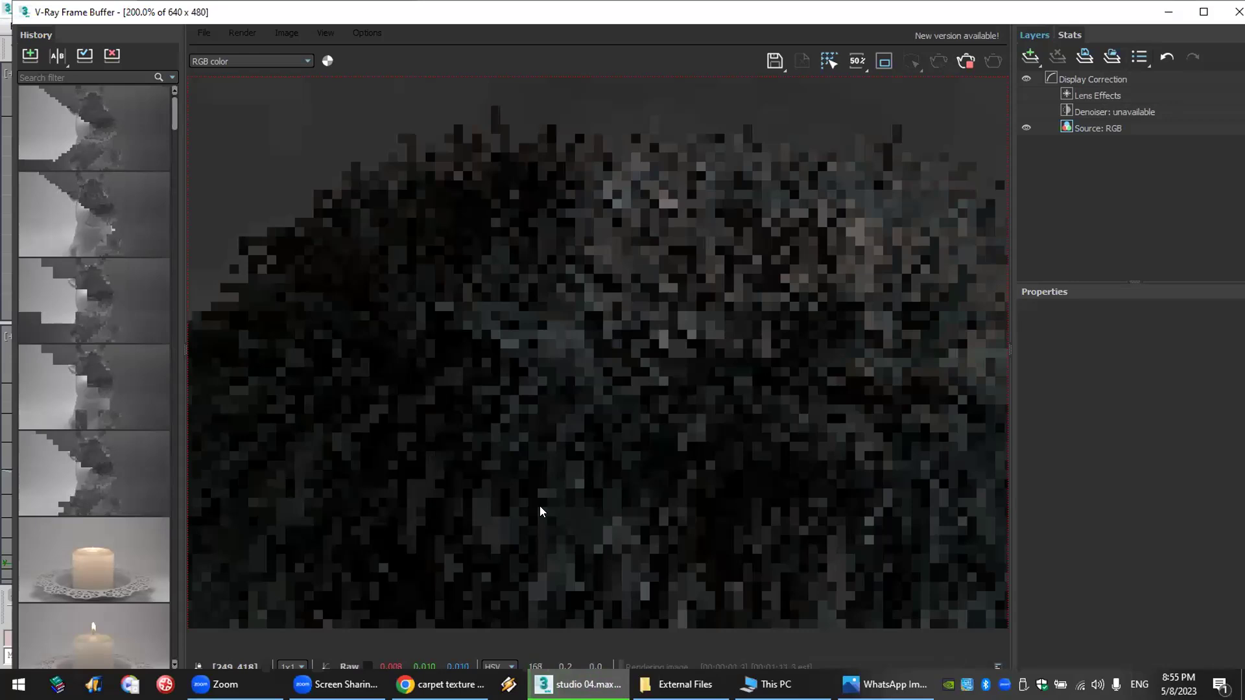
scroll(540, 508, down, 2)
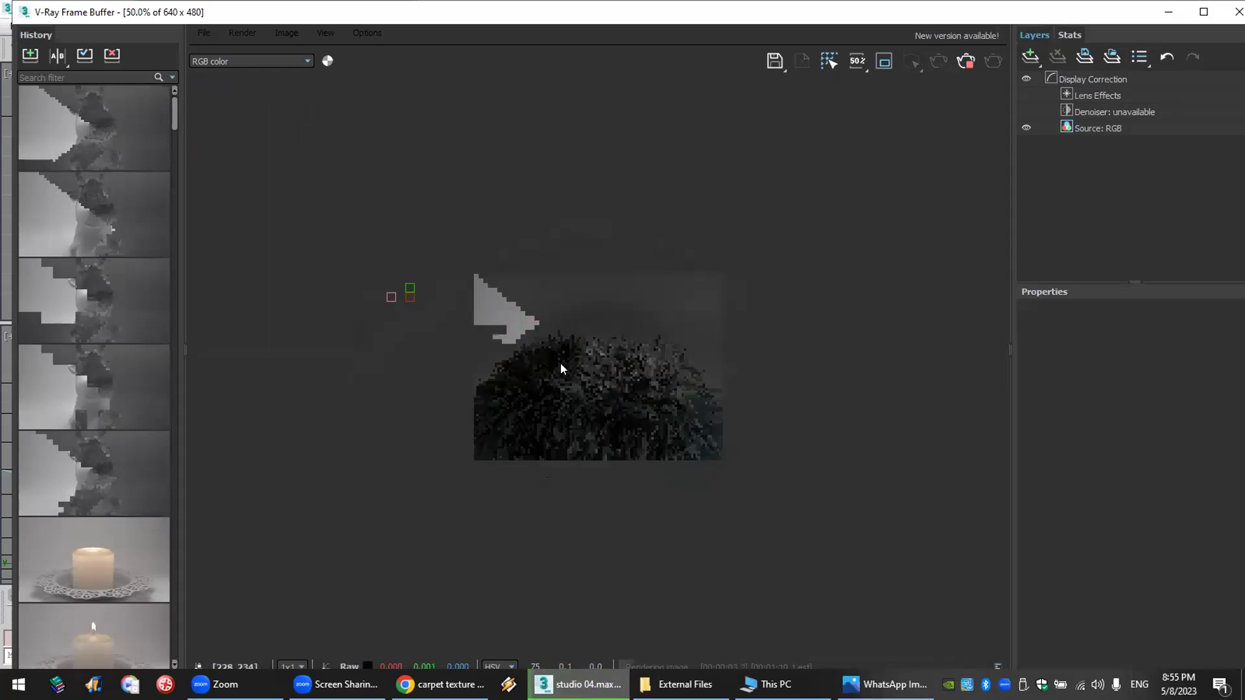
scroll(560, 363, up, 1)
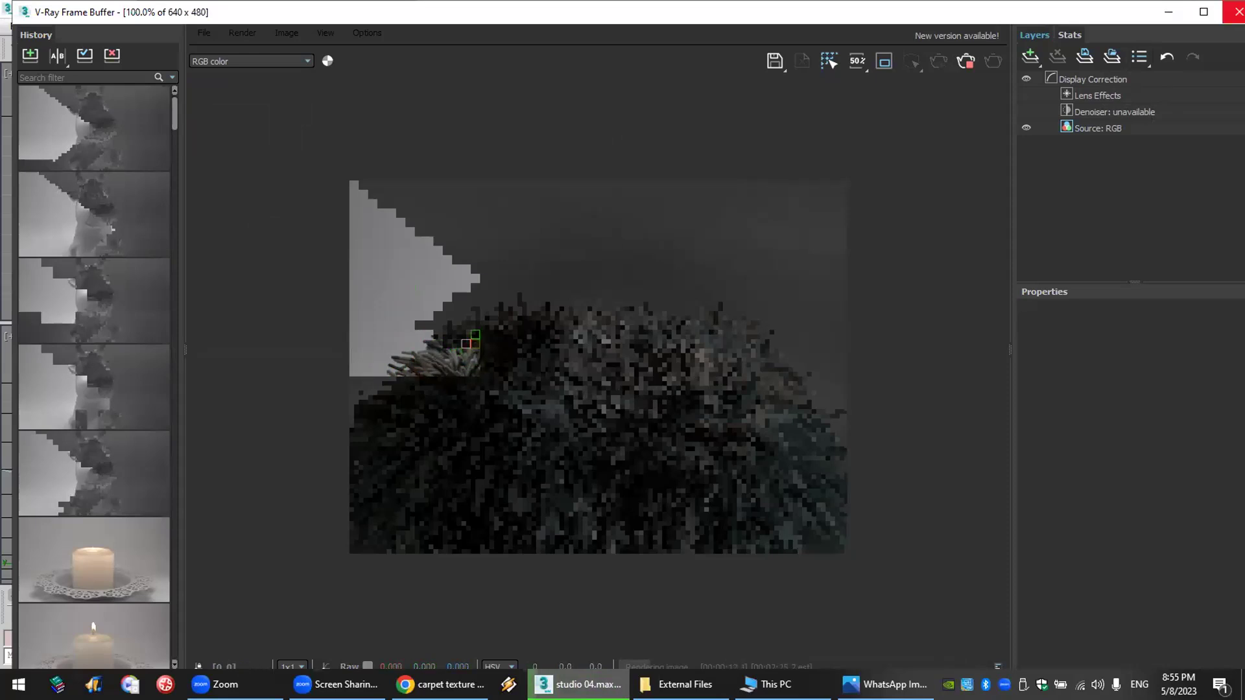
click(1237, 11)
click(1123, 165)
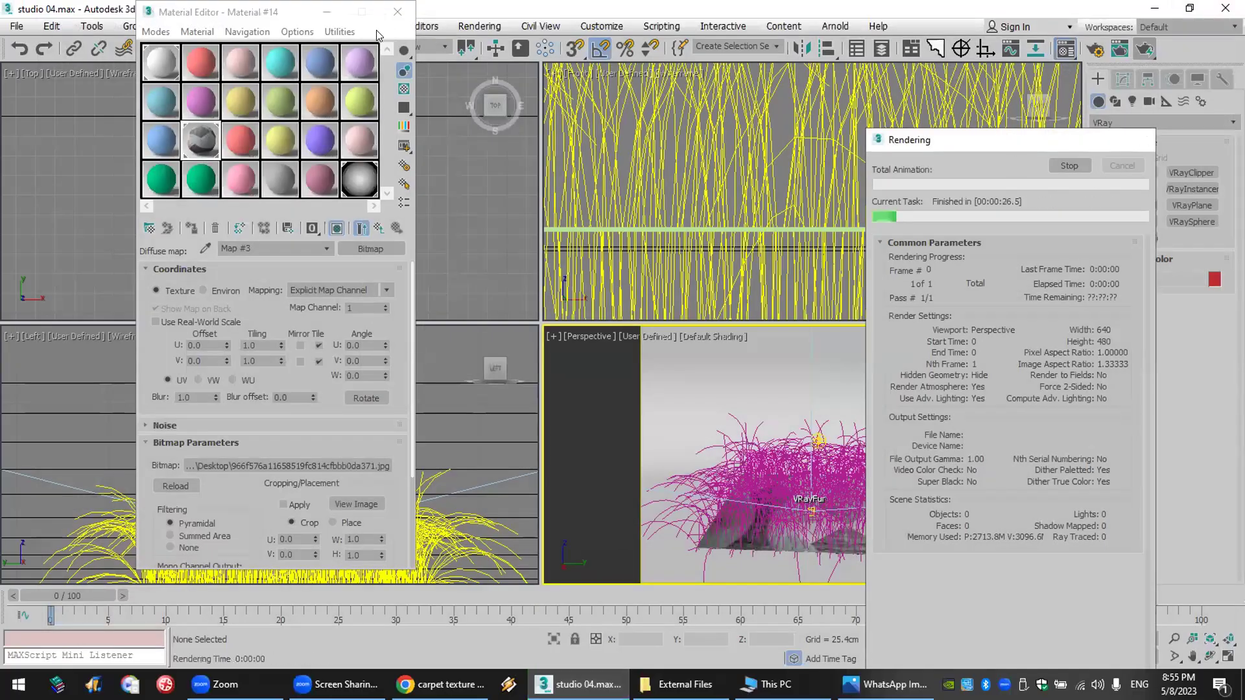
- Close the Material Editor and set the V-Ray bucket image sampler's bucket width to 48 in Render Setup
click(397, 12)
click(480, 26)
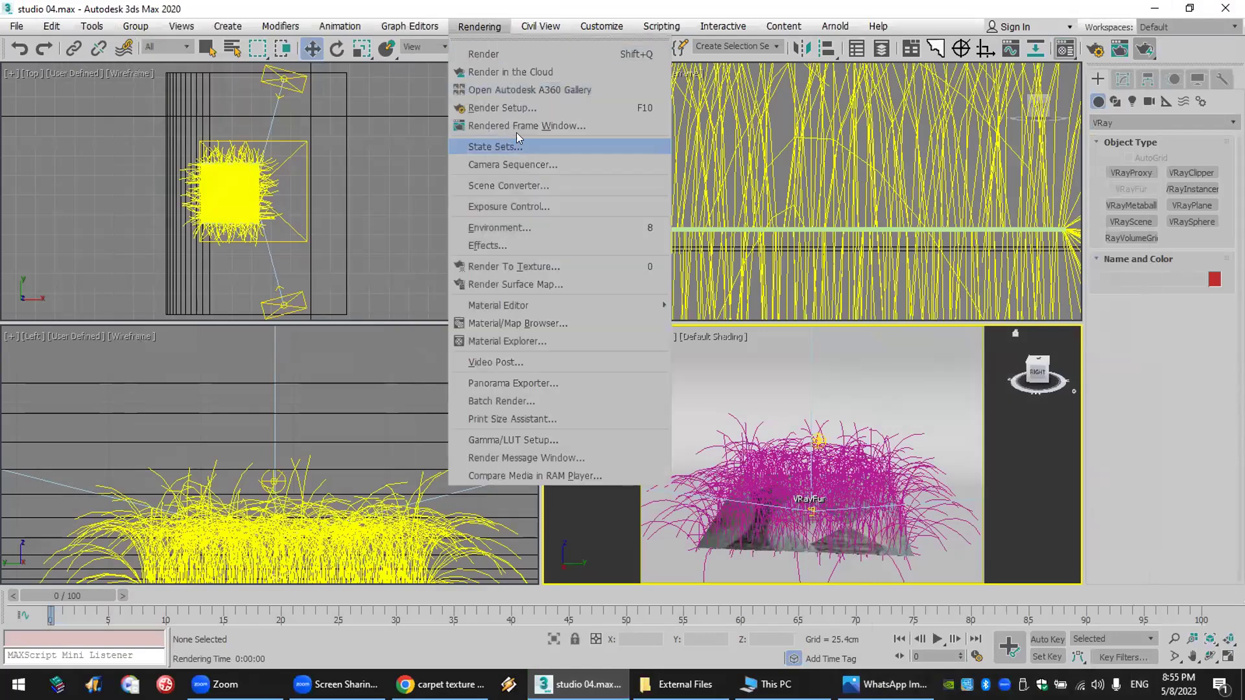
click(530, 103)
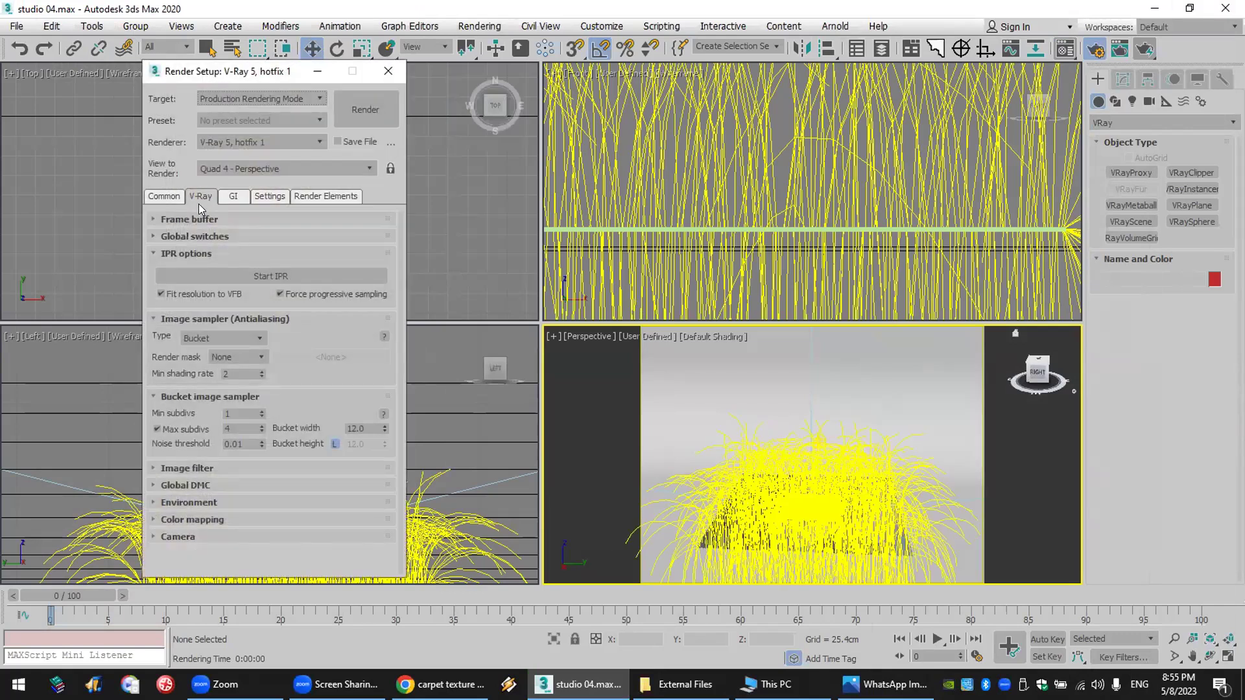
double_click(345, 428)
key(Return)
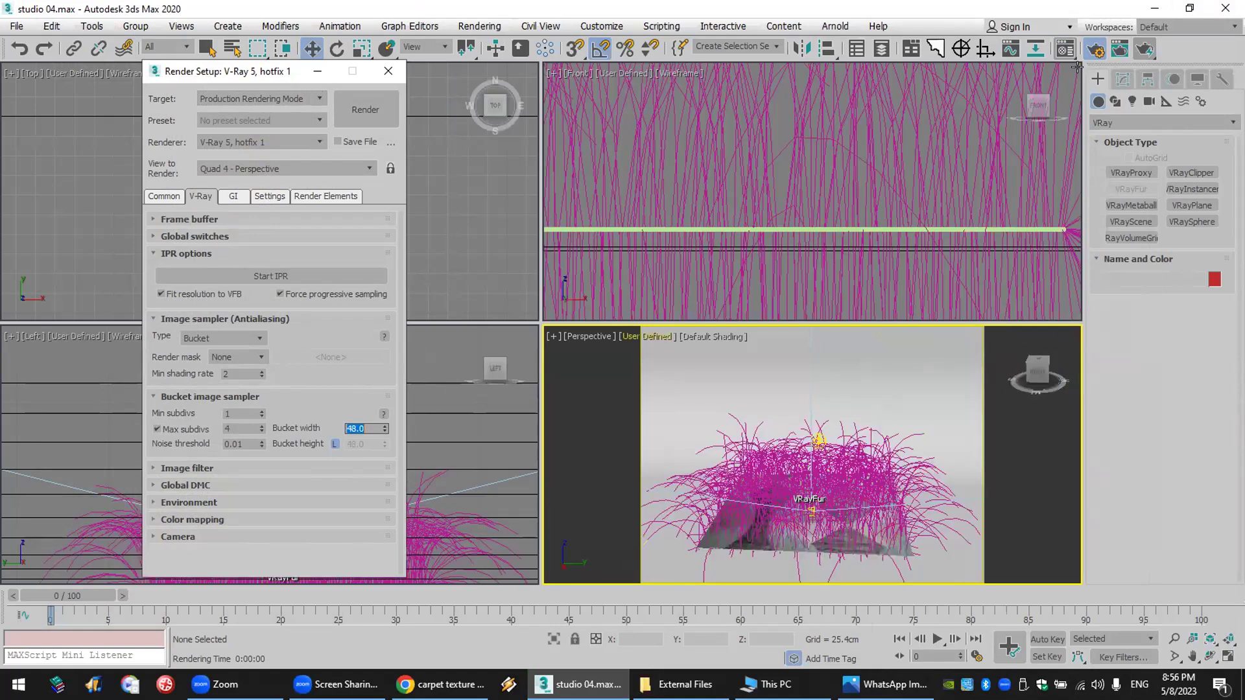
- Test-render the Perspective view, inspect the fur in the frame buffer, stop the render, and close Render Setup
click(1143, 52)
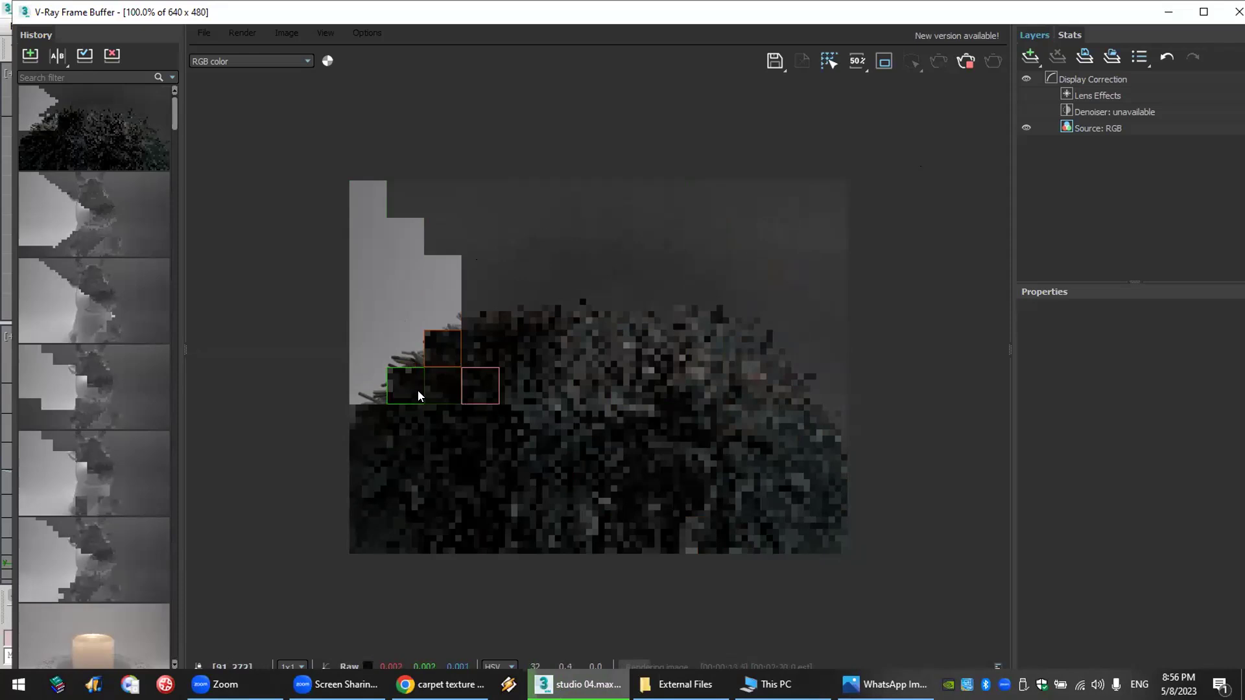
scroll(424, 368, up, 1)
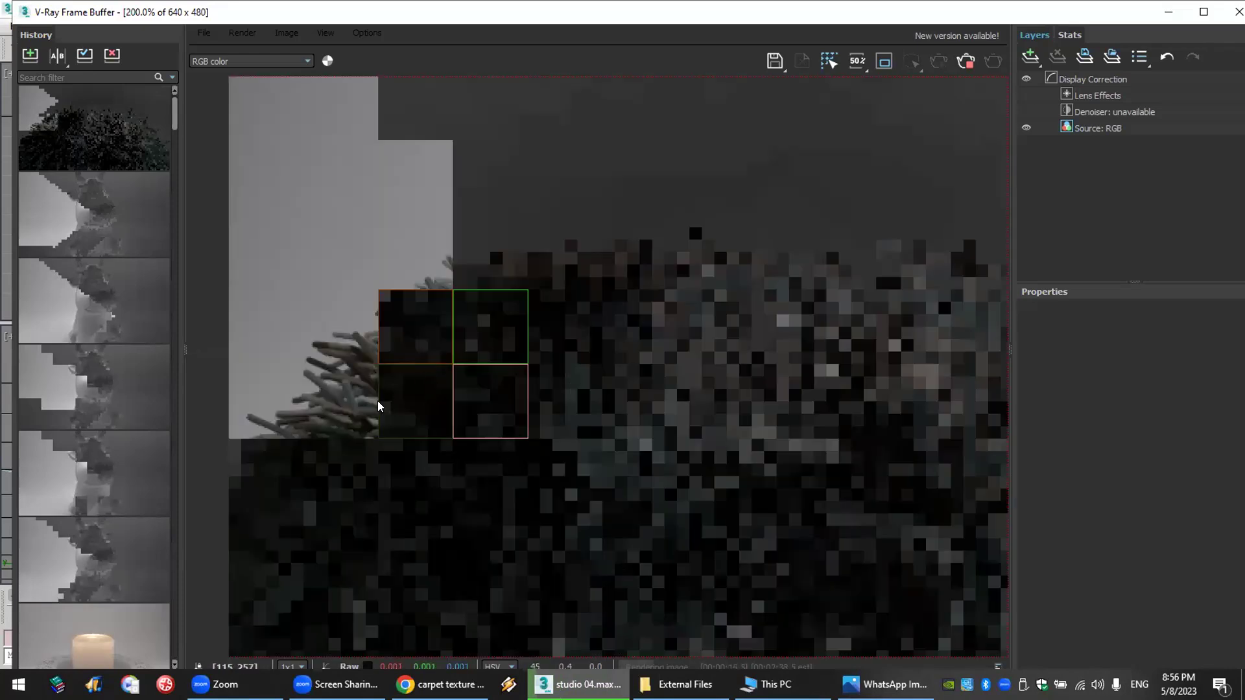
scroll(345, 377, down, 1)
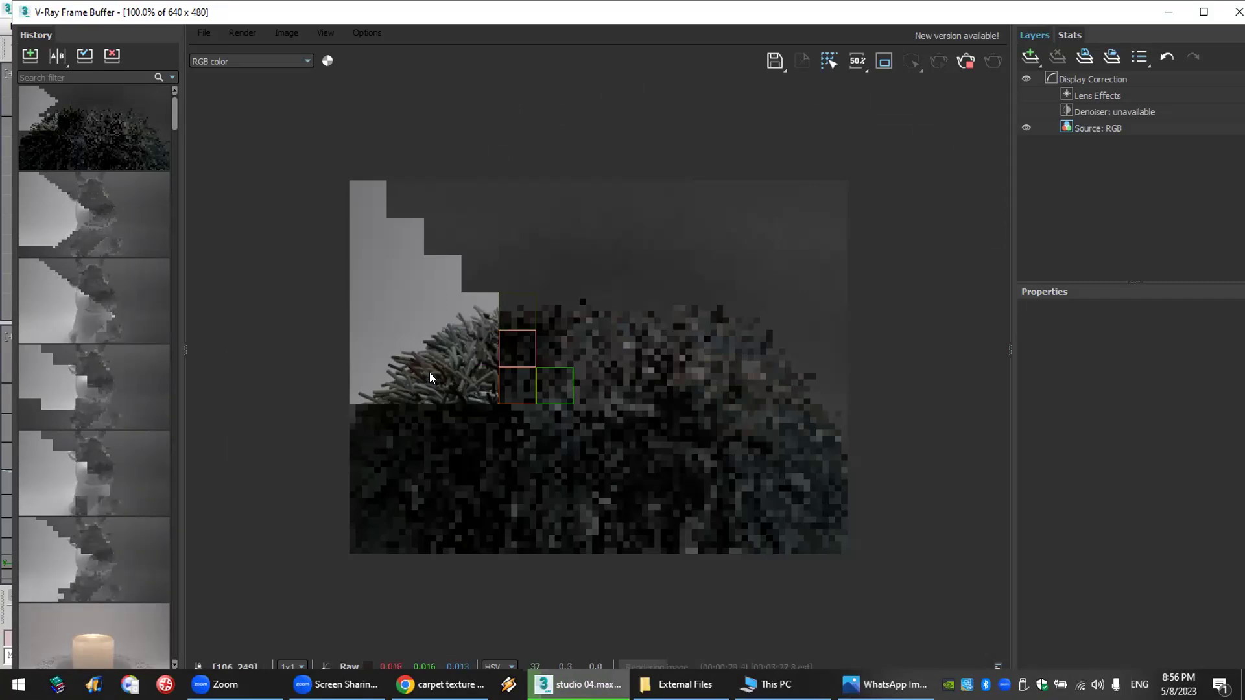
click(1237, 12)
click(1121, 165)
click(387, 71)
click(788, 462)
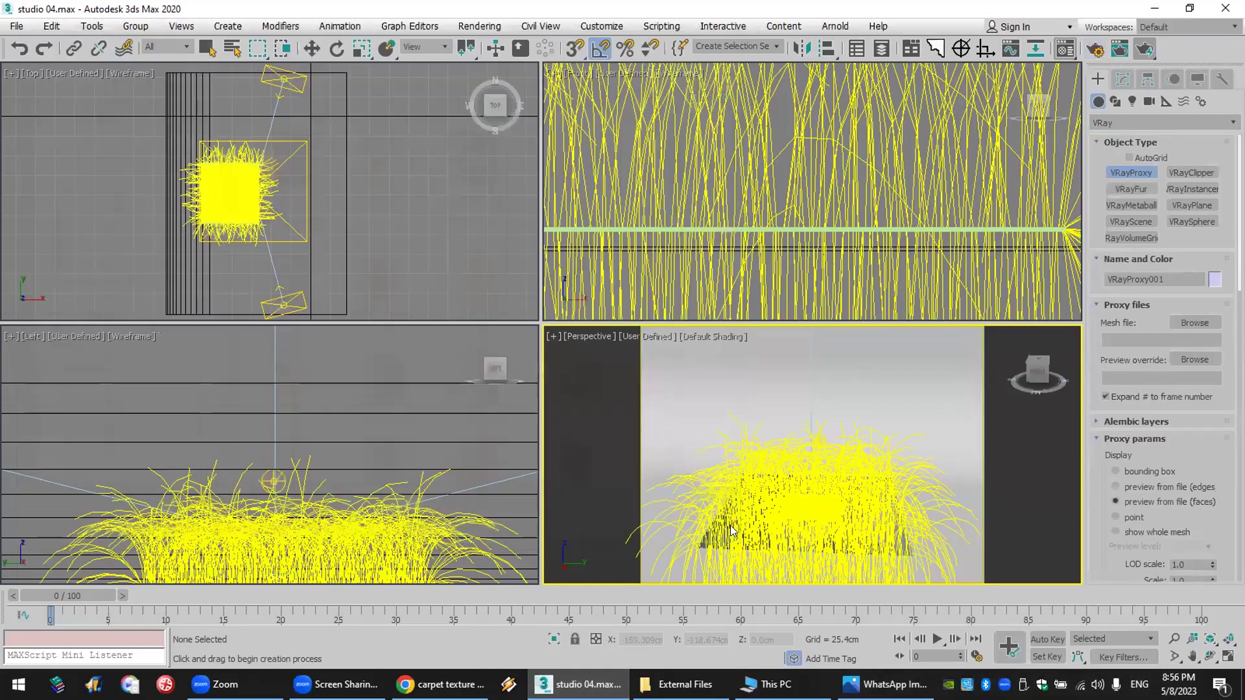
double_click(712, 525)
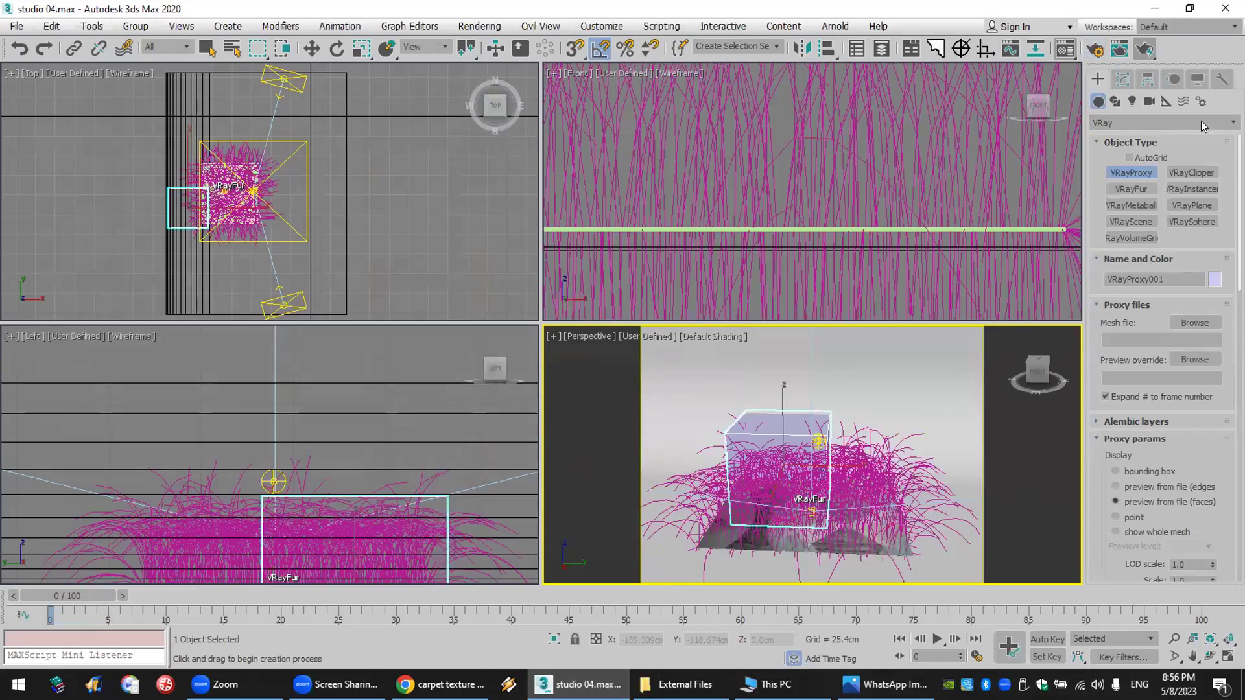
click(1122, 78)
key(w)
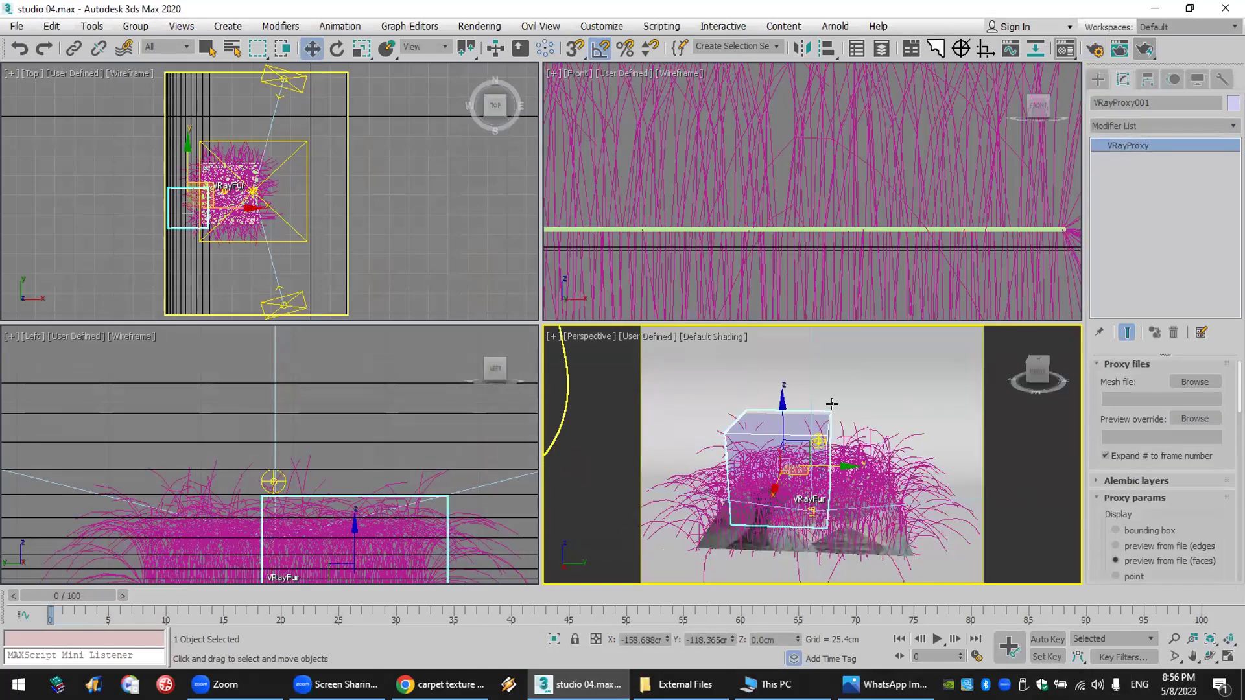
key(Delete)
- Set the V-Ray fur's length to 3 cm and its thickness to 0.2 cm
click(821, 441)
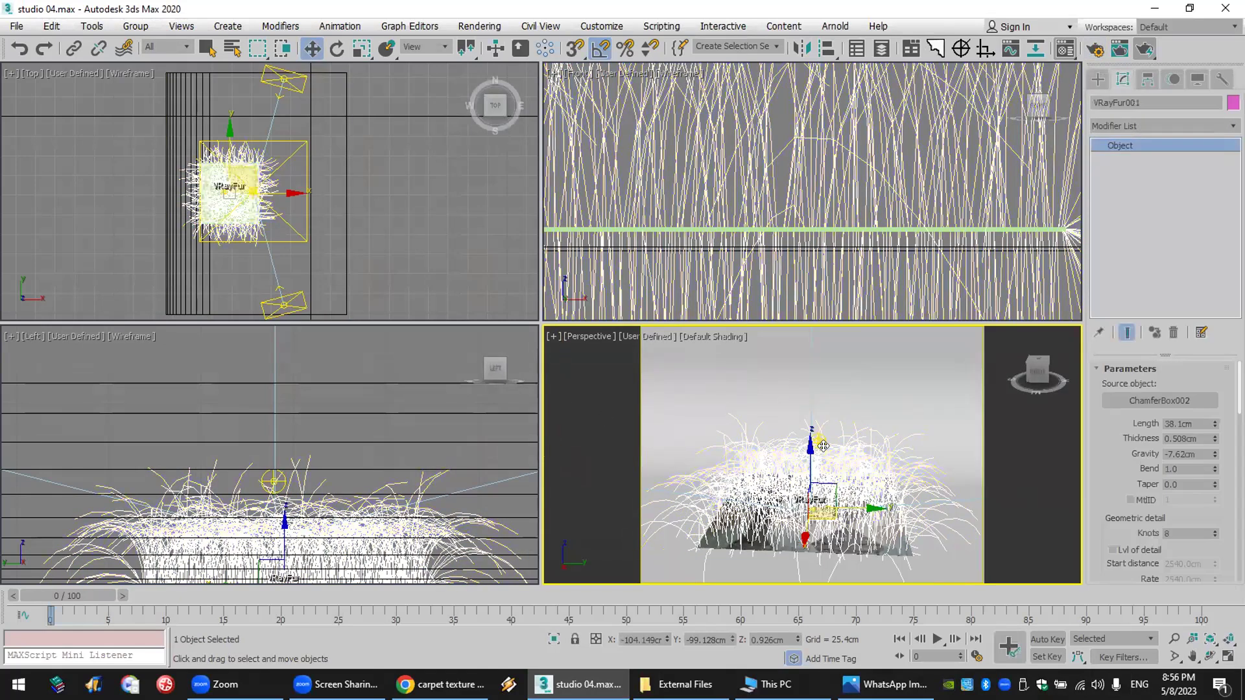
click(1142, 423)
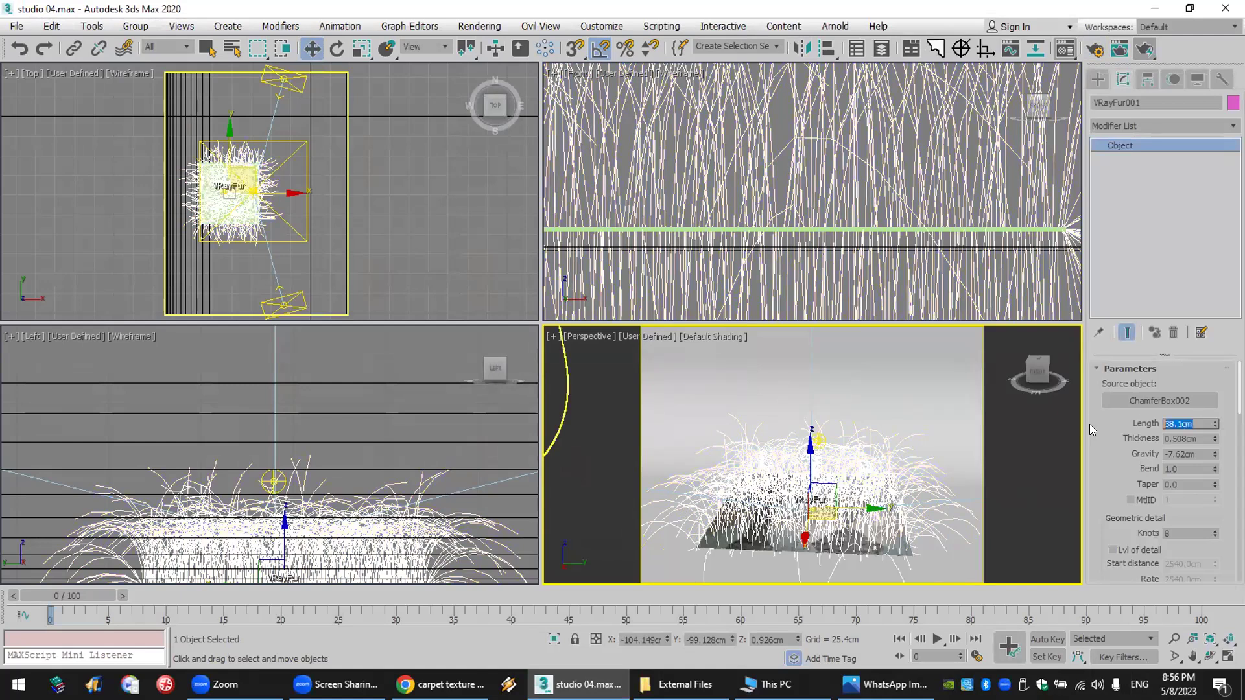
text(3)
key(Return)
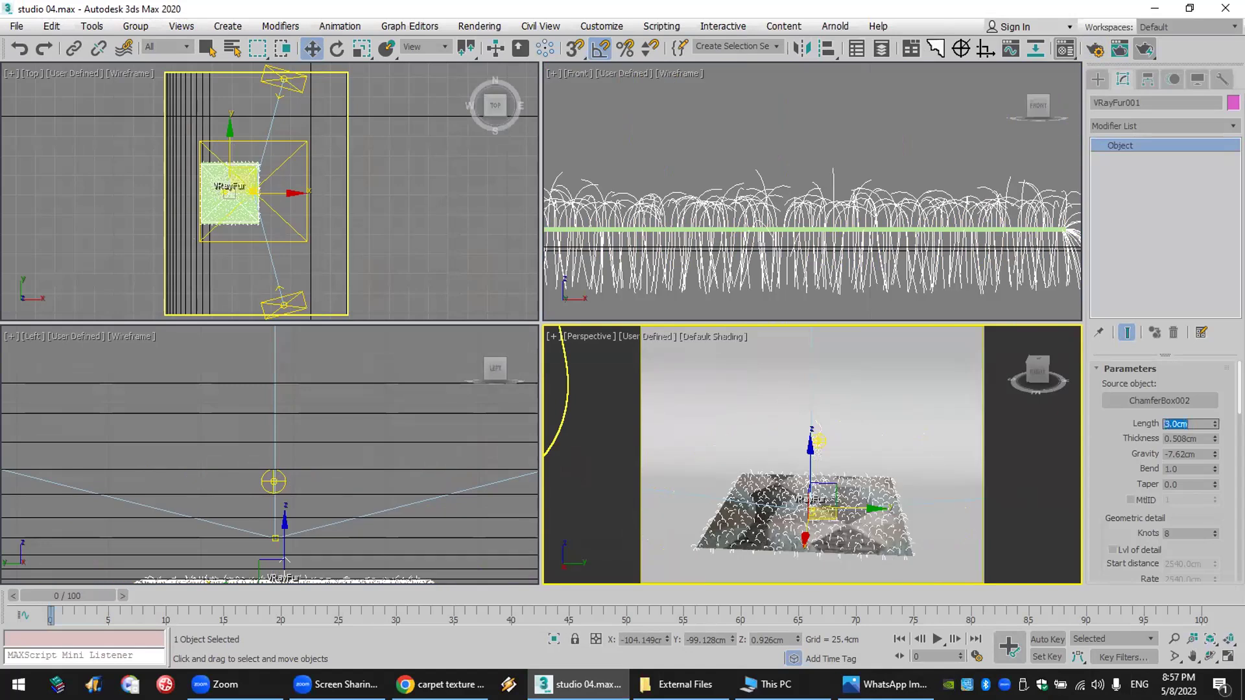
key(Tab)
text(.2)
key(Return)
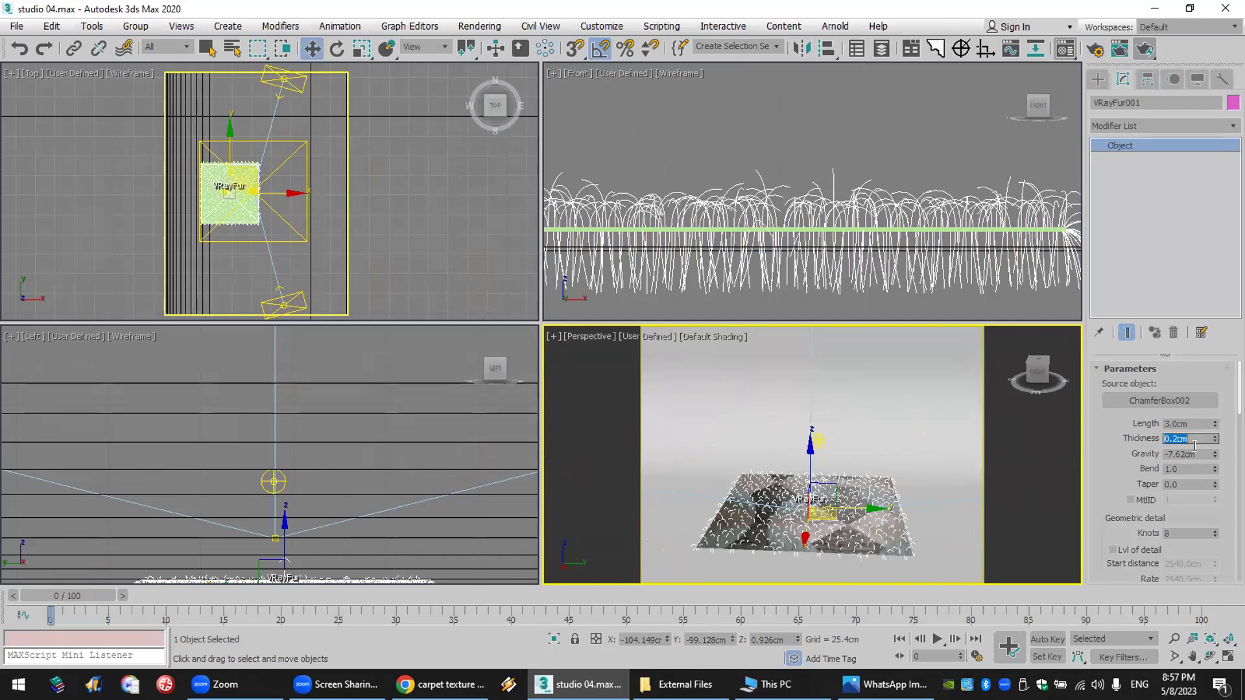
- Maximize the Perspective viewport, test-render the short-pile carpet, inspect it up close, and stop the render
middle_drag(830, 535, 819, 509)
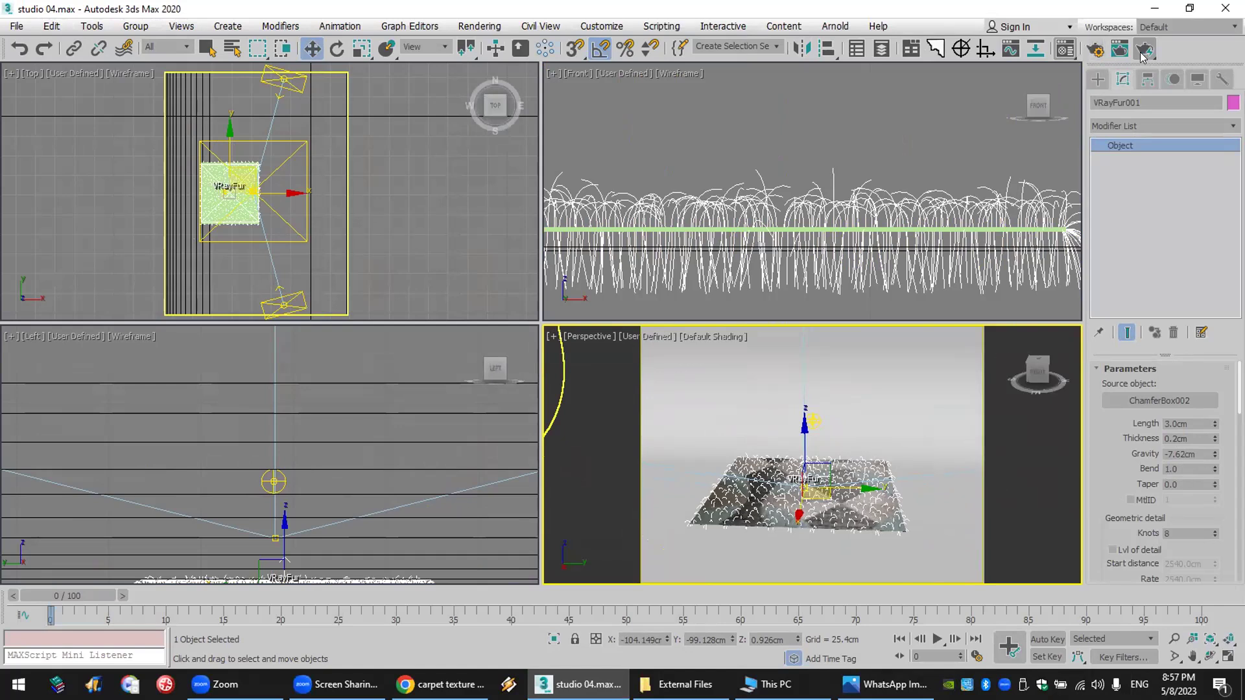
click(1228, 656)
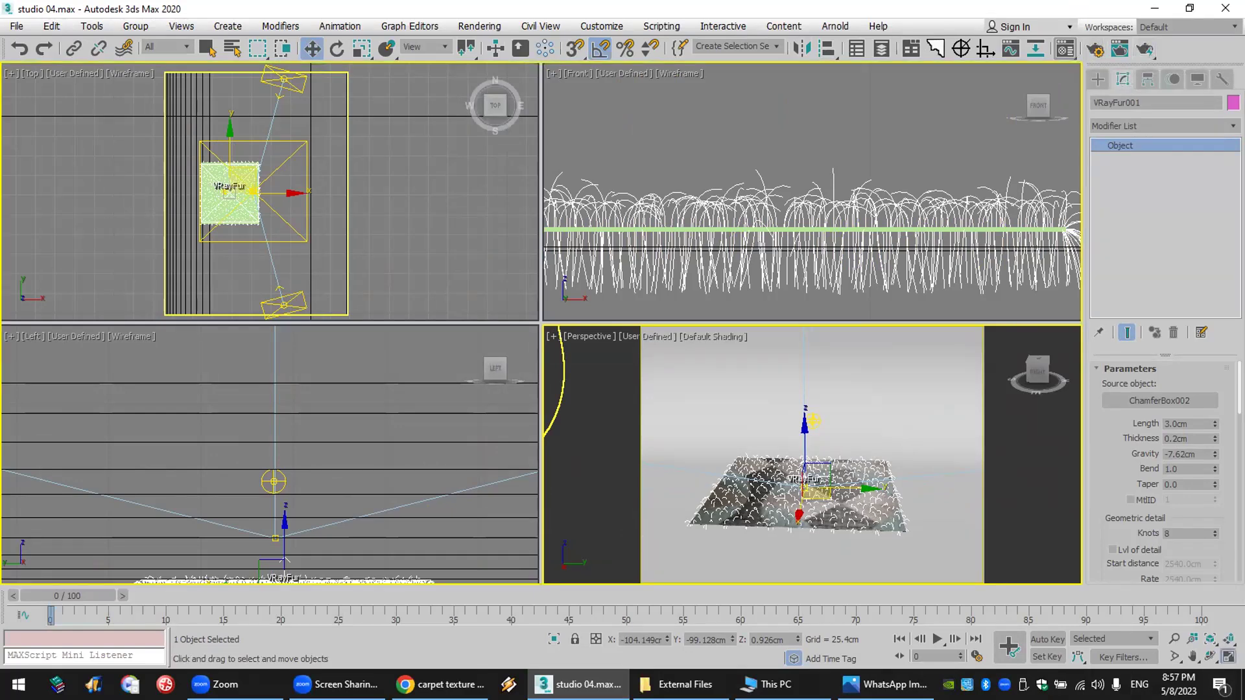
click(1144, 49)
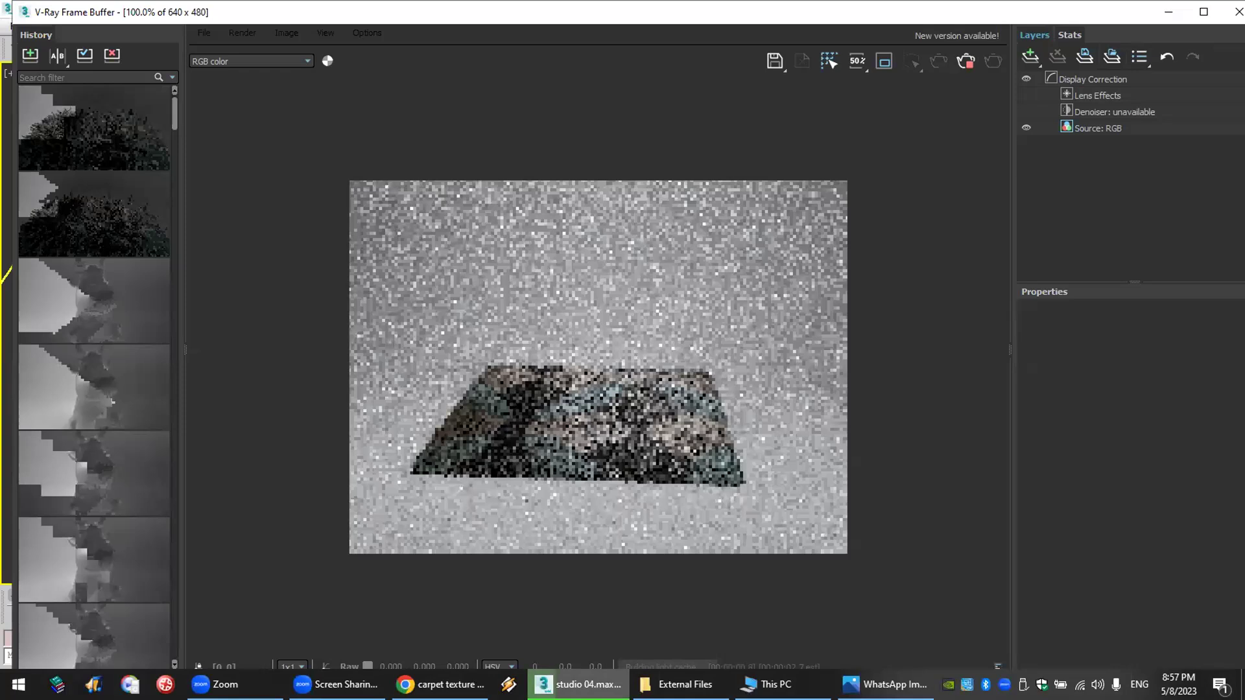
scroll(640, 479, up, 2)
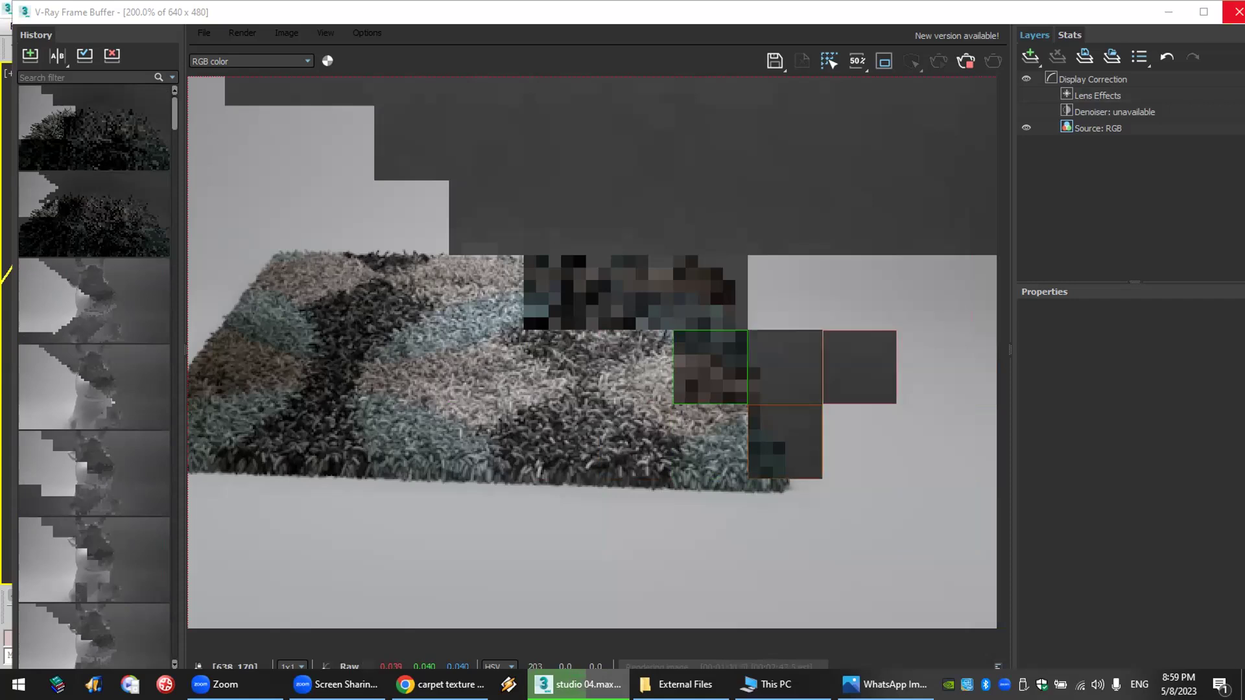
key(alt+Tab)
click(1115, 167)
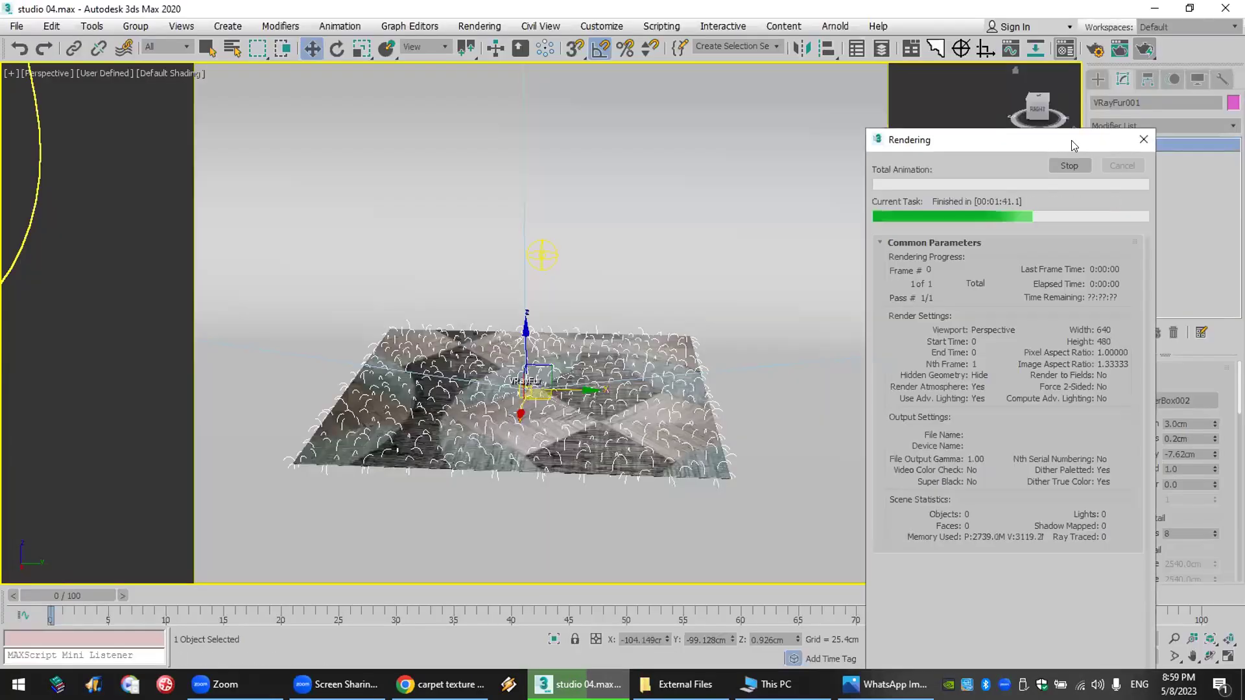
- In the carpet material's diffuse map, replace the bitmap with 15874-grass-material (2).jpg from the MAX PIc folder
click(1065, 48)
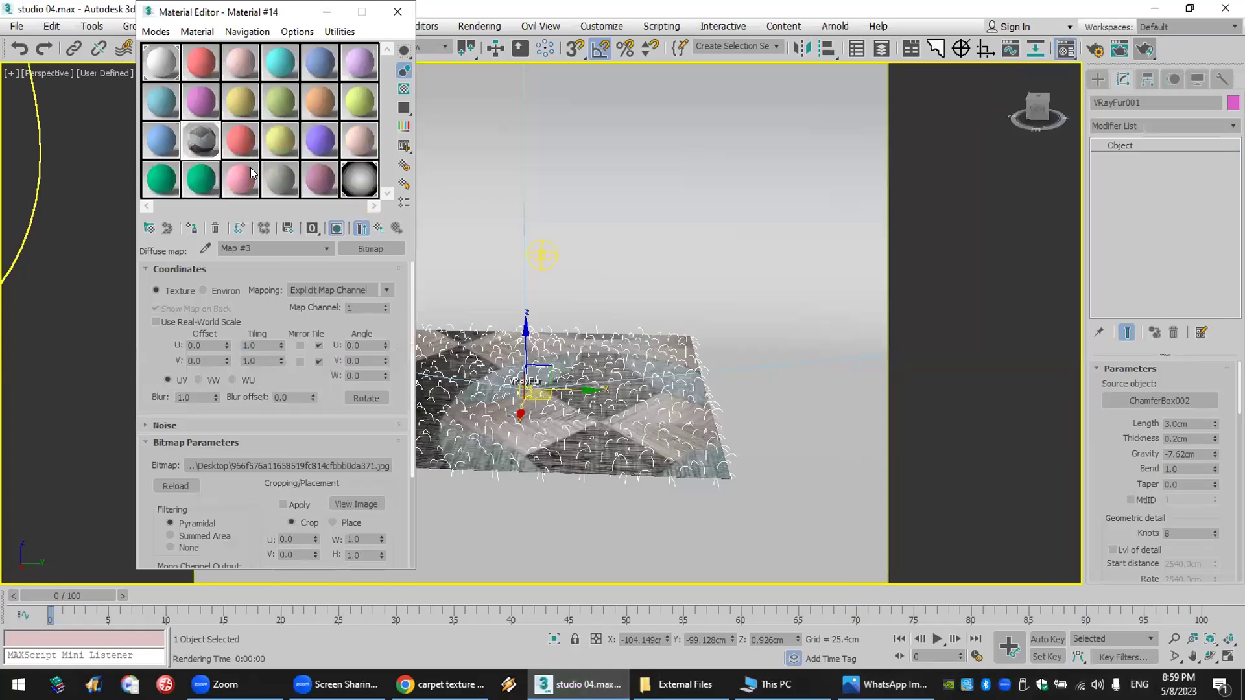
click(388, 466)
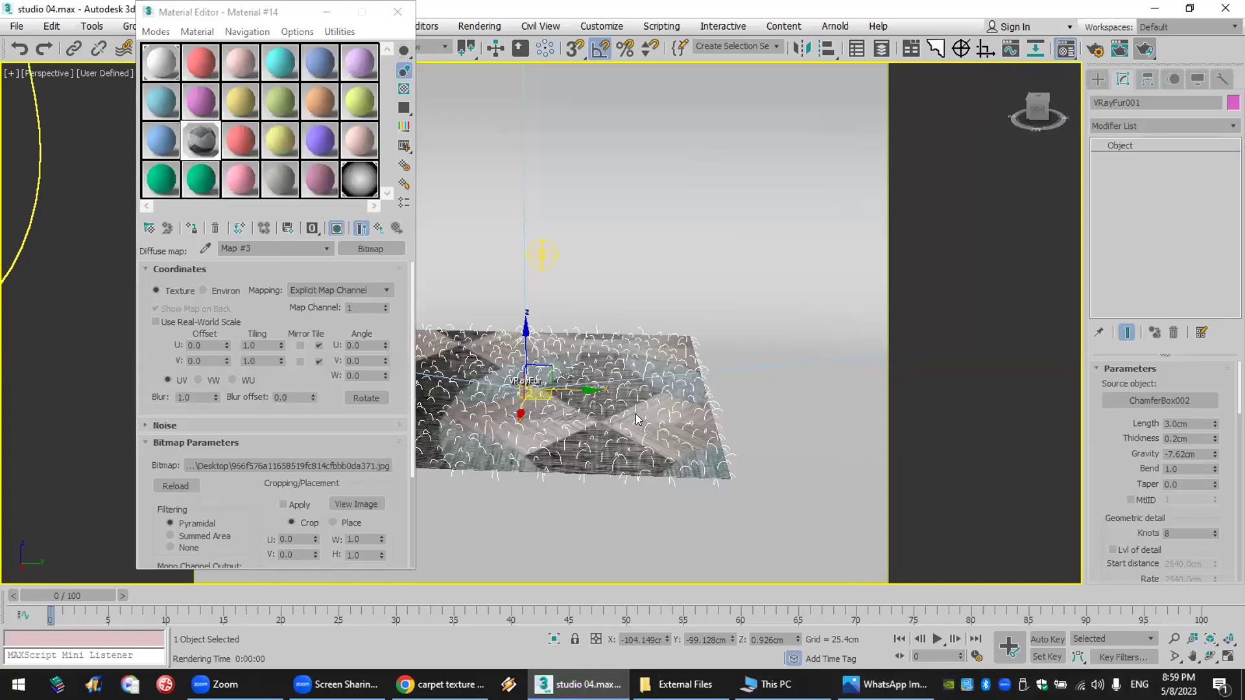
scroll(444, 309, down, 5)
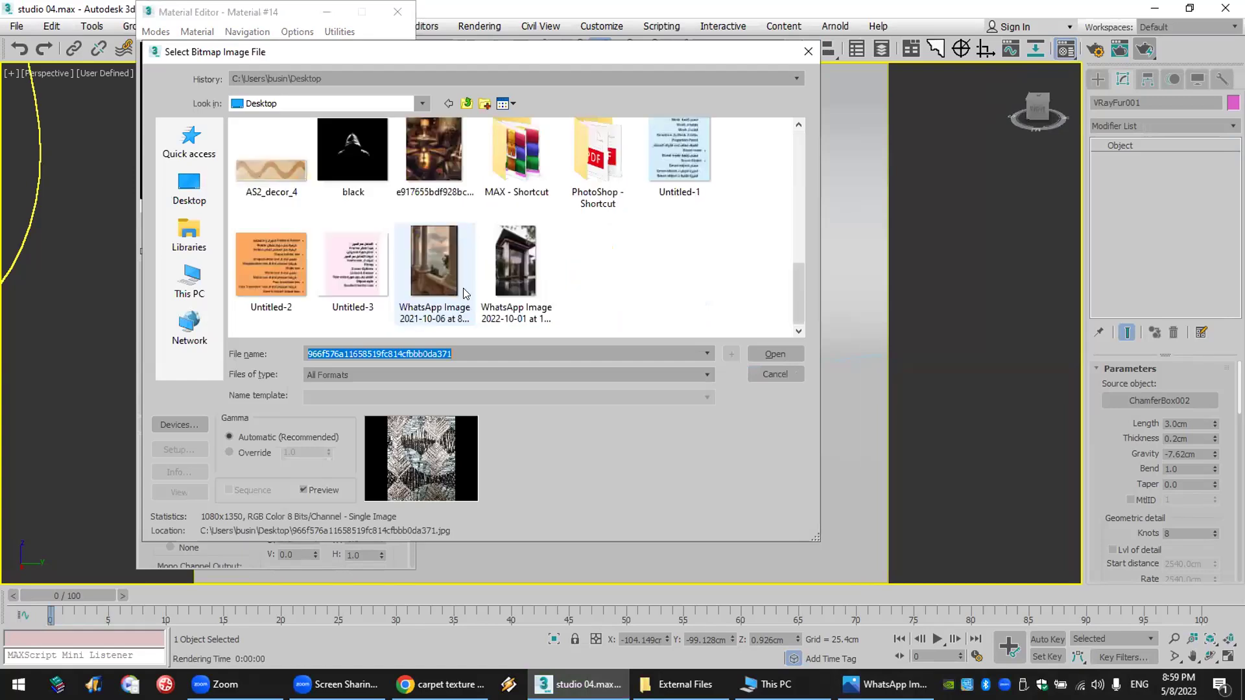
scroll(469, 285, up, 2)
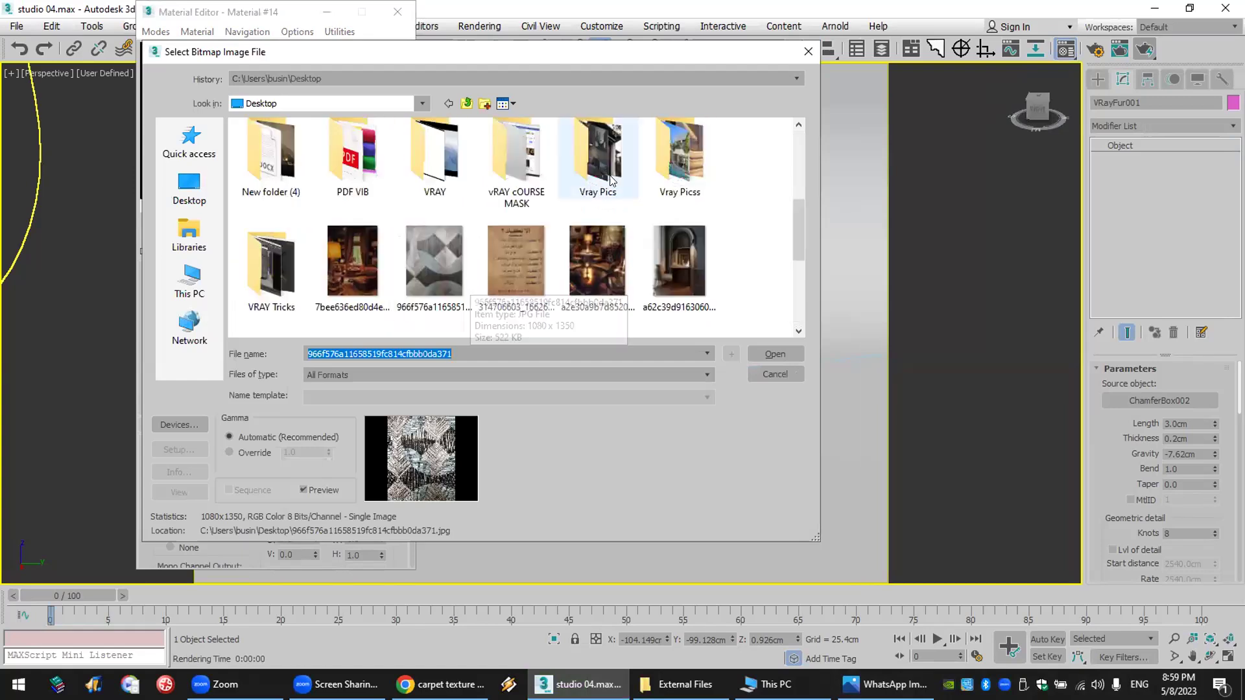
scroll(402, 241, up, 3)
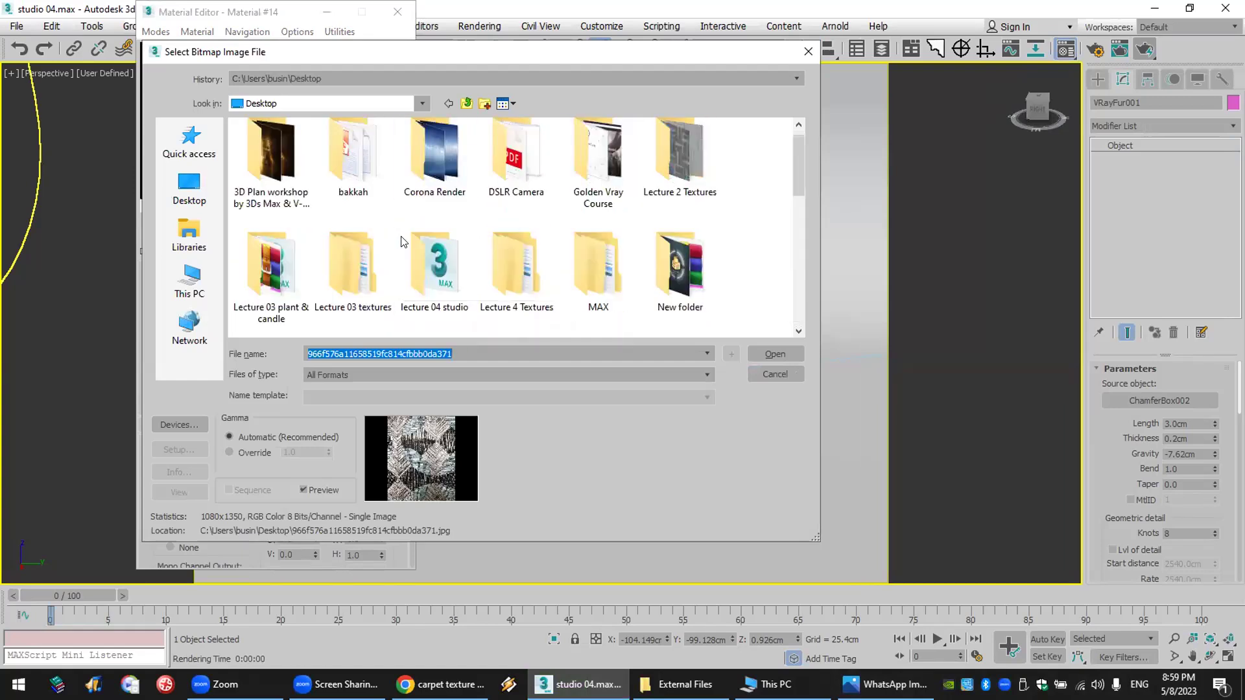
scroll(383, 228, down, 3)
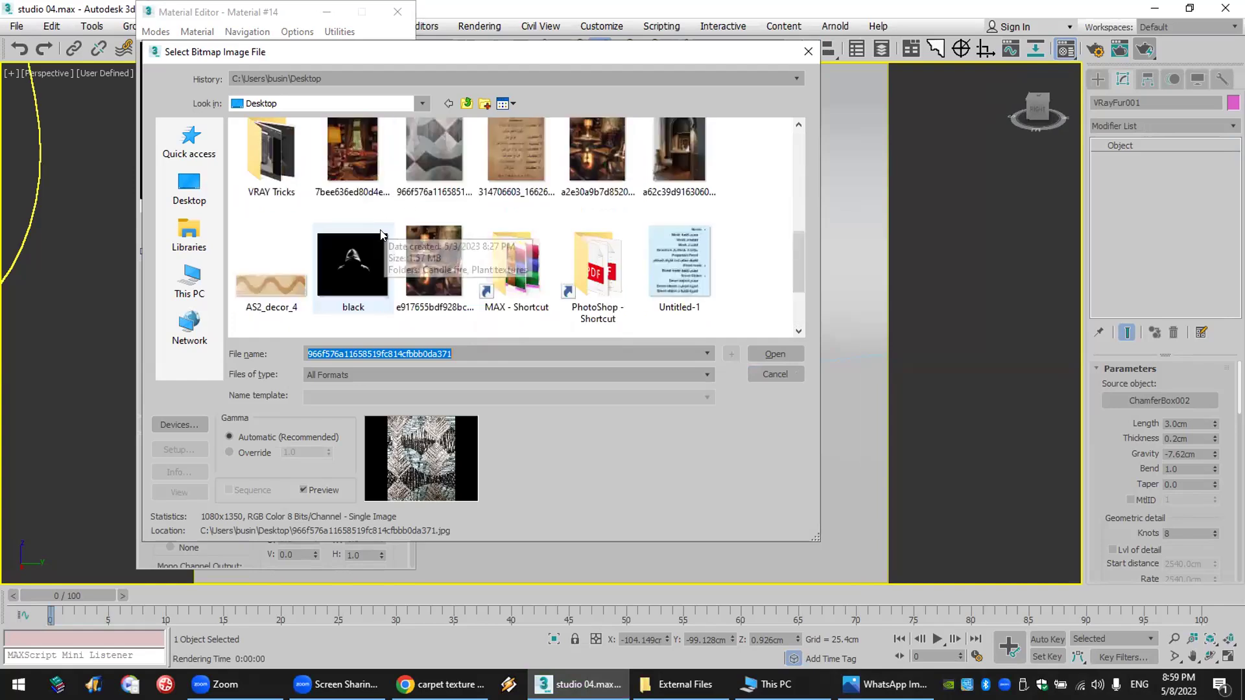
double_click(532, 279)
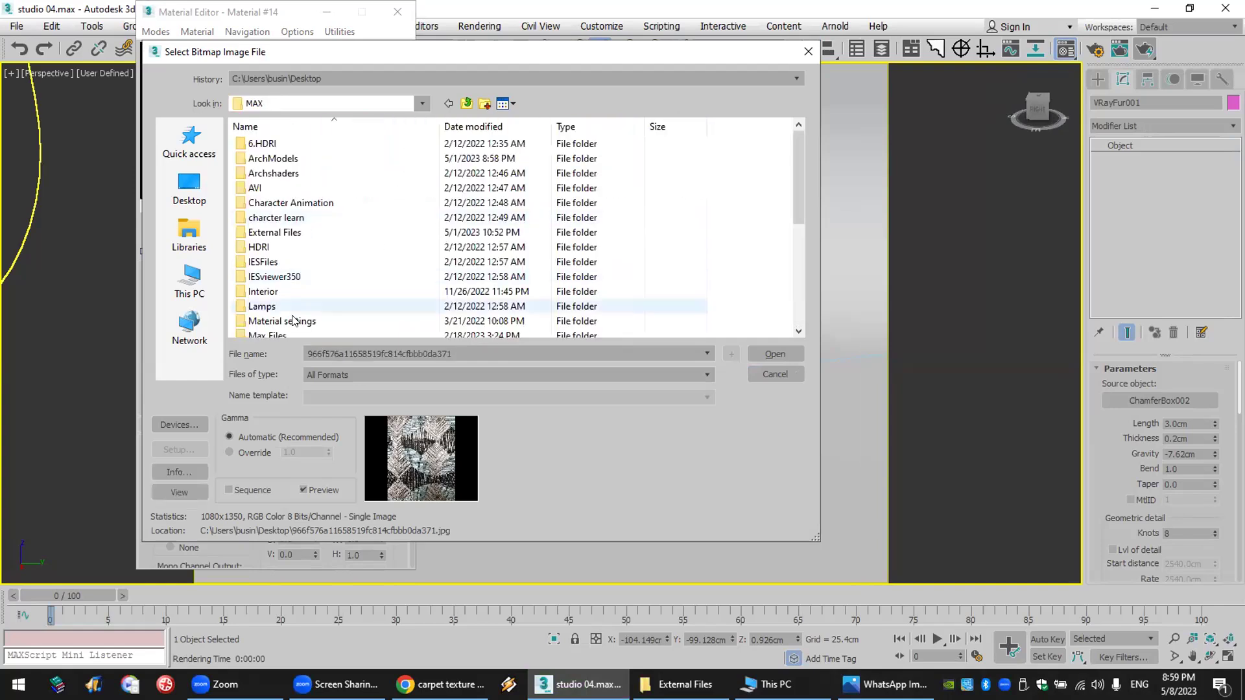
scroll(300, 314, down, 1)
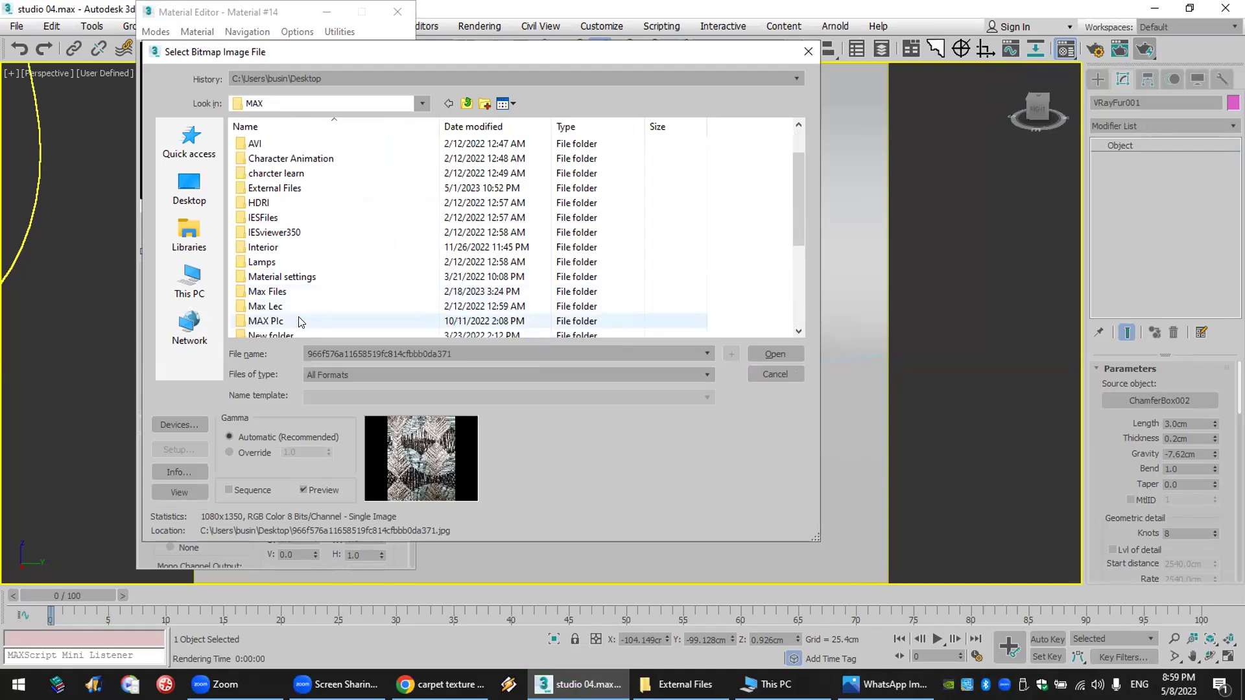
double_click(300, 319)
scroll(528, 283, down, 6)
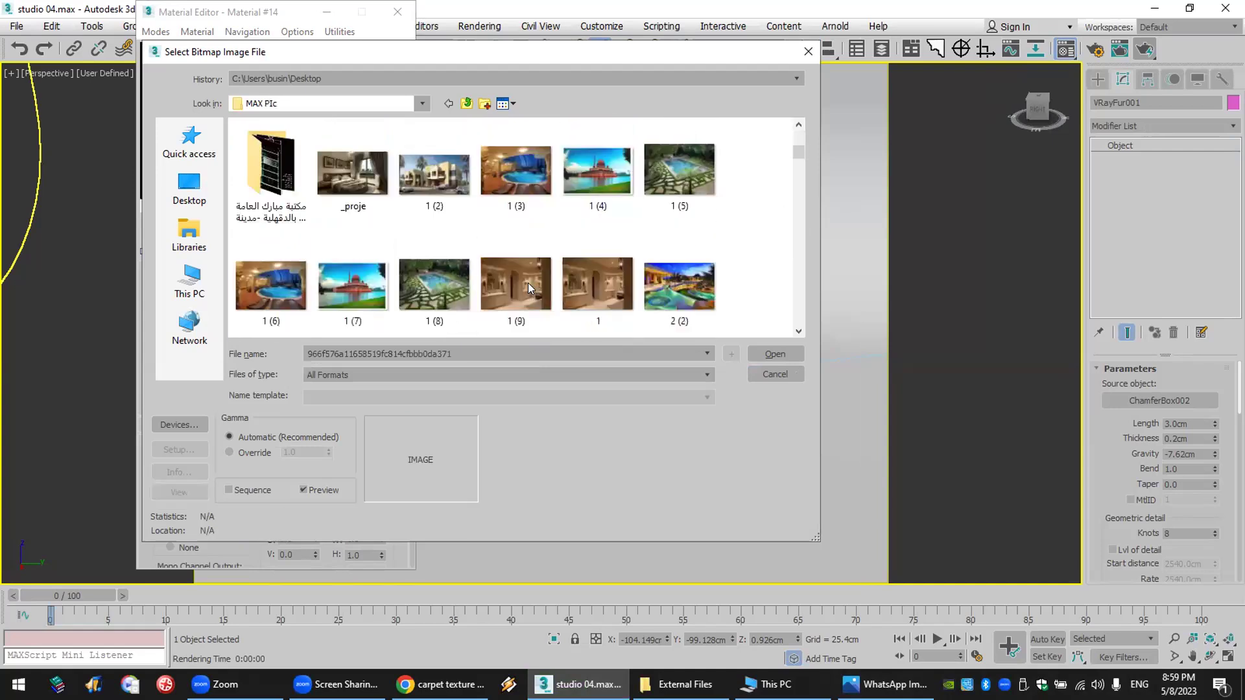
scroll(527, 283, down, 4)
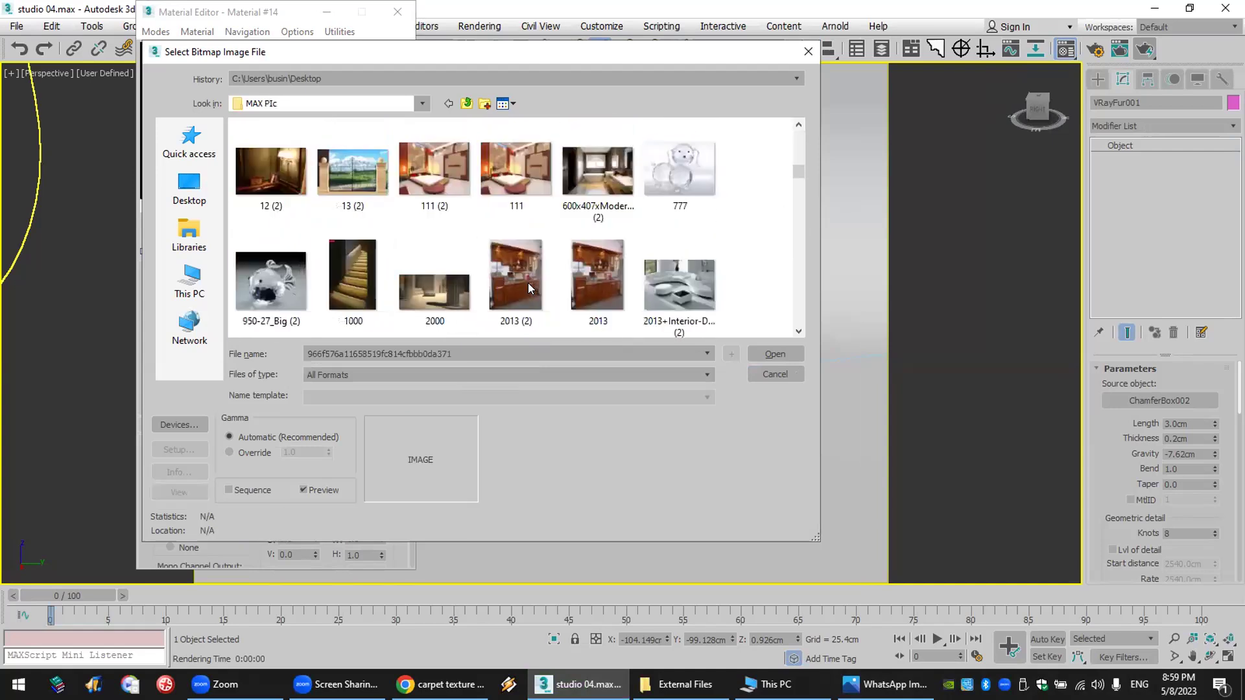
double_click(527, 283)
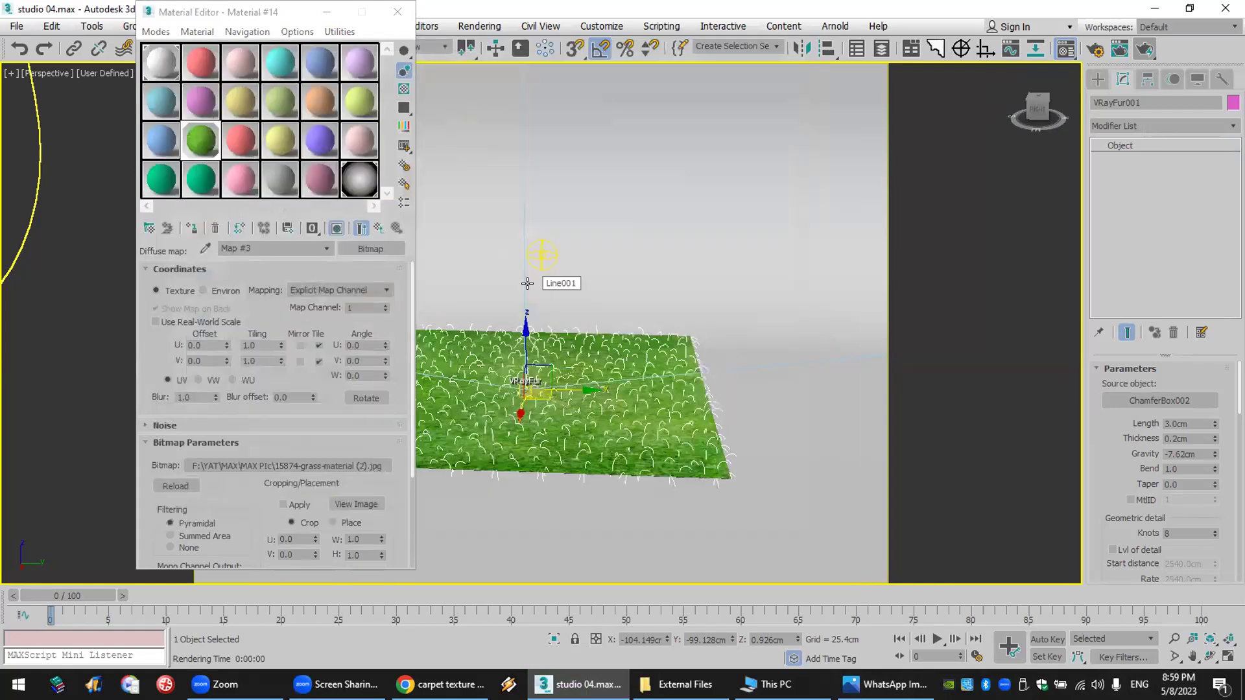
- Set the V-Ray fur's length to 5 cm, thickness to 0.5 cm and taper to 0.95 to shape grass blades
drag(250, 17, 177, 26)
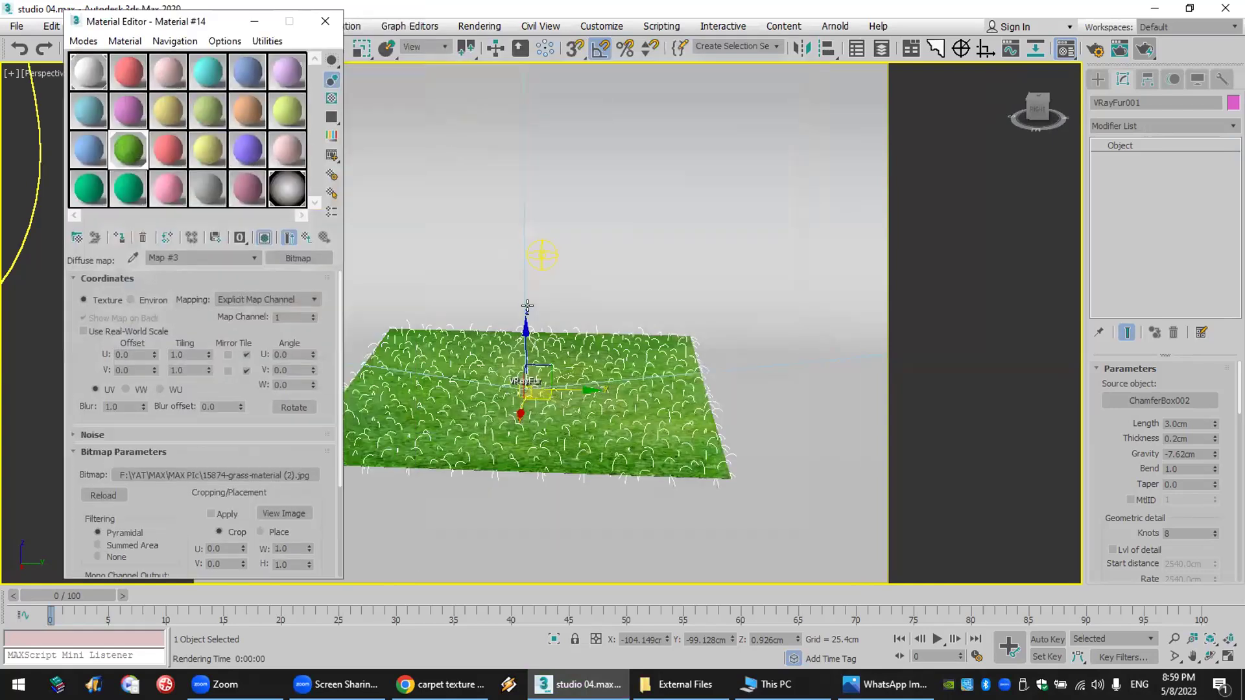
double_click(1189, 424)
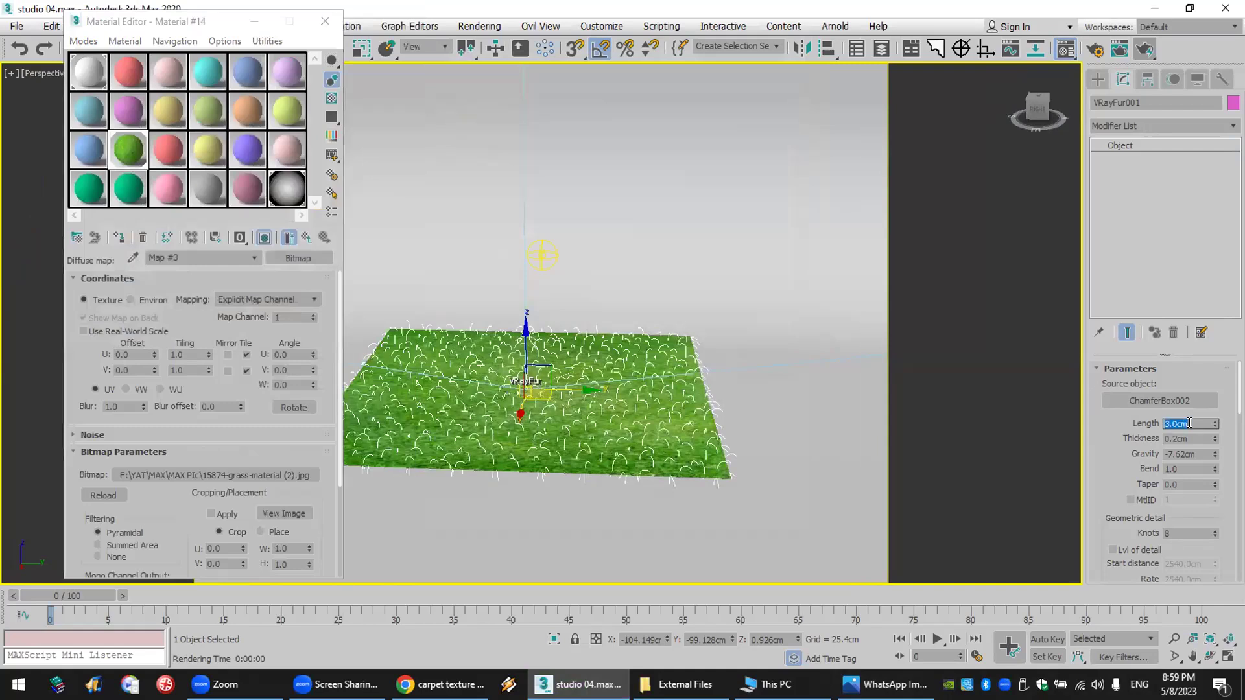
text(5)
key(Return)
key(Tab)
text(0.5)
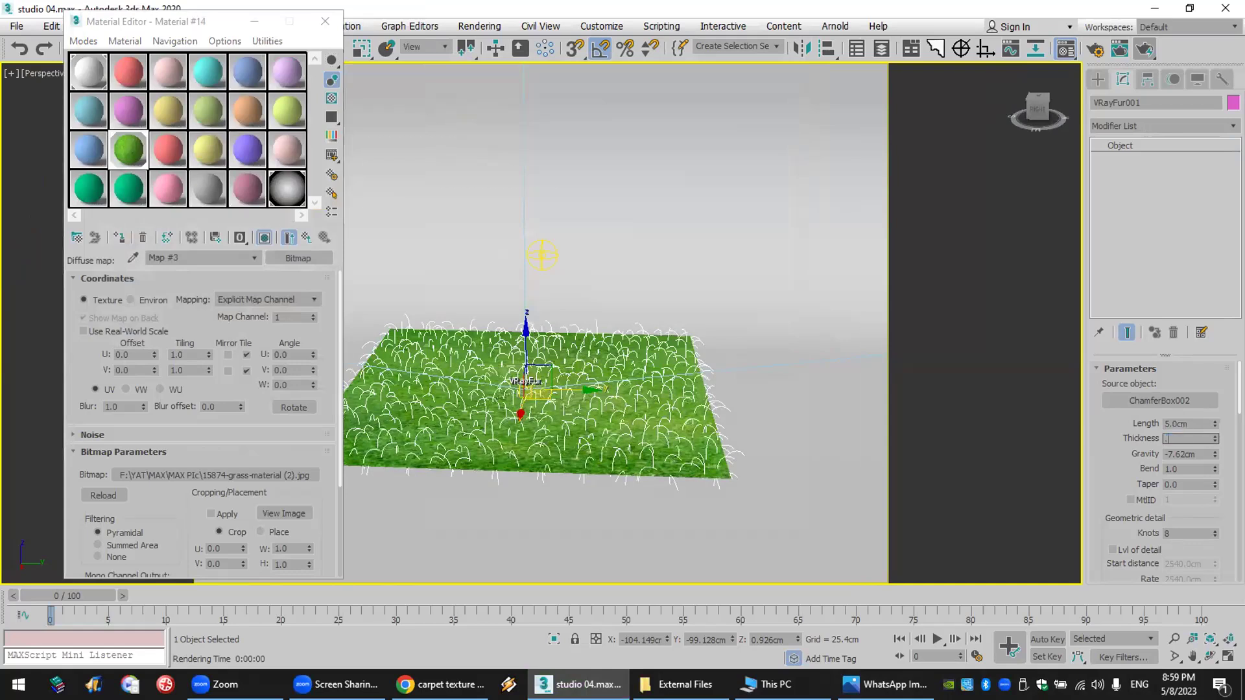
key(Return)
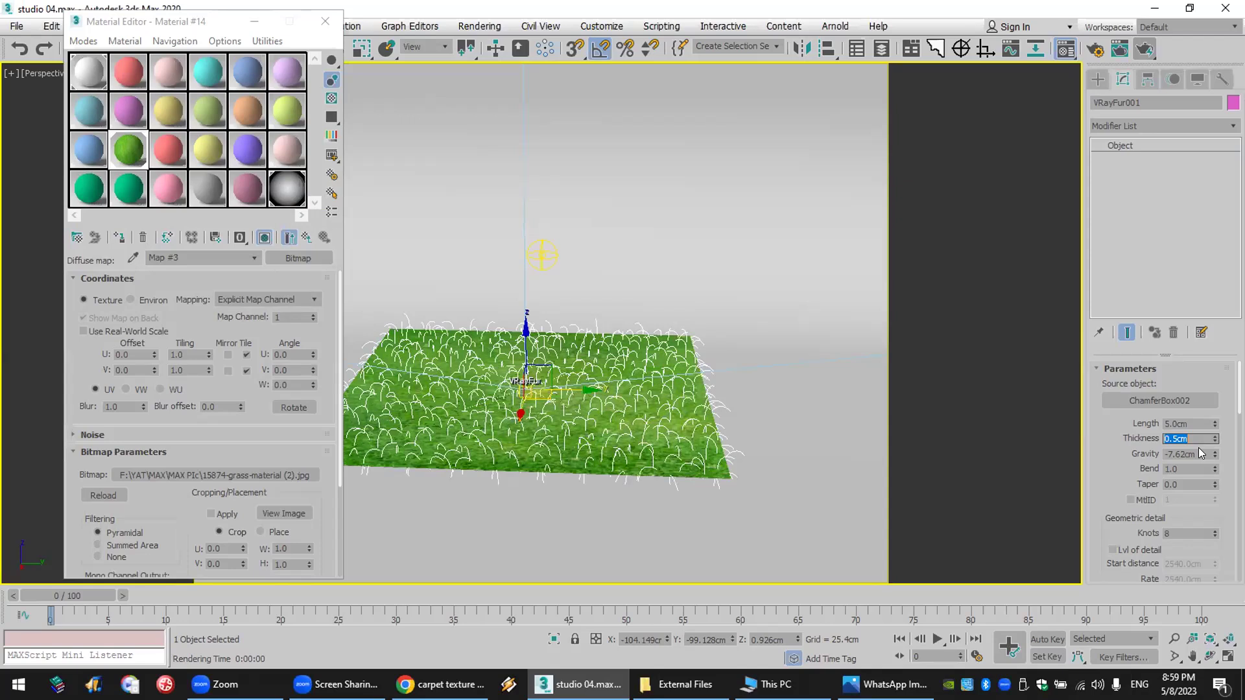
click(1187, 483)
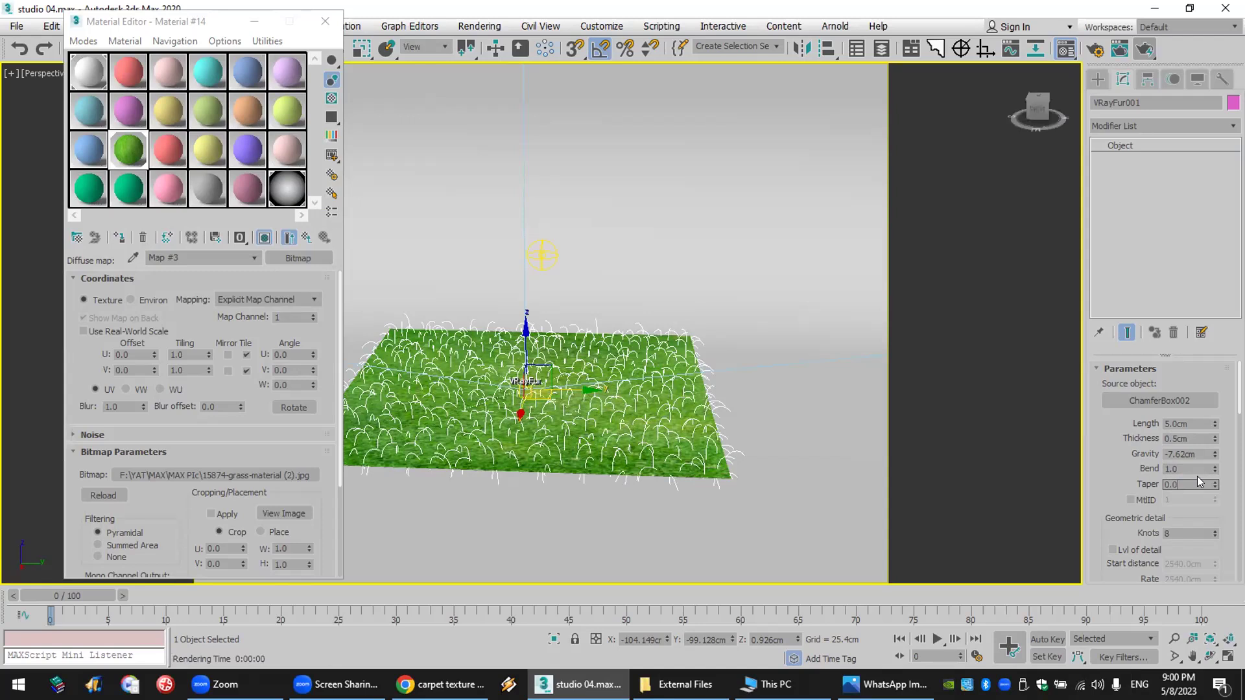
drag(1214, 484, 1215, 404)
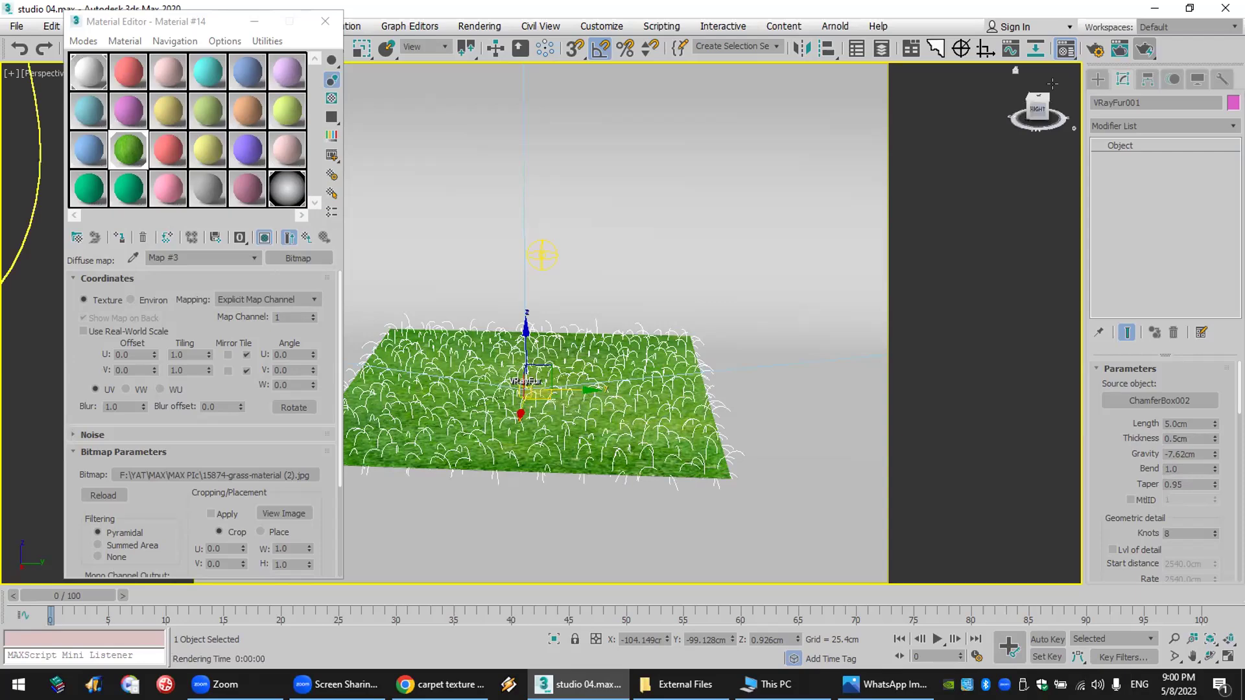
- Test-render the fur with the grass texture, inspect it in the frame buffer, and cancel the render
click(1144, 50)
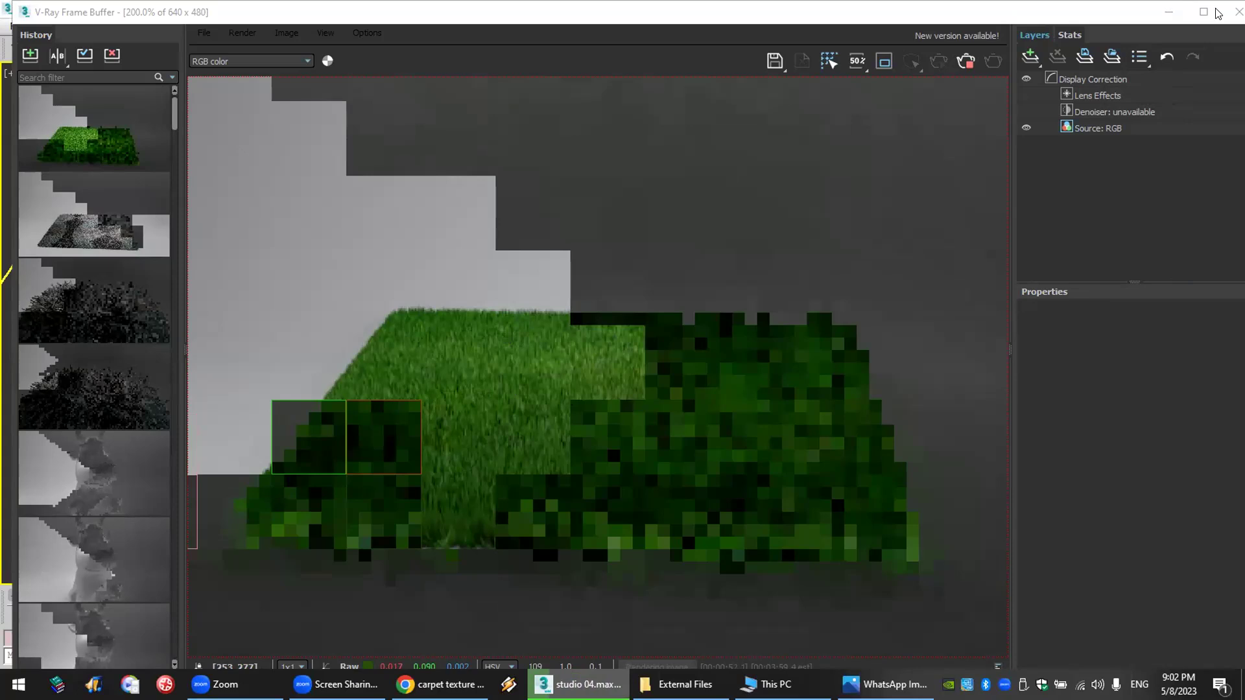
click(1235, 11)
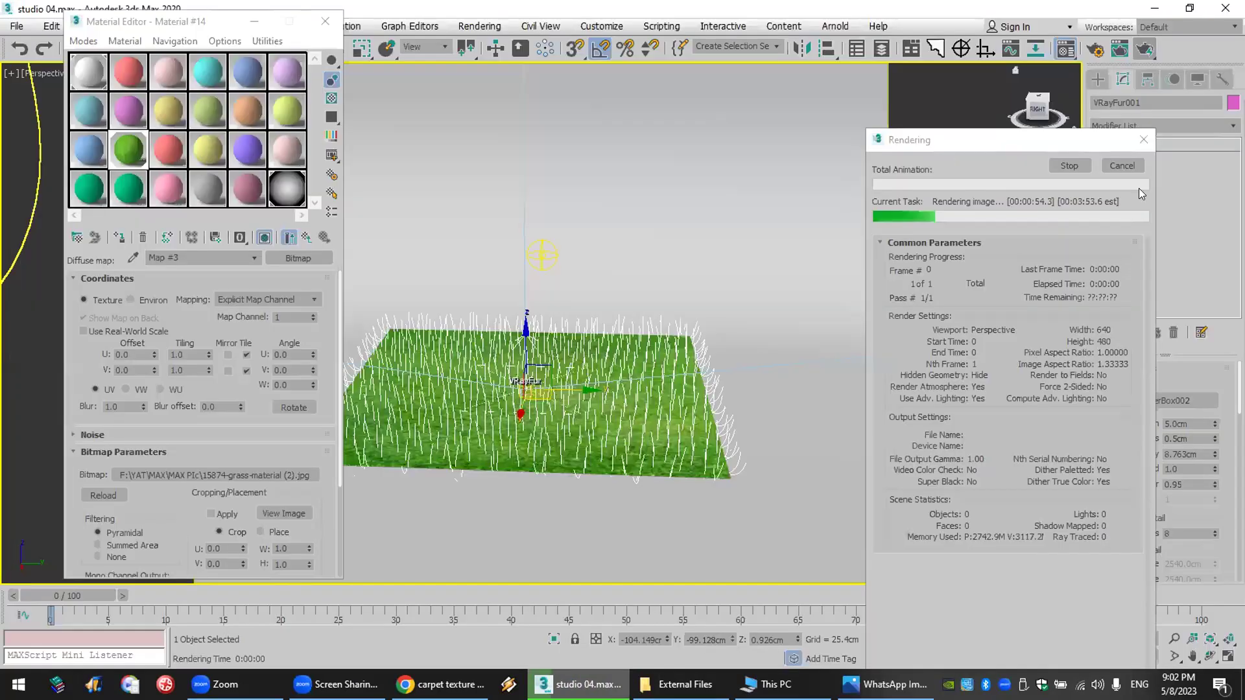
click(1105, 167)
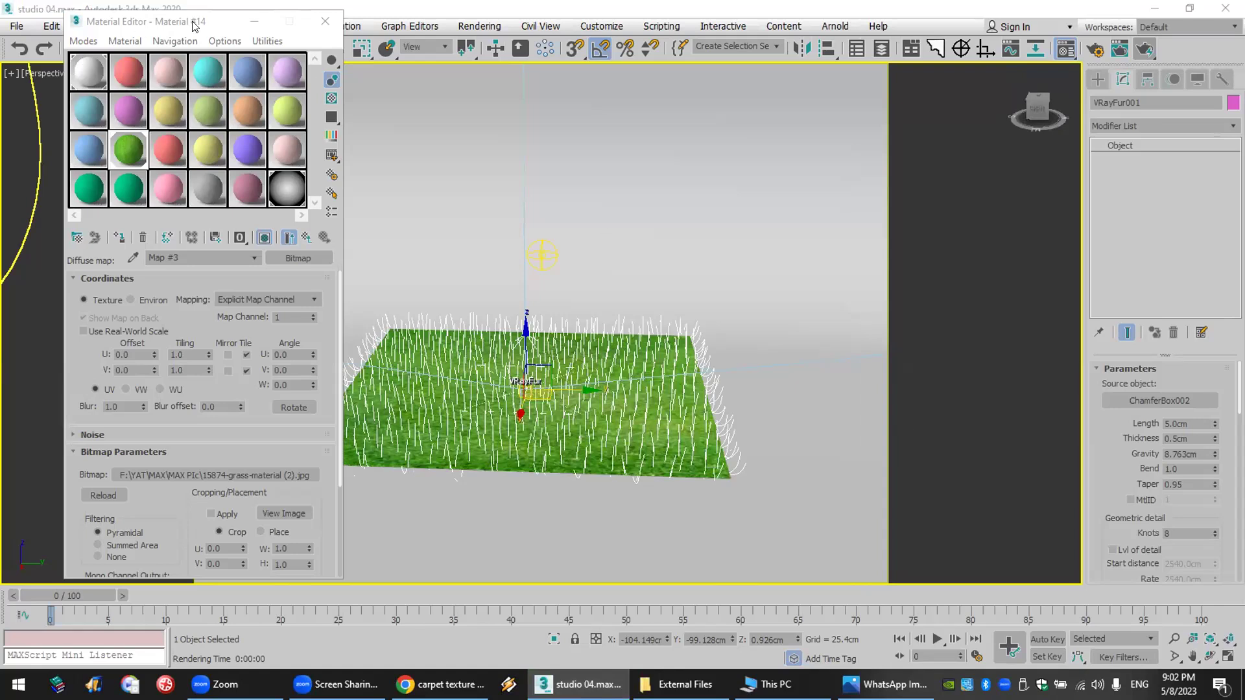
- Examine the WhatsApp reference image of the villa and pool at different magnifications, then close it
drag(194, 33, 163, 91)
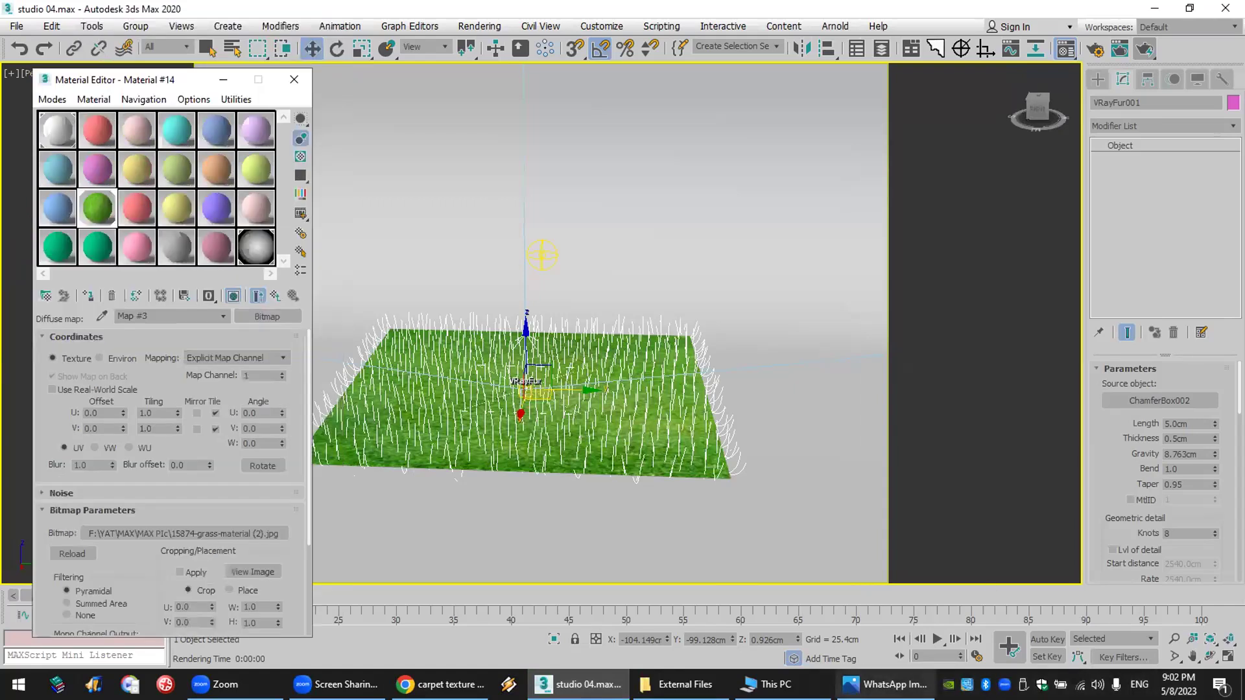
click(885, 684)
scroll(711, 339, down, 3)
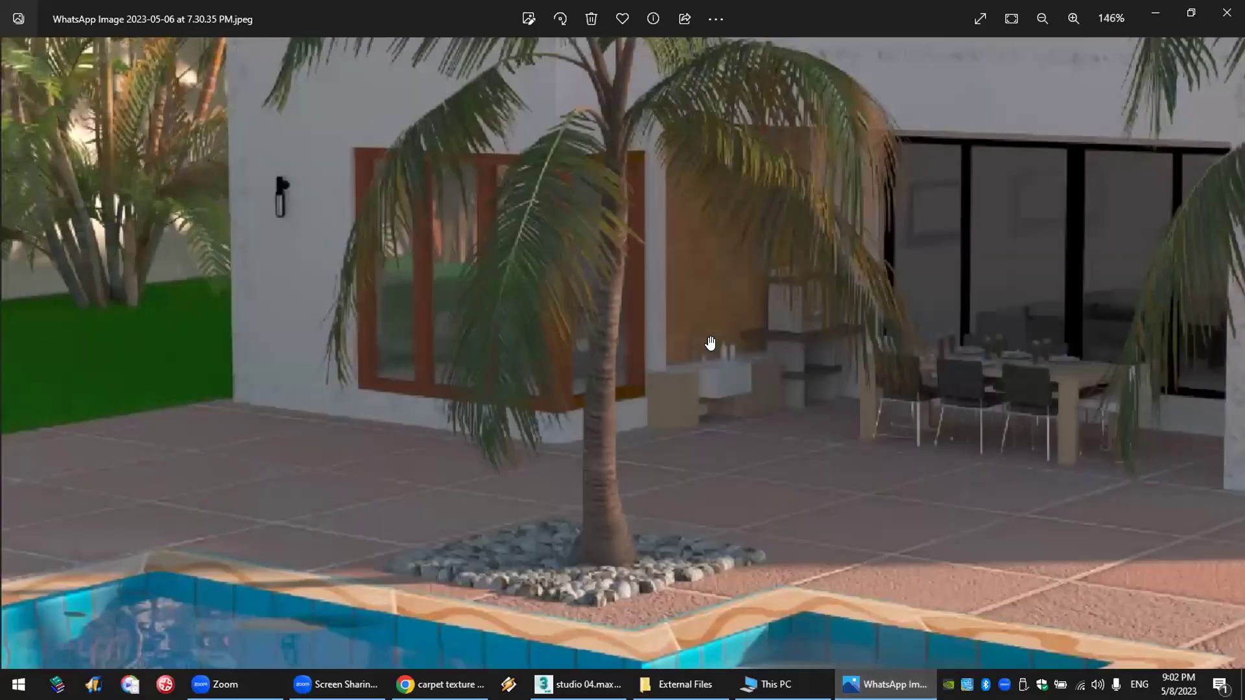
scroll(711, 343, down, 1)
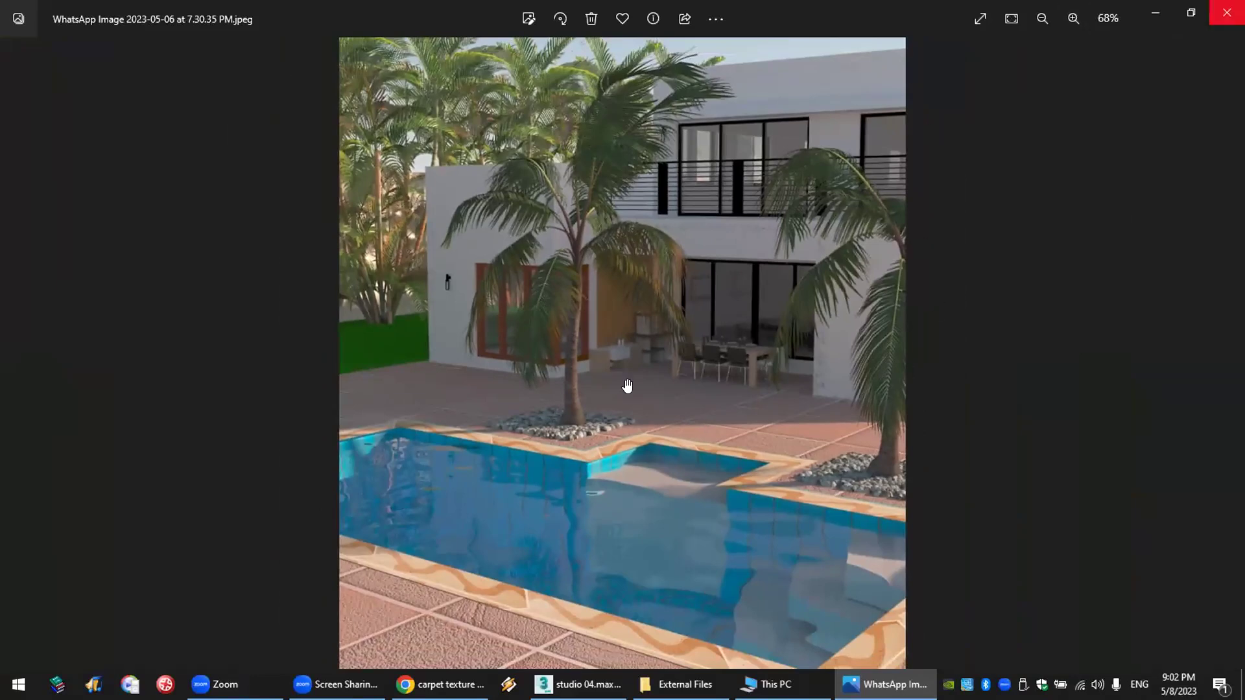
scroll(305, 348, up, 3)
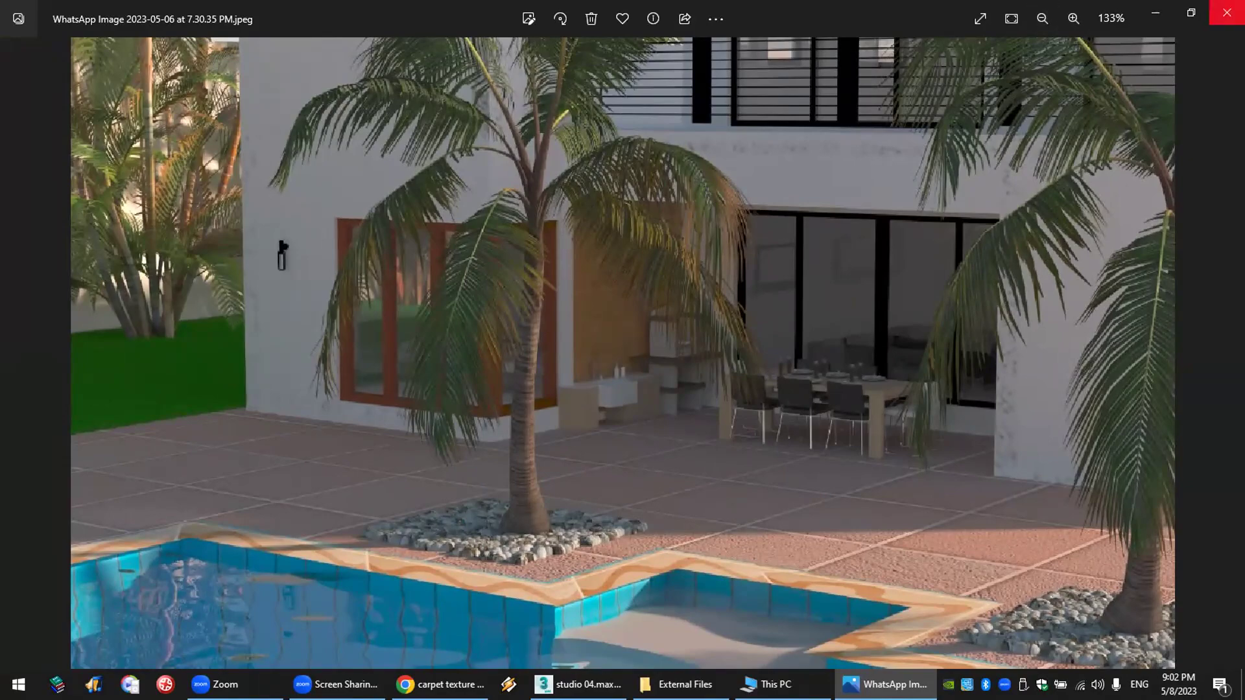
click(1227, 12)
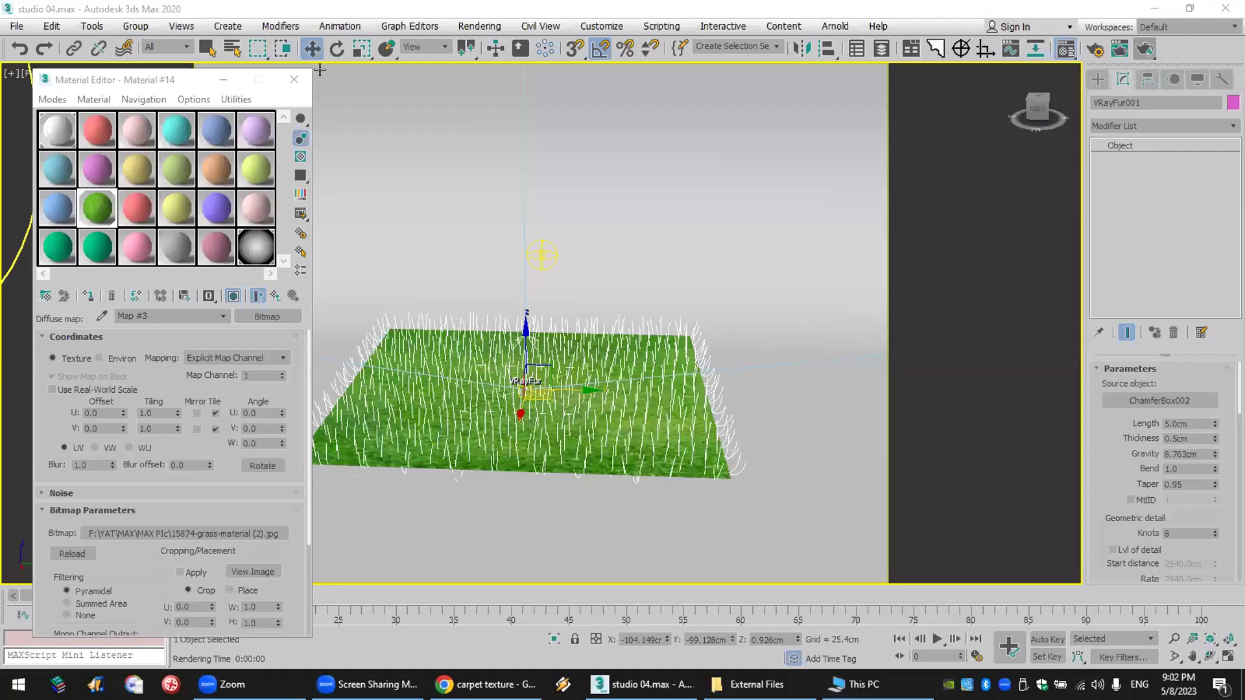
- Close the Material Editor and reset to an empty untitled scene
click(294, 91)
click(17, 28)
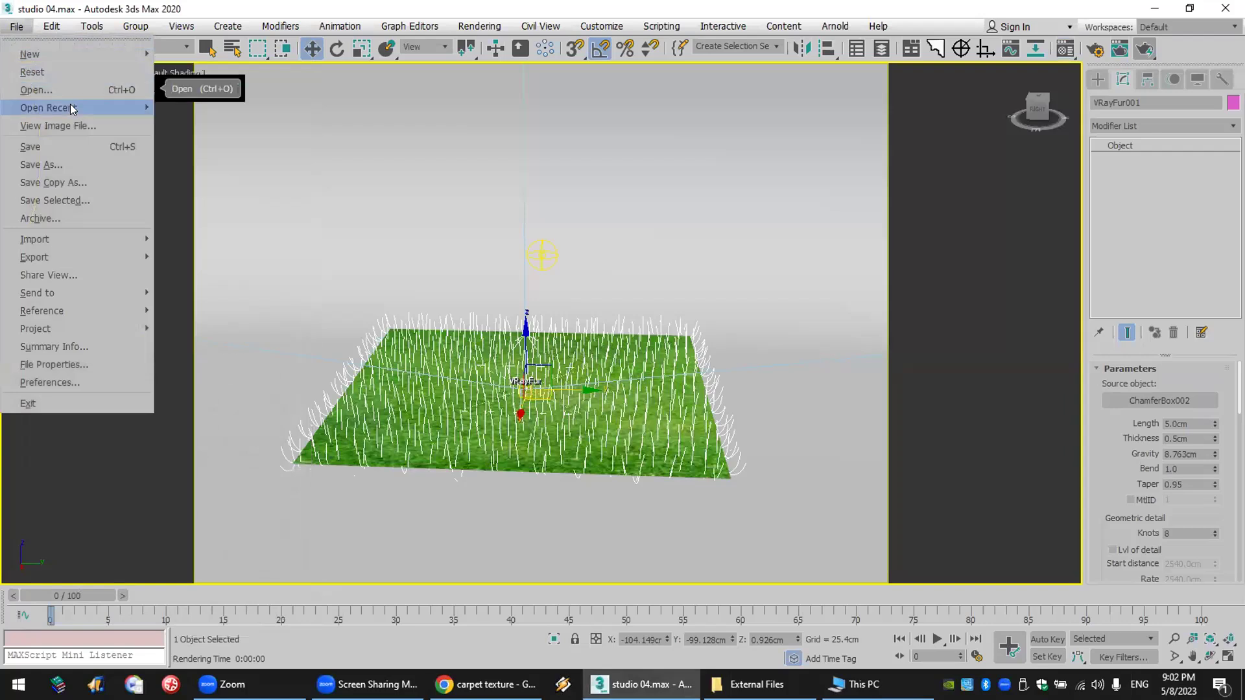
click(63, 74)
click(606, 366)
click(570, 364)
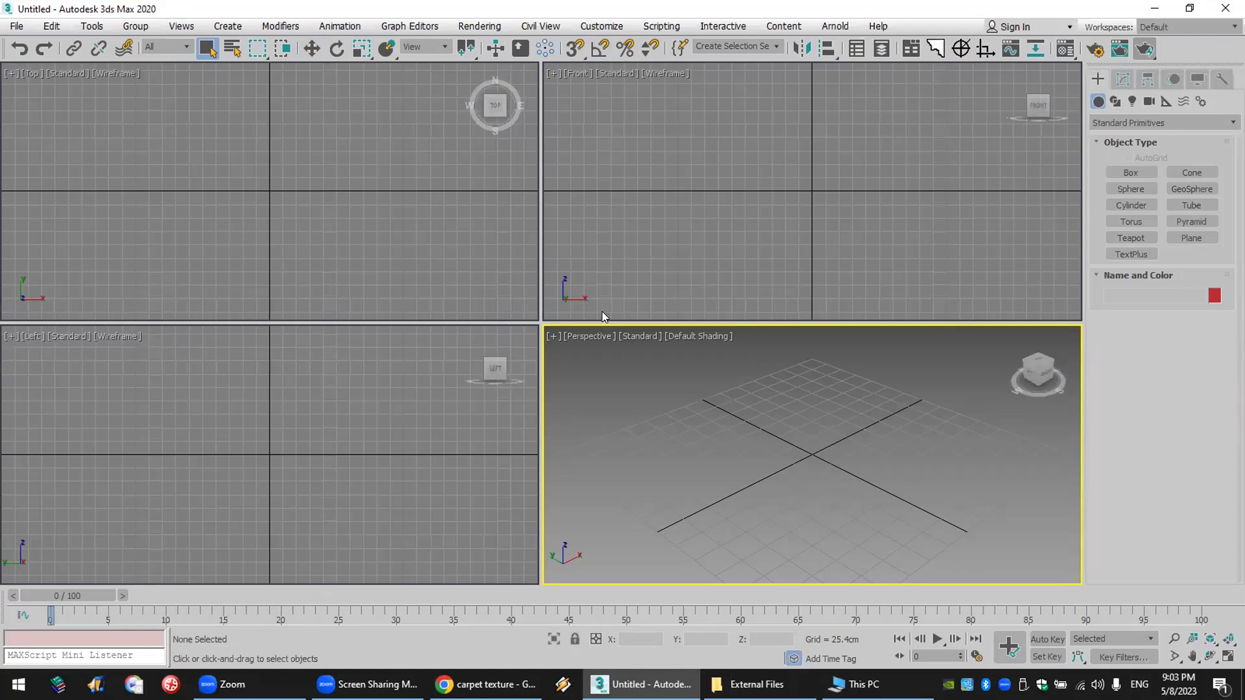
- From the desktop, view the reference image of leather armchairs and lamps, close it and return to 3ds Max
click(1242, 685)
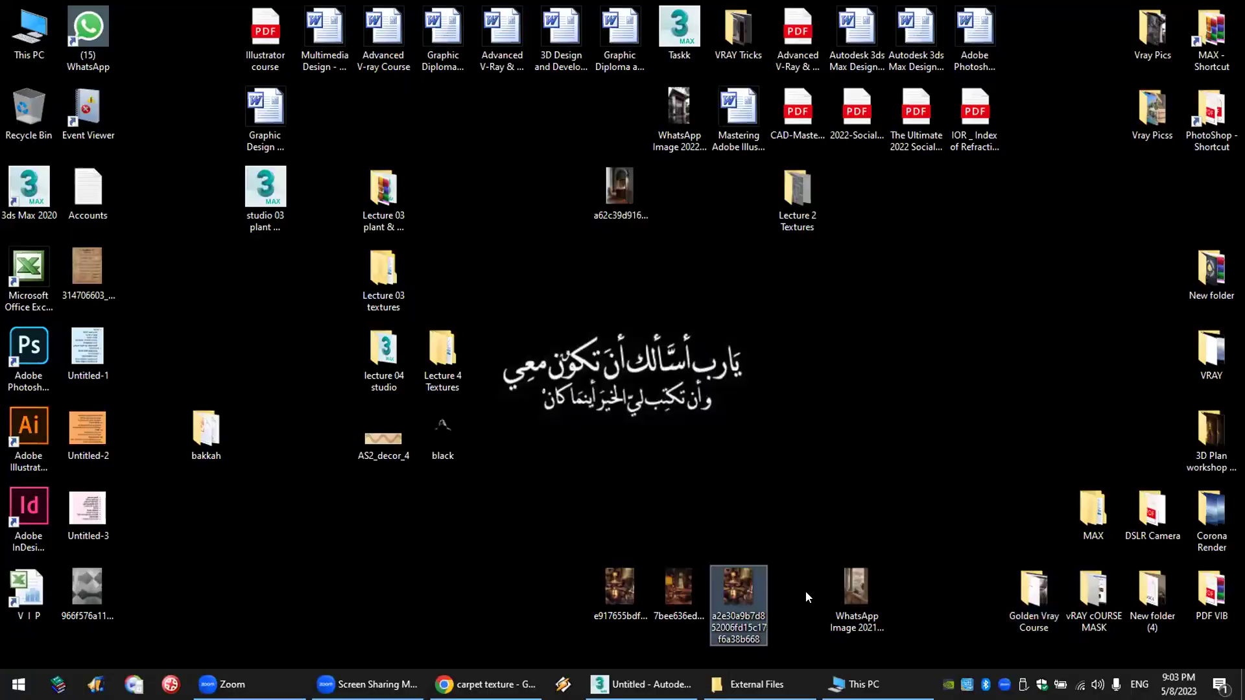
double_click(741, 588)
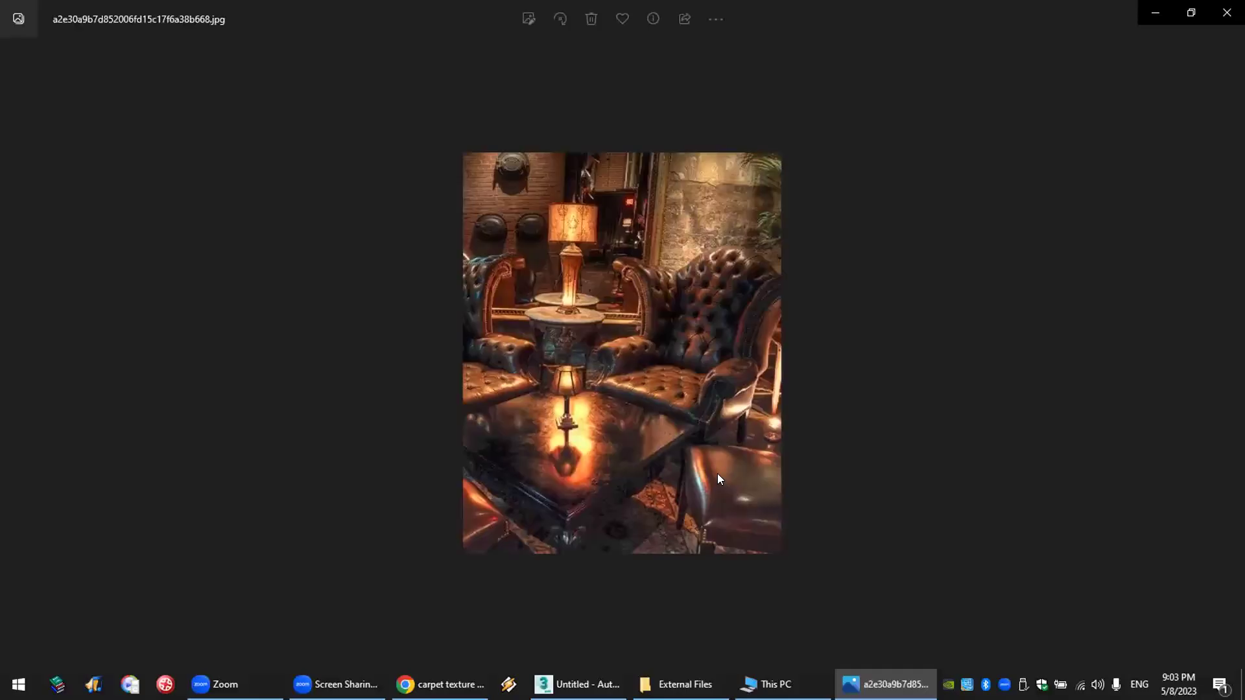
ctrl+scroll(718, 475, up, 1)
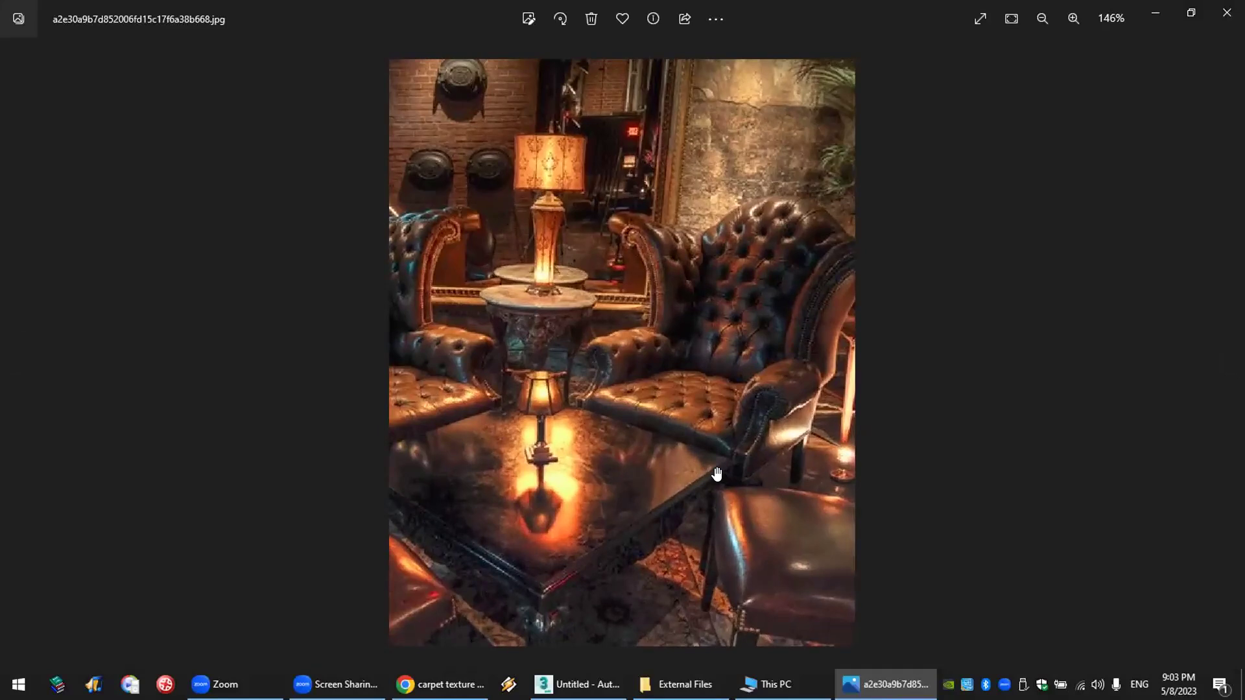
click(1227, 13)
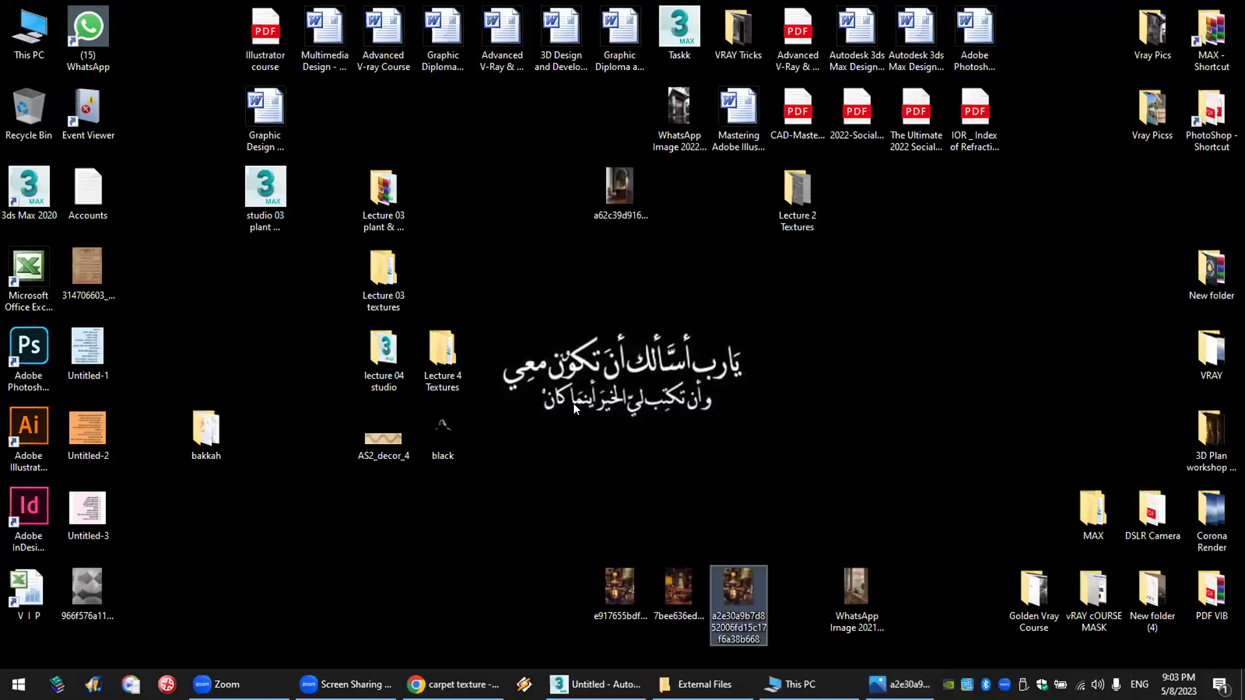
key(alt+Tab)
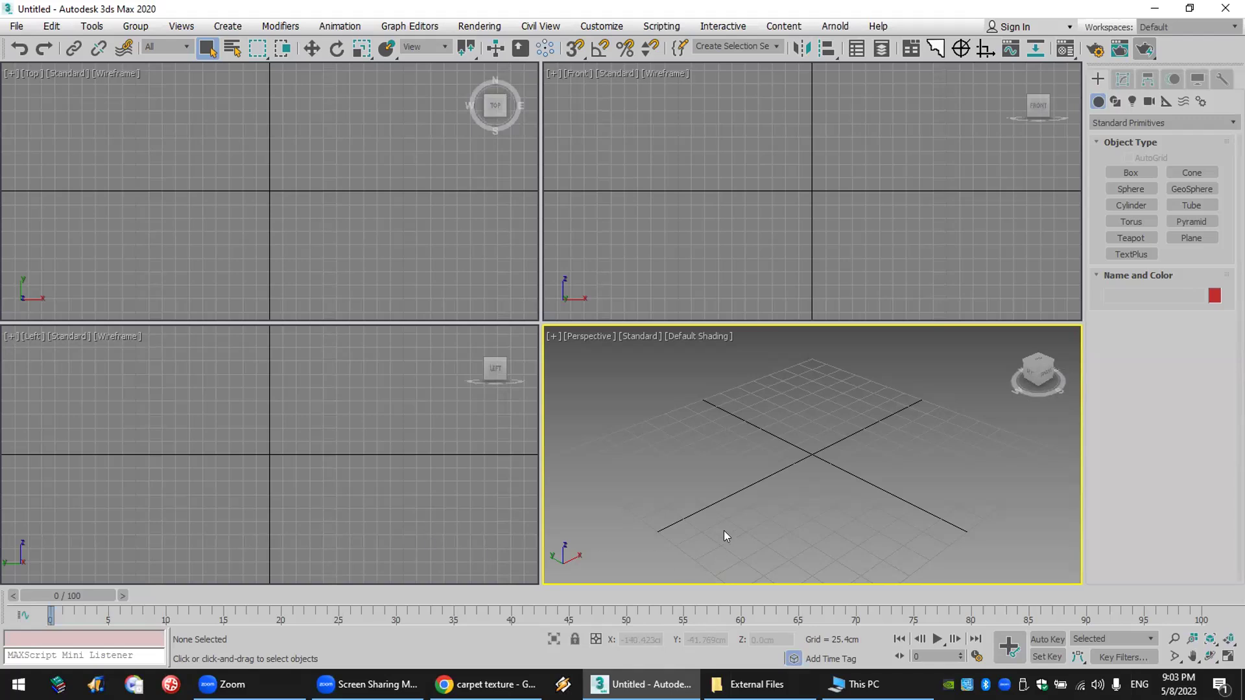
- Close 3ds Max, launch it again from the desktop, and switch to its new untitled scene
drag(487, 254, 614, 388)
key(alt+F4)
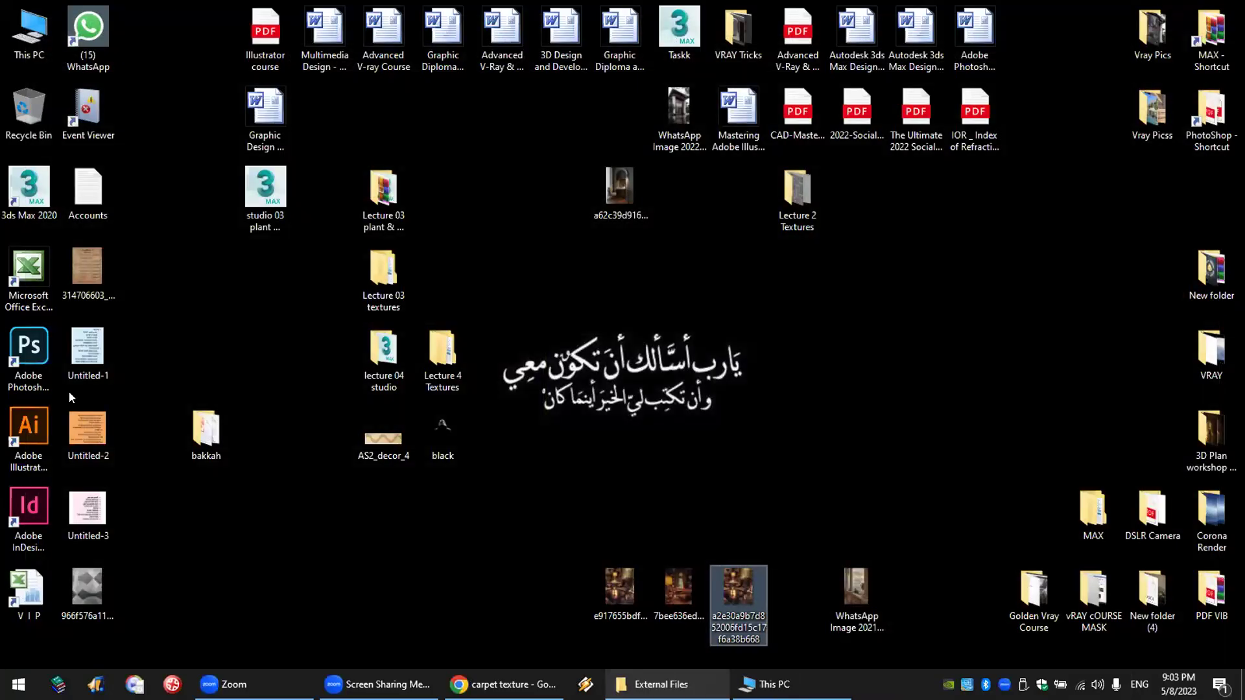
click(624, 500)
key(3)
key(Return)
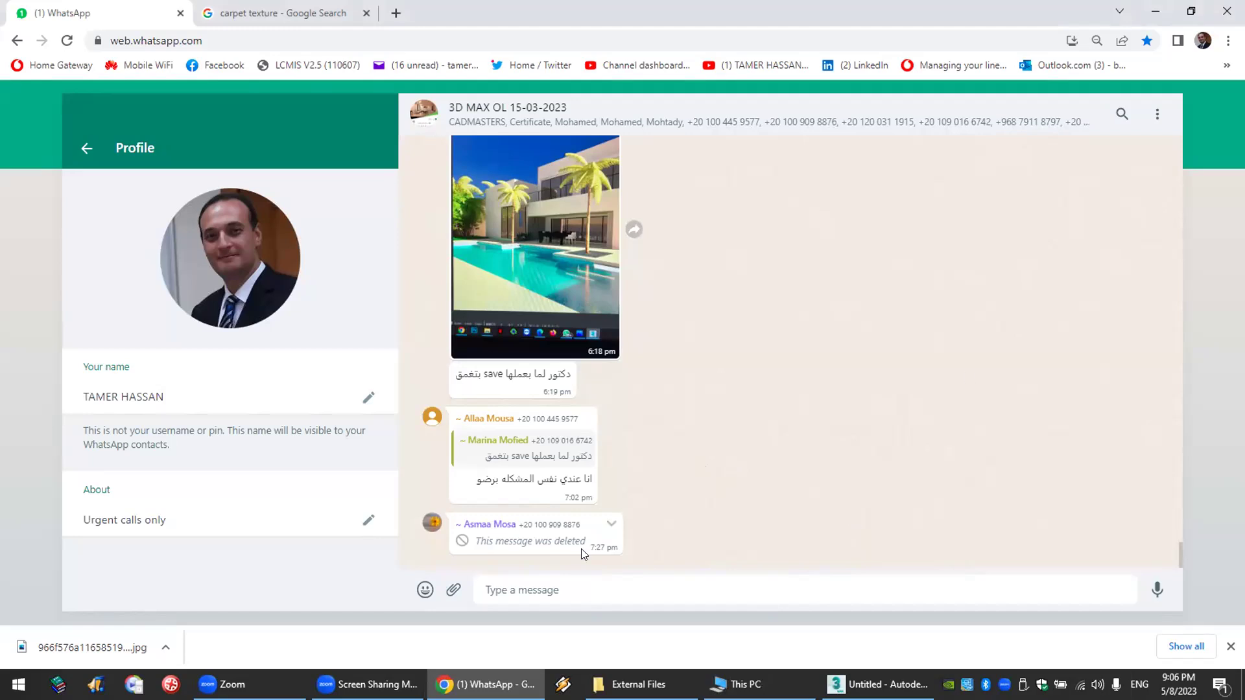
click(876, 684)
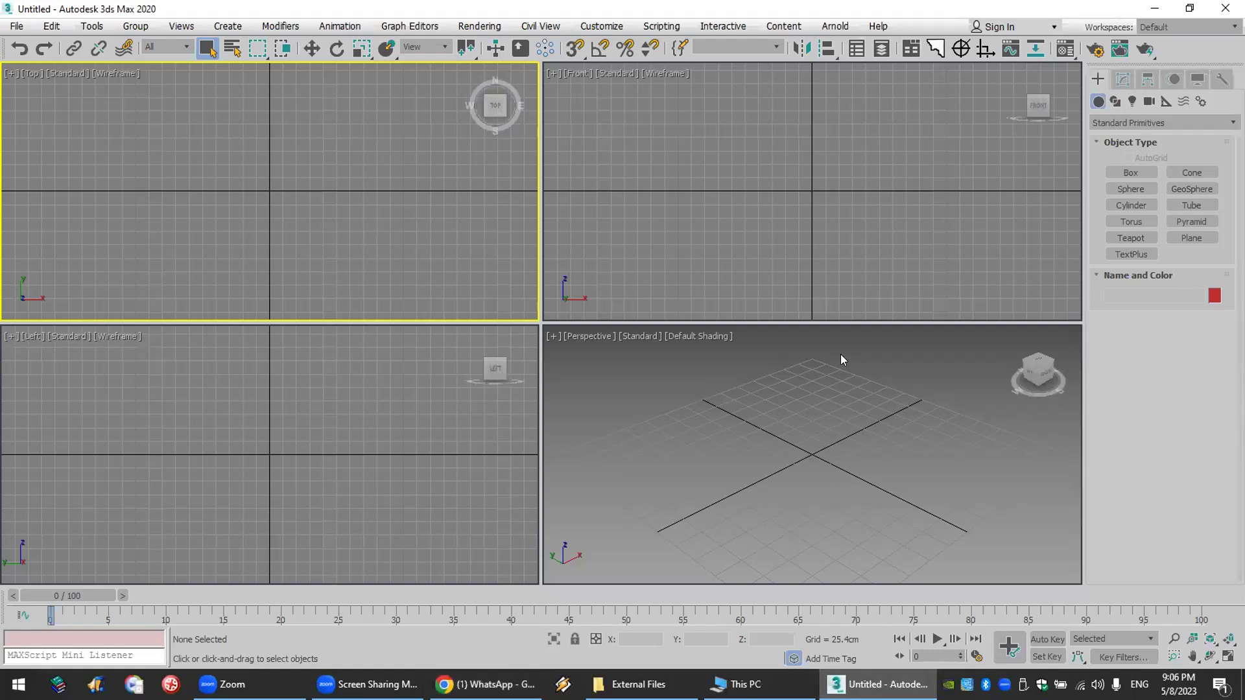
- Open the recent file studio 04.max from the lecture 04 studio folder and dismiss the Scene Converter
click(1135, 187)
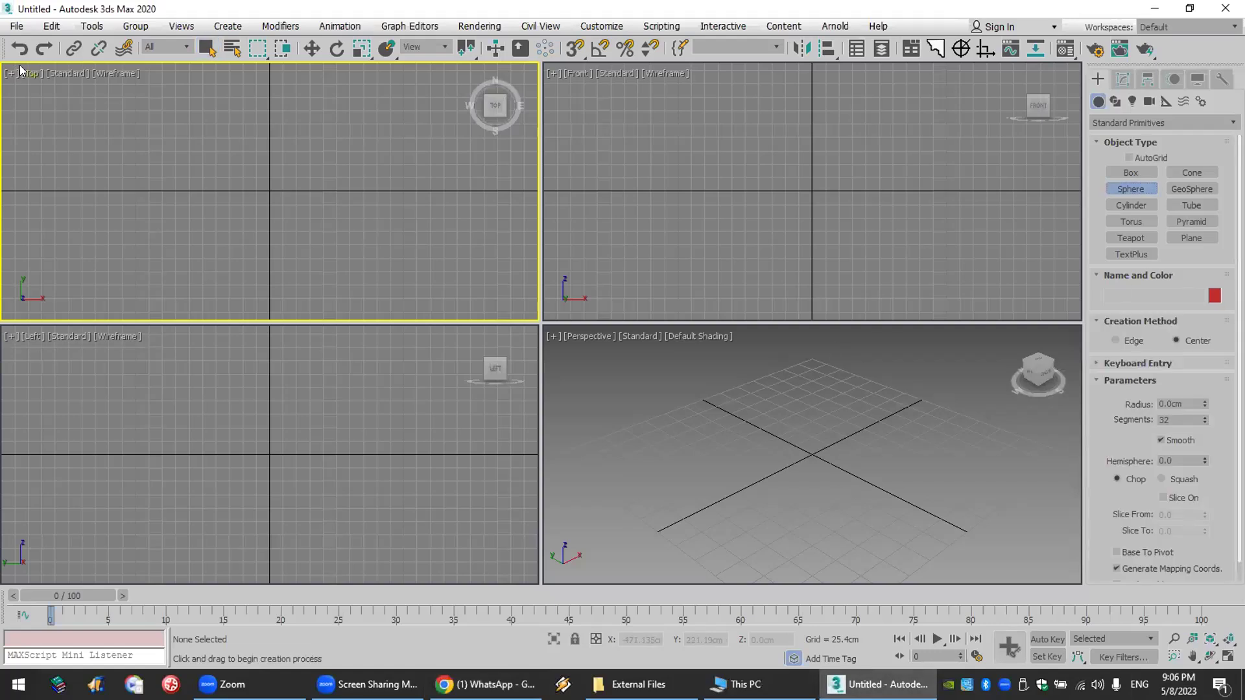
click(16, 26)
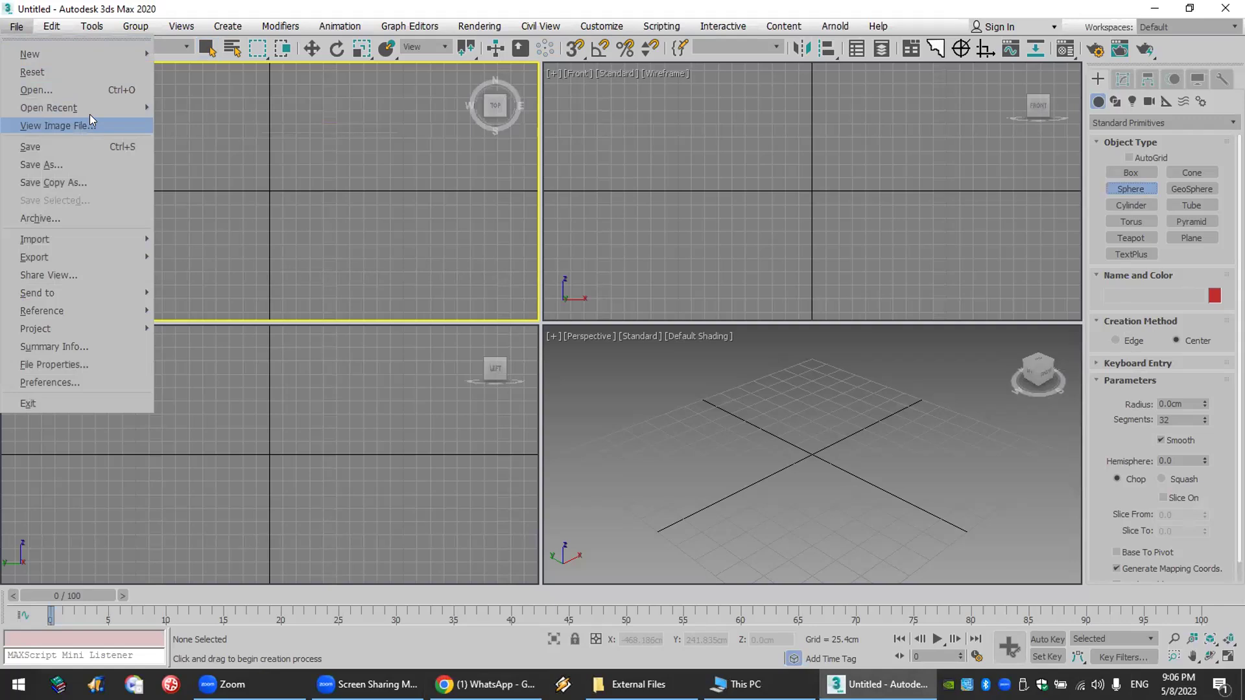
mouse_move(79, 107)
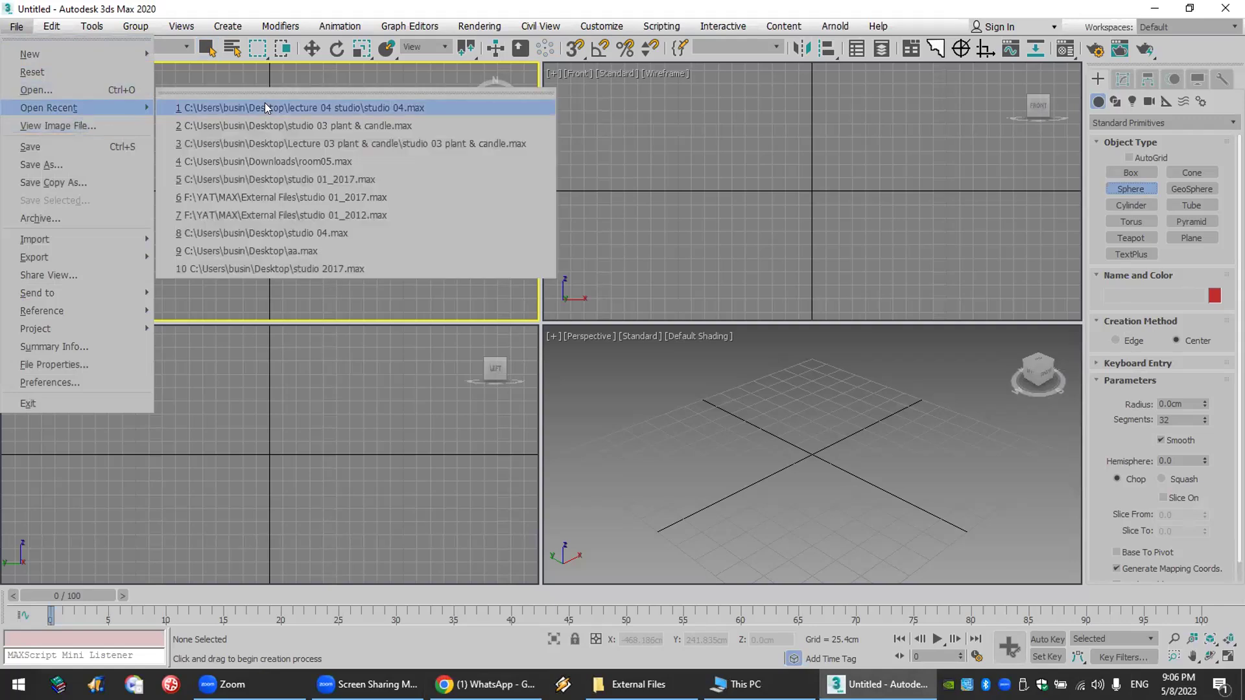
click(265, 107)
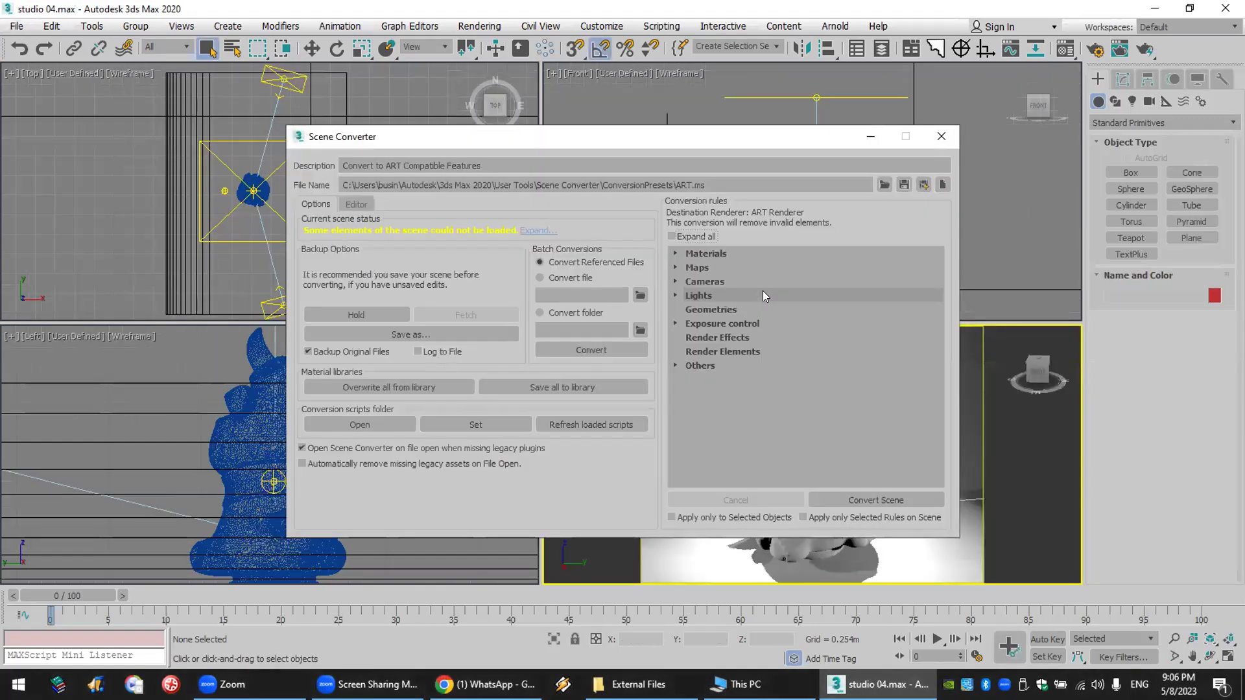
click(941, 136)
click(1036, 276)
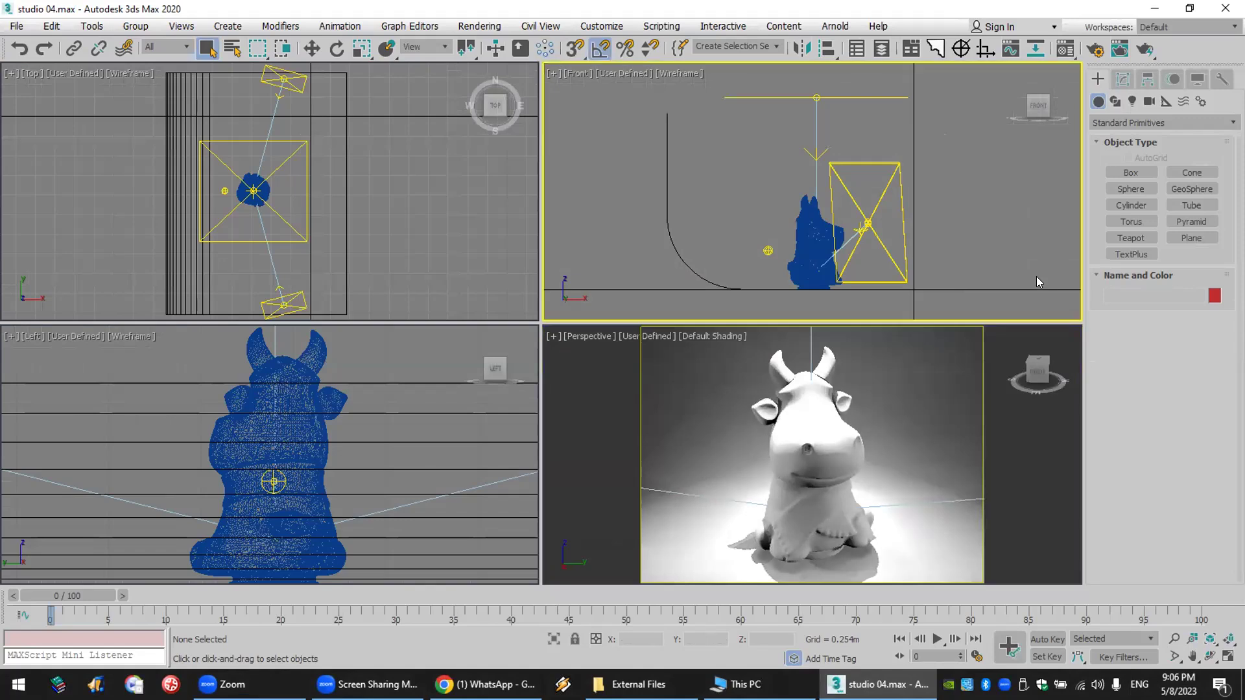
- Select the cow model and display the scene statistics in the Perspective viewport
click(818, 453)
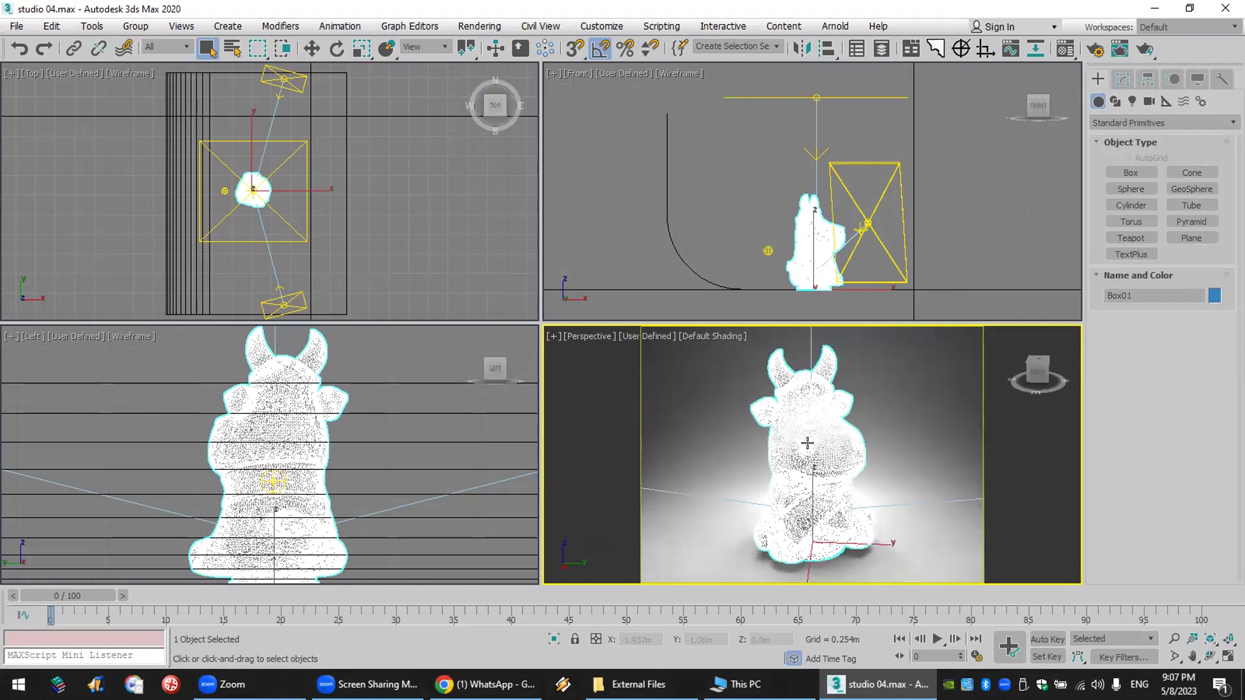
key(7)
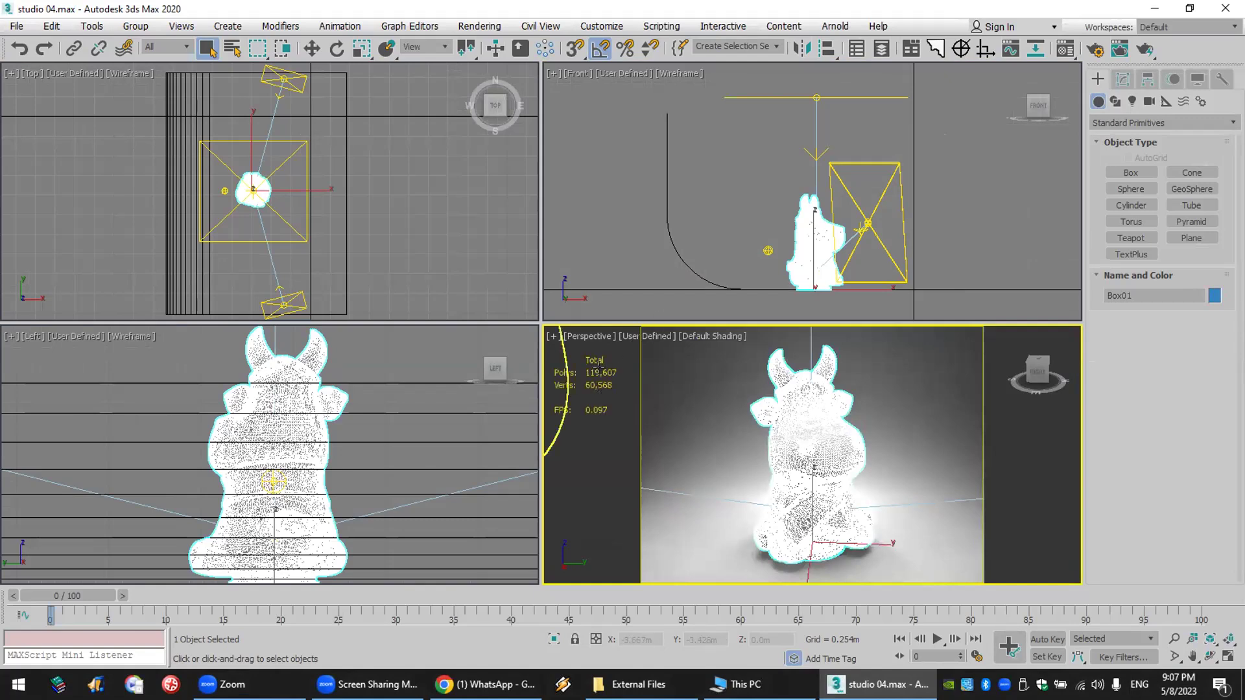
click(610, 258)
click(832, 430)
- Configure the viewport statistics to show Total + Selection counts and apply the change
click(552, 339)
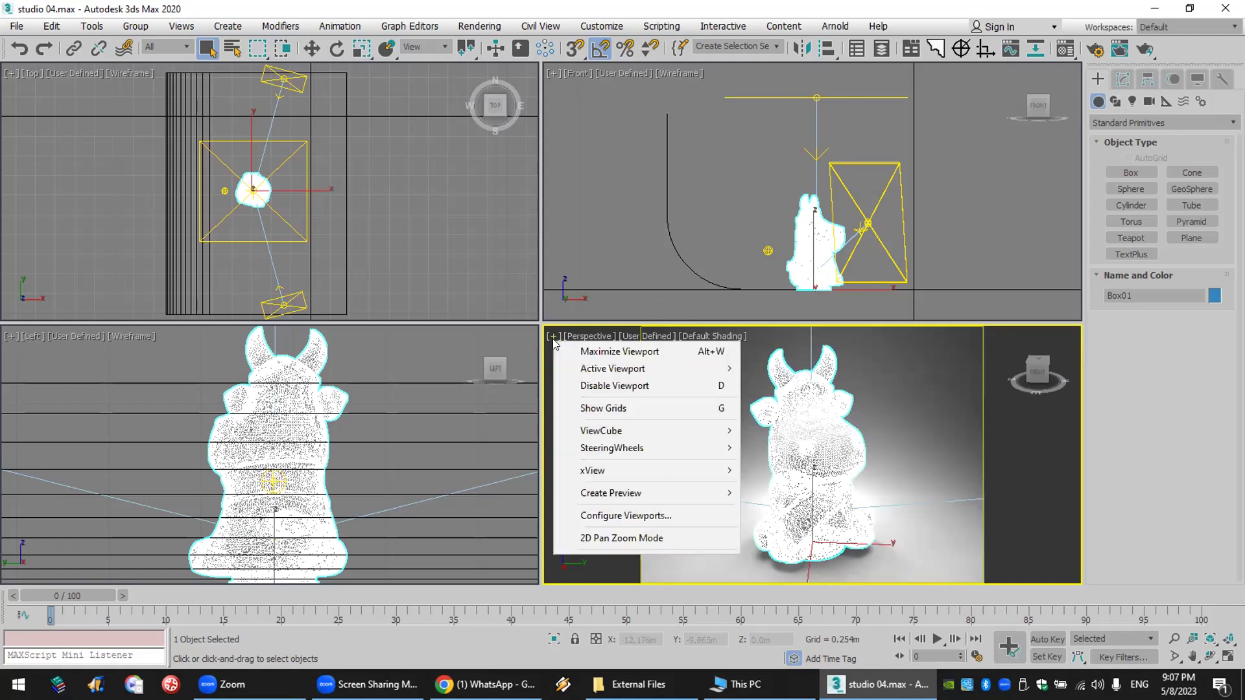
click(698, 512)
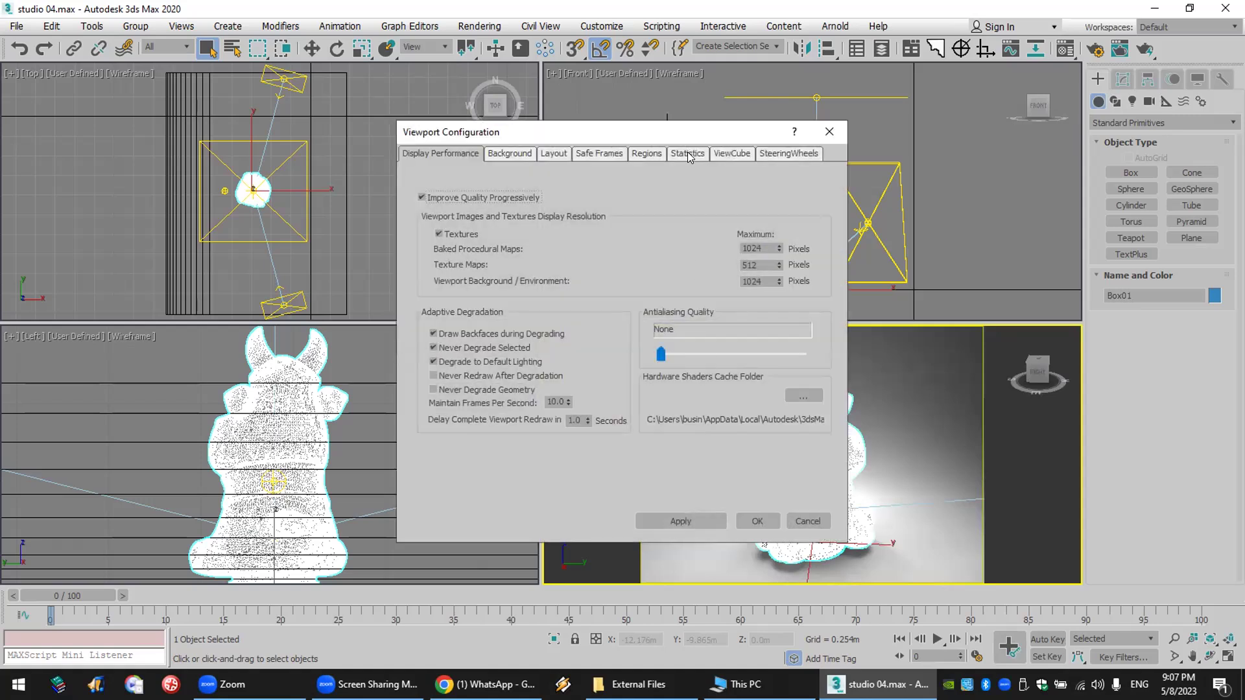
click(688, 155)
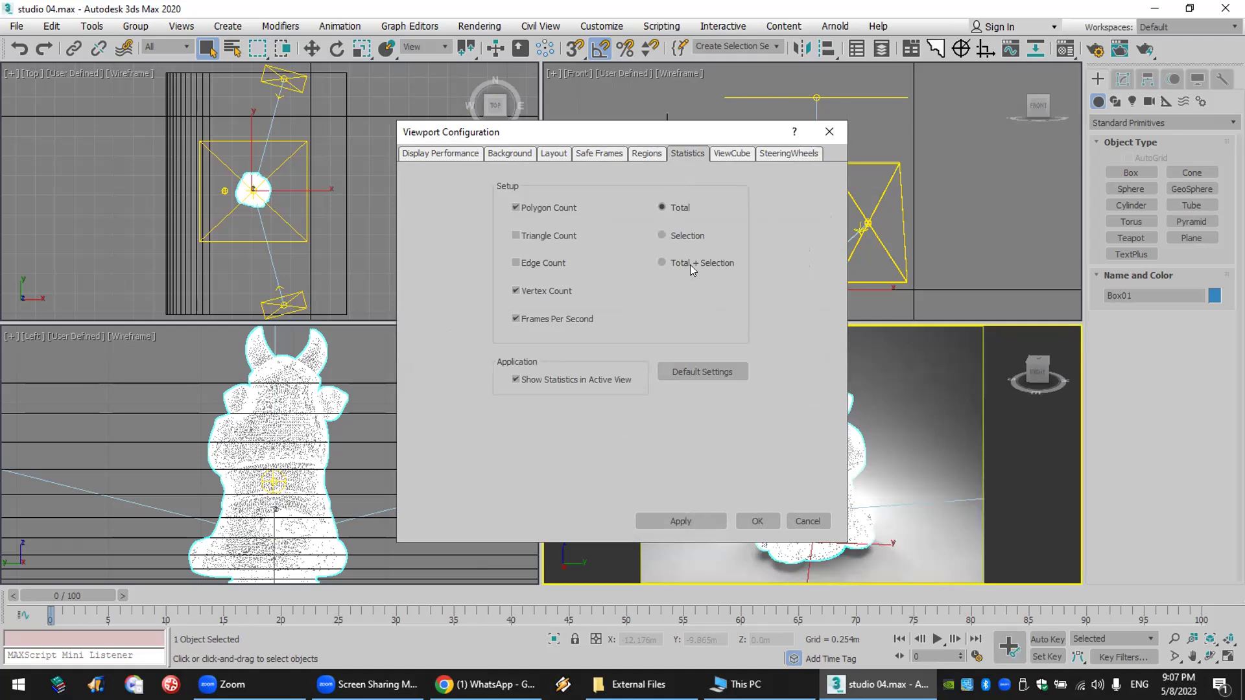
click(675, 522)
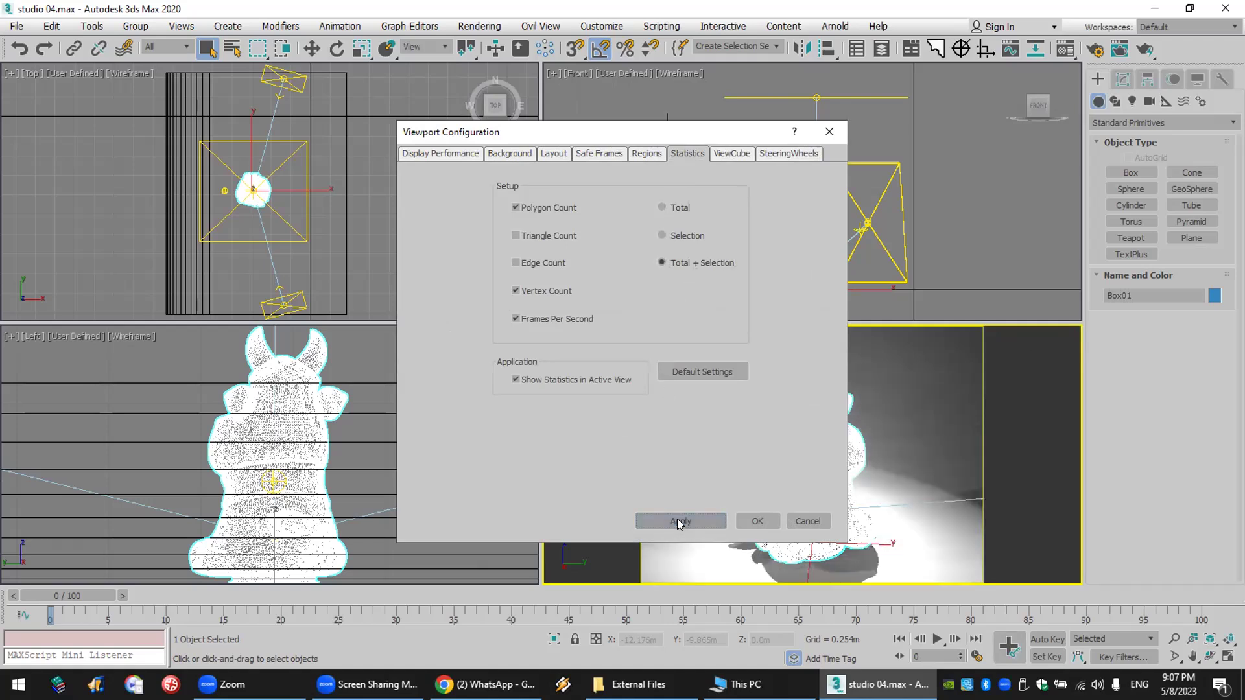
click(757, 521)
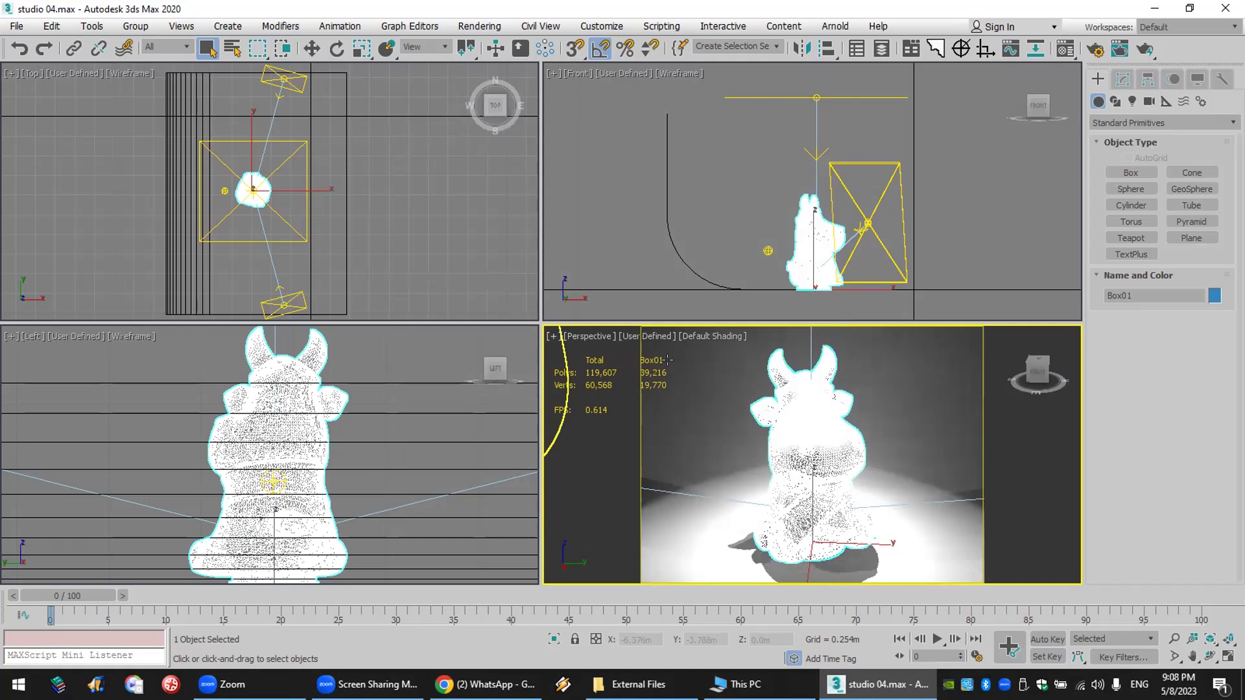
- Remove the ProOptimizer modifier from the cow model and switch the geometry creation category to VRay
click(1123, 79)
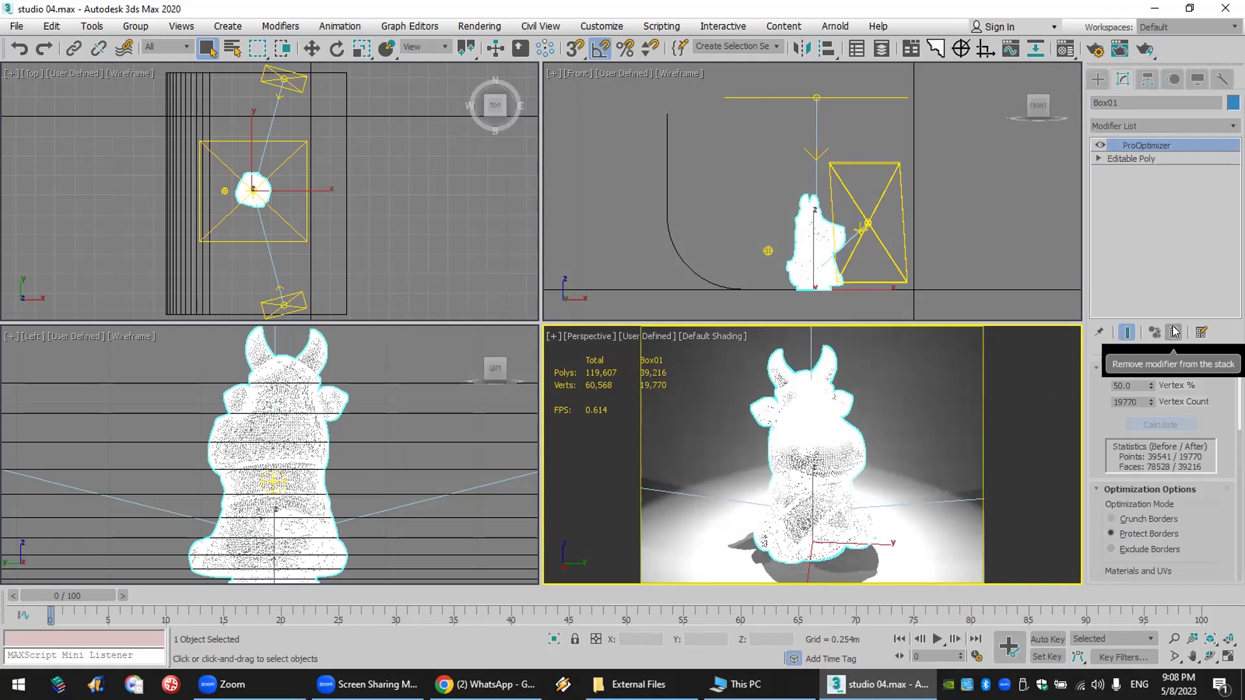
click(1174, 331)
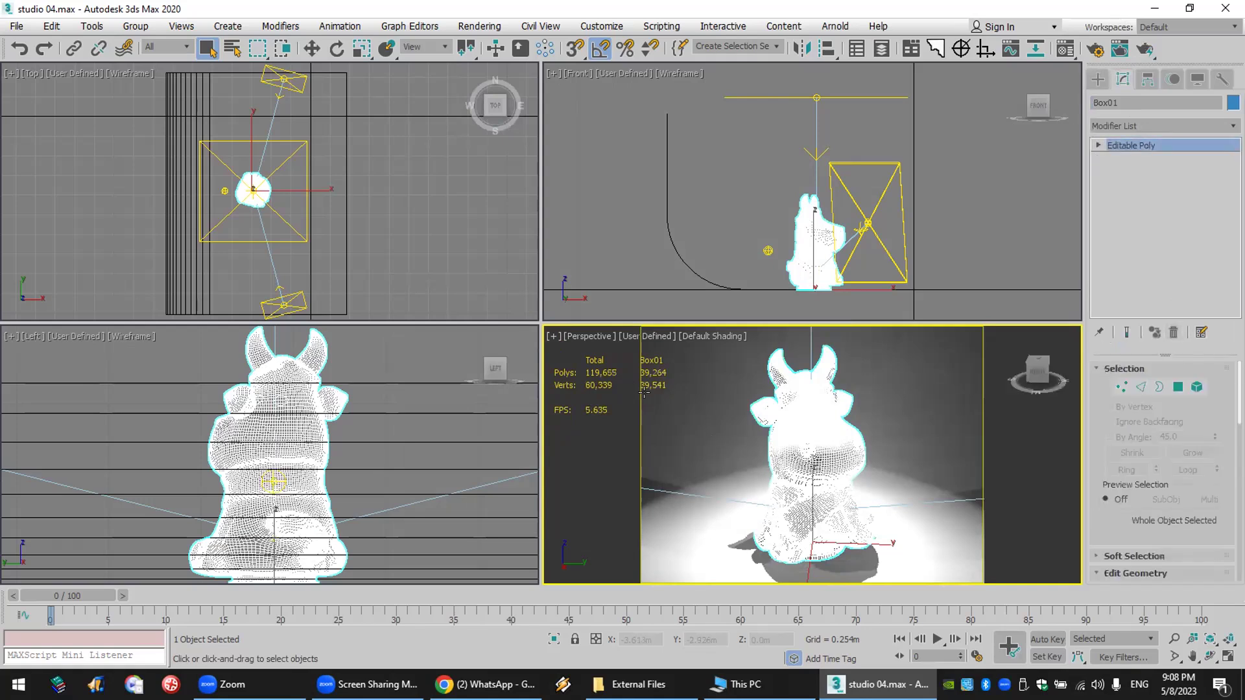
click(1095, 79)
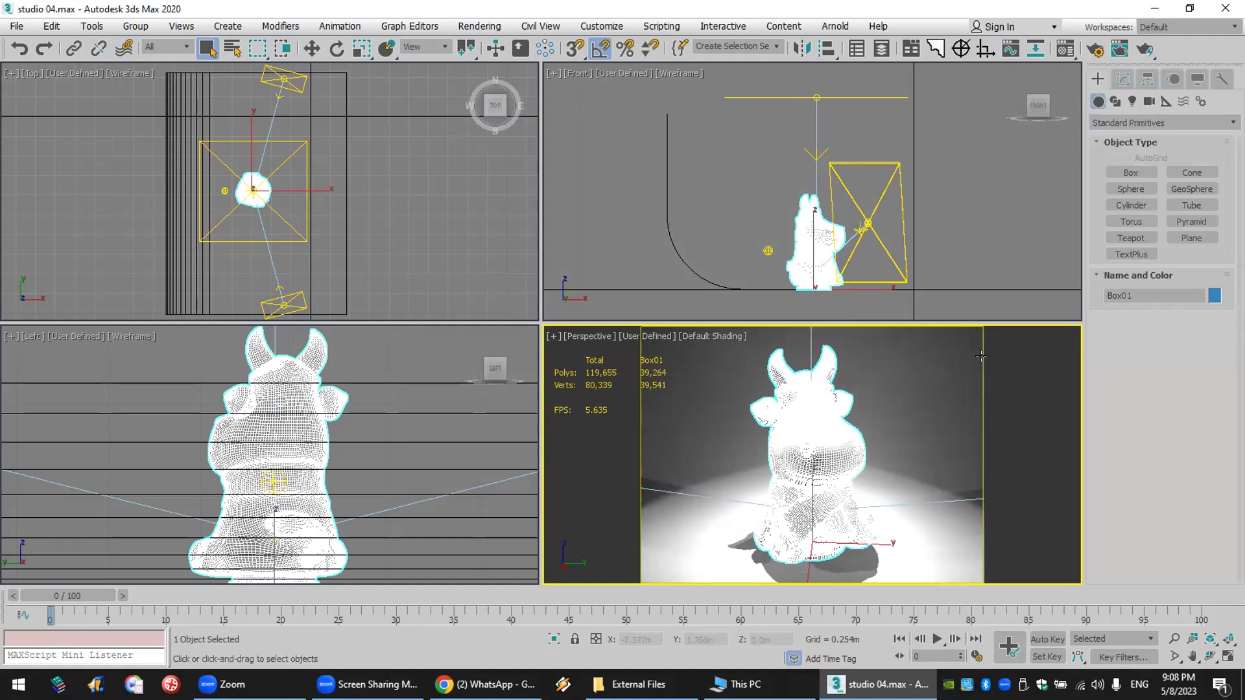
click(1143, 123)
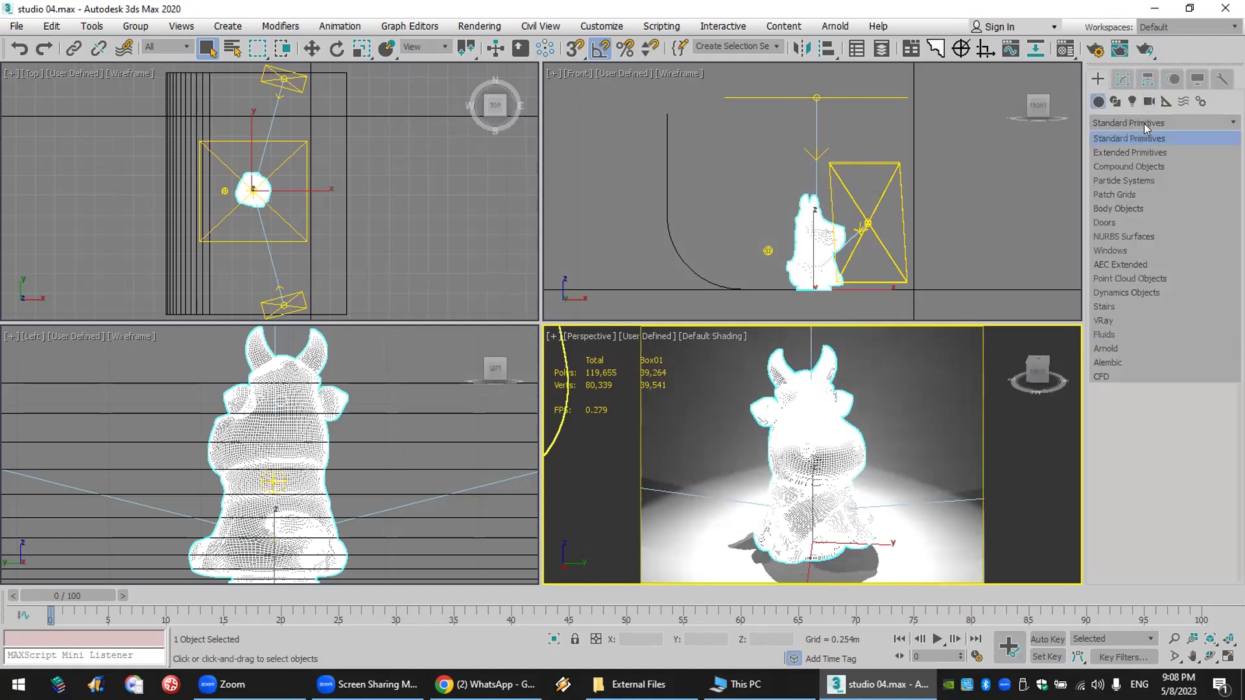
click(1182, 315)
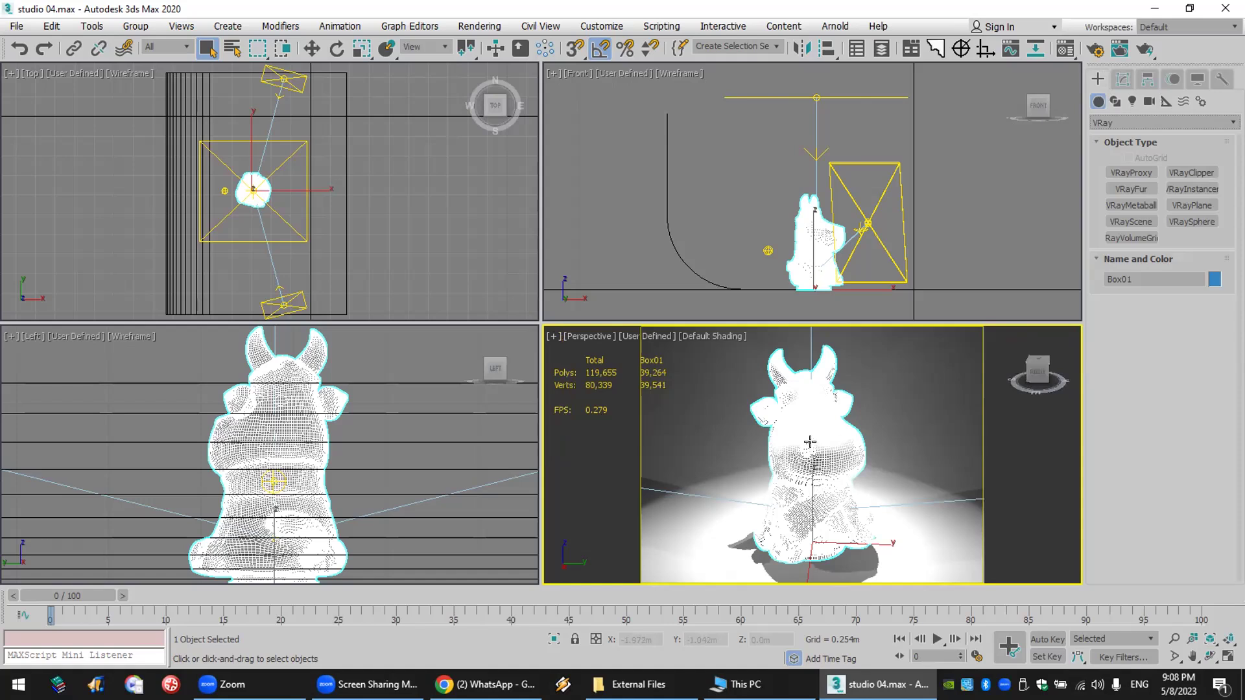
- Open the V-Ray mesh export for the selected cow model and set the destination folder to Desktop
right_click(810, 419)
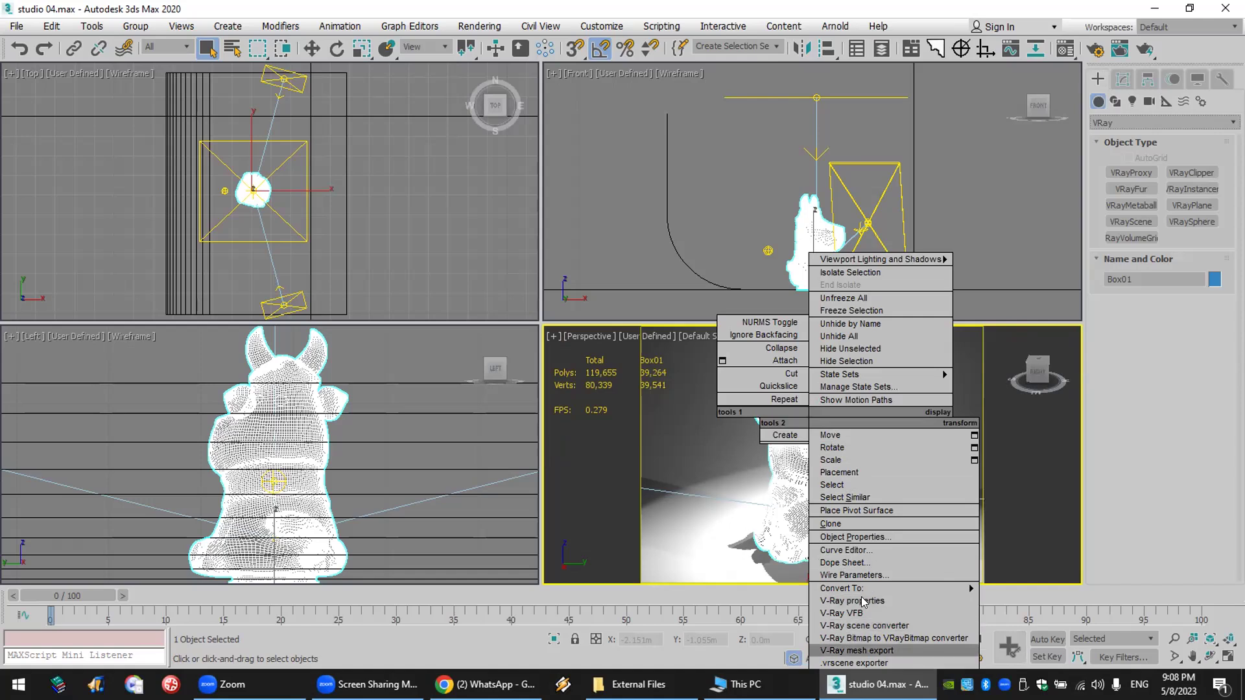
click(862, 650)
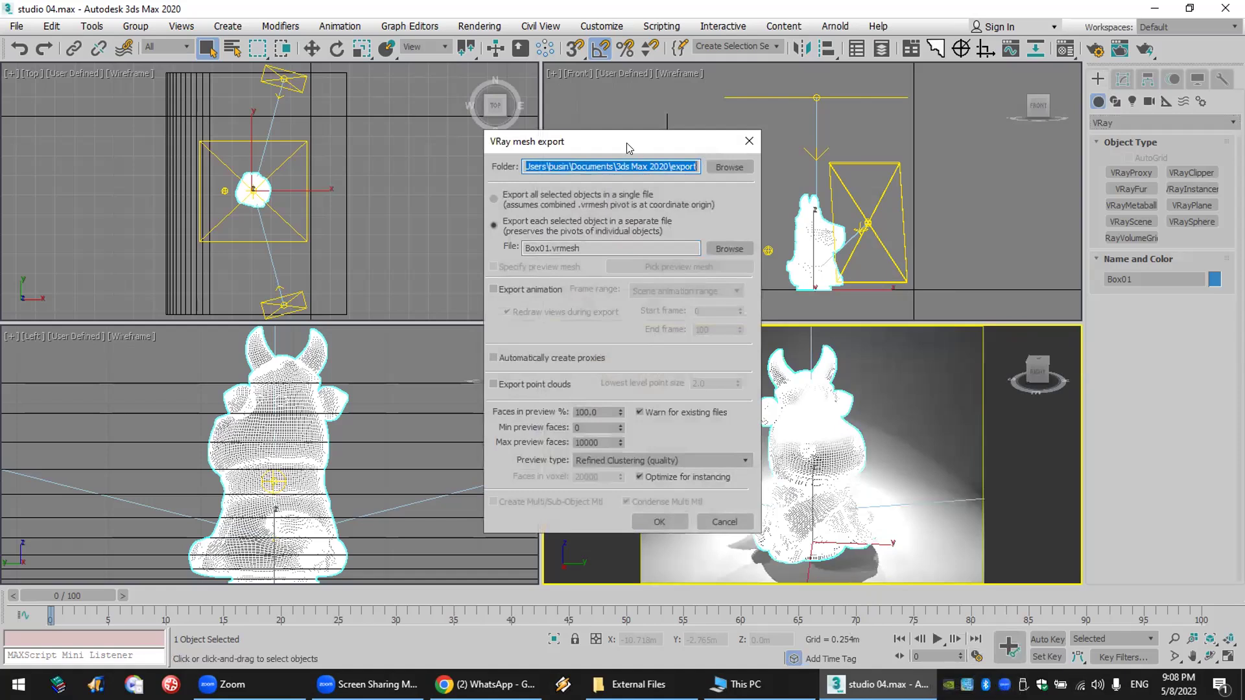
drag(626, 143, 440, 166)
click(530, 189)
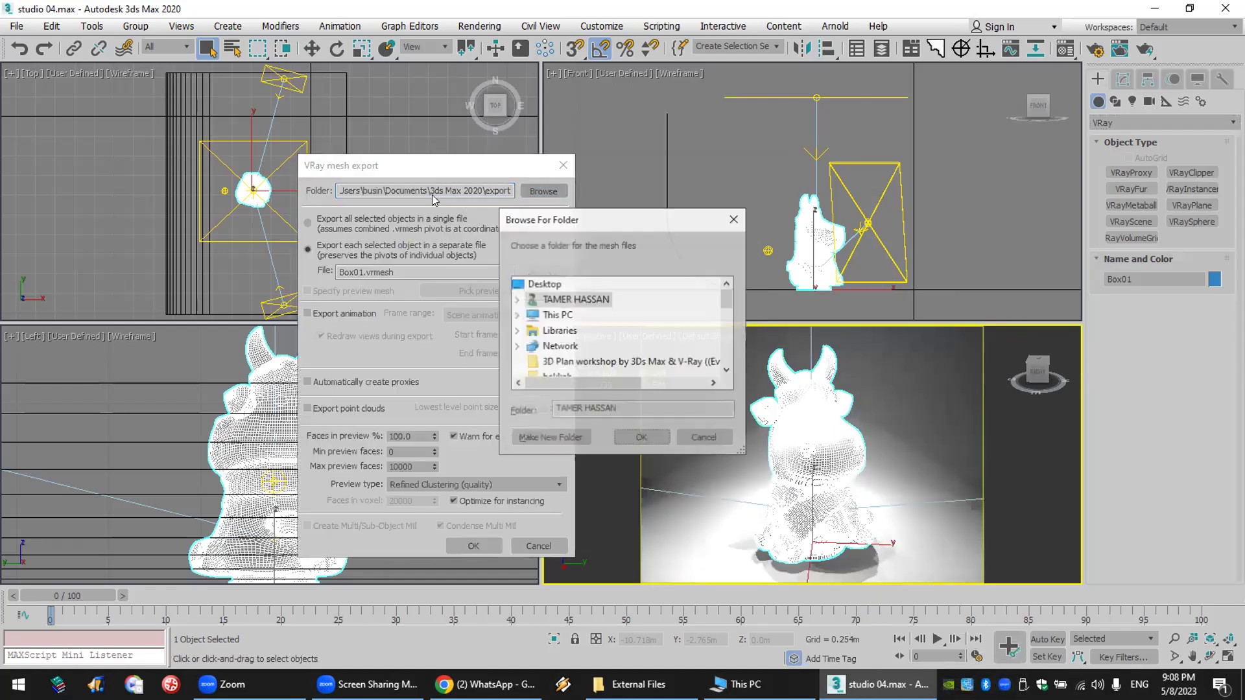
click(627, 437)
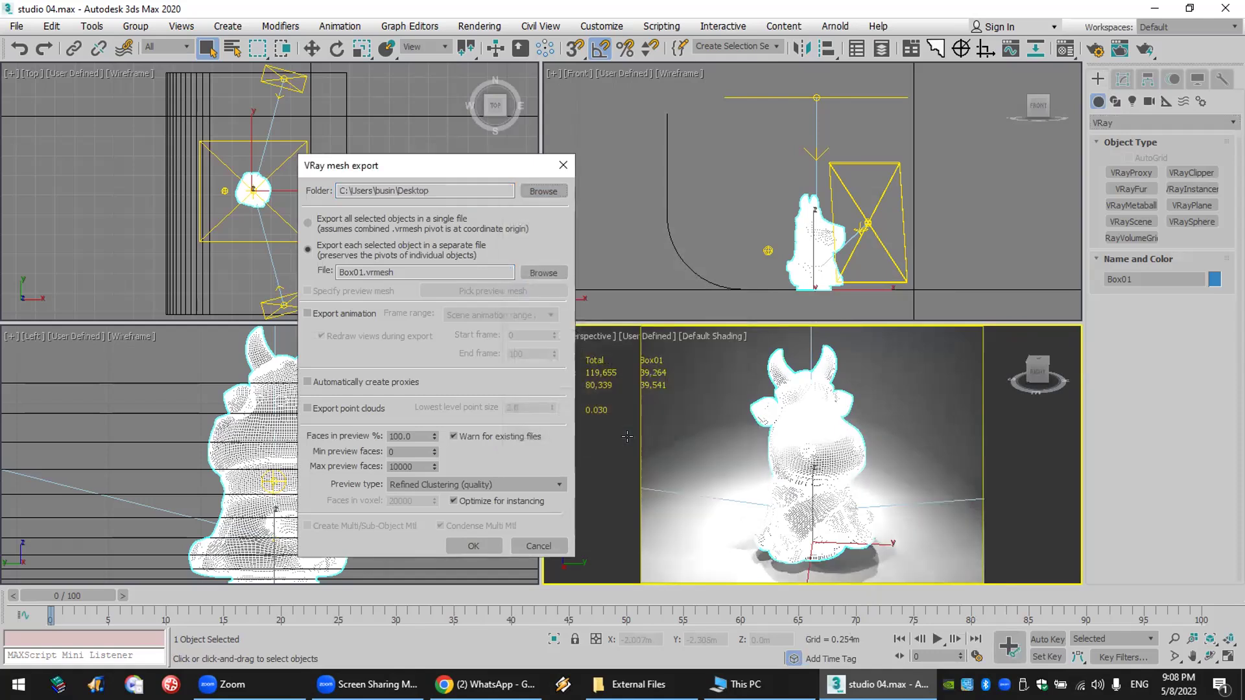
- Name the mesh file abo aly.vrmesh, reduce the maximum number of preview faces, and export the cow model
click(360, 272)
double_click(360, 271)
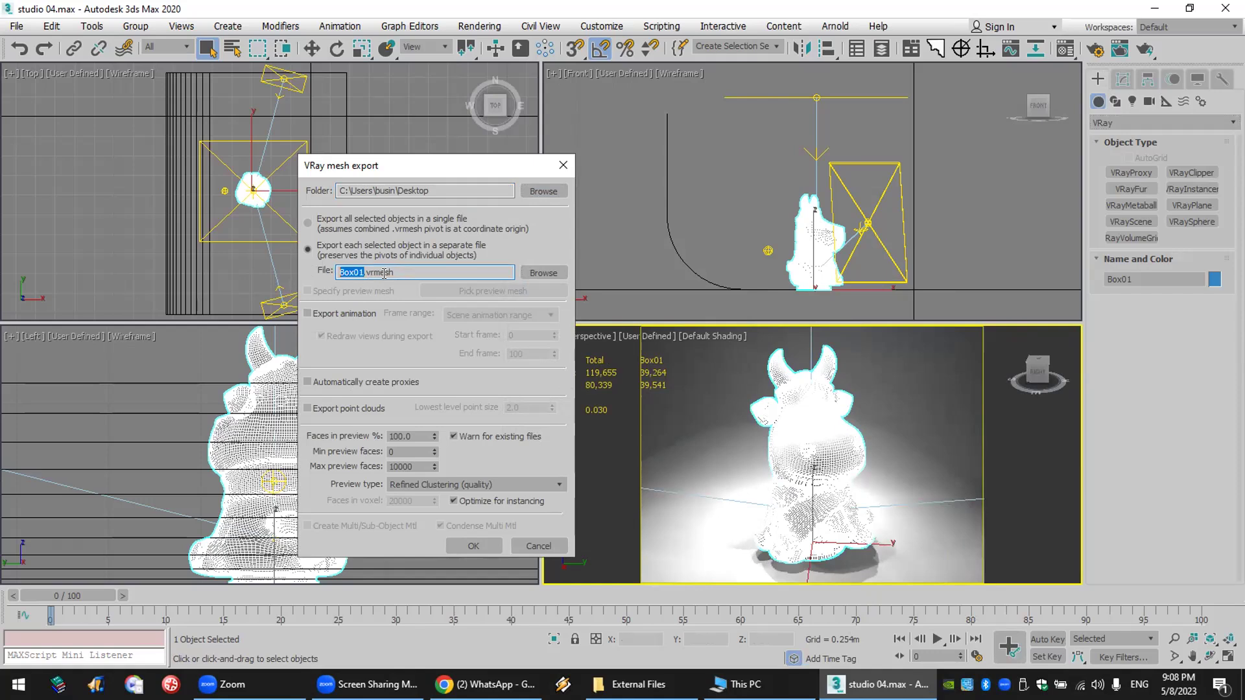
text(abo aly)
double_click(406, 466)
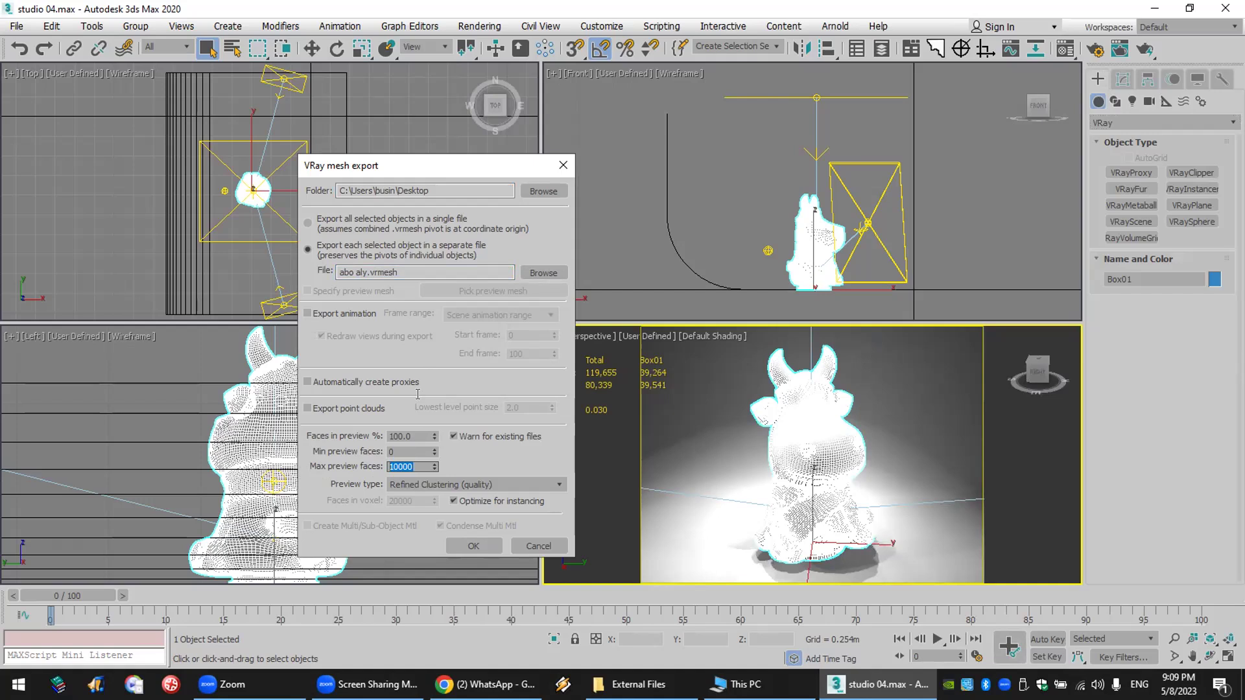
text(1)
click(473, 545)
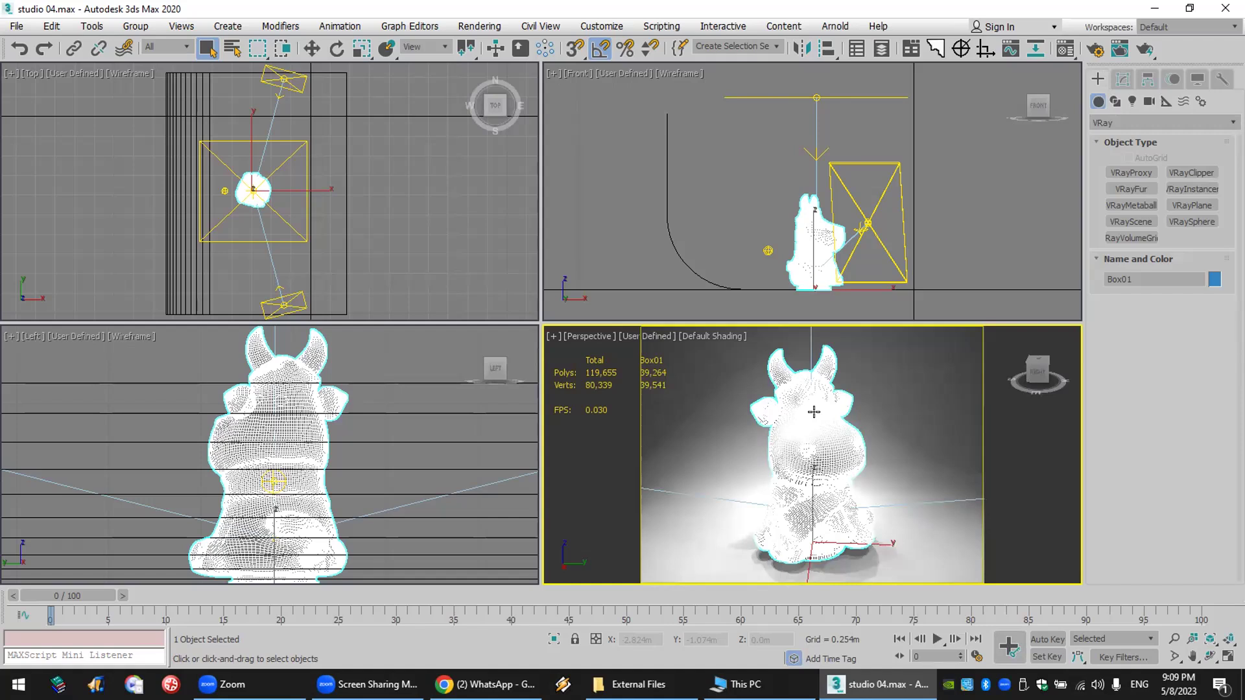
- Move the exported abo aly.vrmesh file to an empty area of the Windows desktop and return to the studio scene in 3ds Max
click(1242, 686)
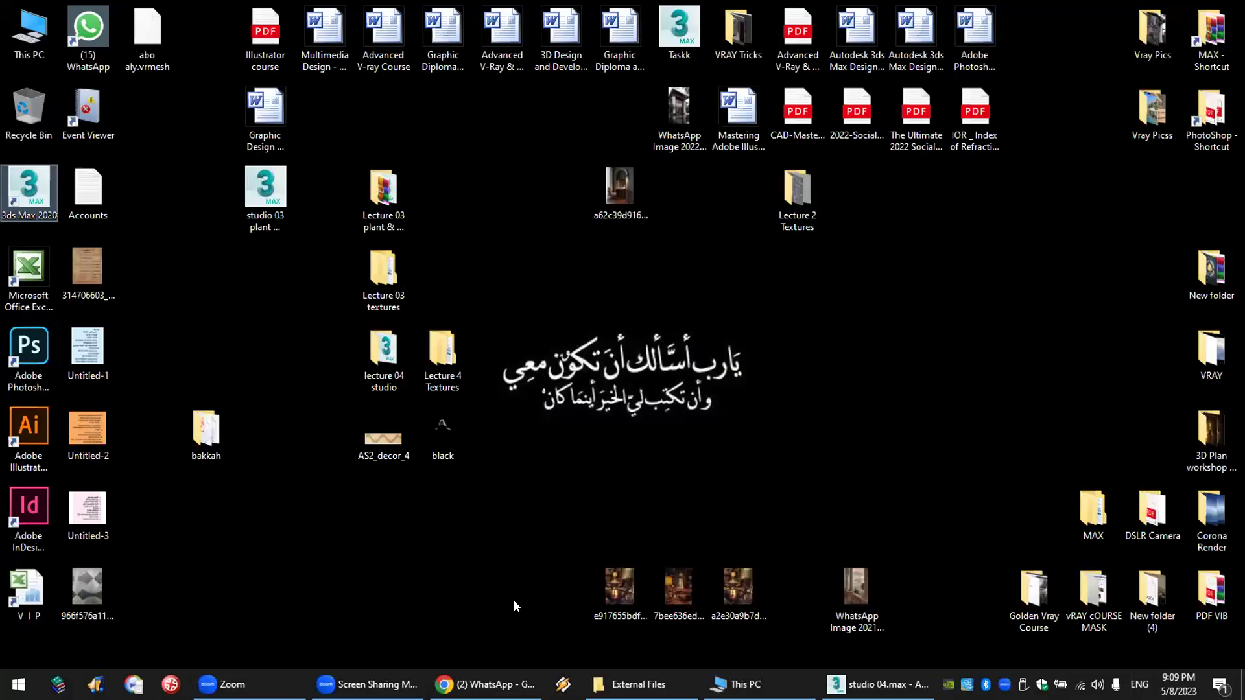
click(302, 566)
drag(148, 38, 282, 501)
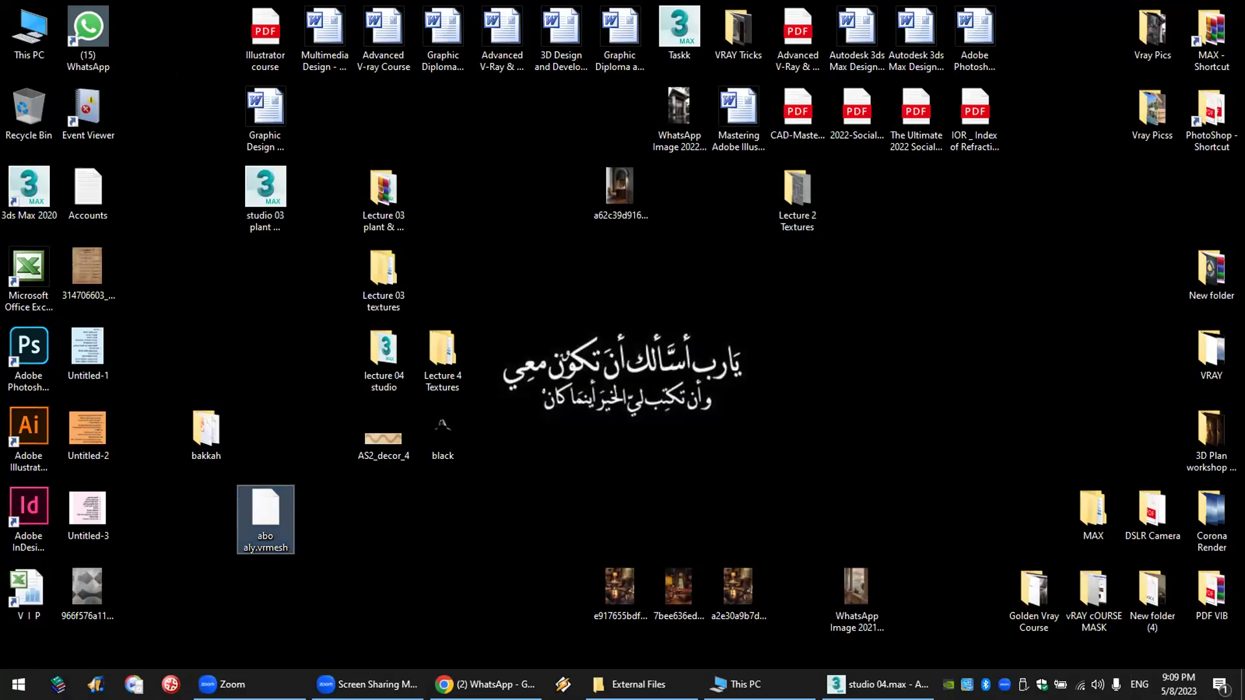
click(878, 684)
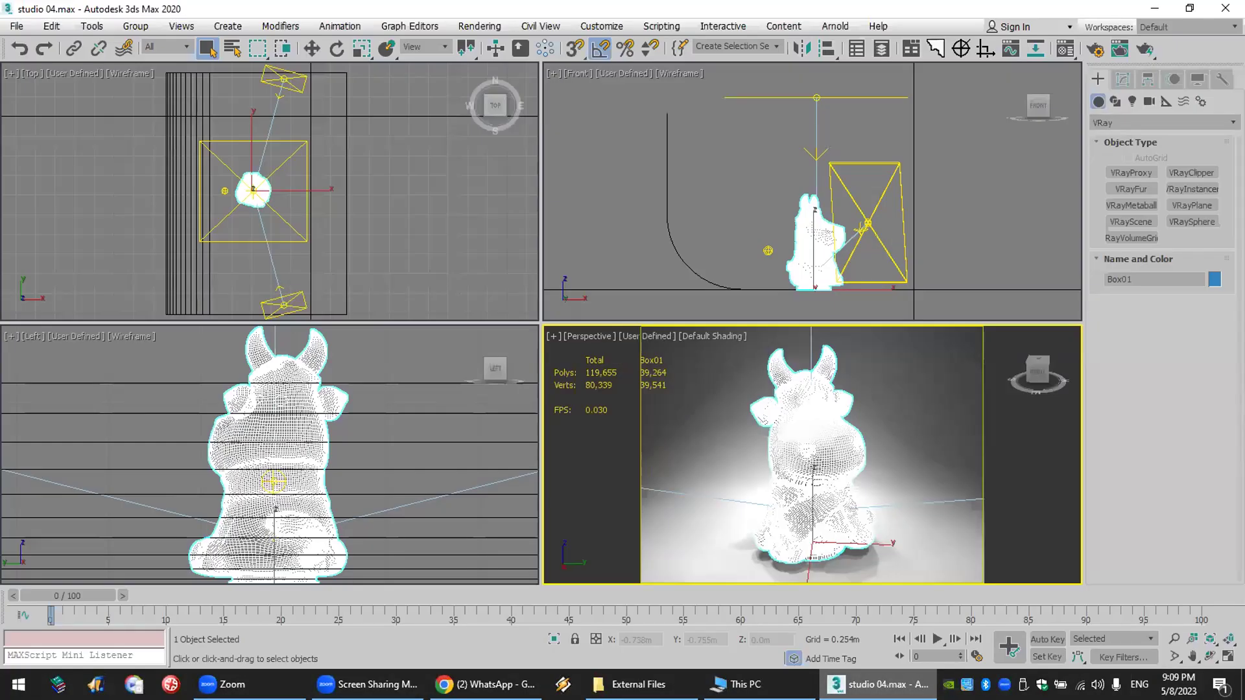
- Hide the cow model and place a VRayProxy on the studio floor that loads abo aly.vrmesh from the Desktop
right_click(792, 419)
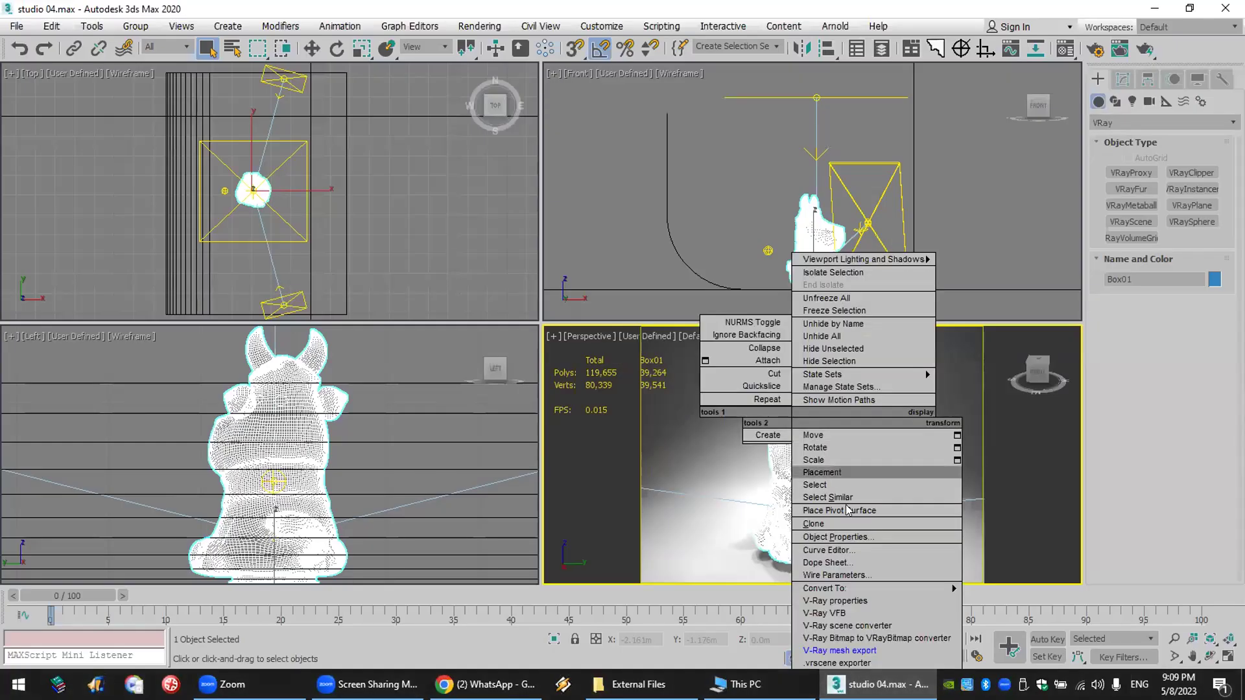
click(843, 361)
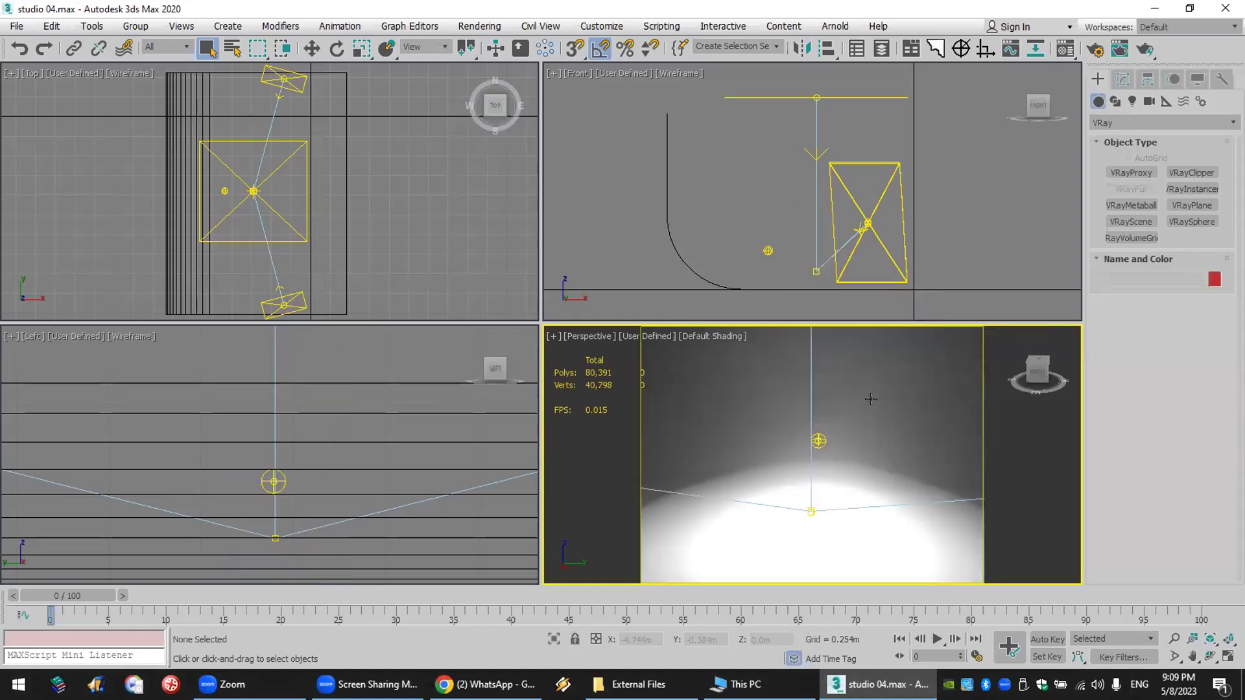
click(1133, 175)
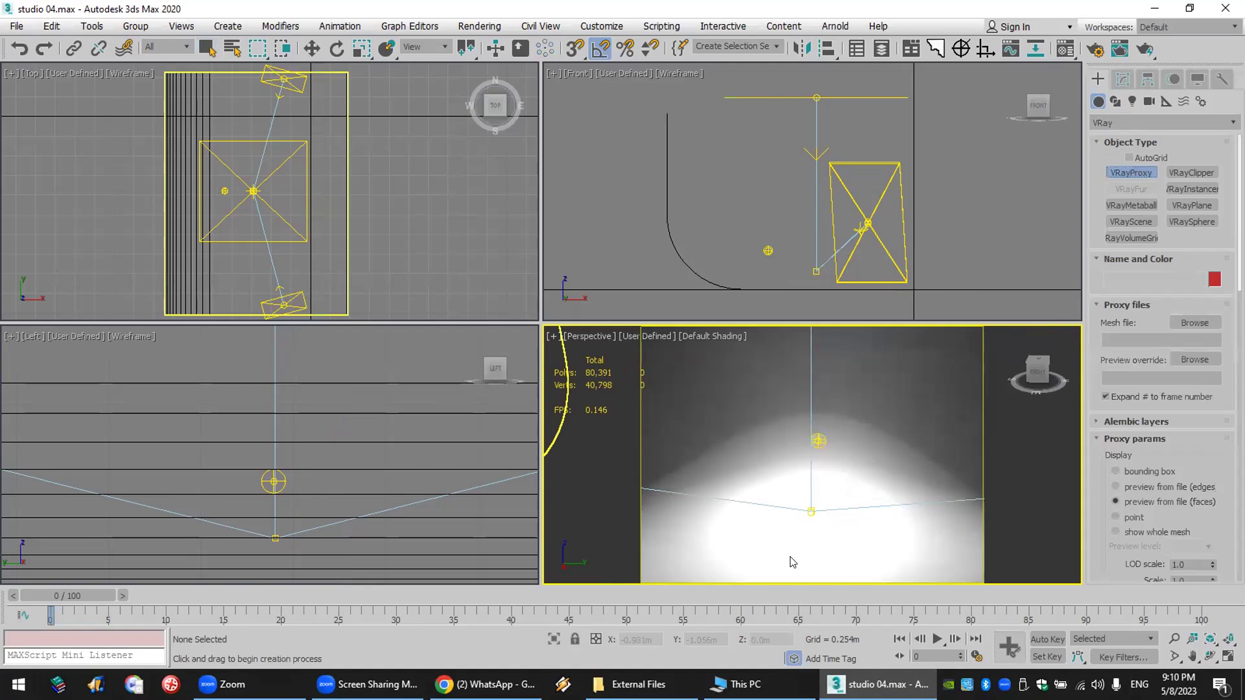
click(789, 561)
drag(726, 304, 734, 381)
click(670, 332)
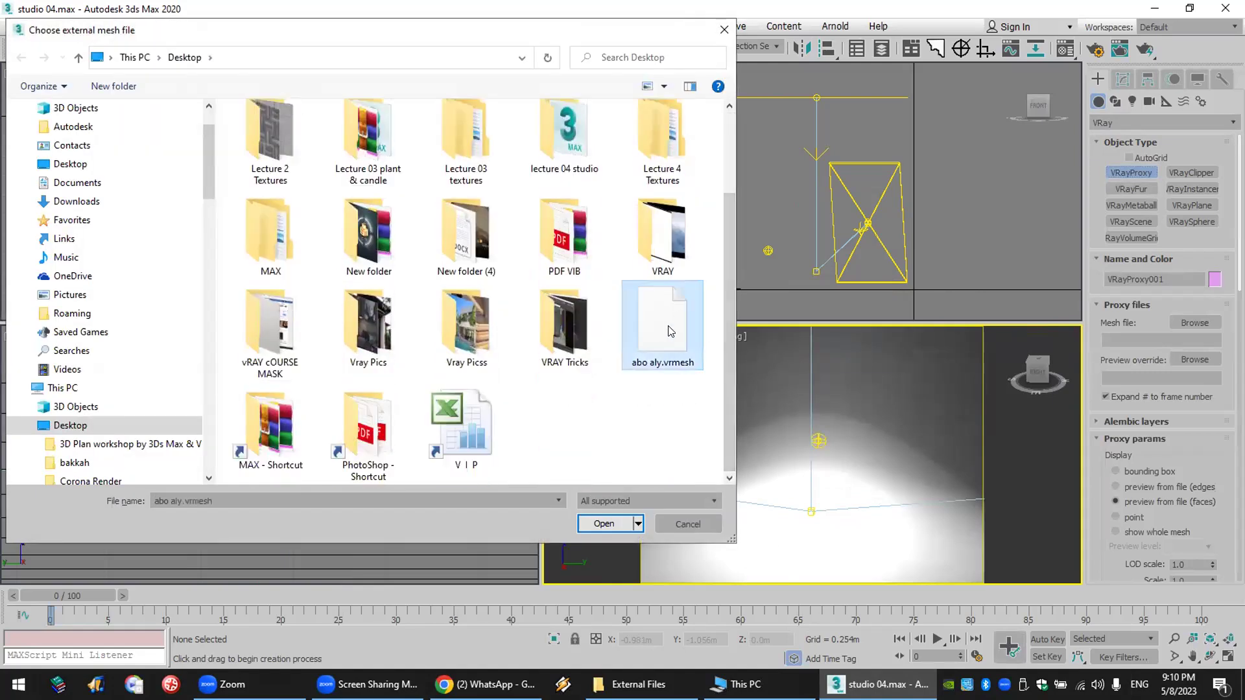
click(600, 524)
- Frame the cow proxy in the Perspective viewport and render it with V-Ray
middle_drag(783, 547, 792, 455)
click(1174, 656)
scroll(834, 481, up, 3)
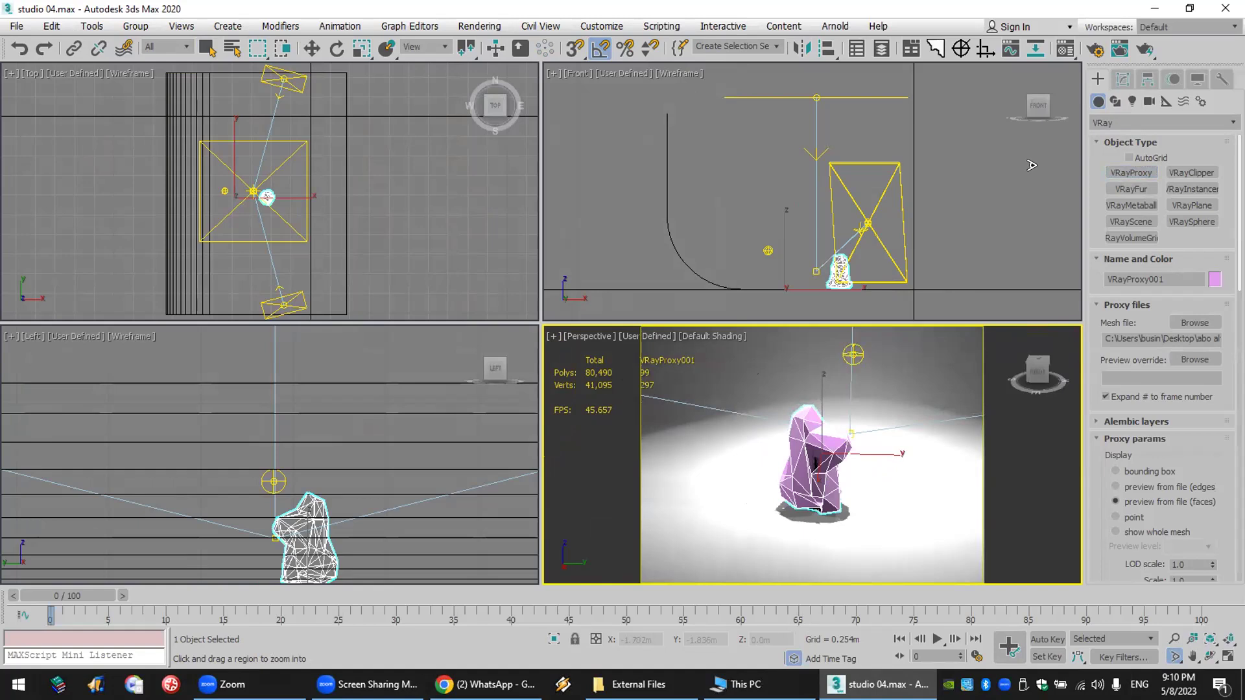
click(1145, 50)
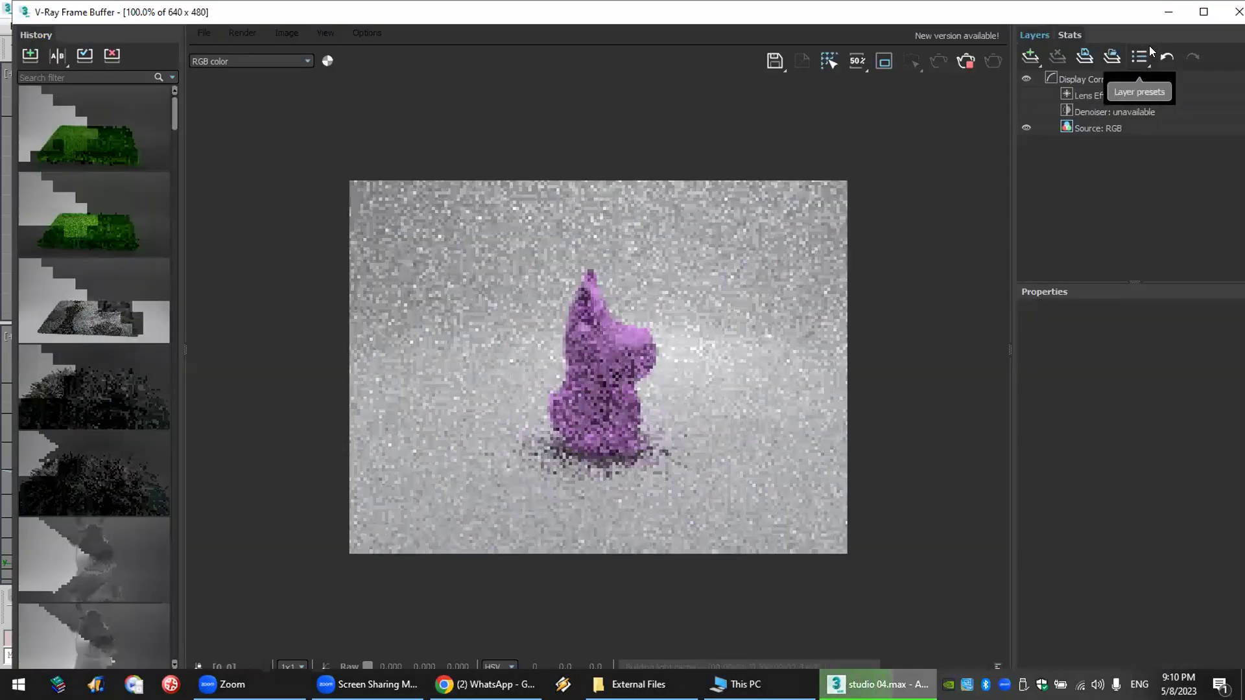
- Examine the shape and detail of the cow proxy in the V-Ray render, then close the frame buffer
scroll(603, 360, up, 1)
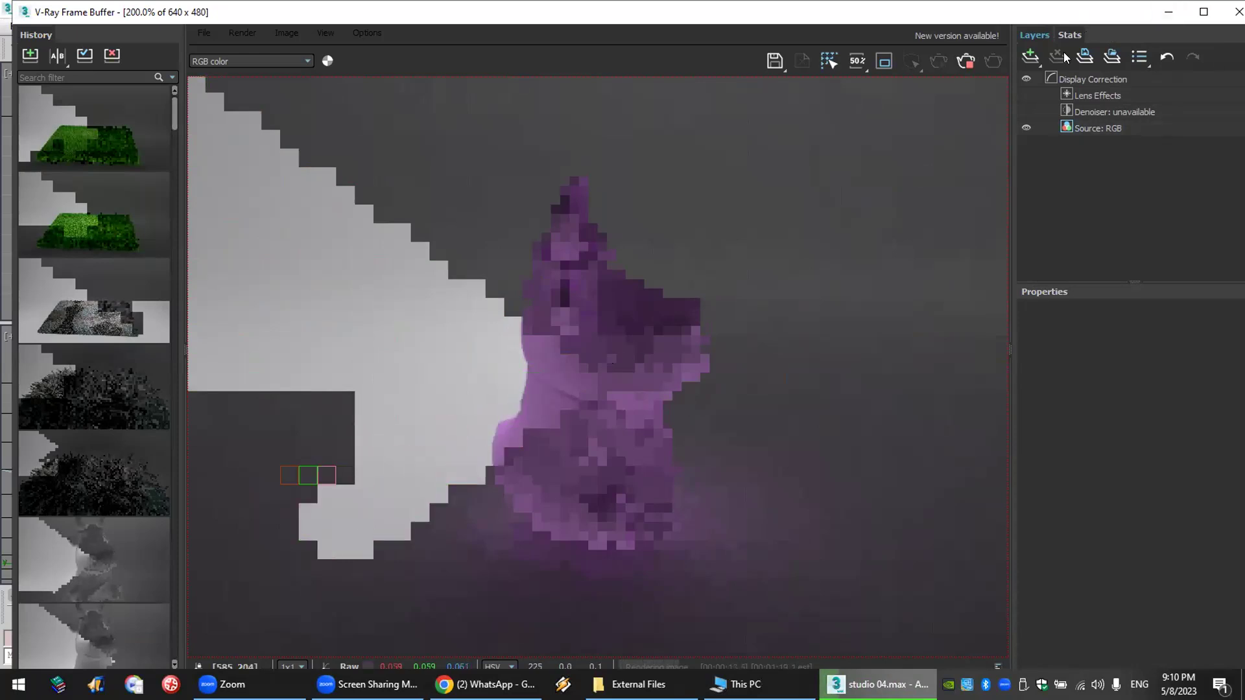
click(1204, 12)
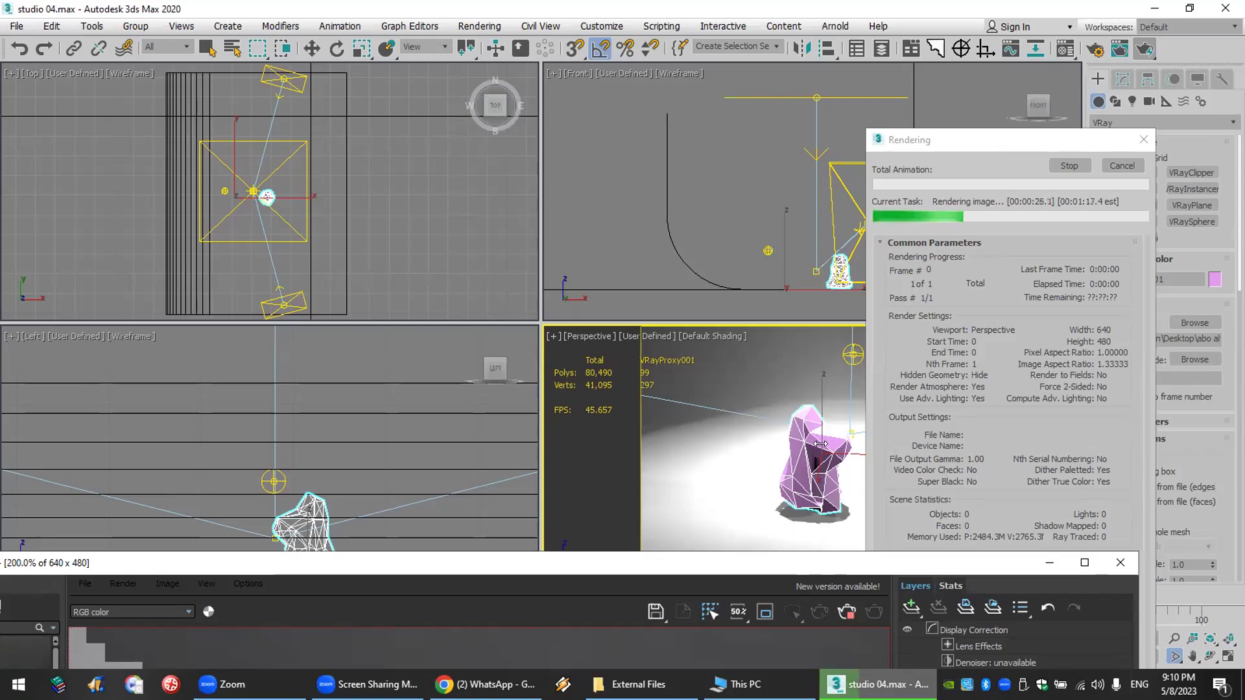
double_click(802, 568)
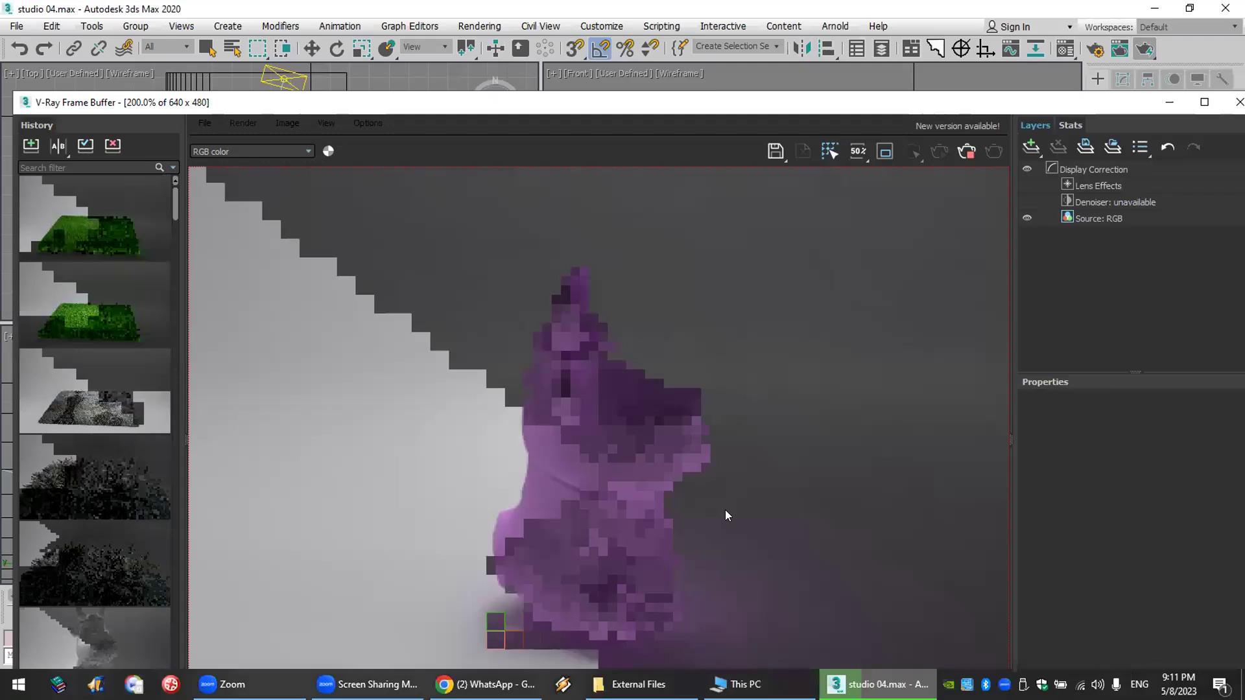
scroll(725, 509, down, 2)
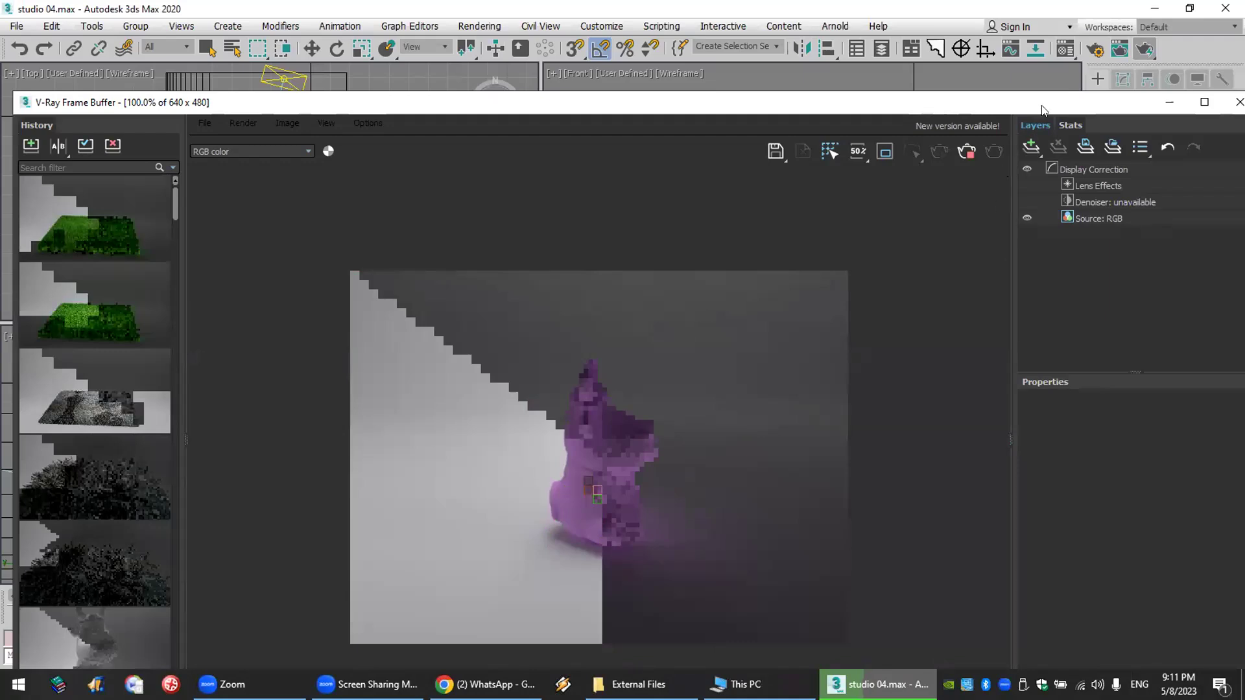
drag(1041, 107, 924, 39)
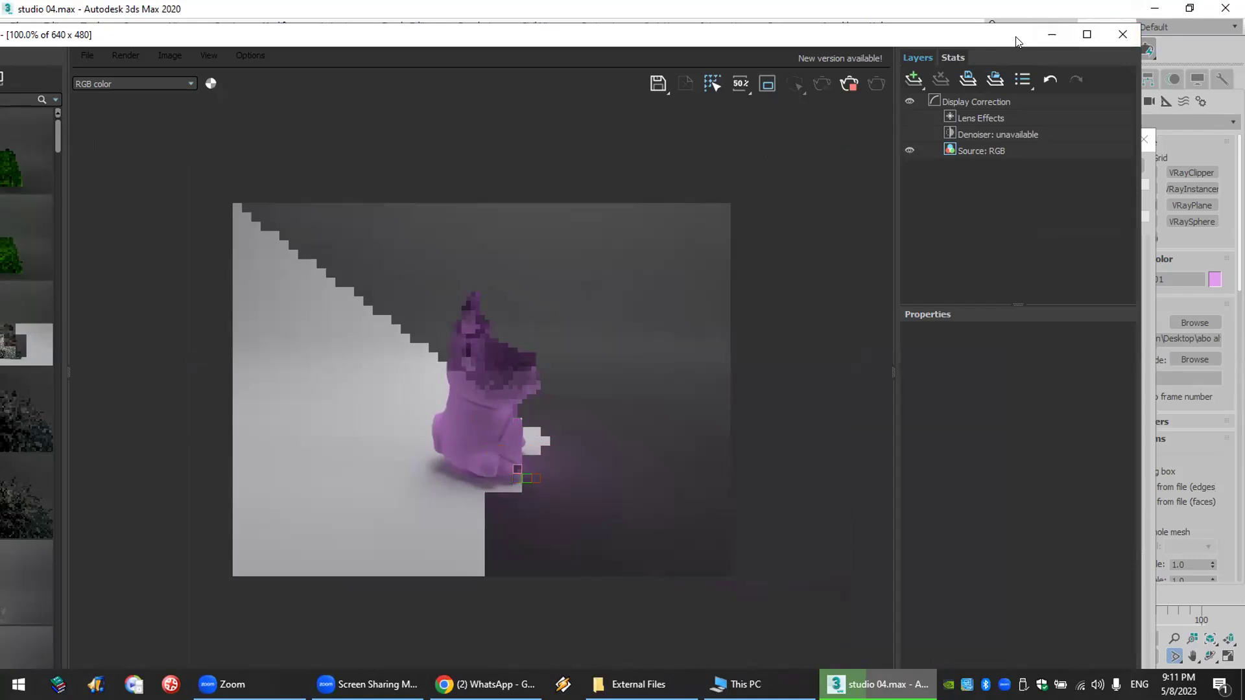
drag(1005, 34, 998, 39)
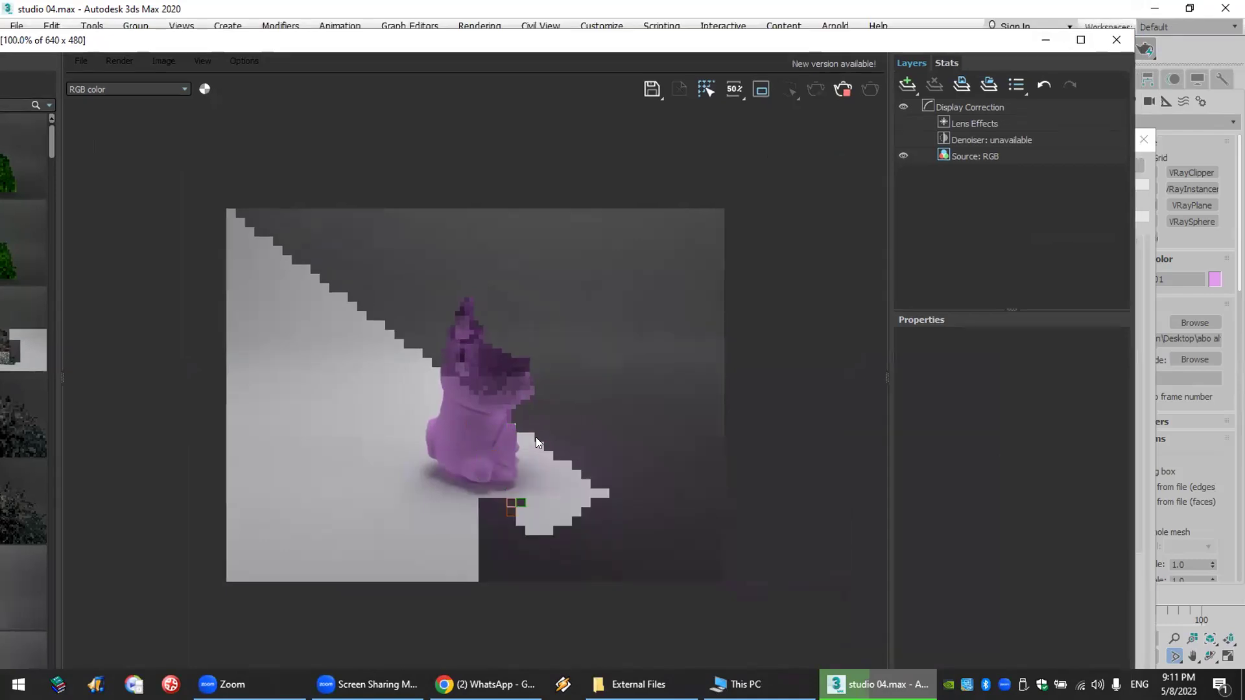
scroll(536, 437, up, 2)
scroll(530, 255, down, 1)
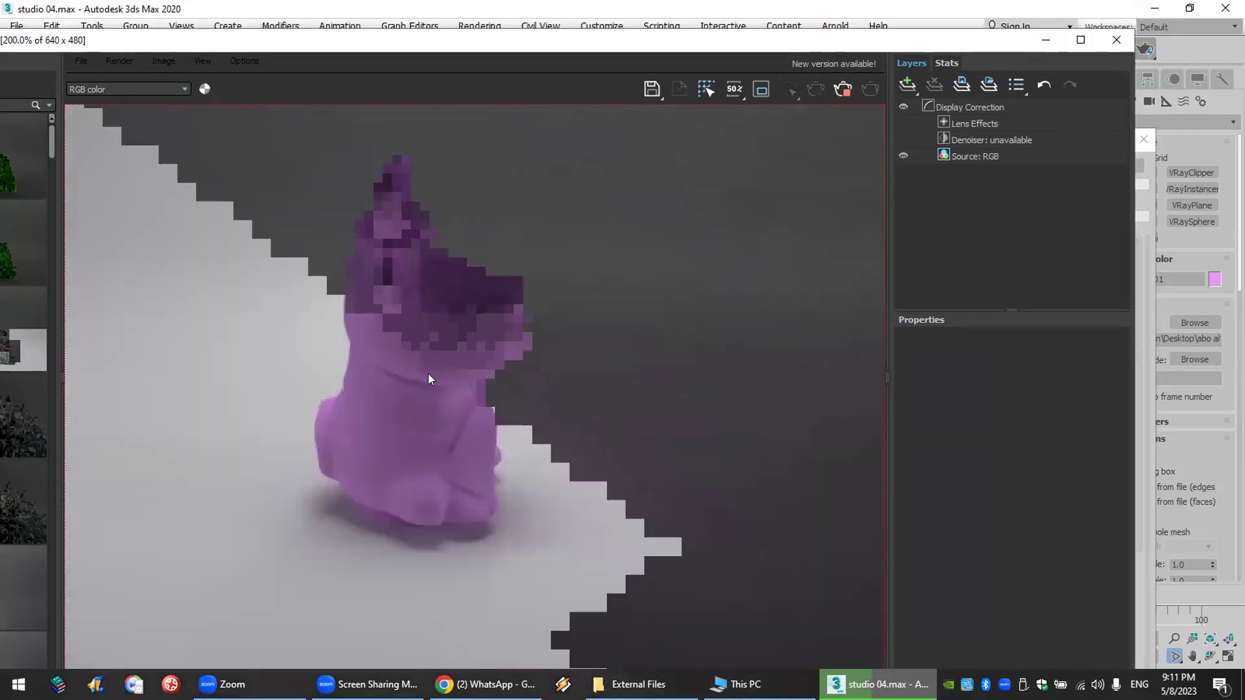
scroll(426, 378, down, 1)
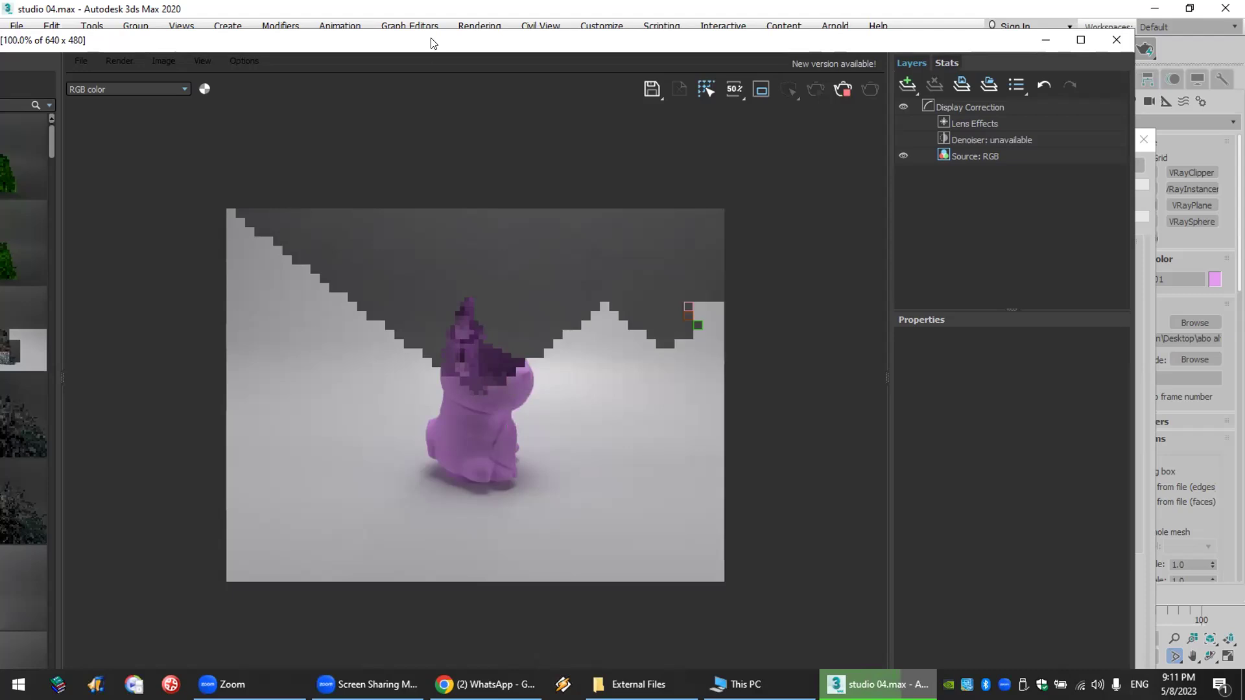
drag(569, 26, 574, 1)
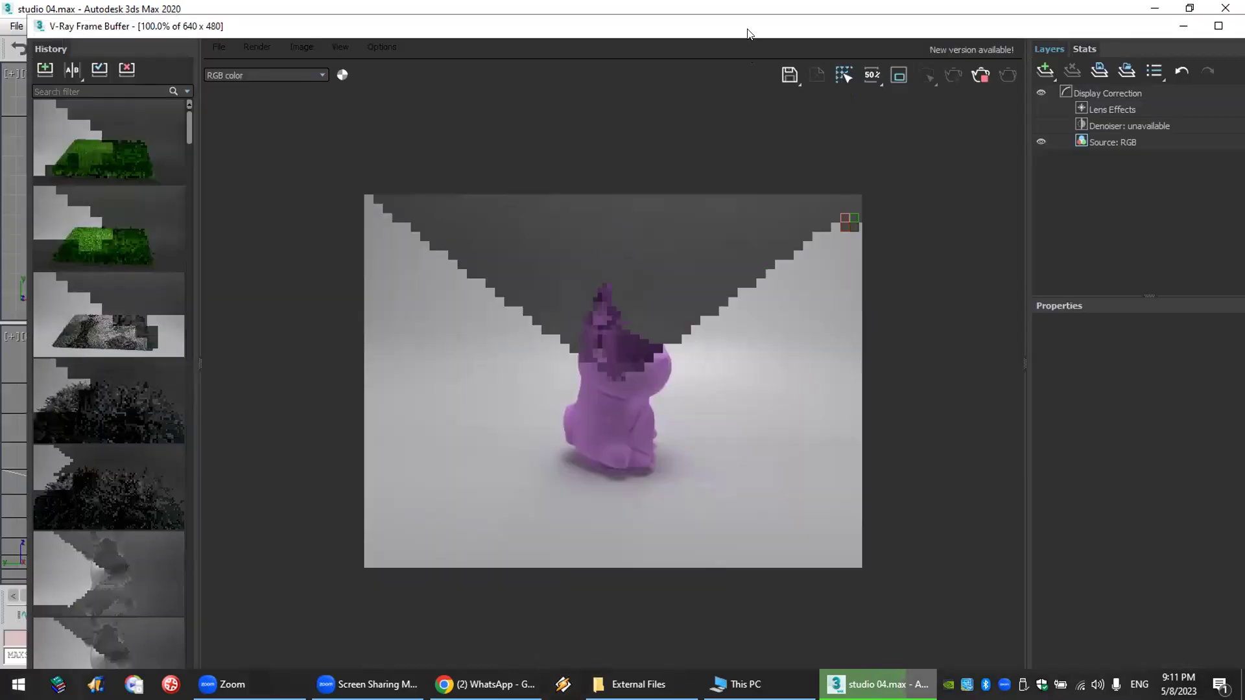
drag(747, 32, 741, 32)
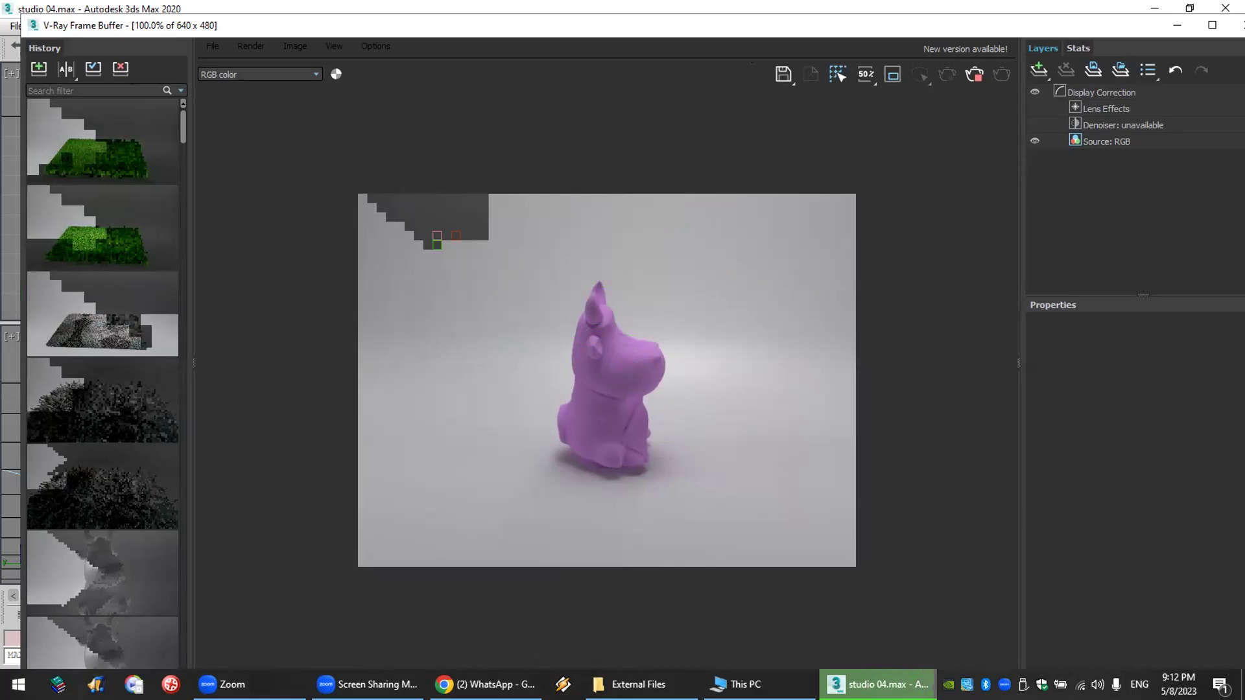
drag(1084, 18, 857, 18)
click(1022, 25)
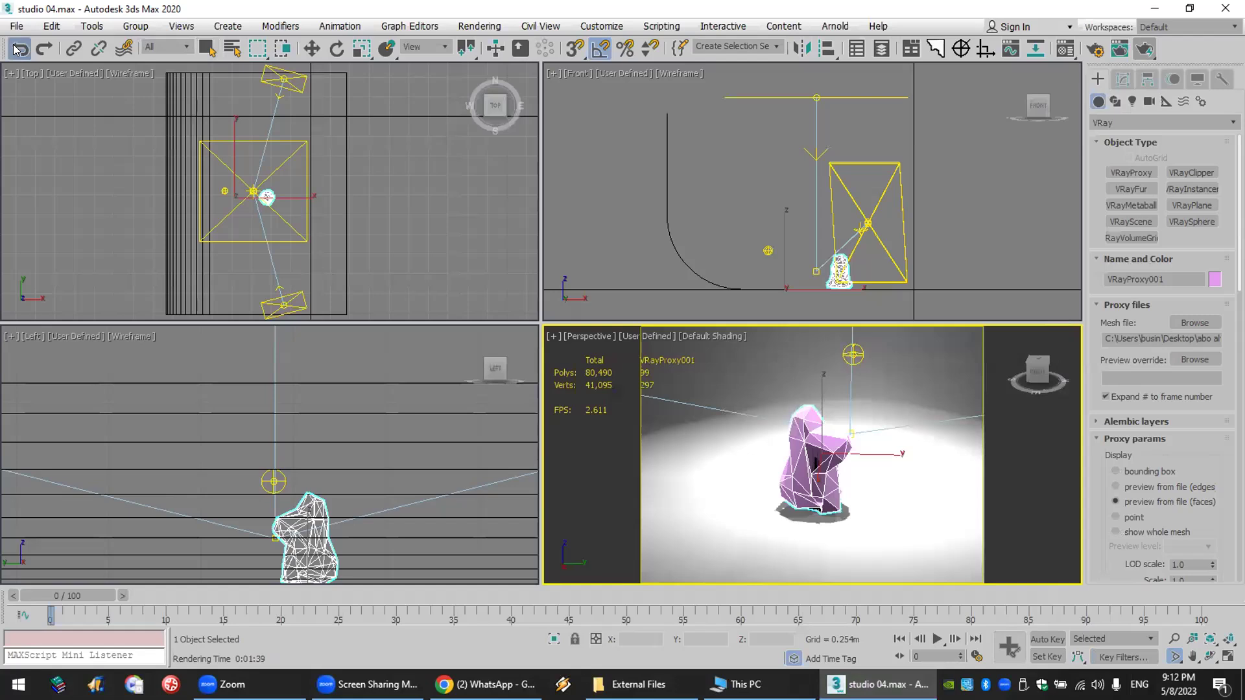
- Undo the proxy placement and the hiding of the original cow model
click(19, 49)
middle_drag(840, 408, 828, 447)
scroll(822, 453, down, 4)
scroll(886, 384, down, 1)
right_click(977, 228)
click(1130, 172)
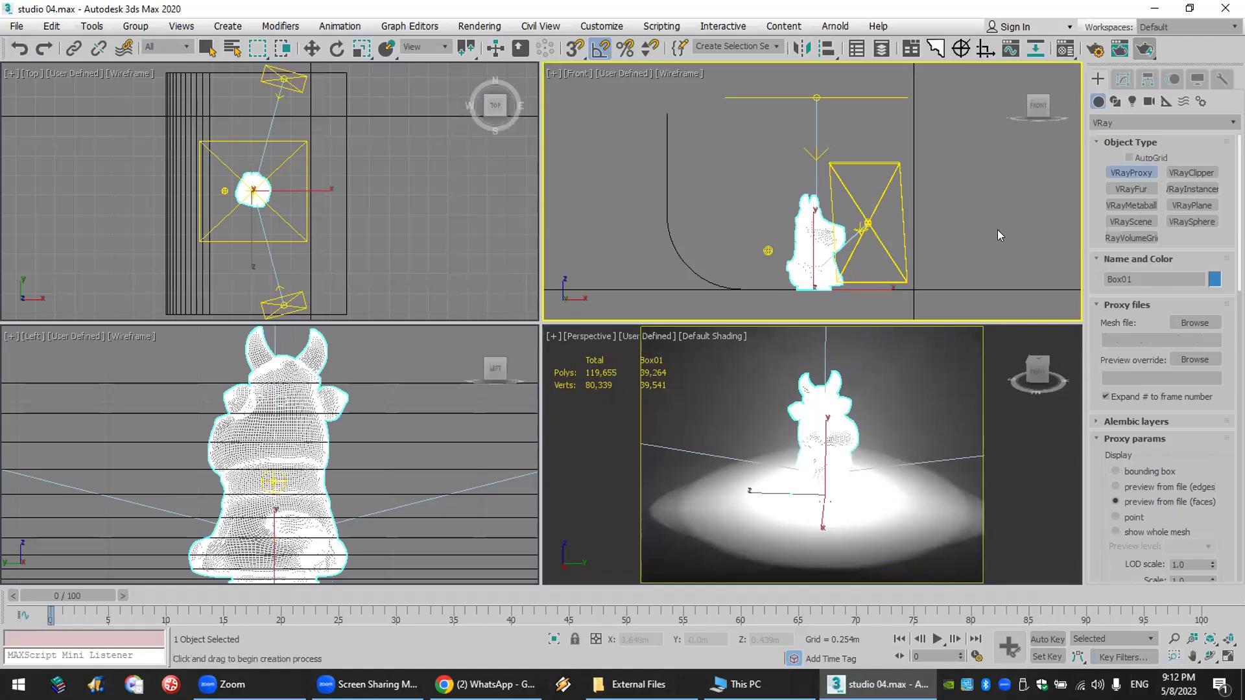
click(987, 280)
click(680, 444)
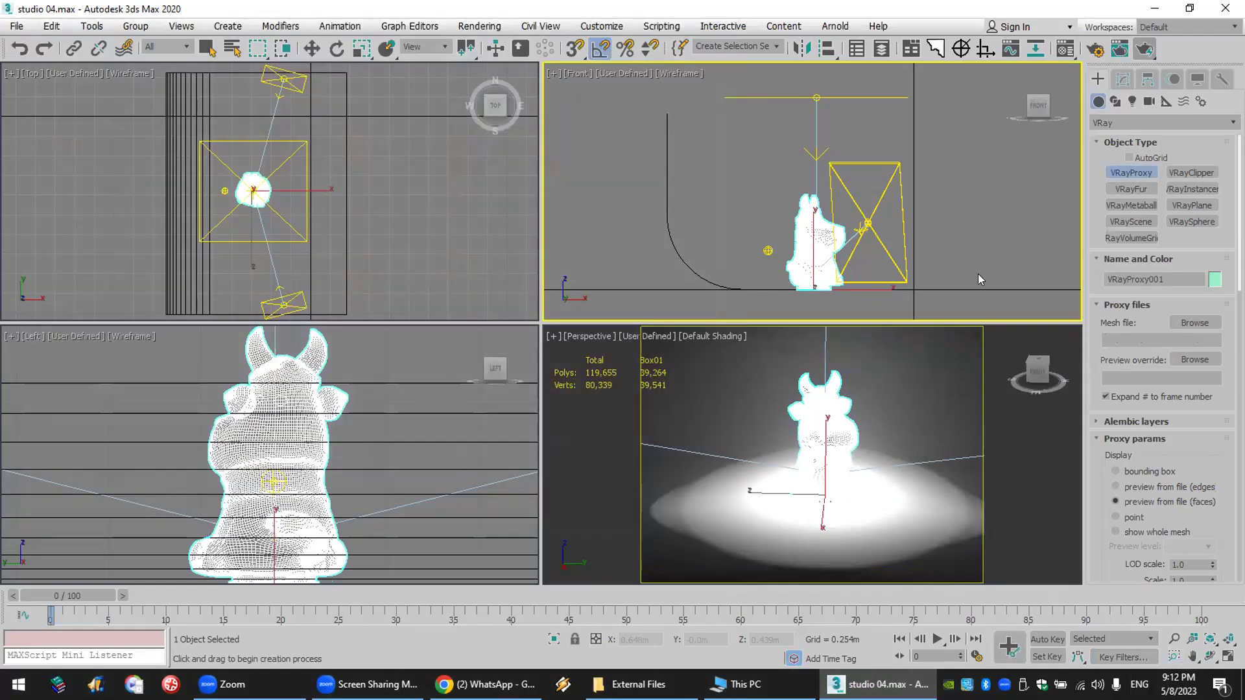
click(983, 263)
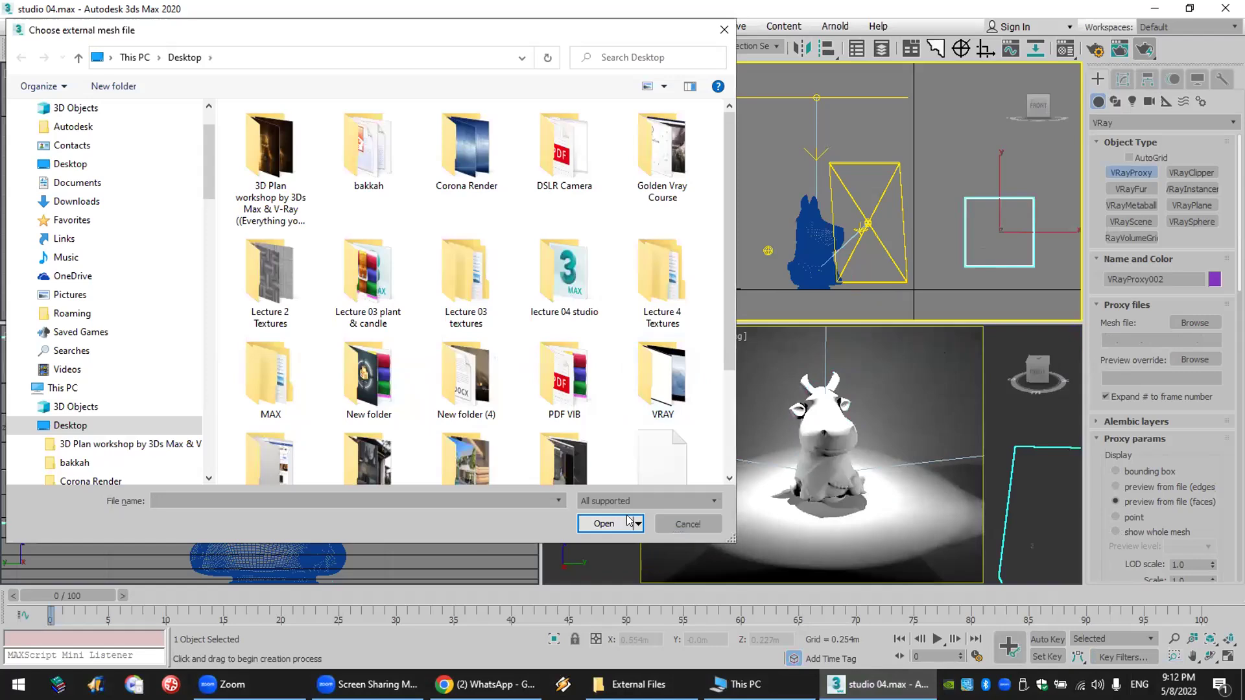
click(668, 517)
right_click(668, 516)
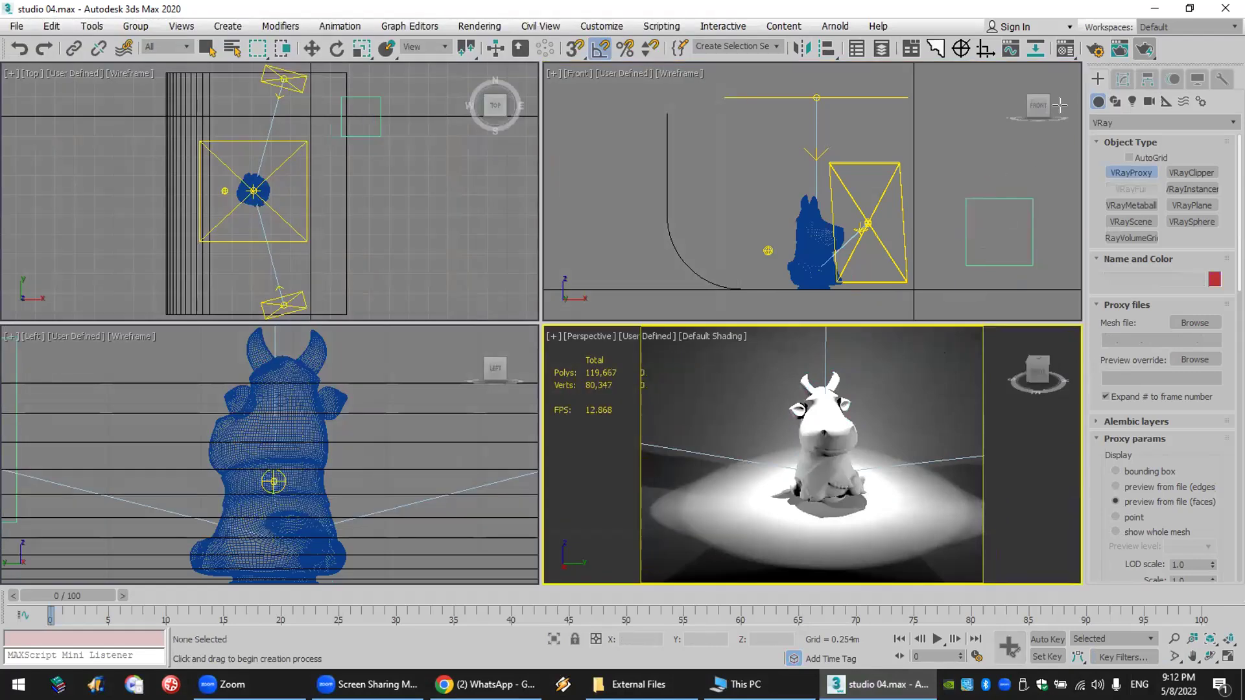
right_click(1033, 273)
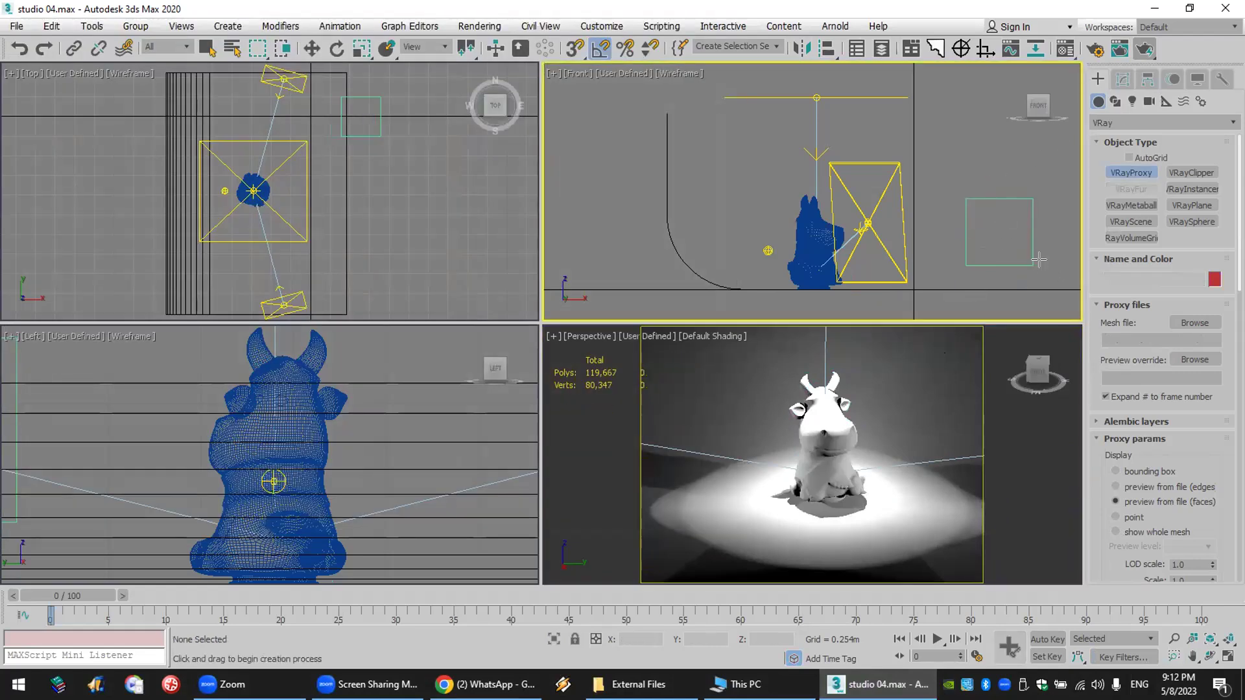
click(983, 231)
key(Delete)
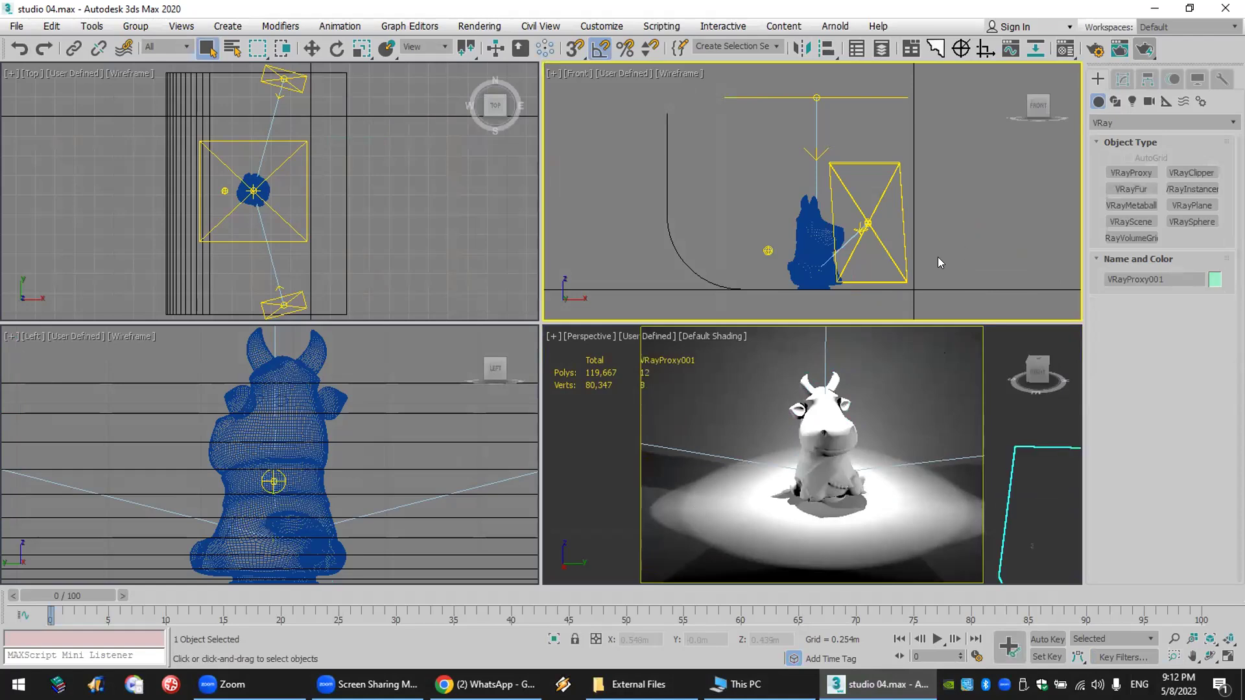
- Select the cow model and reset its transform with Reset XForm
click(829, 429)
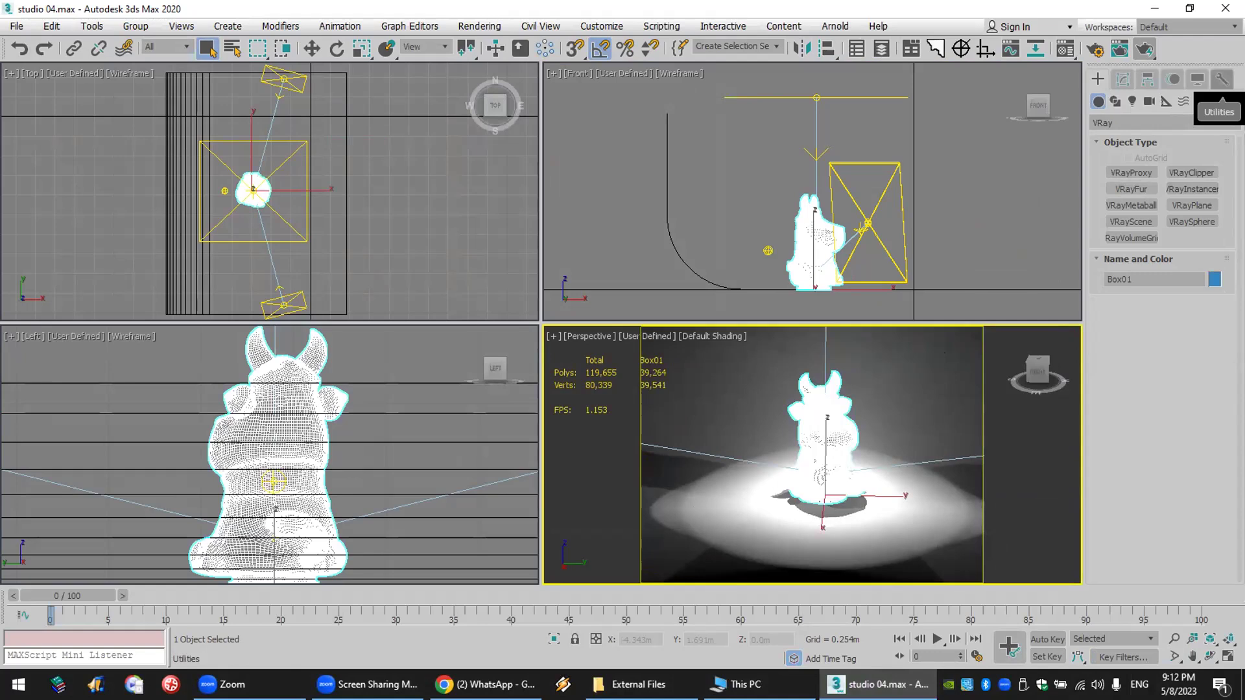
click(1221, 78)
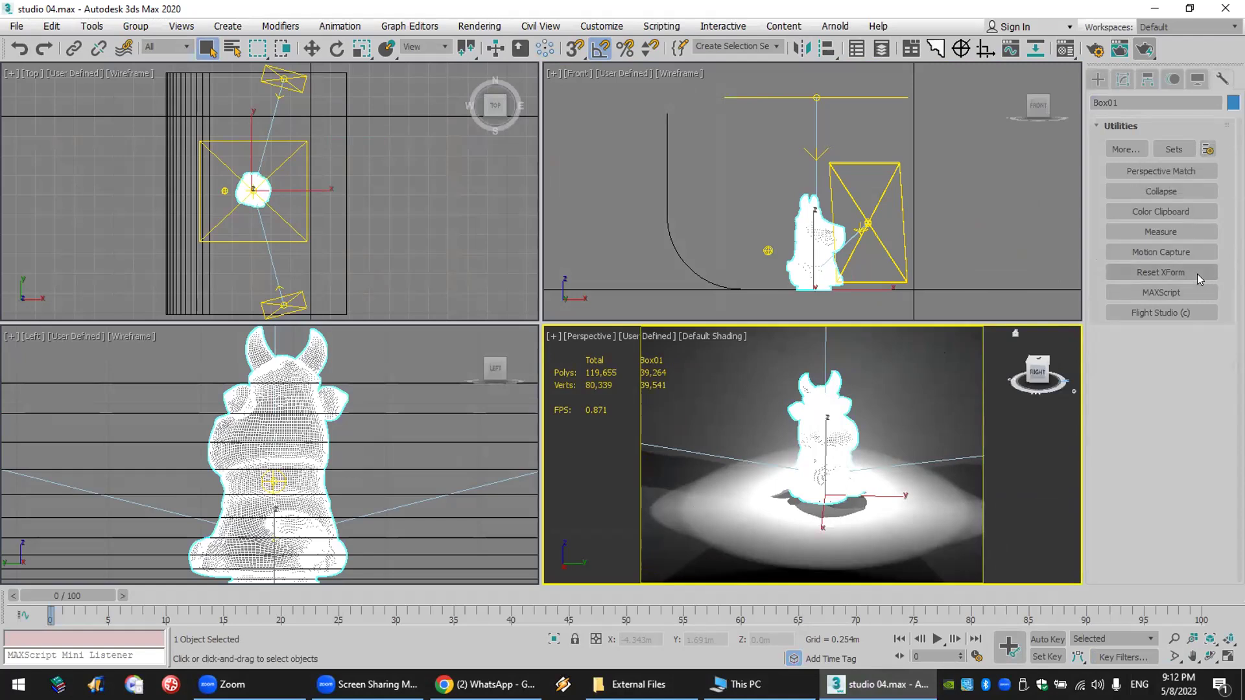
click(1197, 274)
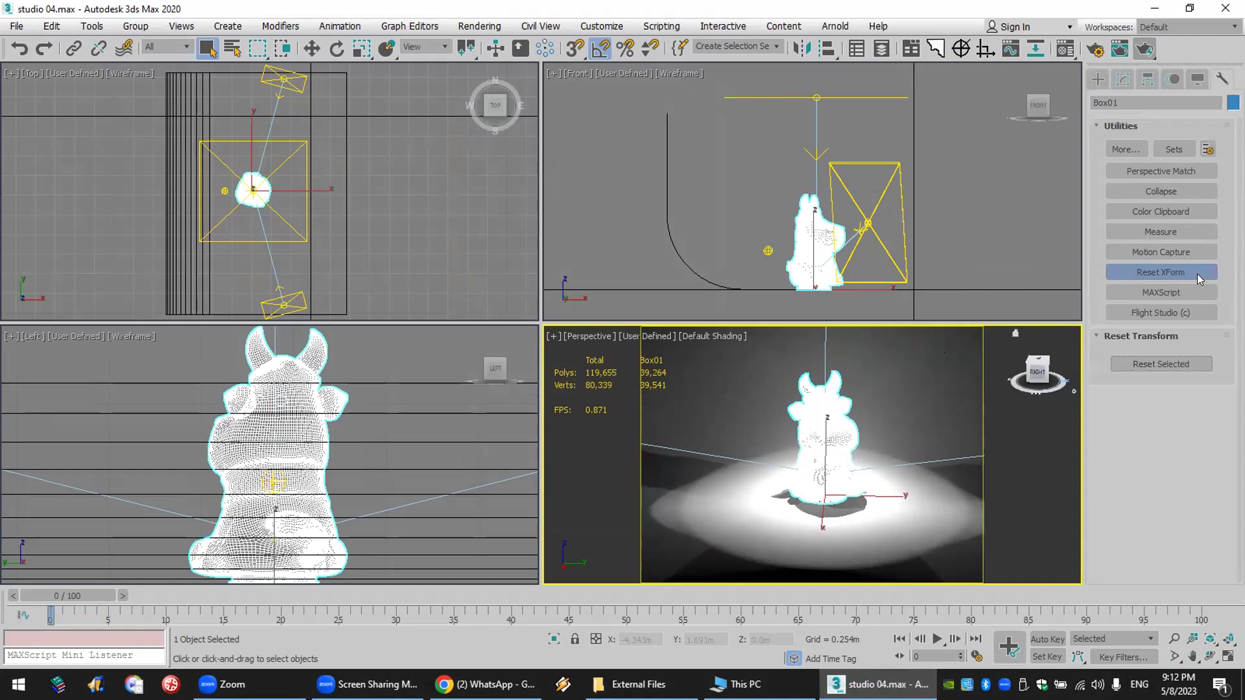
click(1187, 365)
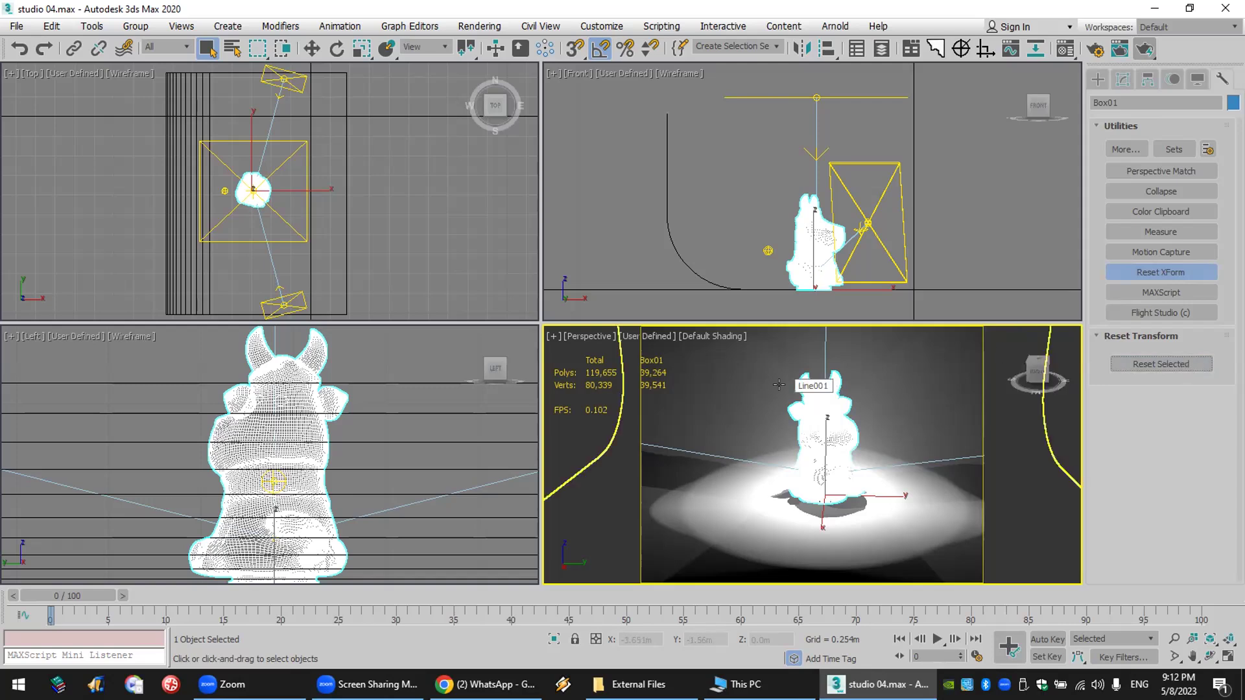
- Export the cow as the V-Ray mesh adoooool.vrmesh to the Desktop with max preview faces set to 1000
right_click(823, 414)
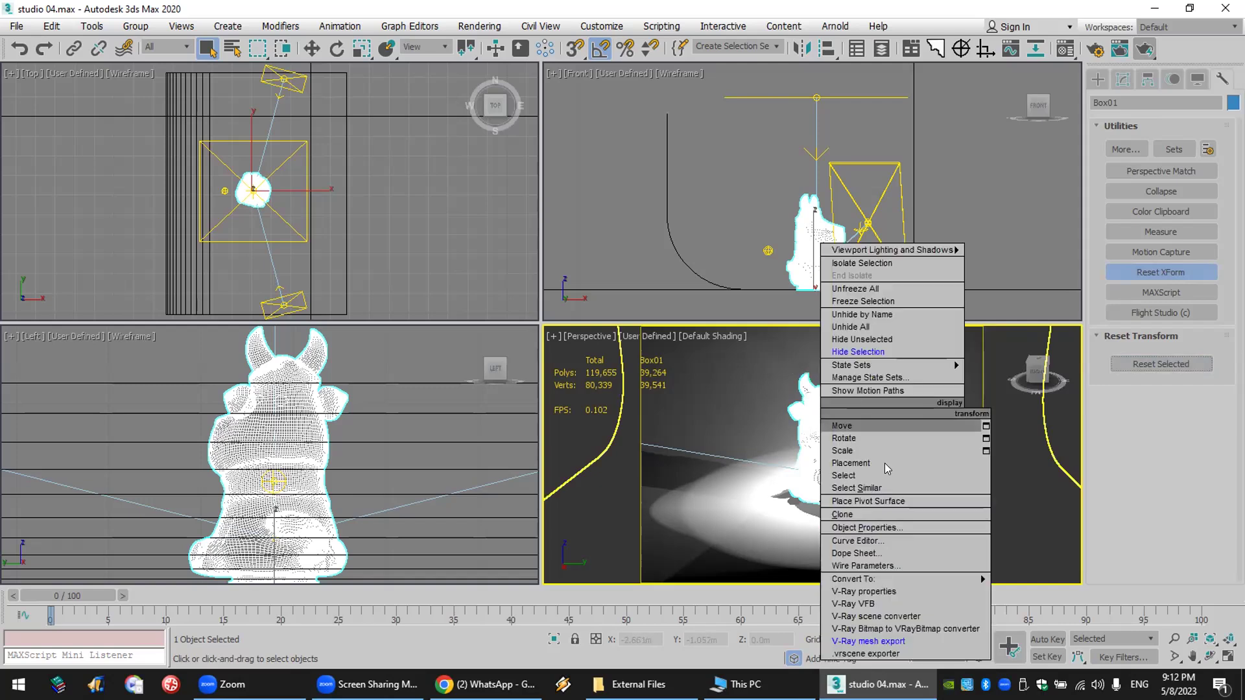
click(934, 641)
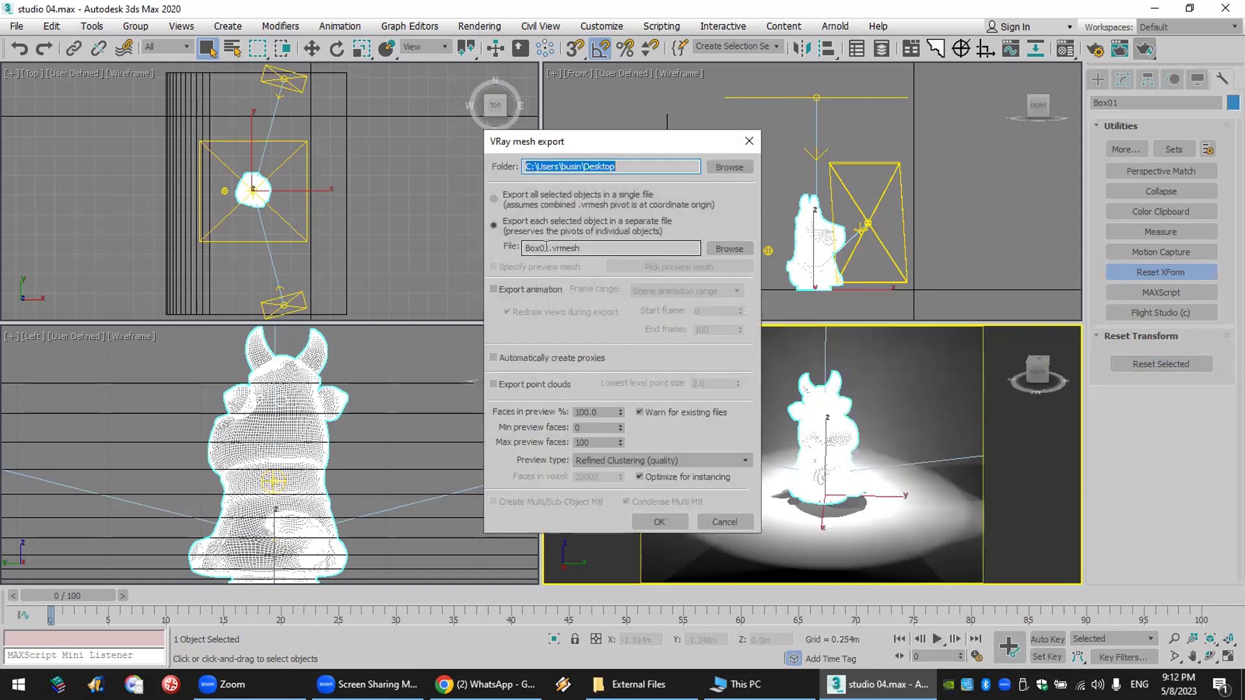
drag(550, 247, 524, 248)
text(adoooo)
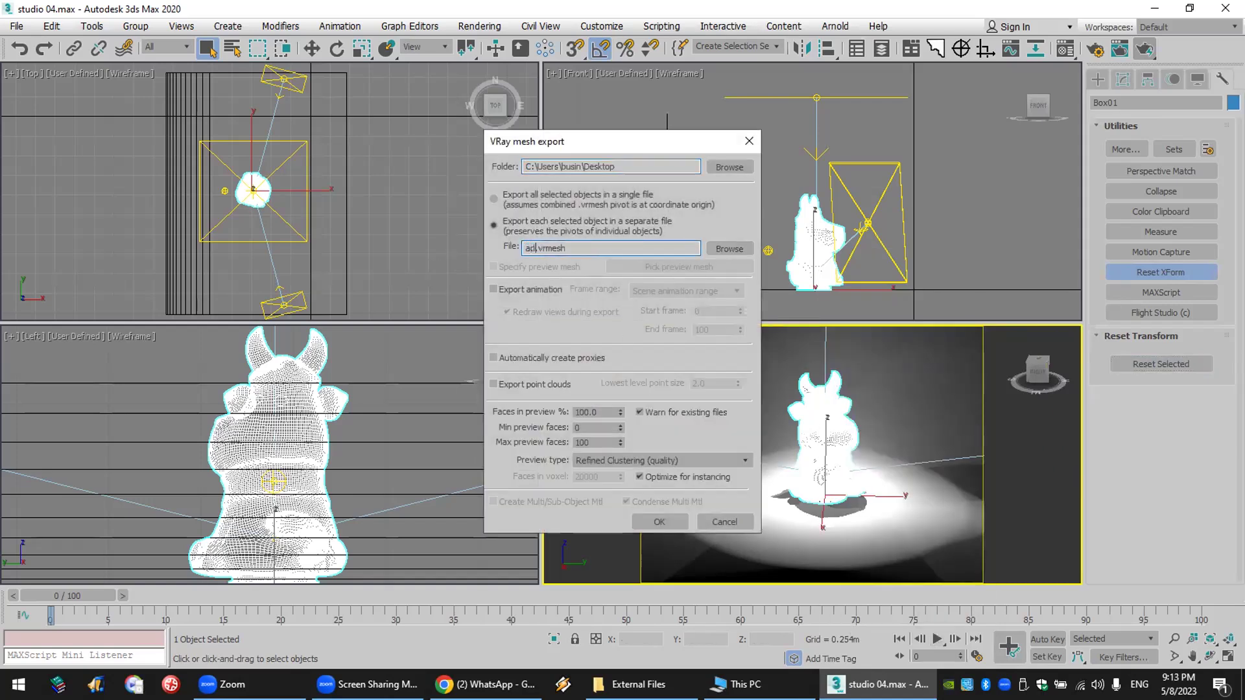
text(ol)
double_click(602, 442)
text(100)
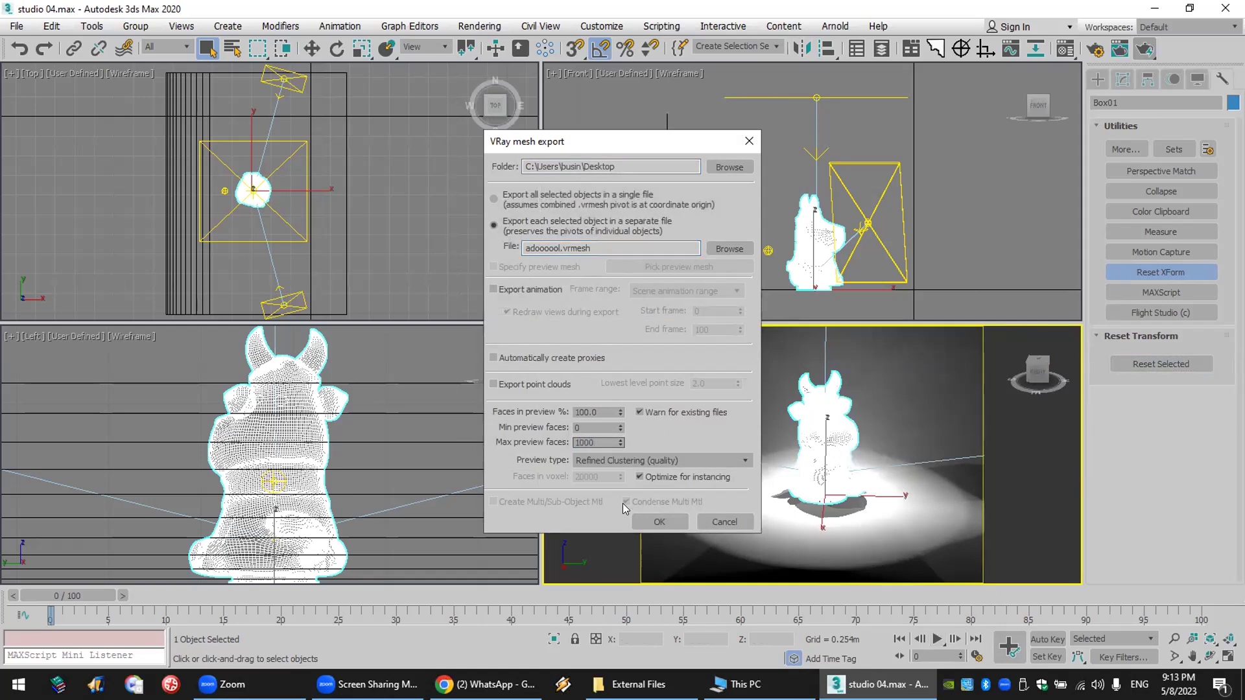
click(657, 522)
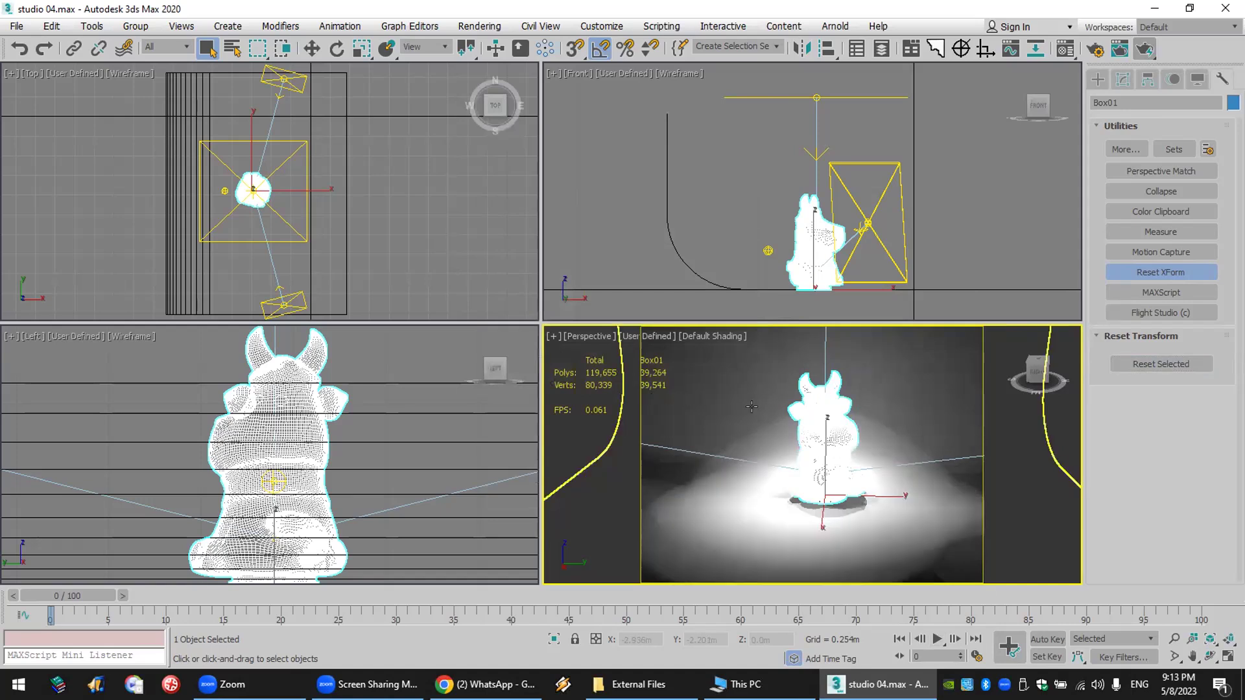
- Hide the original cow and place a VRayProxy on the studio floor that loads adoooool.vrmesh from the Desktop
right_click(802, 417)
click(836, 357)
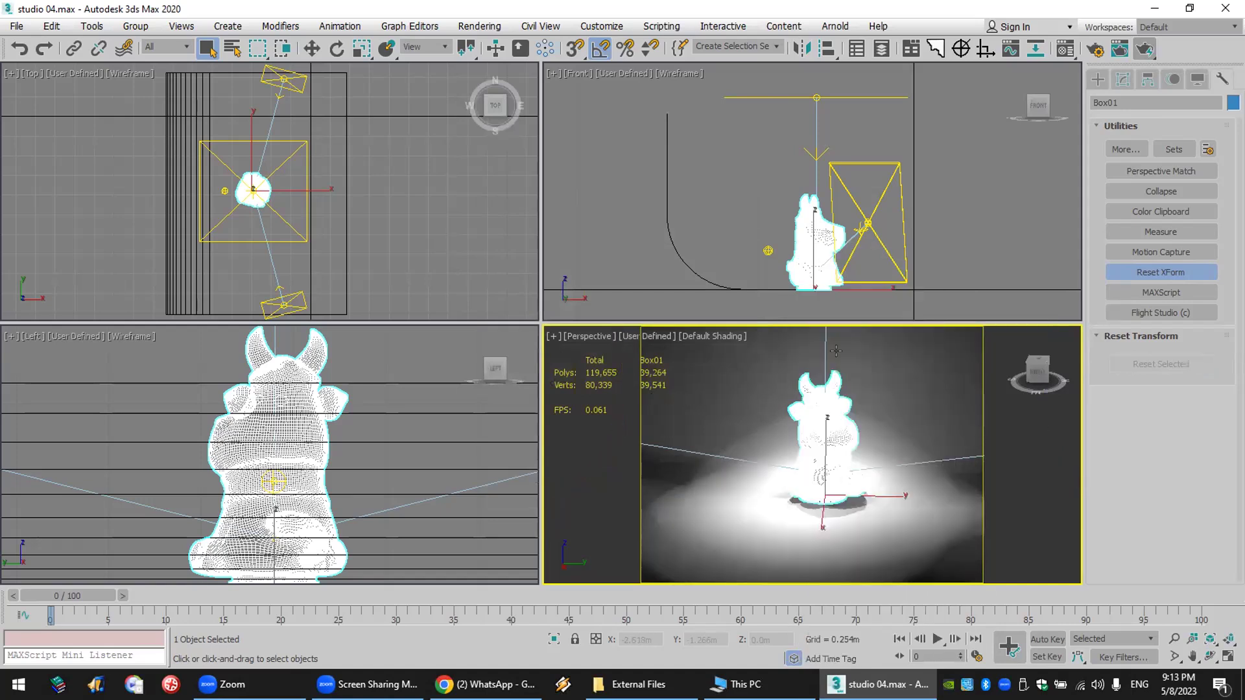
click(1098, 78)
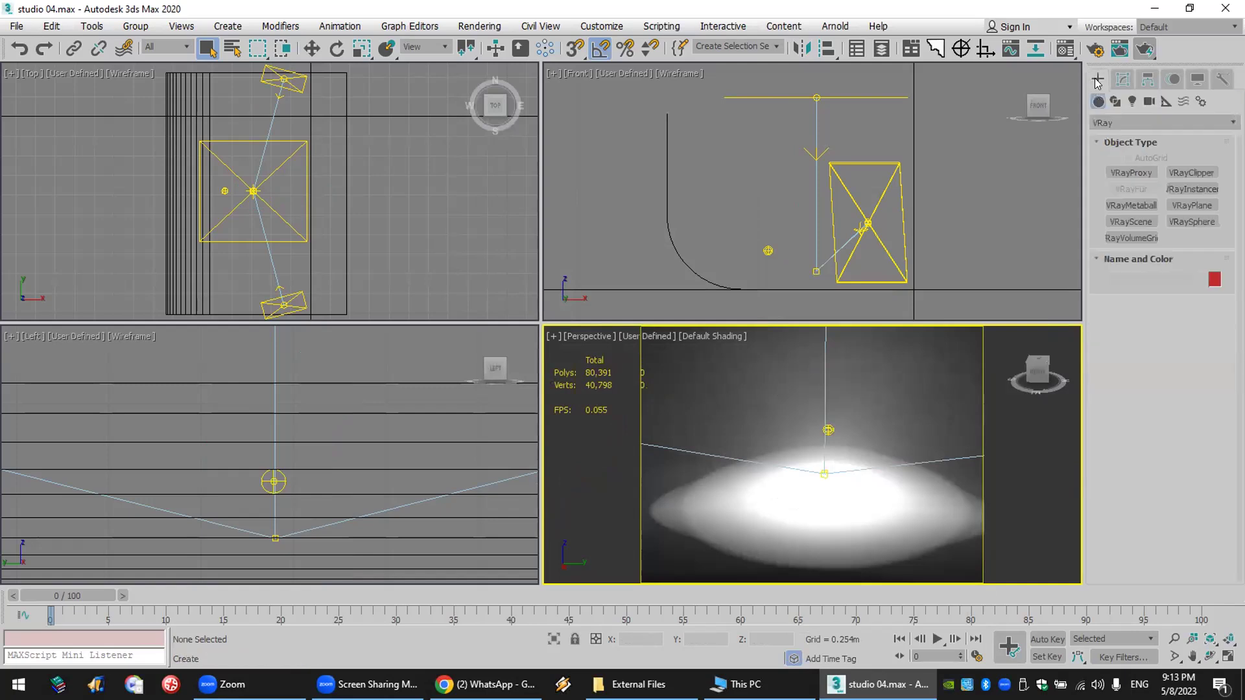
click(1127, 124)
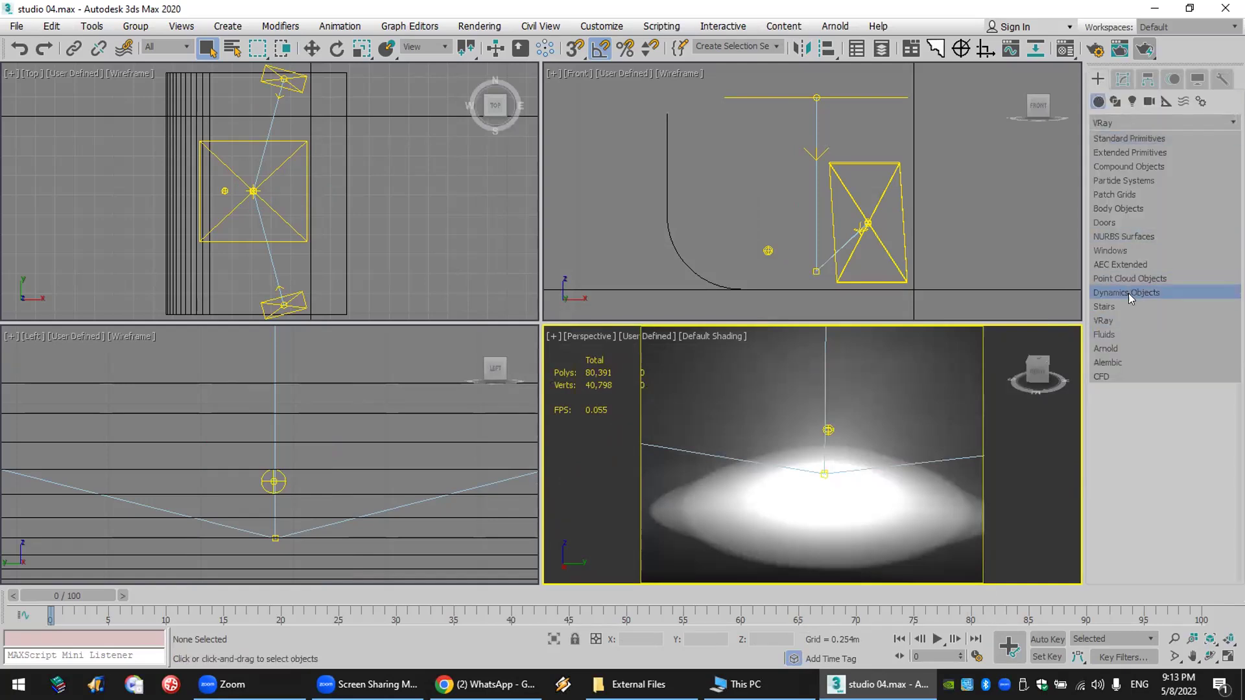
click(1136, 322)
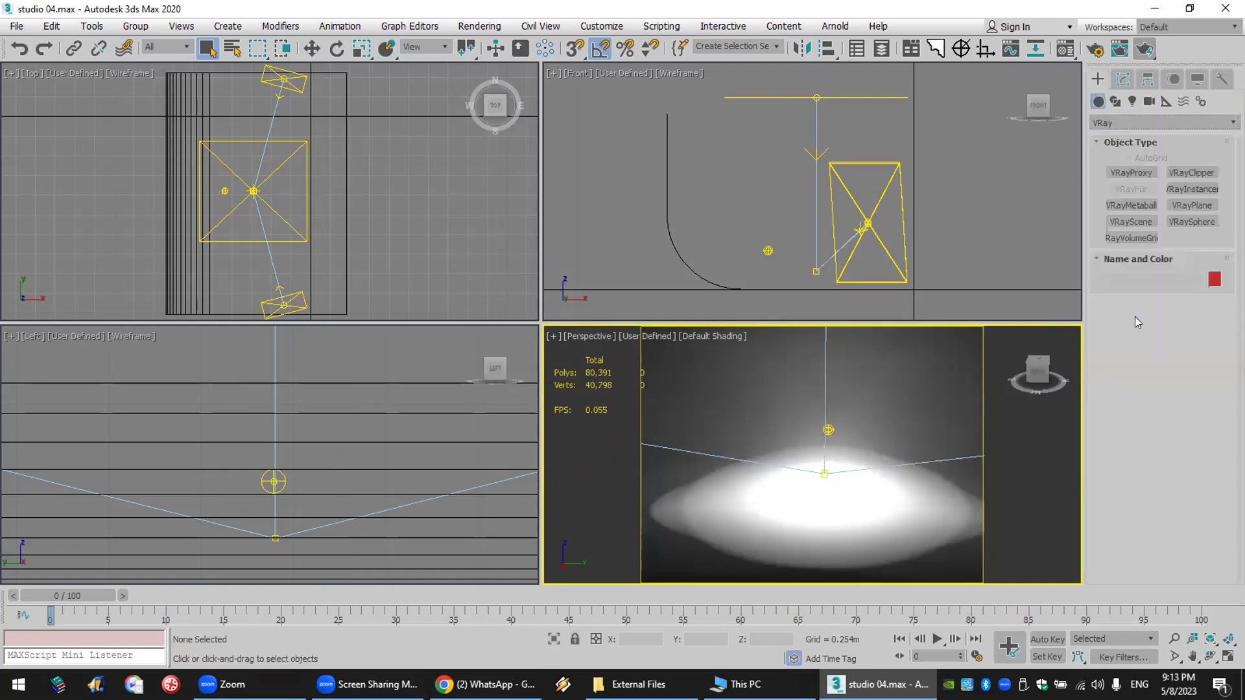
click(1141, 179)
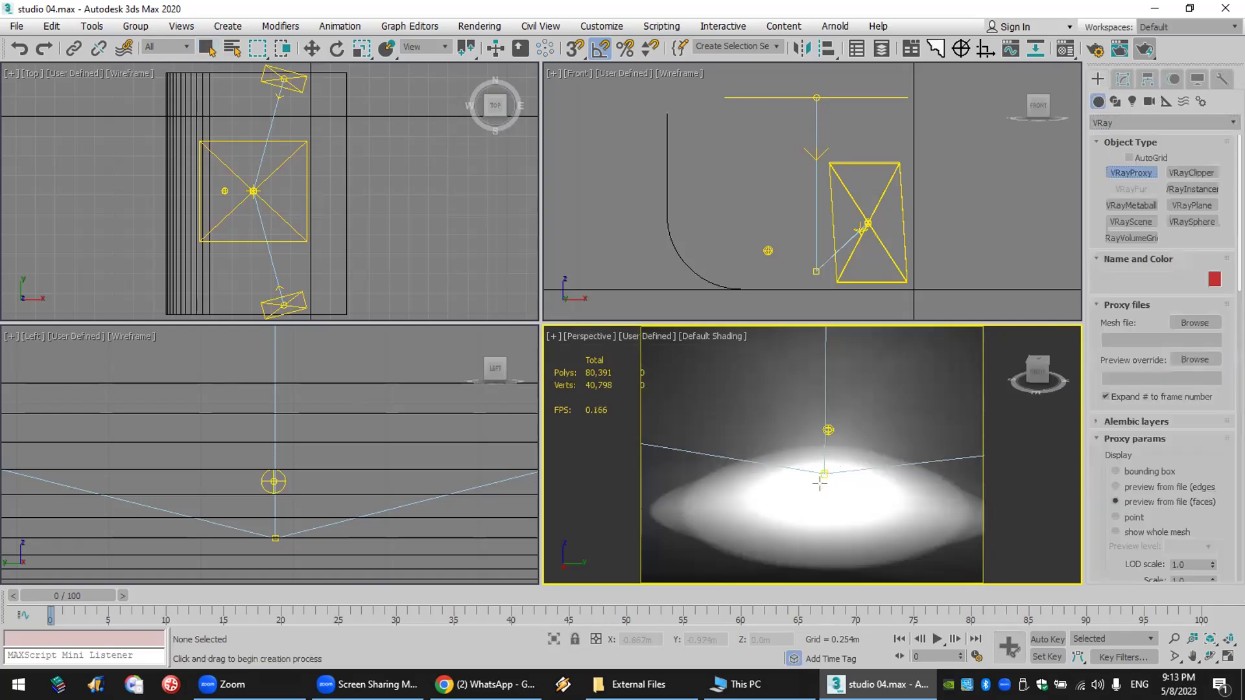
click(824, 492)
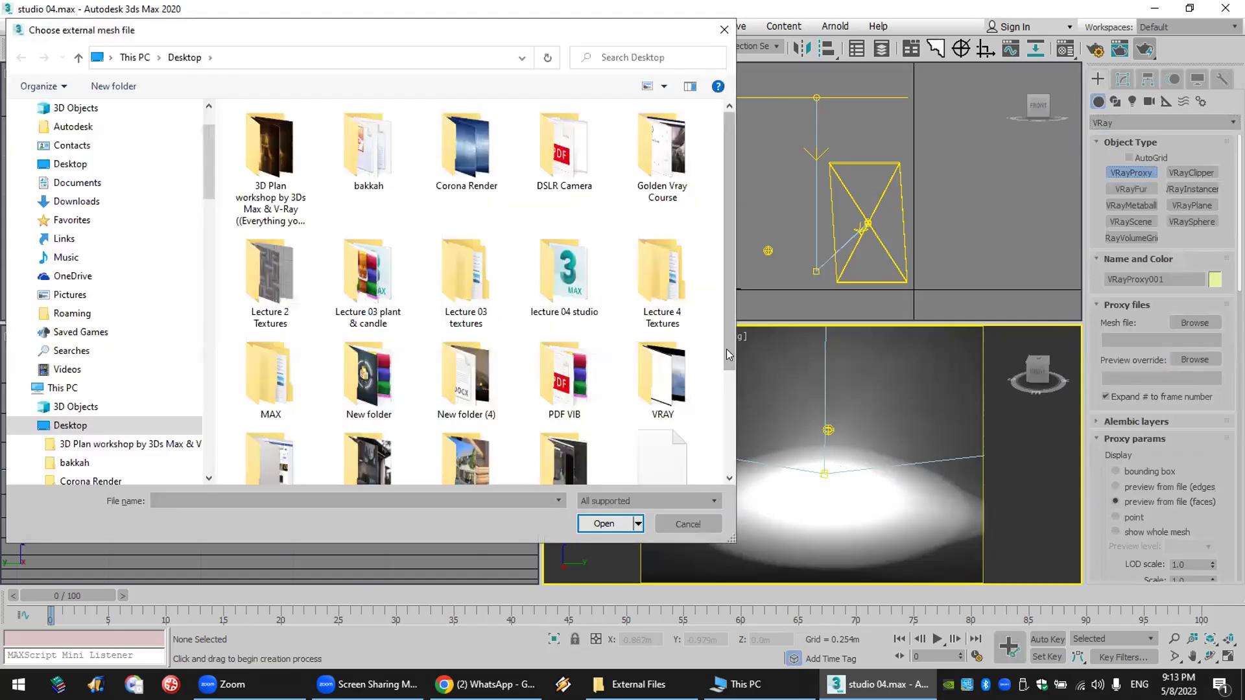
drag(729, 387, 743, 457)
double_click(274, 433)
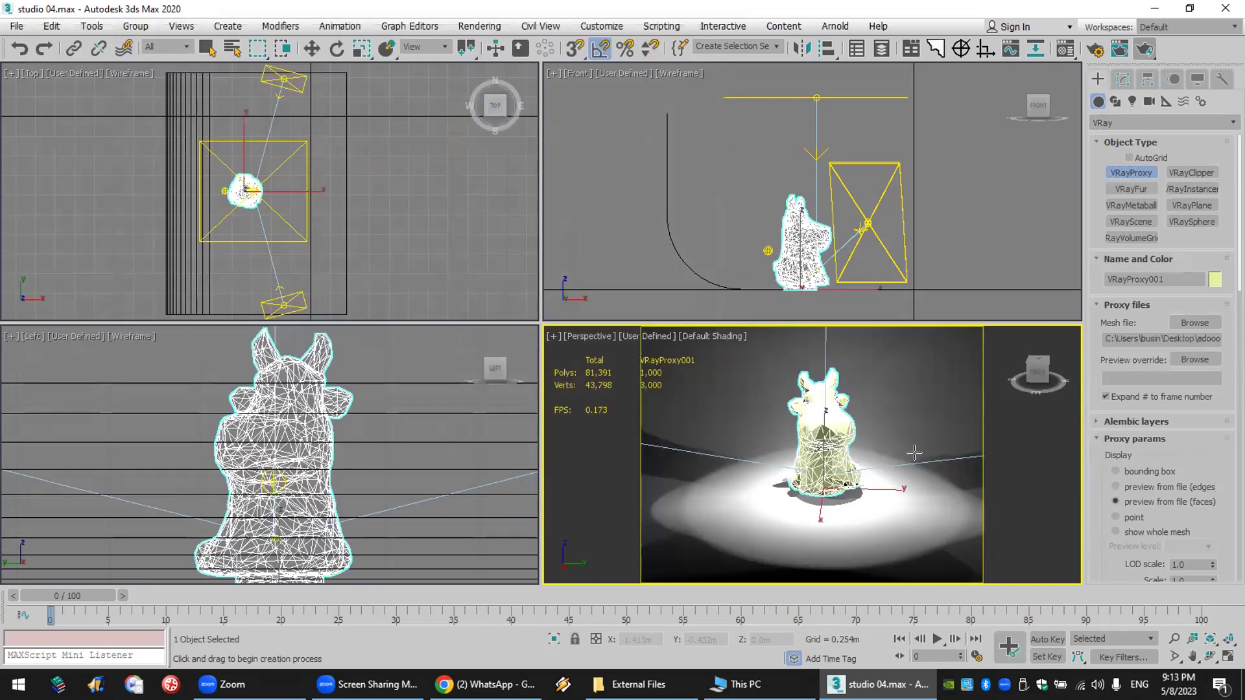
right_click(900, 433)
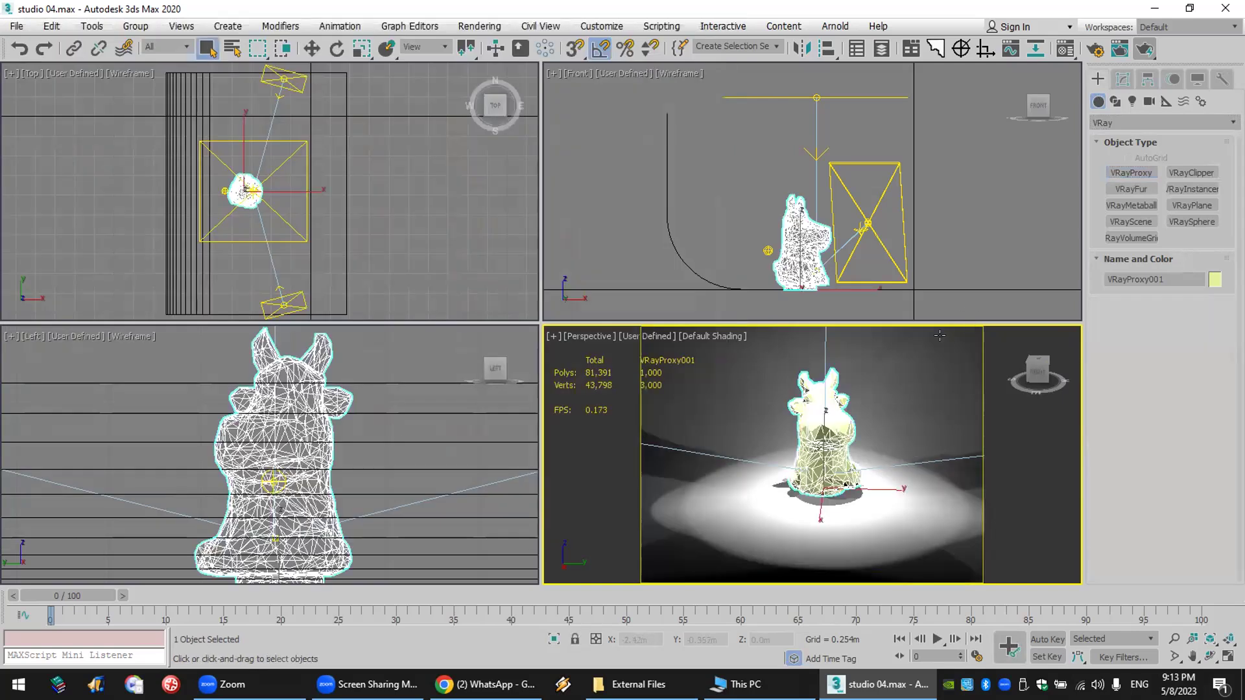
click(954, 276)
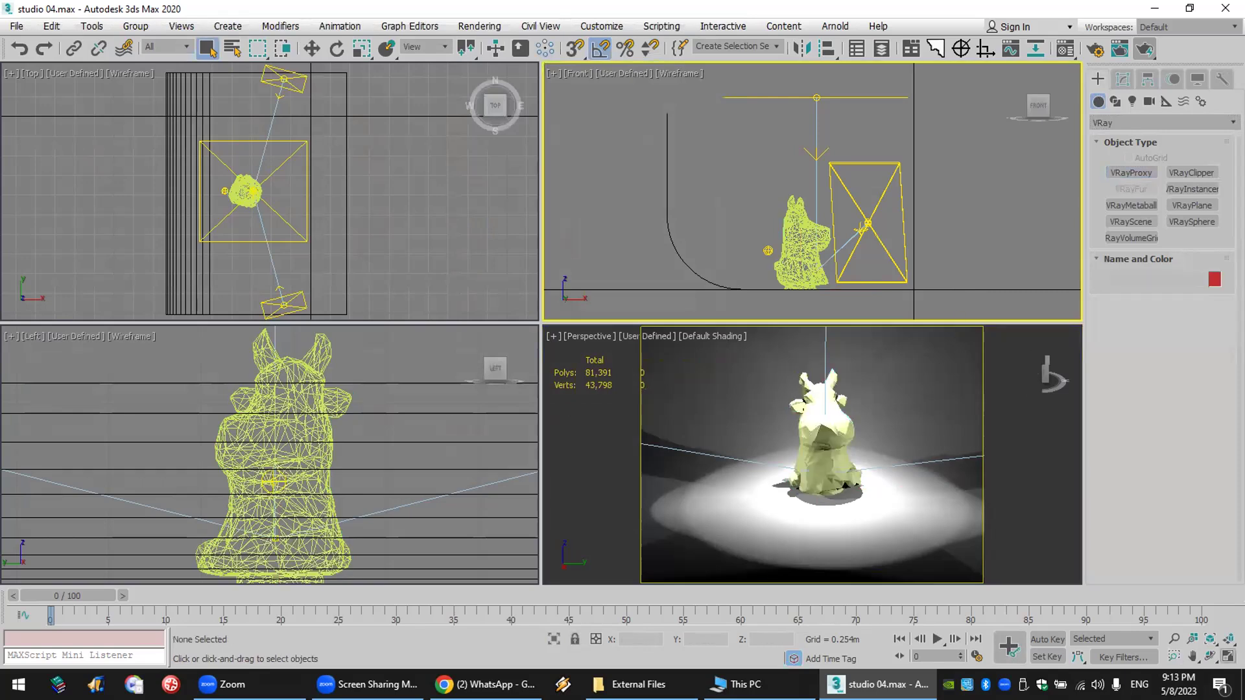
- Render the new cow proxy from the Perspective viewport, then close the frame buffer and cancel the render
key(alt+w)
key(alt+w)
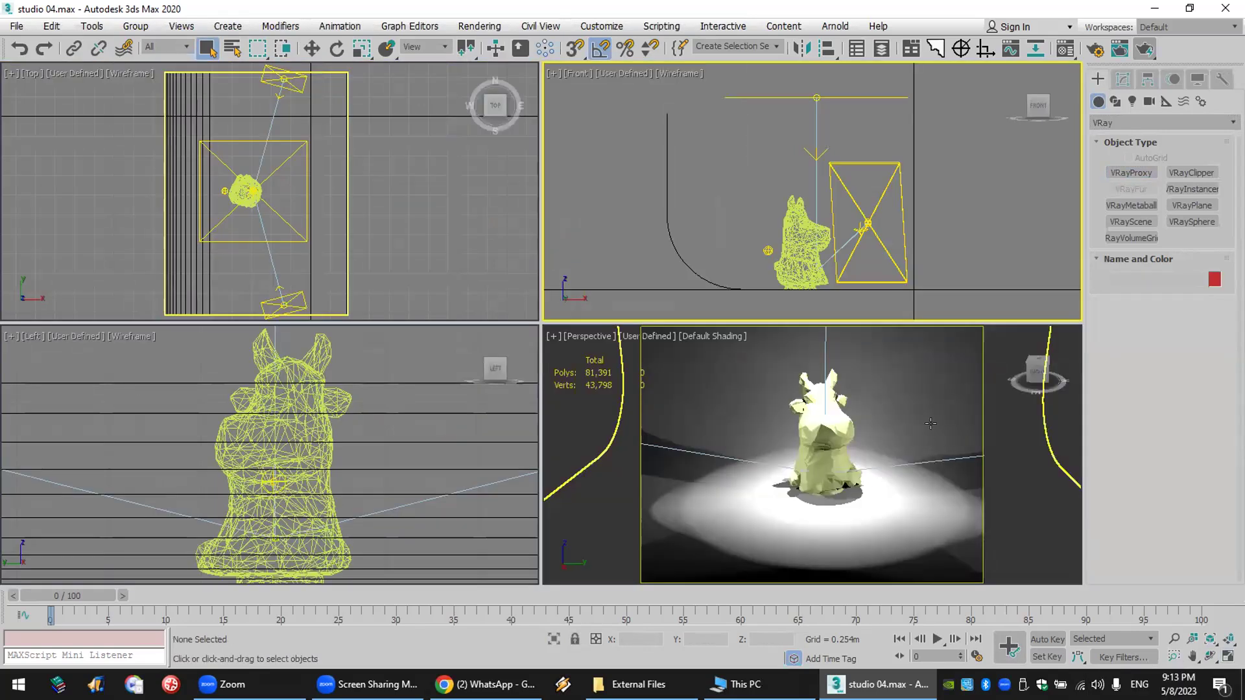
click(875, 410)
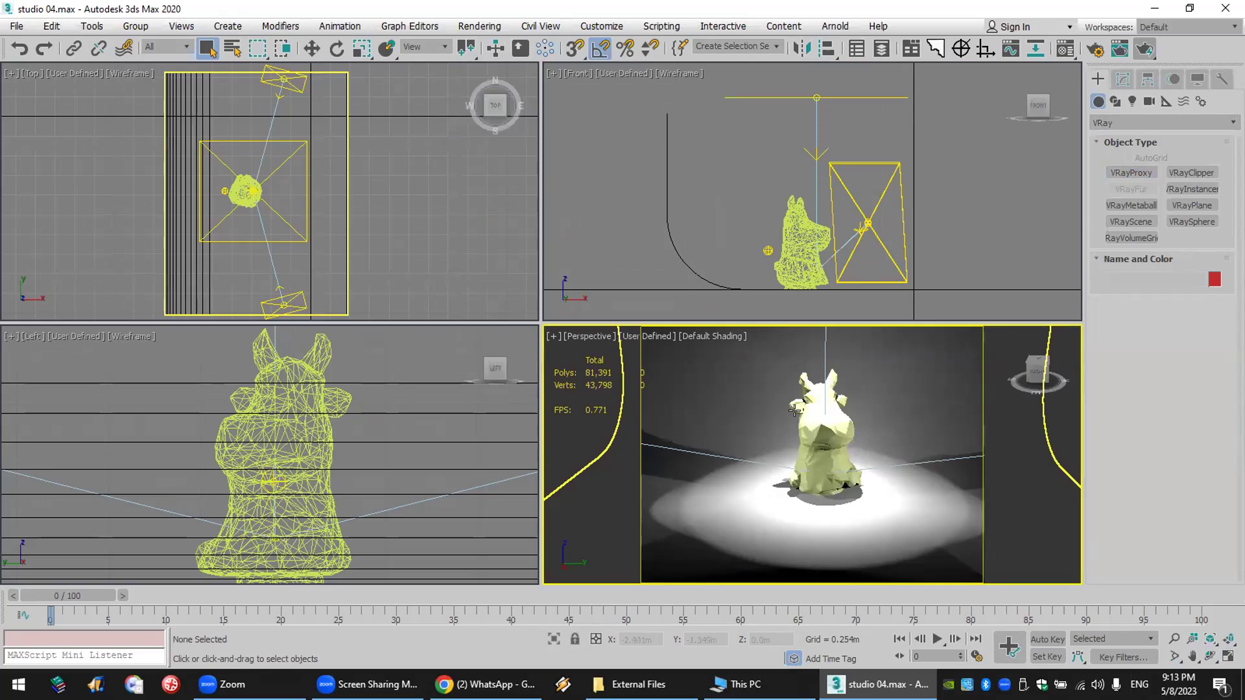
click(1146, 50)
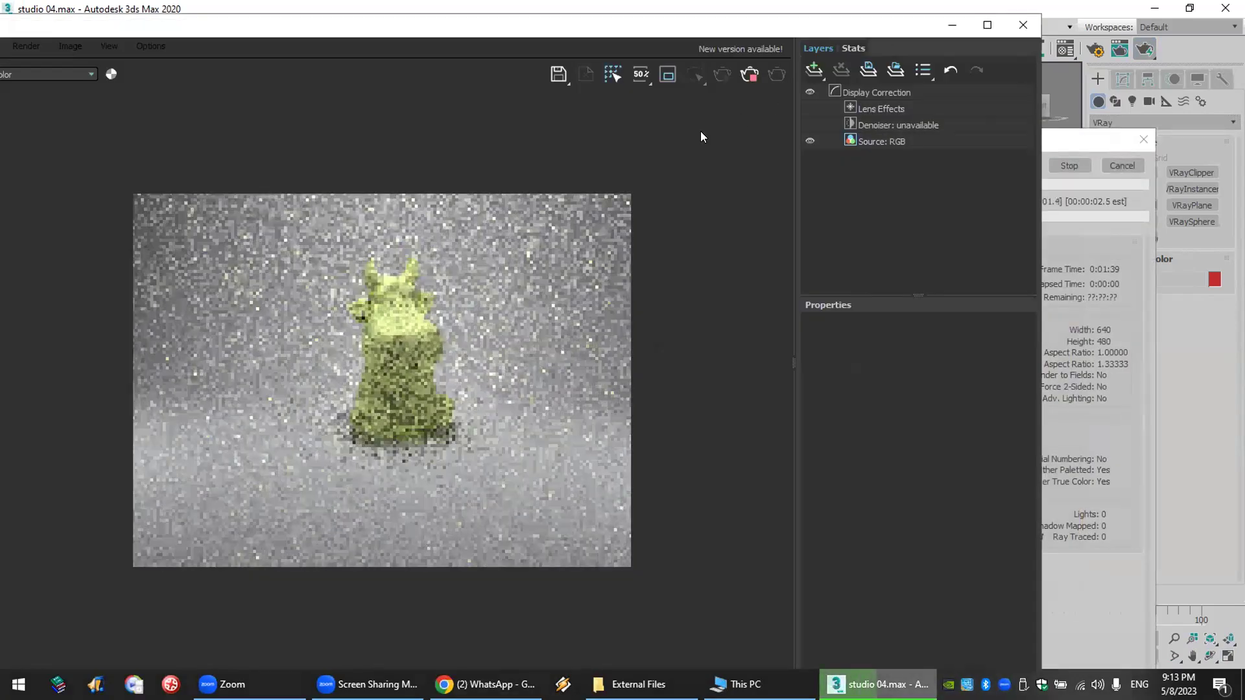
scroll(402, 317, up, 3)
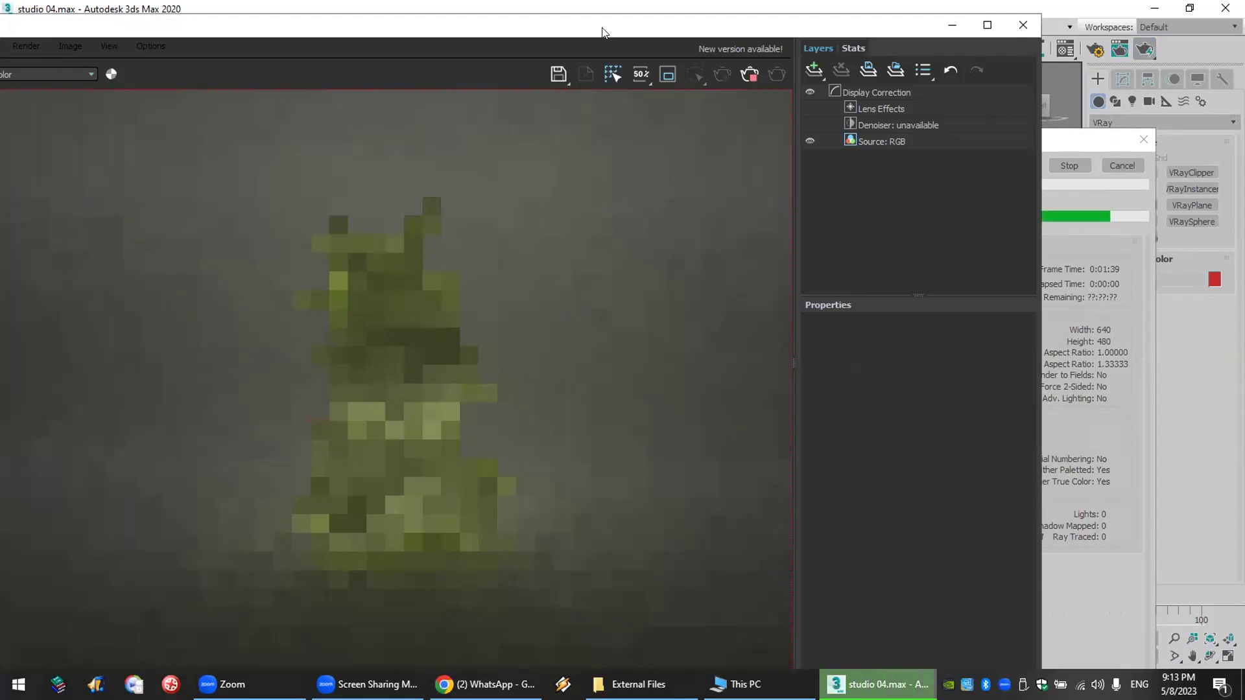
drag(602, 33, 629, 457)
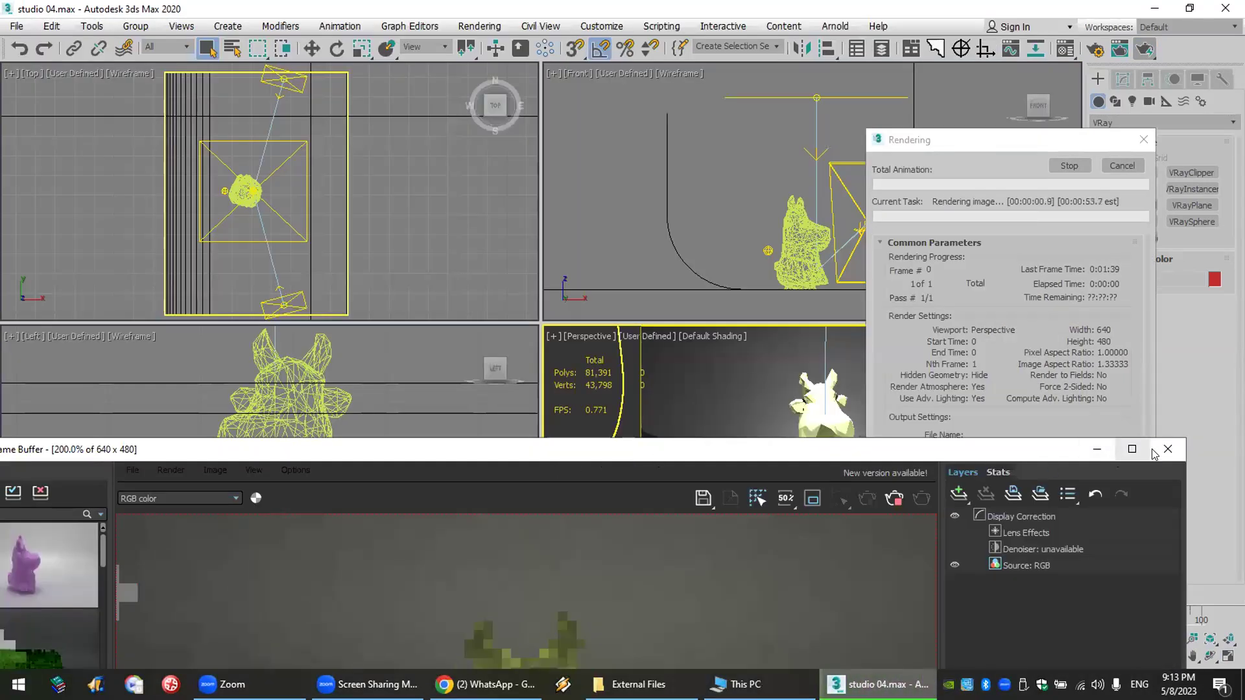
click(1153, 450)
click(1114, 164)
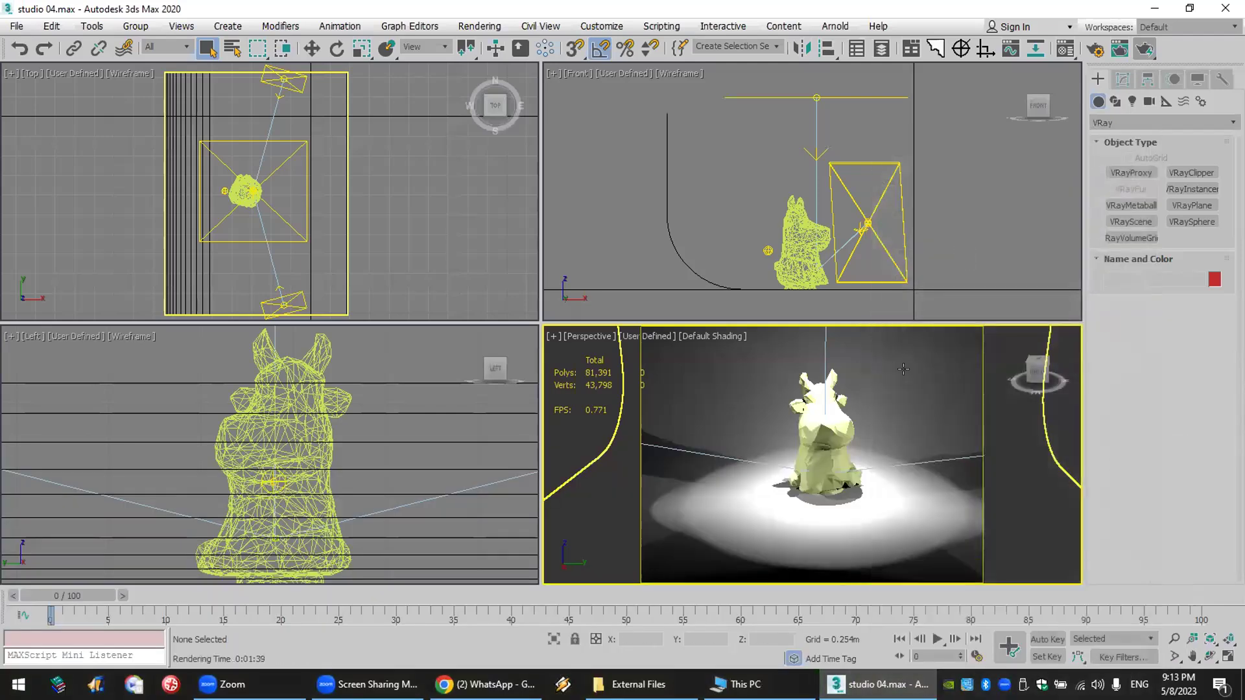
- Select the cow proxy in the Perspective viewport and start another V-Ray render
click(827, 420)
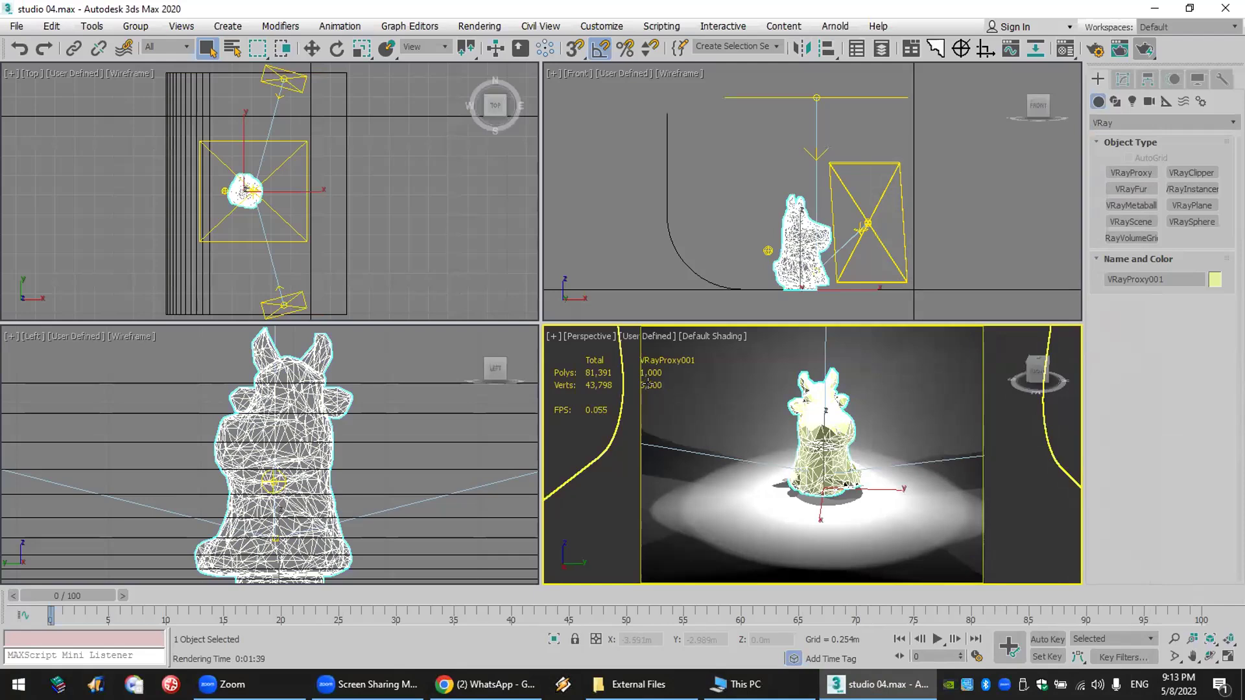
click(1144, 49)
drag(812, 453, 912, 24)
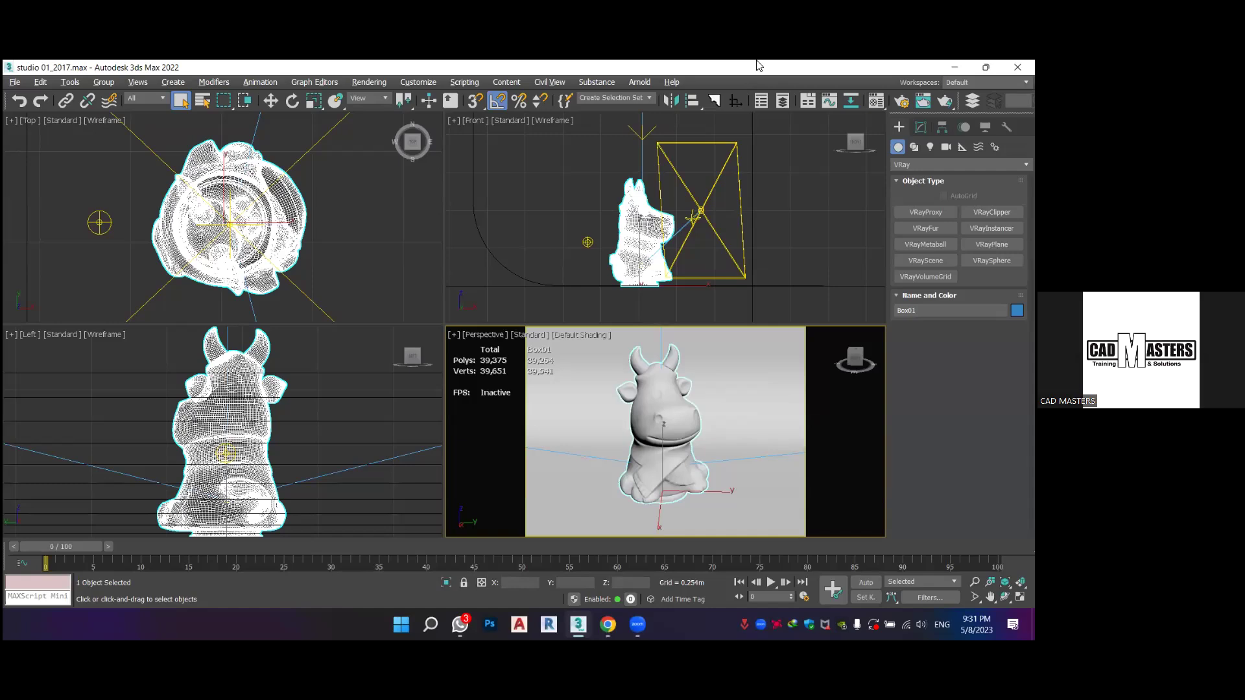
- Select the cow in the studio 01_2017 scene and check its context commands for V-Ray mesh export
click(671, 409)
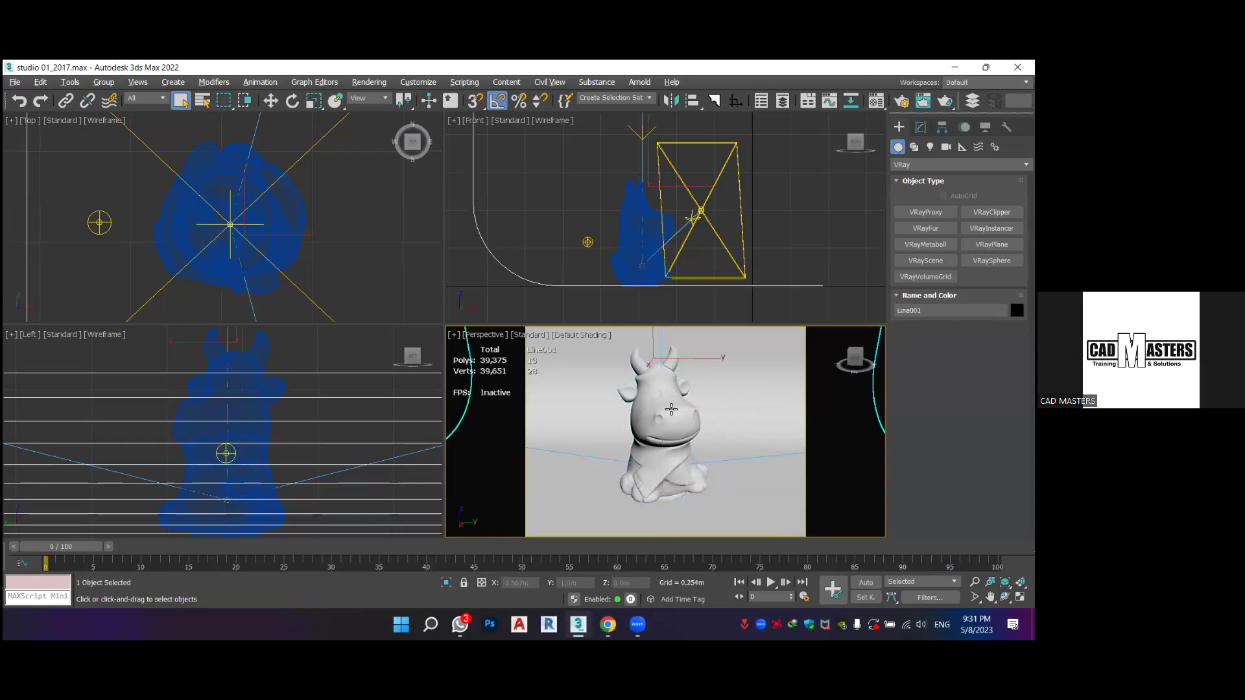
right_click(671, 409)
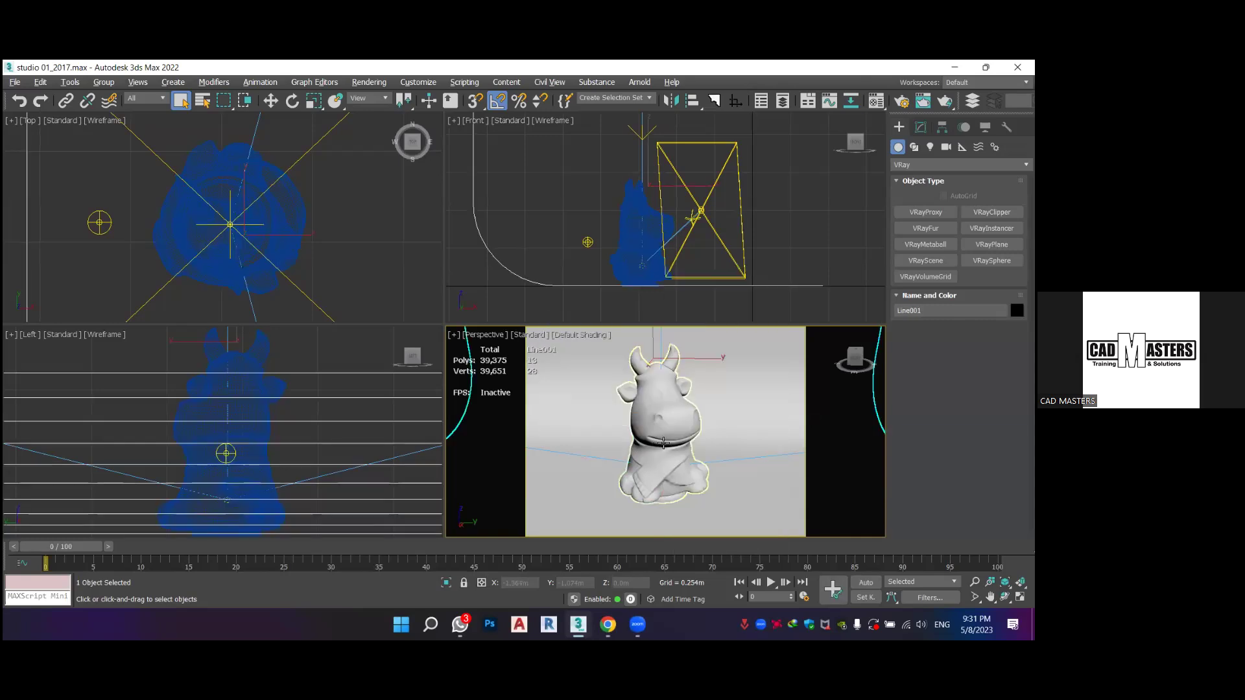
click(671, 431)
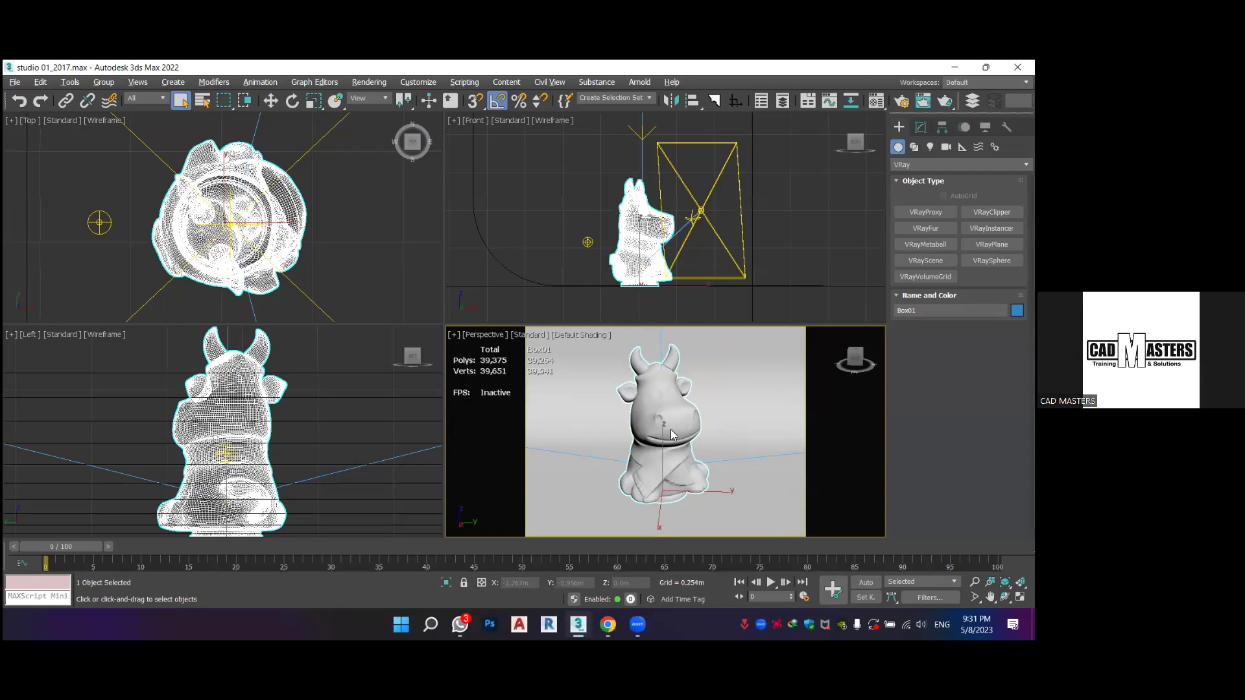
right_click(671, 431)
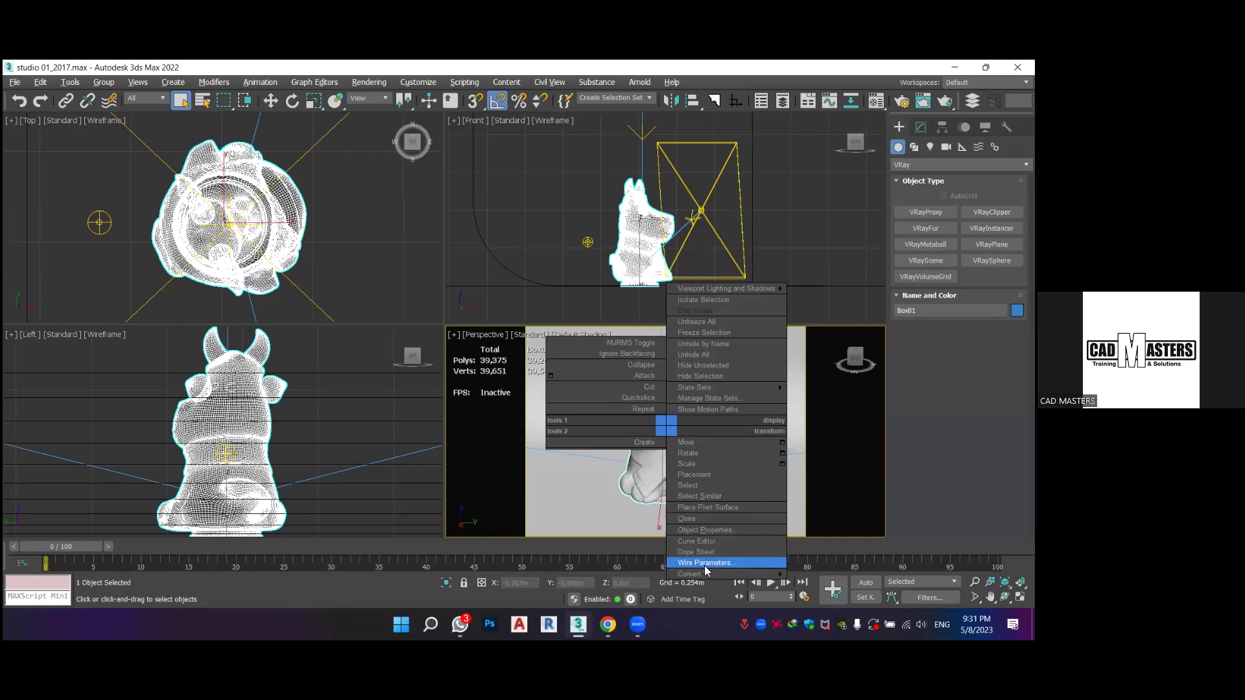
mouse_move(706, 573)
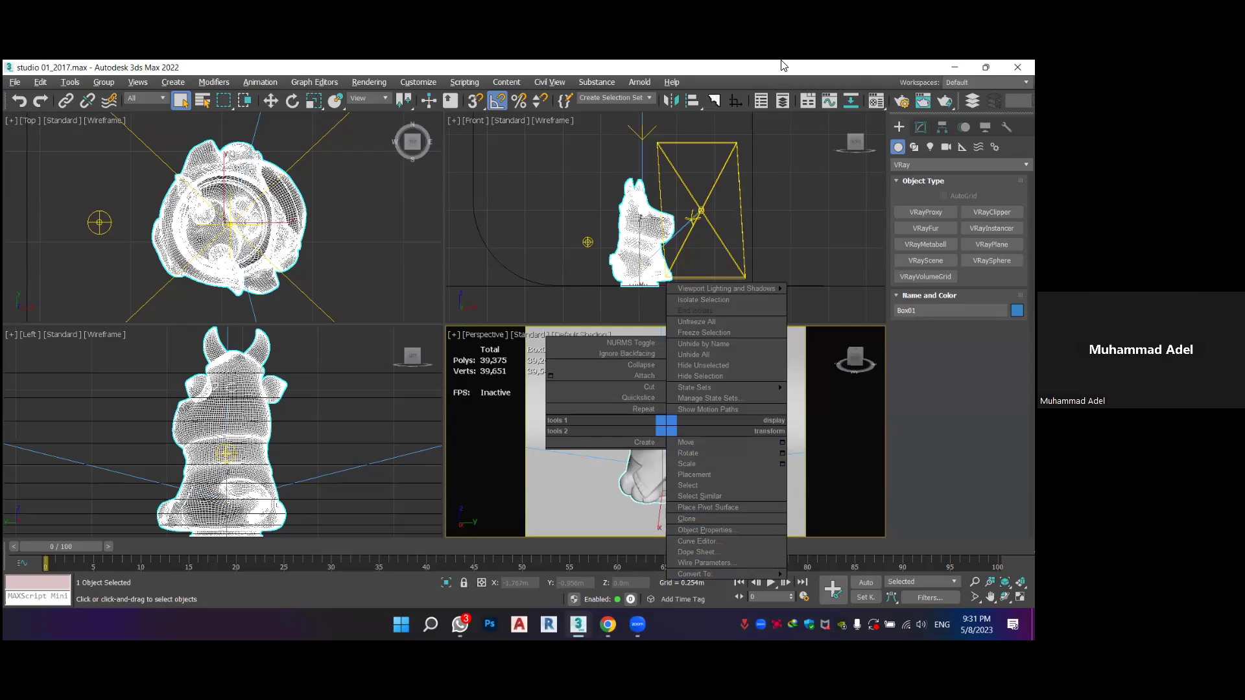
click(622, 74)
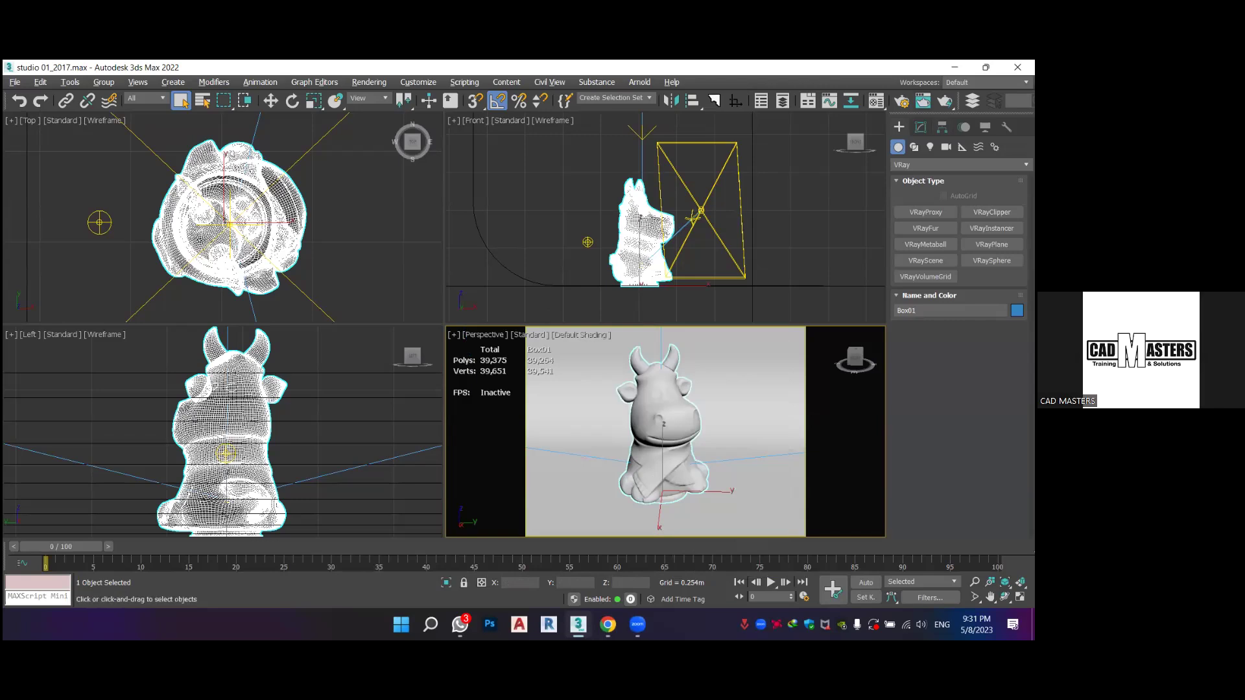
- Open the toolbar customization settings and search the Main UI commands for the mesh export action
right_click(933, 116)
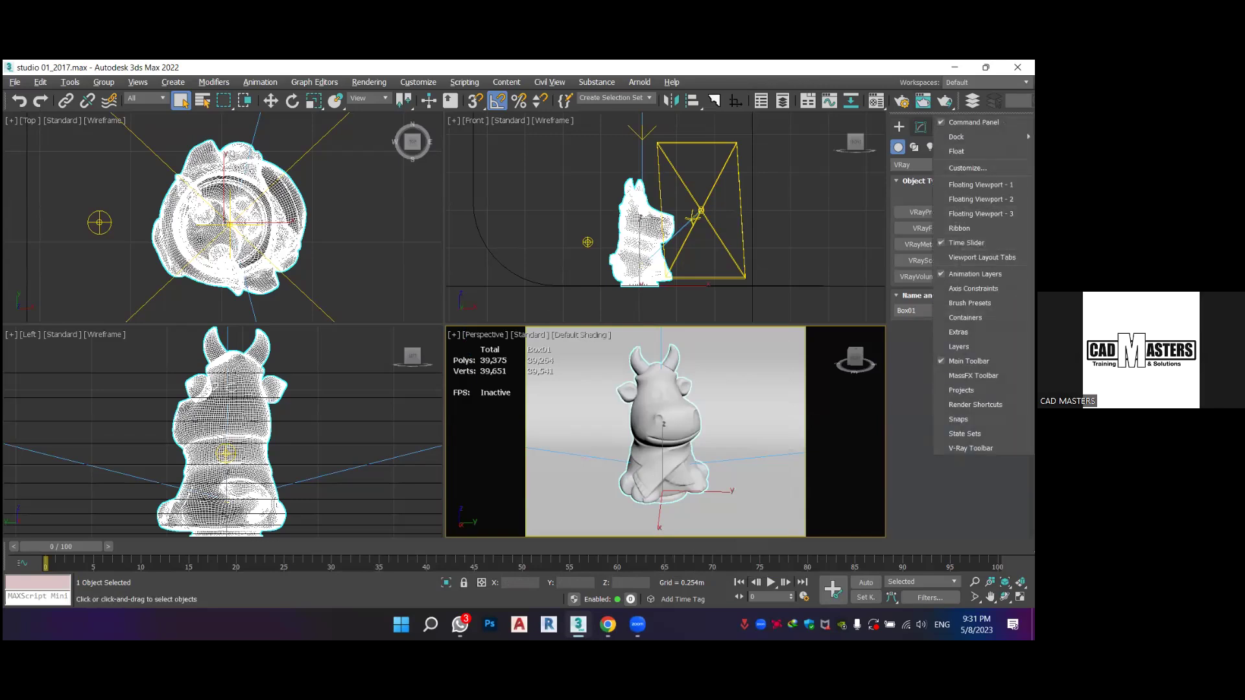
click(967, 168)
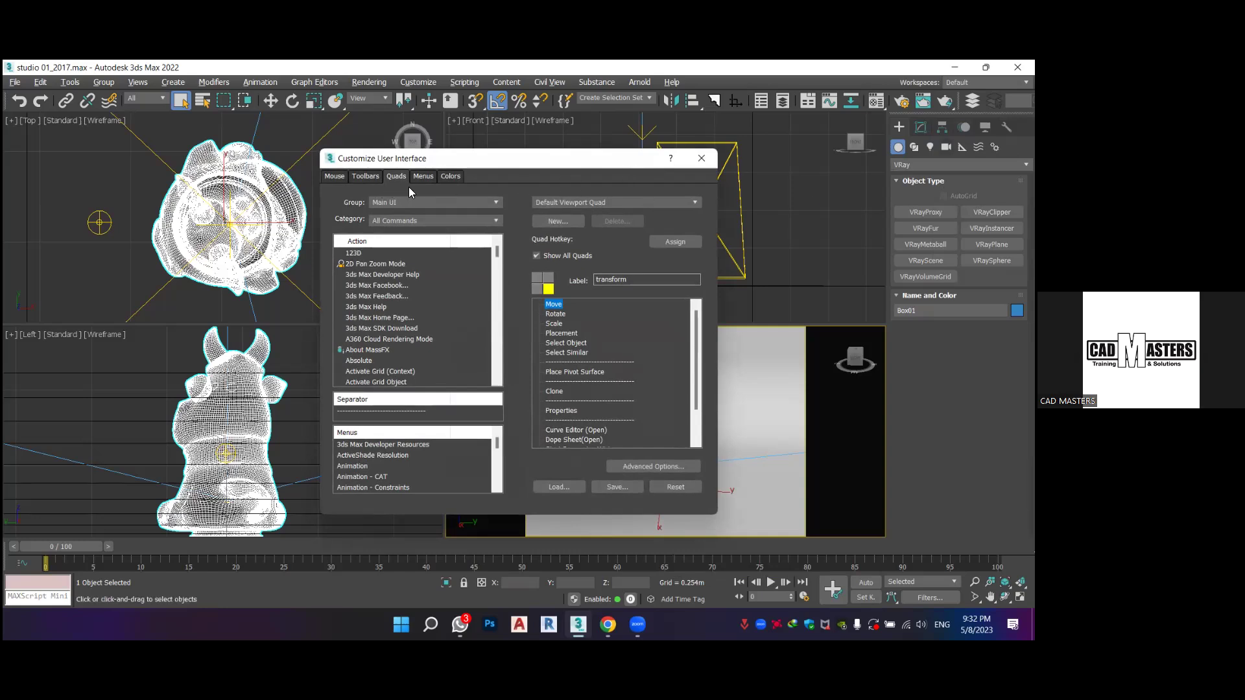
click(366, 177)
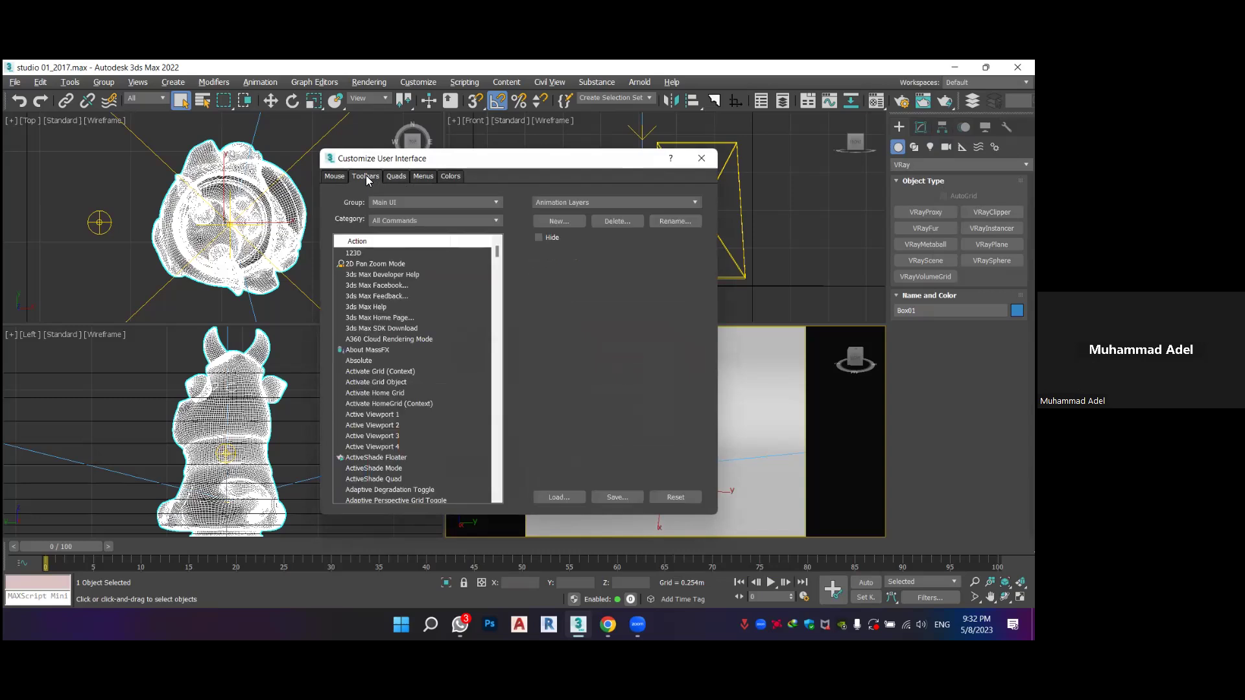
click(359, 317)
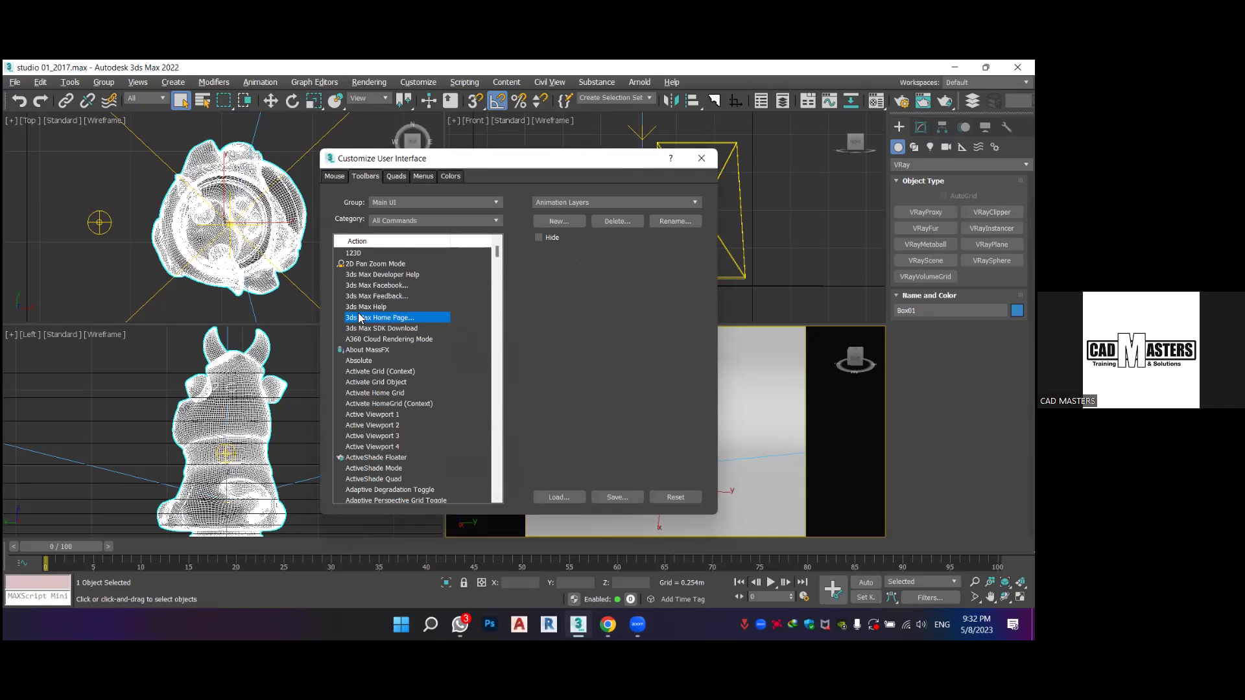
text(mesh)
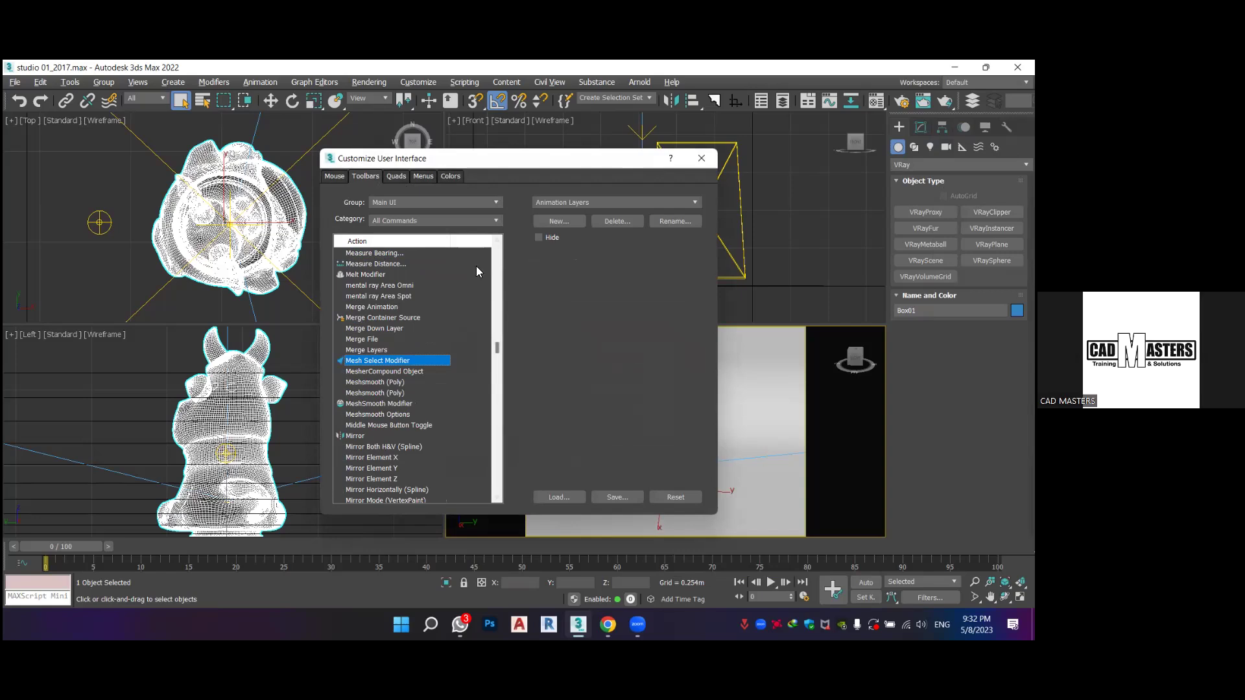
text(ex)
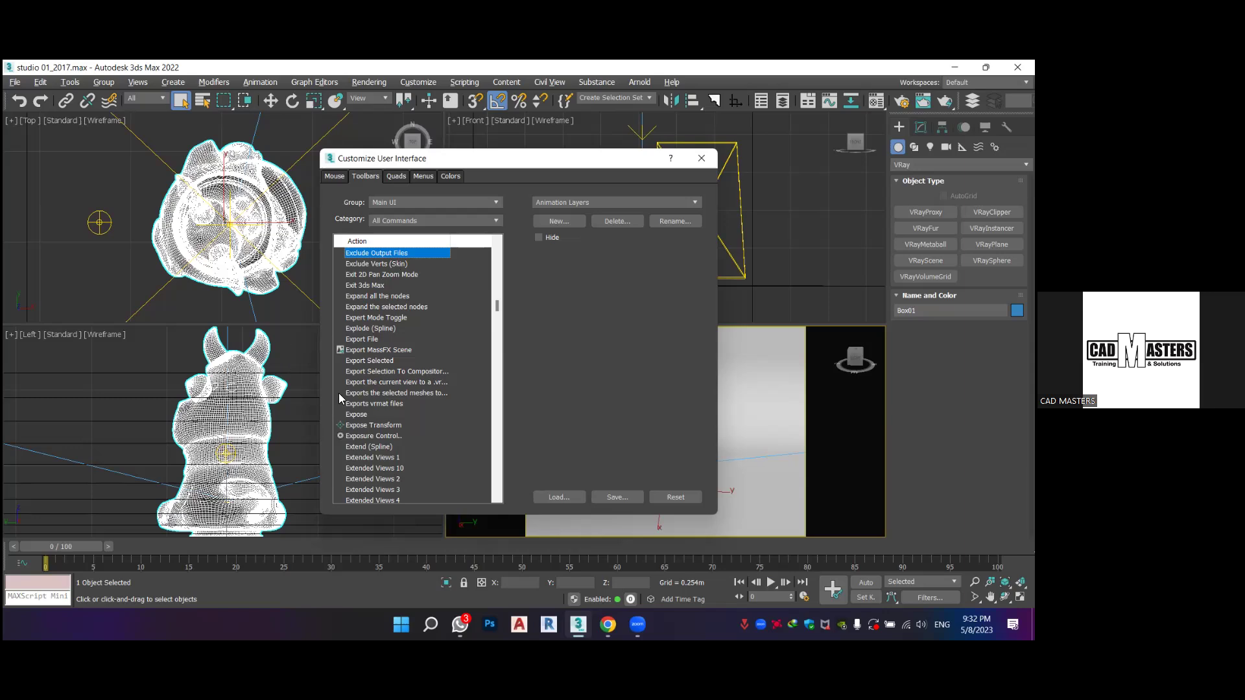
- Add the "Exports the selected meshes to..." action to the main toolbar, close the customization dialog, and run the new command
click(393, 394)
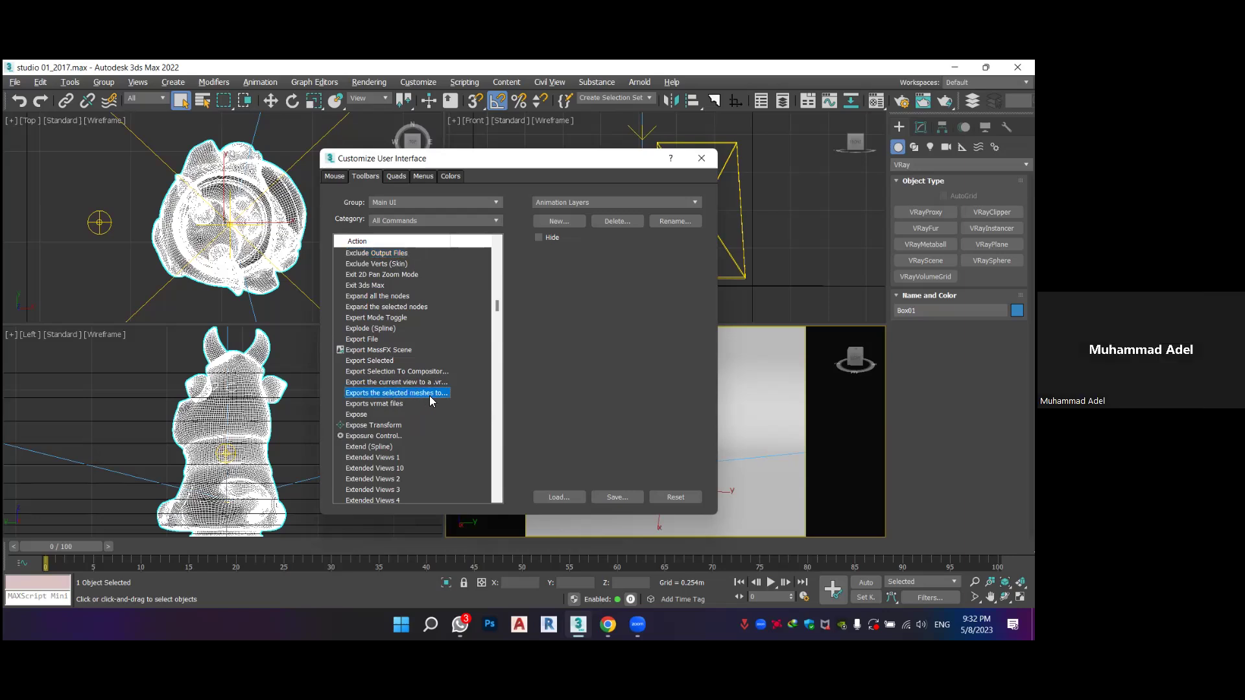
drag(794, 103, 796, 103)
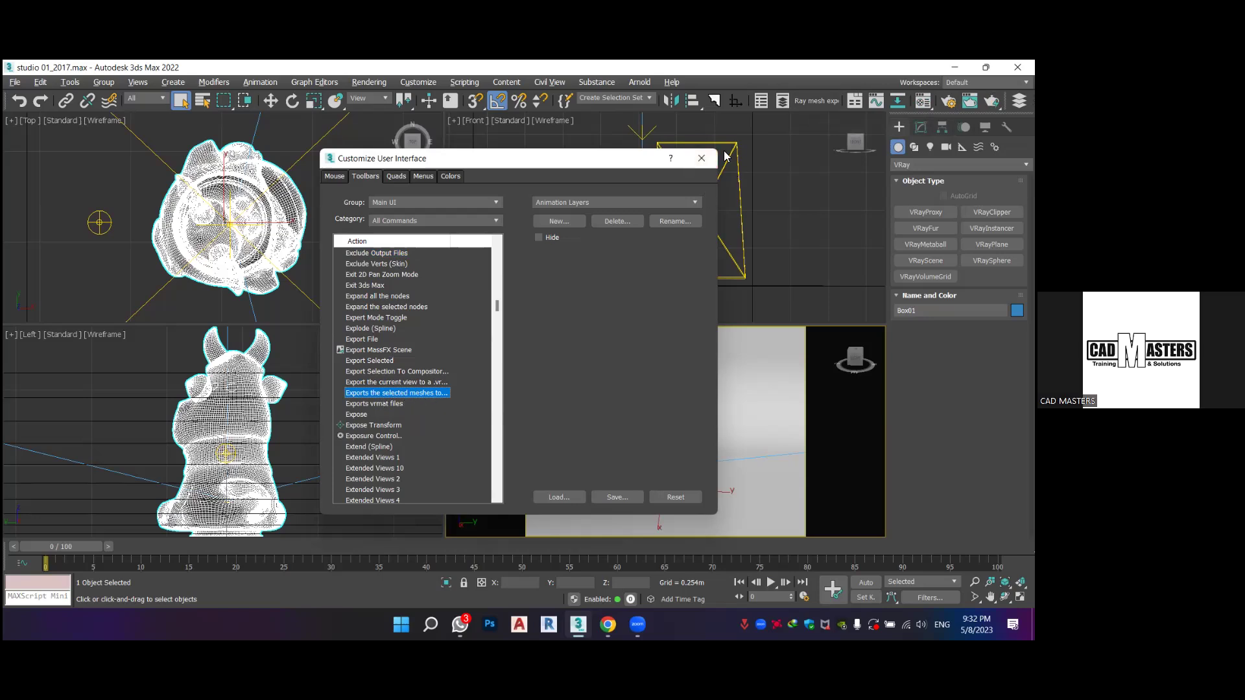
click(700, 159)
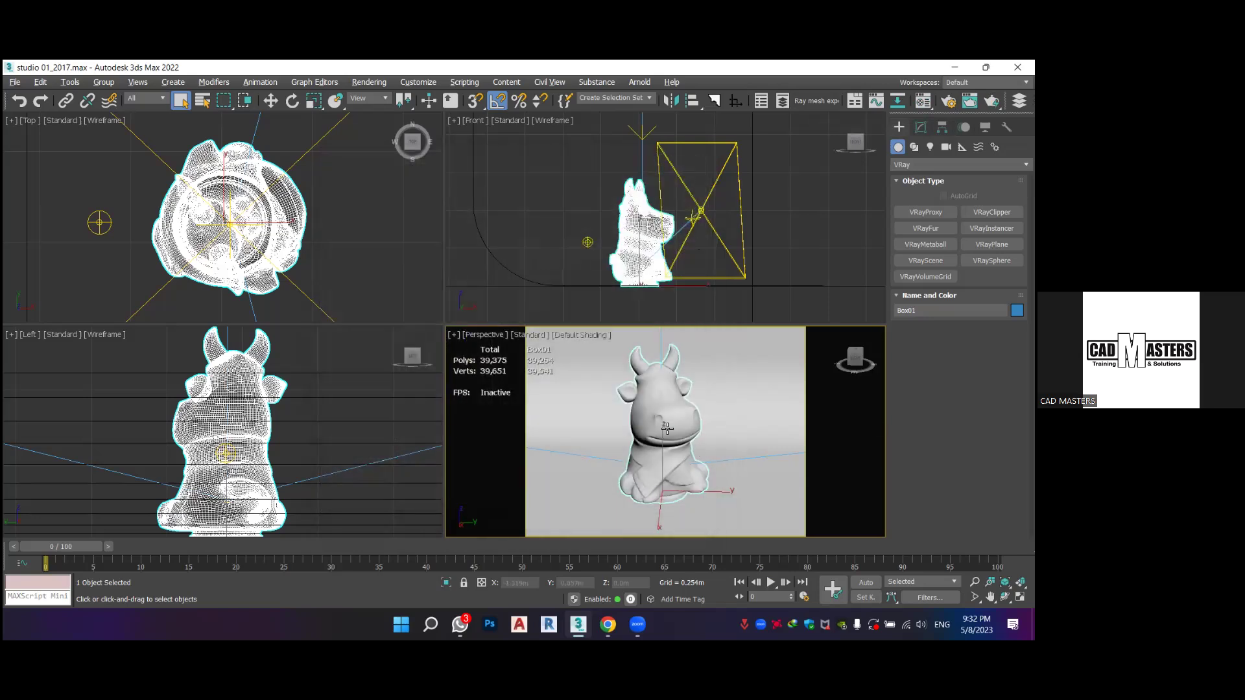
click(817, 101)
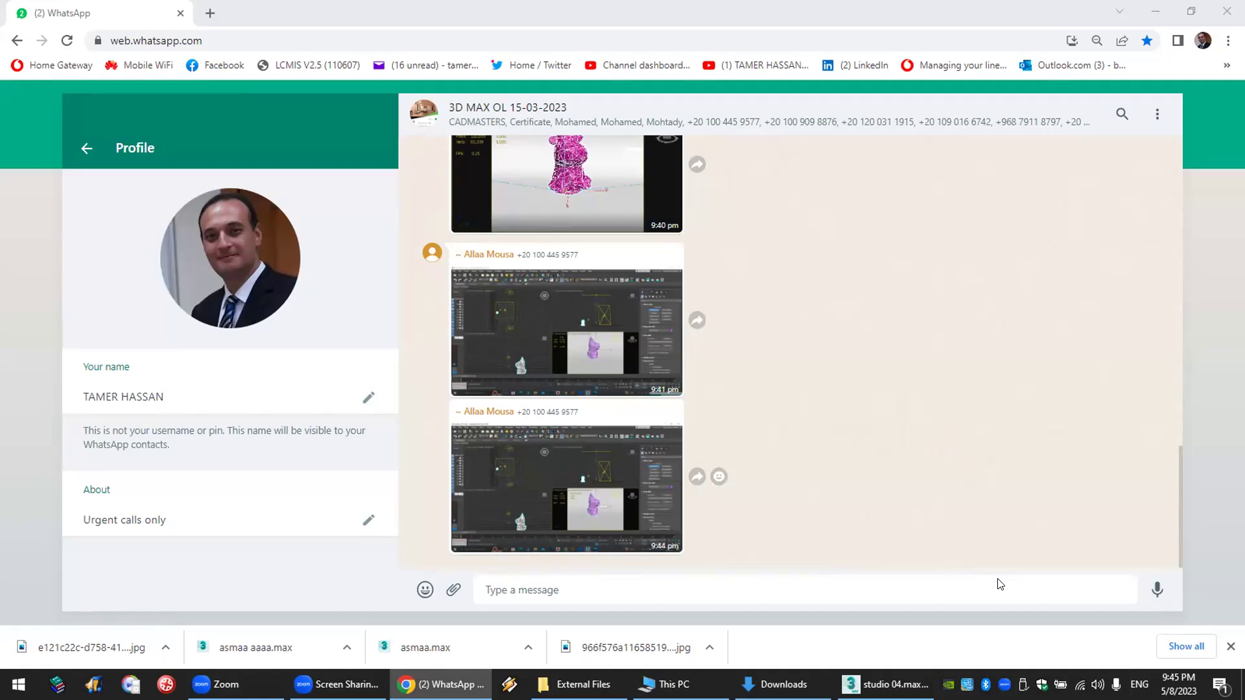
- Switch to the 3ds Max window with the studio 04 scene and browse for a scene file in the External Files folder
click(888, 684)
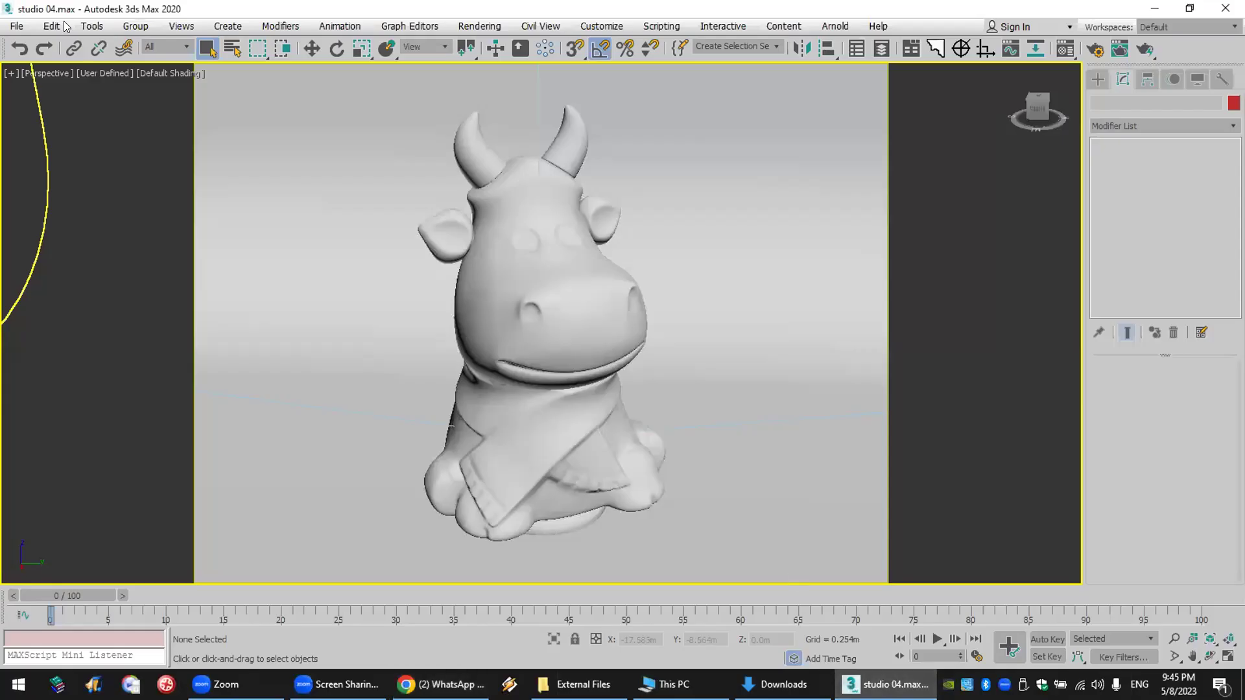
click(16, 26)
mouse_move(40, 107)
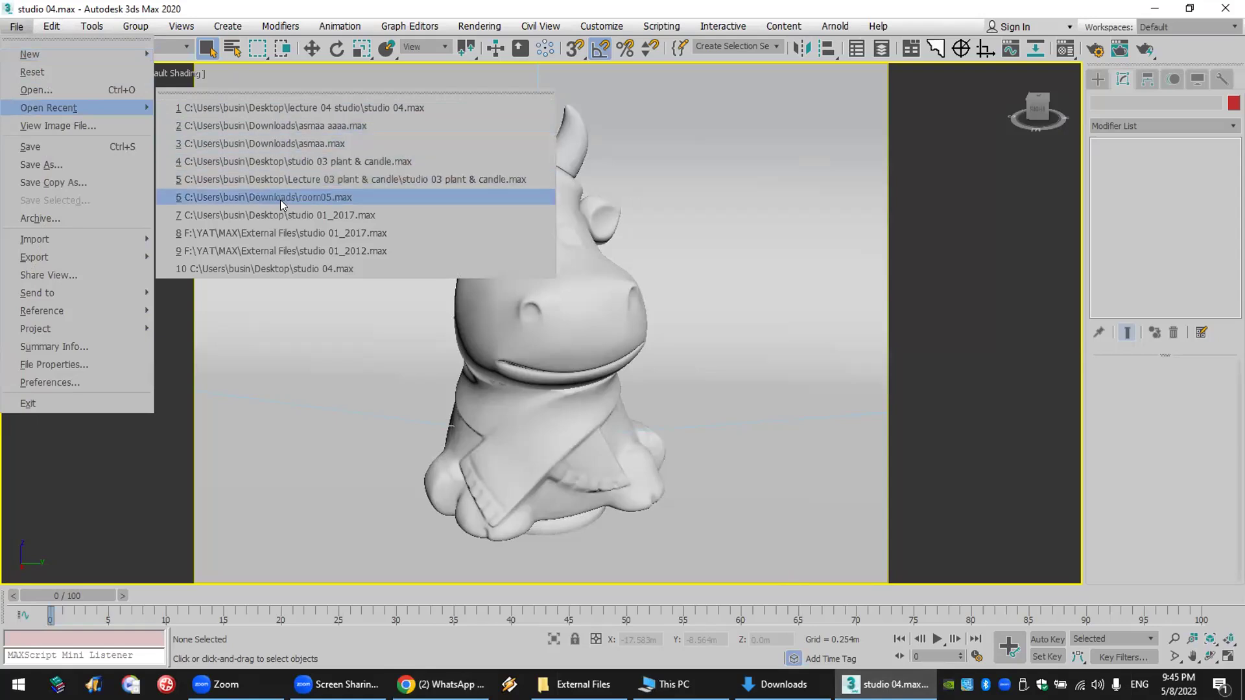
click(82, 89)
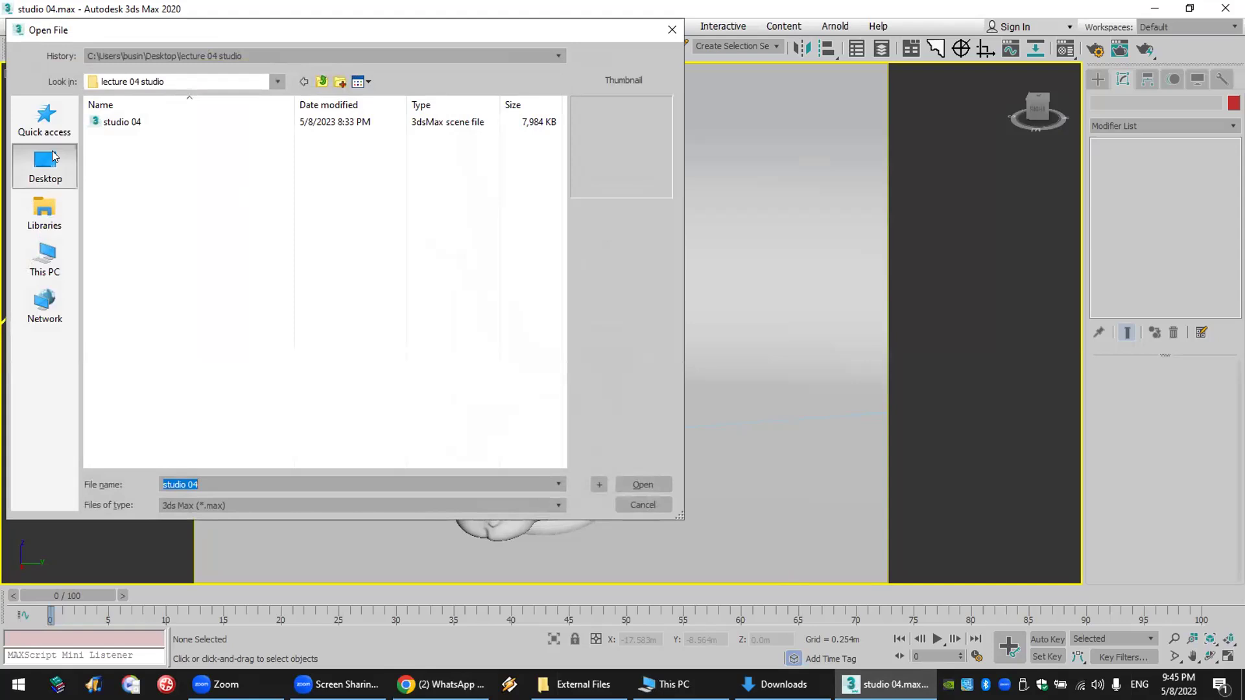
click(53, 156)
scroll(324, 363, down, 3)
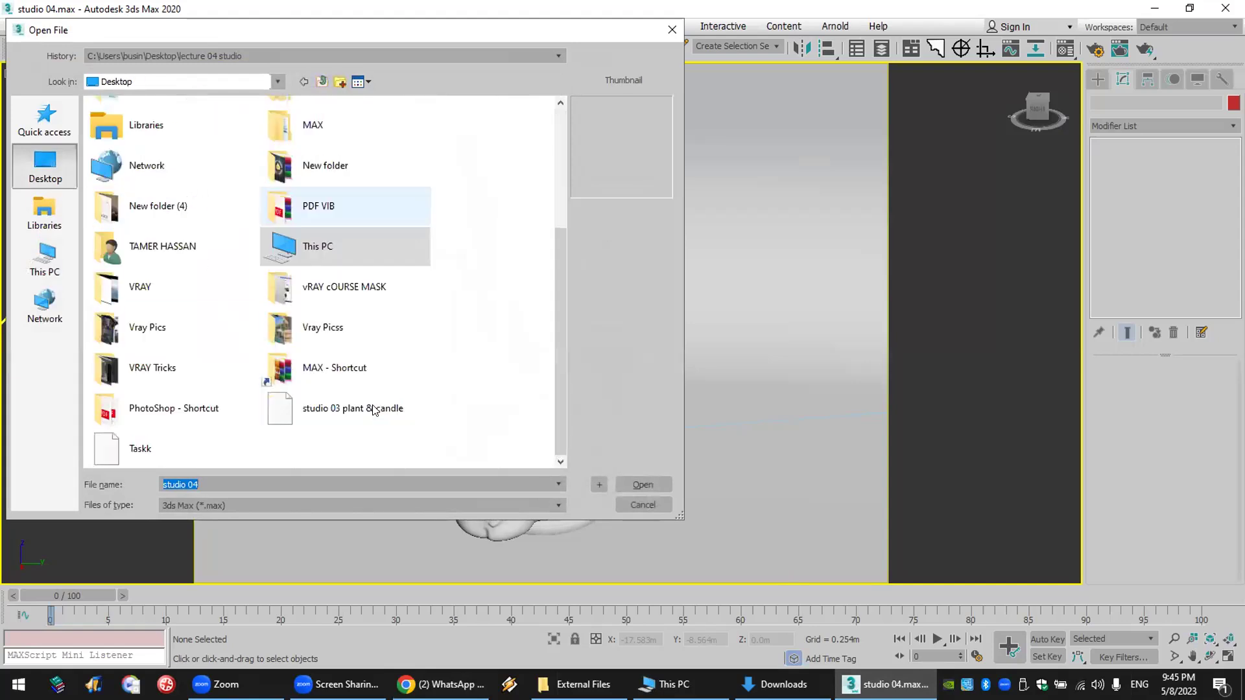
click(279, 415)
click(187, 440)
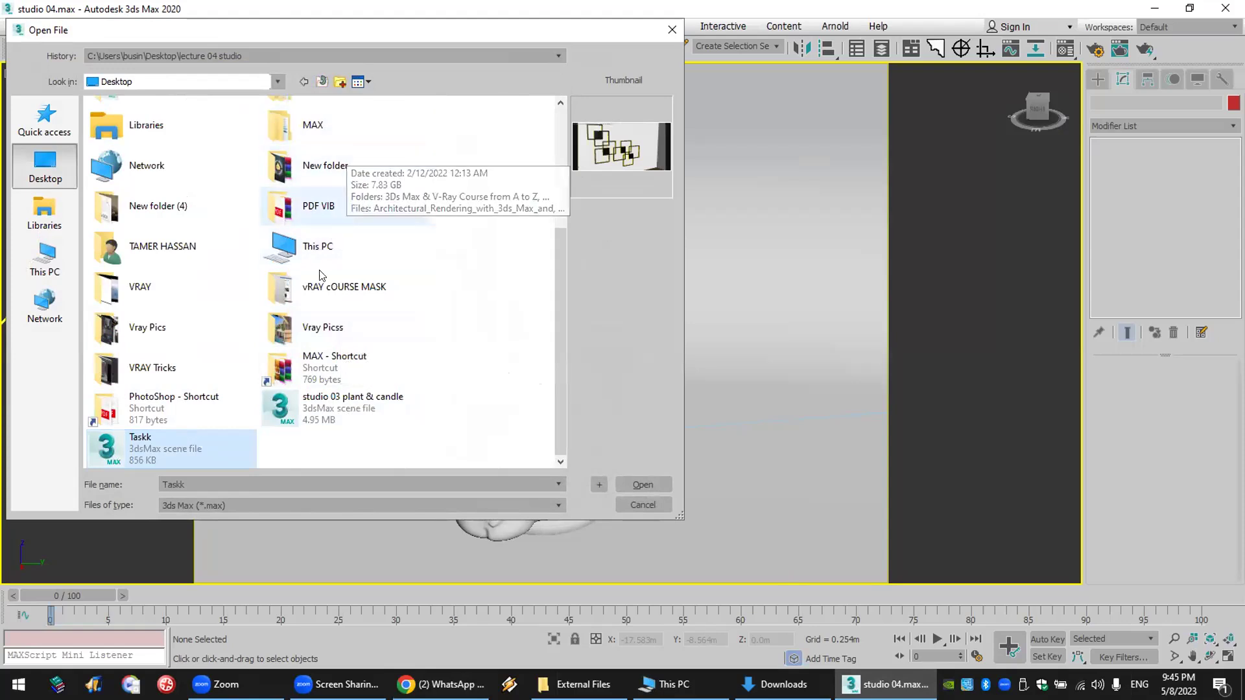
scroll(318, 356, up, 3)
scroll(308, 368, down, 3)
double_click(309, 368)
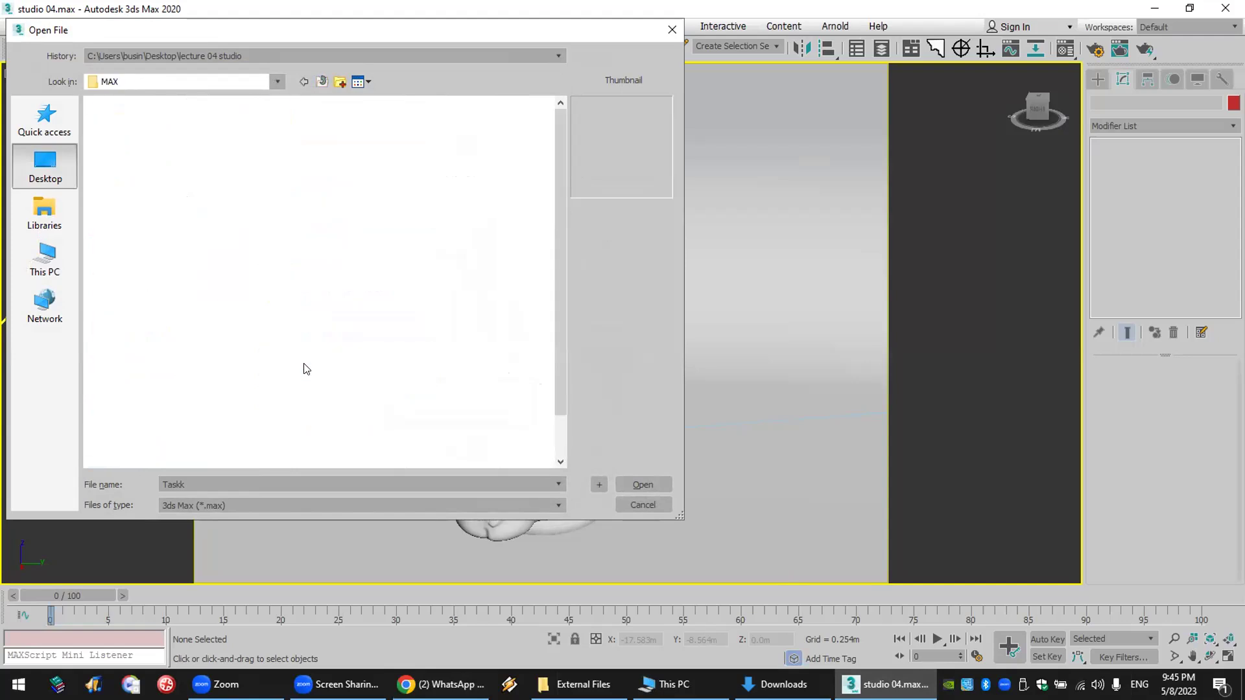
double_click(181, 212)
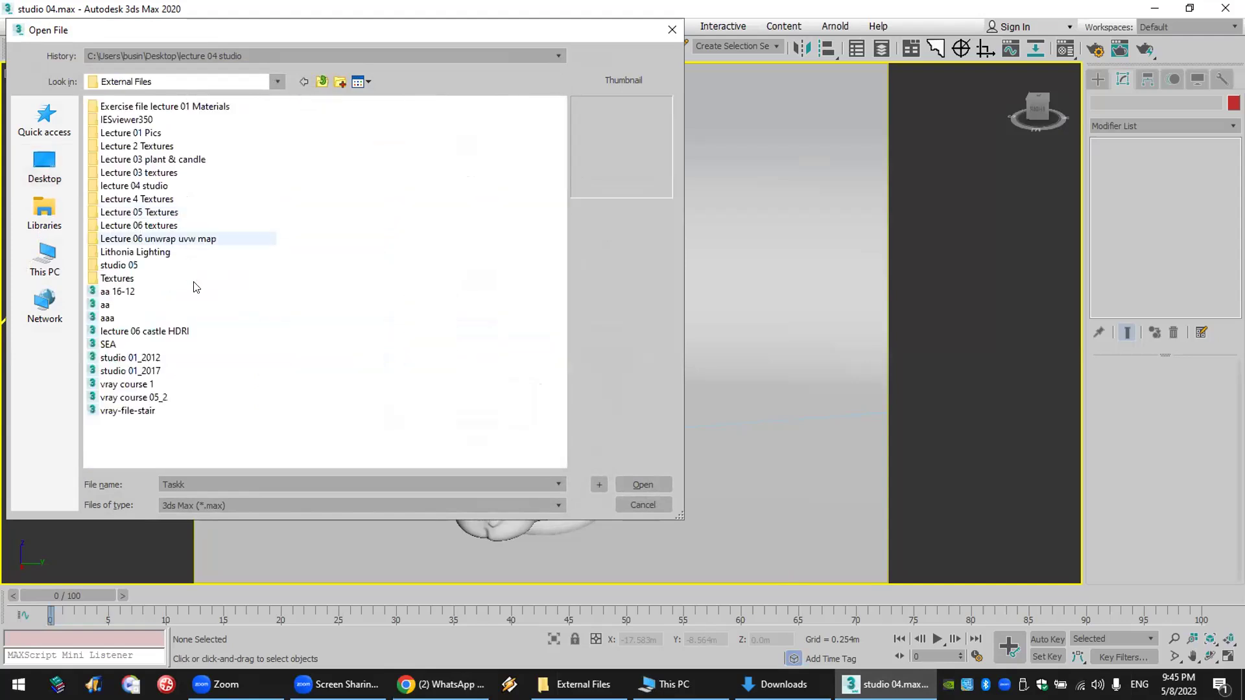
- Open the aa 16-12 scene despite the missing DLLs, adopting the file's unit scale, and dismiss the Scene Converter
click(130, 293)
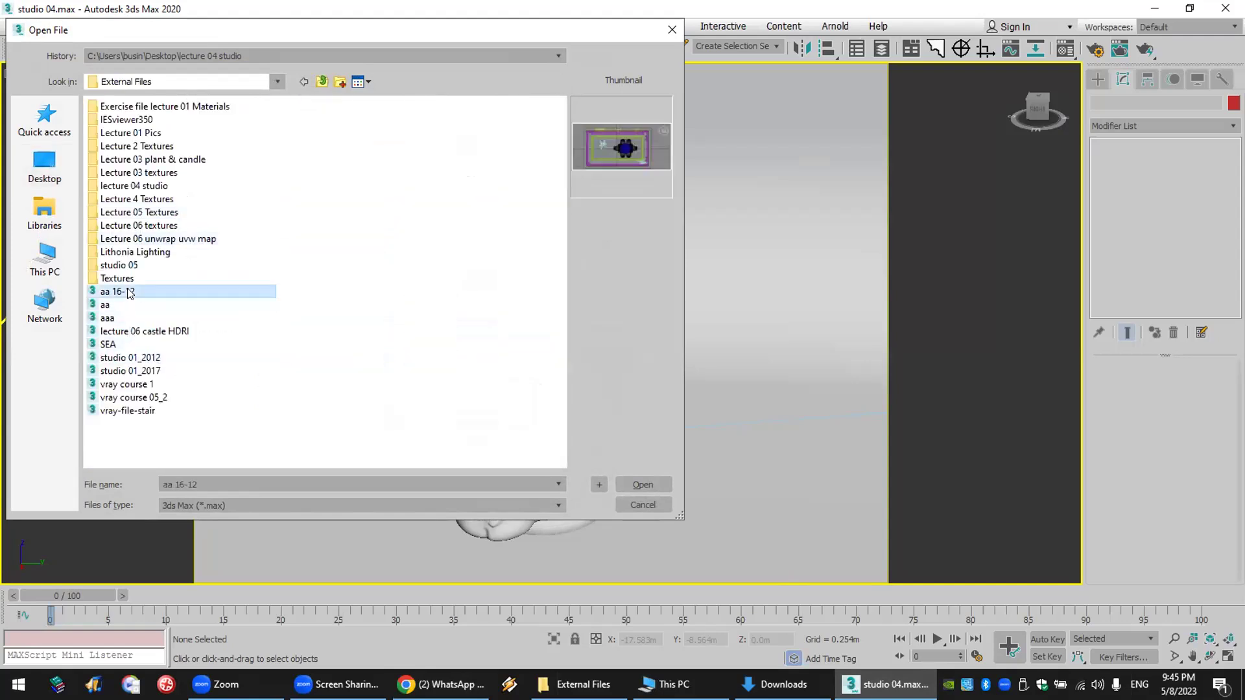
double_click(129, 293)
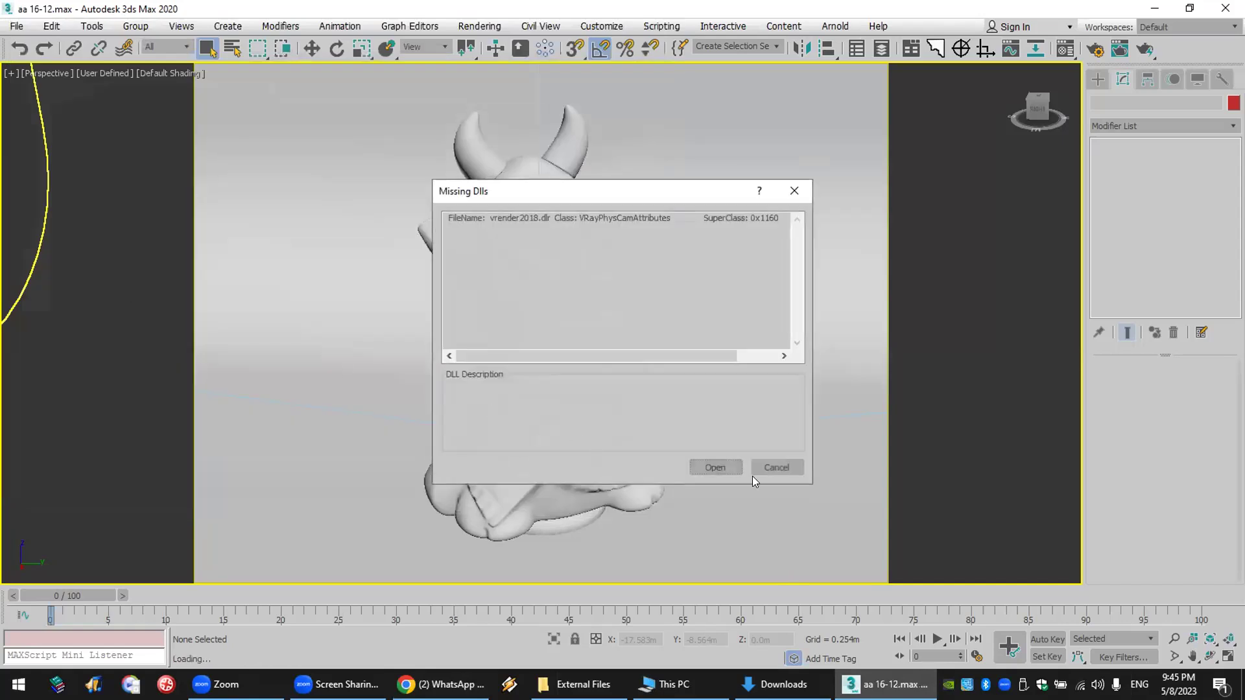
click(723, 467)
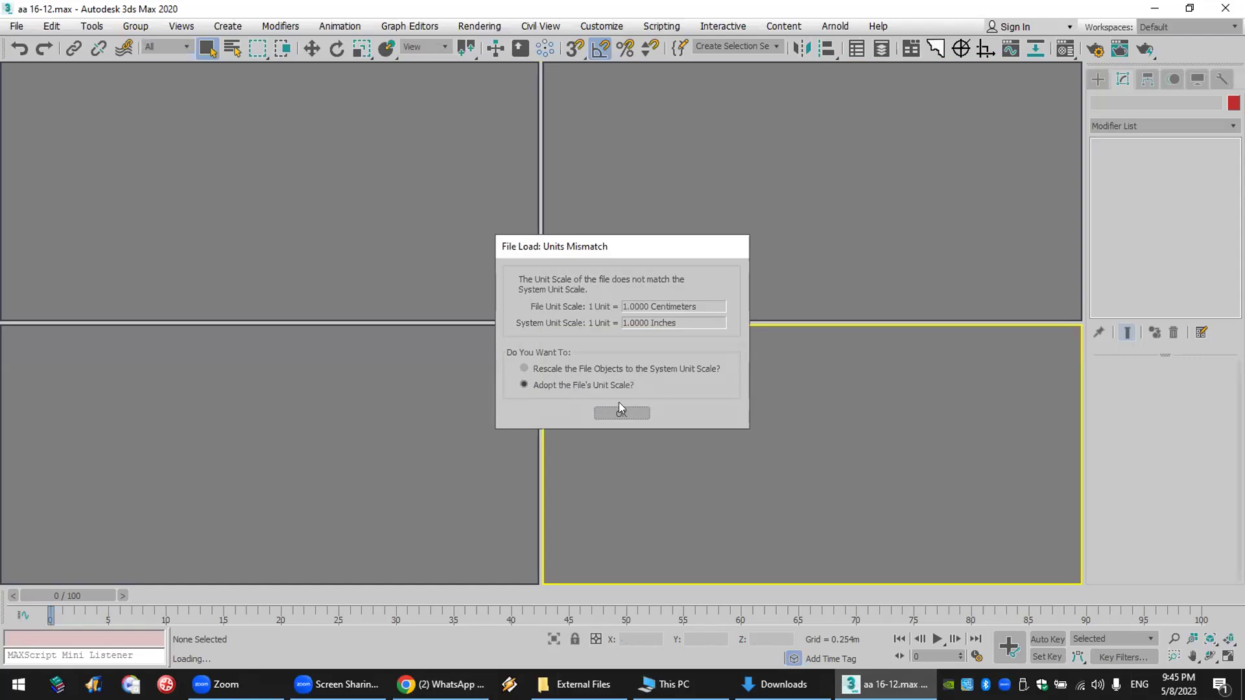
click(620, 413)
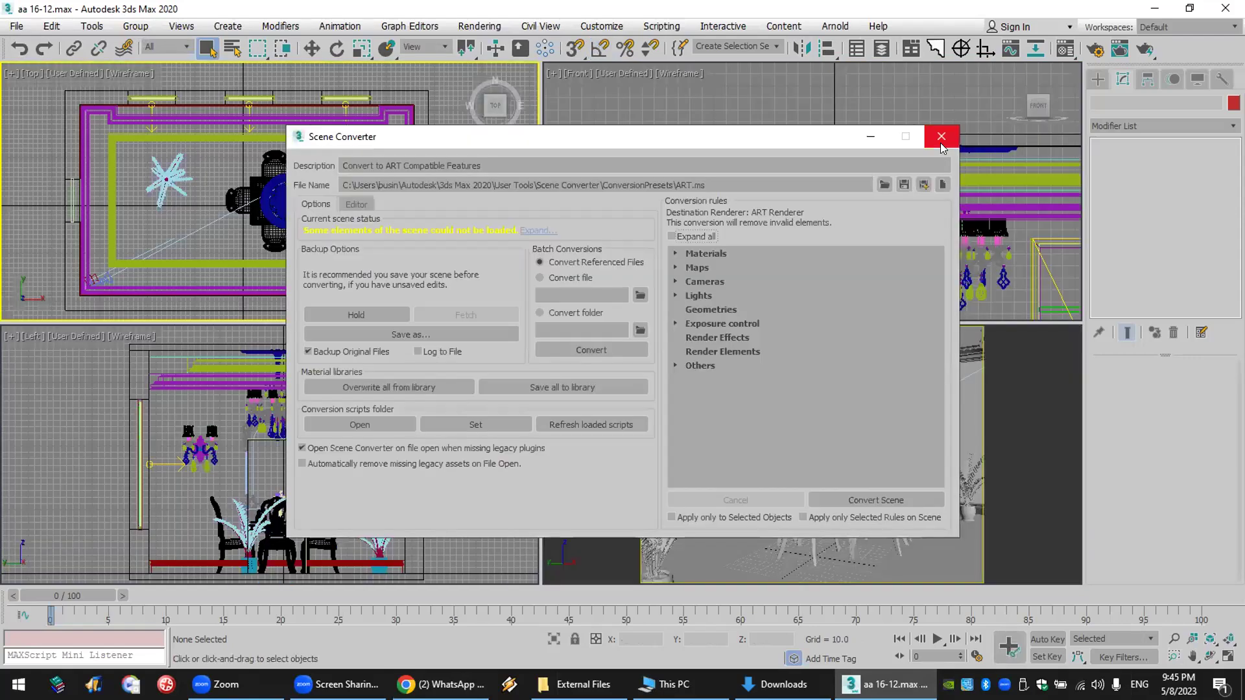
click(941, 137)
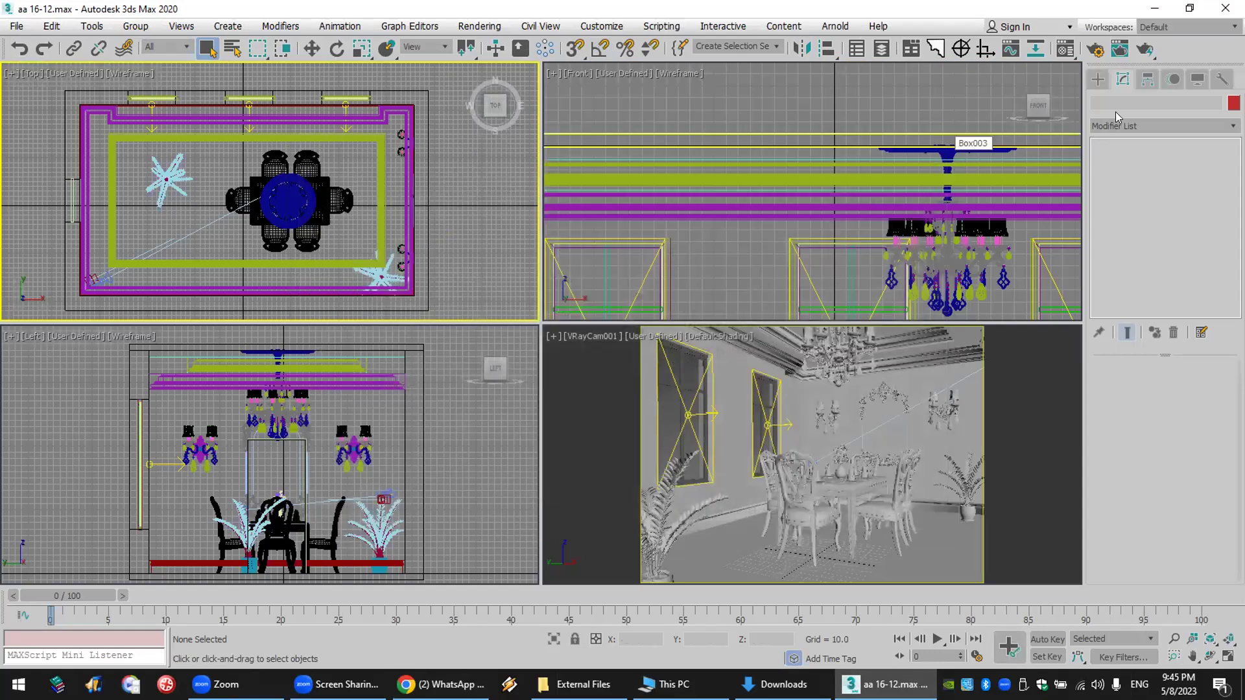
- Create a VRayPhysicalCamera in the Top viewport, looking from the dining table toward the wall in +X, with a target distance of about 287
click(1096, 78)
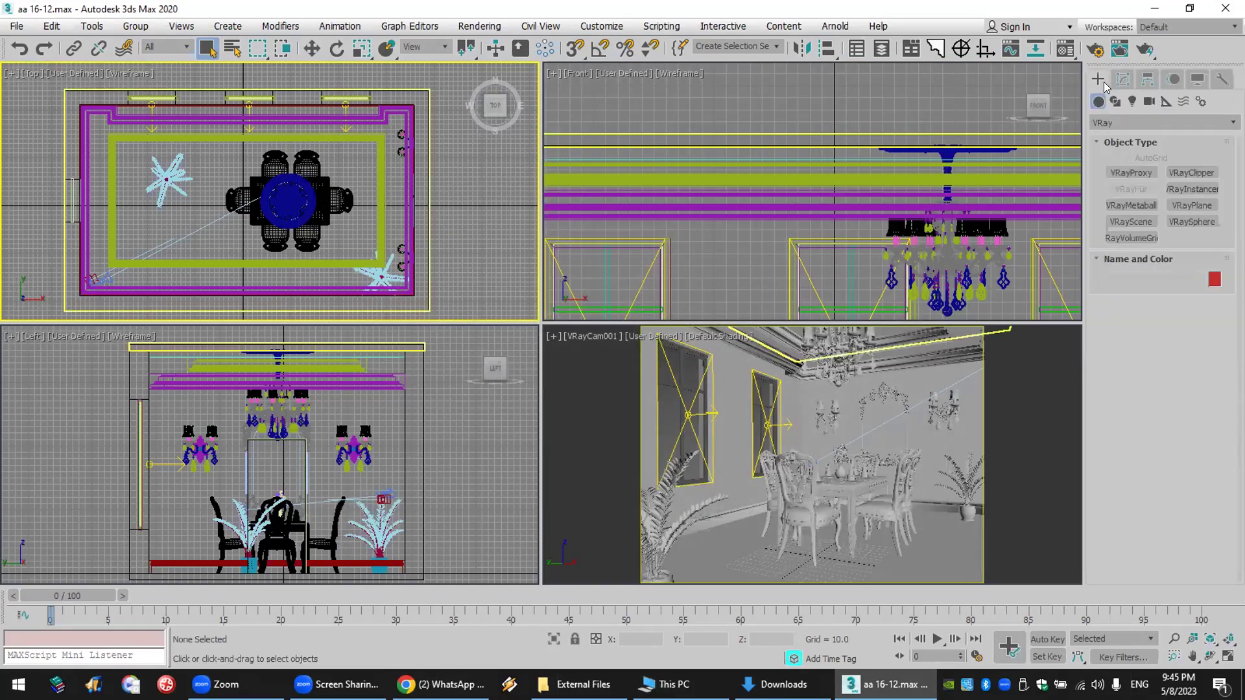
click(1148, 102)
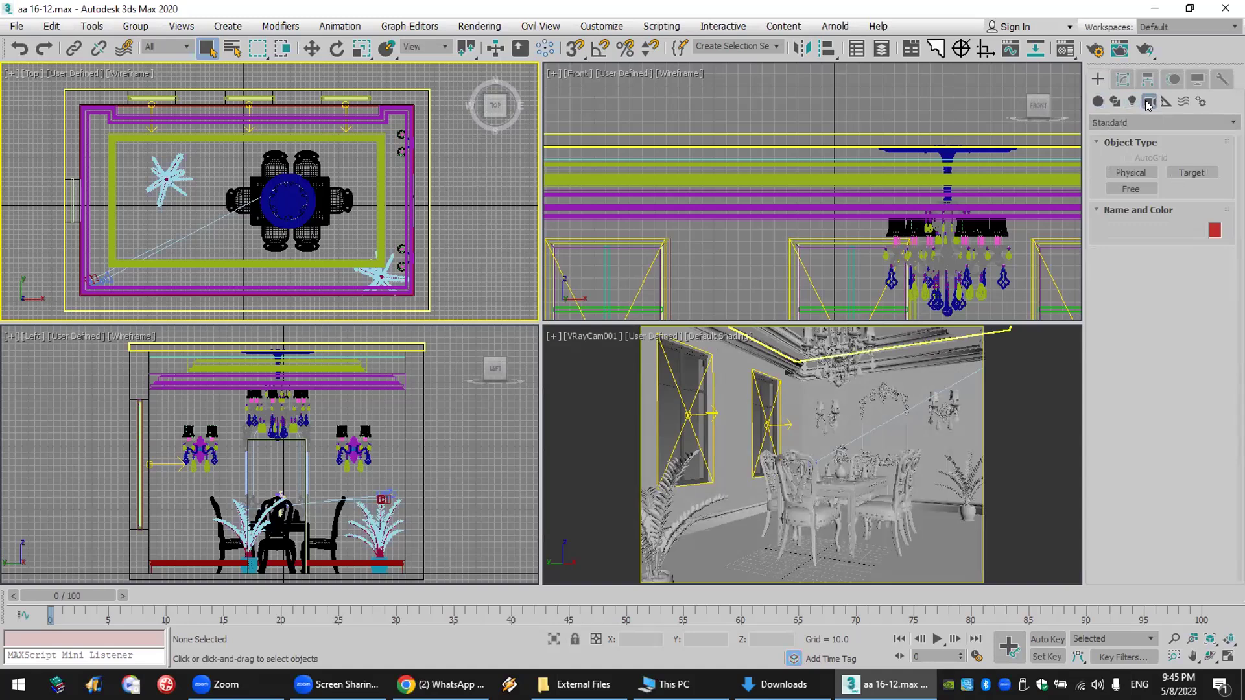
click(1151, 123)
click(1157, 152)
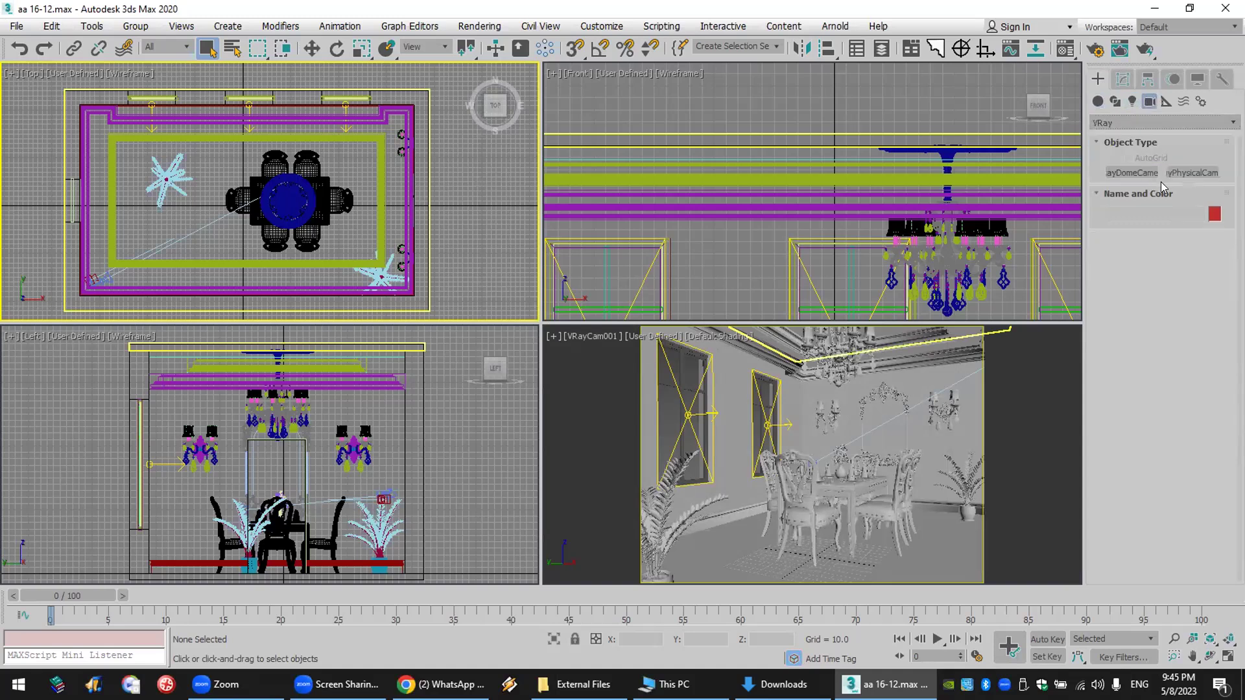
click(1192, 172)
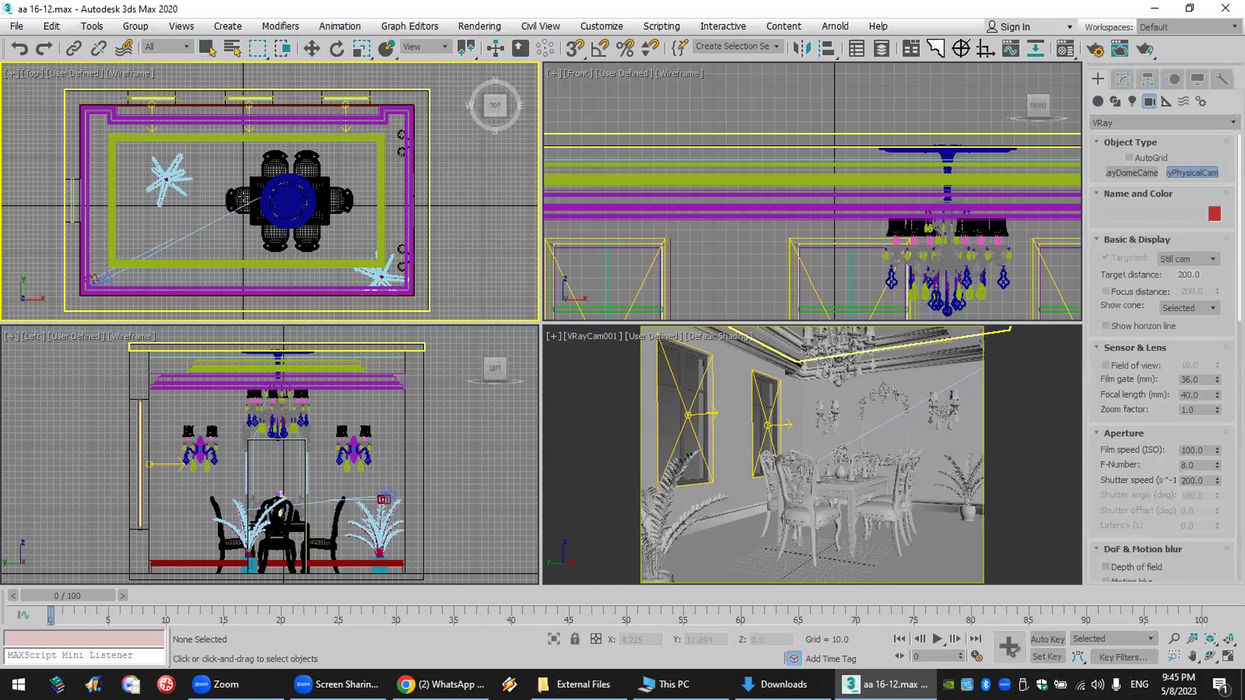
drag(244, 196, 379, 194)
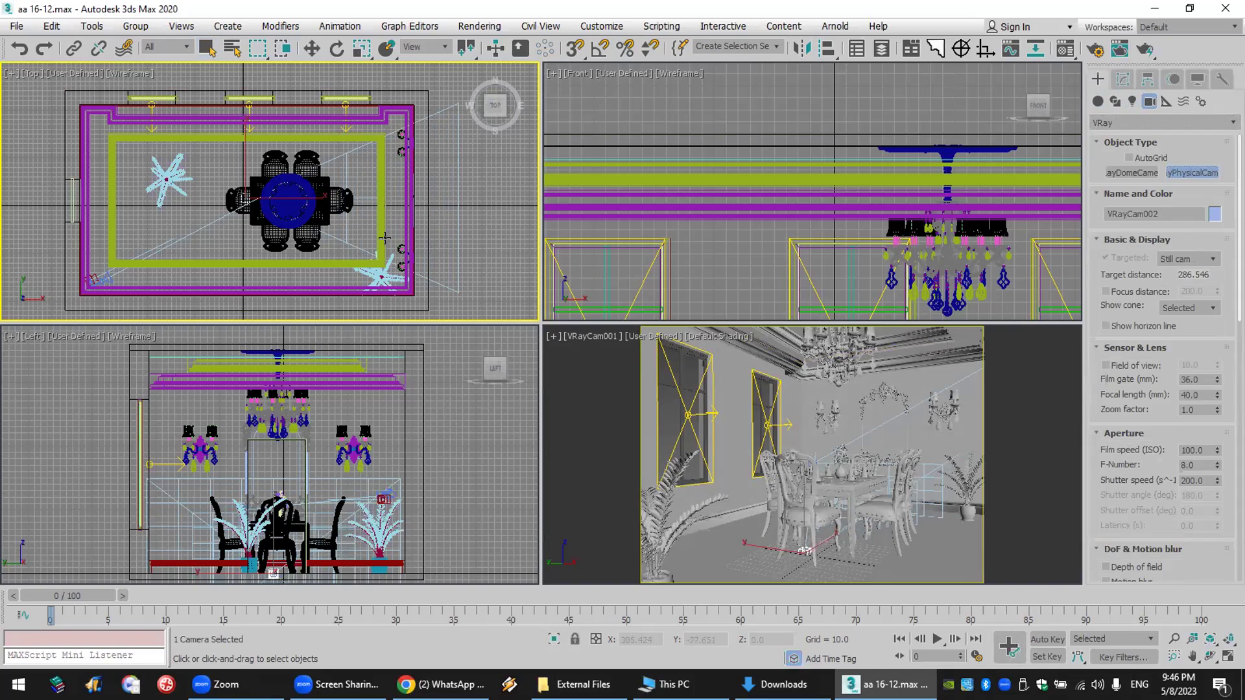
scroll(741, 254, down, 8)
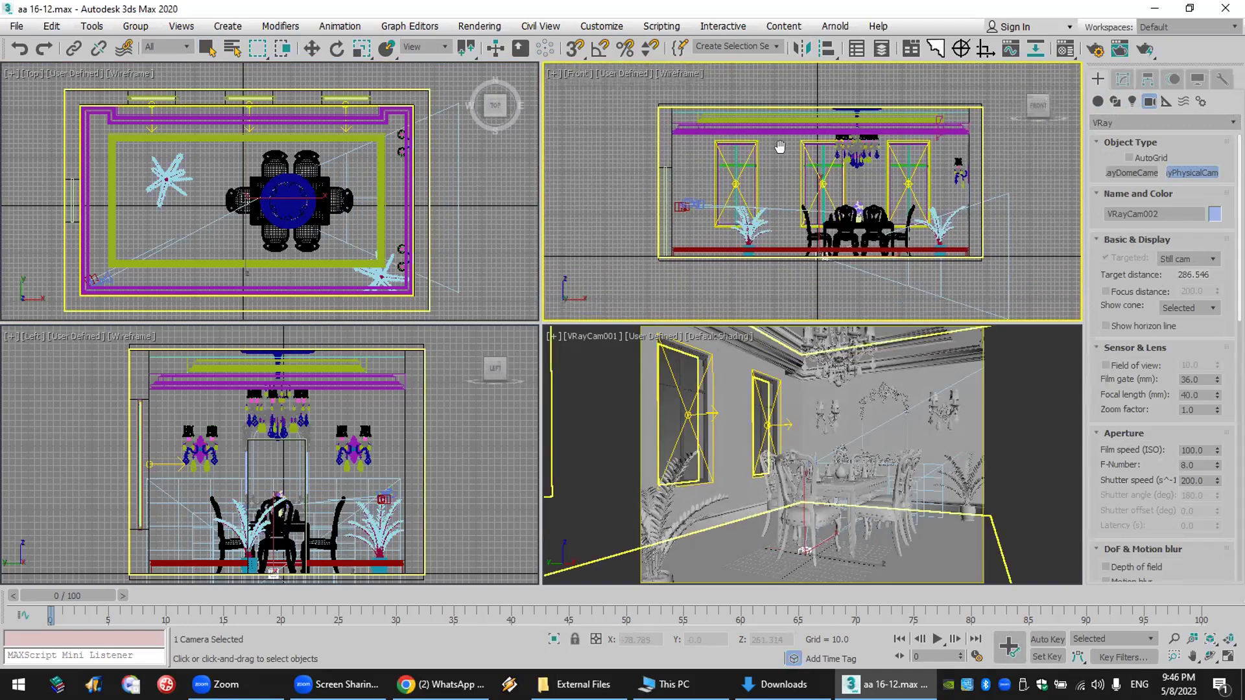
right_click(828, 240)
- Activate Move for the new camera and switch the VRayCam001 viewport to the VRayCam002 view
click(831, 249)
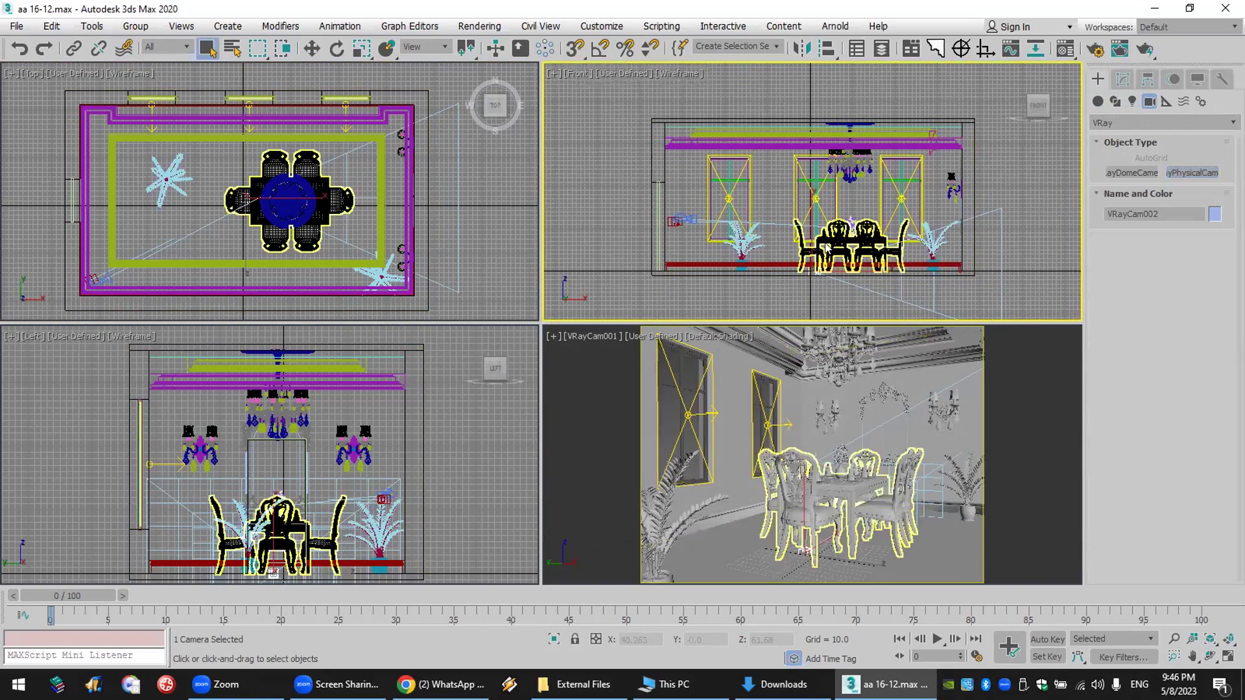
right_click(833, 253)
click(840, 258)
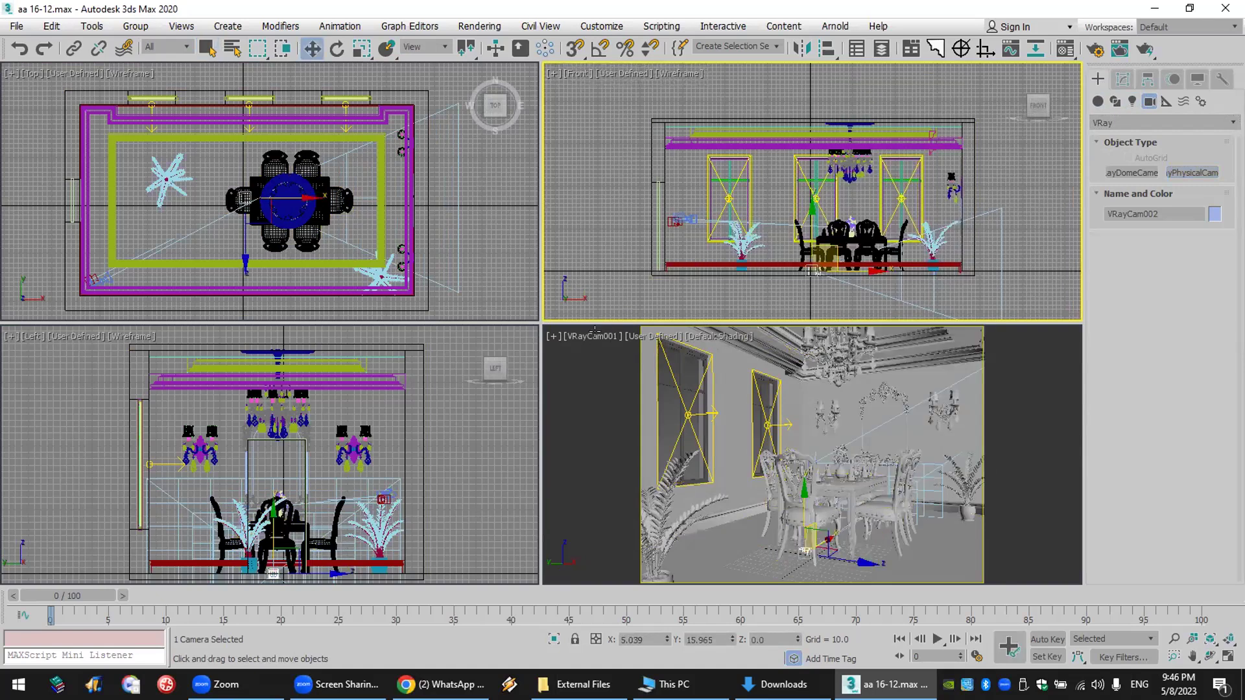
click(584, 336)
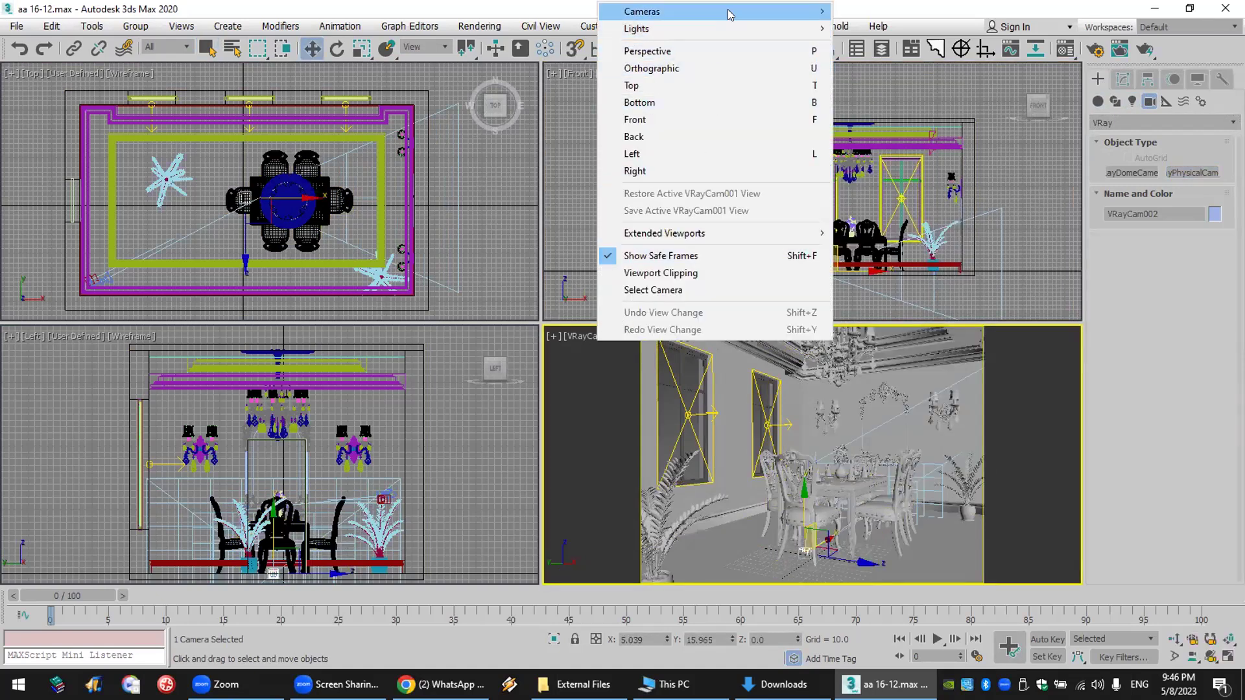
click(905, 31)
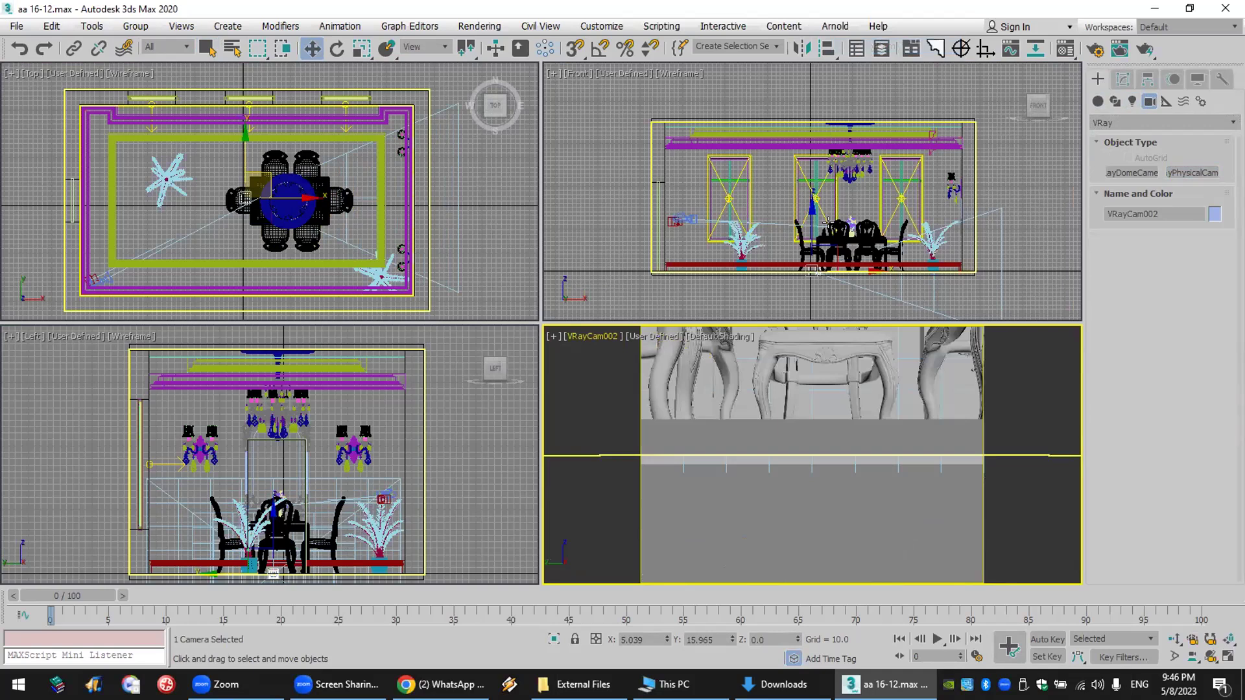
- Raise the VRayCam002 camera vertically in the Front viewport from the floor to about tabletop height
right_click(807, 234)
drag(807, 234, 808, 188)
right_click(788, 211)
key(Escape)
- Raise the VRayCam002 target to about Z 127 and adjust the camera itself to about Z 125 in the Front viewport
click(938, 235)
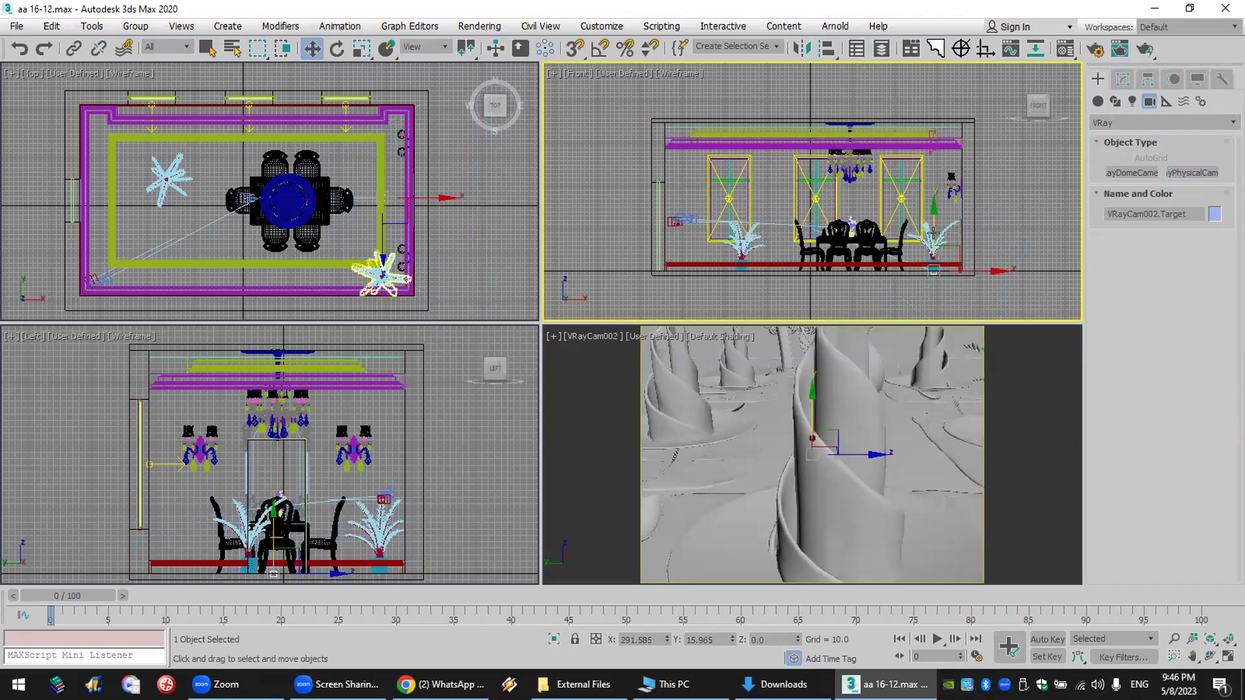
drag(939, 197, 942, 181)
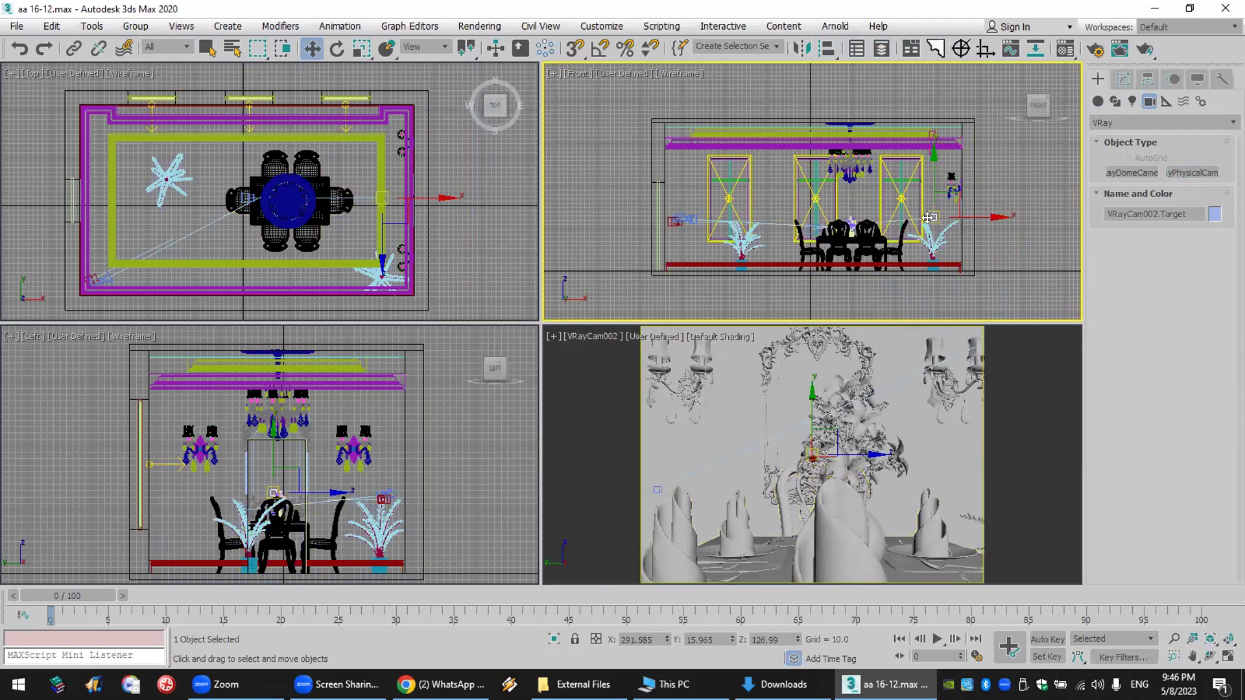
right_click(932, 206)
click(900, 198)
drag(812, 196, 810, 182)
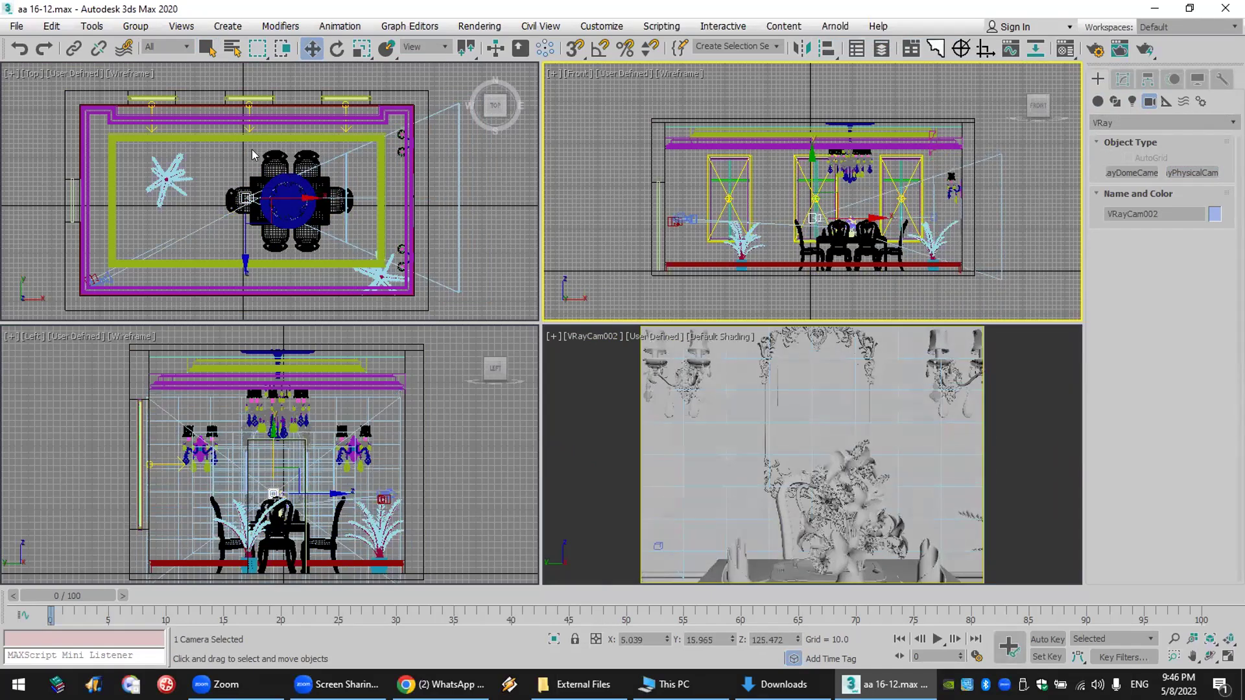
- Widen the VRayCam002 view in its Sensor & Lens parameters to a focal length of about 17.6 mm and a zoom factor of 1.15
click(1117, 81)
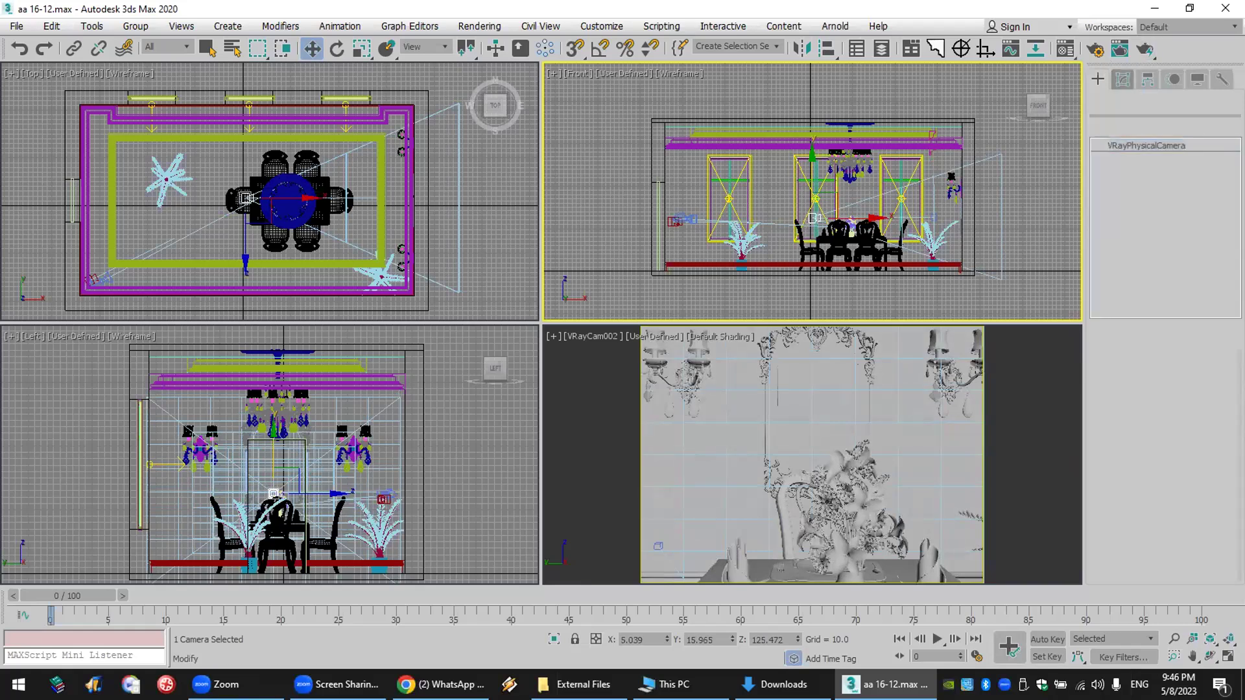
scroll(1132, 494, down, 1)
drag(1132, 494, 1217, 459)
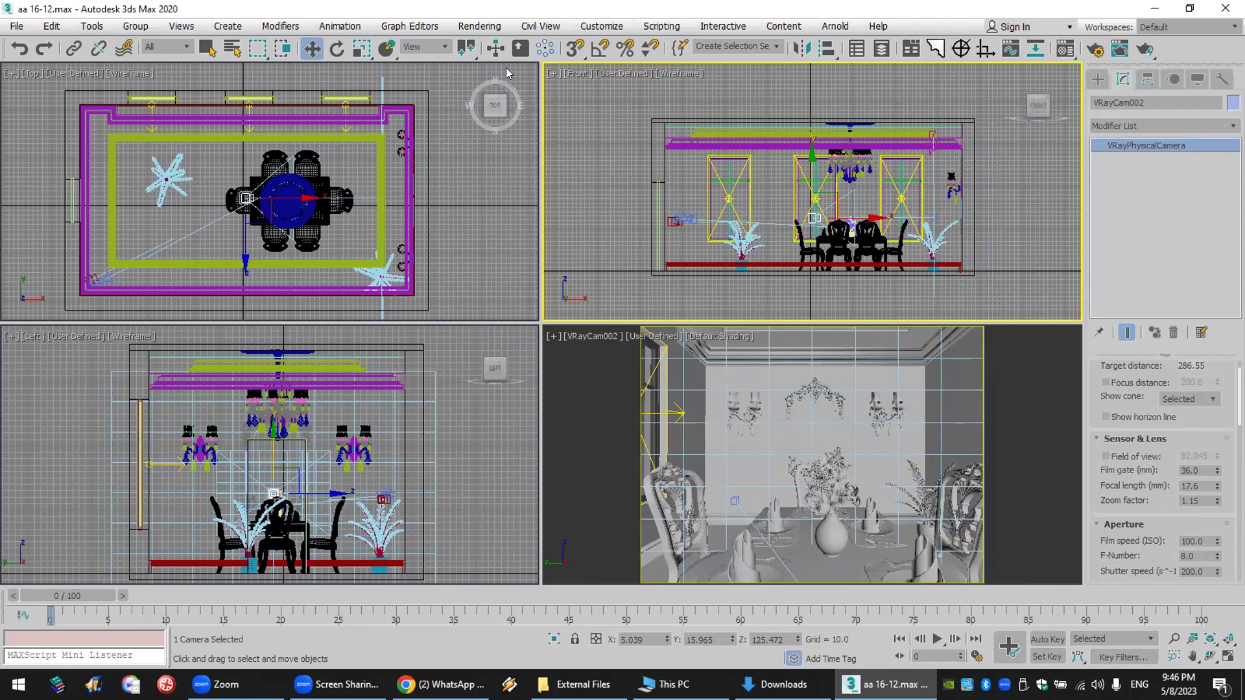
- In the V-Ray render setup's Camera settings, choose the Spherical camera type and override the FOV with 360
click(480, 26)
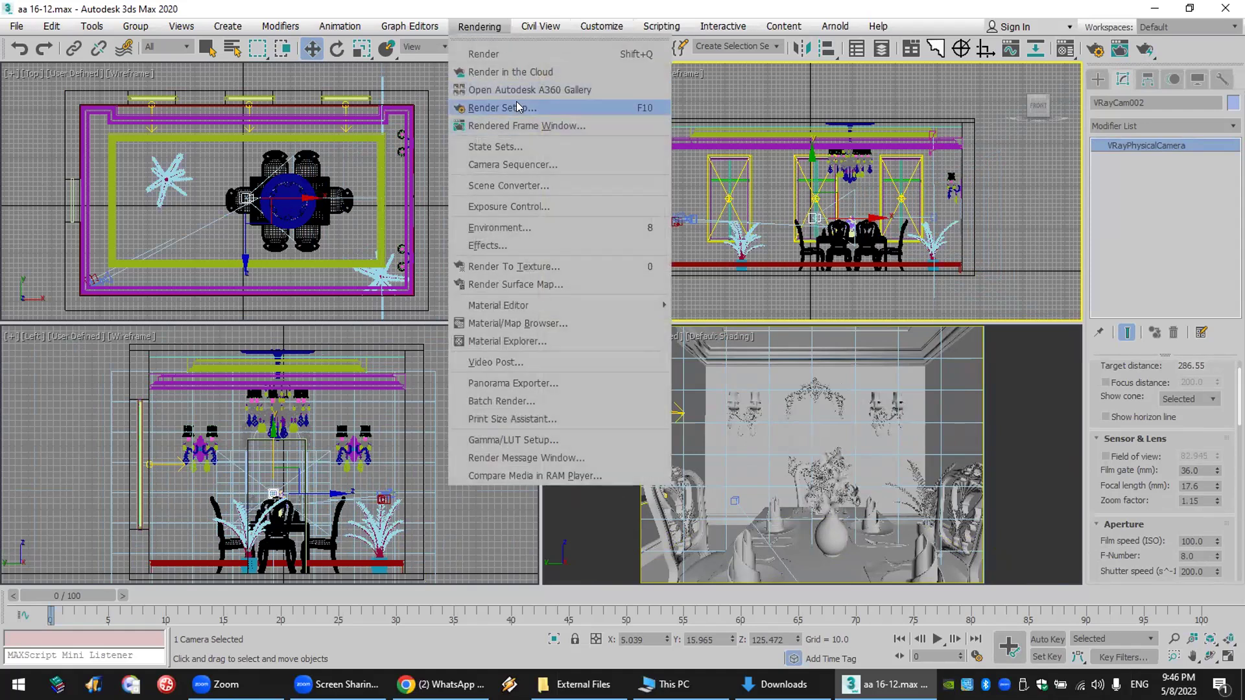
click(519, 107)
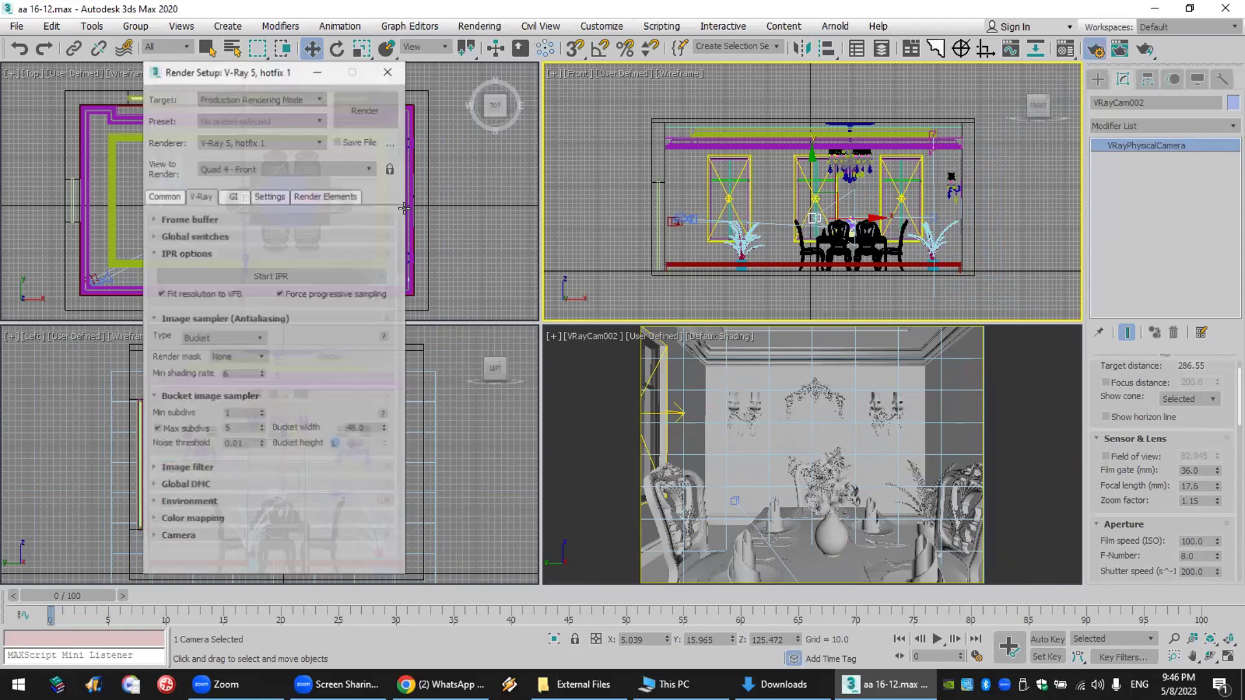
click(211, 535)
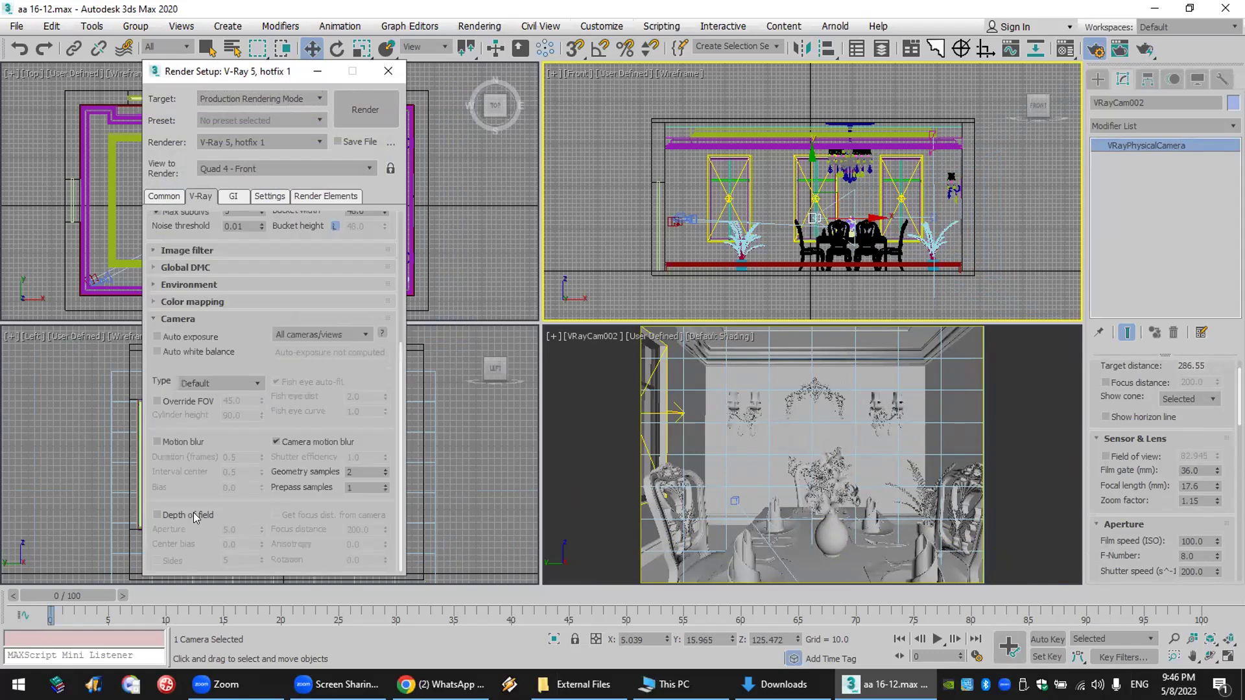
click(186, 400)
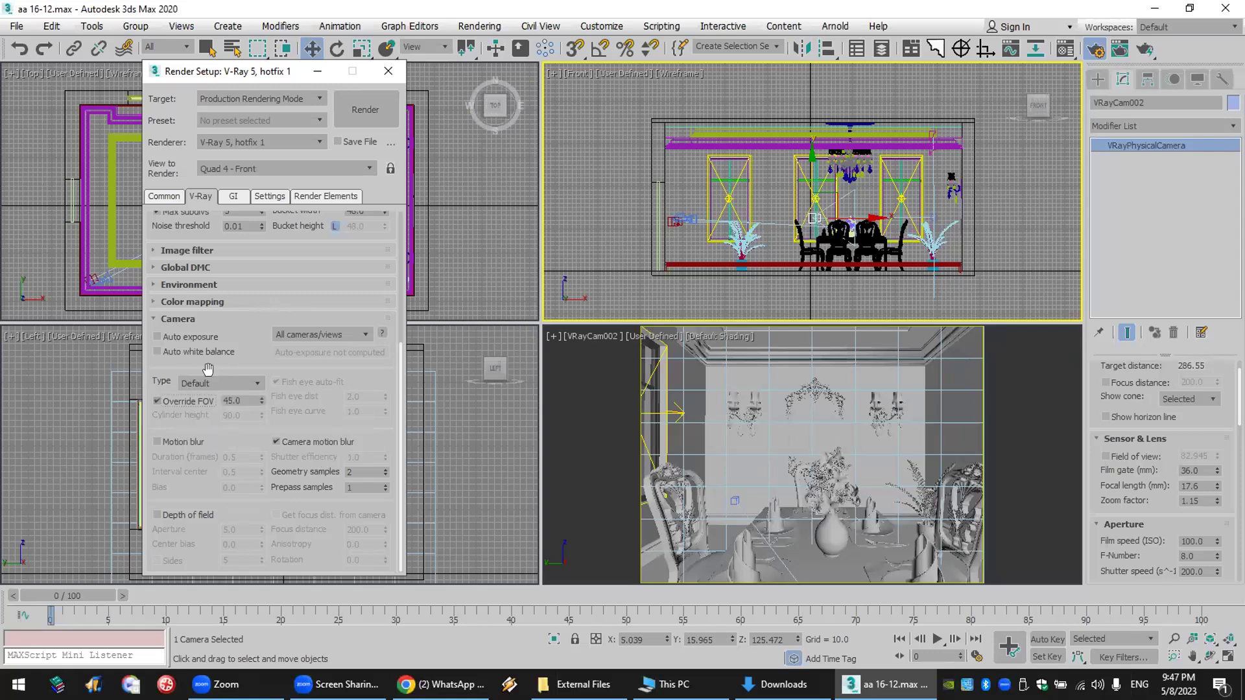
click(220, 381)
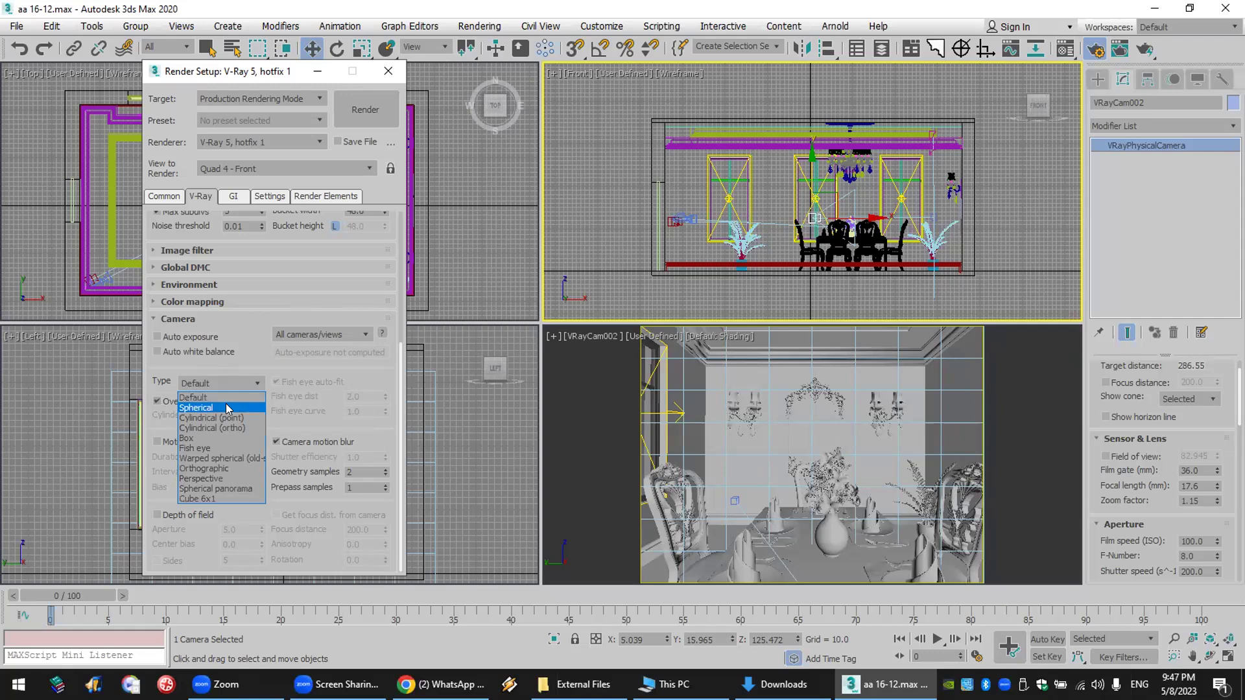
click(226, 407)
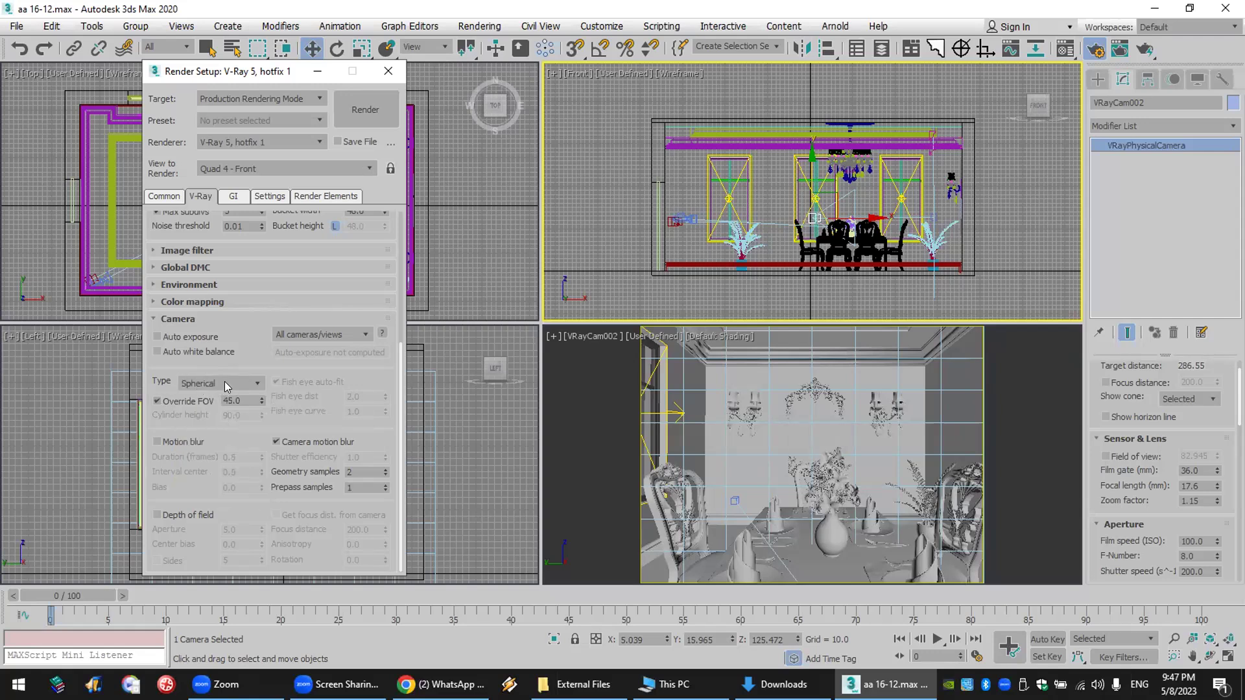
click(246, 400)
text(360)
- Set the render output size to 1200 by 600 pixels
click(171, 199)
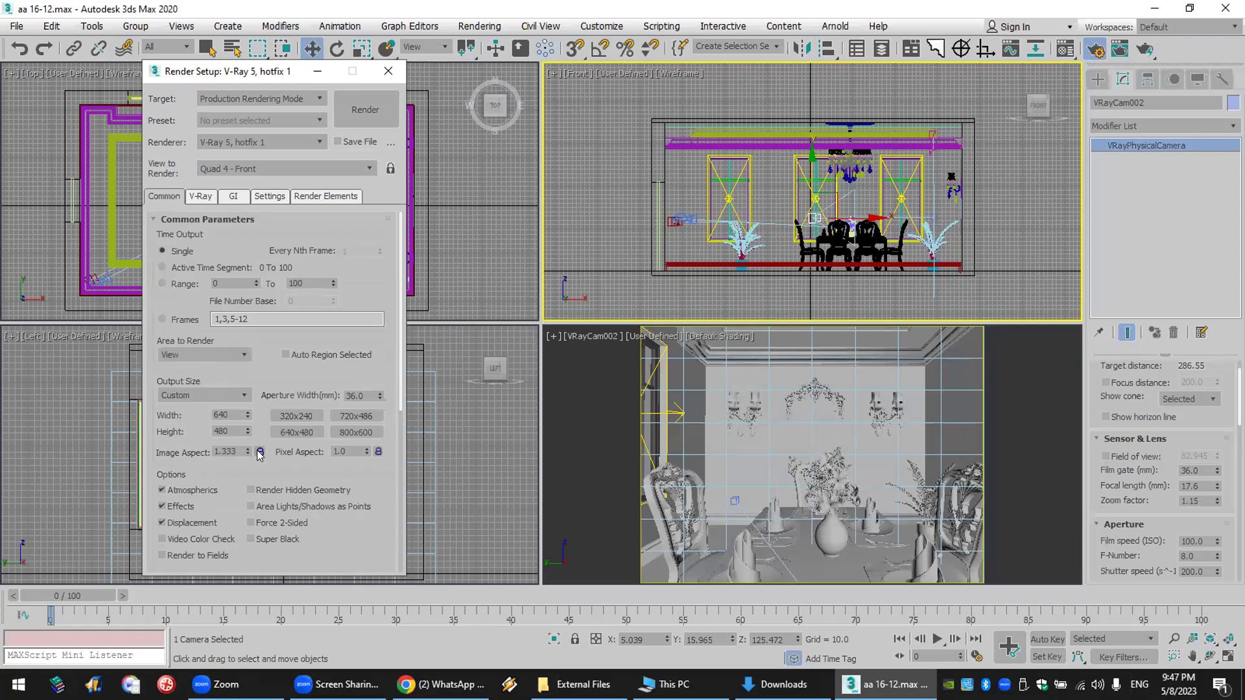
double_click(231, 414)
click(356, 433)
double_click(230, 413)
double_click(231, 430)
text(600)
key(shift+Tab)
text(1200)
key(Return)
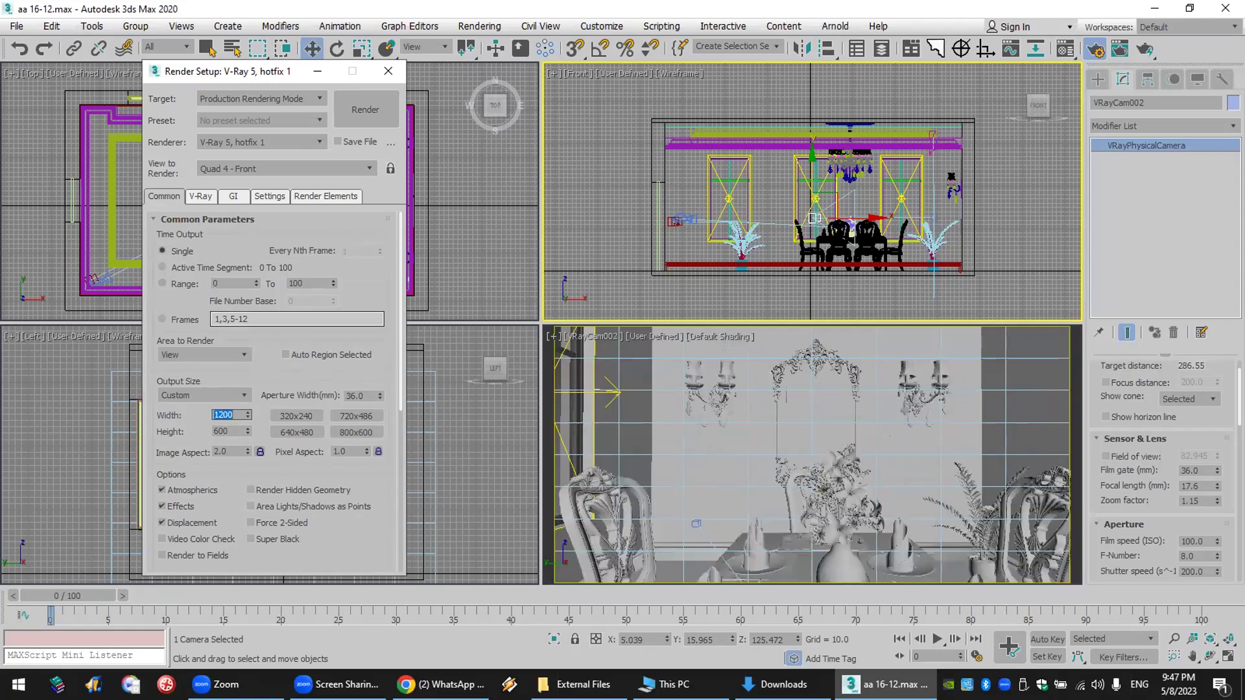
- Widen the VRayCam002 field of view to a focal length of about 11.6 mm and lock the output's image aspect
click(1173, 656)
drag(853, 496, 851, 525)
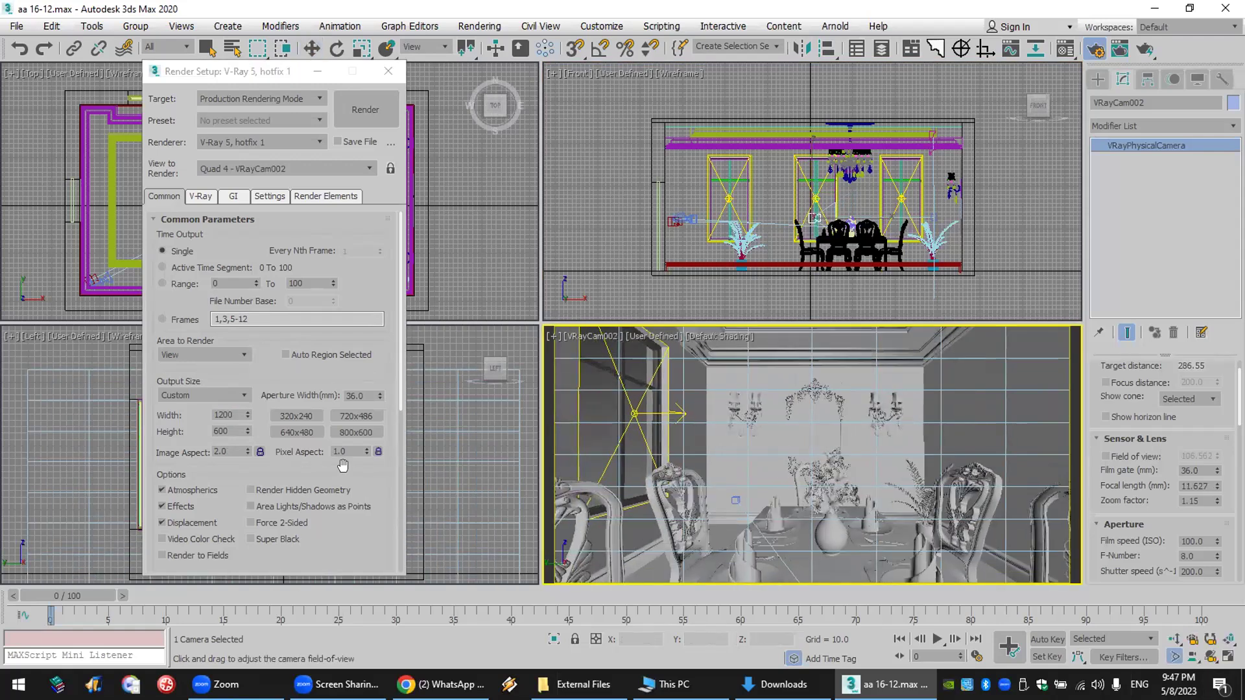
drag(203, 77, 212, 36)
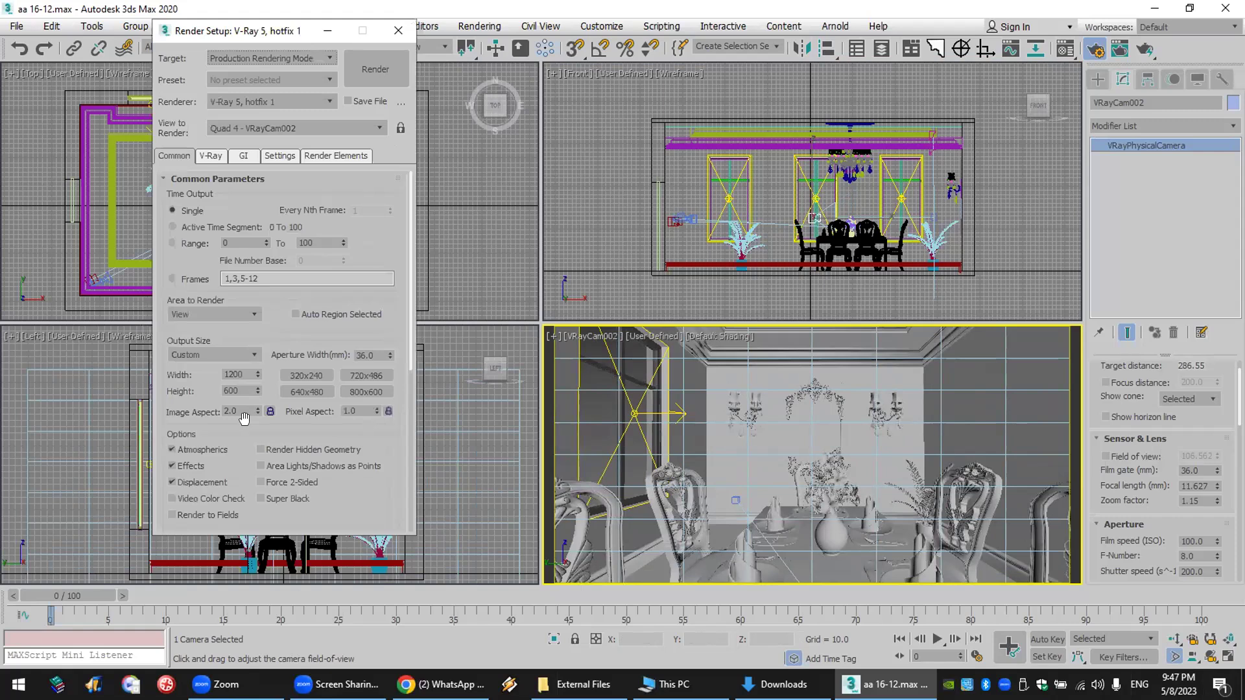
click(268, 411)
drag(272, 30, 197, 11)
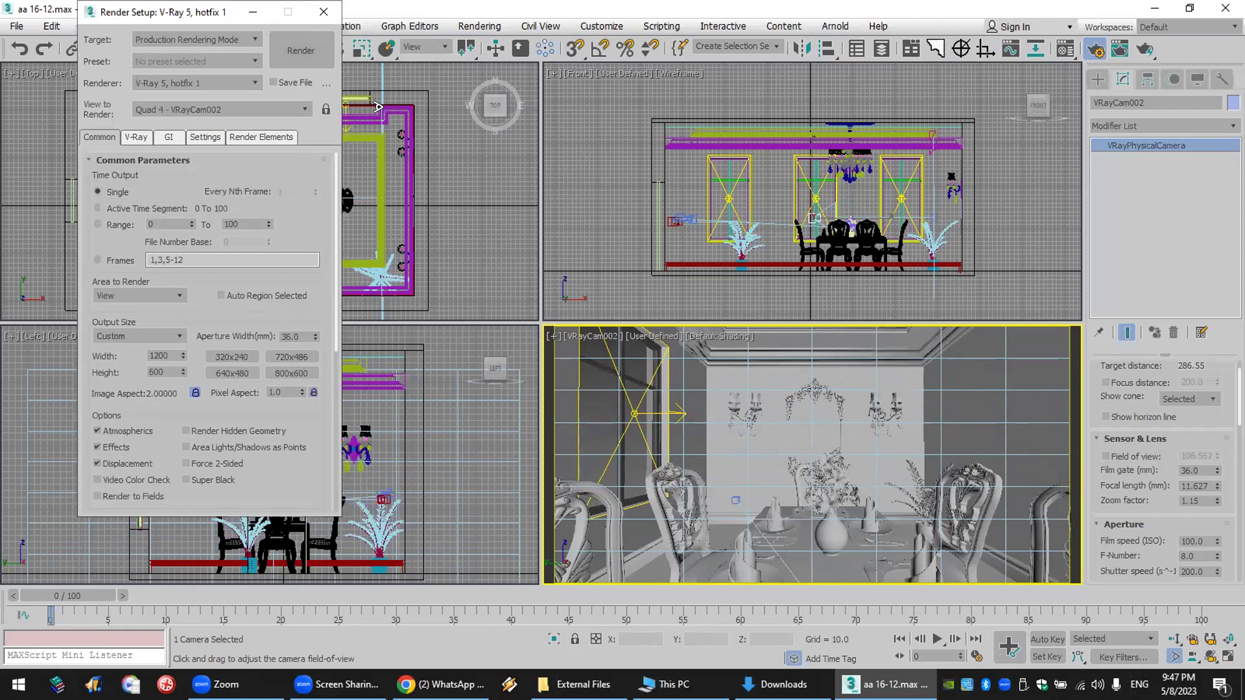
- Render the VRayCam002 view and magnify the image in the V-Ray Frame Buffer to 100%
click(314, 57)
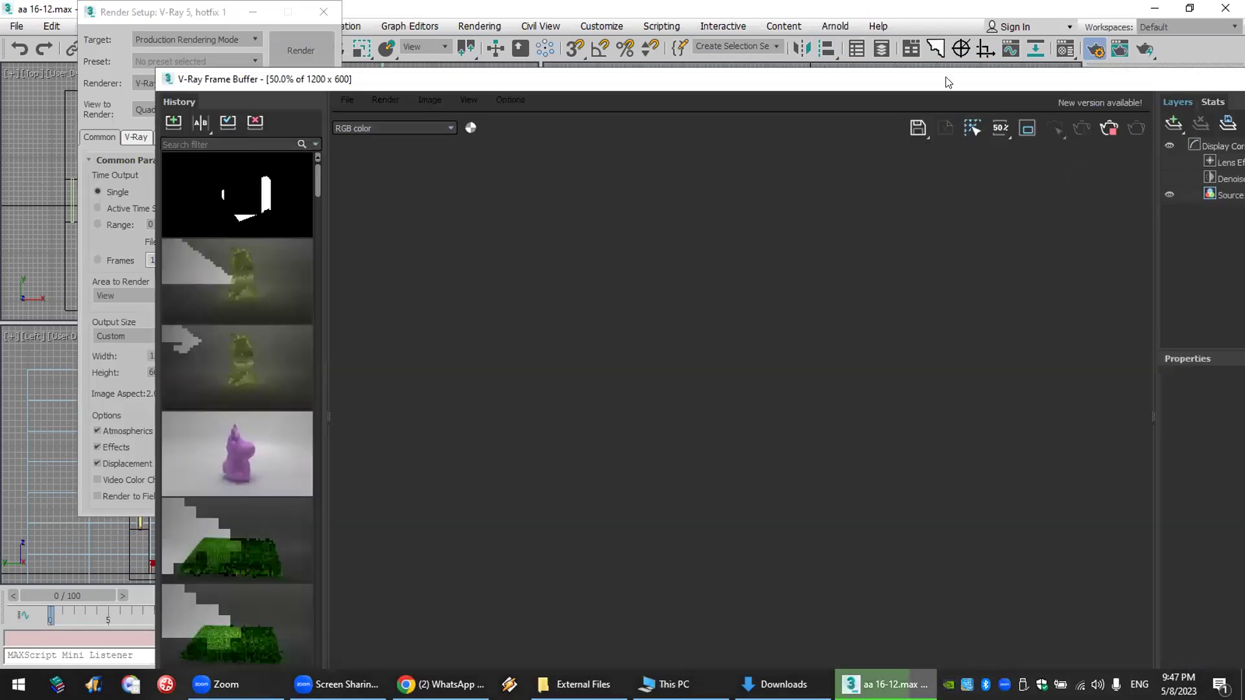
drag(918, 76, 811, 9)
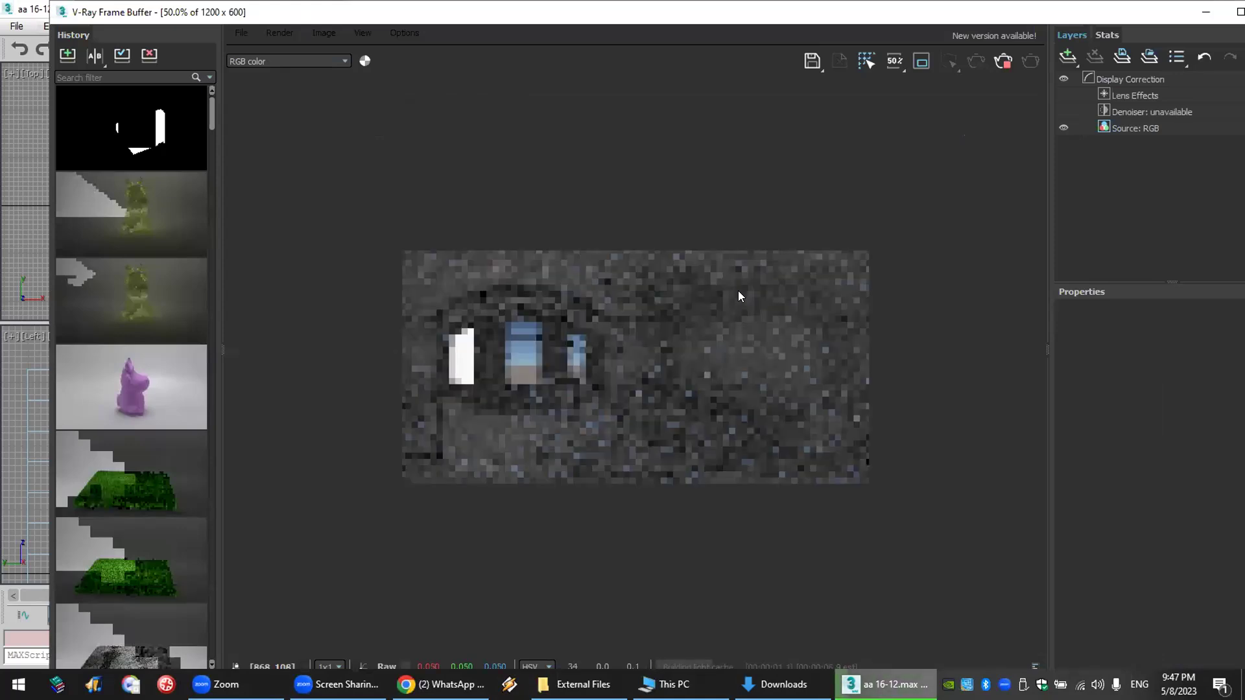
scroll(737, 310, up, 1)
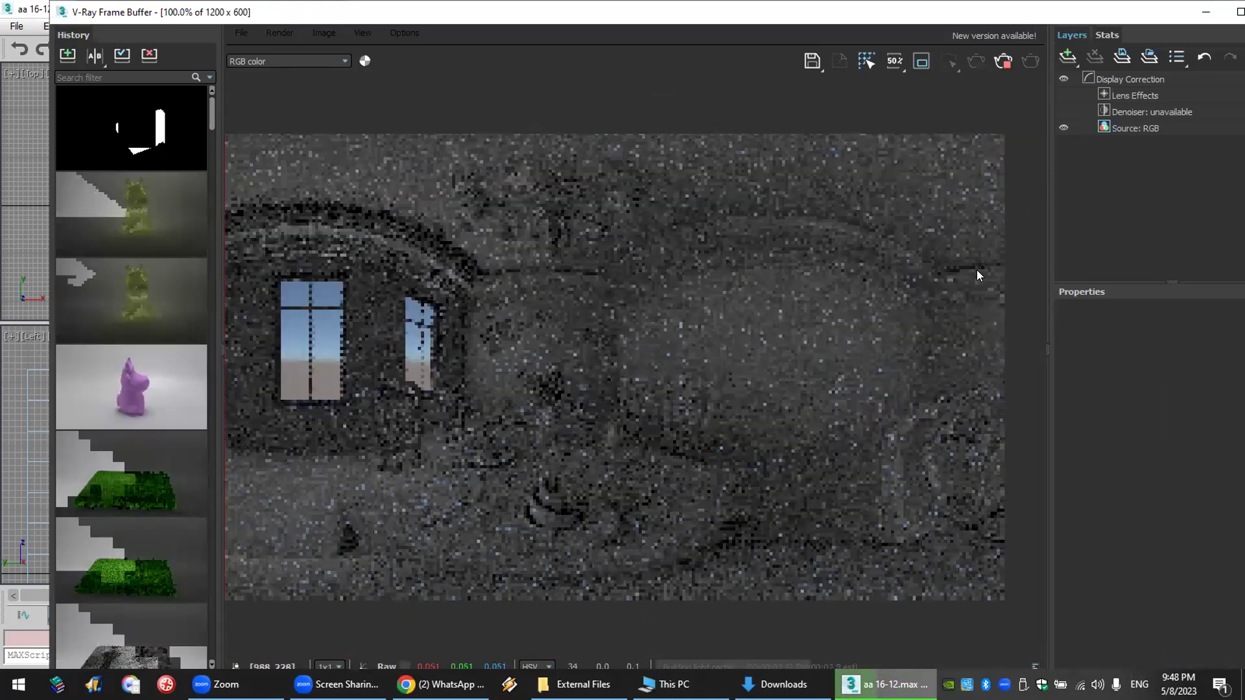
- Add an Exposure correction layer to the frame buffer and raise its exposure to brighten the render
click(1067, 57)
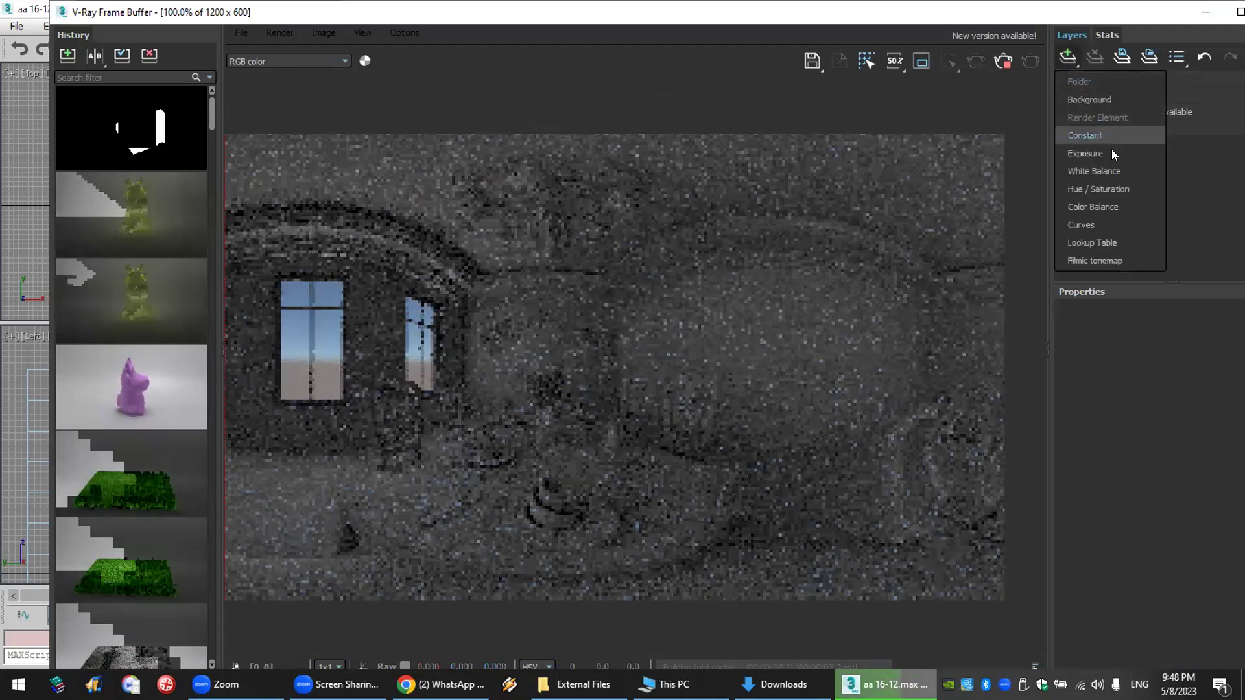
click(1112, 151)
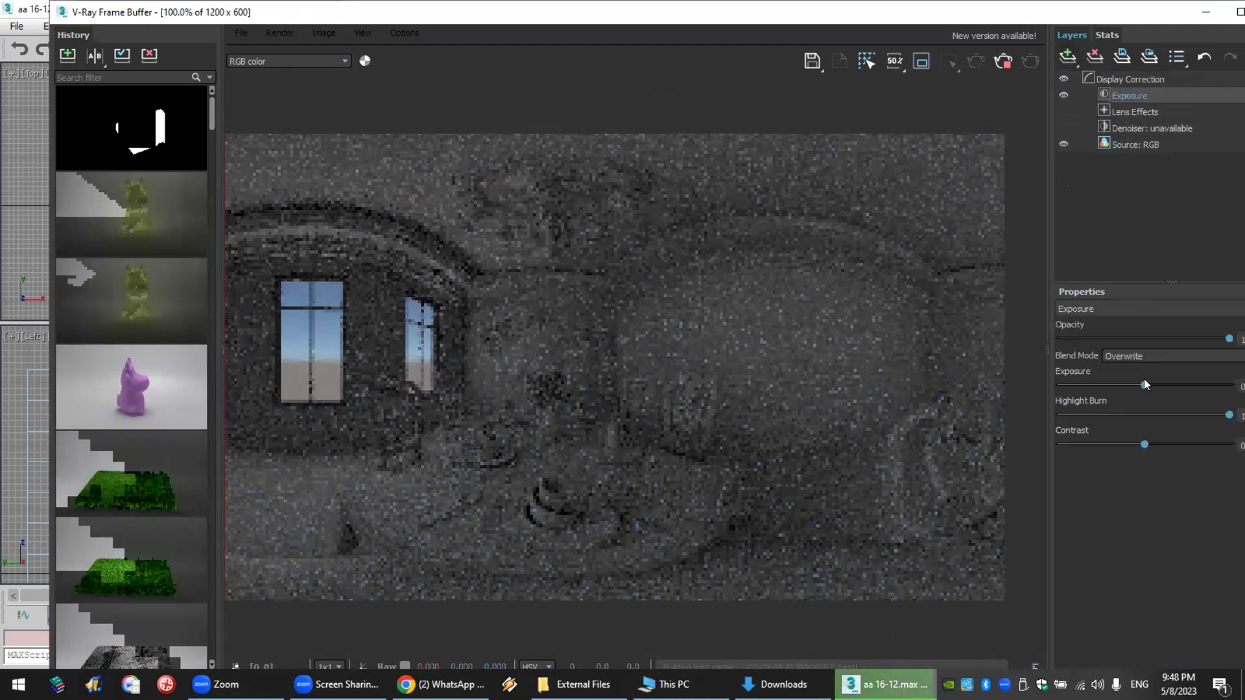
mouse_move(1148, 384)
mouse_down()
mouse_move(1182, 384)
mouse_move(1172, 384)
mouse_up()
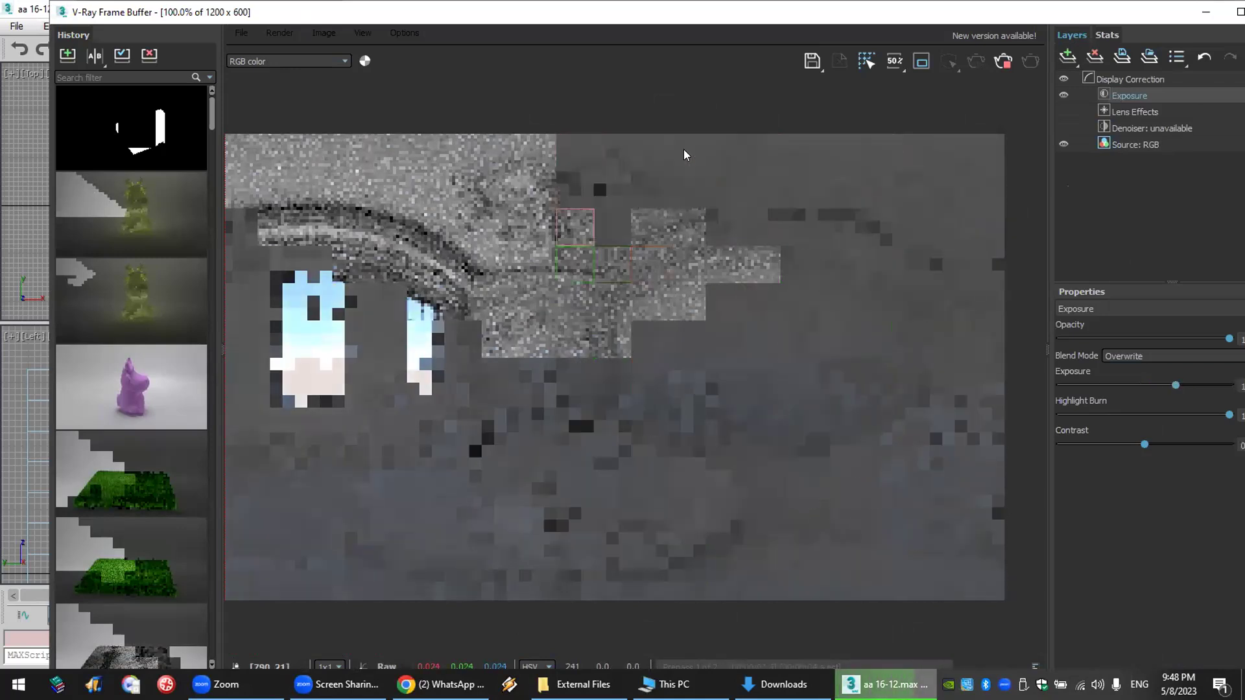
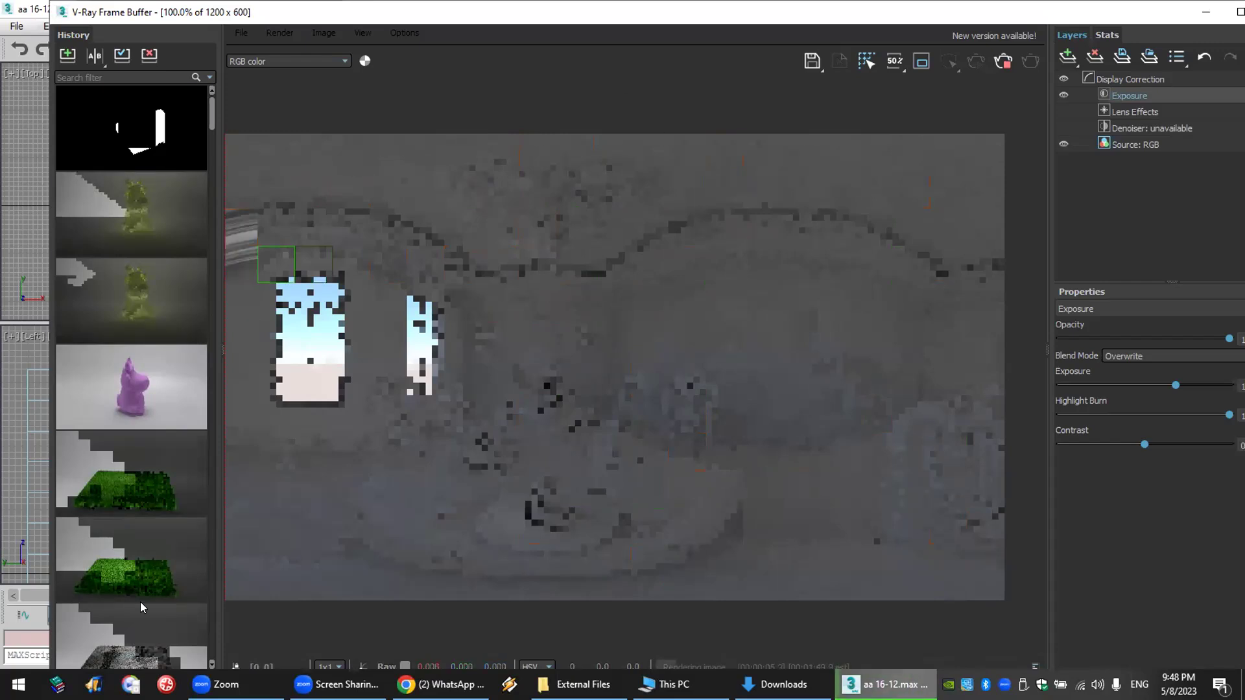
- Switch to Chrome, search Google for "360 viewer" in a new tab and open RenderStuff's Online 360° Panorama Viewer VR
key(alt+Tab)
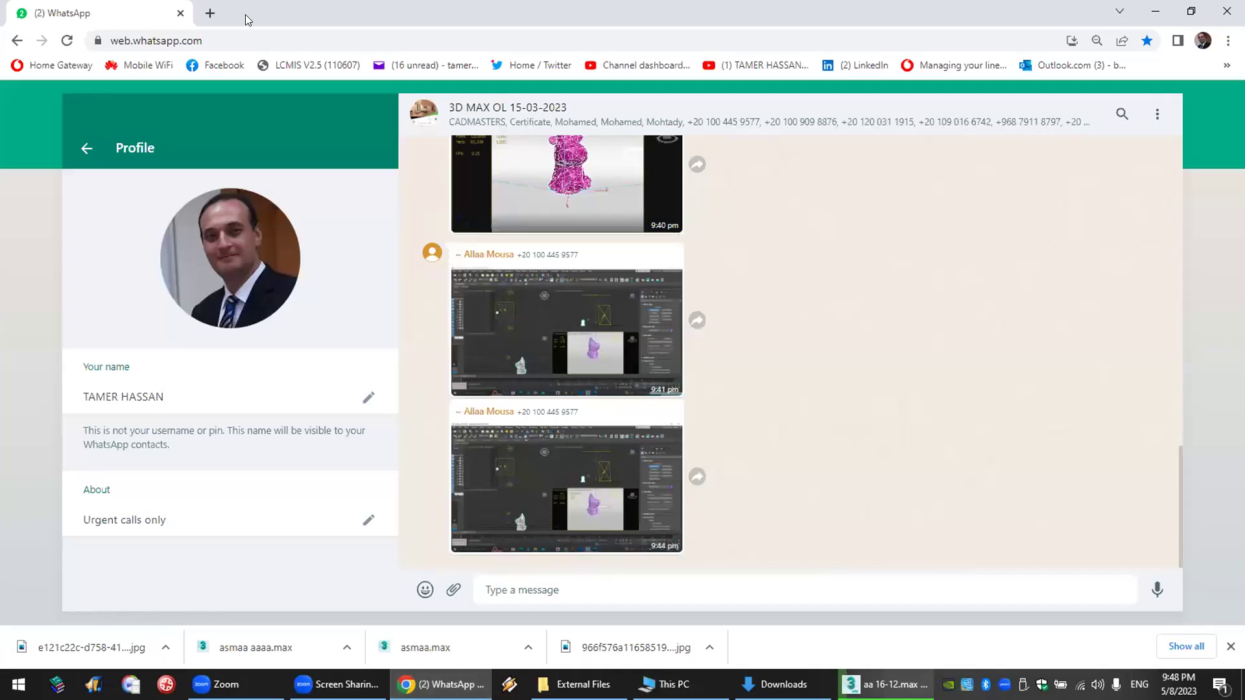
click(209, 13)
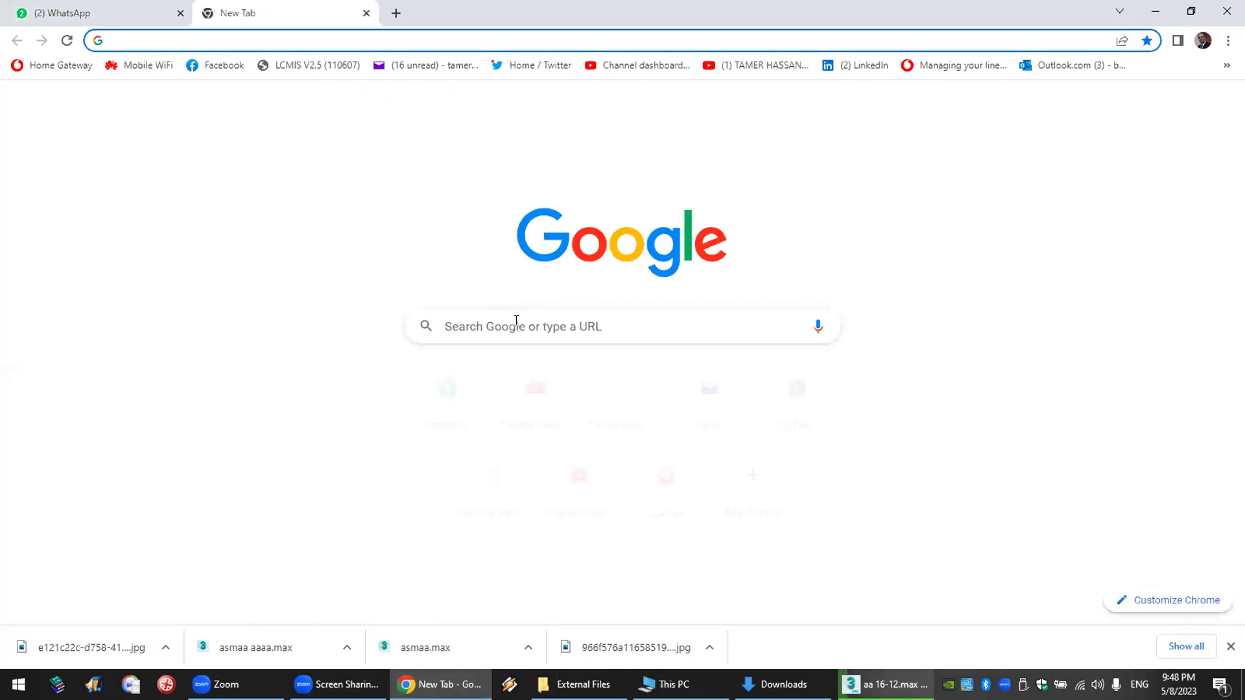
click(515, 323)
text(3)
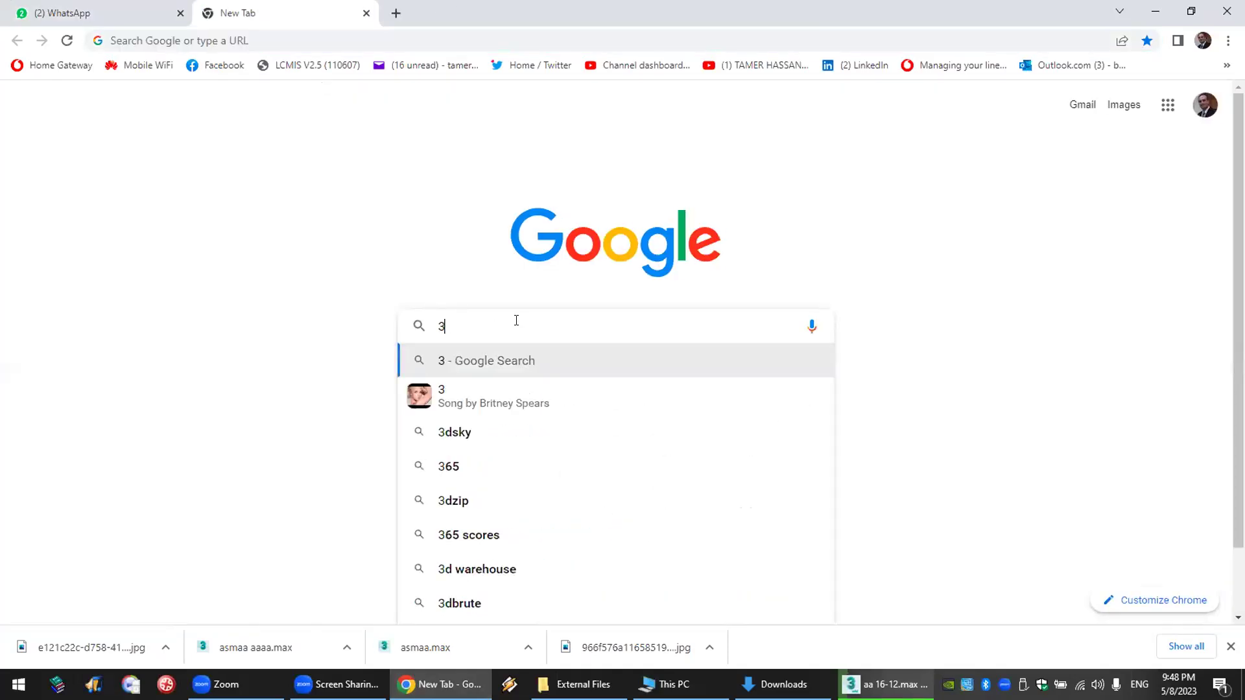
text(60 )
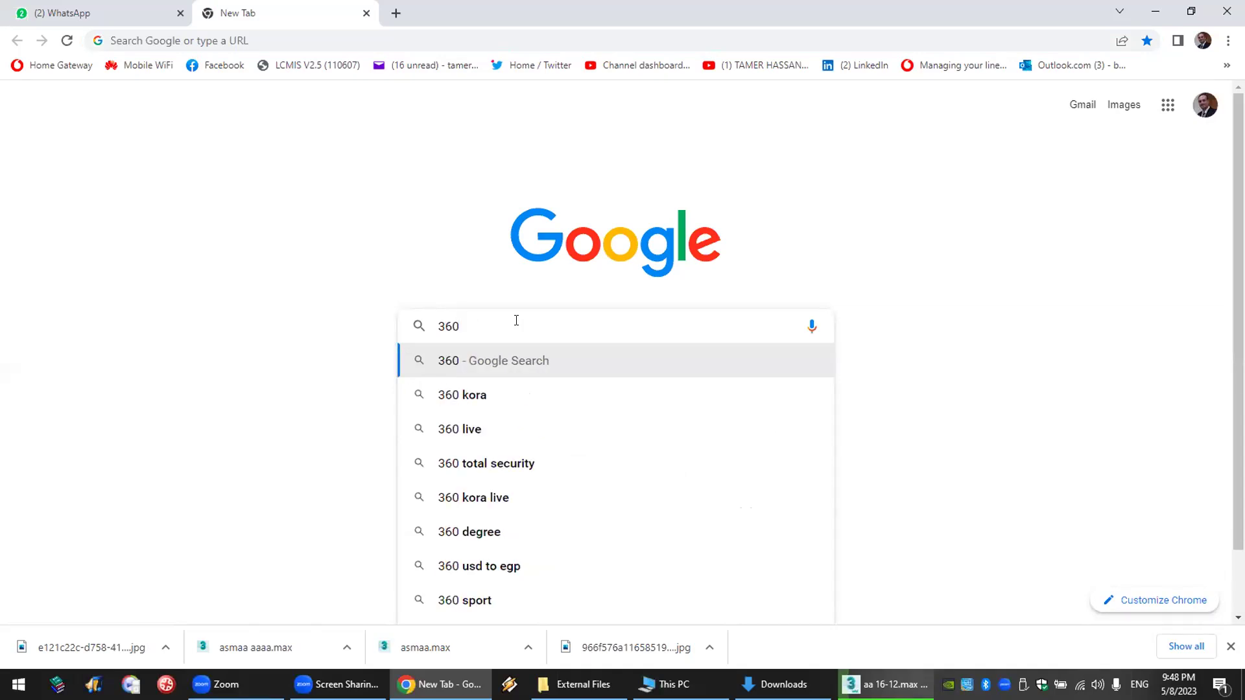
text(vie)
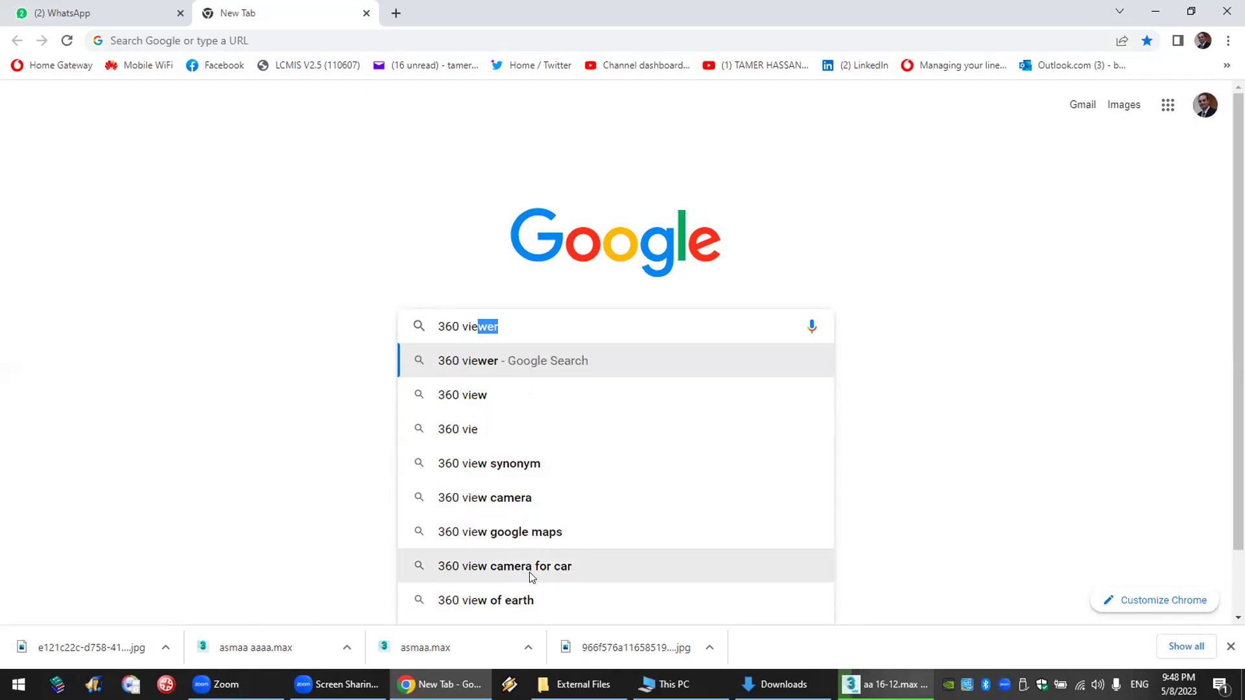
click(529, 324)
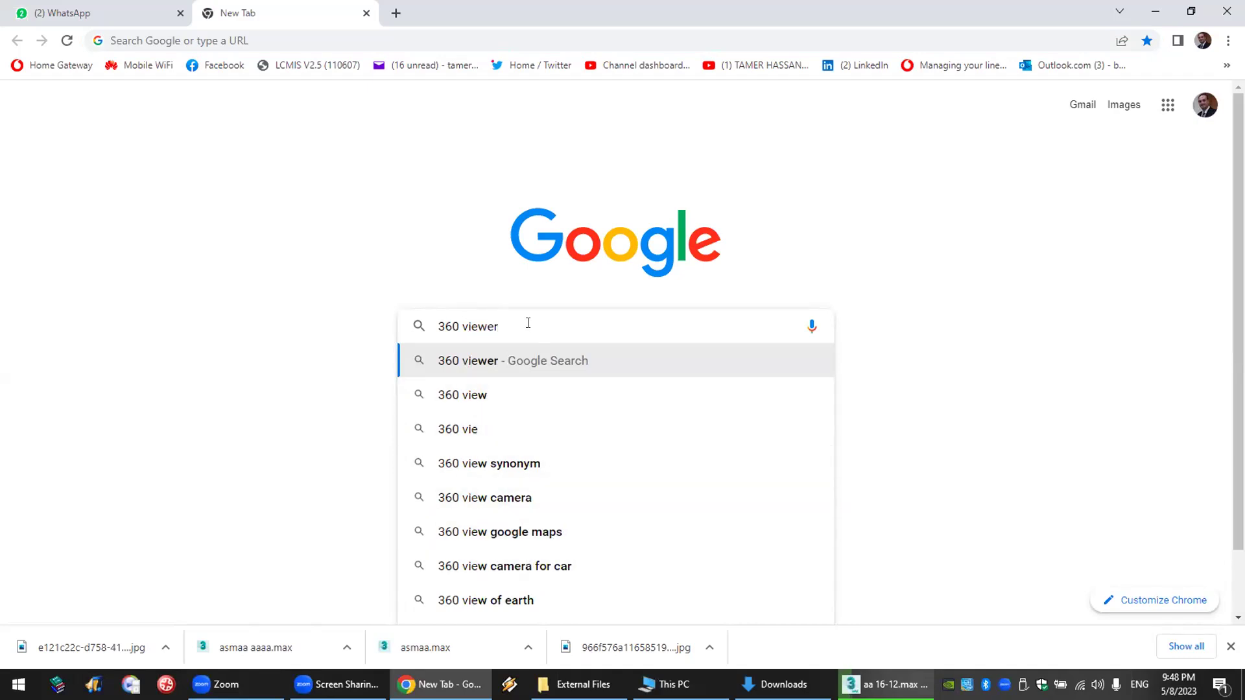
key(Return)
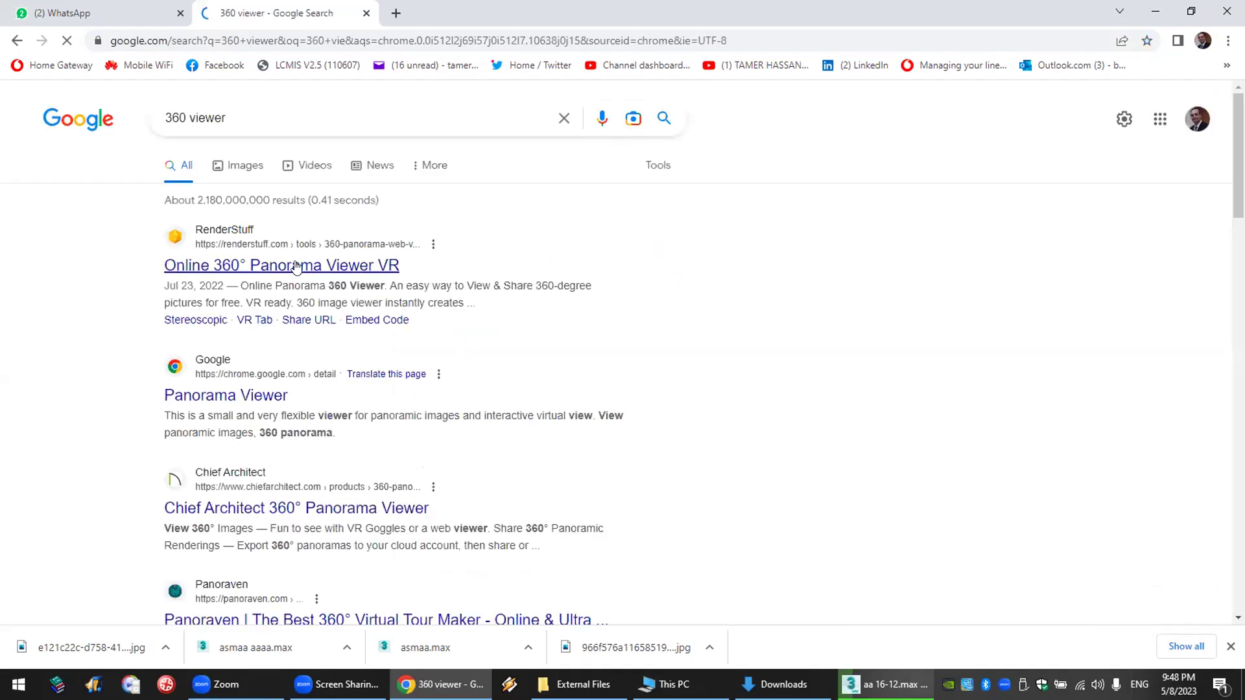
click(295, 265)
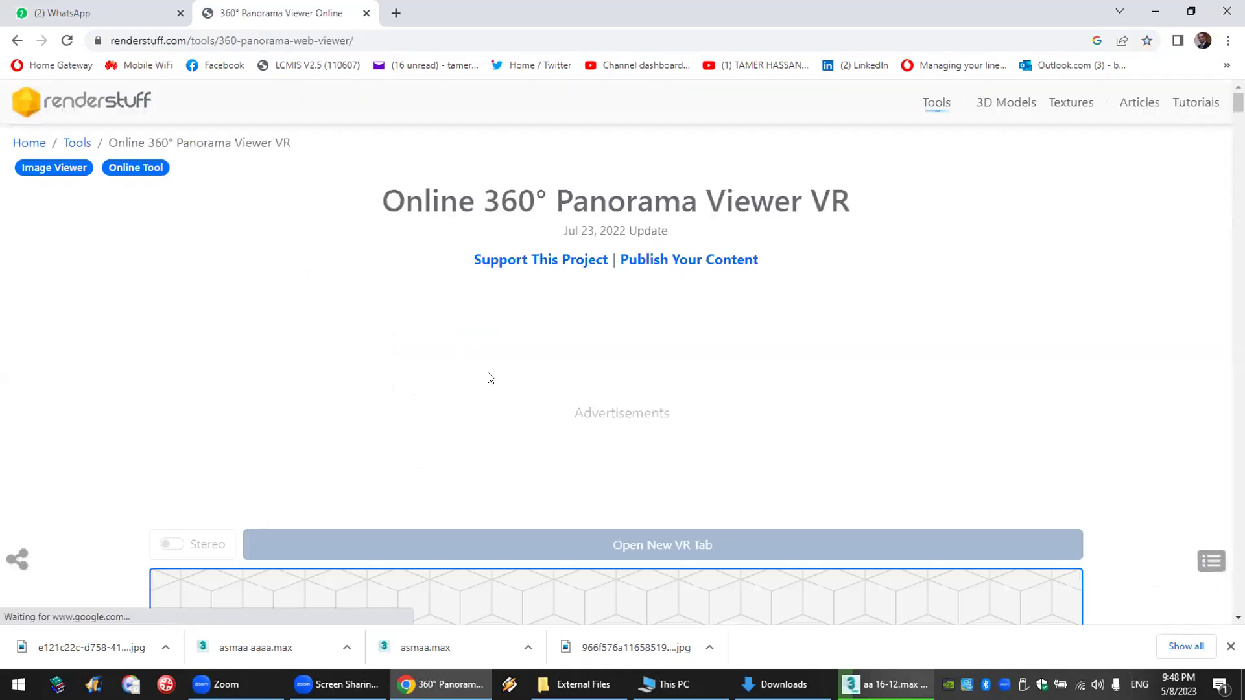
scroll(497, 372, down, 3)
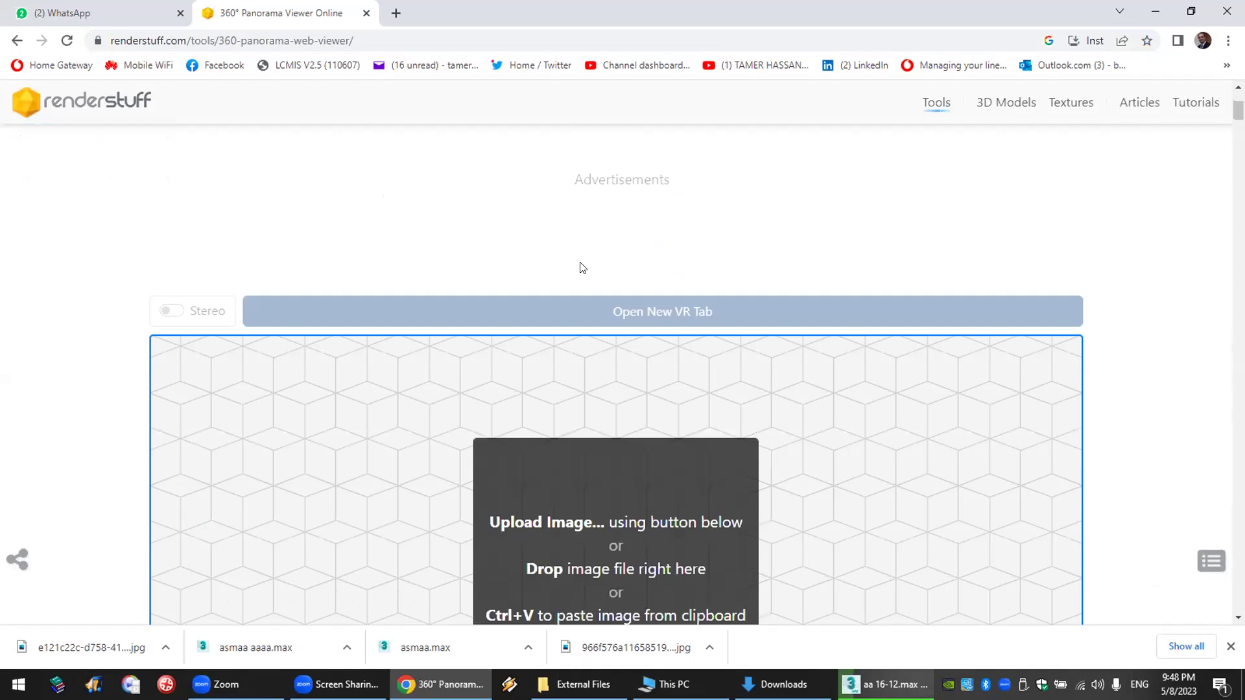
- Copy the panorama viewer's web address and send it to the 3D MAX OL 15-03-2023 group chat in WhatsApp
click(142, 41)
key(ctrl+c)
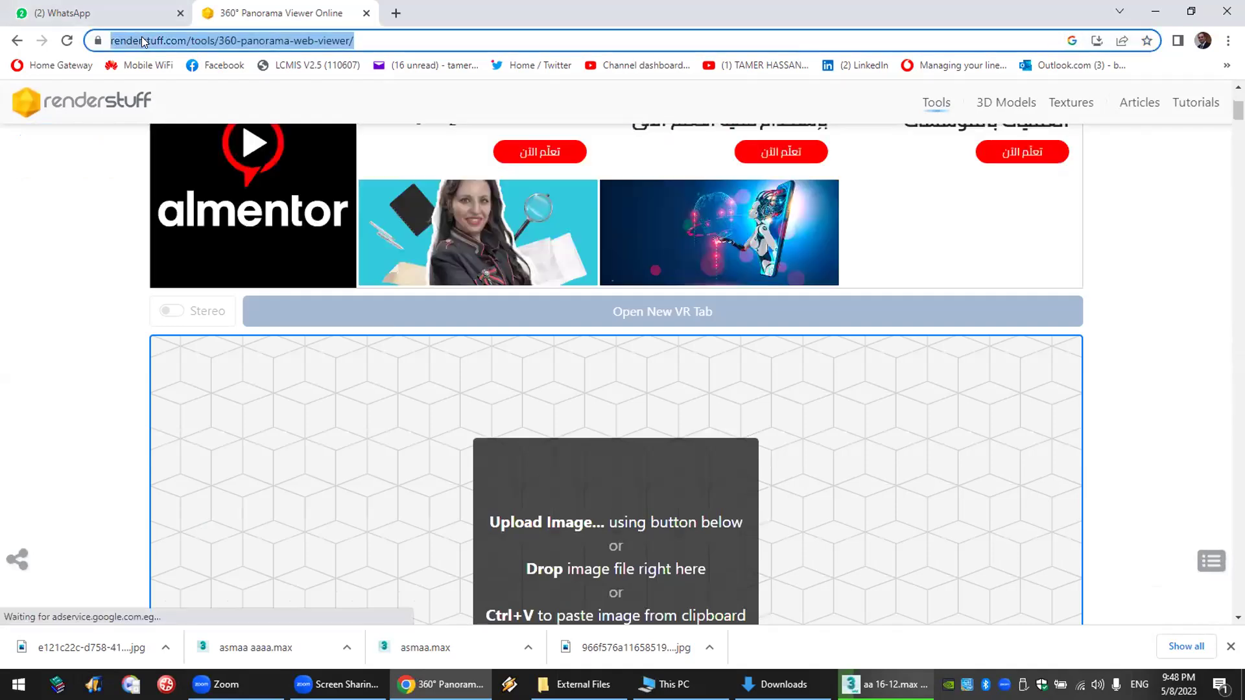
click(61, 13)
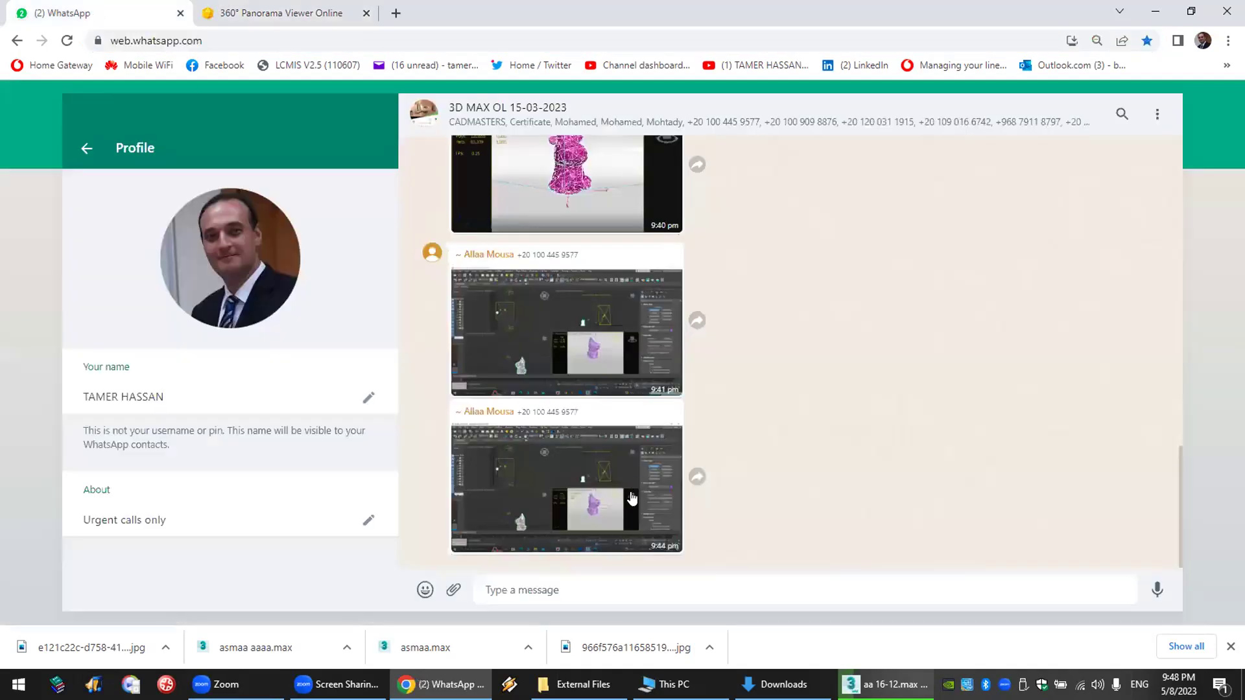
click(609, 583)
key(ctrl+v)
key(Return)
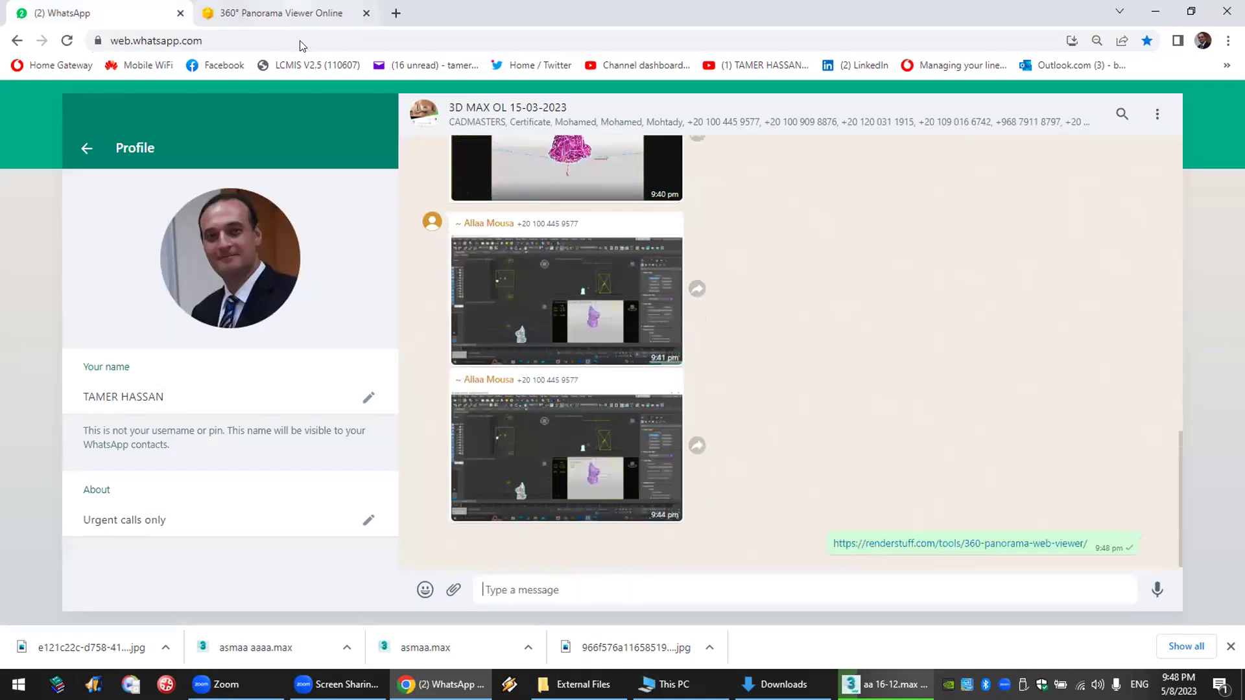
- Return to the panorama viewer page, check the panorama render in 3ds Max and dismiss the open file dialog in Chrome
key(ctrl+Tab)
scroll(616, 499, down, 2)
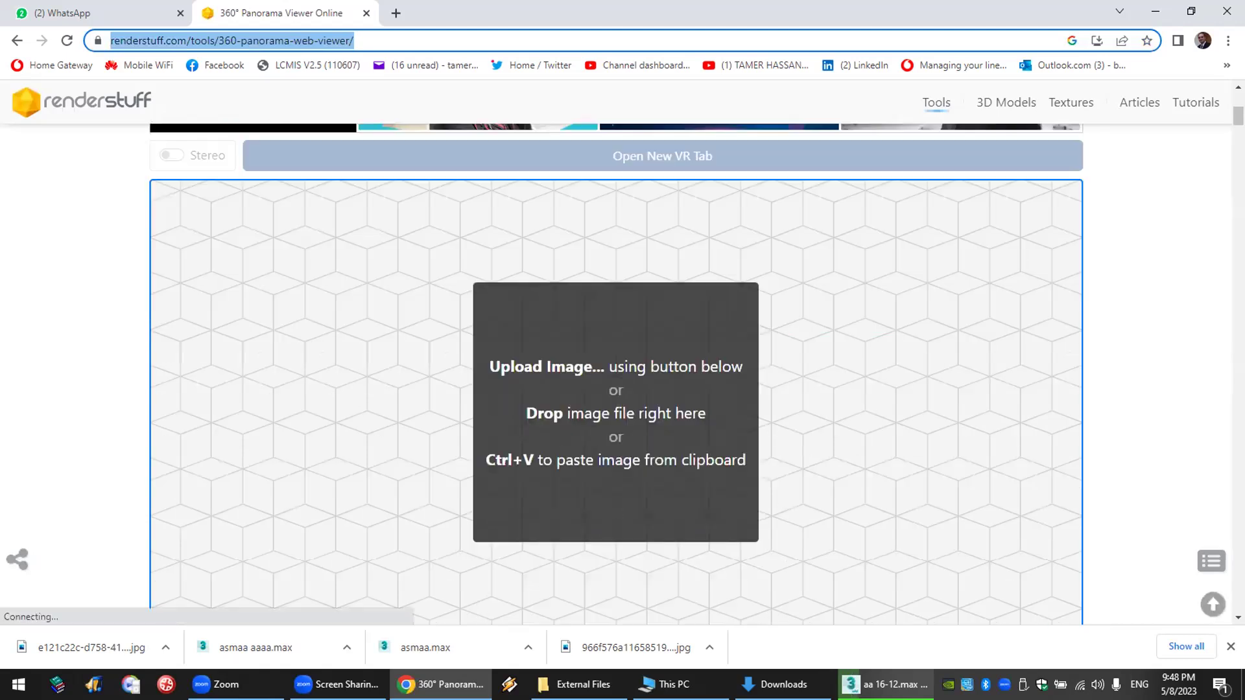
key(alt+Tab)
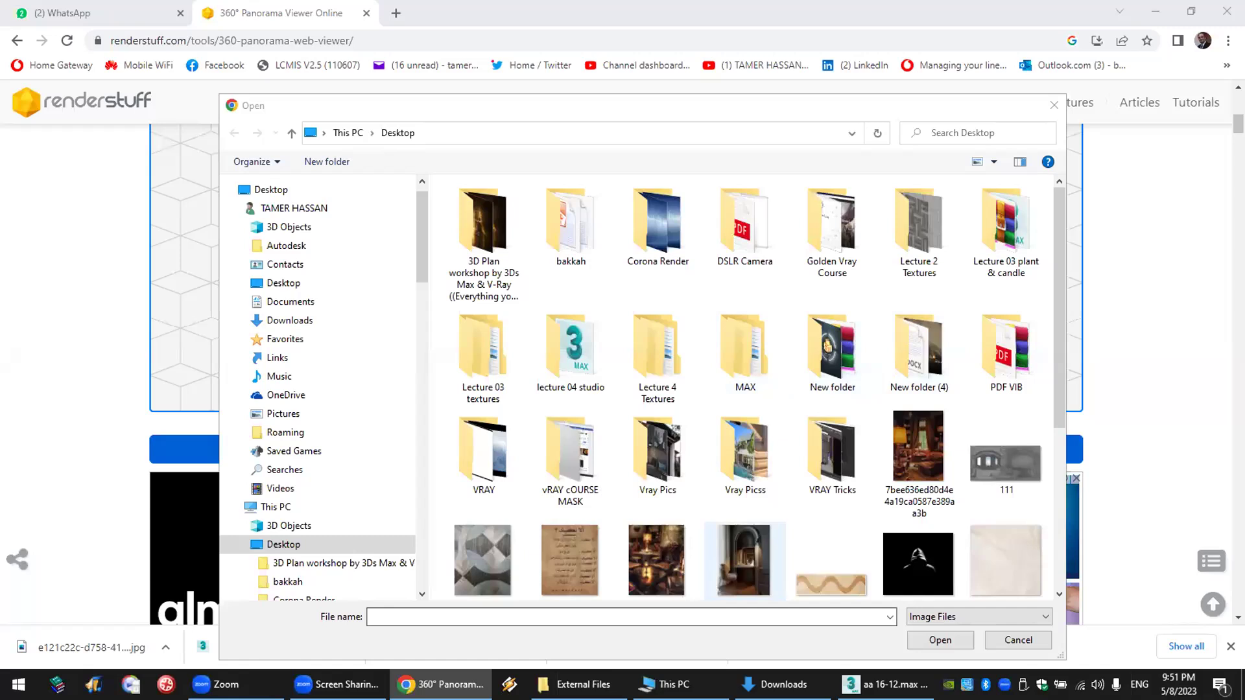
click(885, 684)
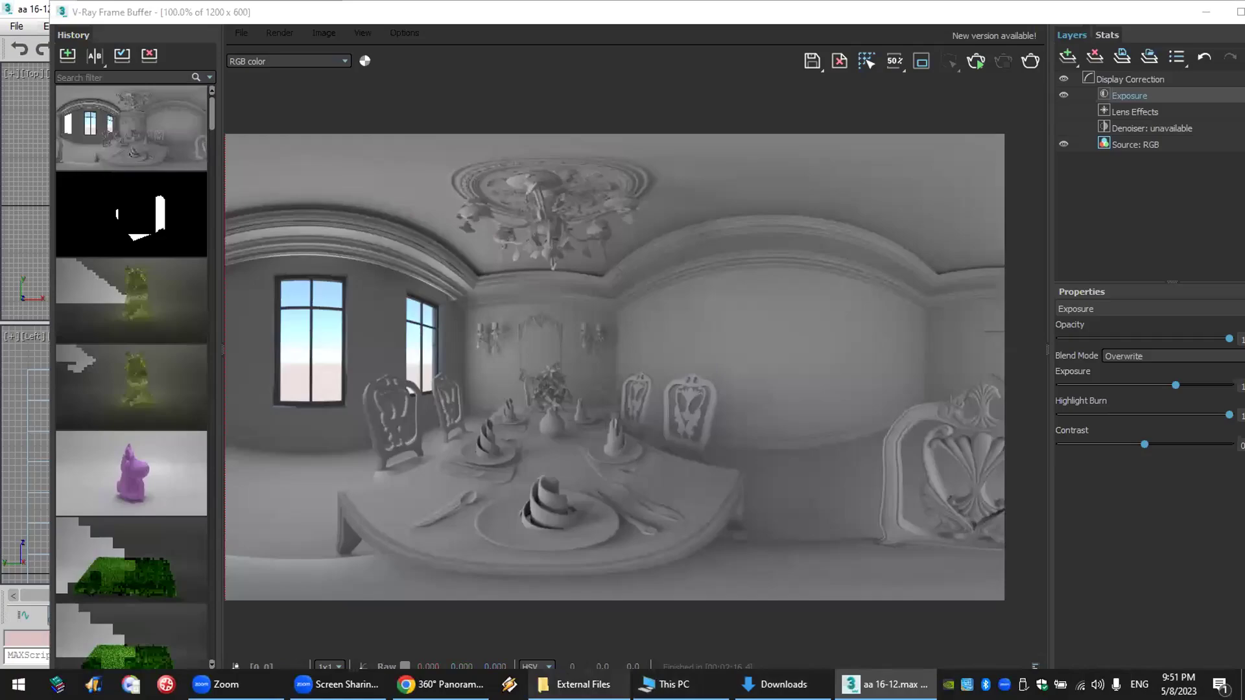
click(440, 684)
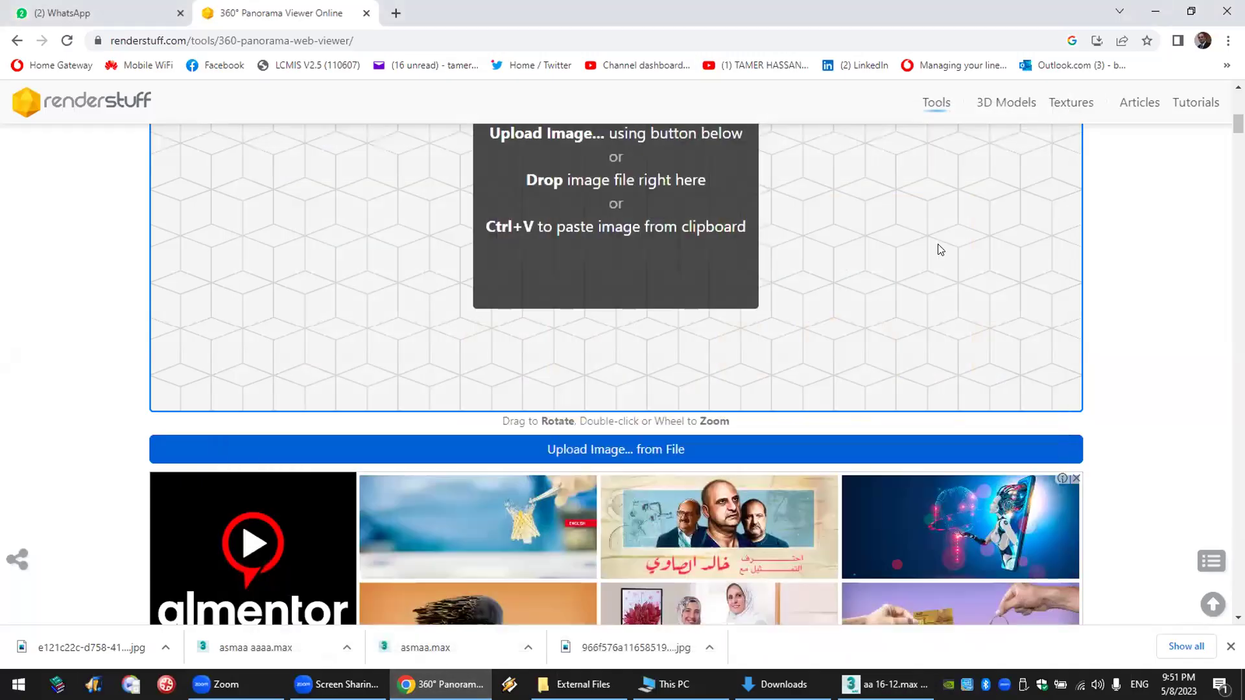
click(1054, 105)
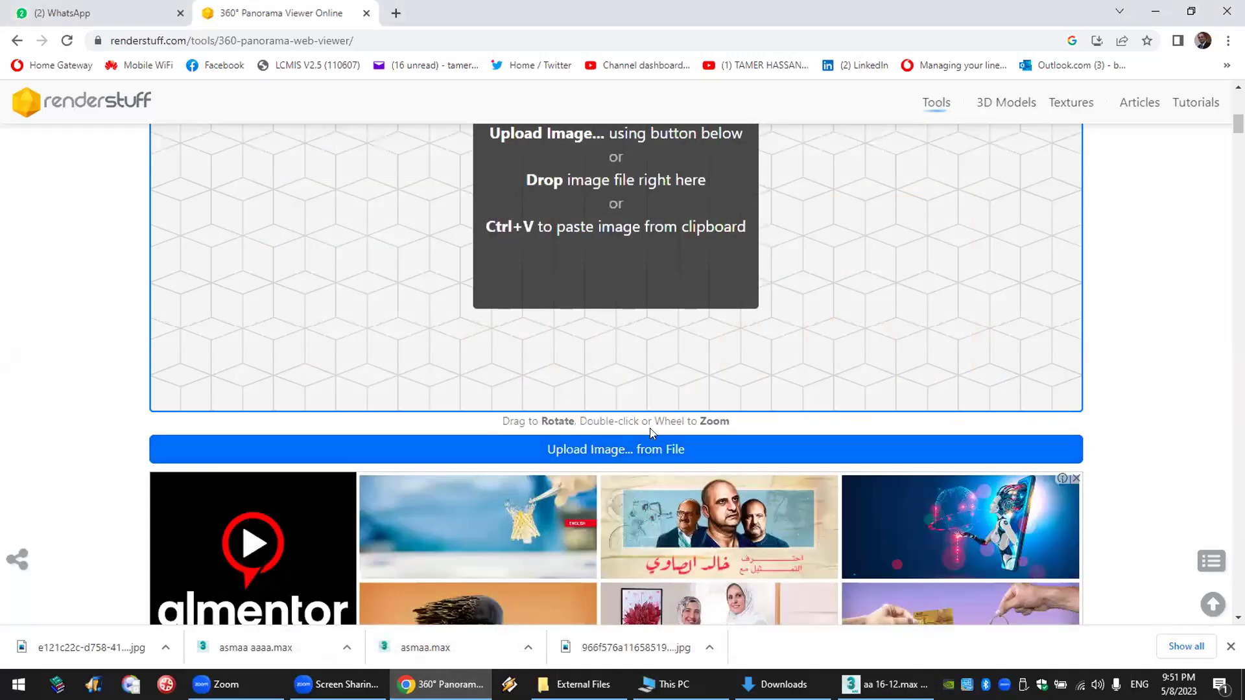
- Start an image upload from file in the panorama viewer and browse the Desktop for the panorama image
click(625, 452)
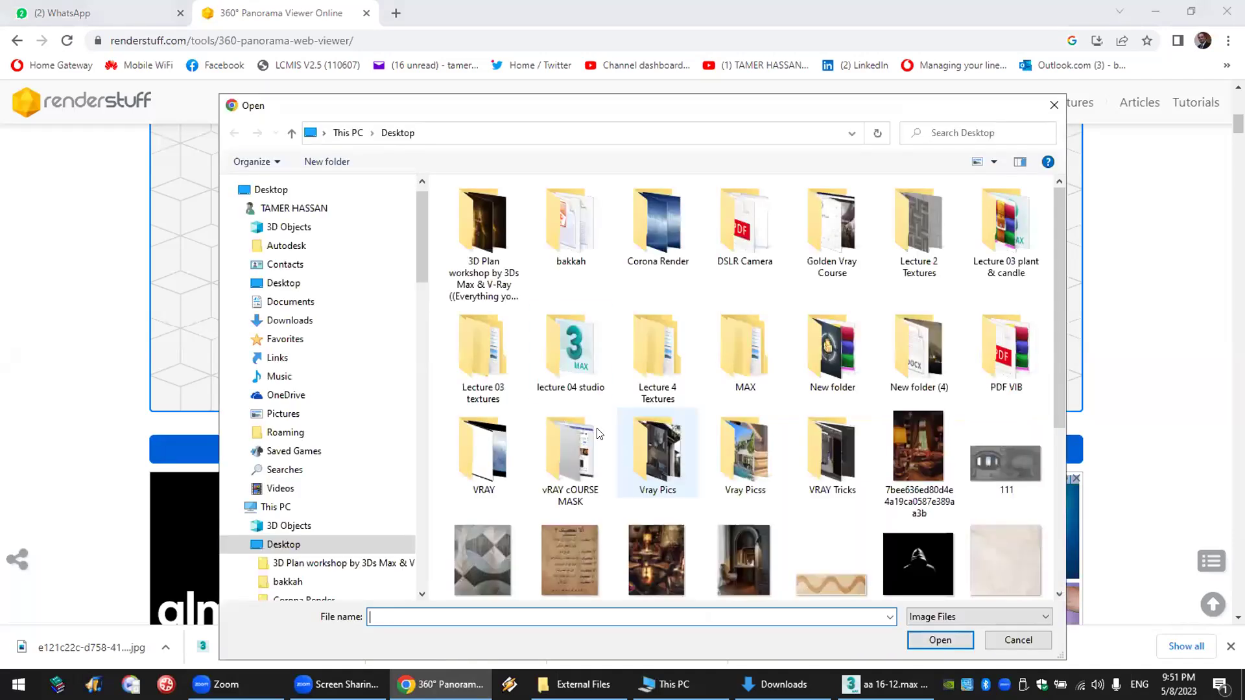
scroll(597, 453, down, 5)
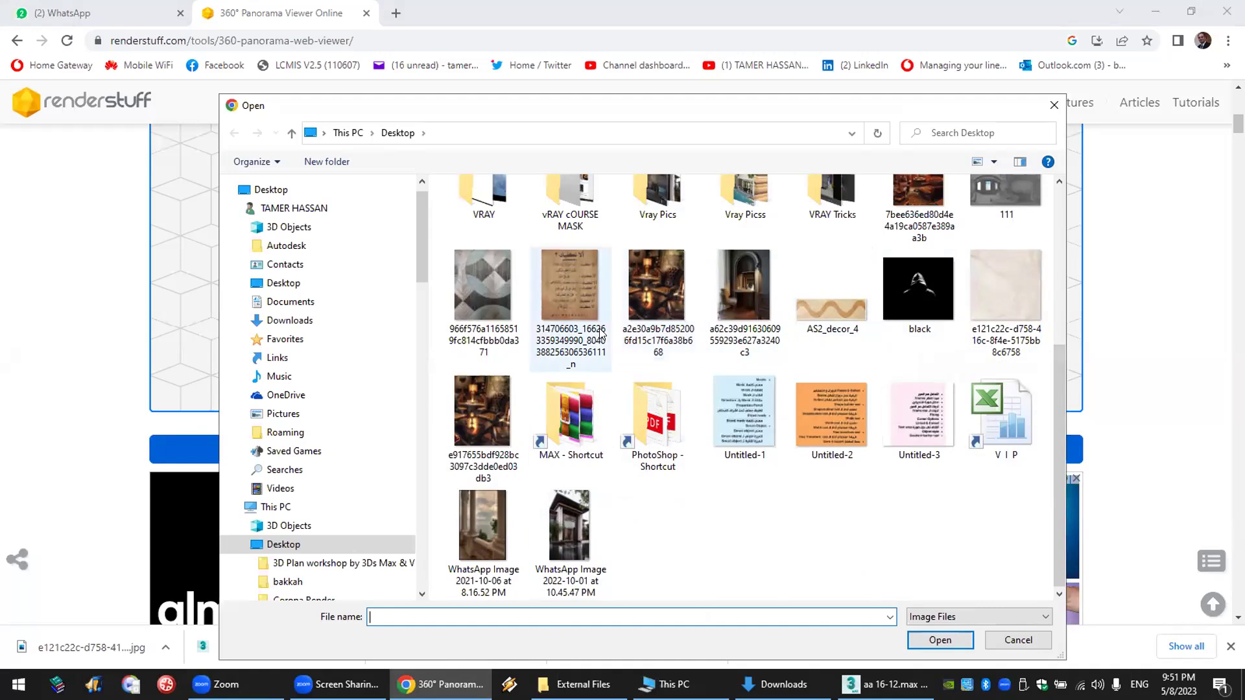
- Load the Desktop image 111 into the 360° panorama viewer and look around the dining room from several angles
double_click(996, 182)
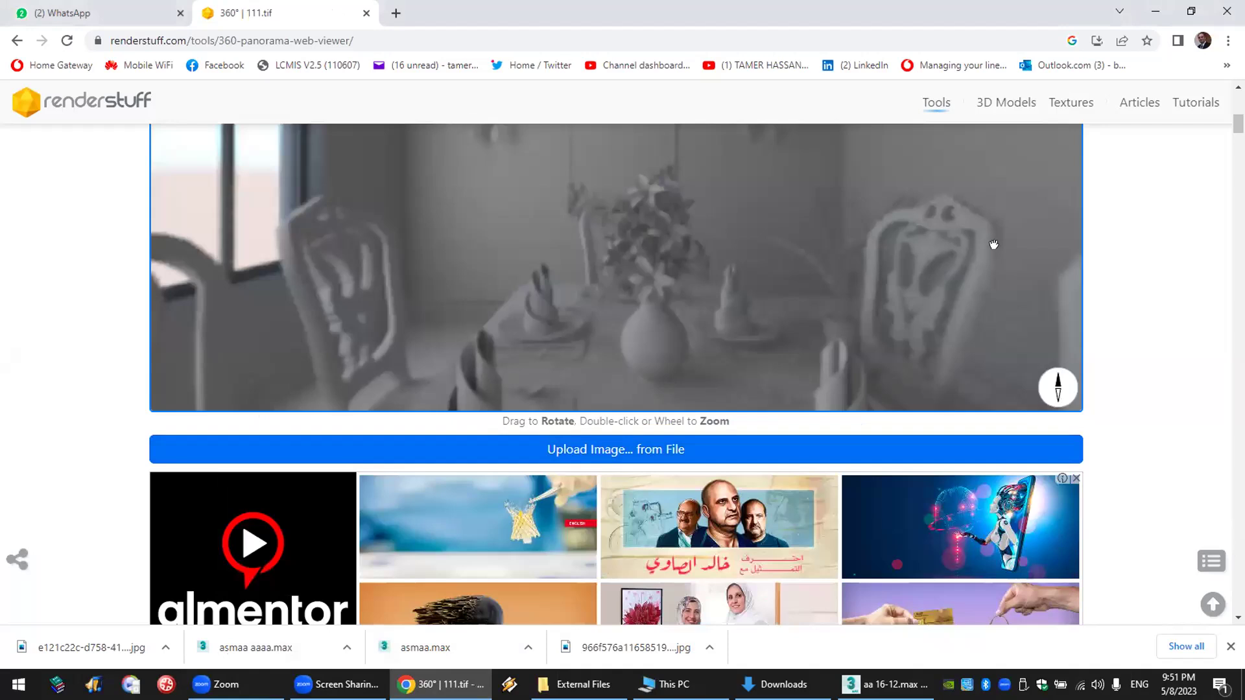
scroll(1191, 299, down, 6)
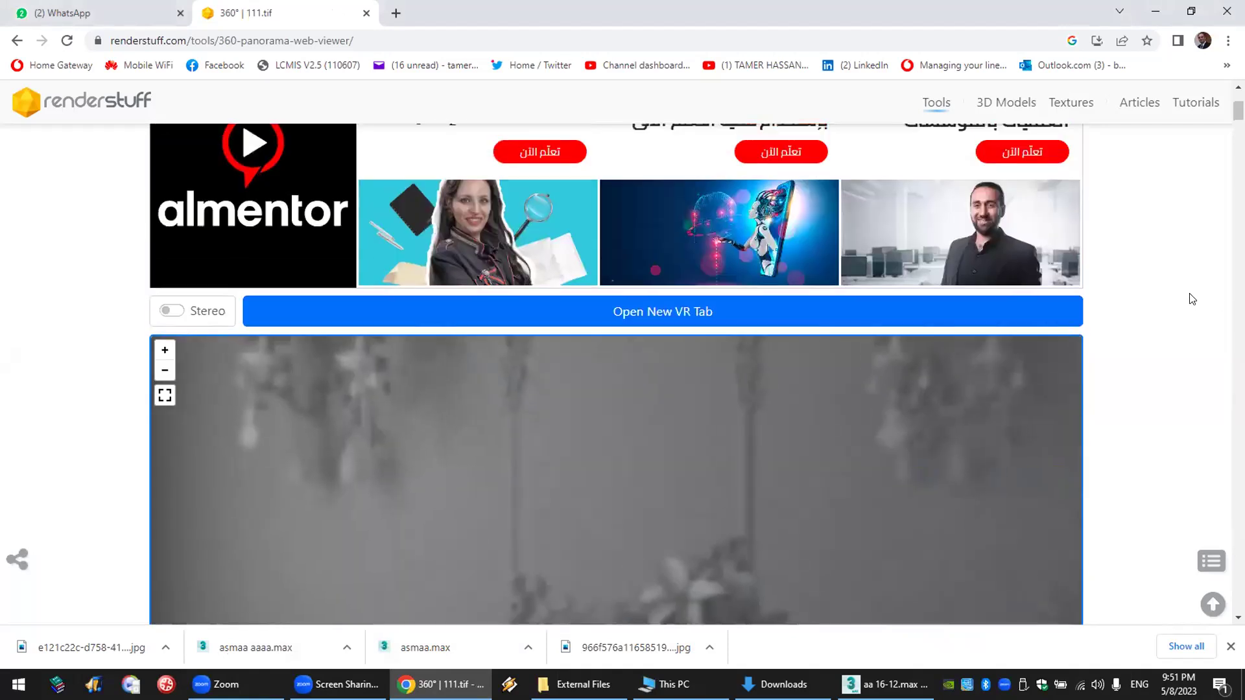
scroll(1192, 299, down, 4)
ctrl+scroll(1128, 310, down, 2)
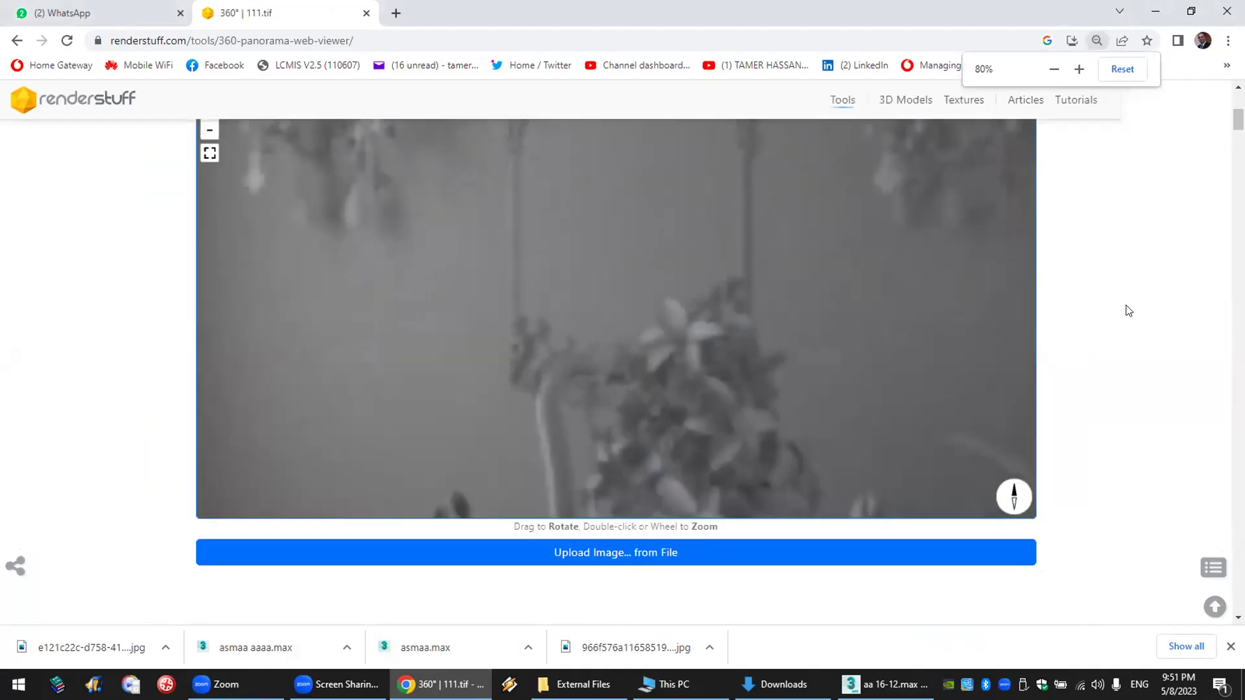
ctrl+scroll(1128, 311, down, 1)
scroll(659, 328, down, 5)
drag(658, 326, 816, 333)
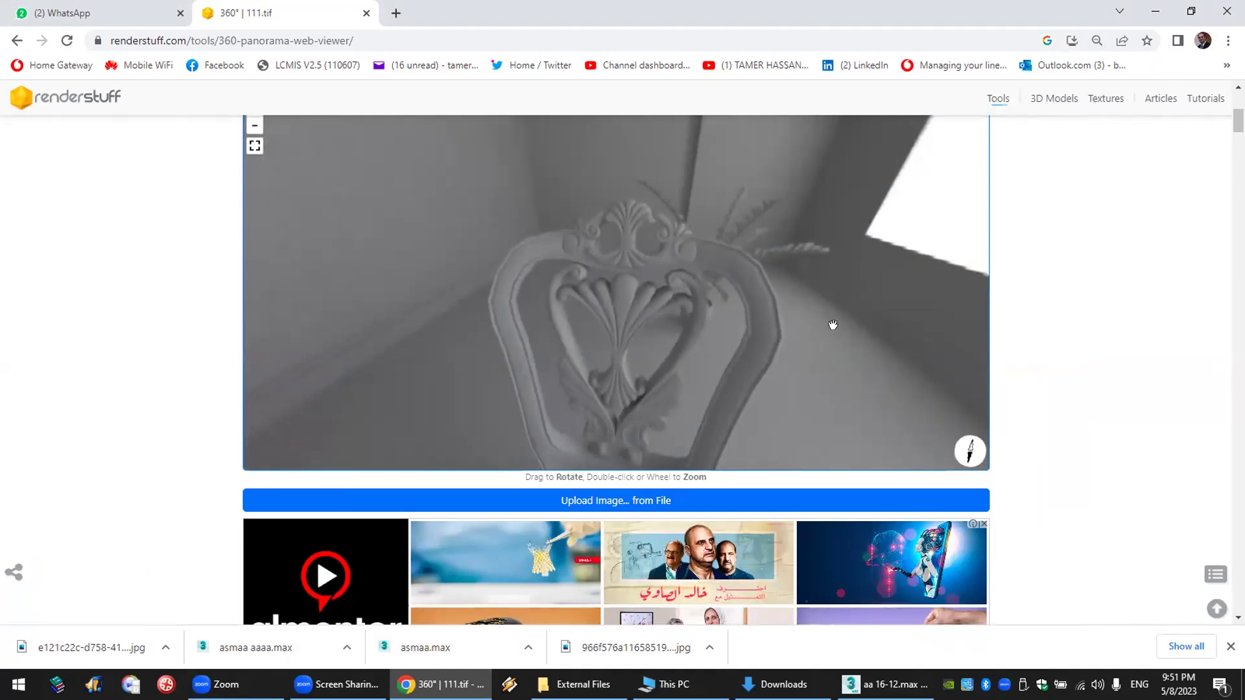
drag(833, 325, 478, 350)
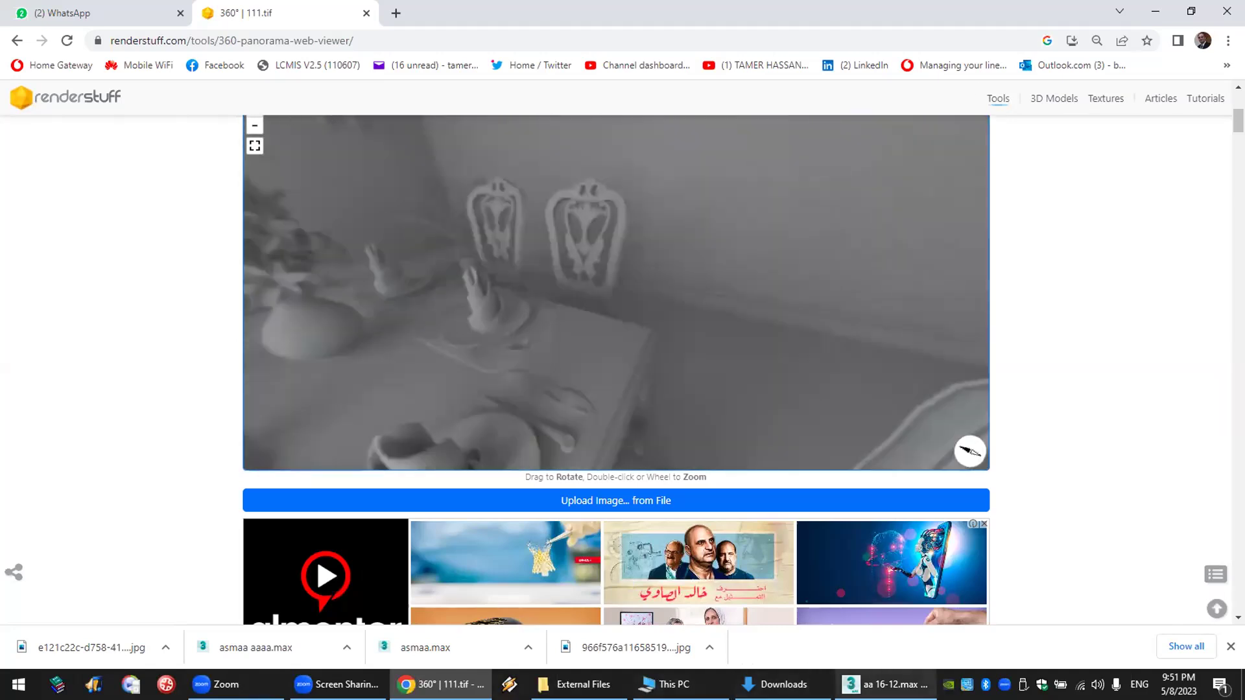
- Compare the dining room render in the V-Ray Frame Buffer with the web panorama, rotating the panorama toward the windows
click(885, 684)
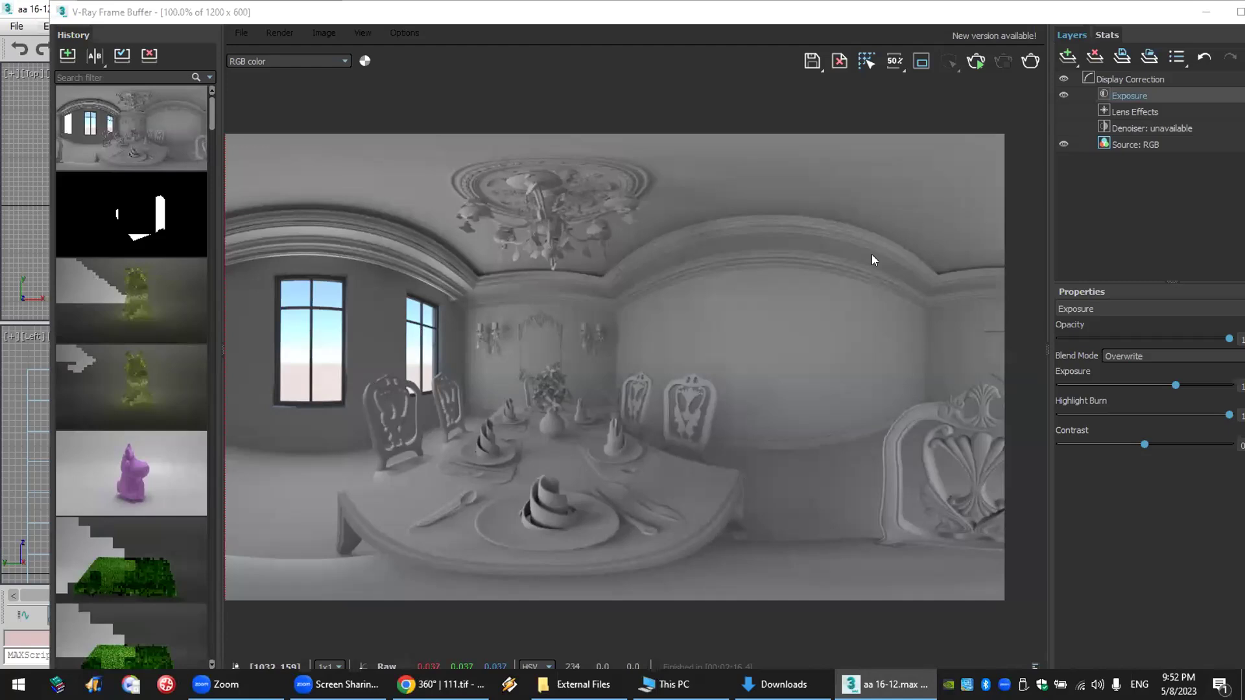
scroll(711, 240, up, 1)
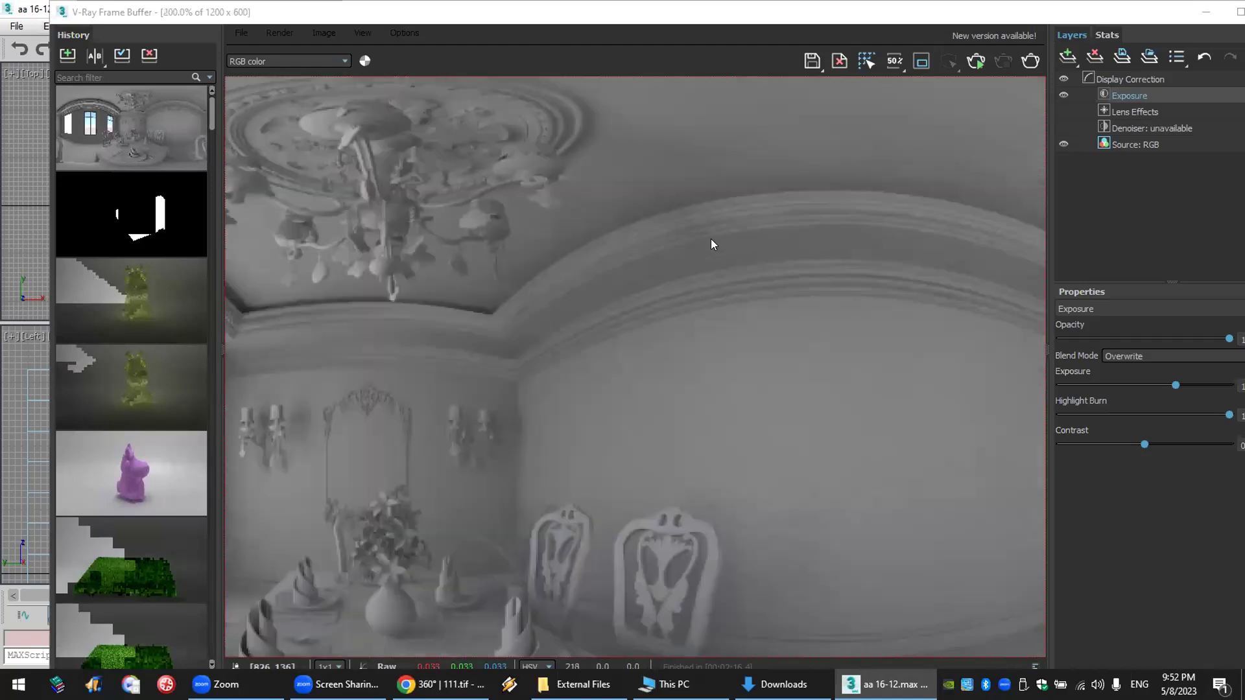
click(440, 684)
drag(597, 360, 487, 298)
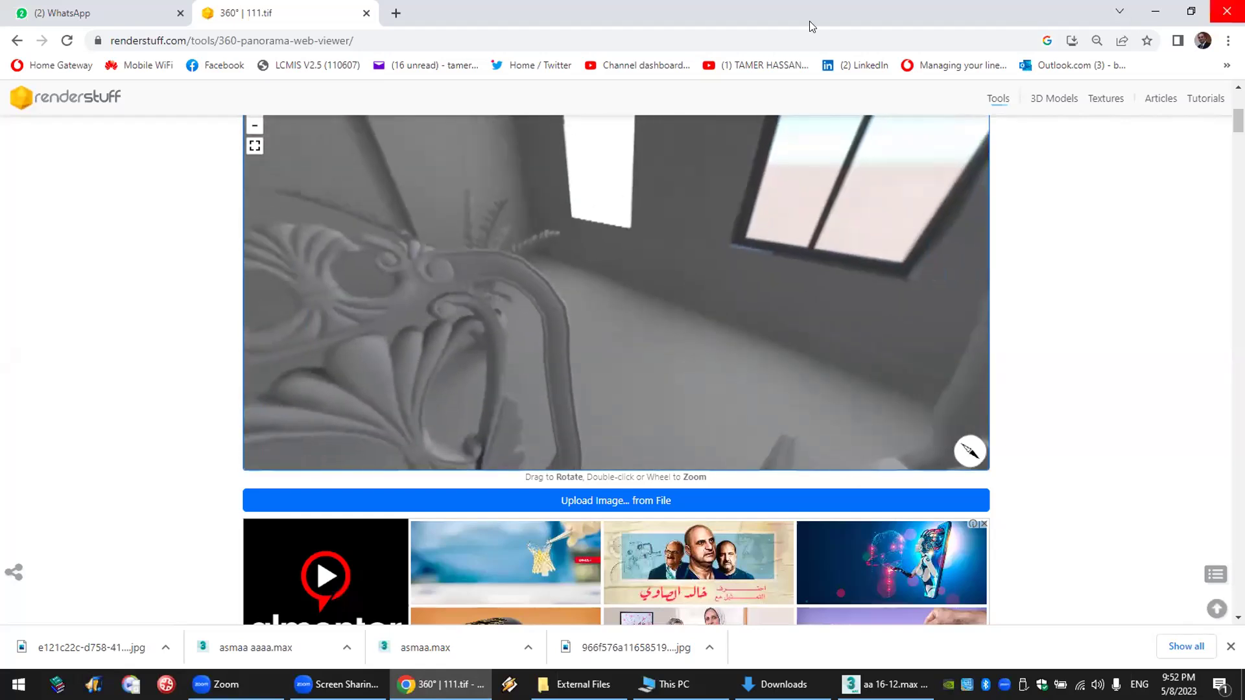
- Close the panorama viewer page, switch to studio 04.max in 3ds Max, and open the Material Editor
click(366, 13)
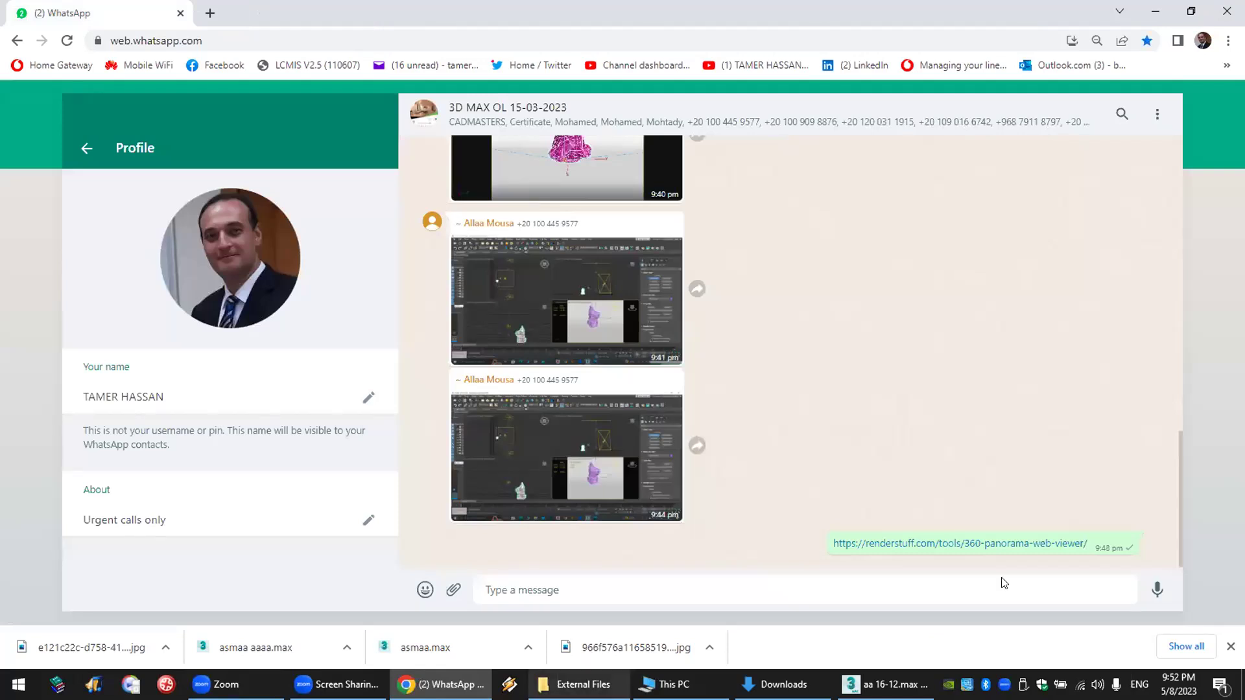
key(alt+Tab)
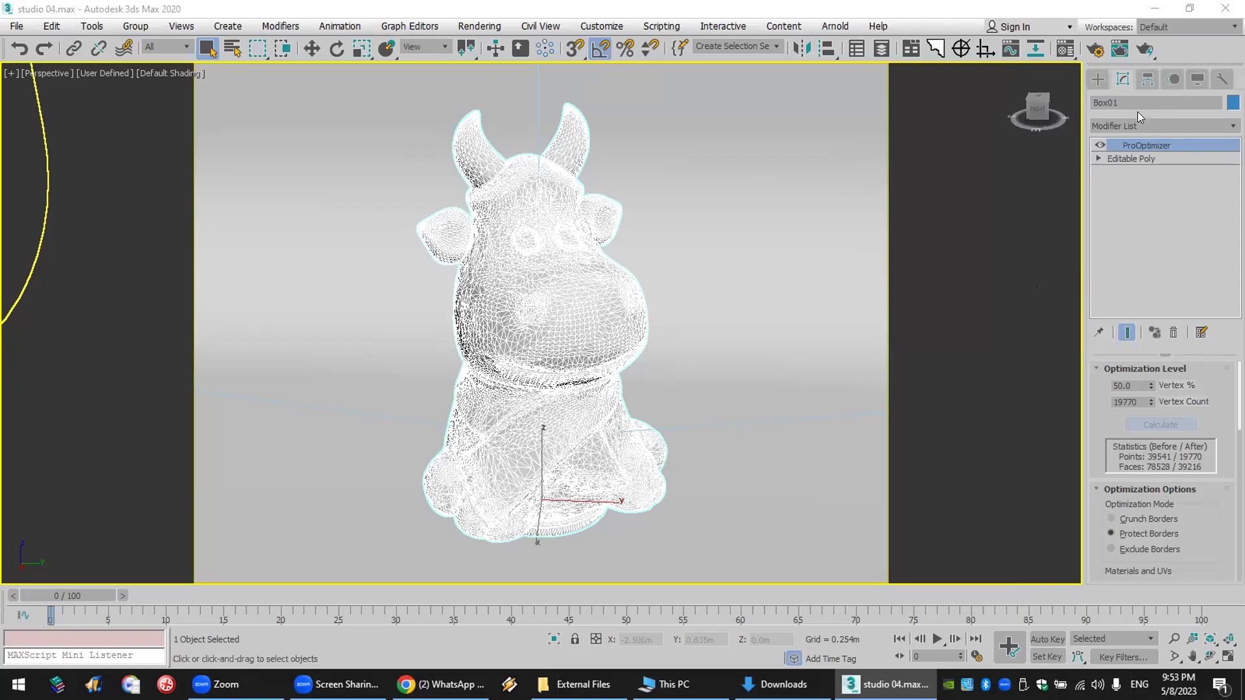
click(1065, 50)
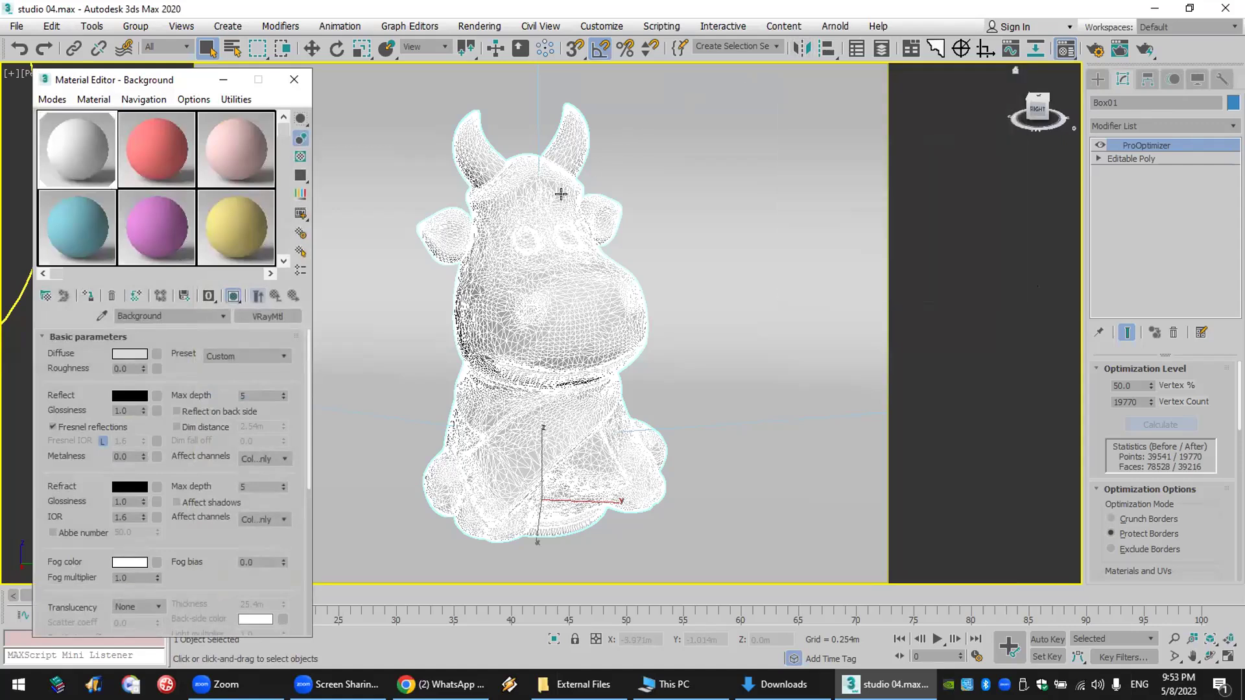
click(639, 295)
key(ctrl+z)
key(ctrl+y)
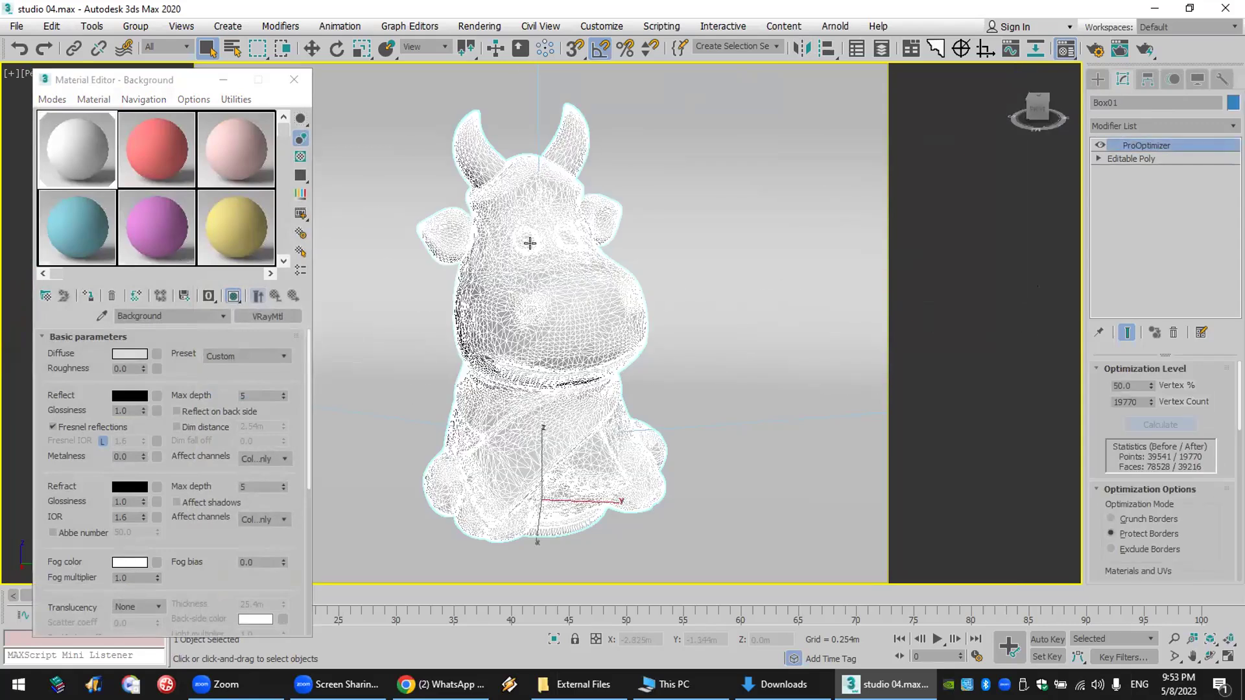
- Preview the cow model in shaded display and restore its wireframe display
click(1098, 334)
key(F3)
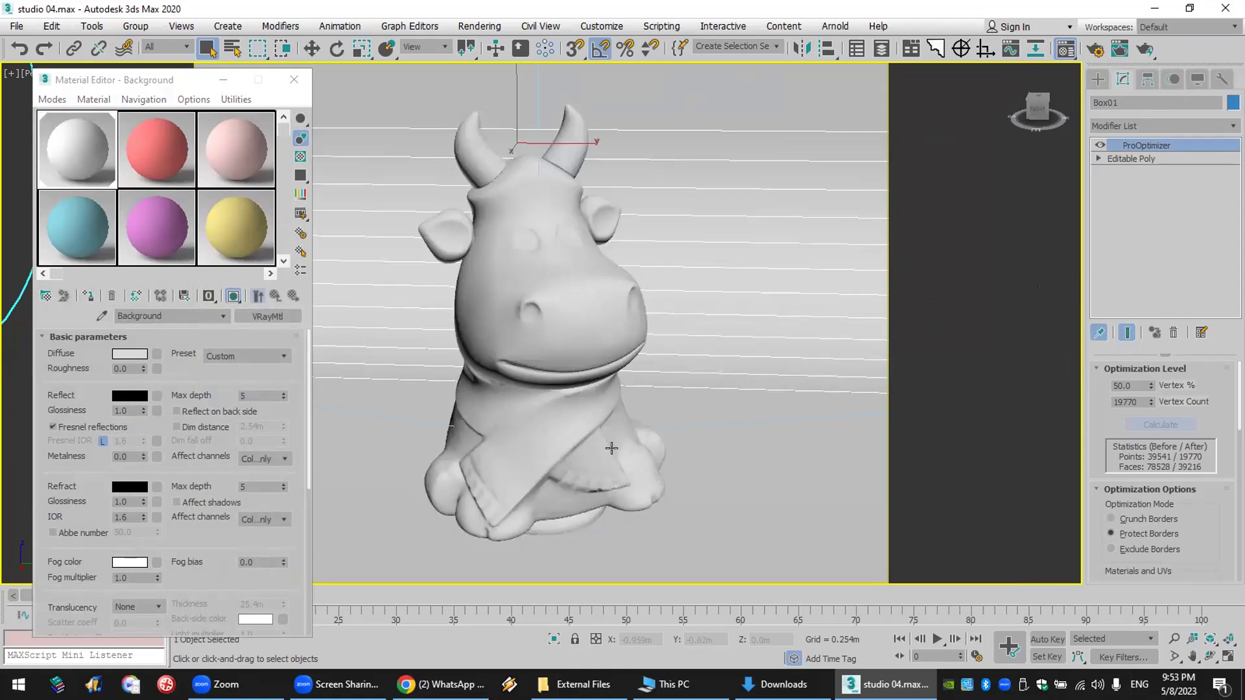
click(1098, 333)
click(586, 331)
key(F3)
- Assign the purple Material #8 to the cow, pin its modifier stack, and show the material in shaded display
click(160, 244)
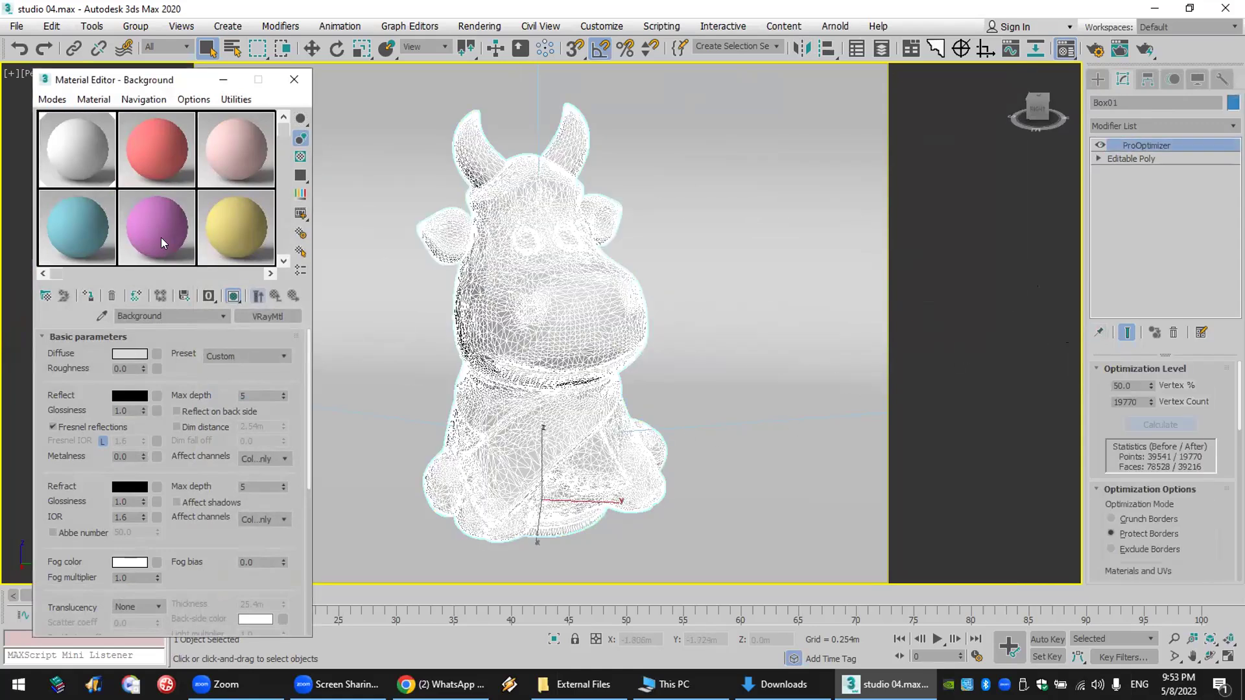
click(115, 295)
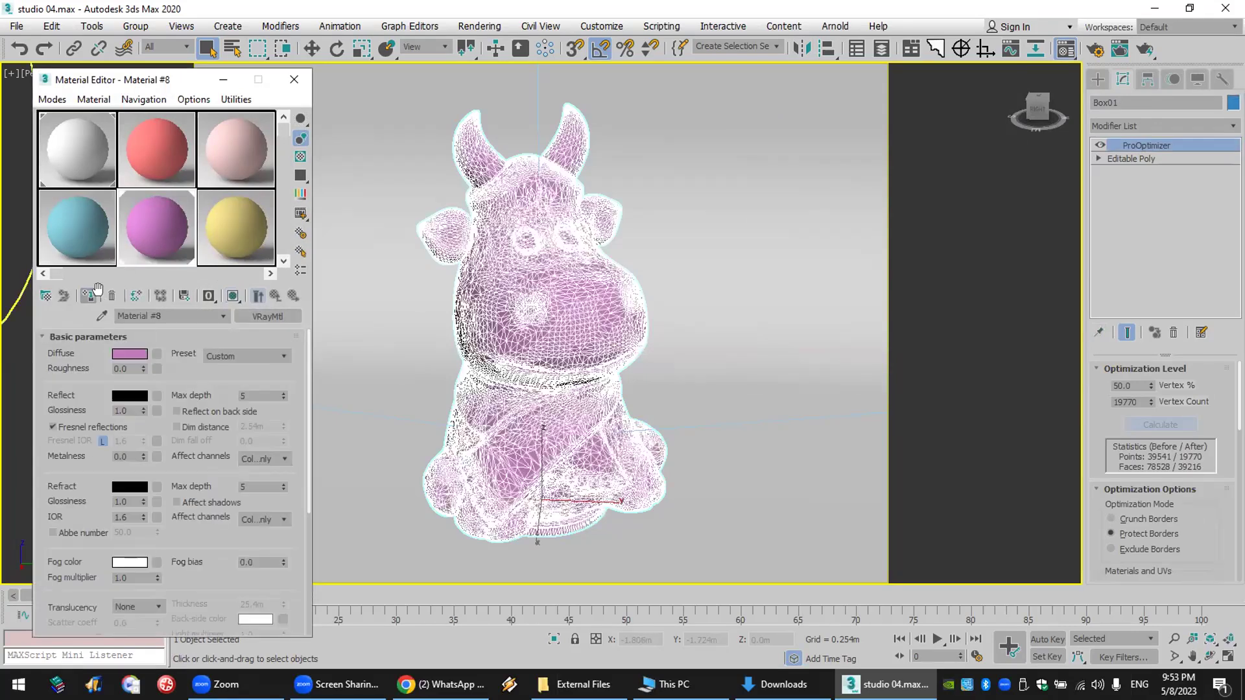
click(232, 295)
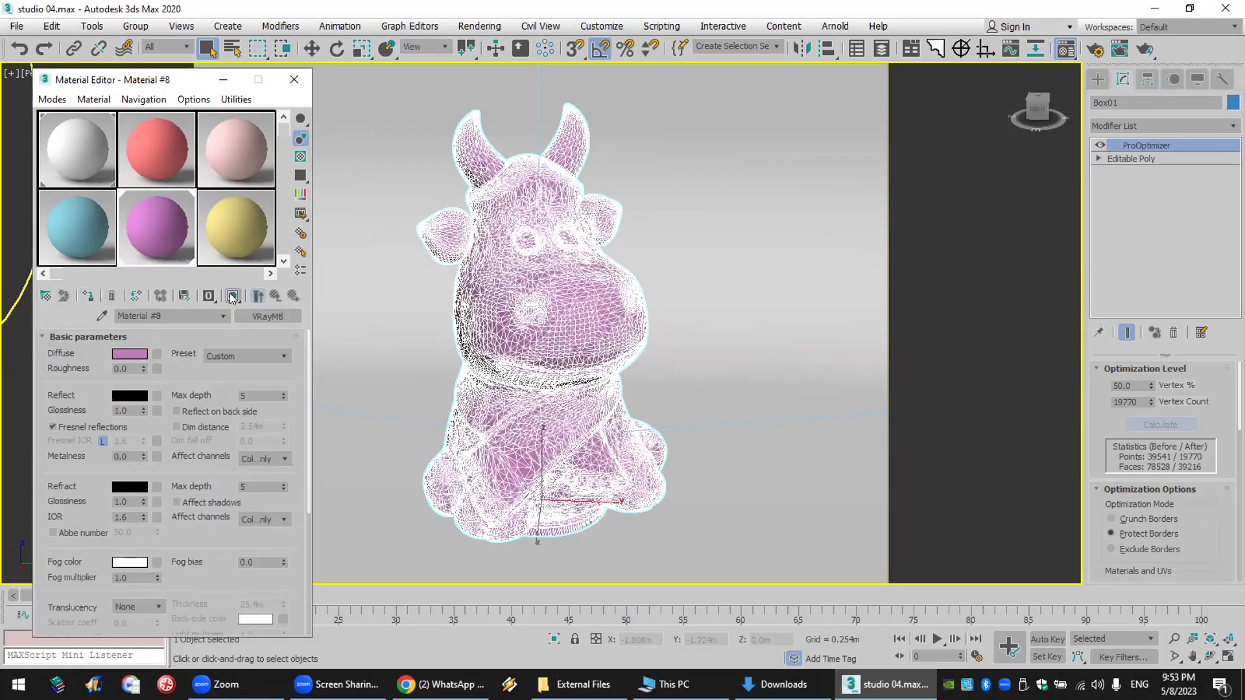
click(1098, 331)
key(F3)
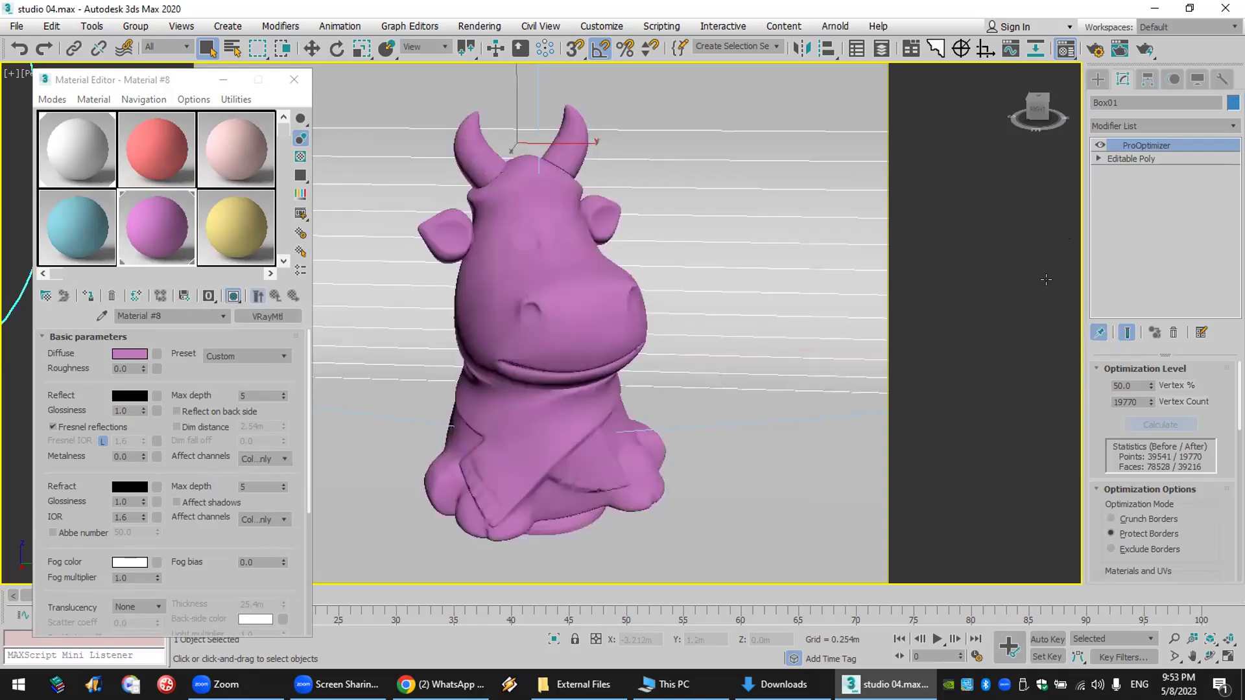
click(128, 354)
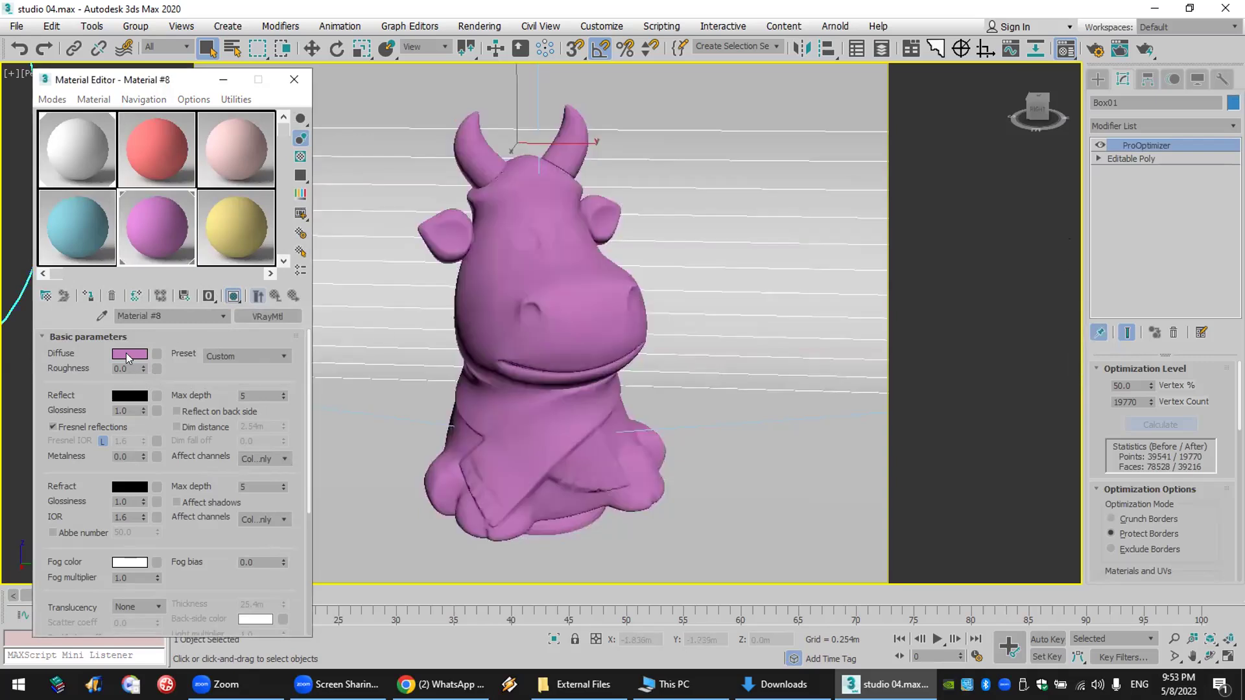
mouse_move(330, 188)
mouse_down()
mouse_move(419, 126)
mouse_move(352, 120)
mouse_move(338, 151)
mouse_move(353, 185)
mouse_move(426, 177)
mouse_move(417, 194)
mouse_up()
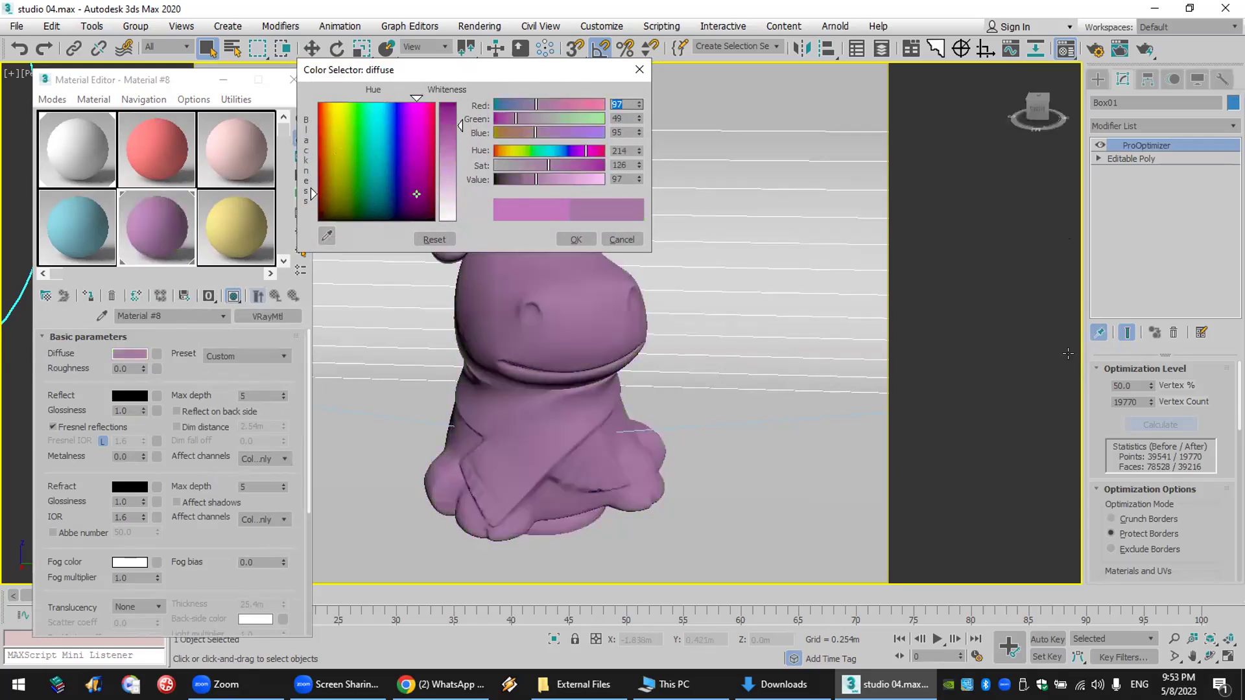
click(621, 239)
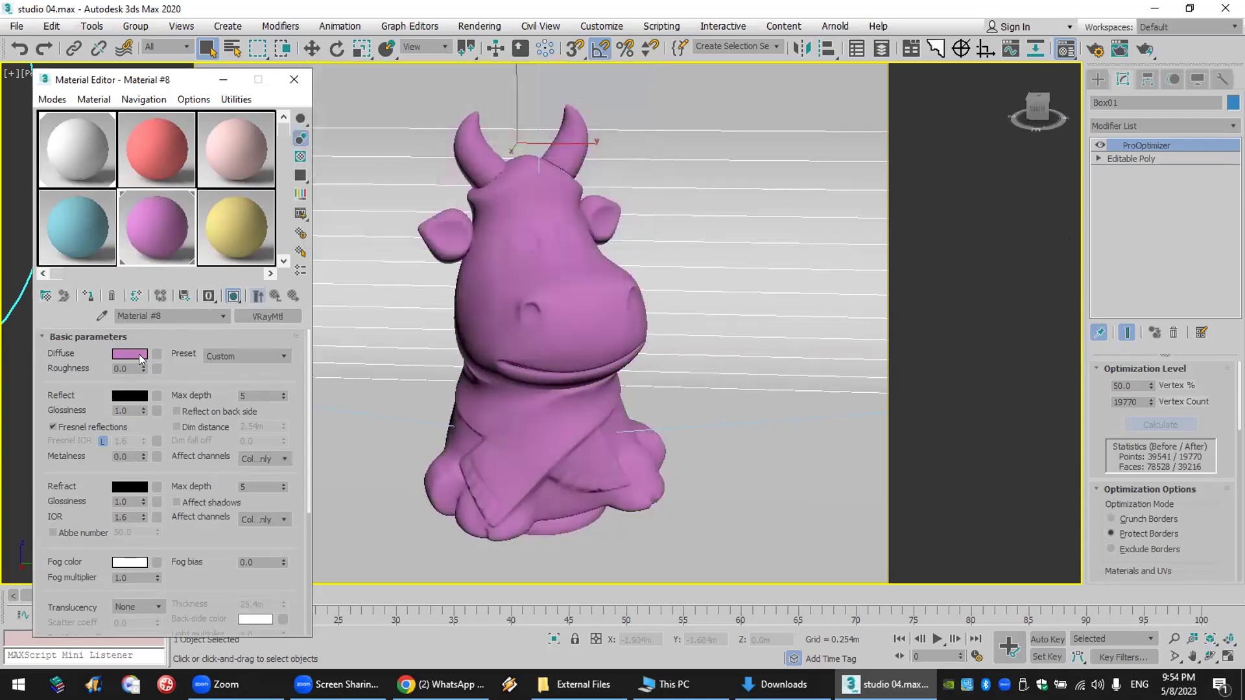
- Add a Gradient map to Material #8's diffuse channel and check it on the shaded cow
click(157, 354)
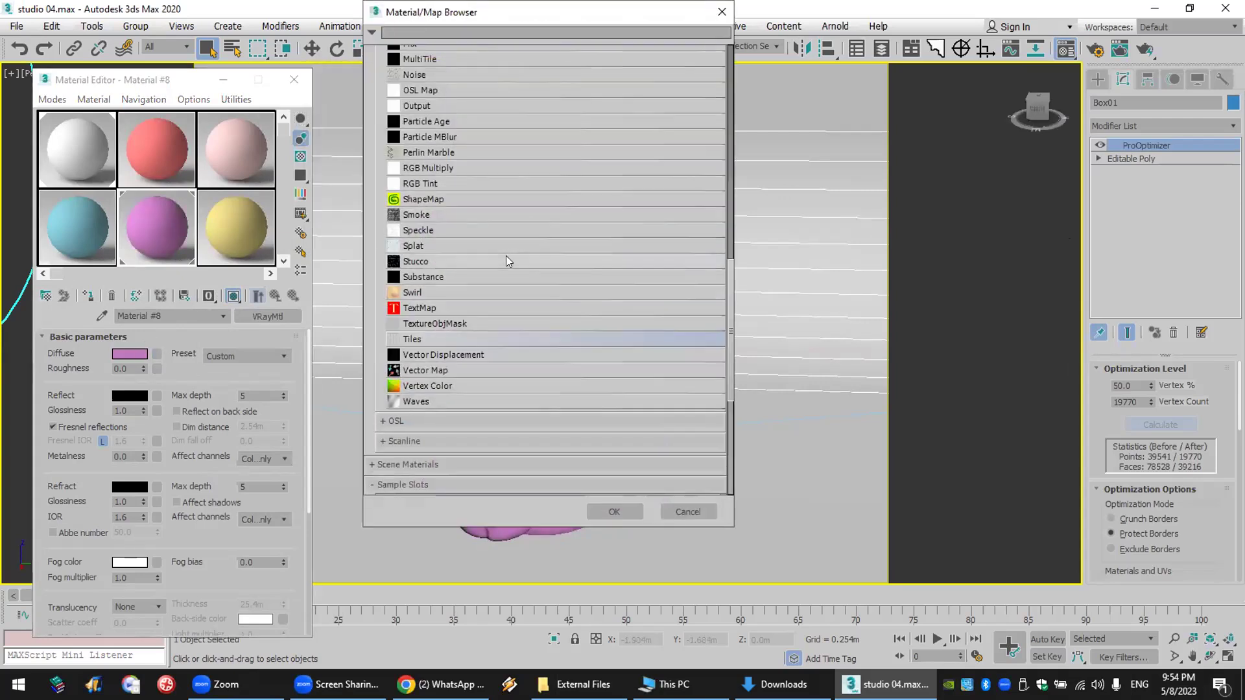
scroll(498, 256, up, 6)
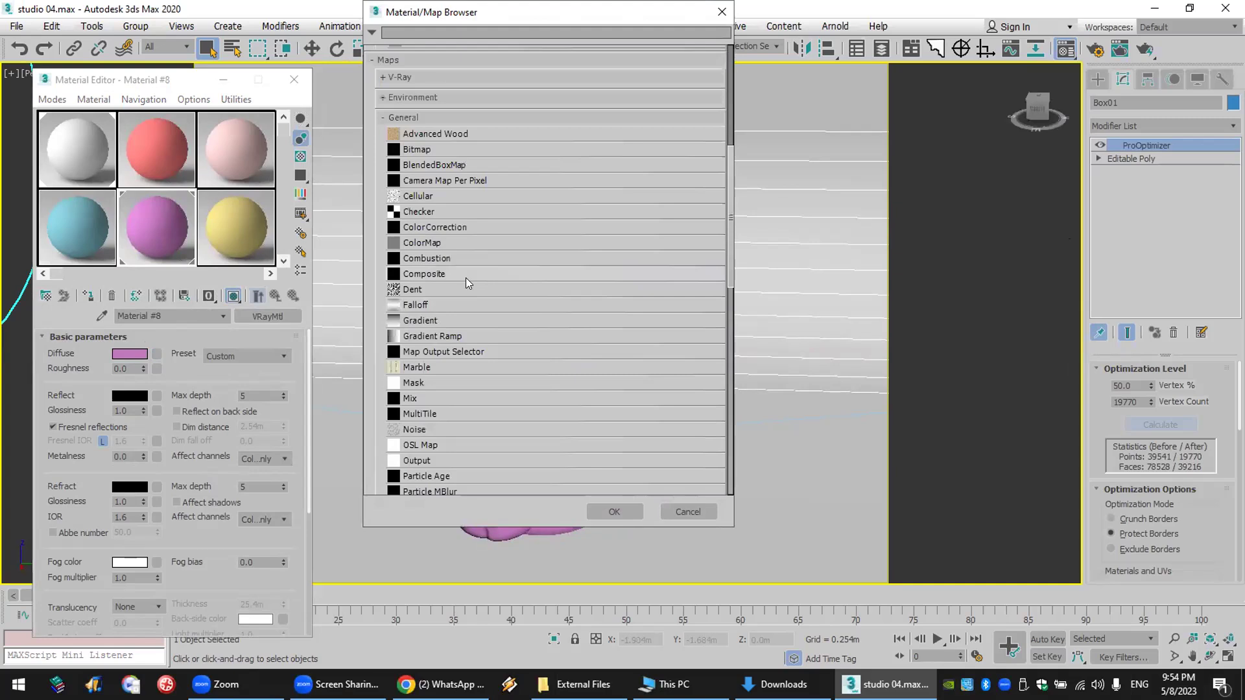
double_click(437, 316)
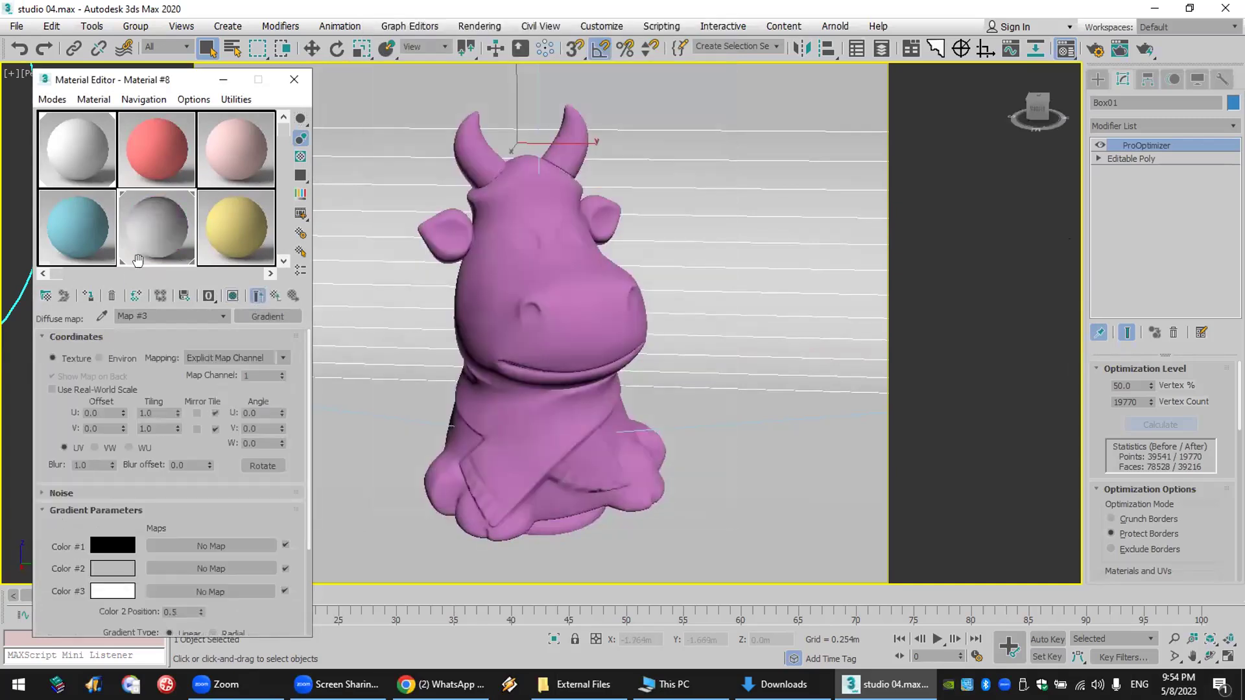
key(F3)
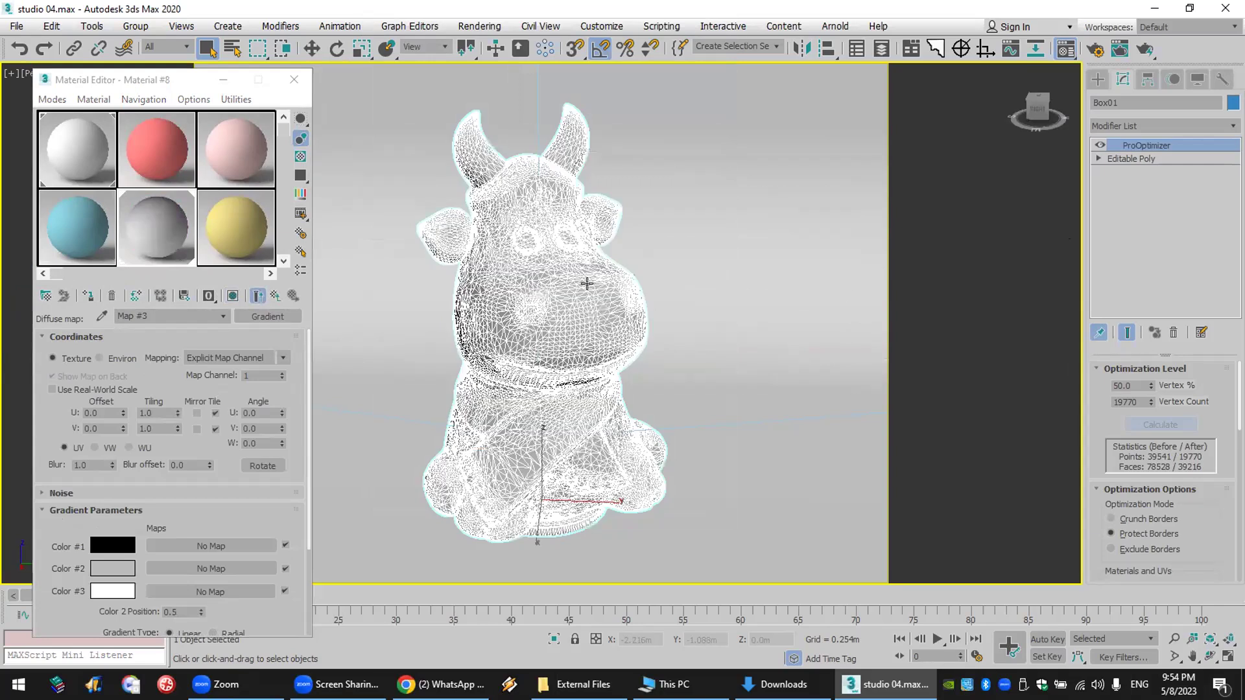
key(F3)
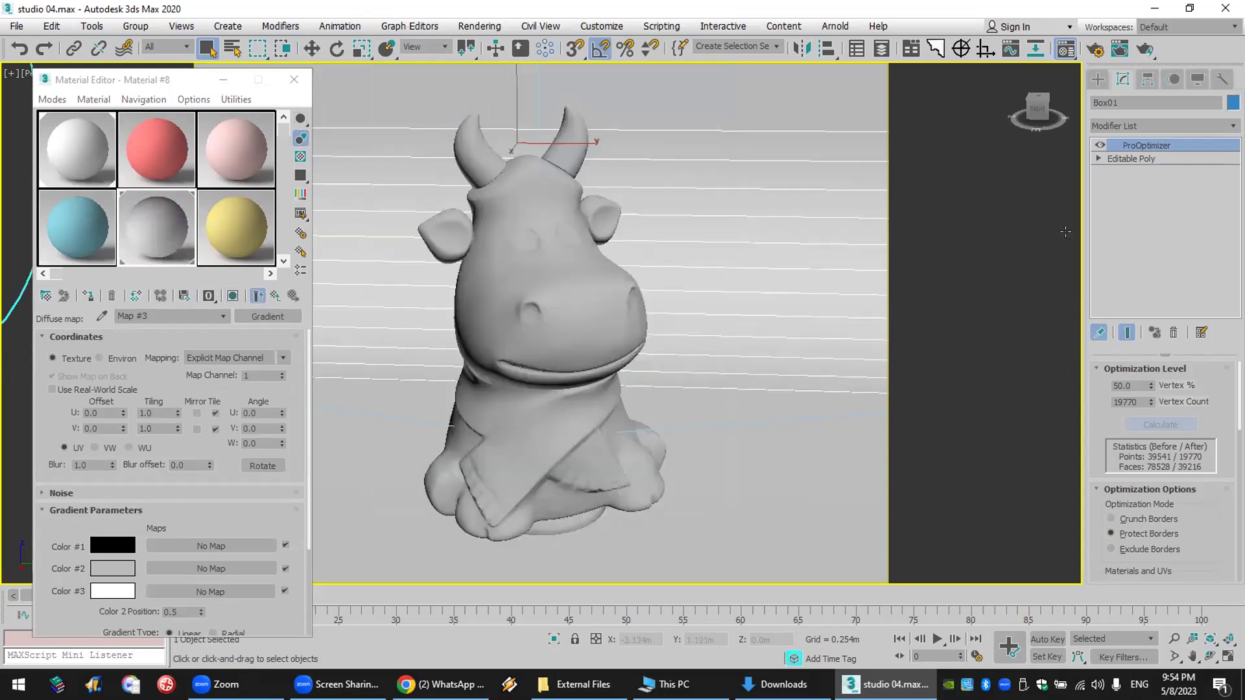
- Remove the ProOptimizer modifier from the cow and add a UVW Map modifier
click(1173, 331)
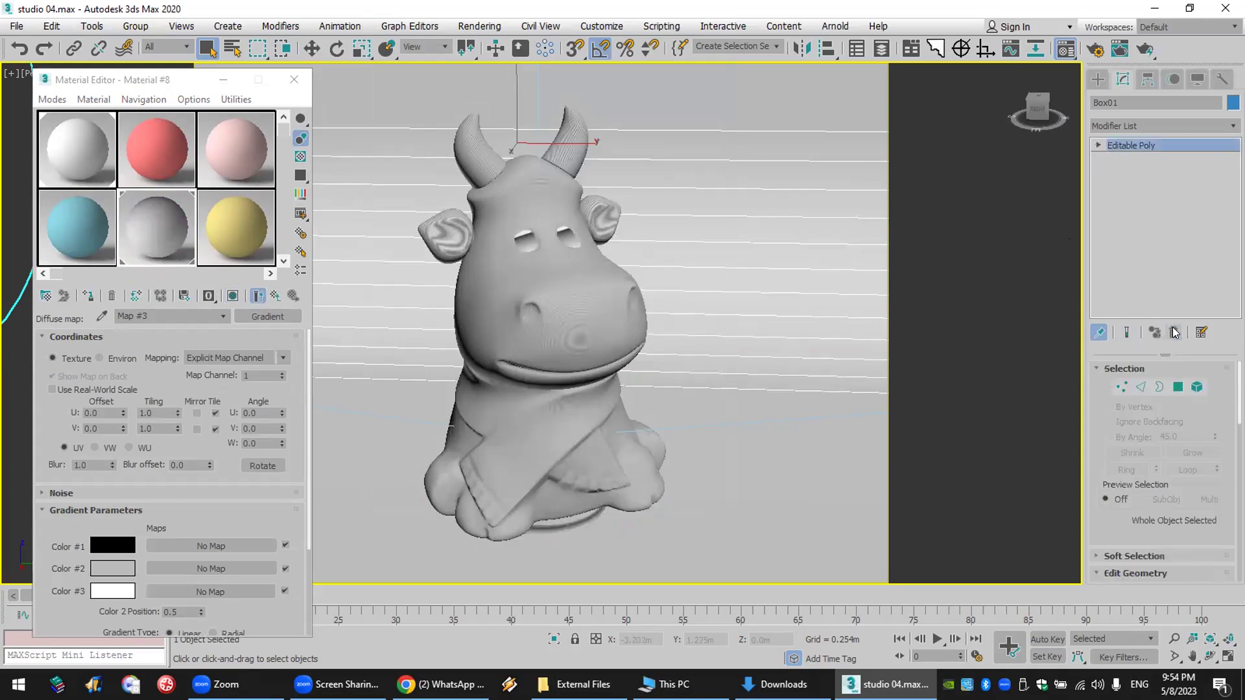
click(1184, 124)
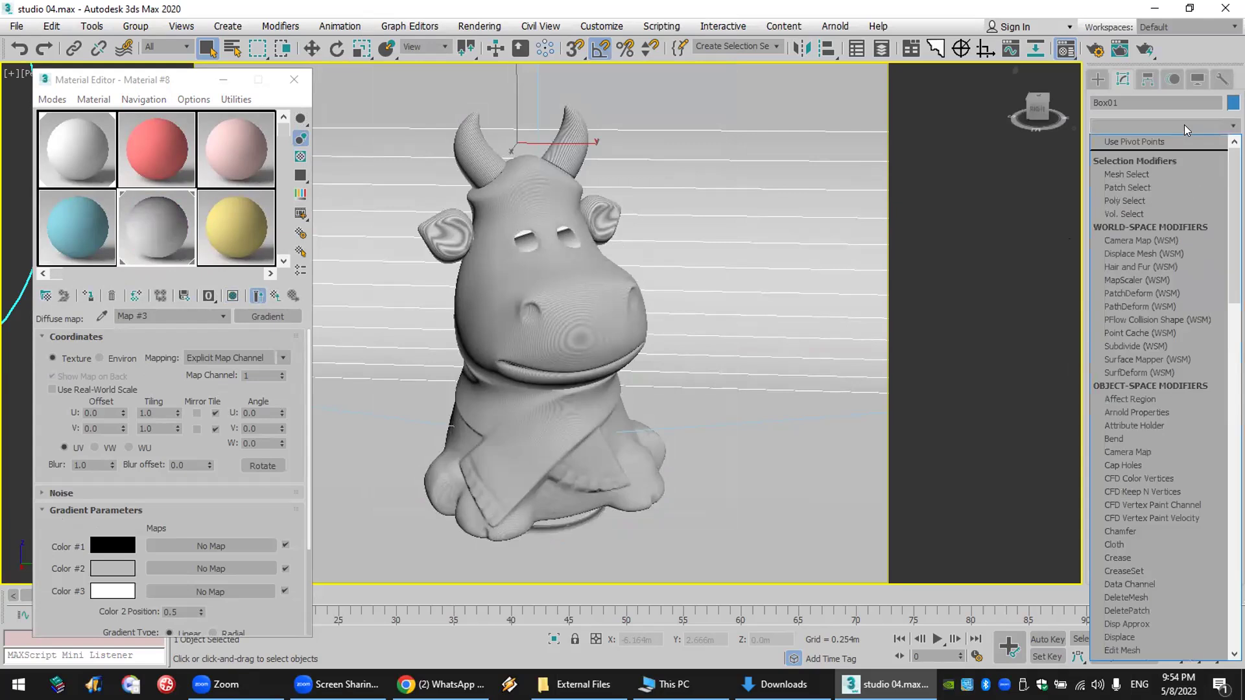
key(u)
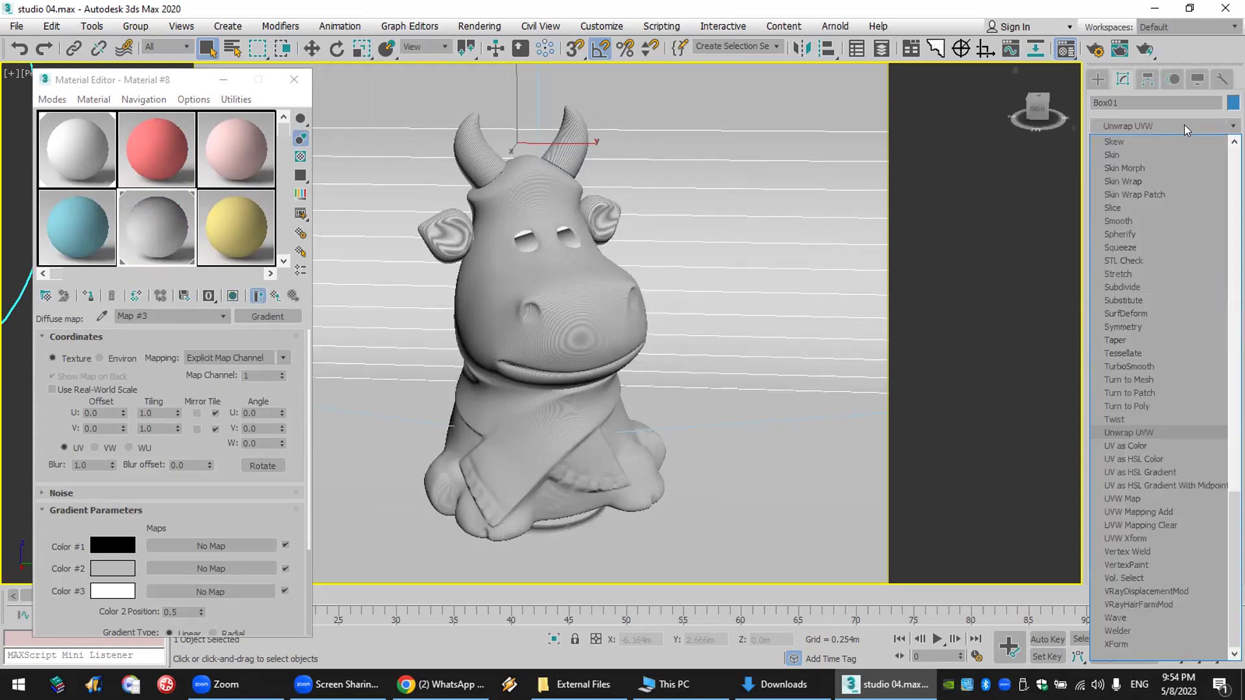
click(1138, 498)
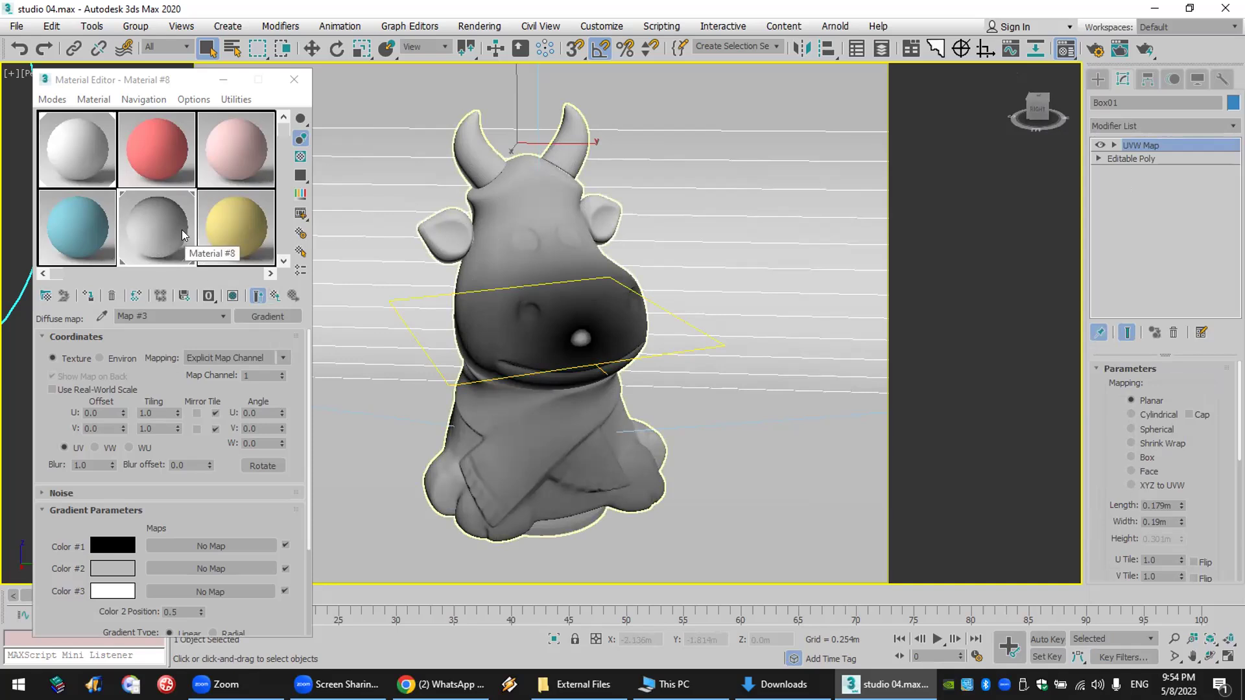
- Clear the Gradient map from Material #8's diffuse channel
right_click(284, 316)
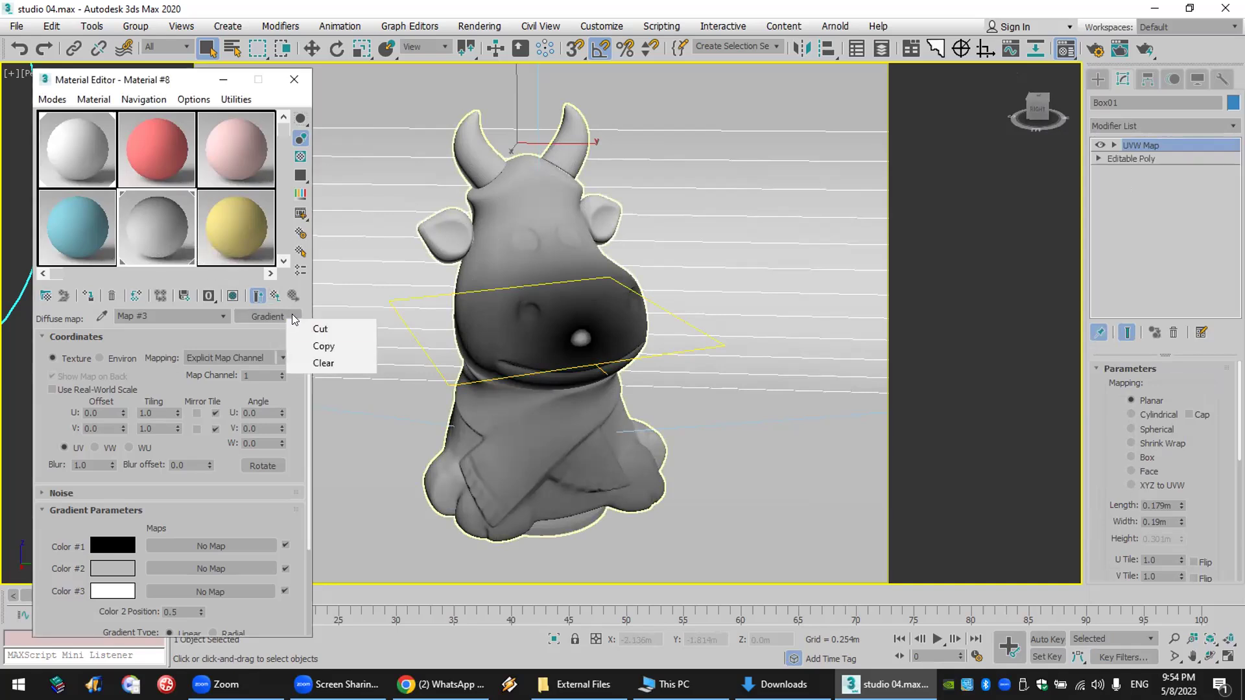
click(341, 363)
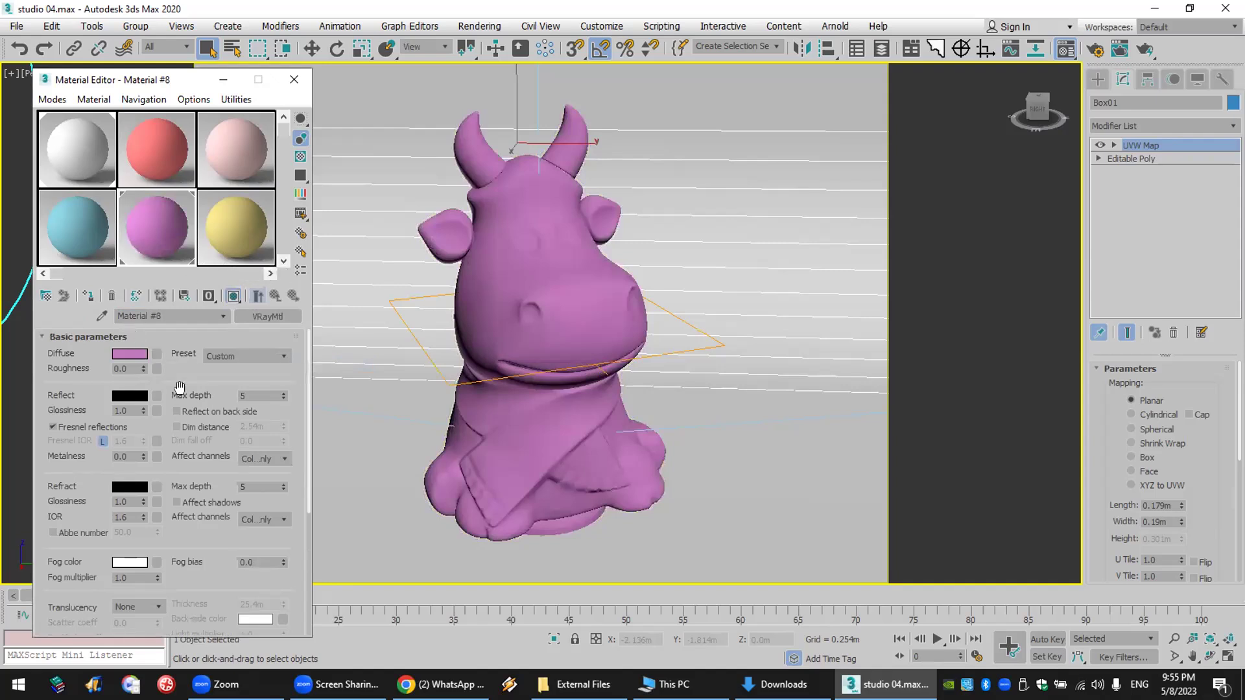
- Browse maps for Material #8's diffuse channel and display the General map group as thumbnail icons
click(156, 354)
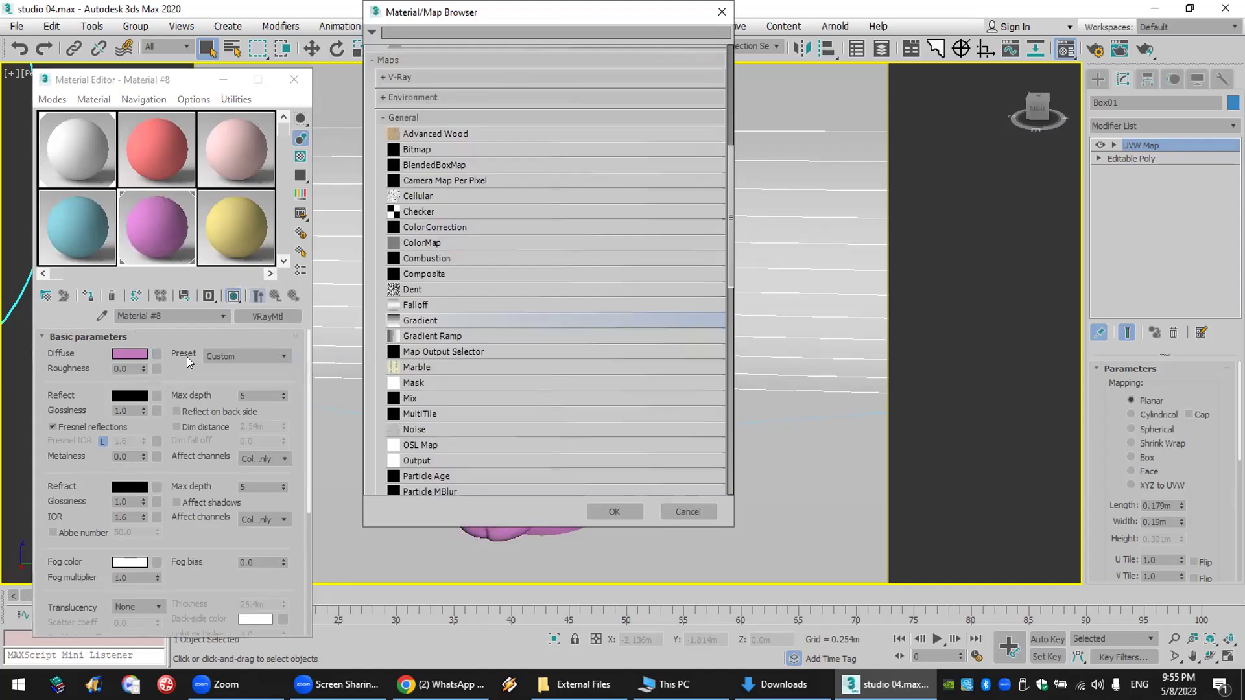
right_click(381, 304)
mouse_move(473, 332)
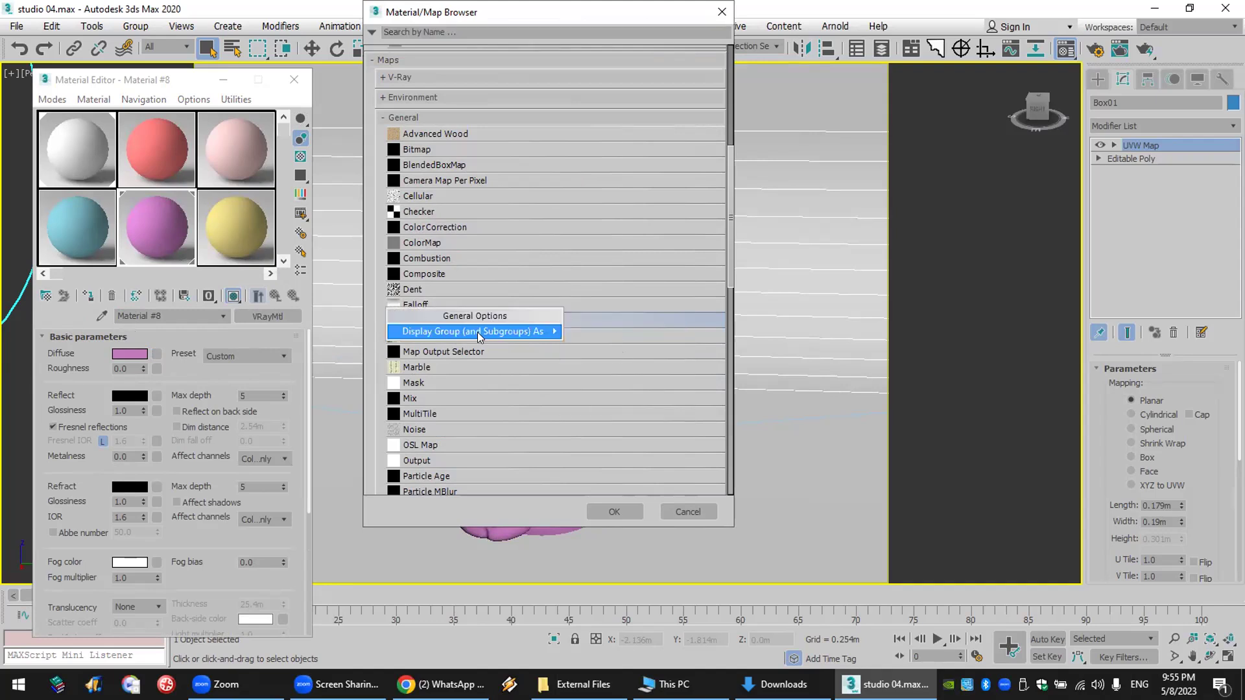
click(609, 367)
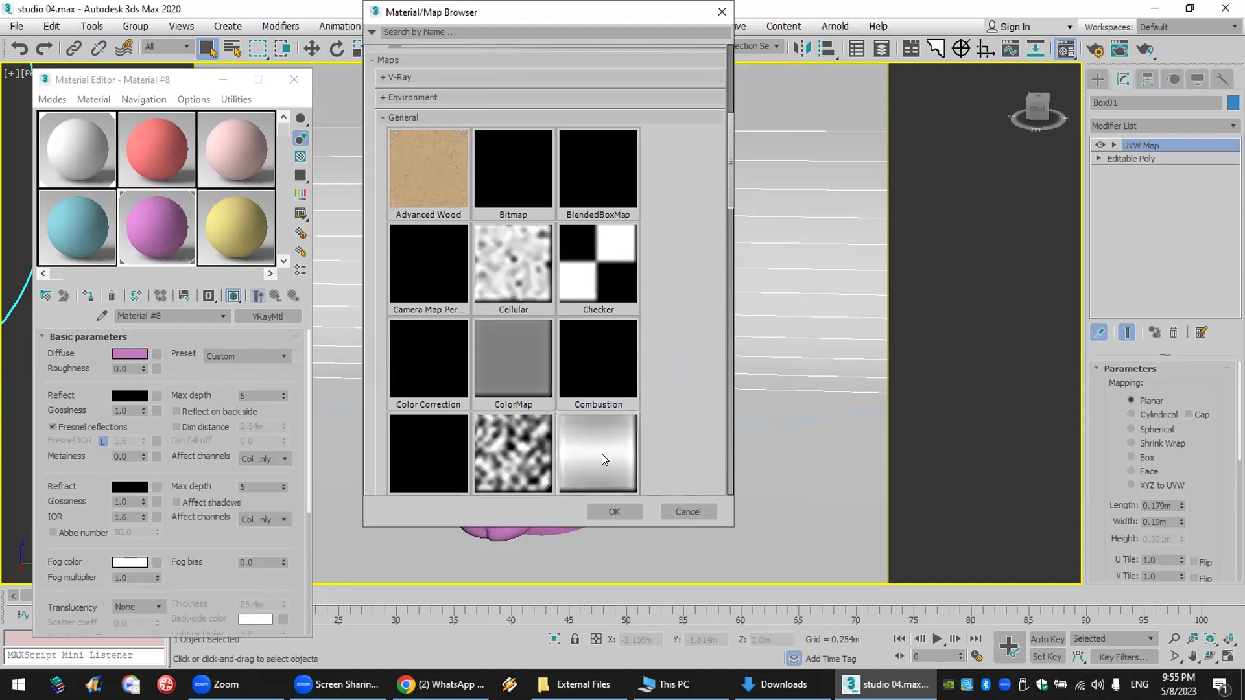
scroll(586, 426, down, 1)
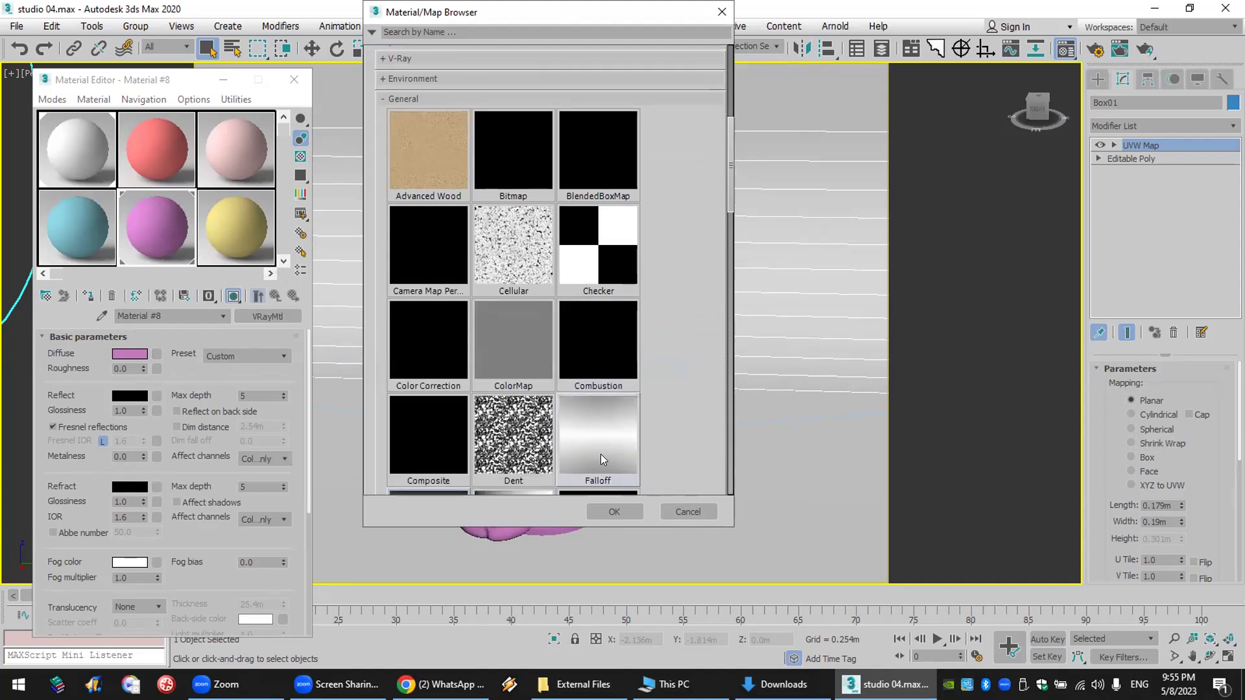
- Display the General map group as icons with text and assign a Falloff map to Material #8's diffuse channel
scroll(600, 453, down, 2)
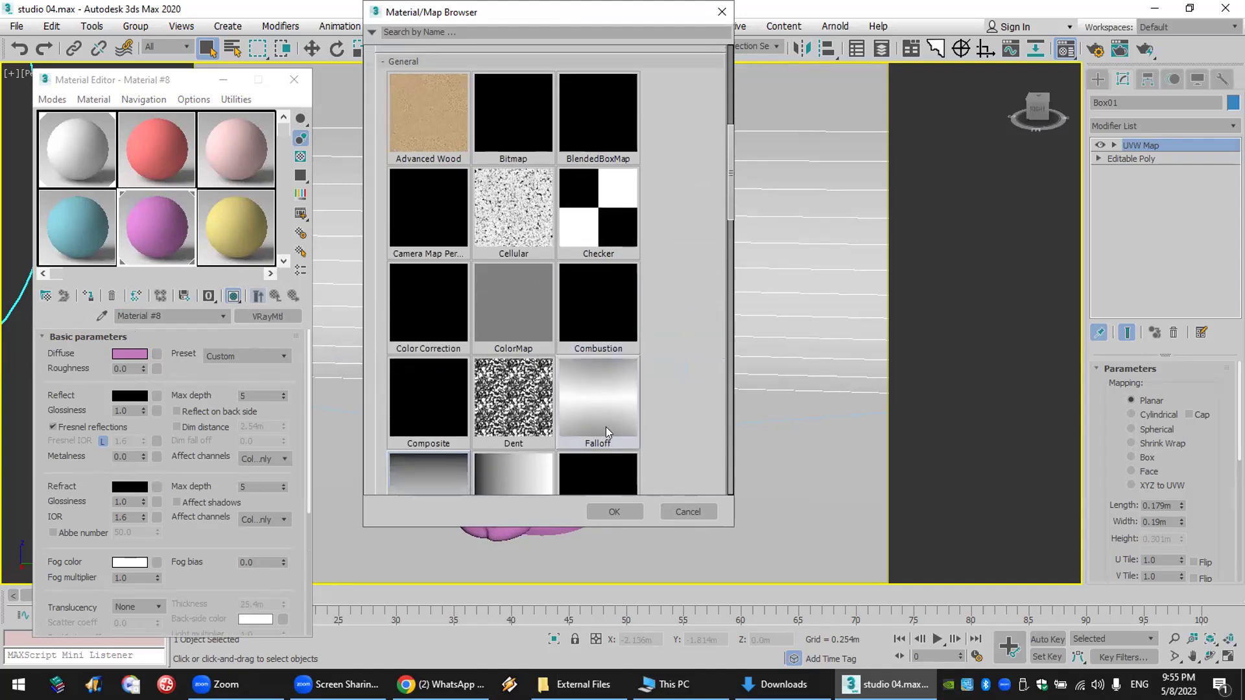
right_click(376, 319)
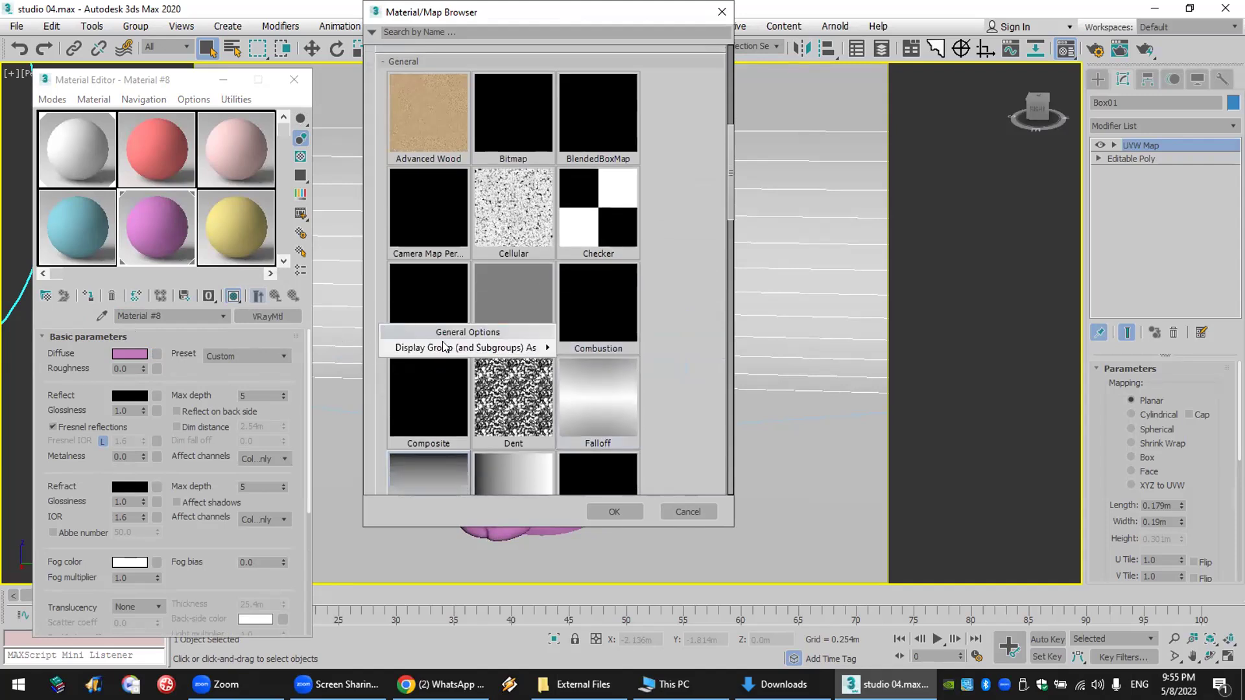
mouse_move(532, 348)
click(626, 407)
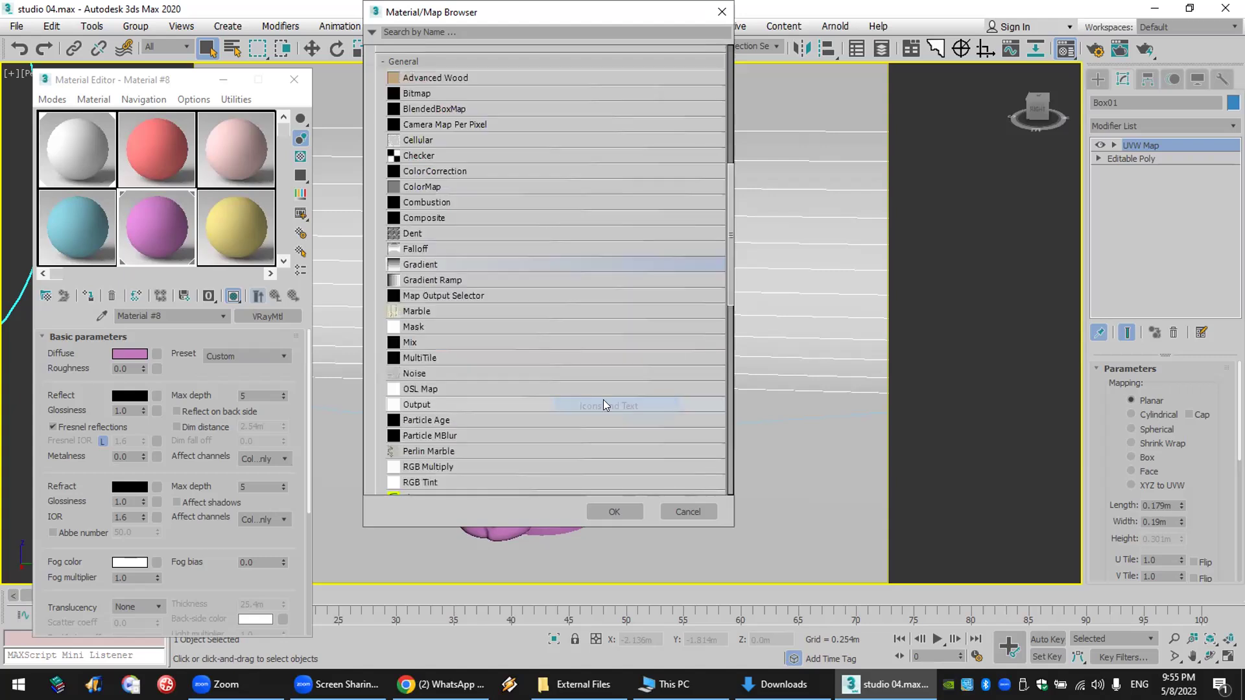
double_click(439, 247)
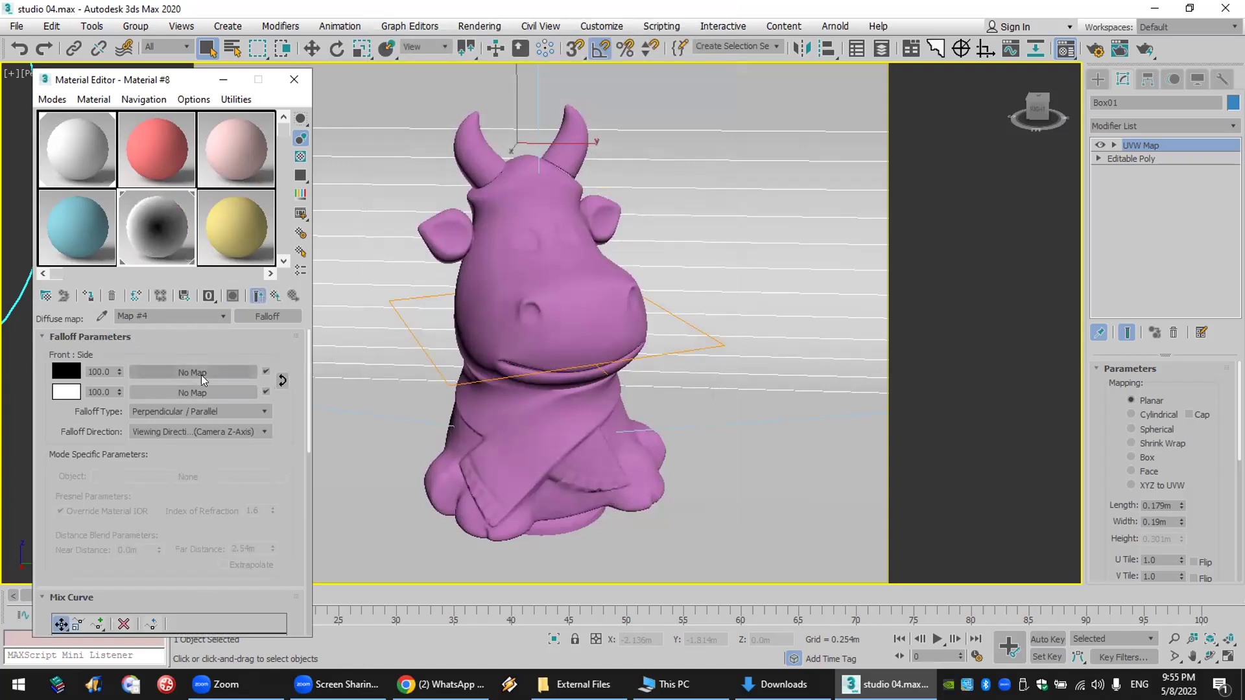
- Swap the Falloff map's front and side colours so that white is in front and black is on the side
click(282, 381)
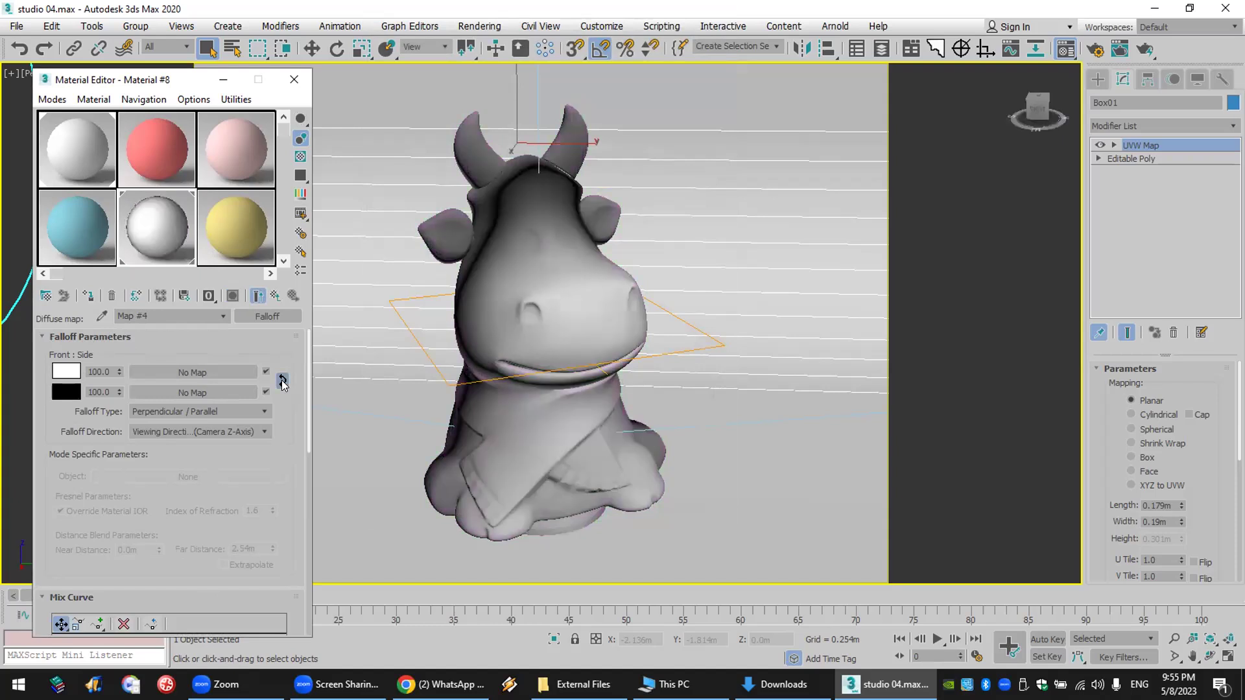
click(283, 381)
click(283, 381)
click(283, 381)
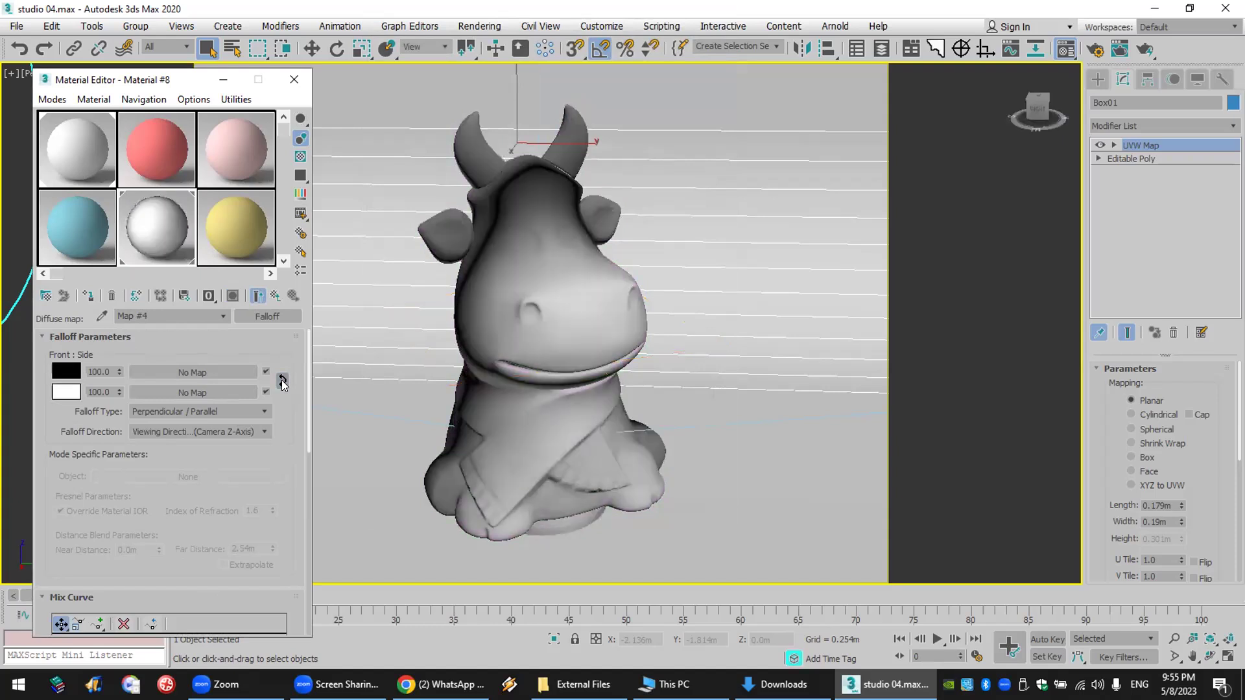
click(283, 381)
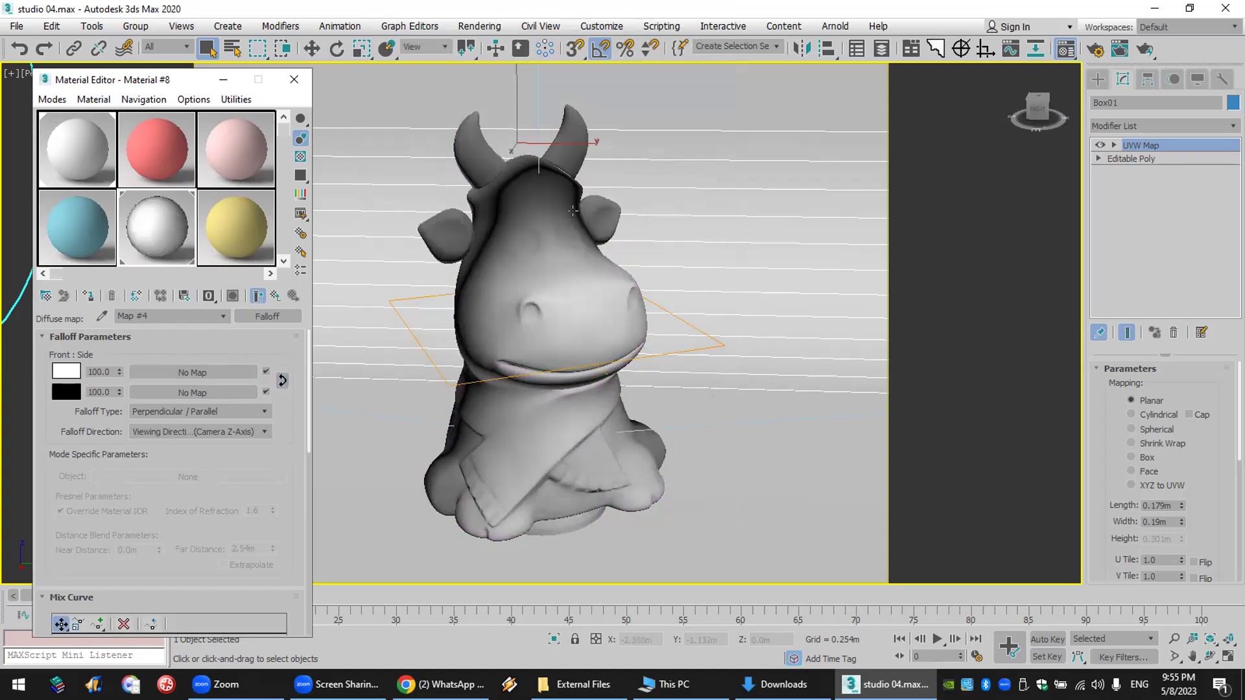
- Render the cow with its Falloff material and examine the head and scarf while the image resolves
click(1143, 51)
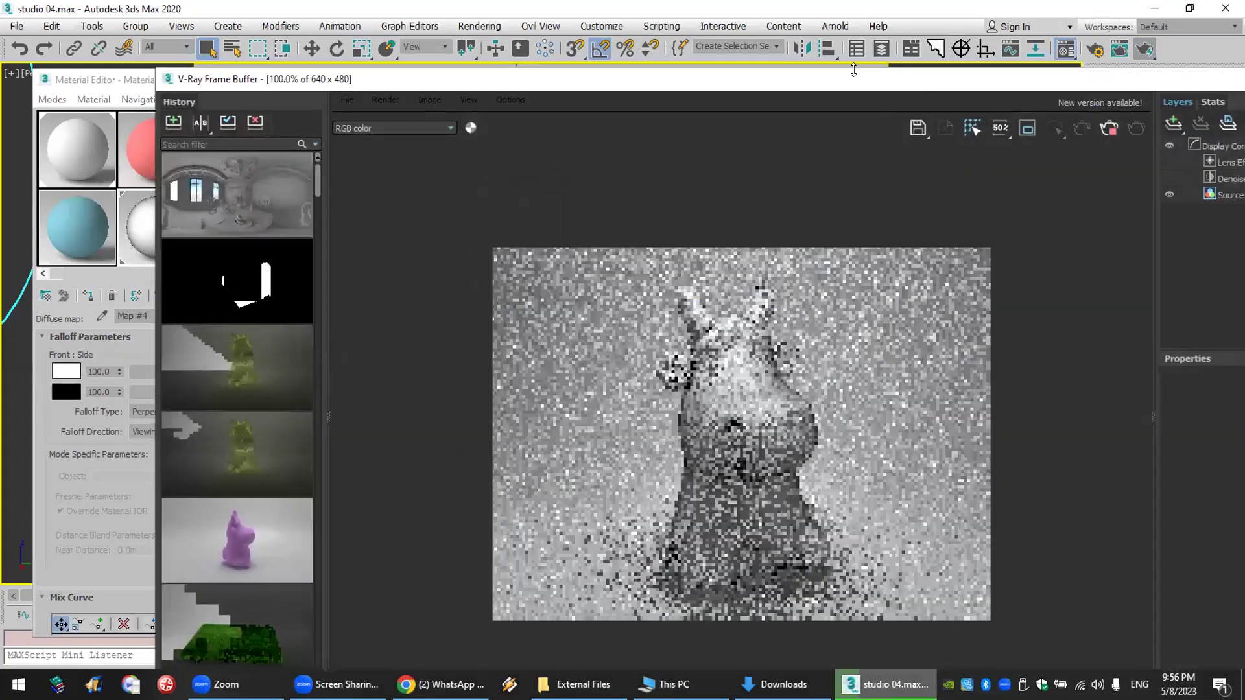
drag(926, 84, 745, 18)
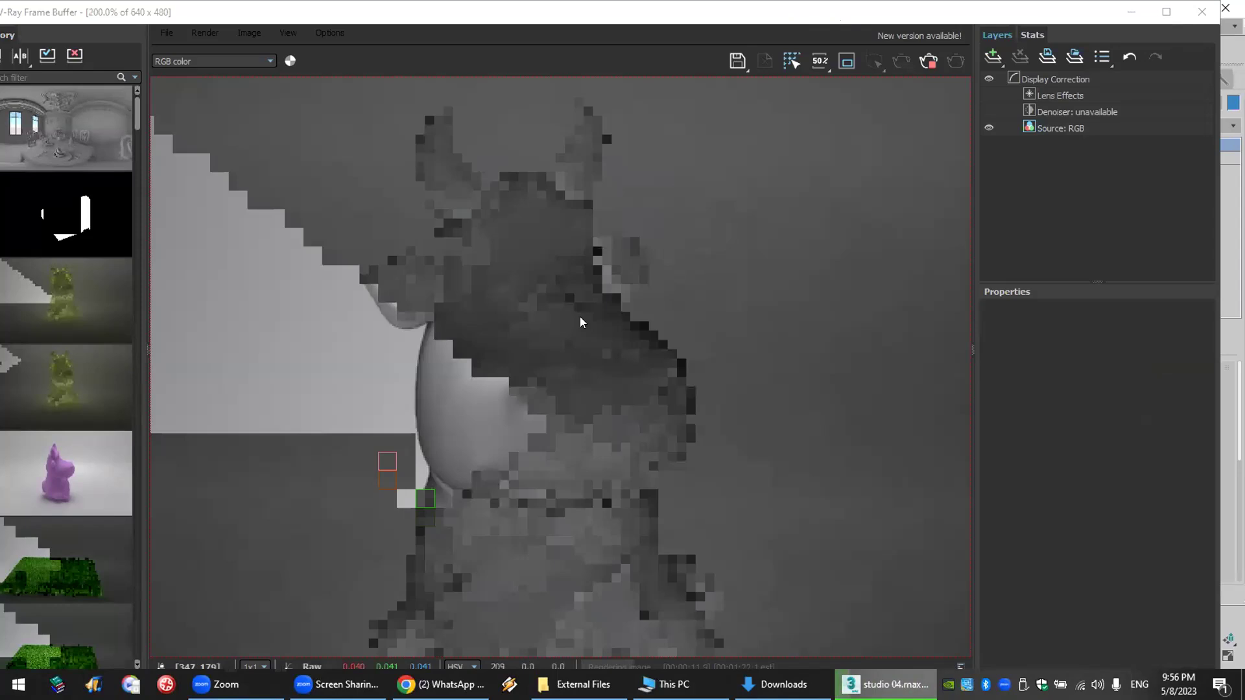
scroll(580, 317, up, 1)
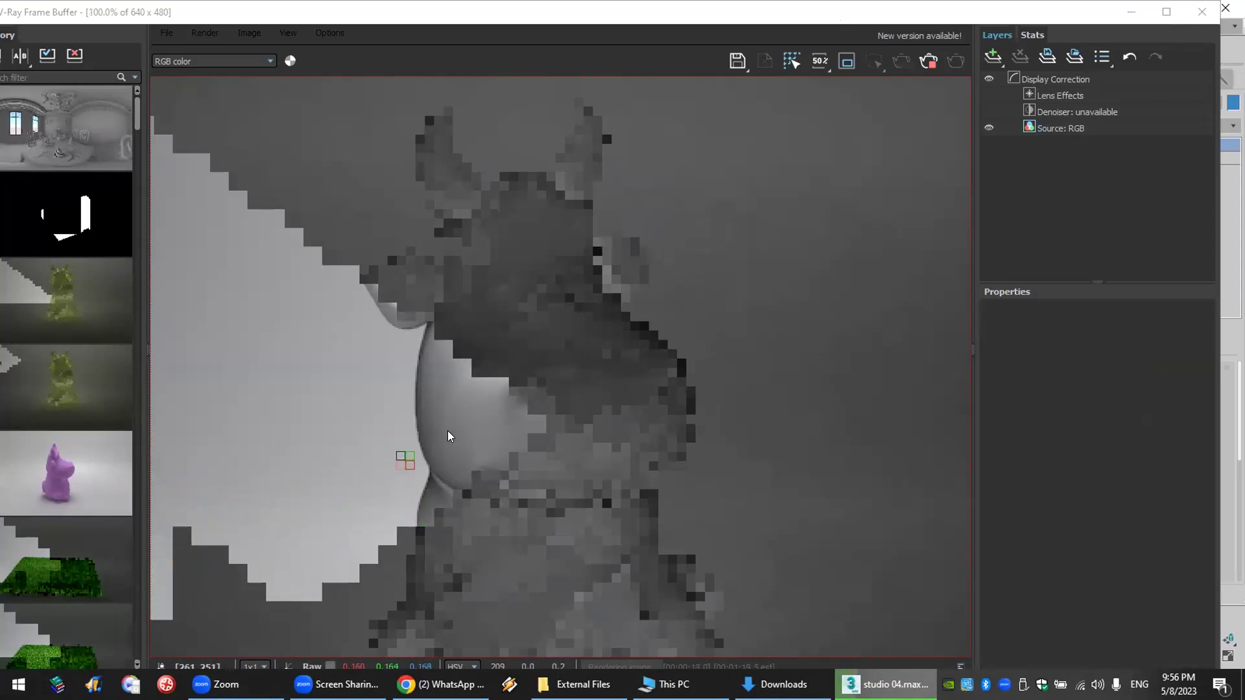
scroll(447, 430, down, 1)
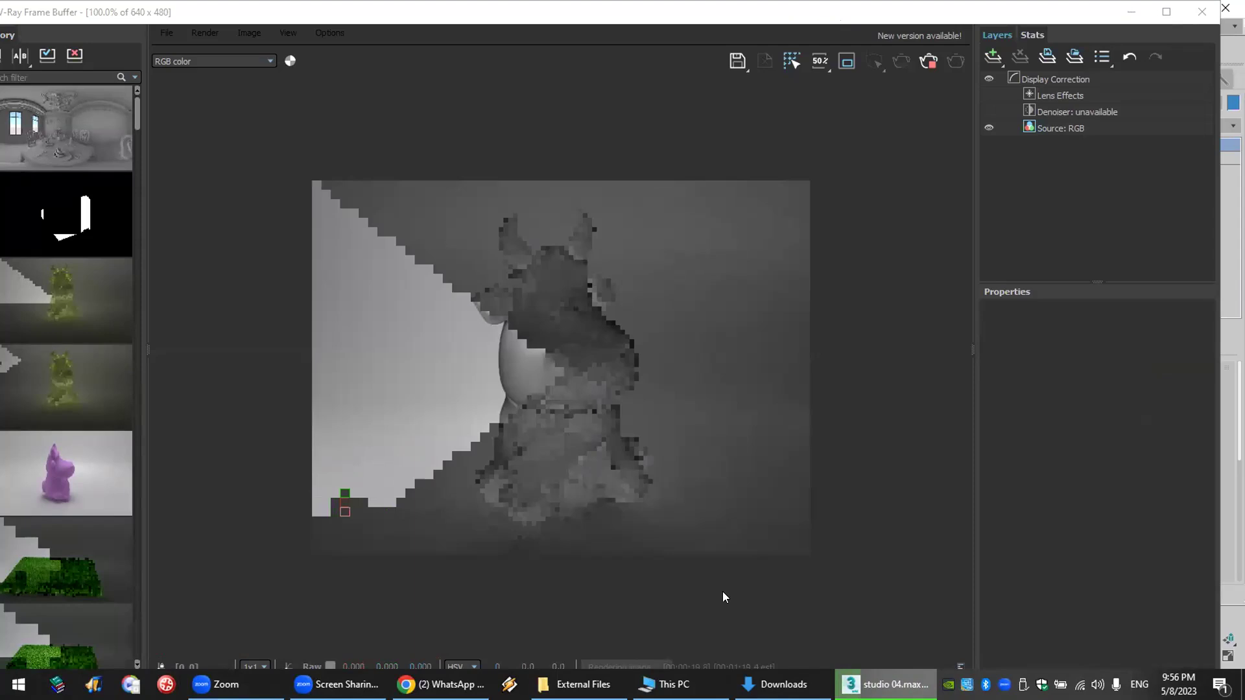
scroll(776, 406, up, 1)
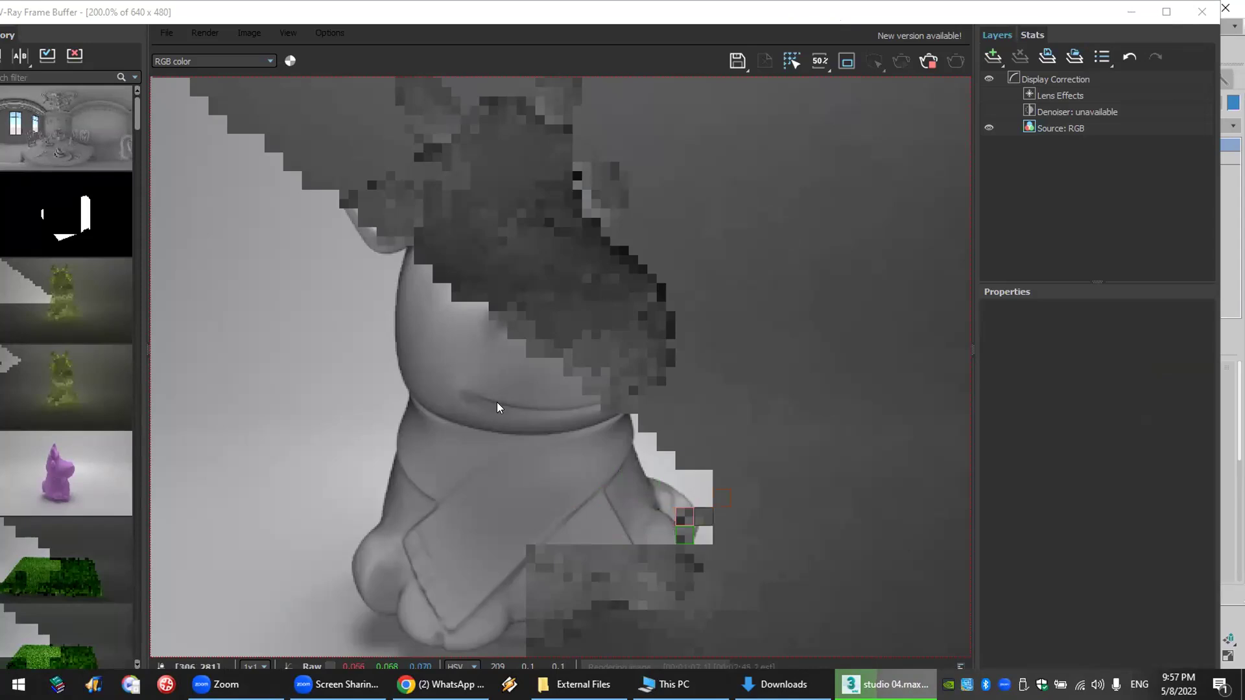
scroll(498, 407, down, 1)
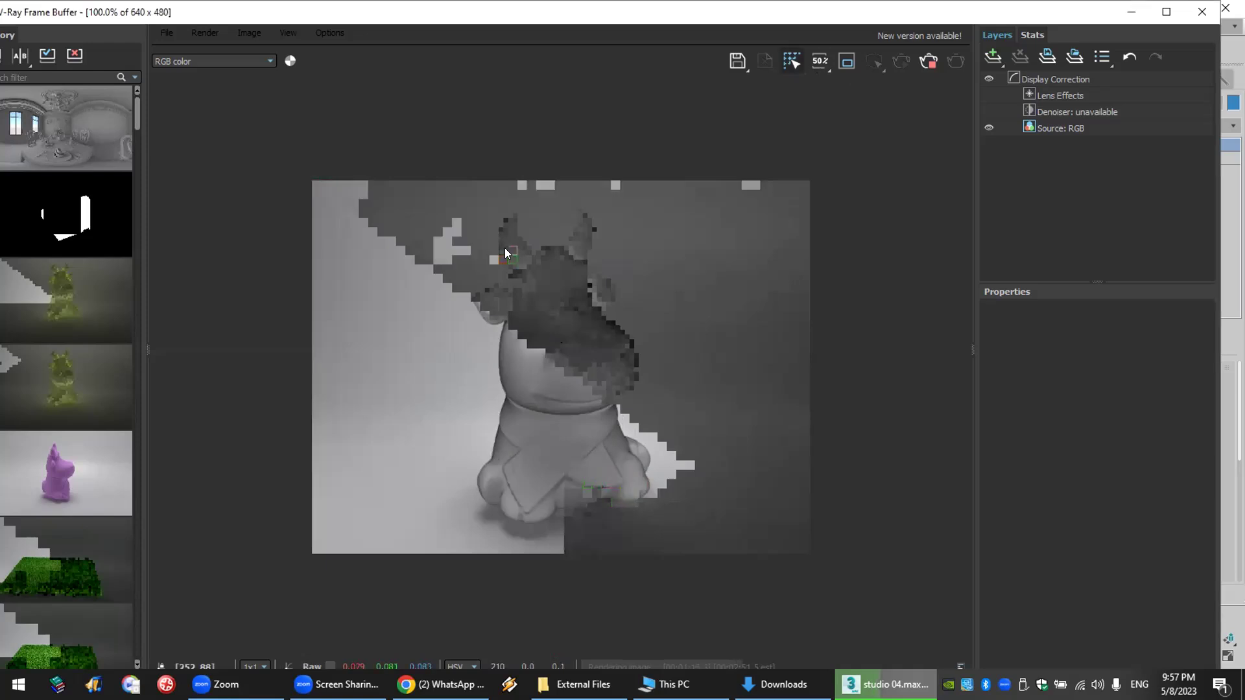
- Examine the falloff shading on the rendered cow's horns, face and edges, and close the frame buffer
click(790, 67)
scroll(512, 243, up, 1)
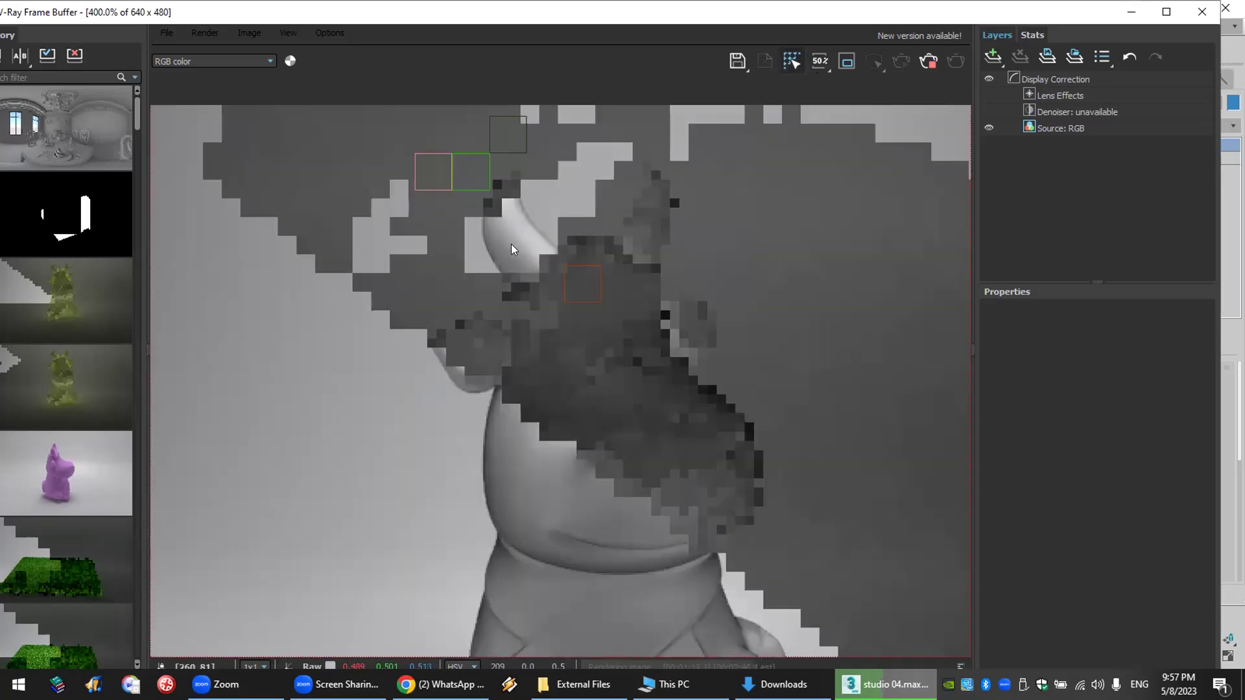
scroll(540, 200, up, 1)
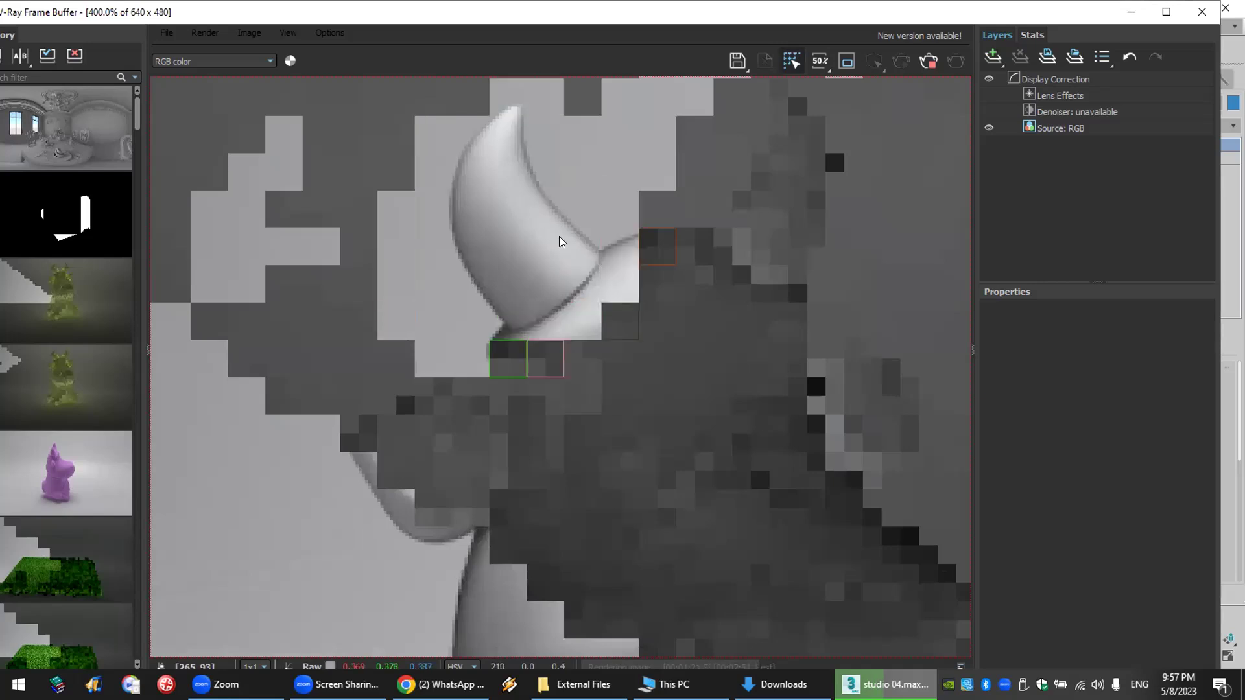
scroll(642, 462, down, 1)
scroll(642, 462, down, 1)
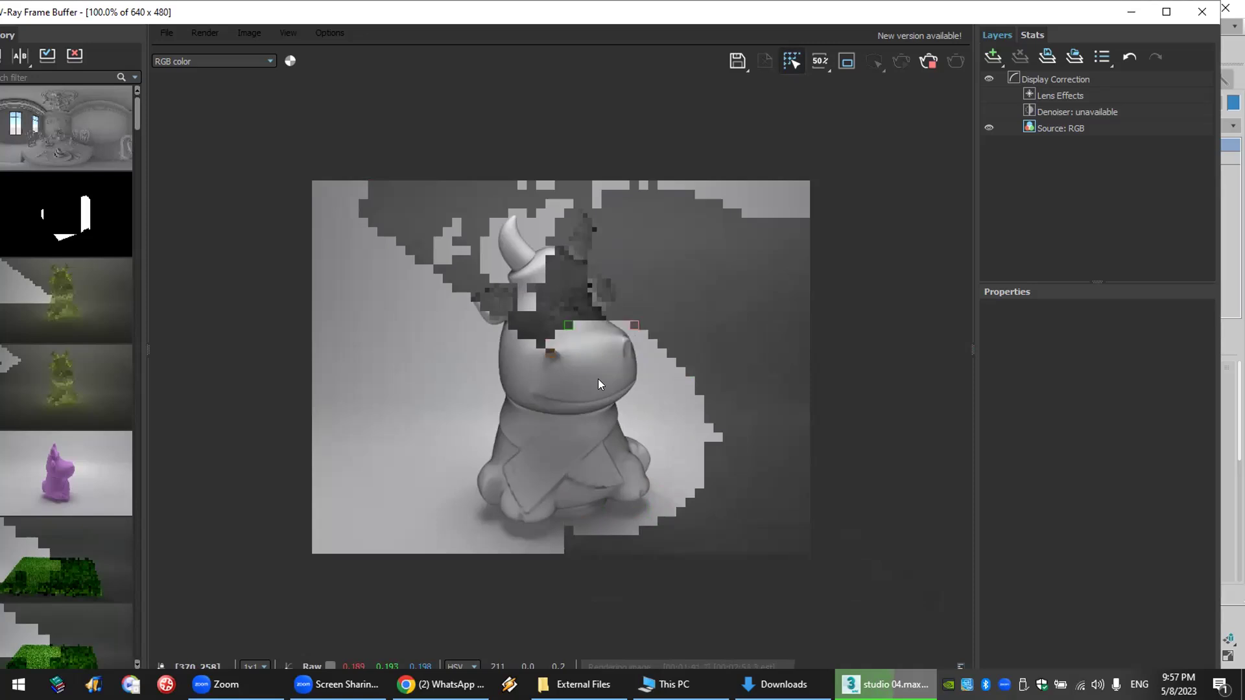
scroll(586, 328, up, 1)
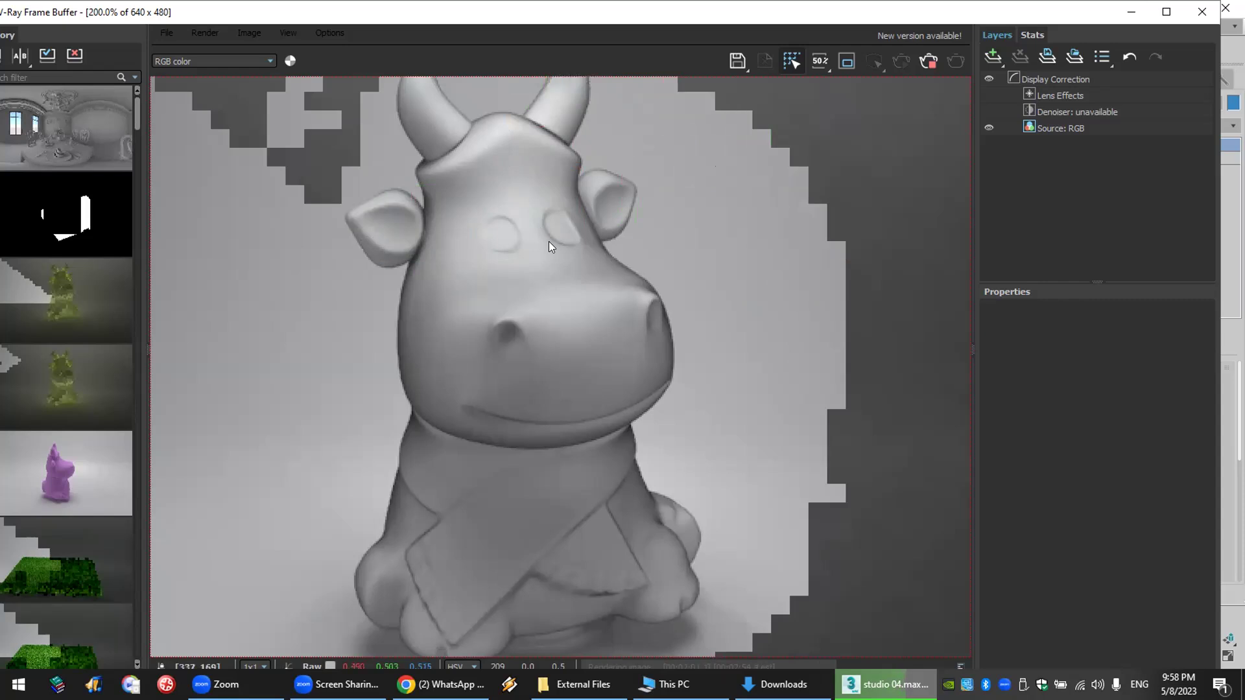
scroll(549, 241, down, 1)
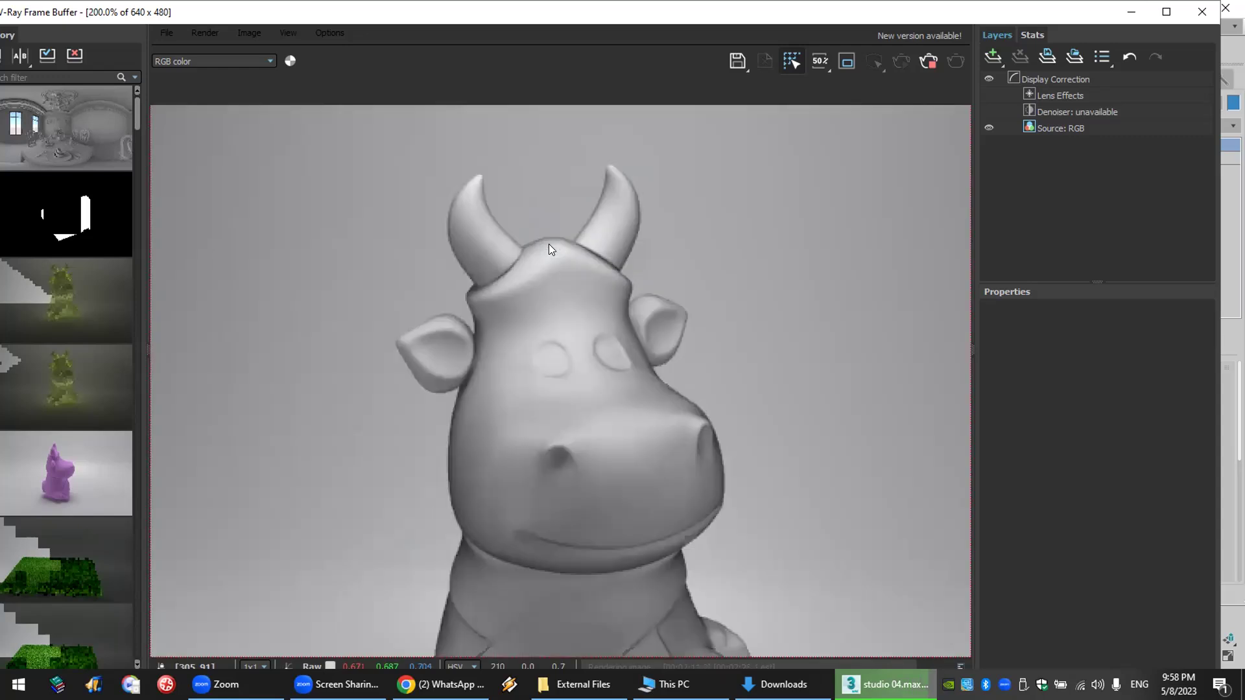
scroll(548, 244, down, 2)
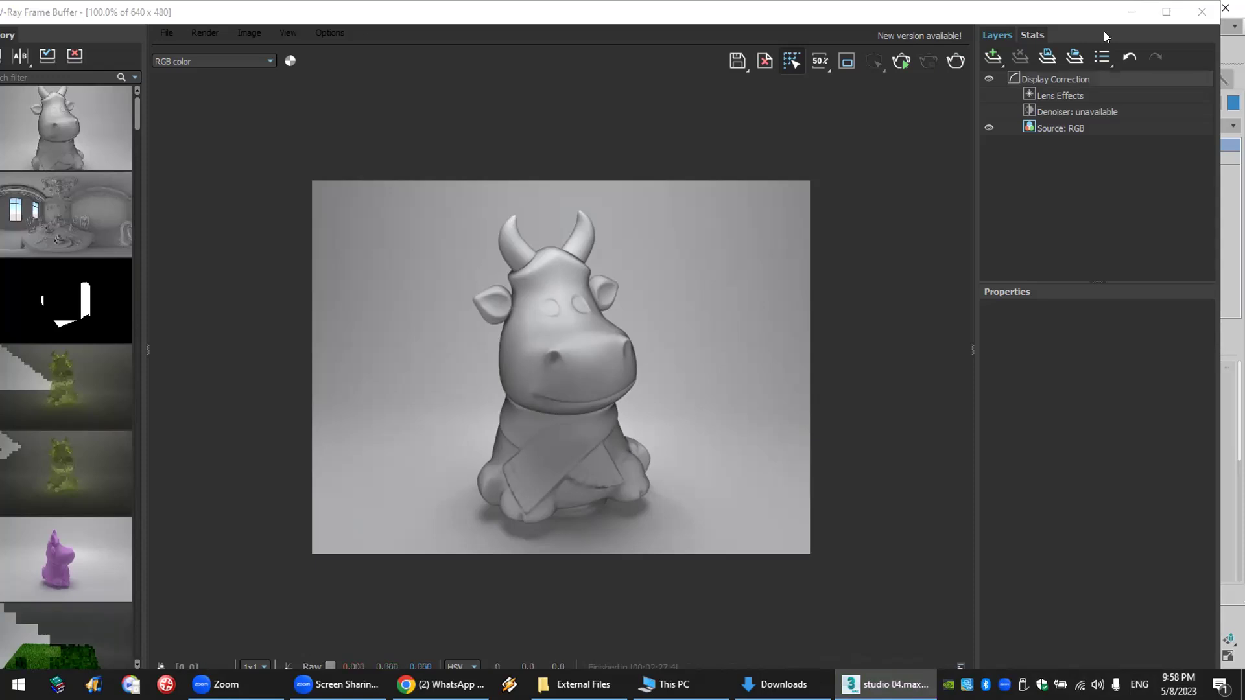
click(1202, 13)
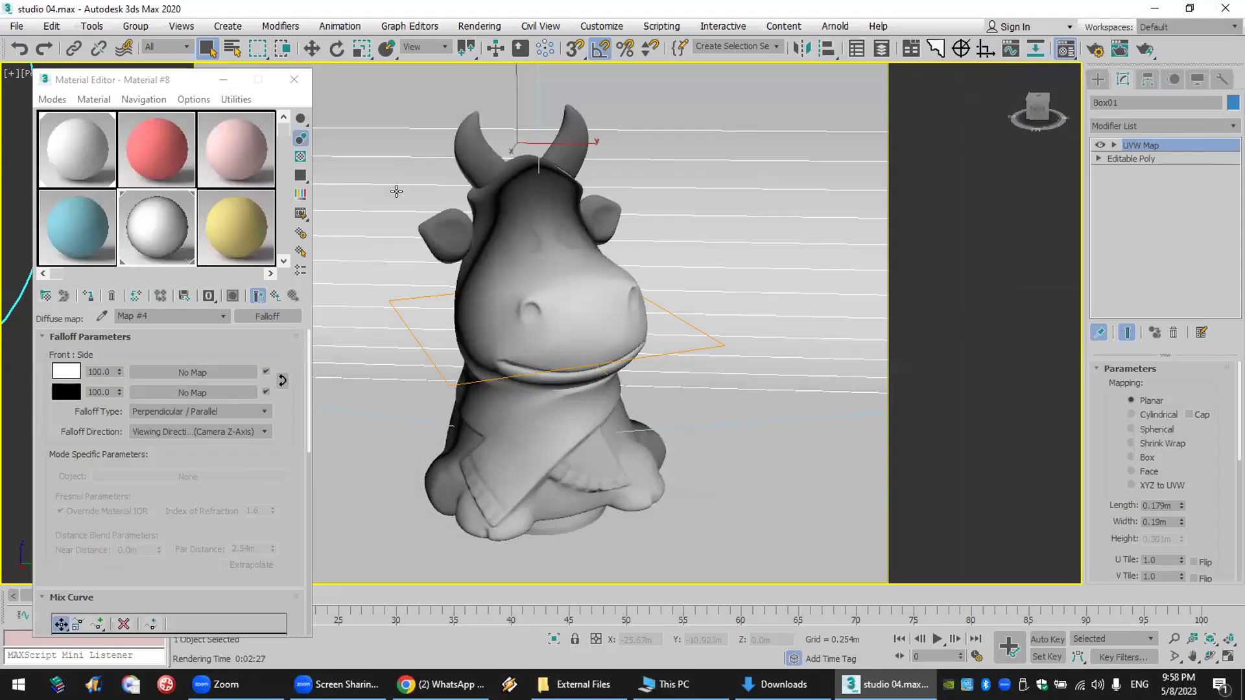
- Unhide all scene objects and hide the cow
drag(143, 80, 63, 75)
click(524, 219)
right_click(524, 218)
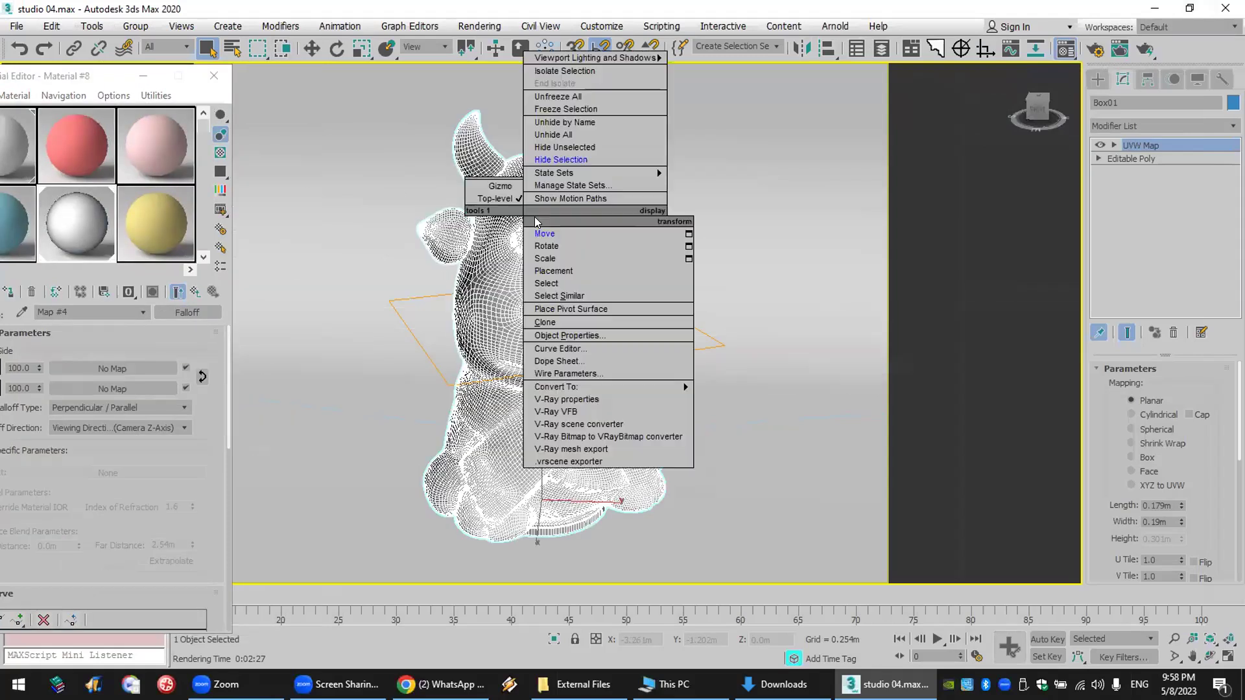
click(614, 129)
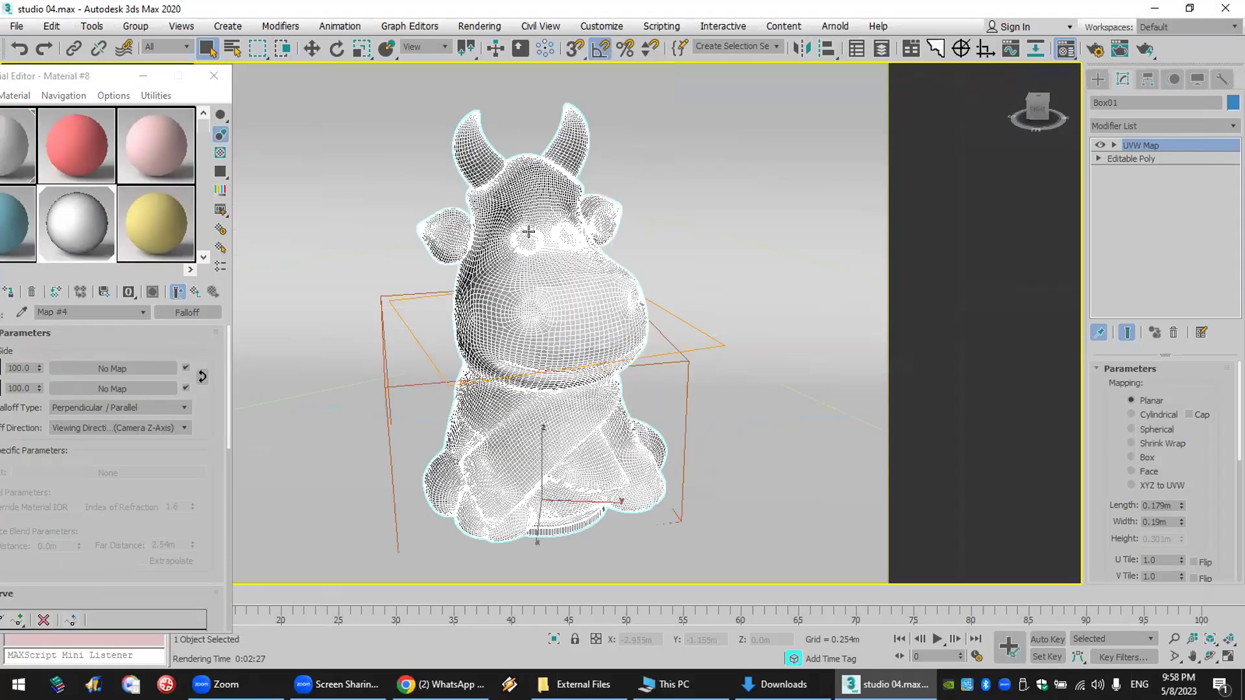
right_click(528, 231)
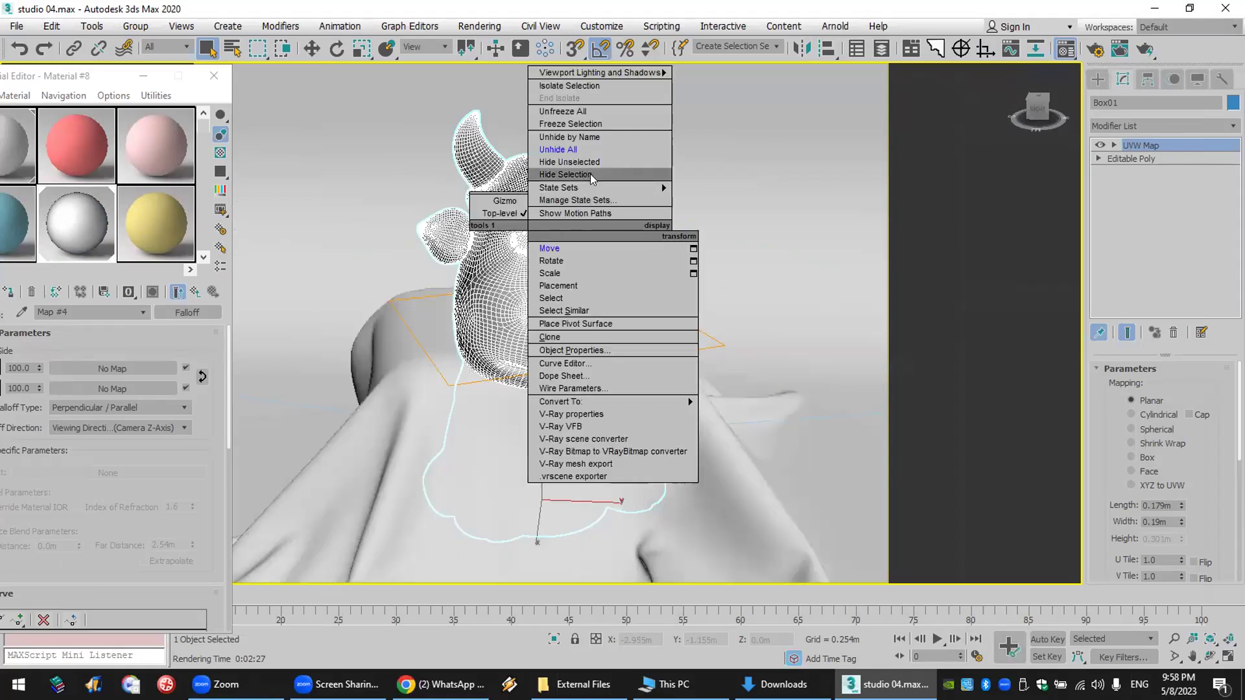
click(565, 174)
- Select the draped cloth and assign the Falloff material, Material #8, to it
middle_drag(586, 399, 581, 216)
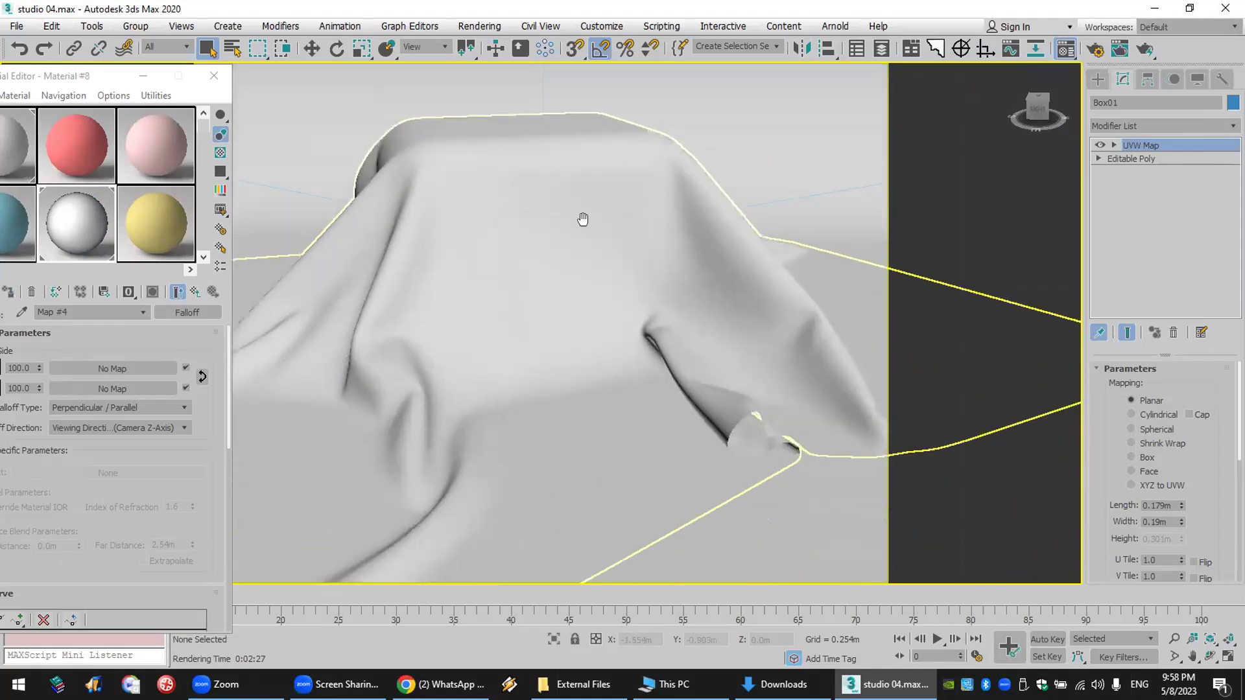
click(654, 244)
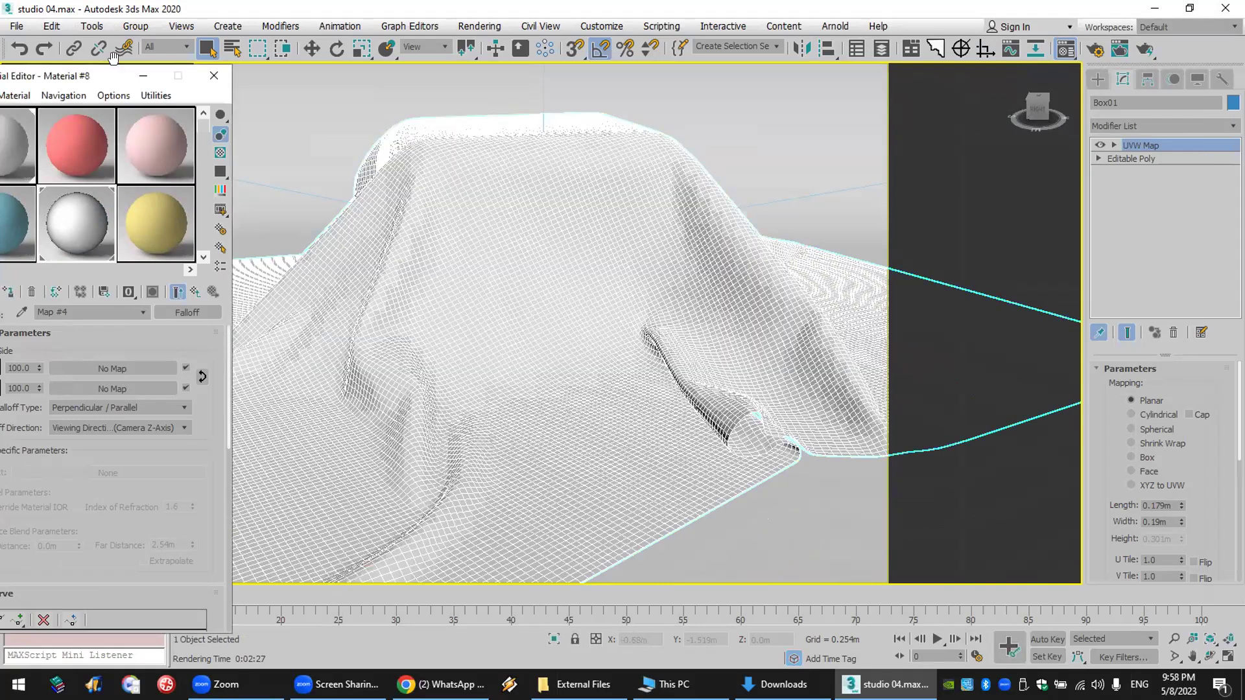
drag(69, 81, 120, 35)
click(410, 199)
click(57, 247)
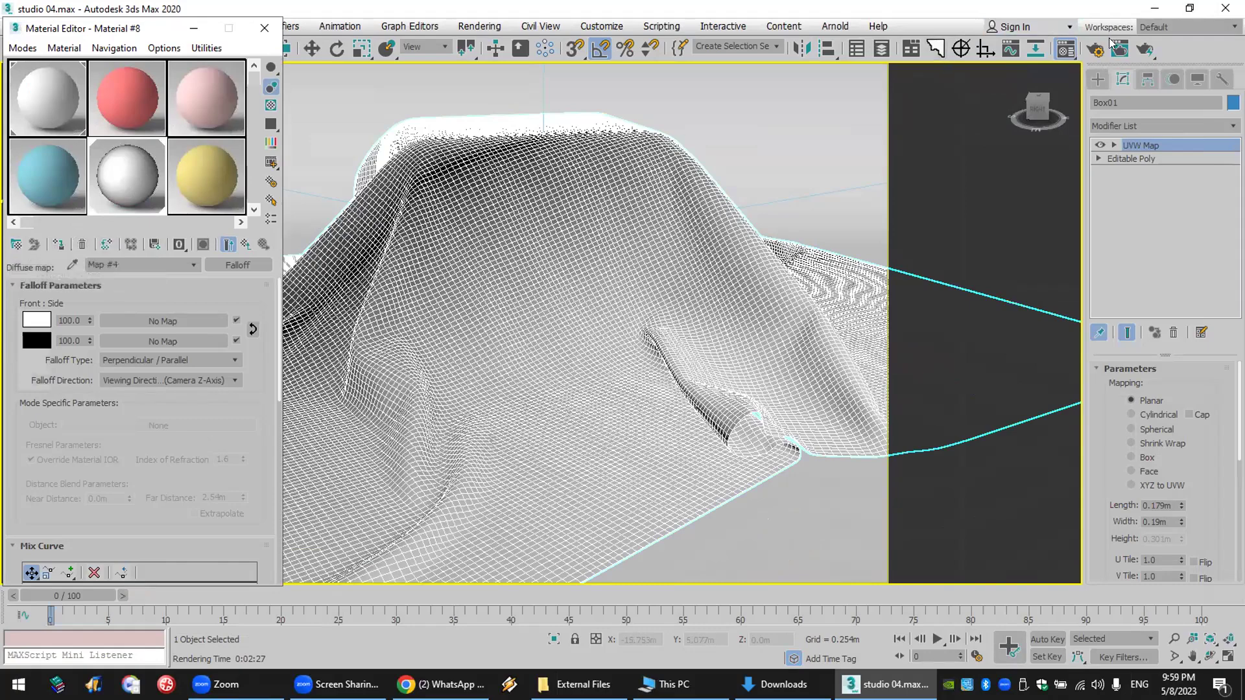
- Render the draped cloth and examine the falloff shading along its folds
click(1146, 48)
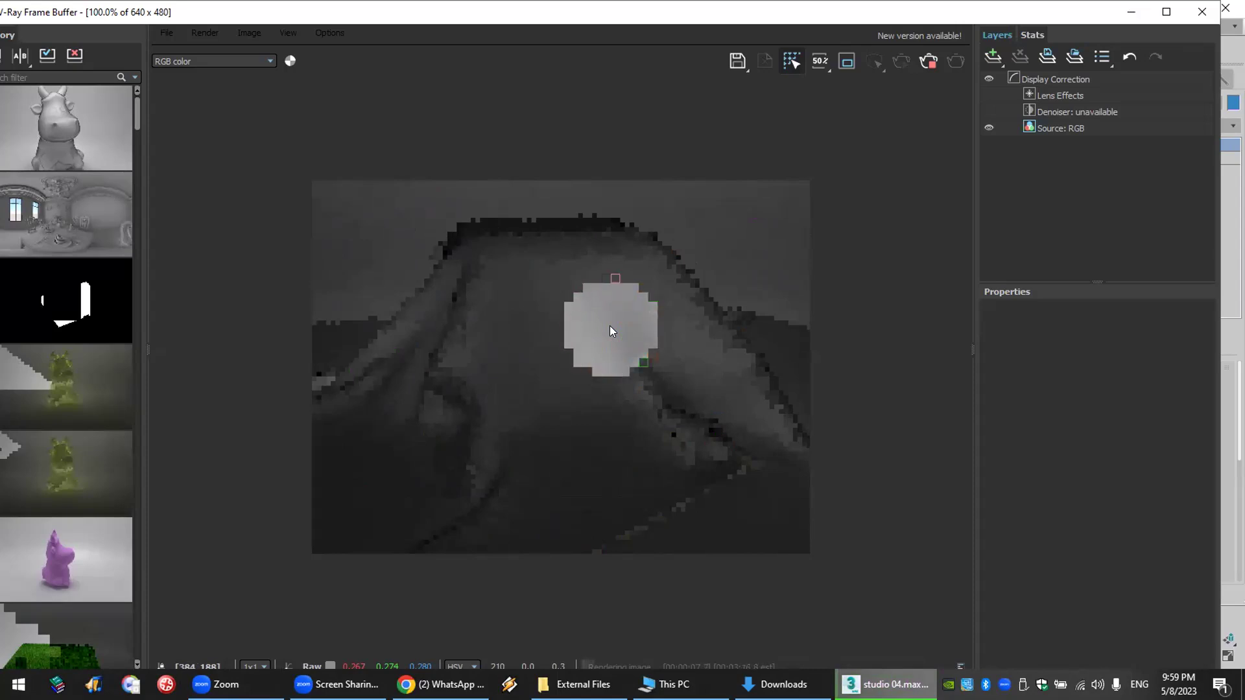
scroll(622, 371, down, 1)
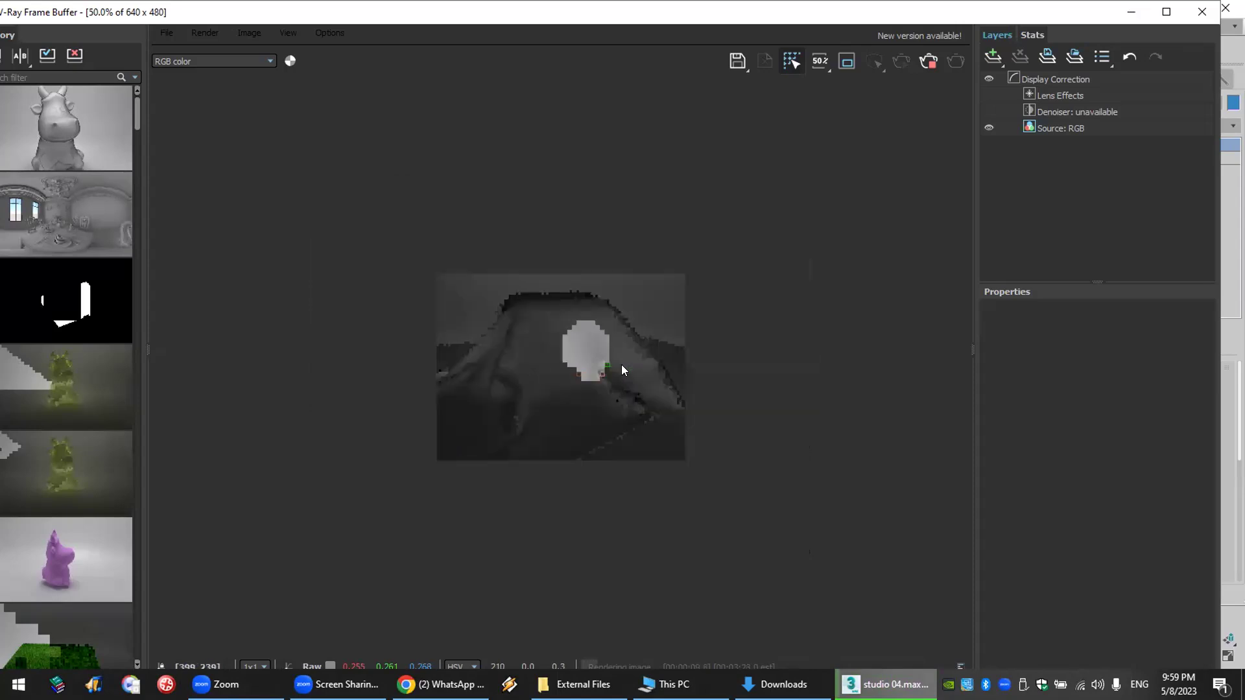
scroll(621, 365, up, 2)
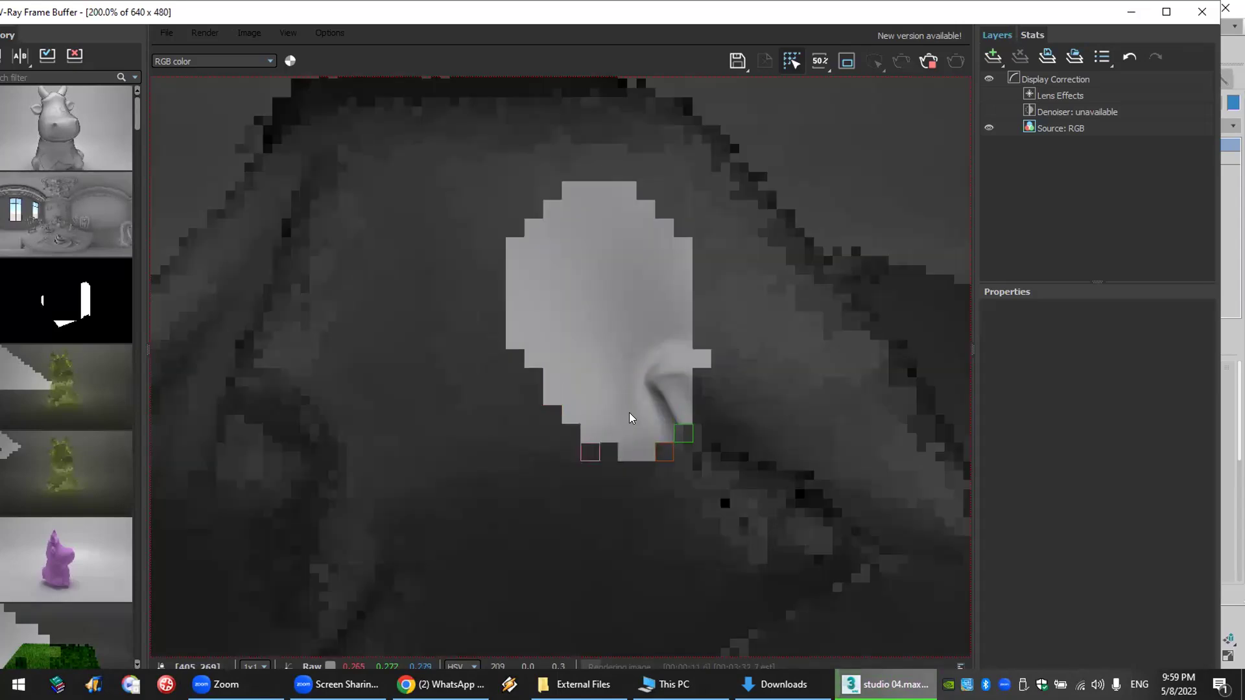
scroll(629, 412, down, 1)
scroll(629, 413, up, 1)
scroll(639, 416, down, 1)
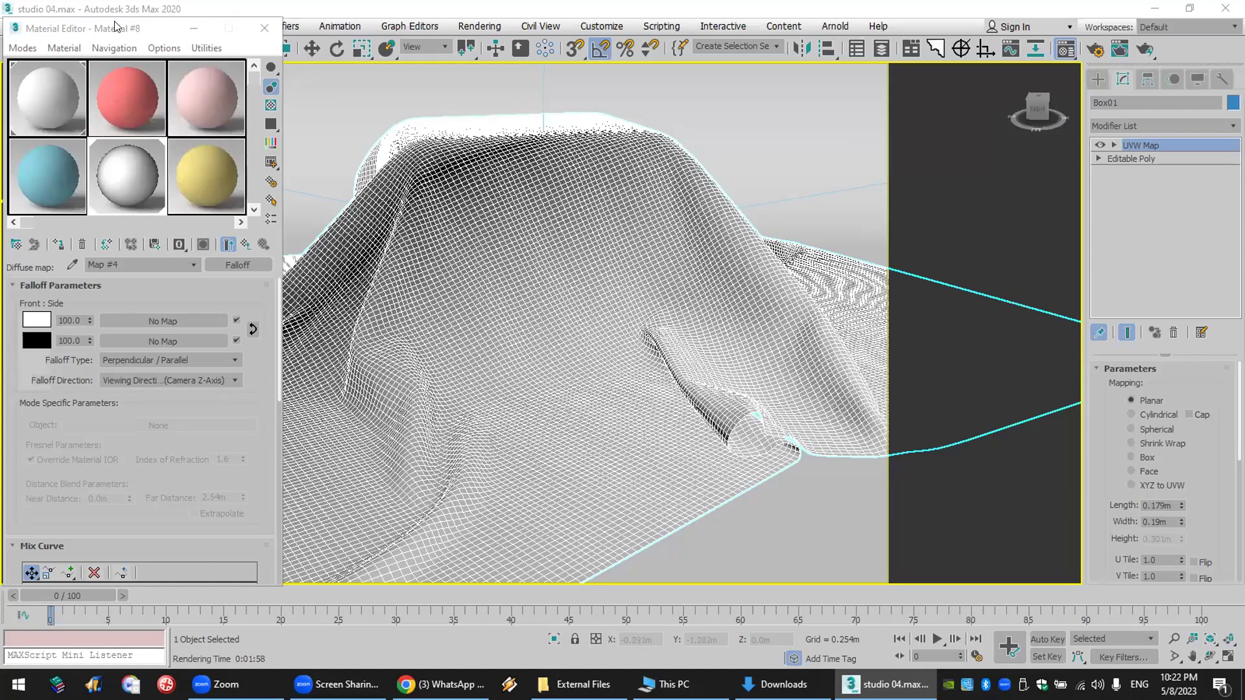
- Assign the yellow Material #9 to the draped cloth and show it shaded in the viewport
drag(130, 26, 936, 11)
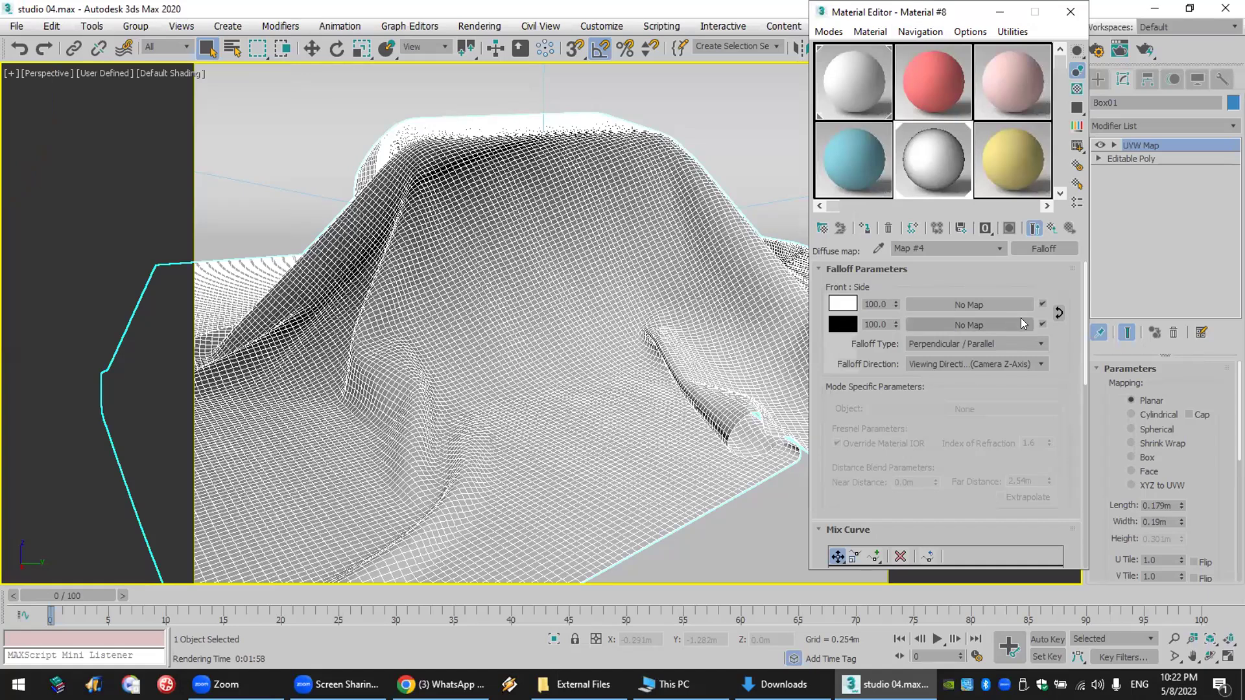
click(997, 175)
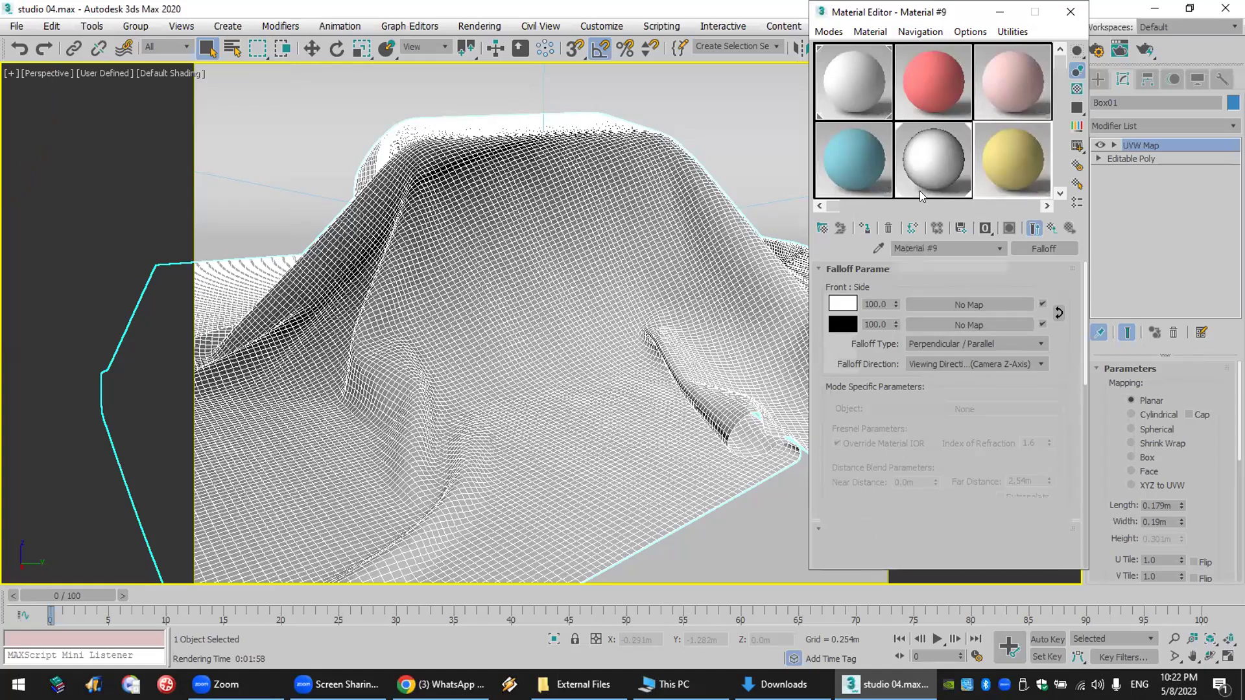
click(864, 228)
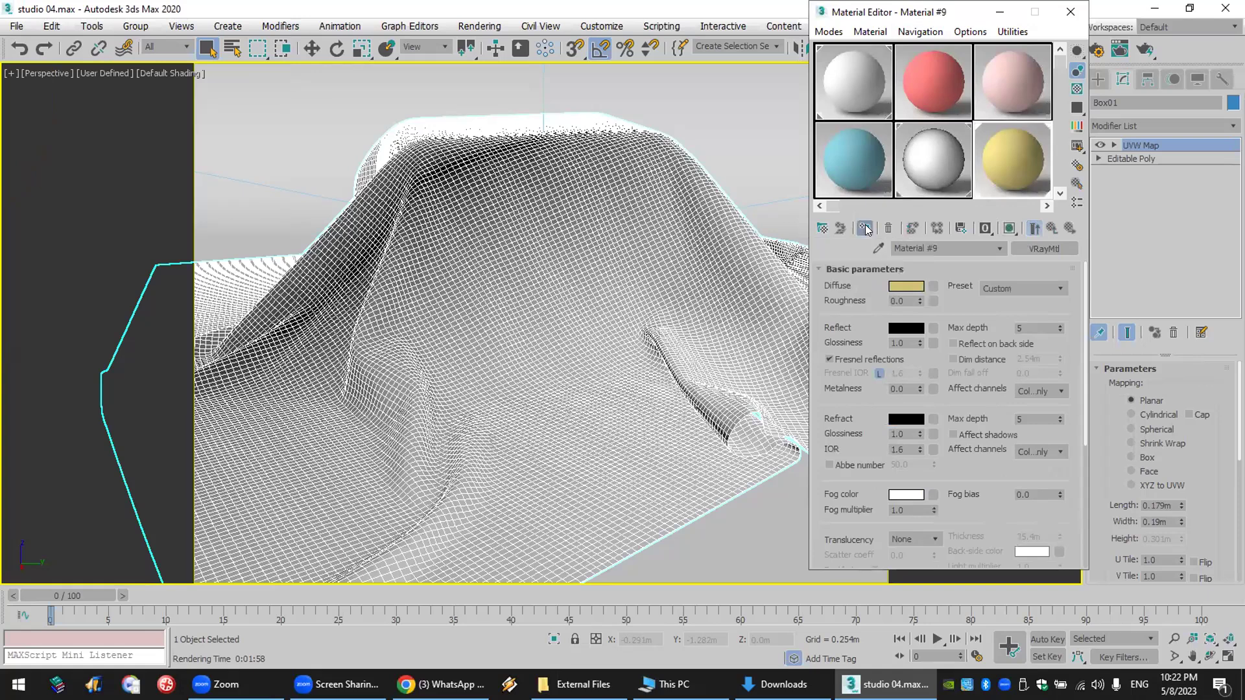
click(1008, 230)
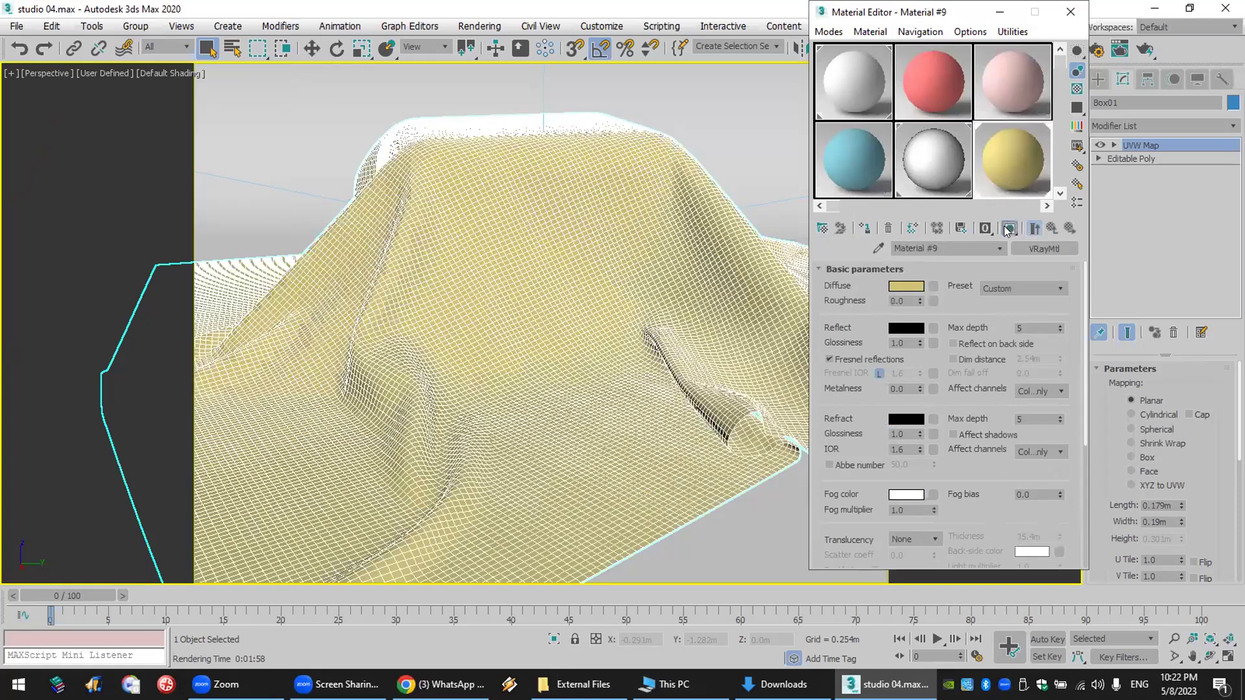
- Assign a Falloff map to Material #9's diffuse and swap its Front and Side colours
click(932, 286)
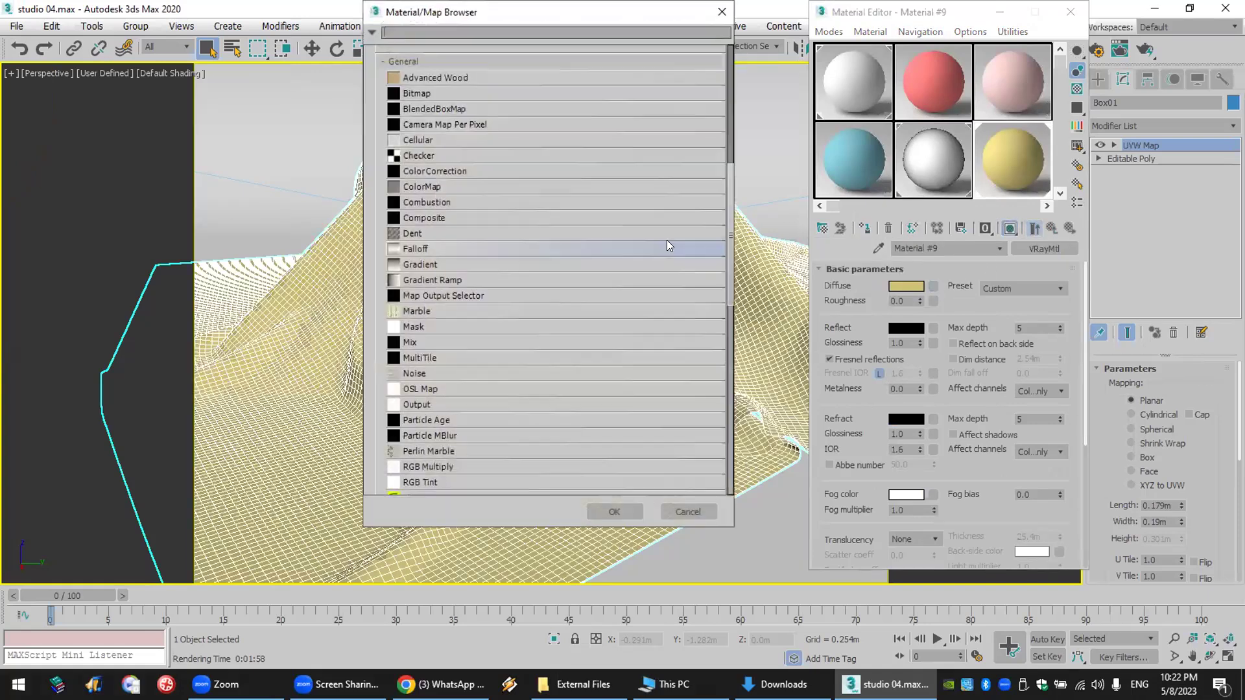
double_click(428, 249)
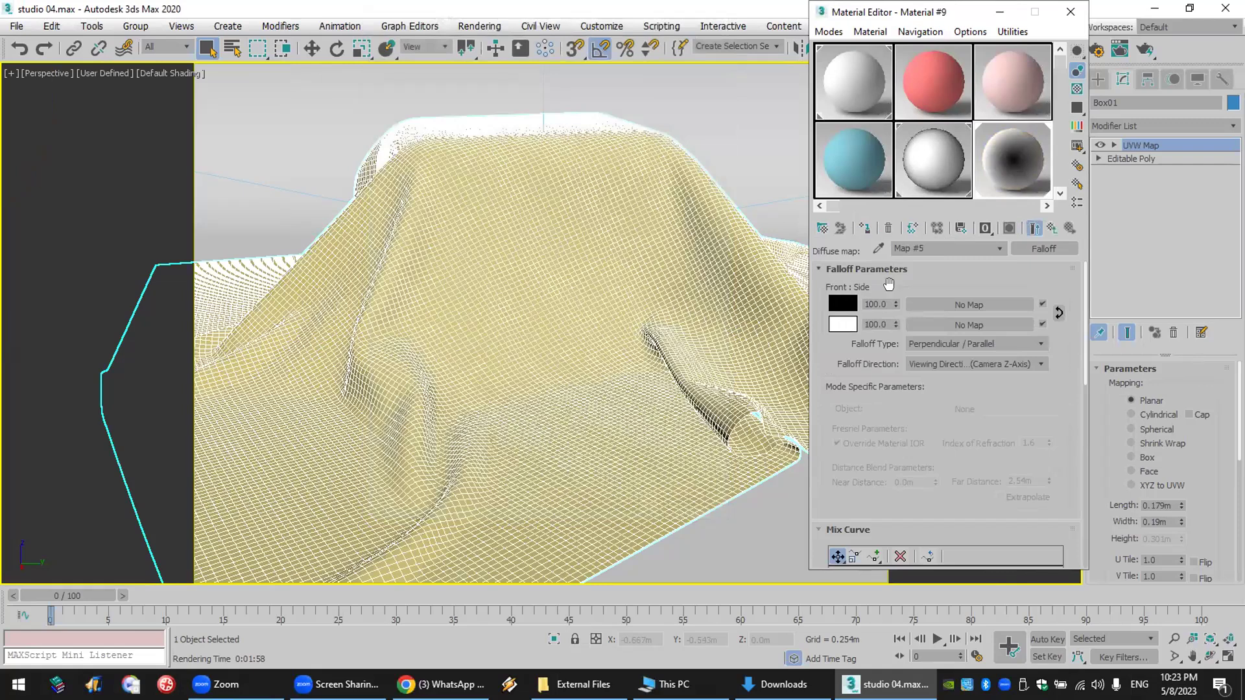
click(1058, 313)
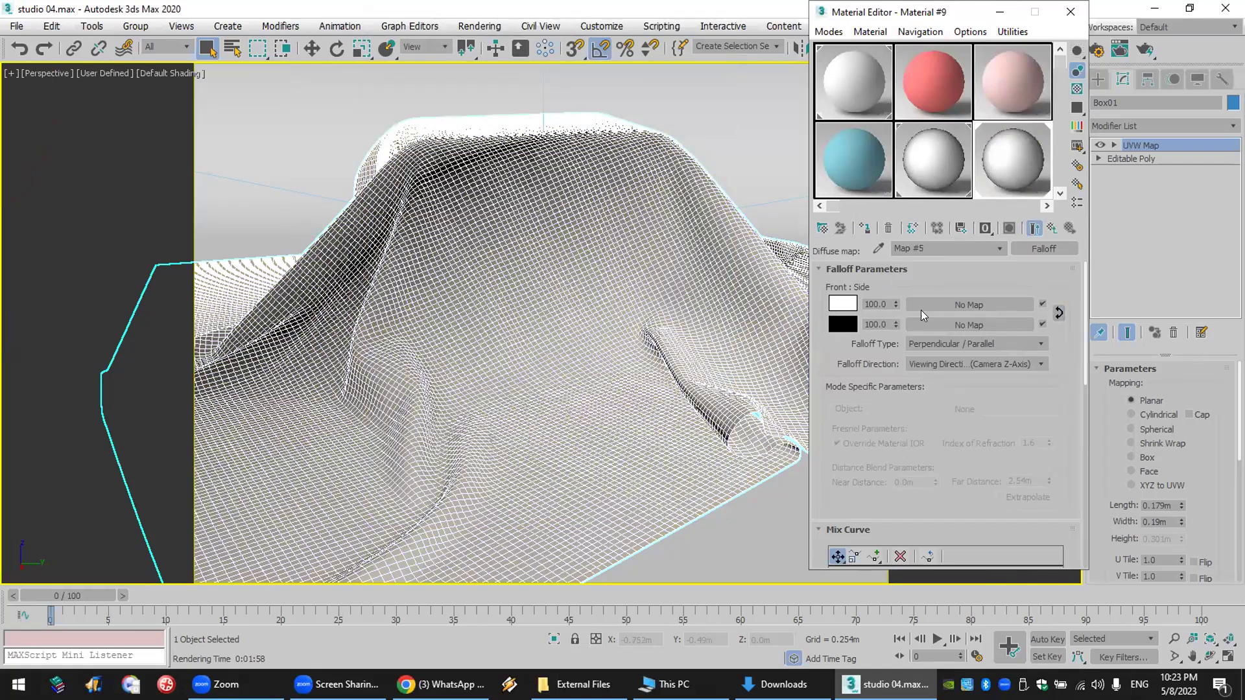
- Set the Falloff's Side colour to dark red with red 29, green 0 and blue 0
click(850, 327)
drag(409, 144, 472, 108)
click(503, 104)
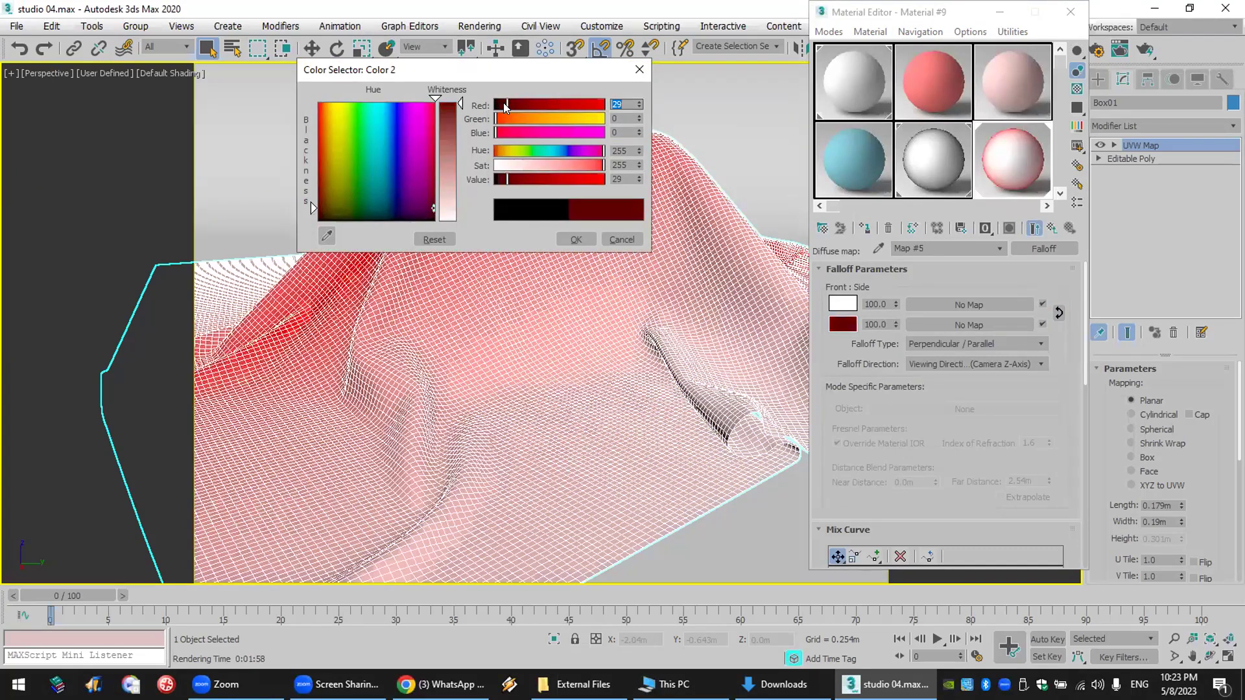
click(571, 240)
- Copy the dark red Side colour to the Front colour and brighten it to red 255, reduced to 212
drag(840, 330, 841, 303)
click(934, 297)
click(842, 303)
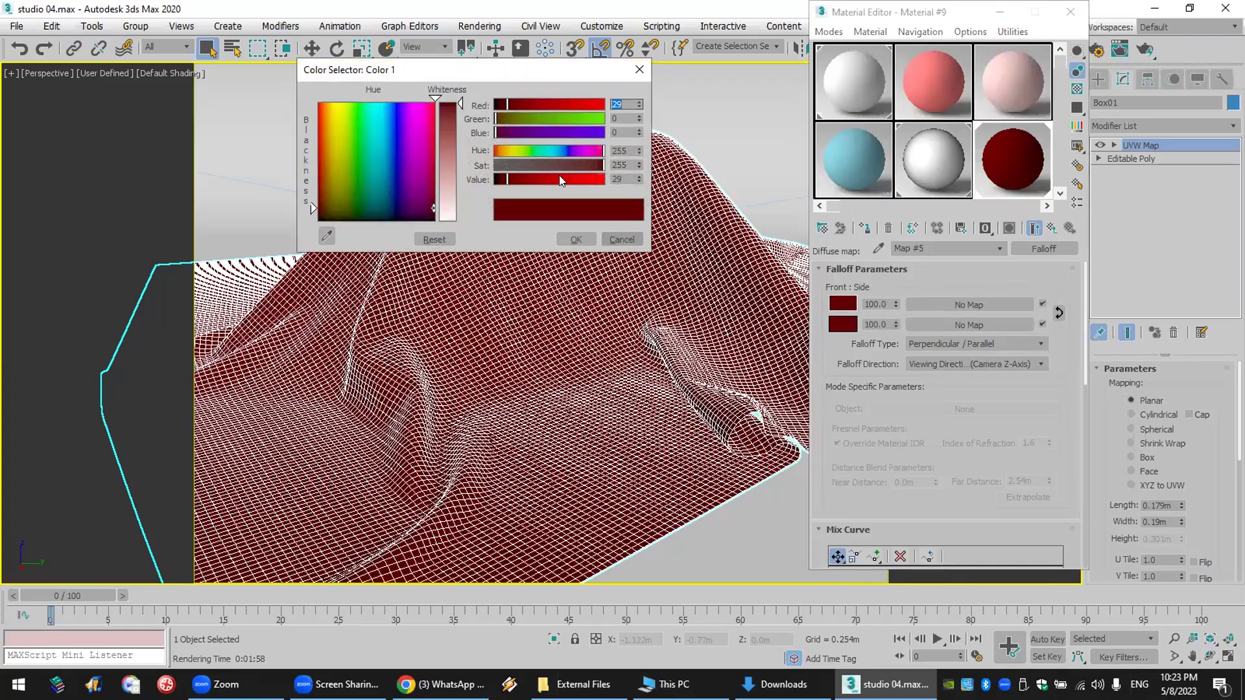
text(255)
key(Return)
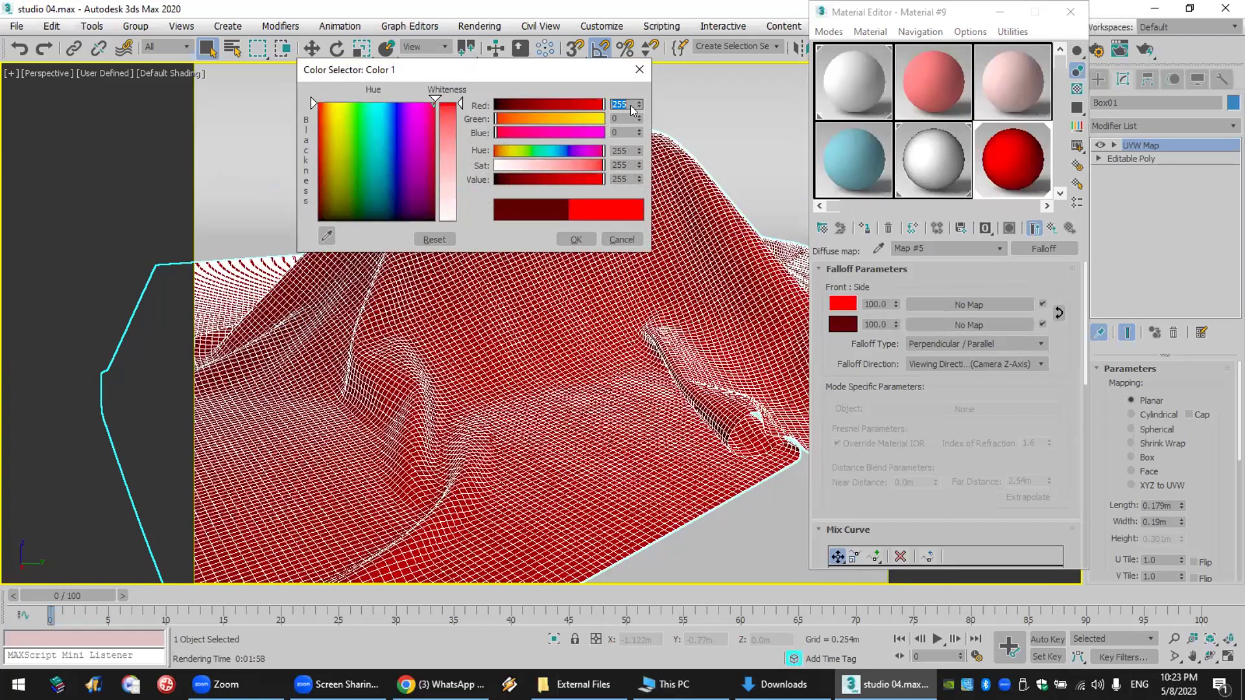
click(575, 240)
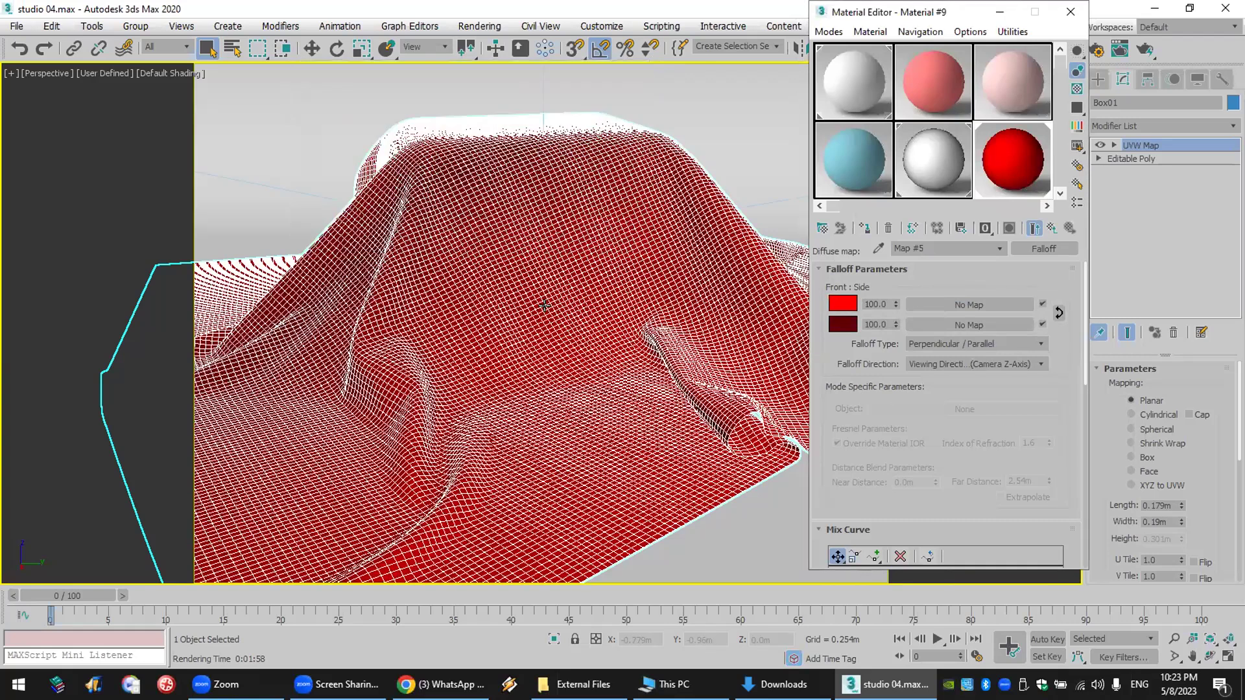
click(842, 304)
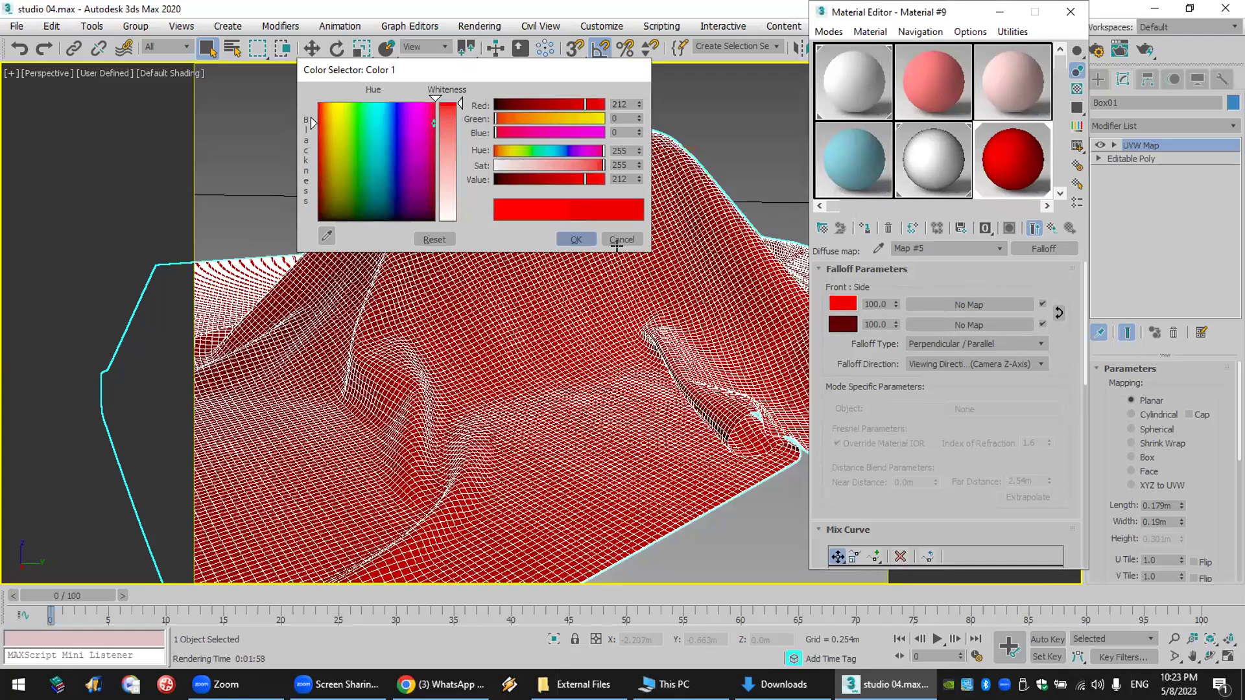
click(576, 239)
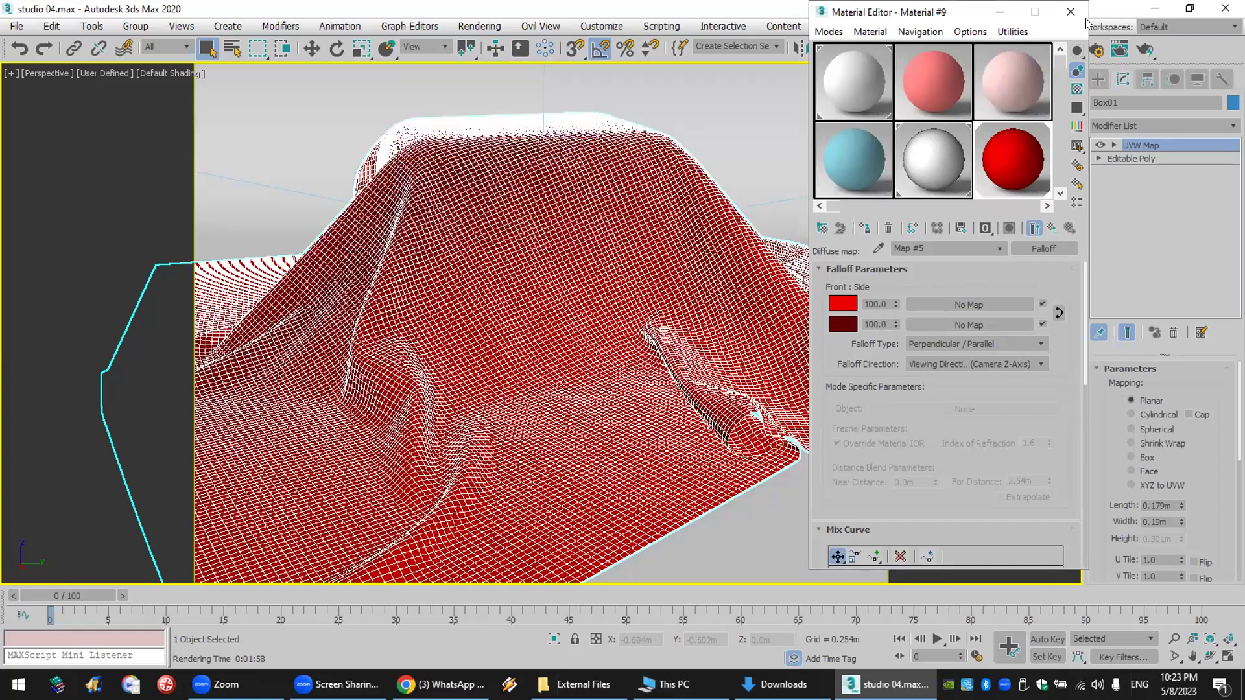
- Lower the end point of the Falloff's Mix Curve to 0
drag(910, 17, 136, 17)
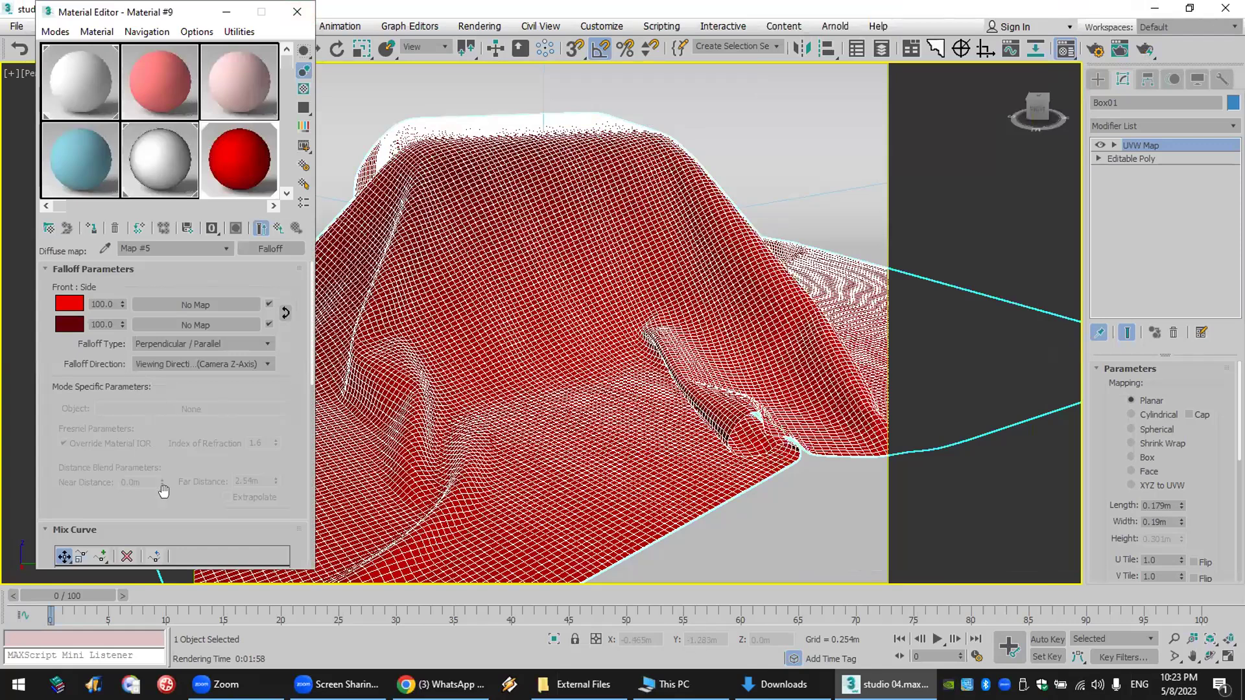
scroll(173, 499, down, 1)
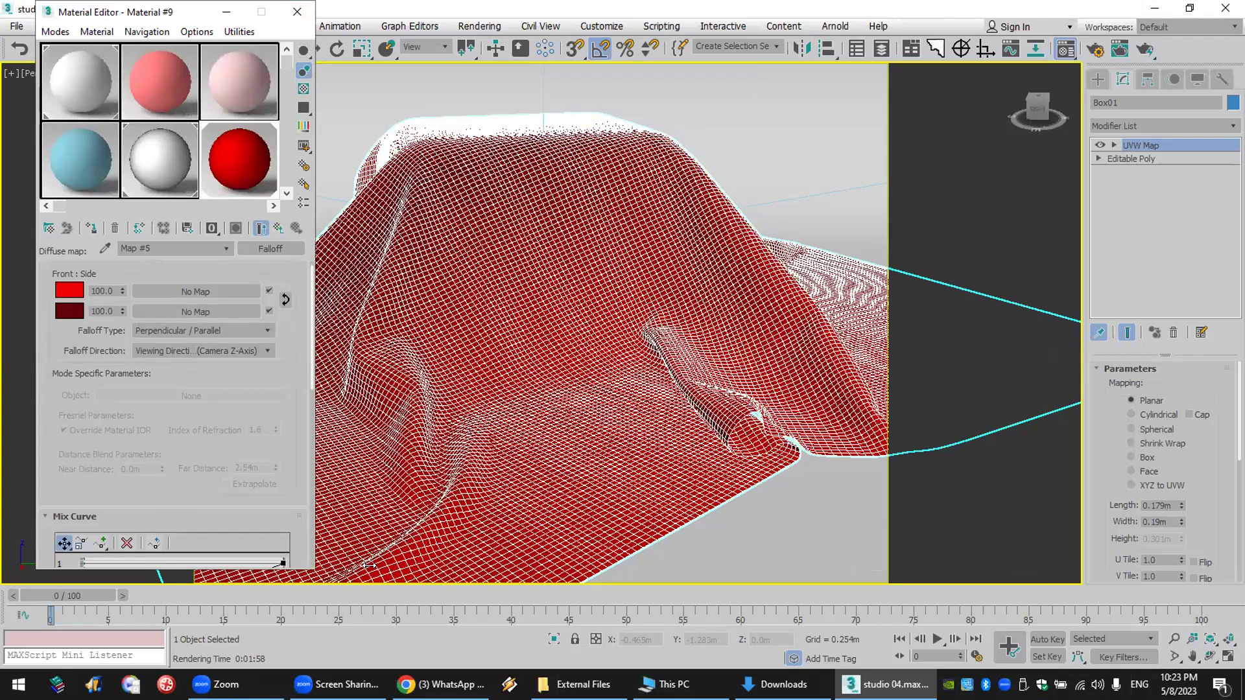
scroll(116, 347, down, 5)
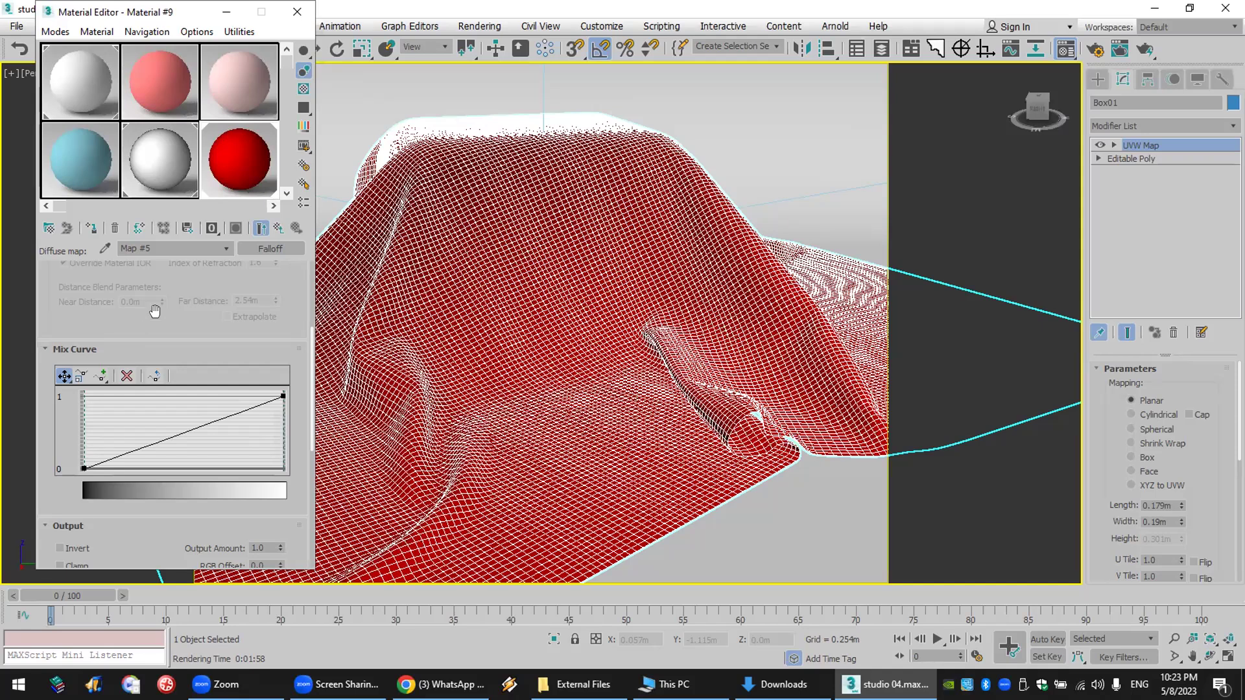
scroll(104, 325, up, 5)
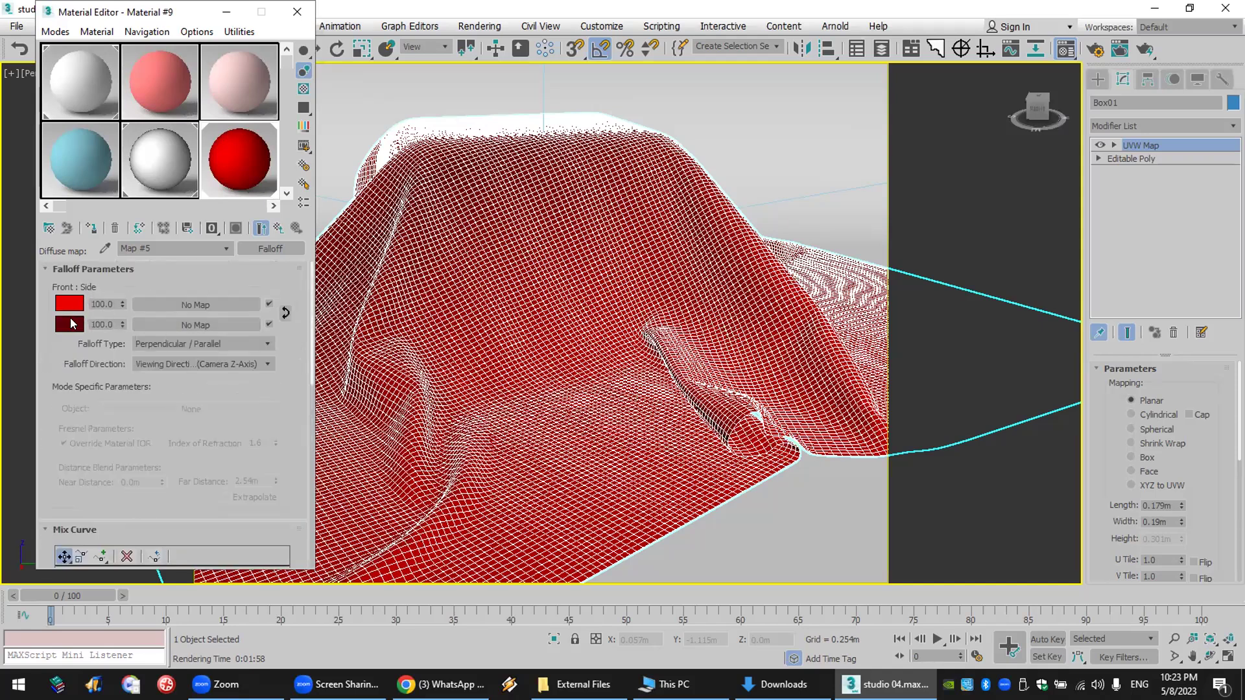
drag(207, 483, 208, 363)
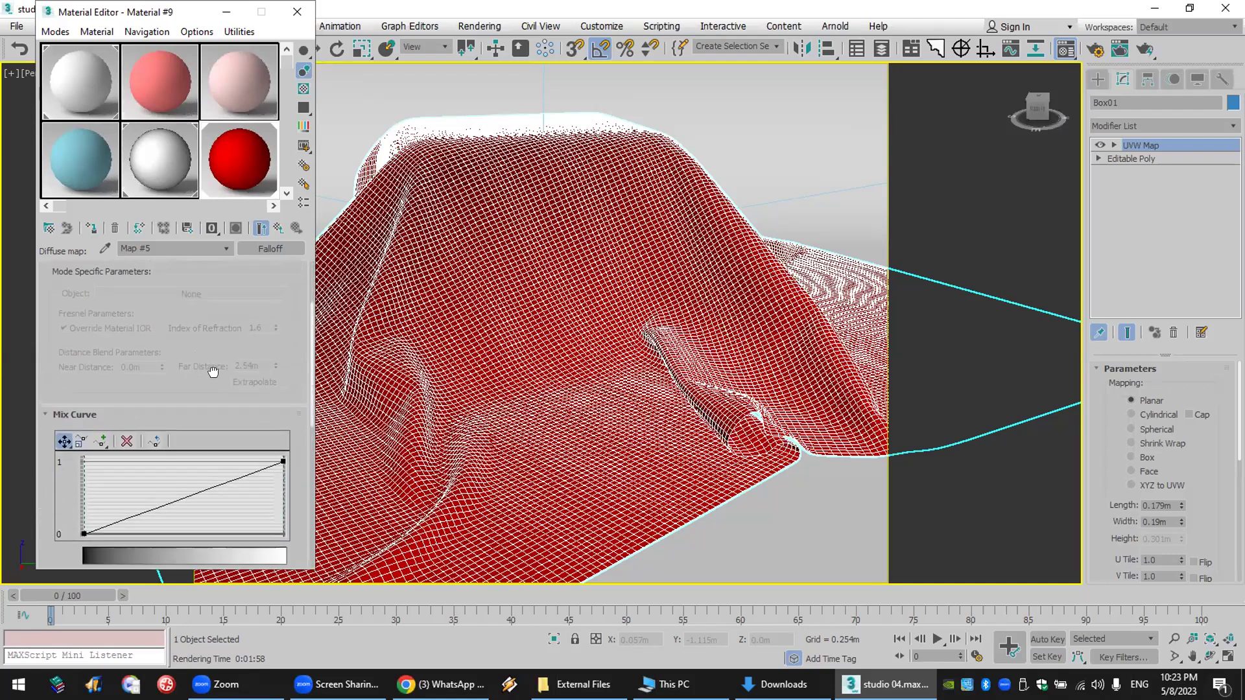
scroll(217, 397, up, 3)
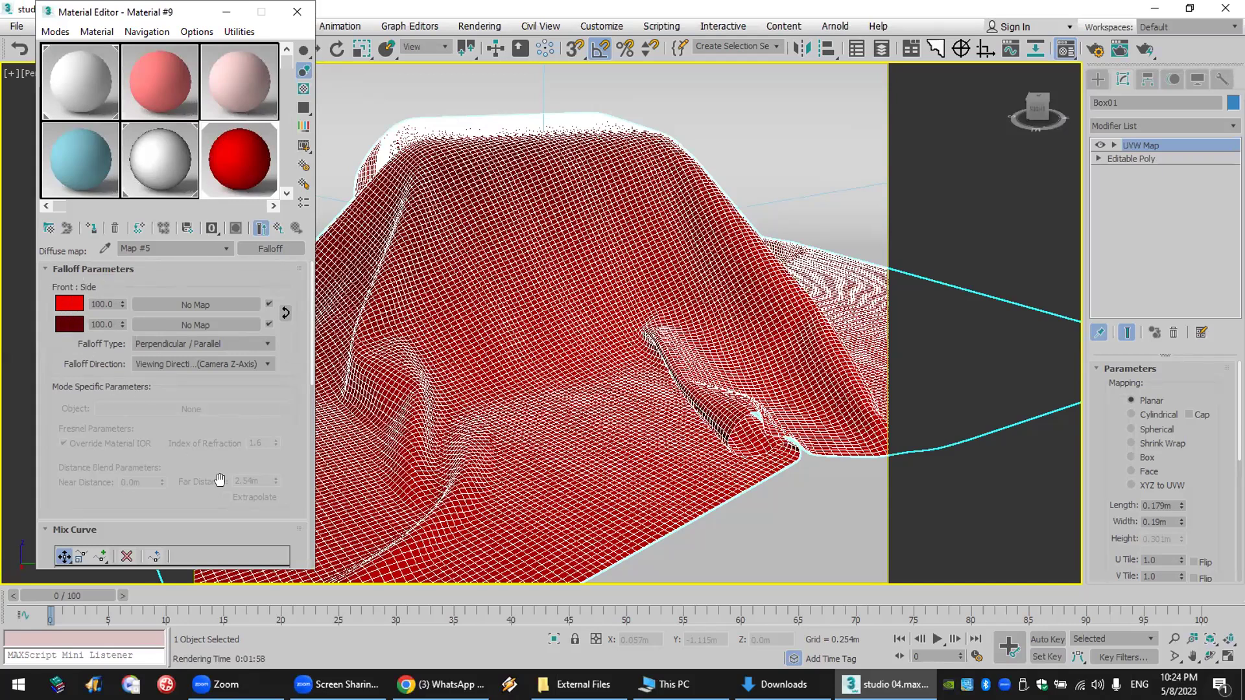
scroll(219, 481, down, 5)
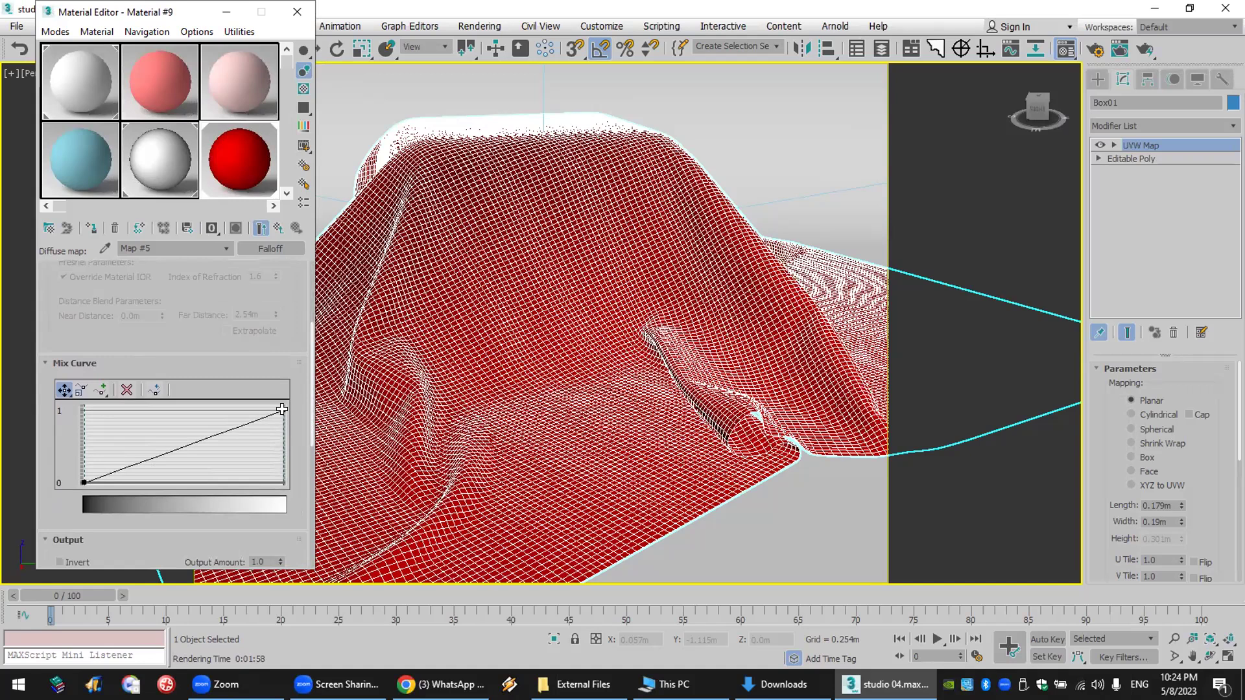
drag(281, 410, 283, 474)
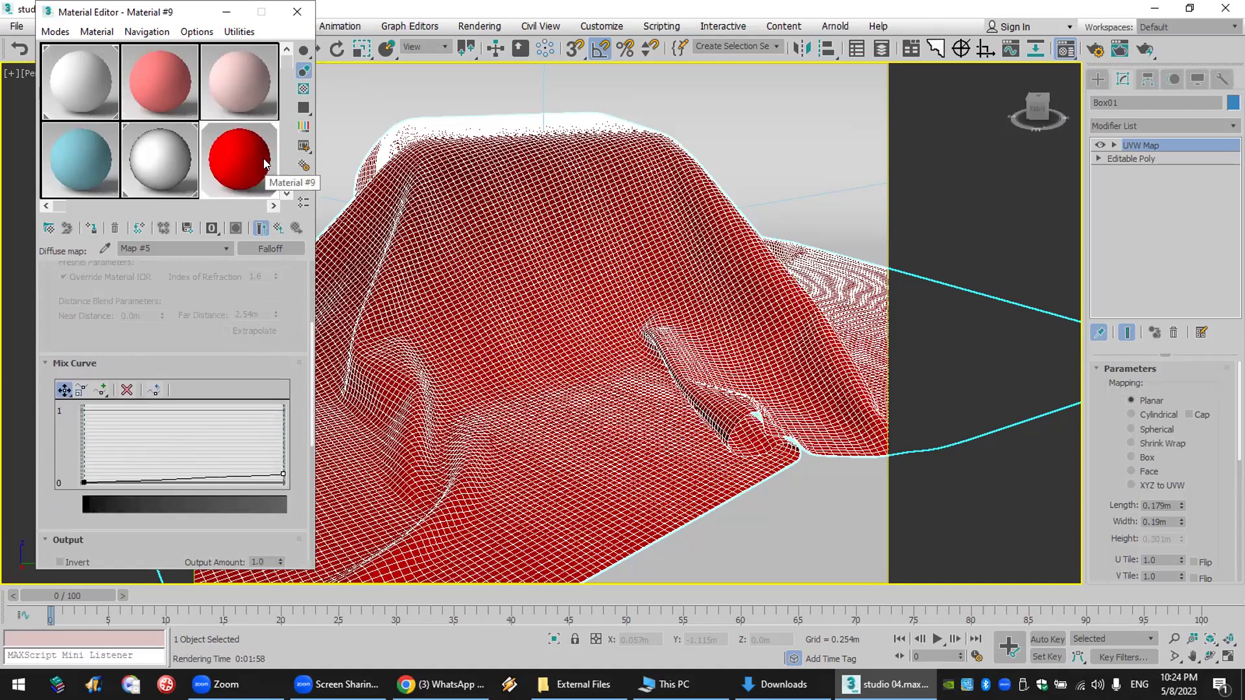
mouse_move(283, 474)
mouse_down()
mouse_move(285, 394)
mouse_move(280, 494)
mouse_up()
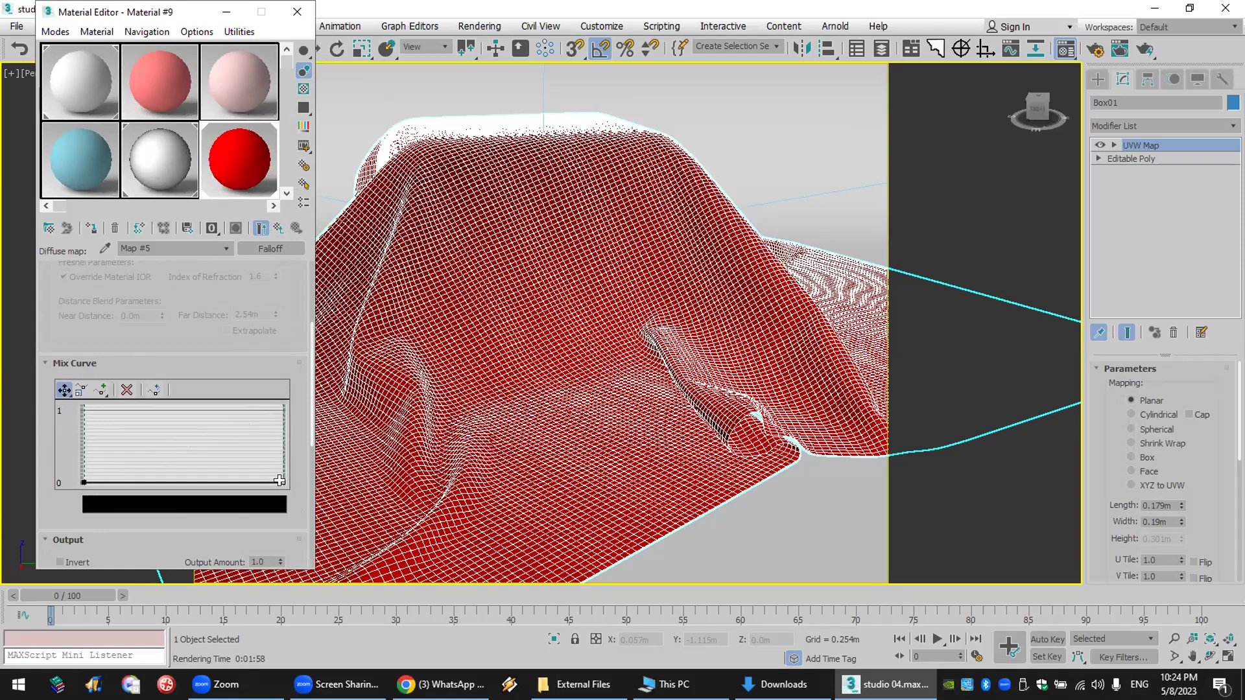
- Raise both the end point and the start point of the Mix Curve to 1
drag(279, 481, 282, 407)
drag(81, 480, 83, 409)
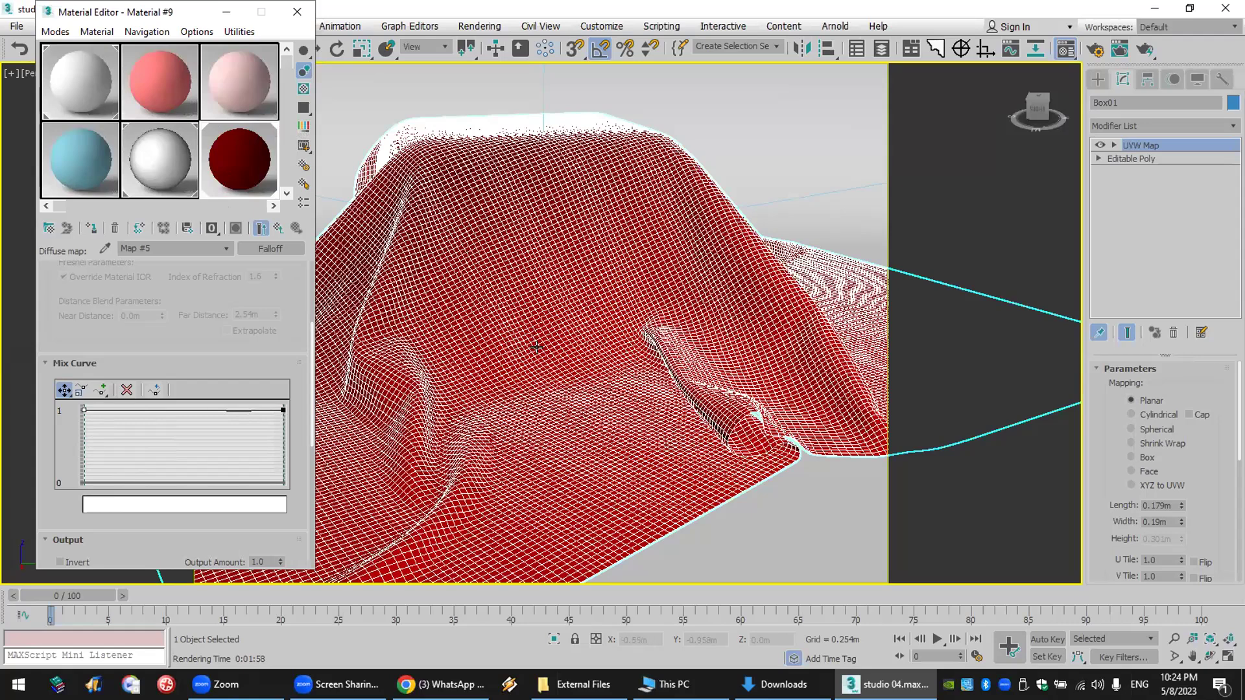
- Browse the fabric reference images in the MAX folder's Material settings subfolder, close it and return to 3ds Max
key(super+d)
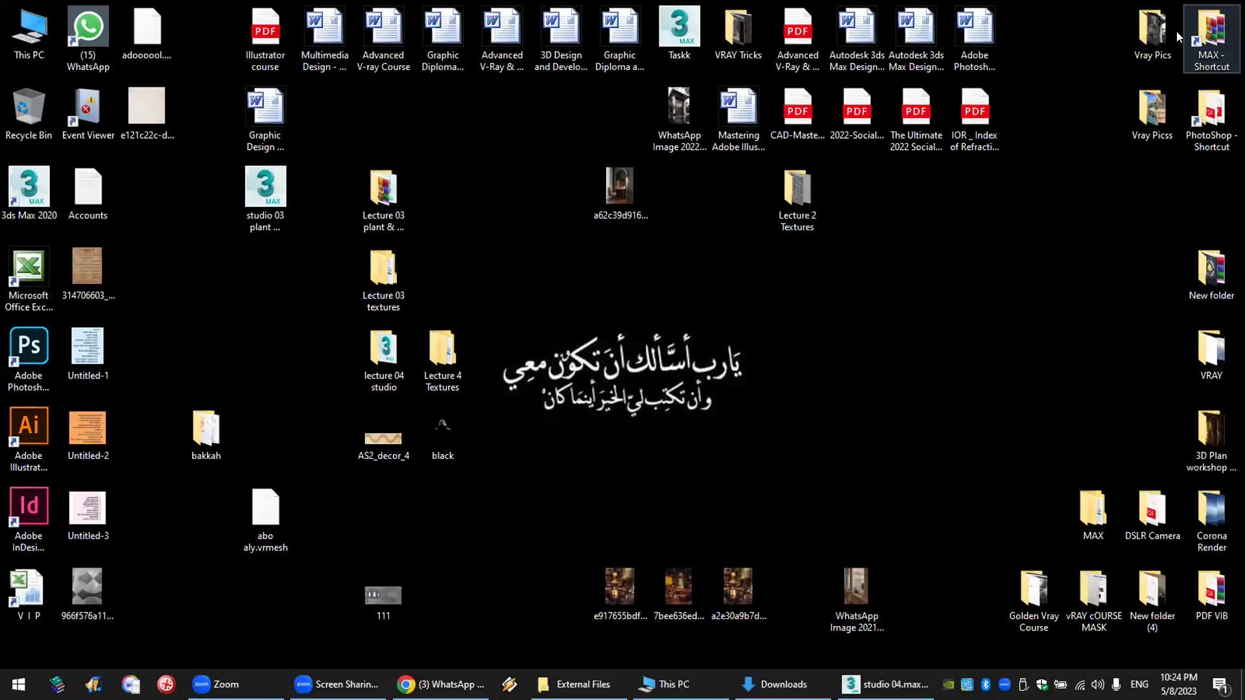
double_click(1211, 32)
click(238, 280)
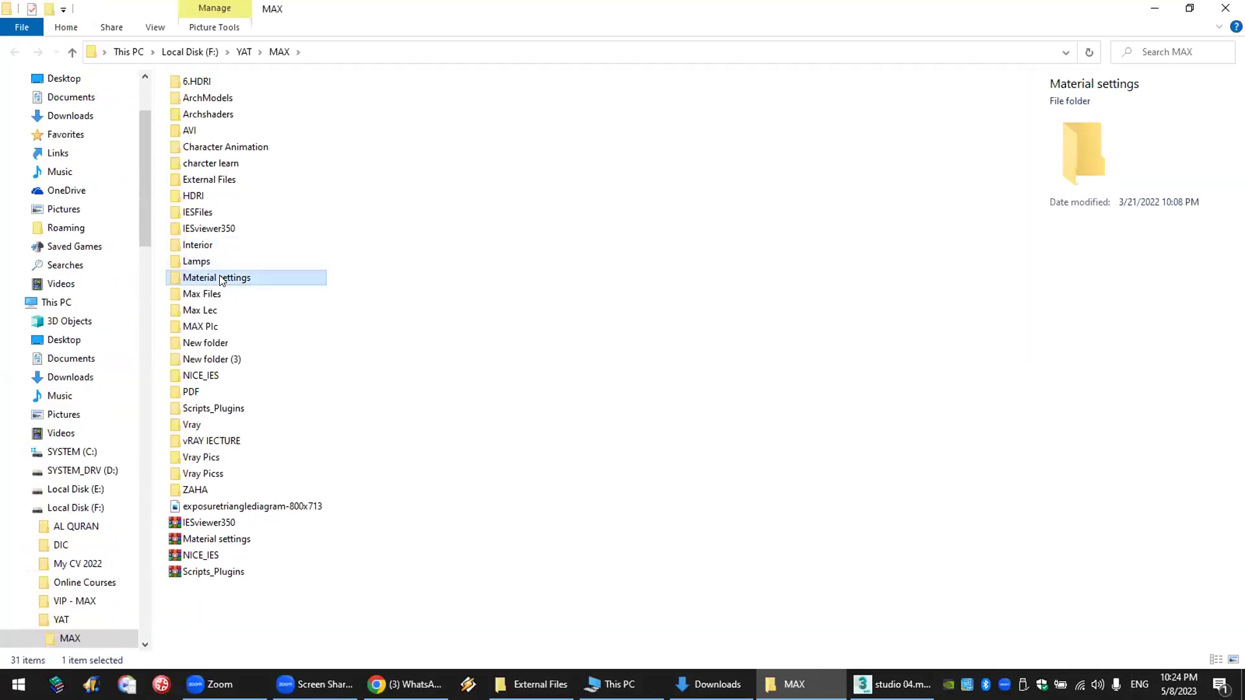
double_click(240, 283)
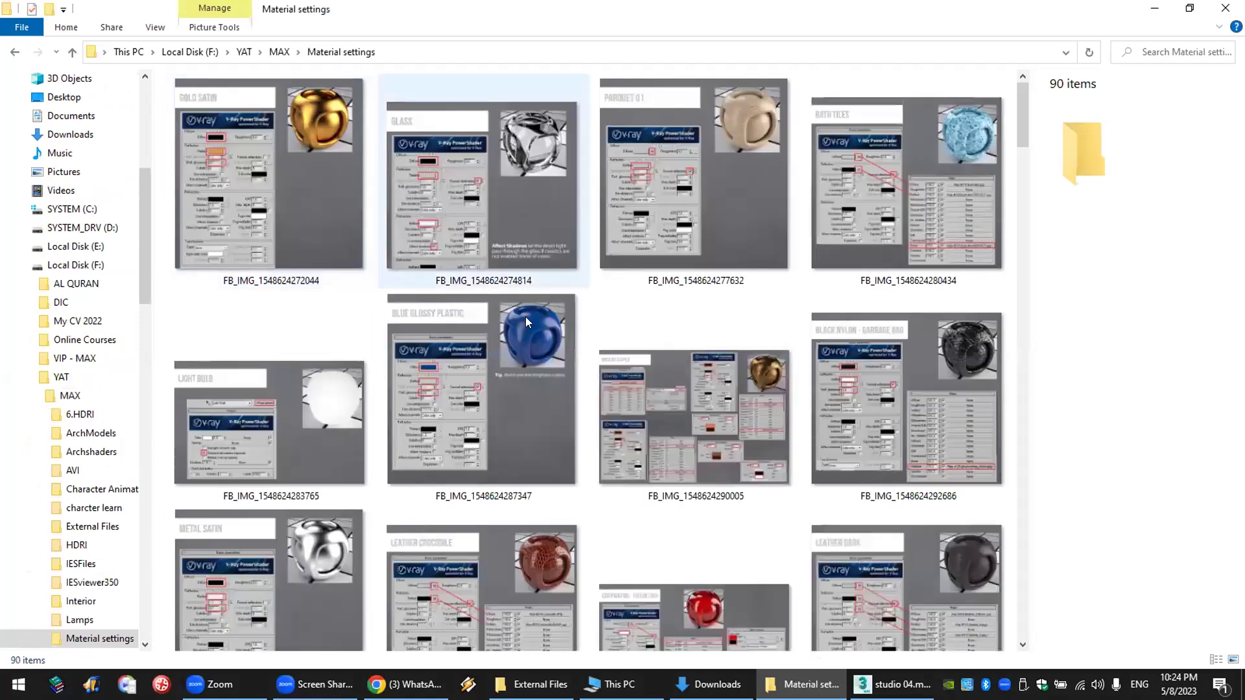
drag(1021, 118, 1056, 508)
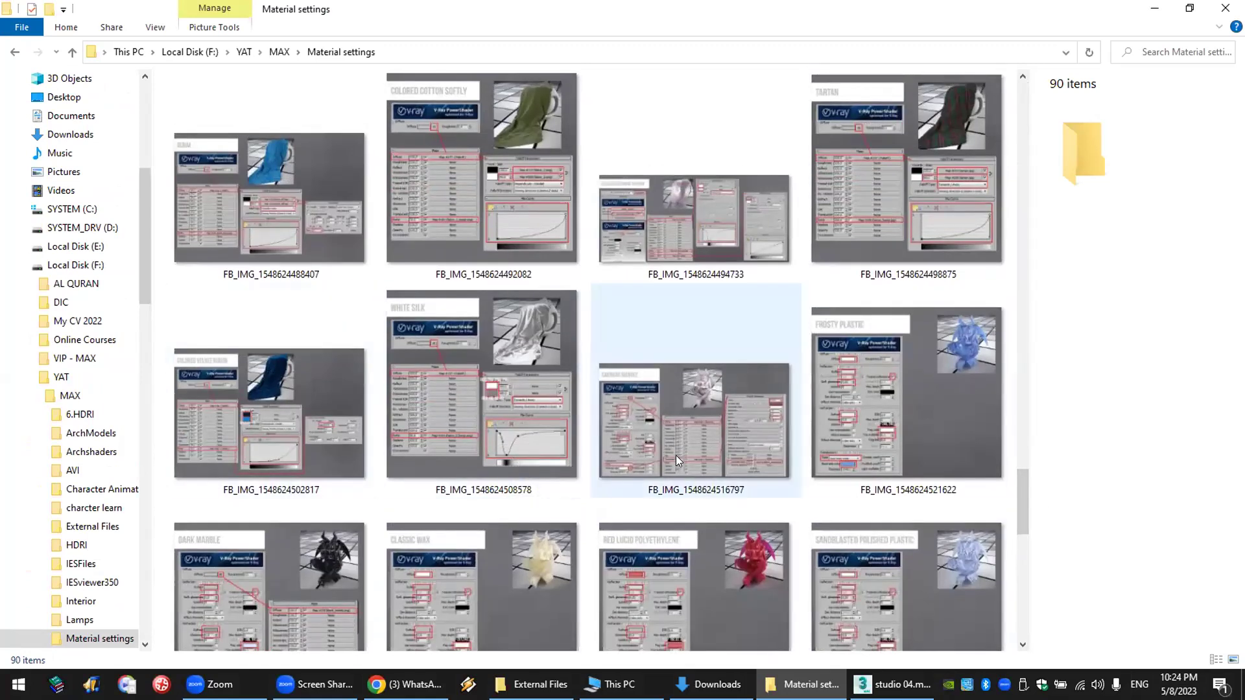
mouse_move(676, 455)
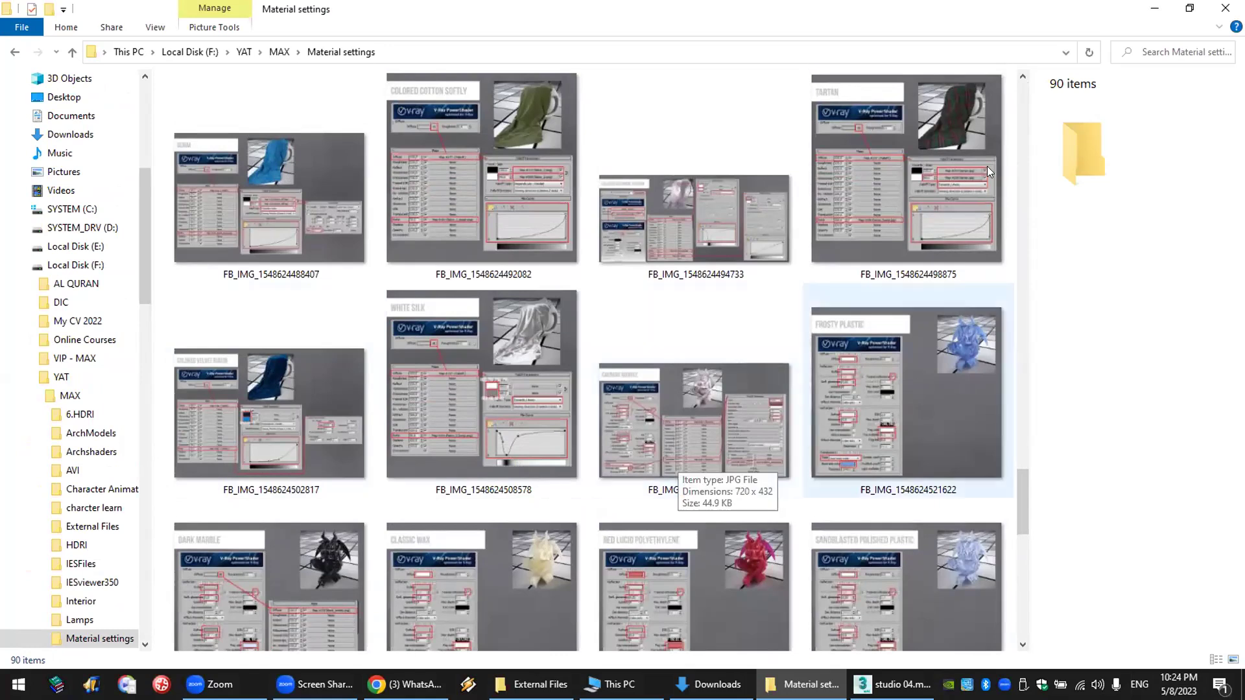
click(1225, 7)
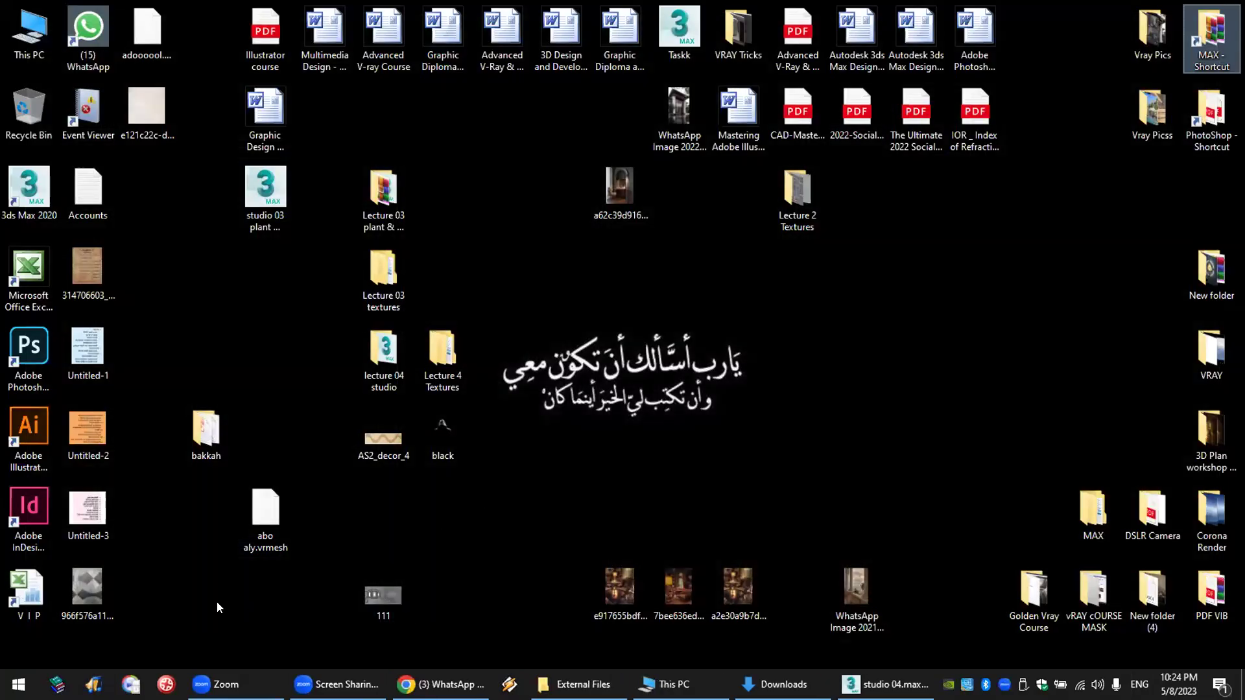
click(441, 684)
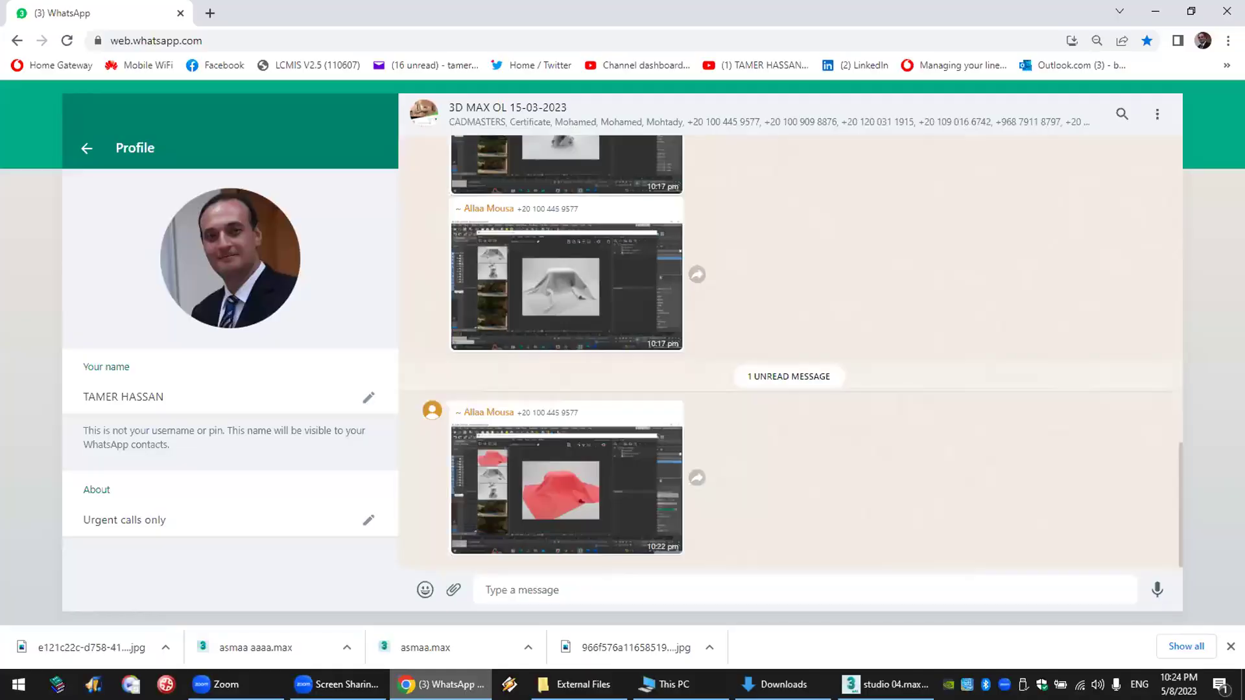
click(886, 684)
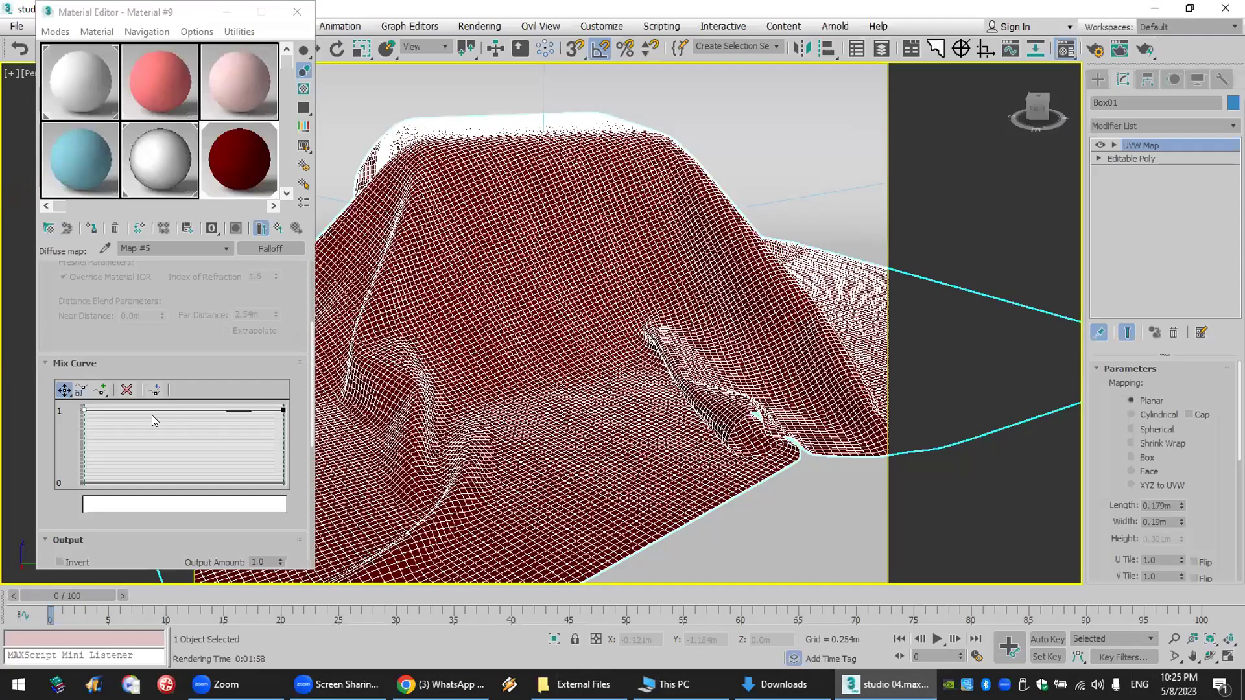
- Add a point near the start of the flat Mix Curve and pull it down to 0
click(101, 390)
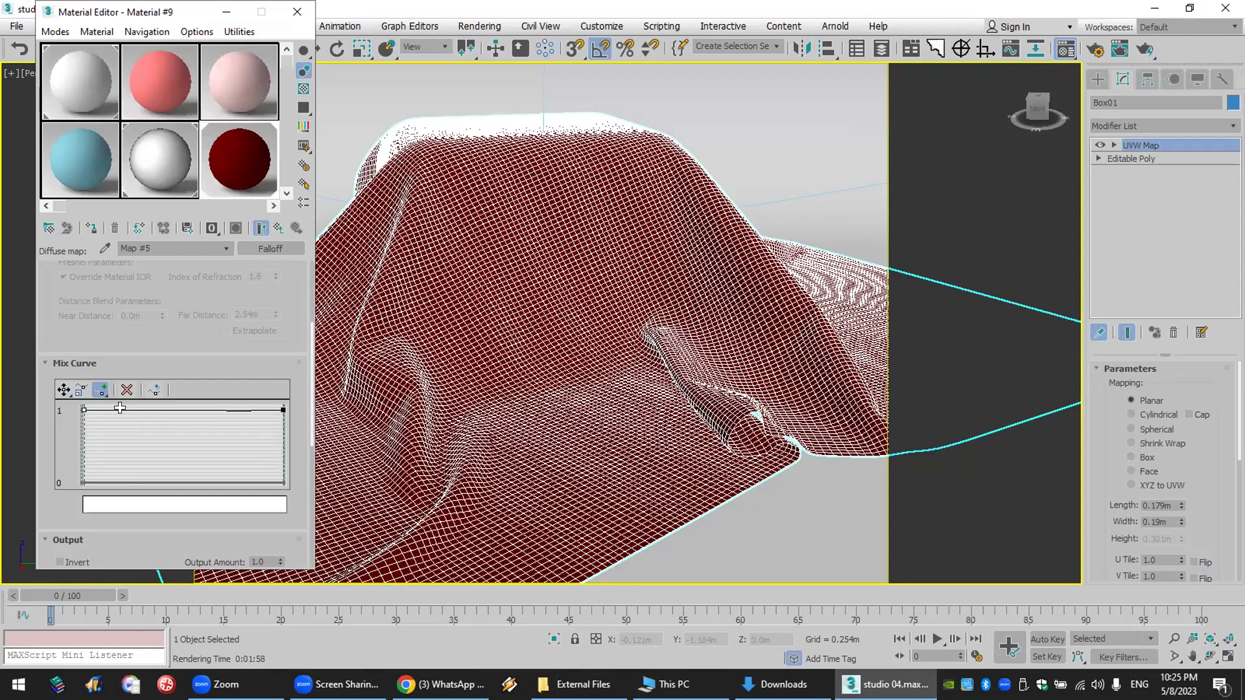
click(120, 409)
click(63, 391)
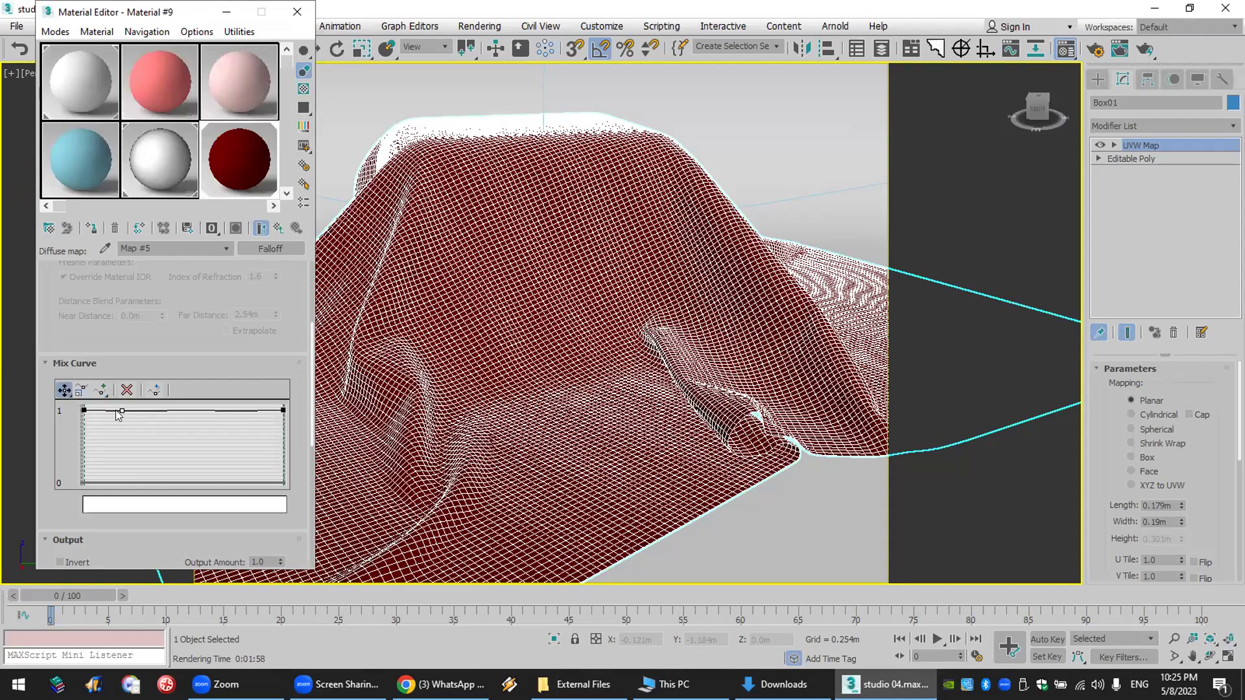
drag(122, 411, 126, 498)
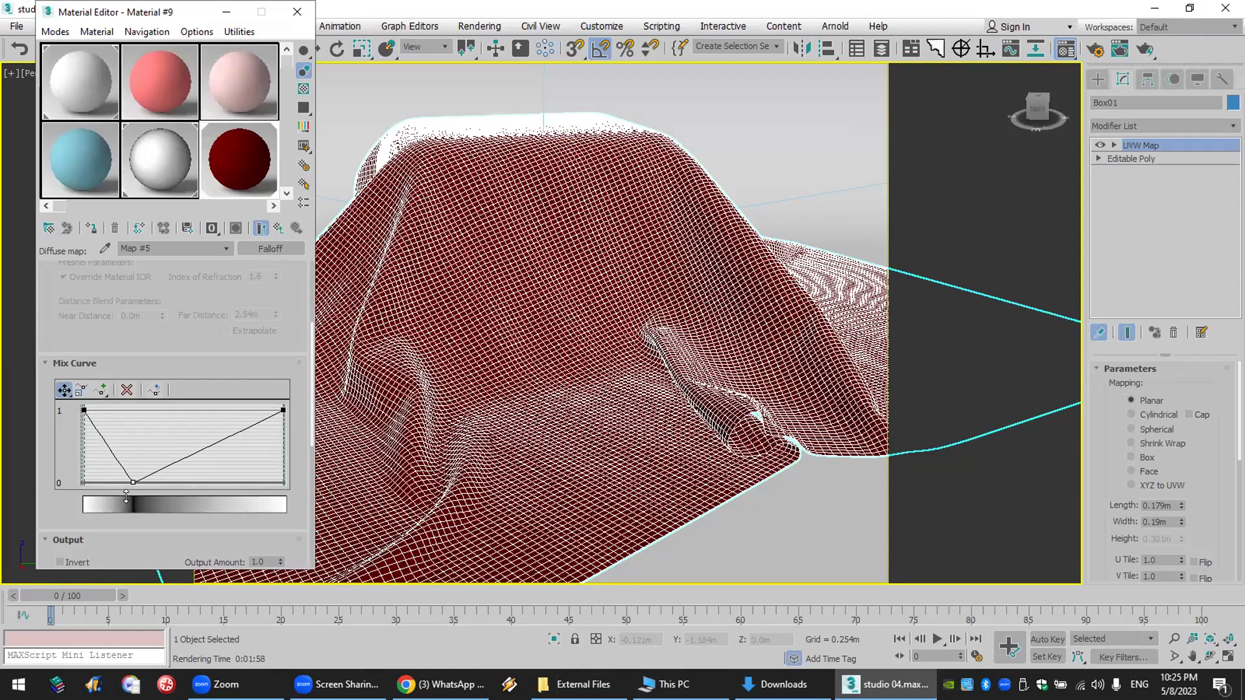
- Add a point on each side of the Mix Curve's dip and raise both close to 1 to narrow the dip
click(101, 390)
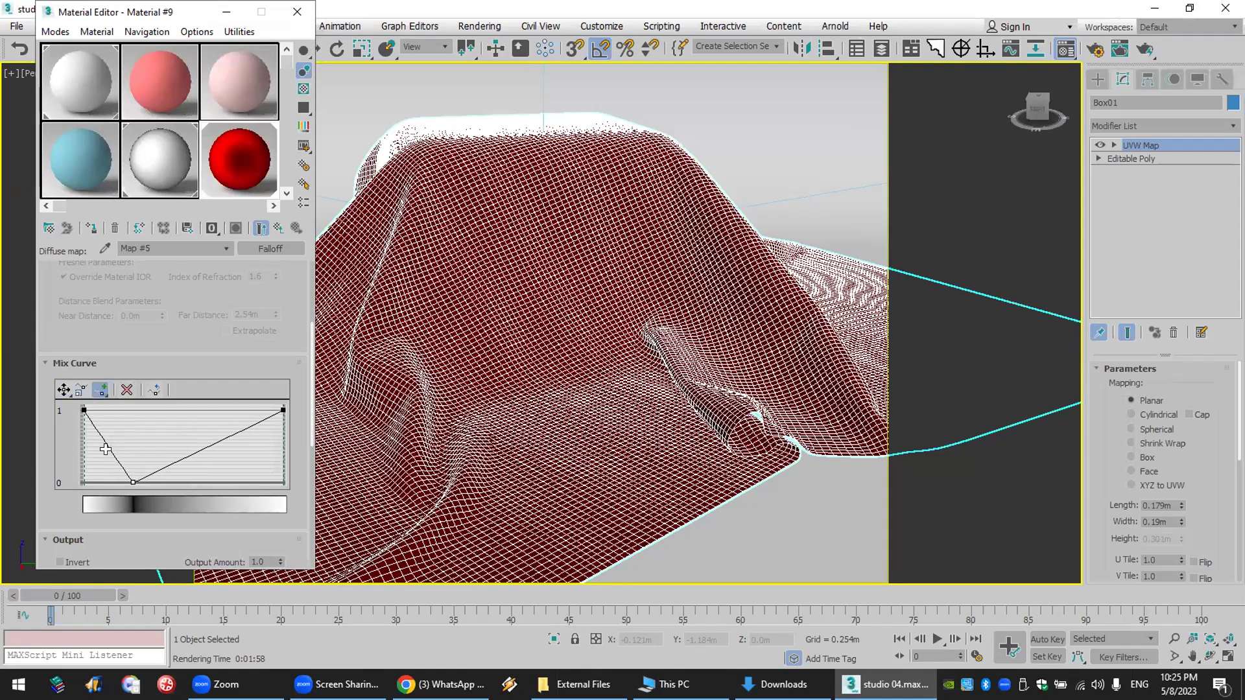
click(112, 454)
click(158, 471)
right_click(158, 471)
drag(159, 470, 106, 420)
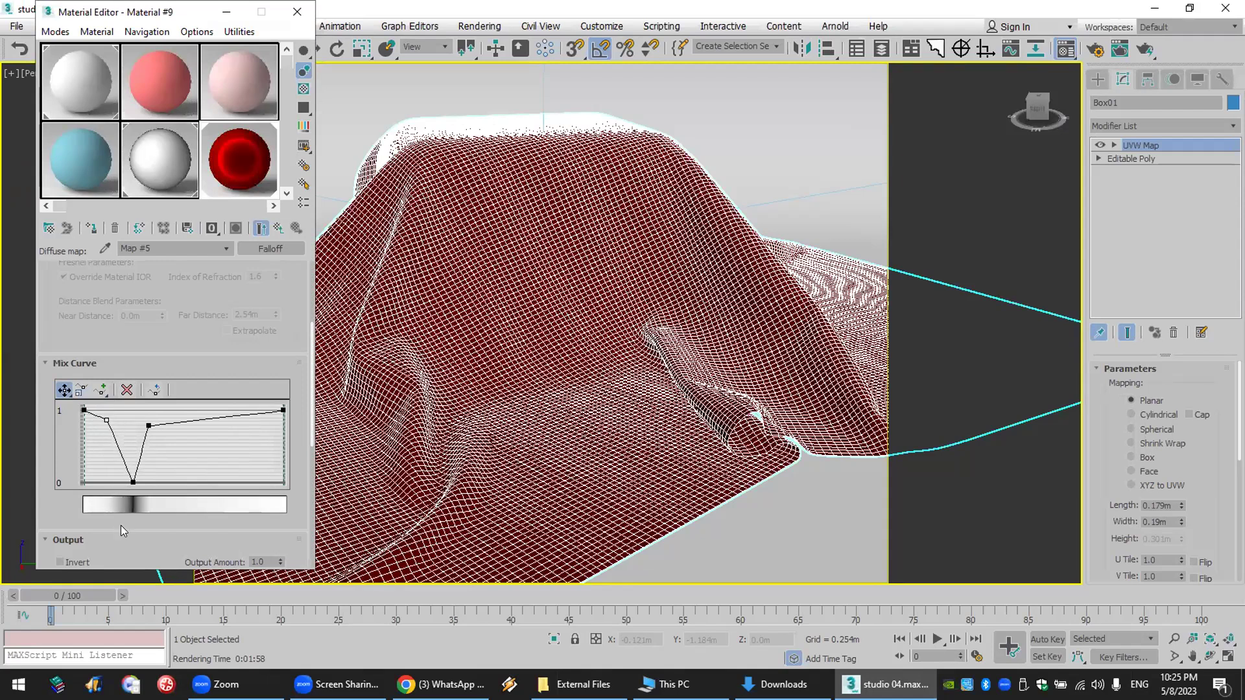
- Convert the Mix Curve's lowest point and the point after it to Bezier-Smooth and adjust their handles to round the dip
right_click(131, 480)
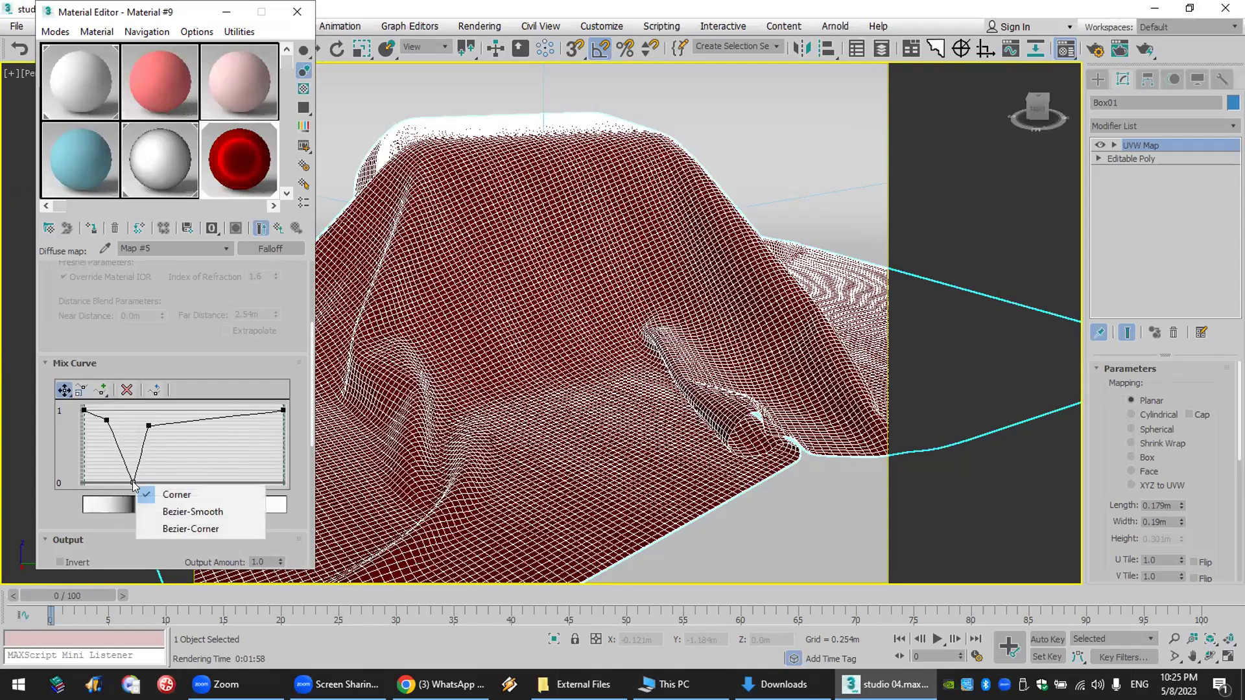
click(157, 509)
drag(138, 482, 144, 482)
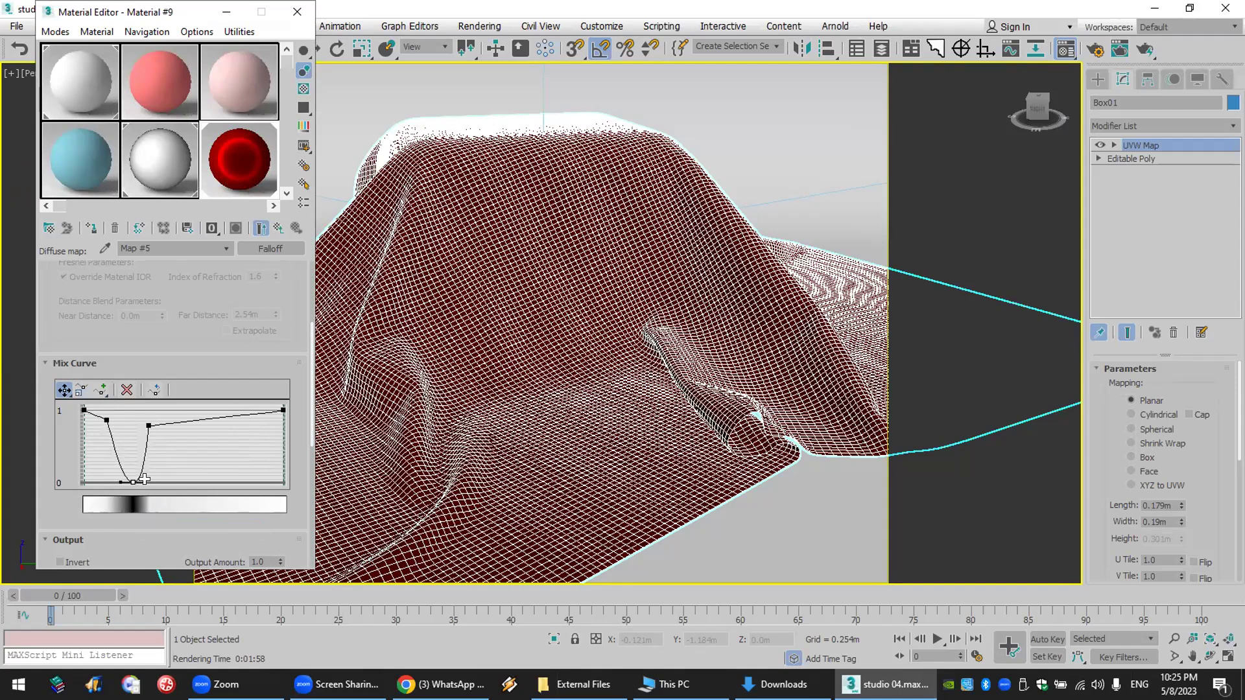
right_click(146, 423)
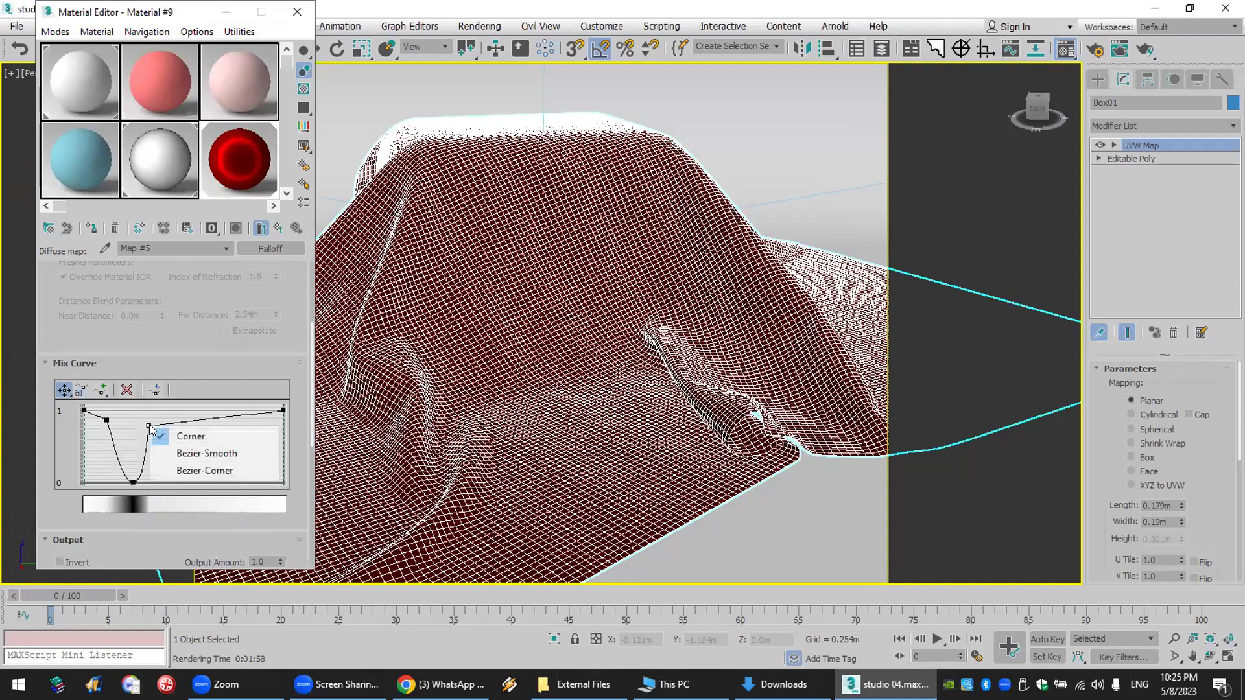
click(167, 453)
drag(130, 422, 134, 442)
- Make the Mix Curve point before the dip Bezier-Smooth and refine the handles to round the whole dip
right_click(102, 419)
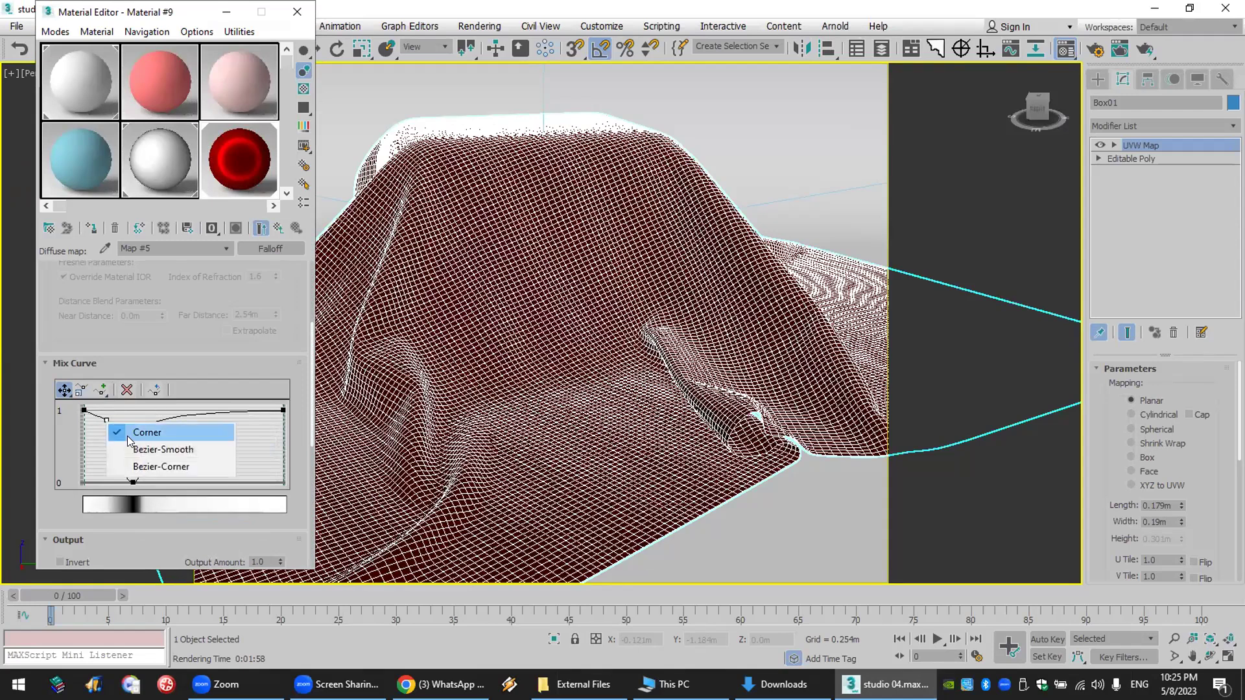
click(140, 446)
drag(109, 416, 130, 440)
click(150, 424)
click(135, 446)
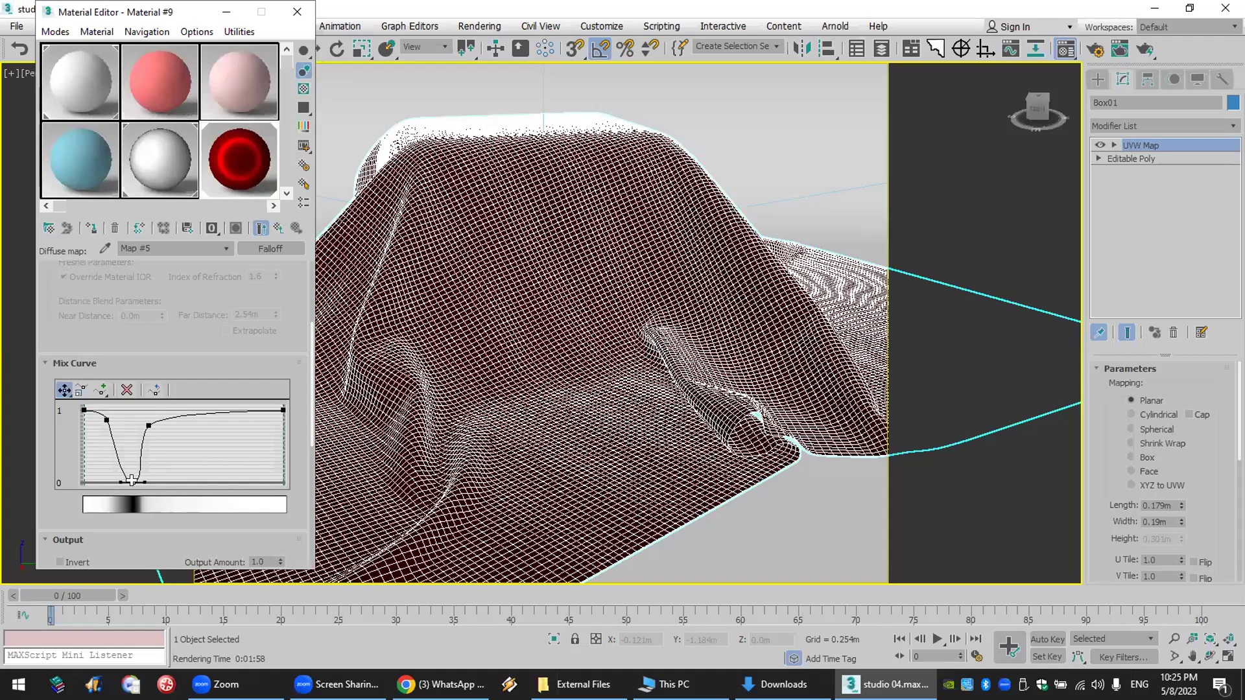
drag(144, 482, 149, 482)
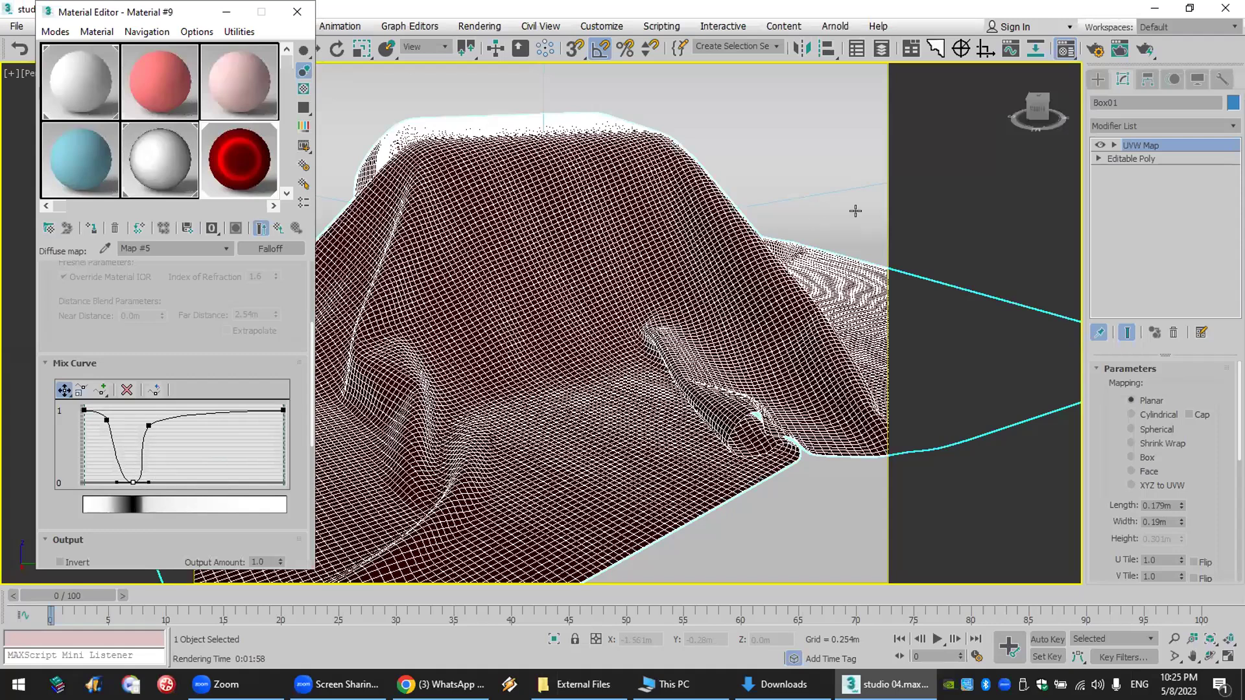
- Cancel the started render and set the bucket width of the V-Ray bucket image sampler to 48
click(1147, 45)
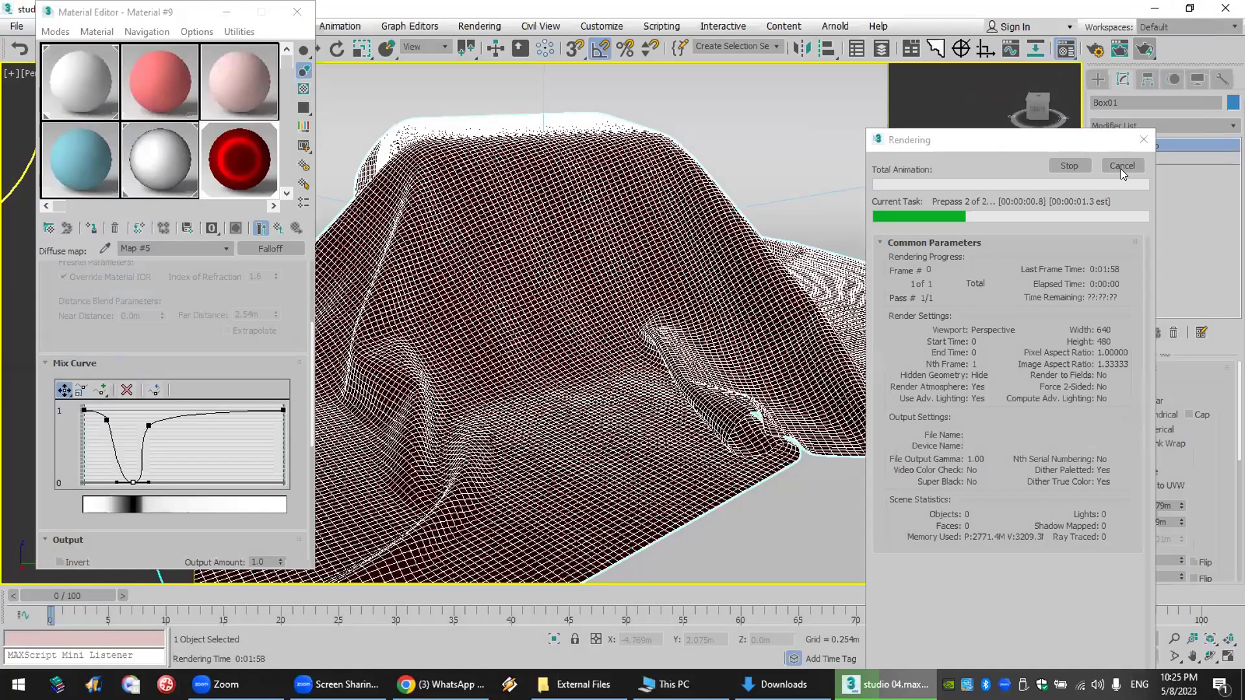
click(1121, 166)
click(479, 26)
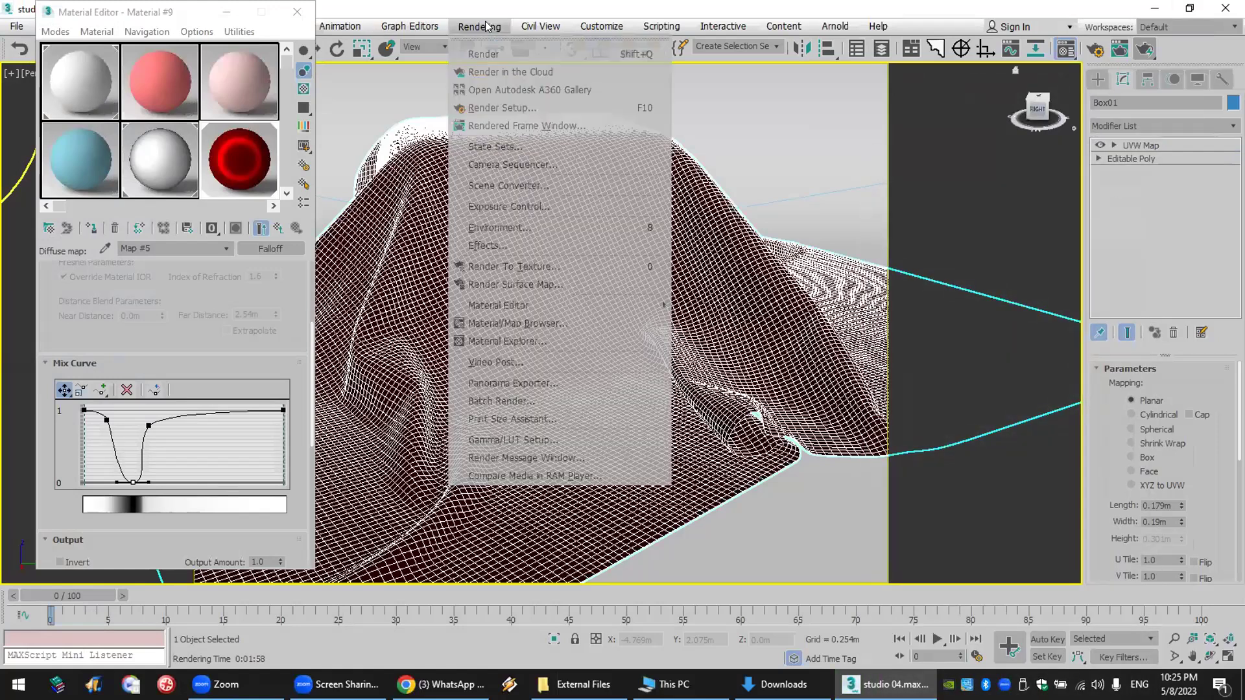
click(504, 110)
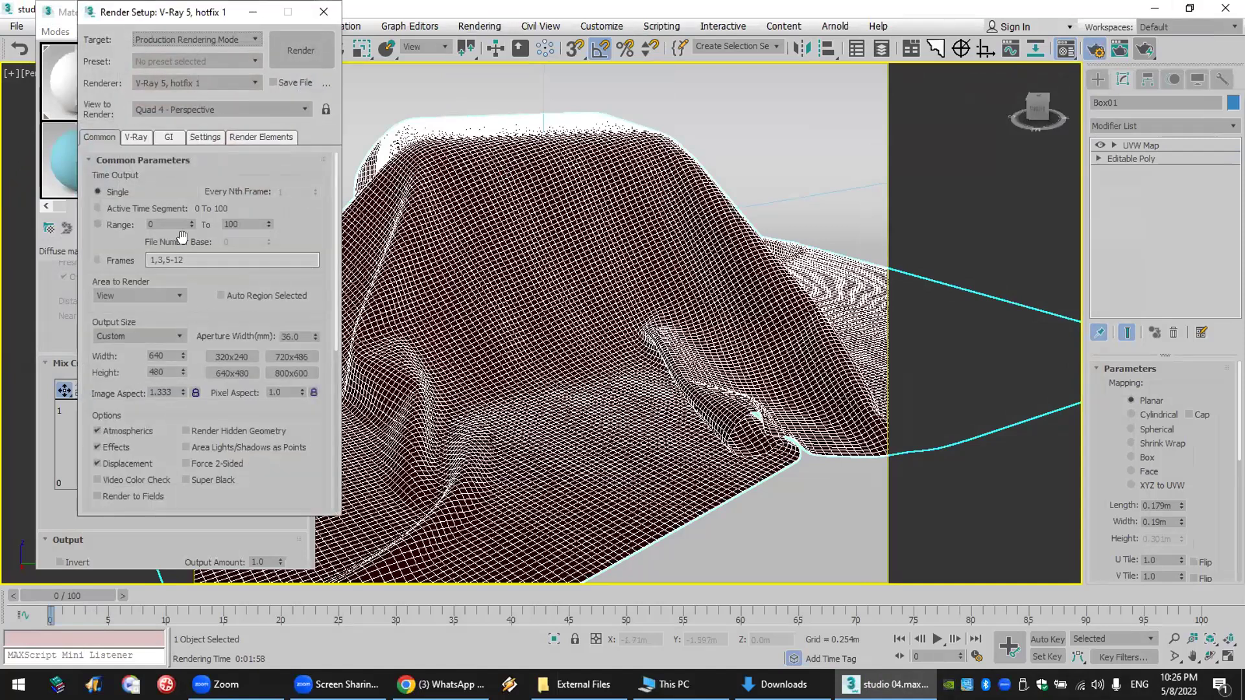
click(129, 138)
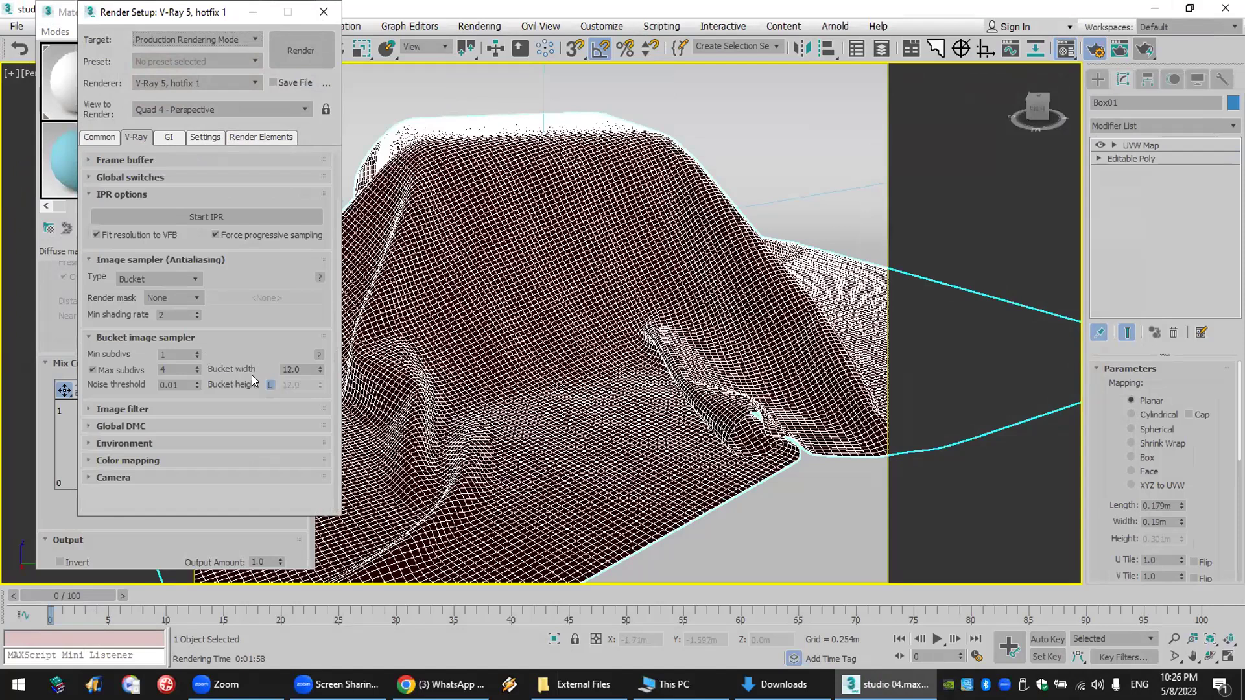
text(48)
- Render the perspective view, inspect the red fabric's shading on the folds, and leave the frame buffer
click(301, 50)
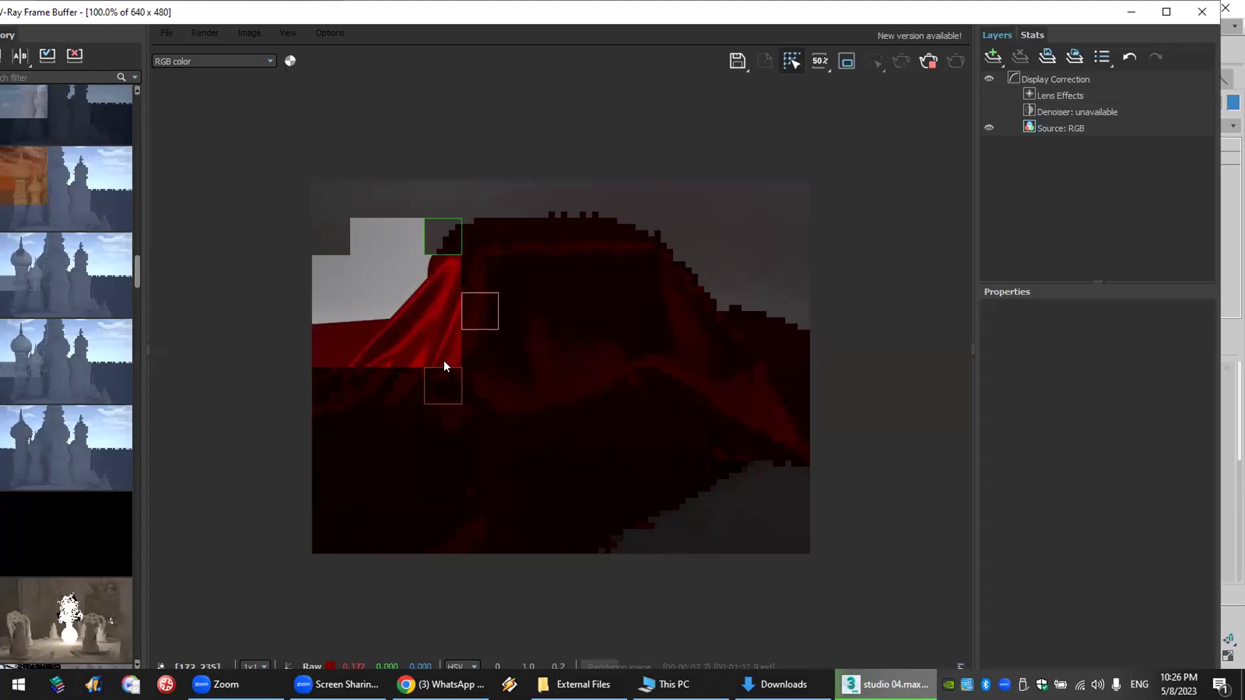
scroll(438, 316, up, 1)
scroll(439, 317, down, 2)
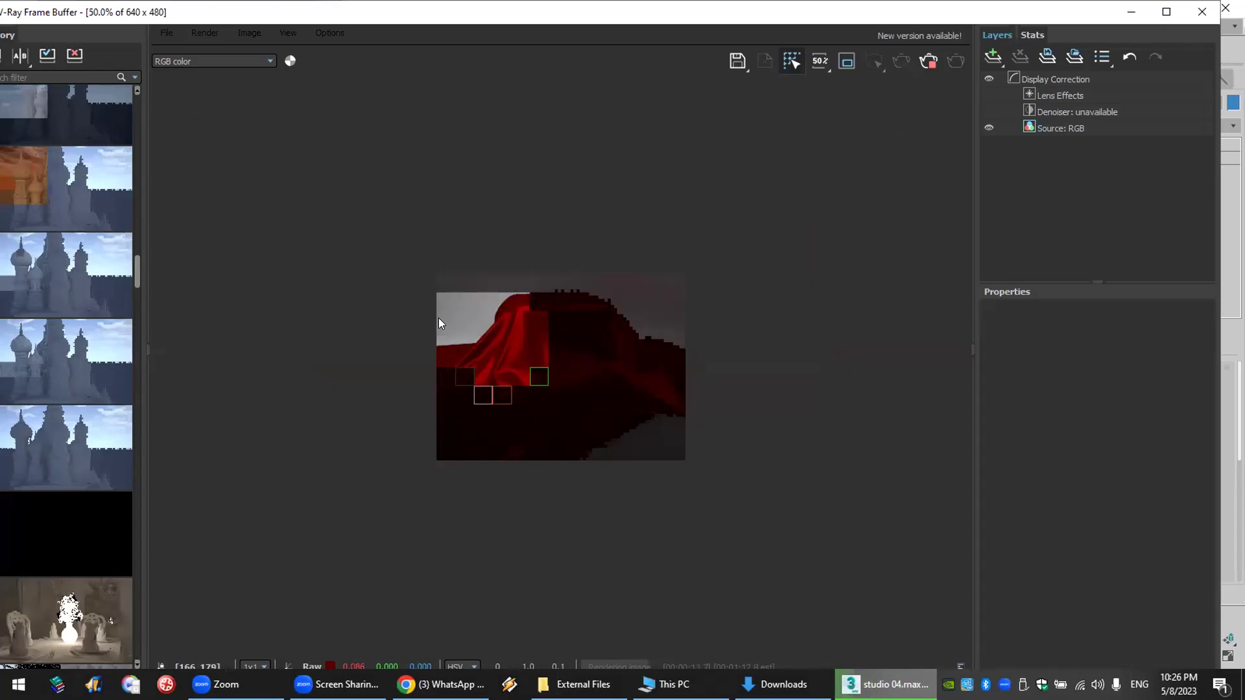
scroll(460, 389, up, 1)
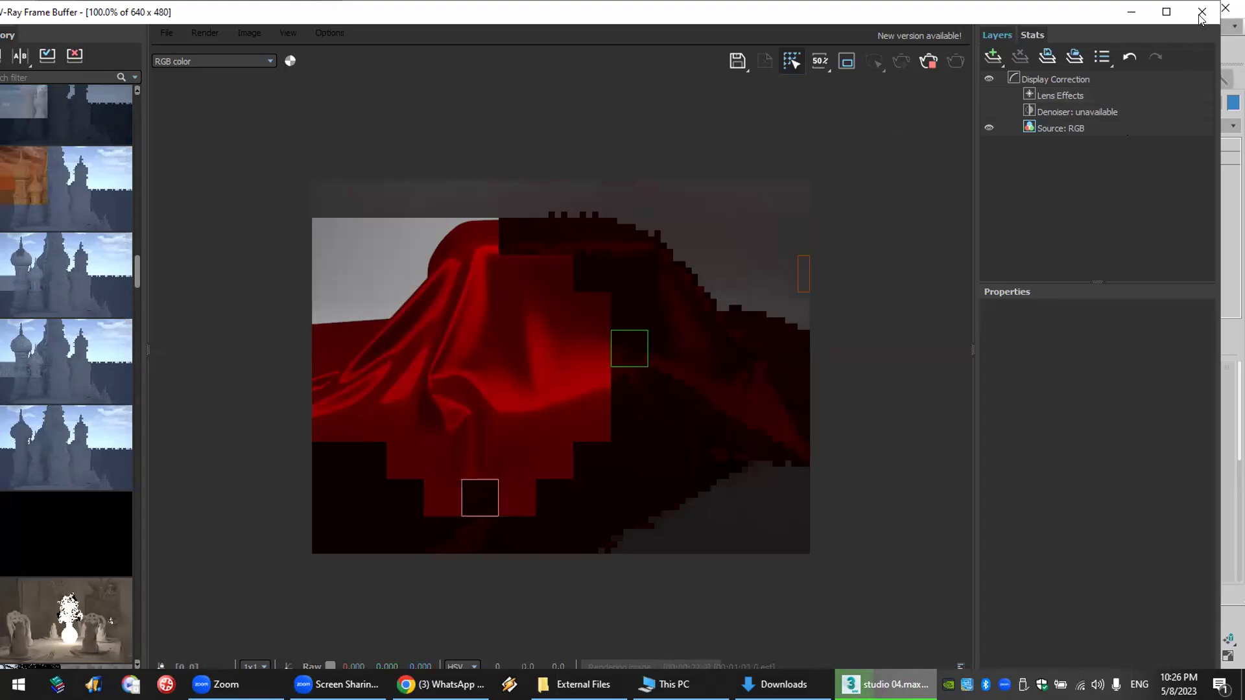
key(alt+Tab)
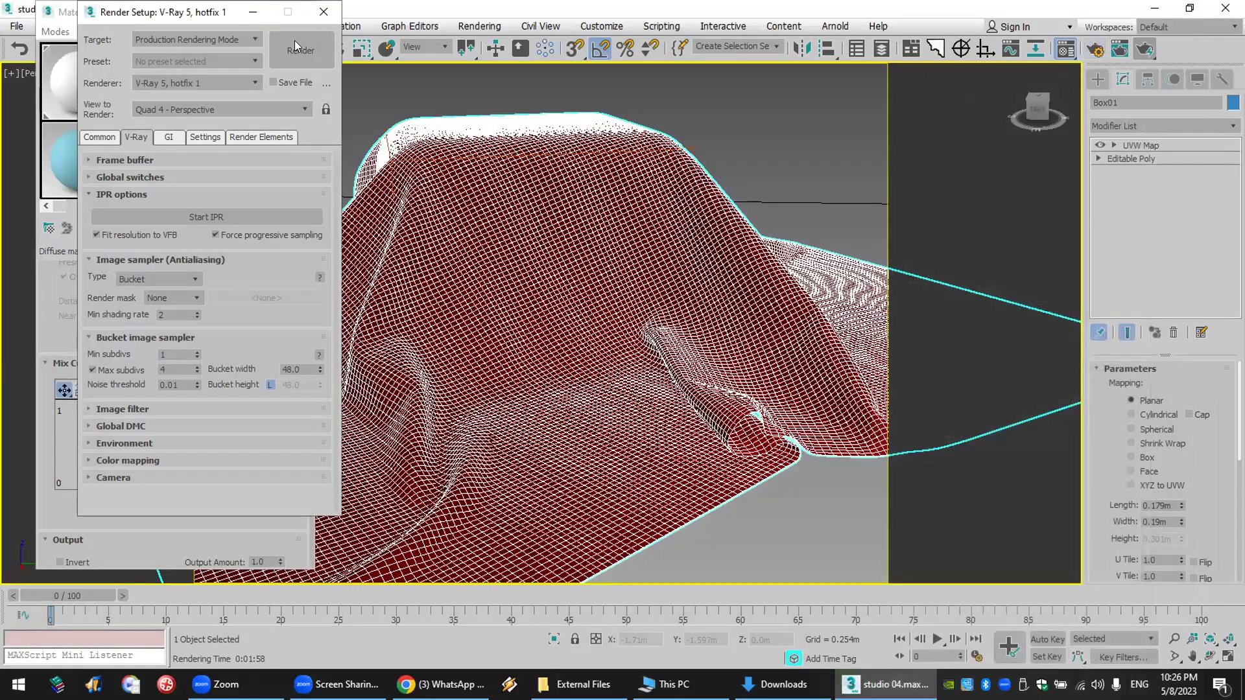
- Close Render Setup and assign the pale pink Material #18 to the draped cloth
click(323, 12)
click(239, 159)
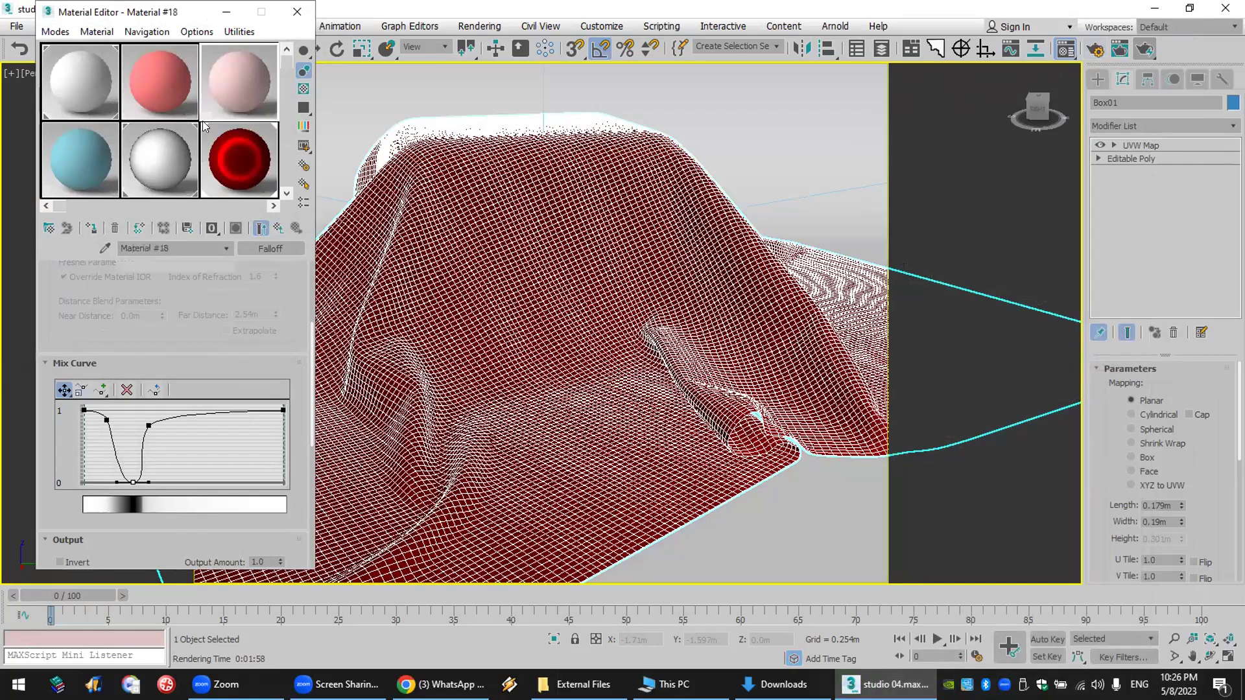
click(90, 230)
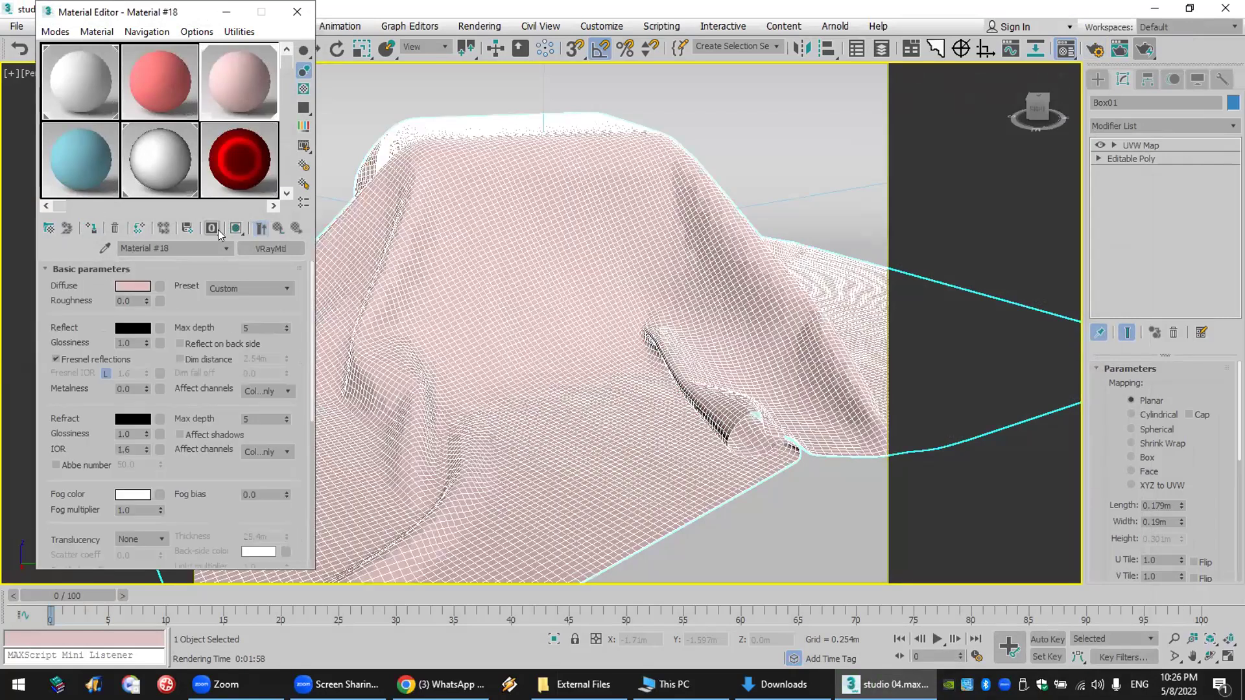
- Add a Falloff map to Material #18's diffuse and swap its front and side colours
click(159, 286)
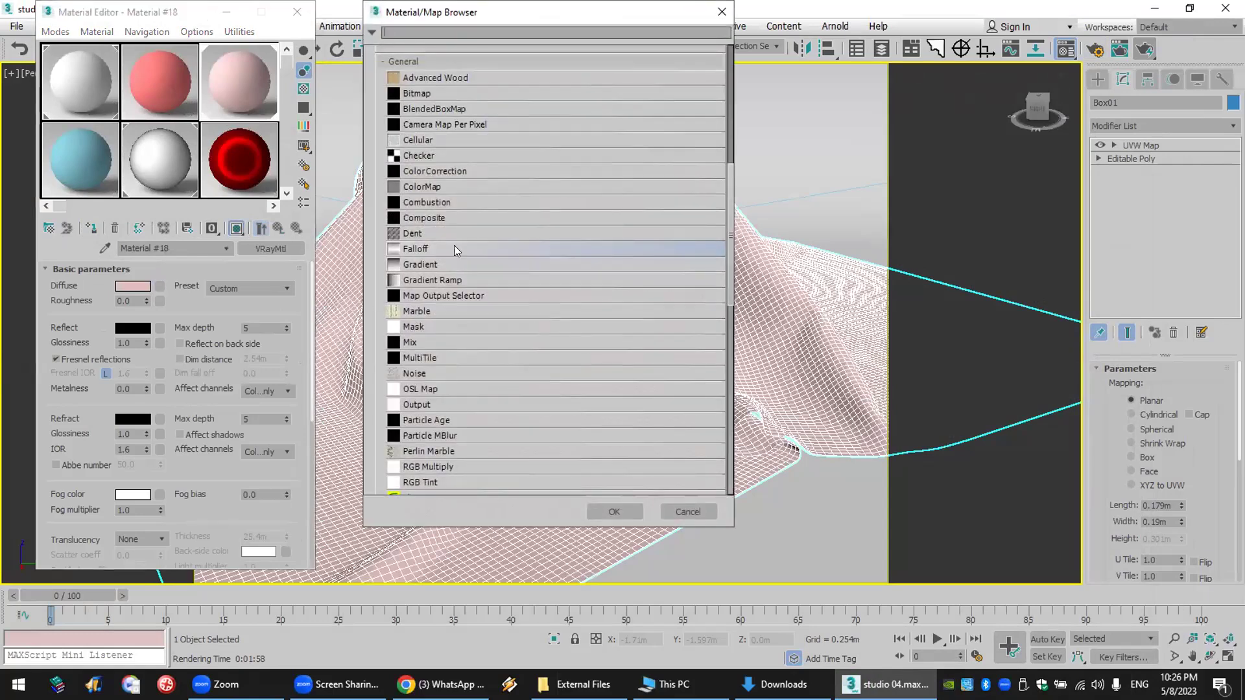
double_click(454, 249)
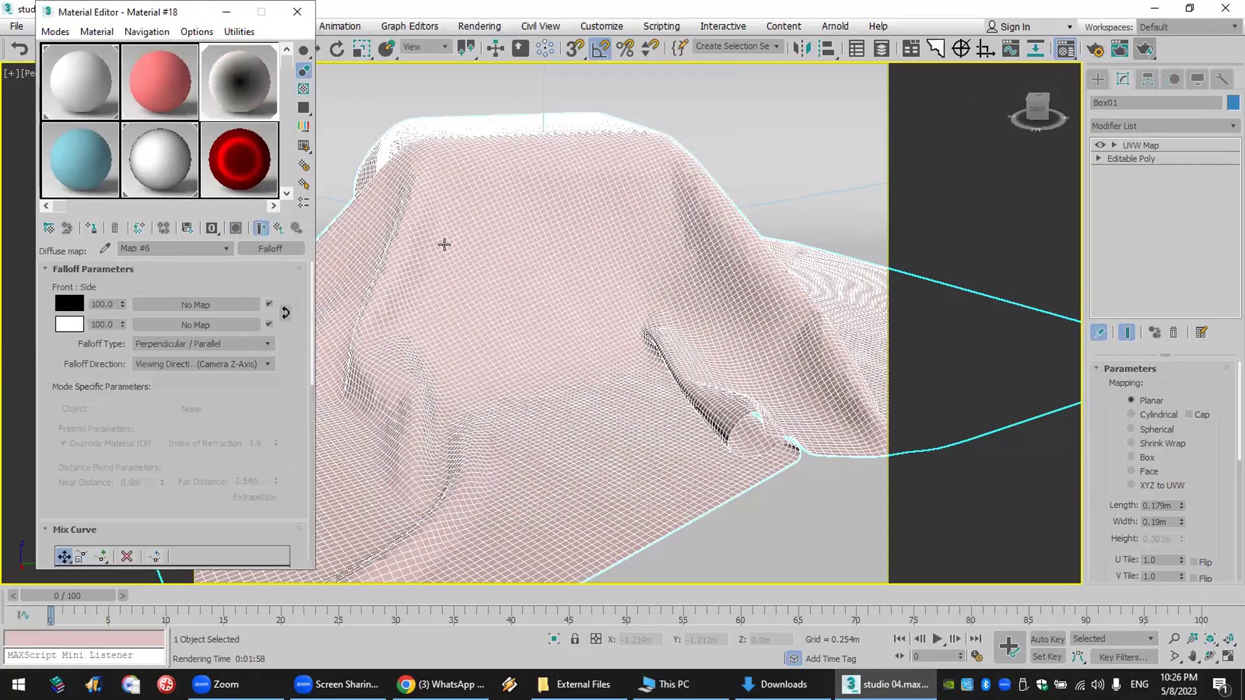
click(286, 314)
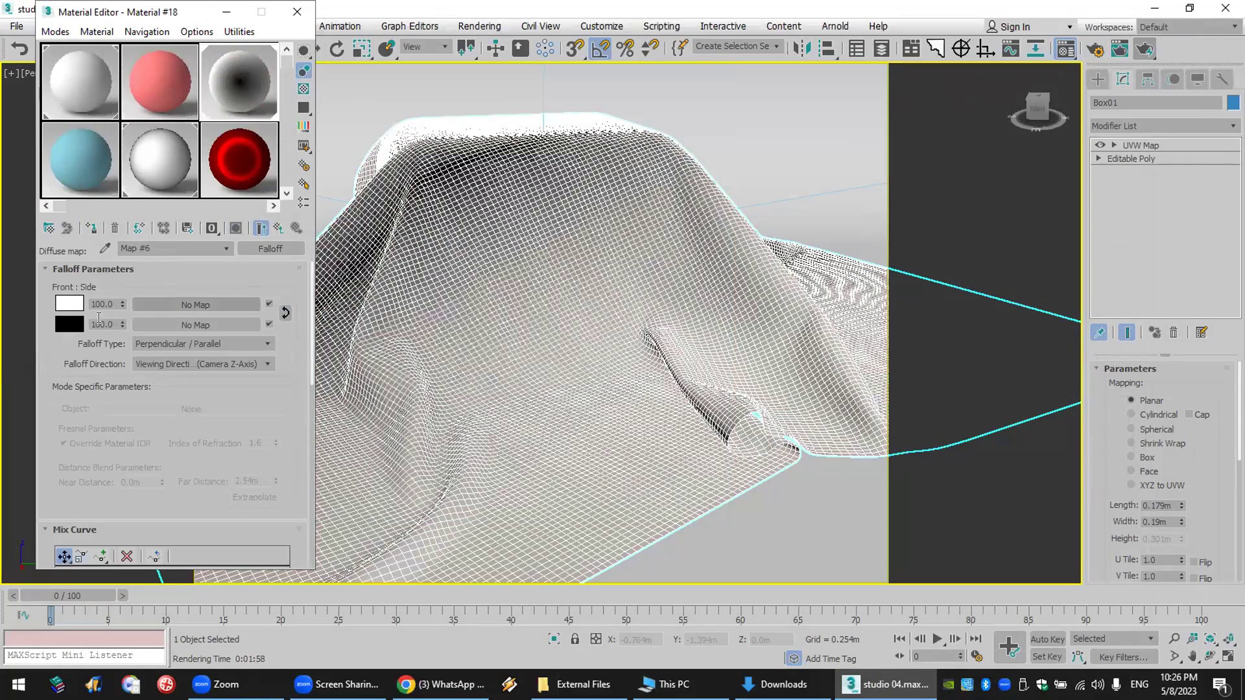
- Set the Falloff's side colour to a dark blue of red 0, green 4, blue 36
click(71, 325)
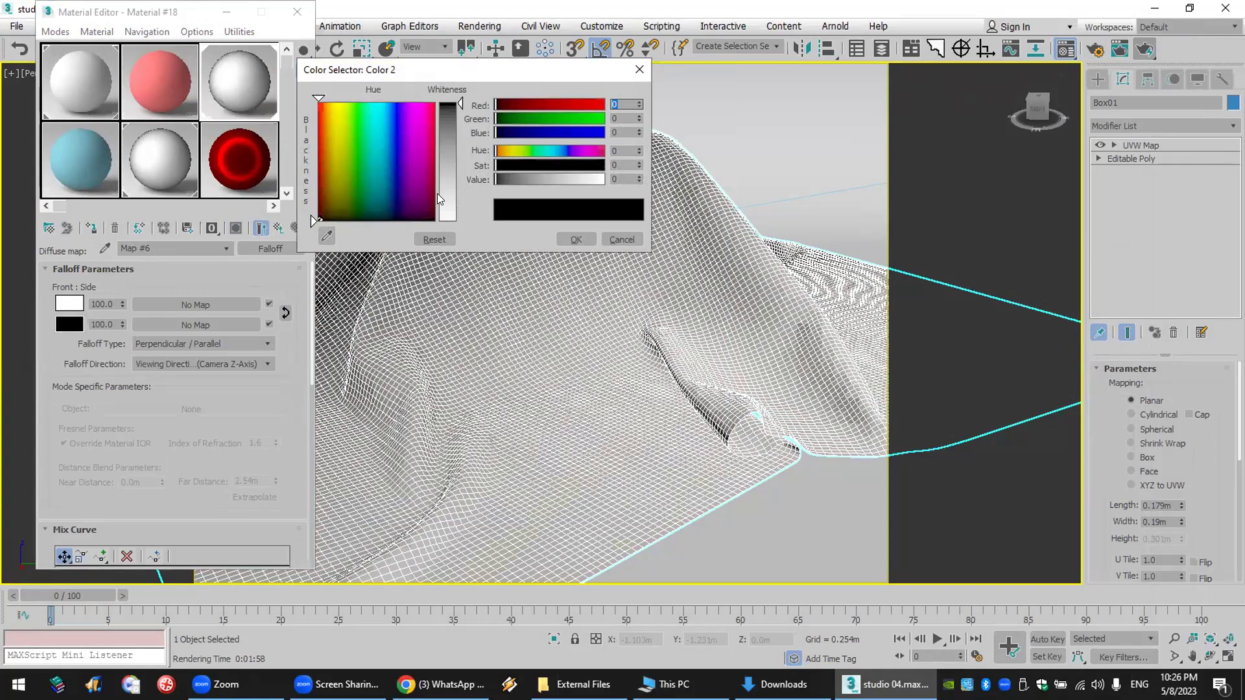
click(393, 187)
drag(512, 180, 511, 181)
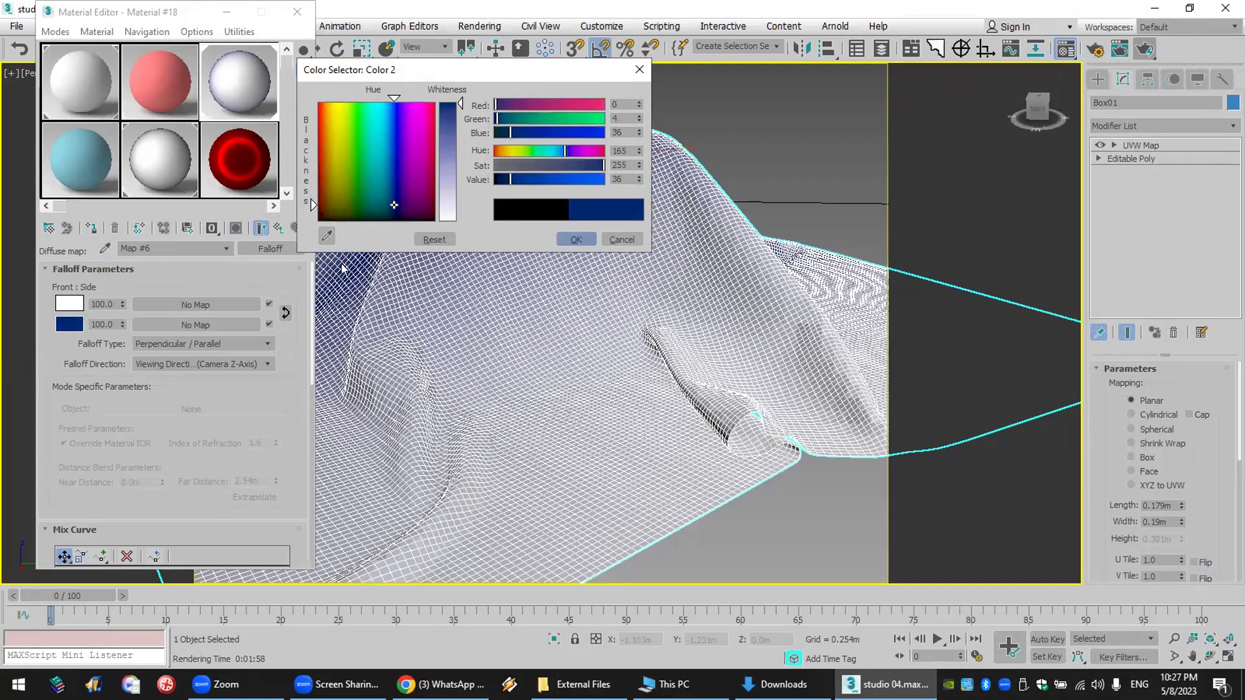
key(Return)
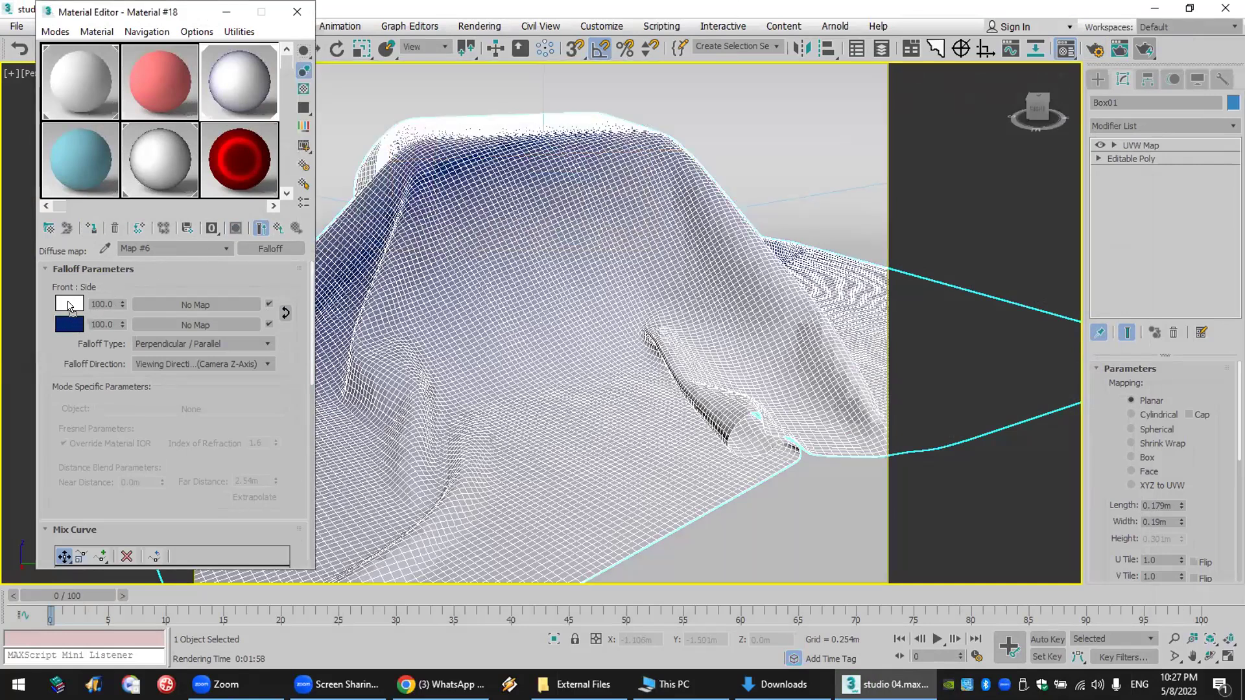
- Copy the dark blue to the Falloff's front colour and brighten it to red 0, green 13, blue 180
drag(70, 305, 69, 306)
click(168, 297)
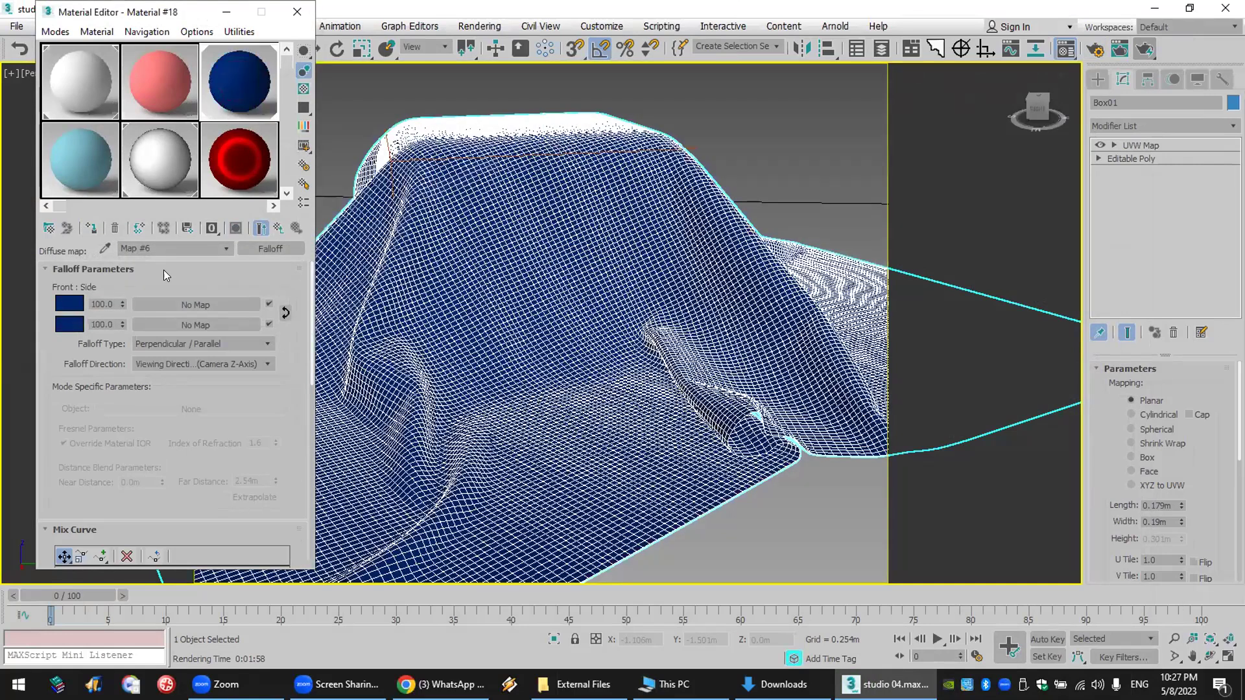
click(69, 304)
click(394, 138)
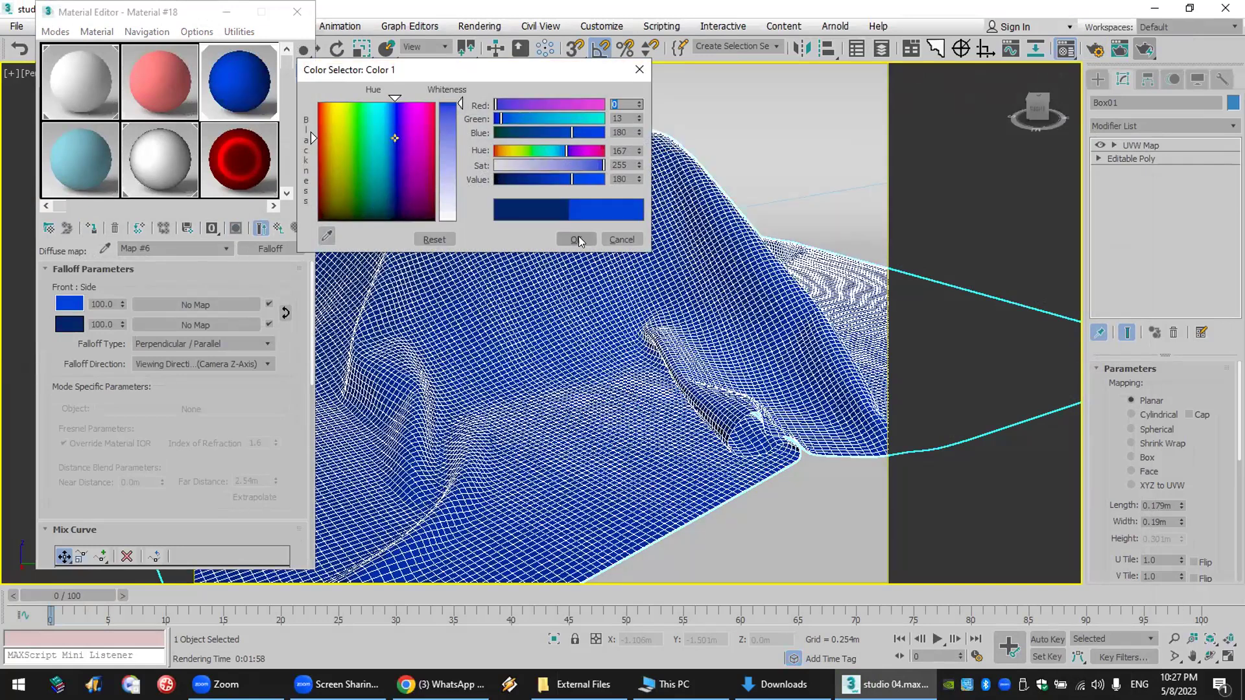
click(575, 239)
- Raise the Mix Curve's start point to 1, then add a point near the start and pull it down to 0
scroll(245, 511, down, 5)
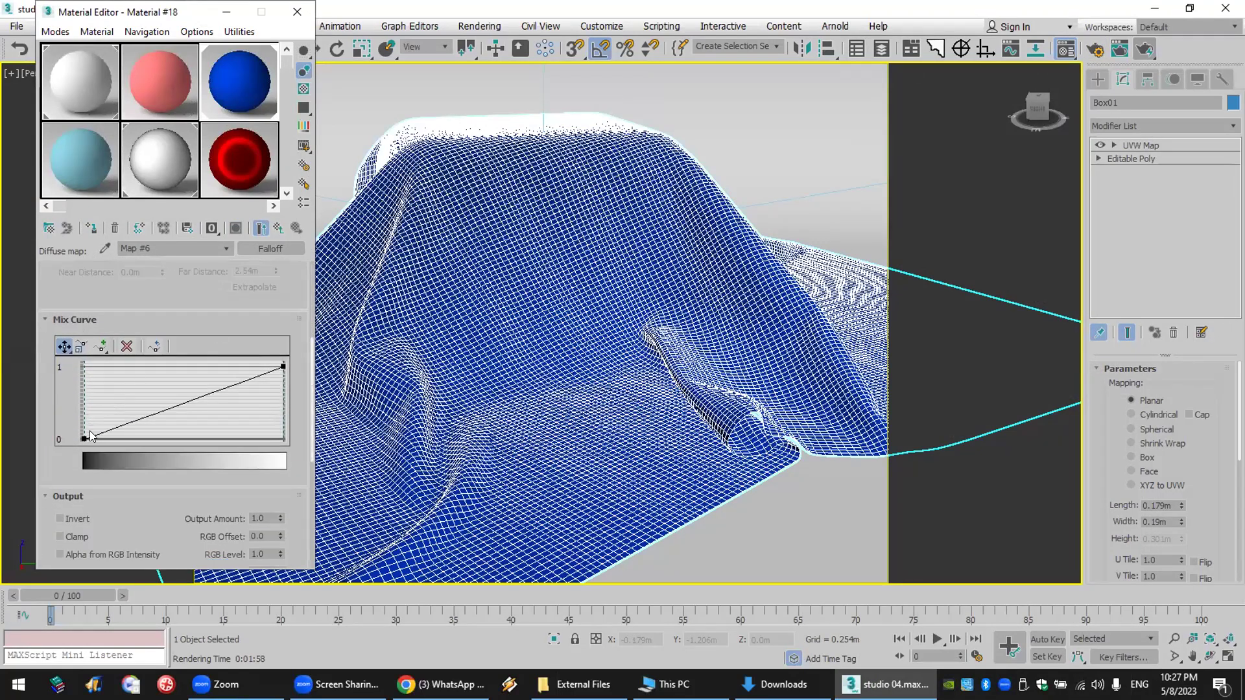
drag(81, 439, 82, 366)
click(100, 346)
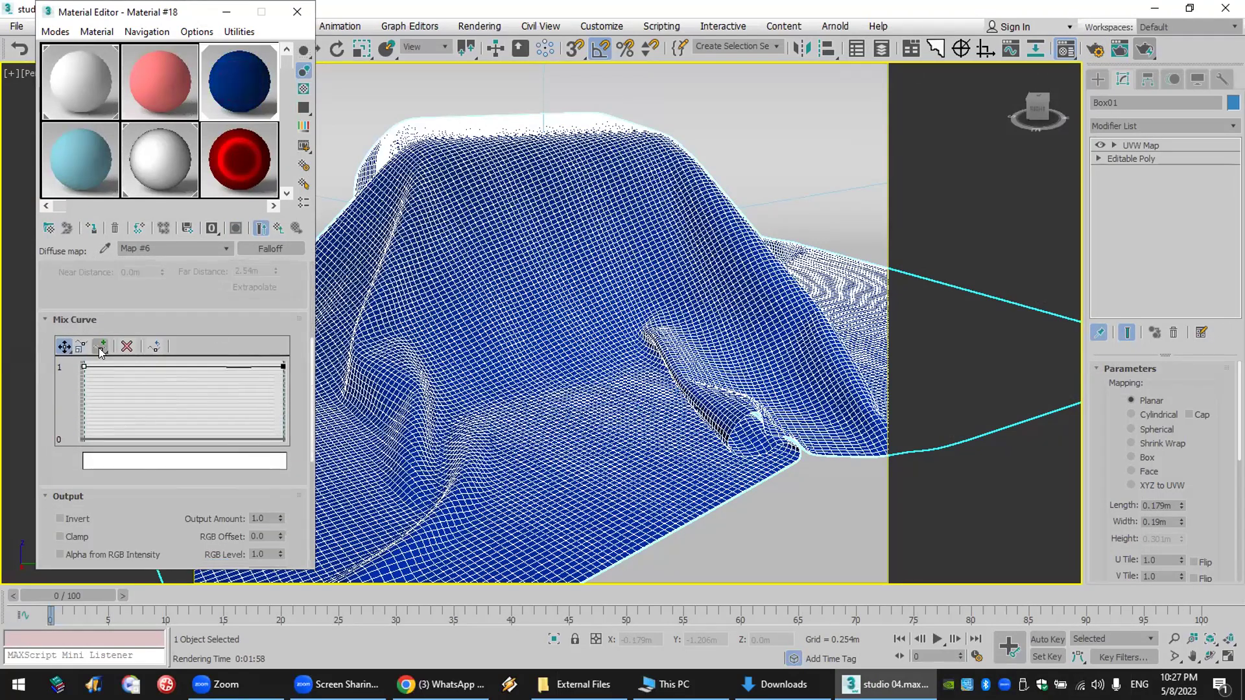
click(64, 346)
drag(118, 367, 114, 441)
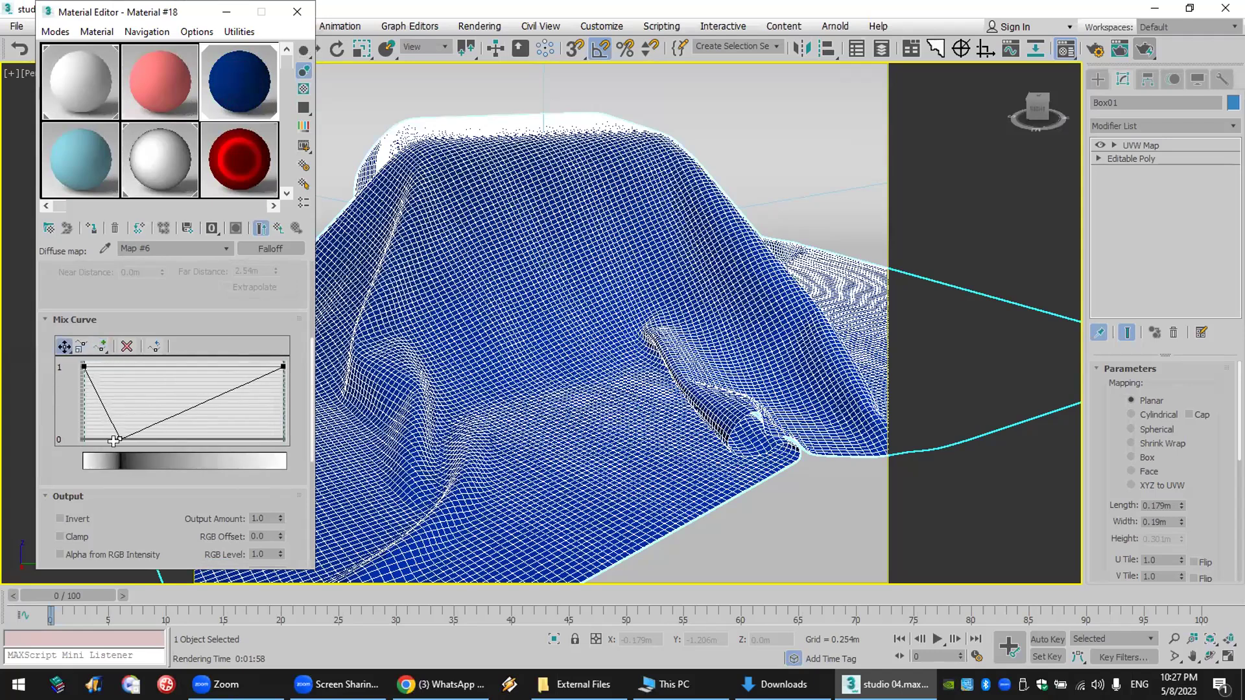
- Add a point on either side of the blue Falloff's Mix Curve dip and raise both close to 1
click(100, 346)
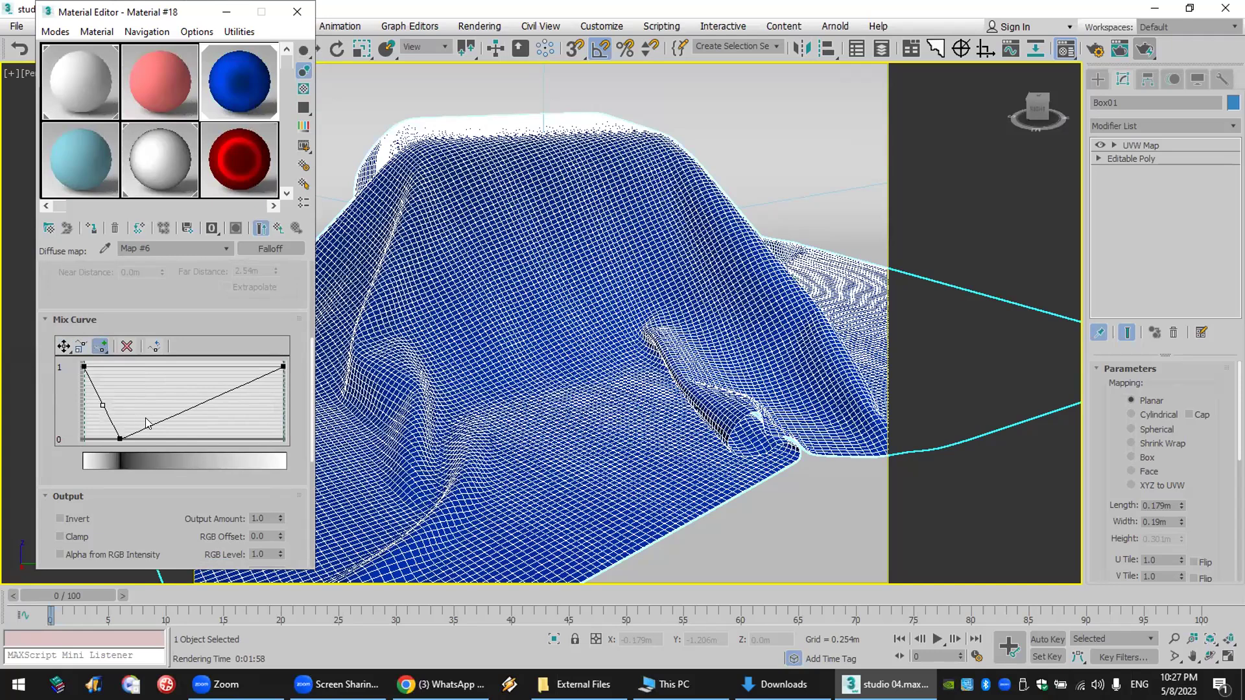
click(64, 346)
drag(152, 422, 102, 376)
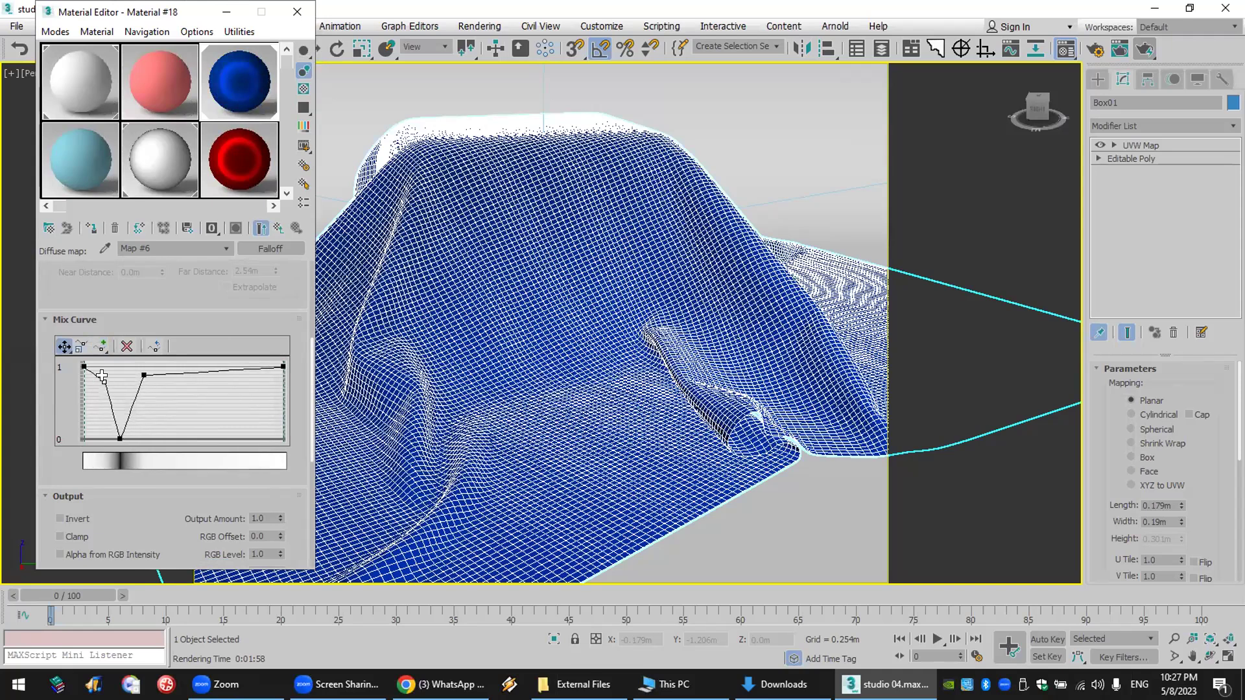
- Convert the blue Falloff's three inner Mix Curve points to Bezier-Smooth and adjust the handles to round the dip
right_click(118, 438)
click(178, 464)
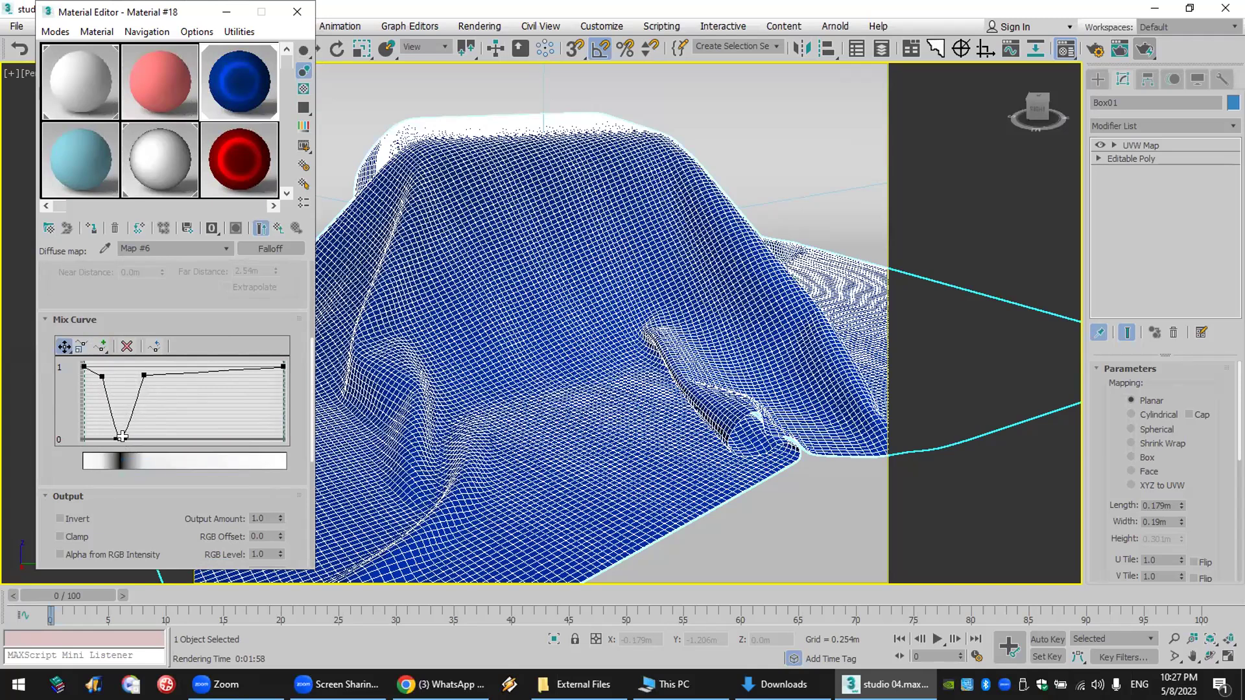
right_click(143, 374)
click(188, 405)
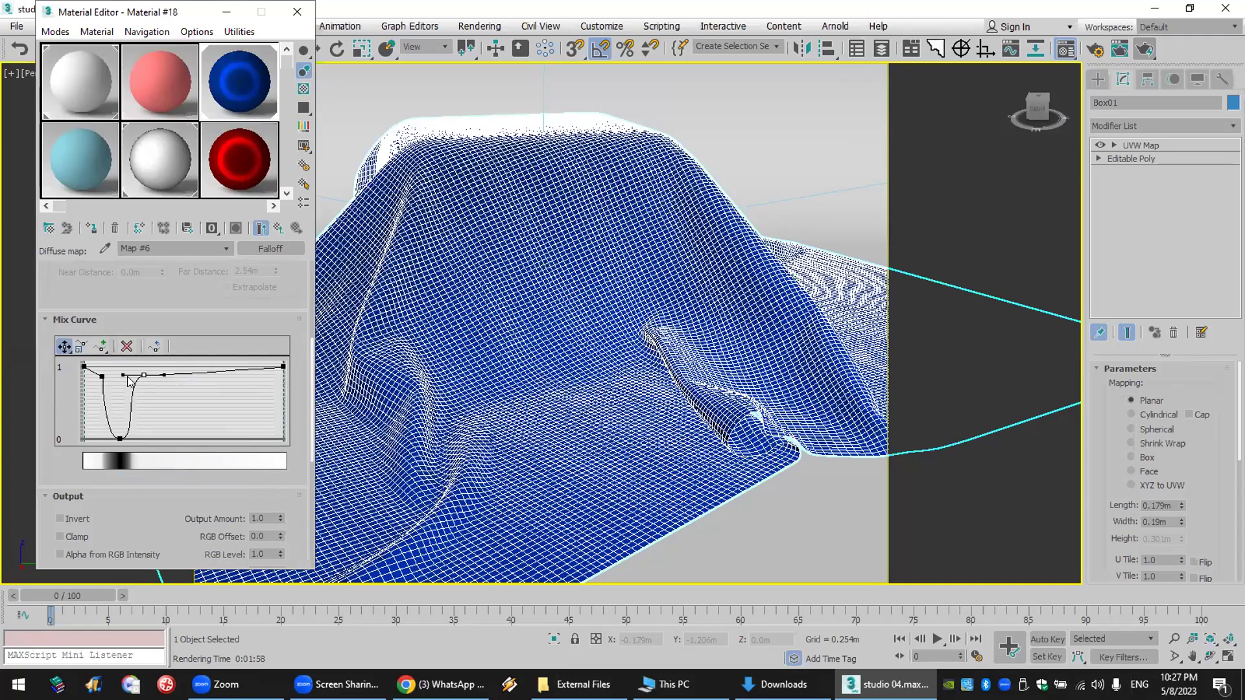
drag(121, 372, 116, 393)
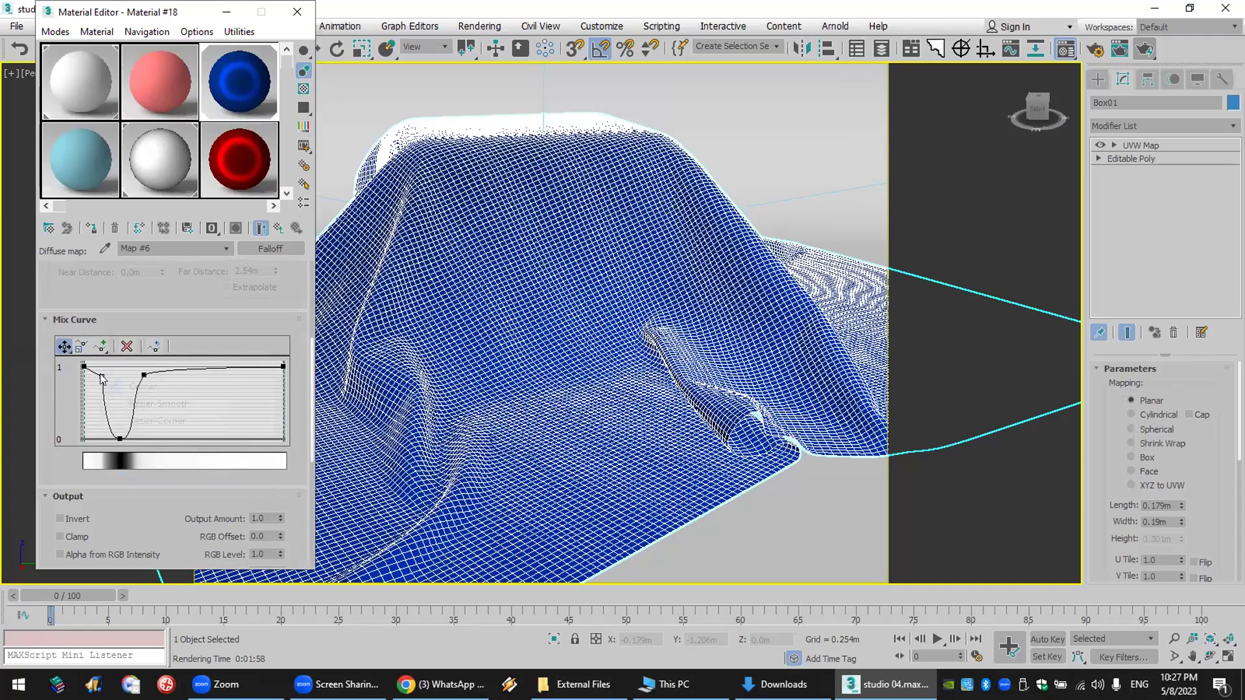
click(155, 403)
mouse_move(117, 384)
mouse_down()
mouse_move(143, 378)
mouse_move(130, 381)
mouse_up()
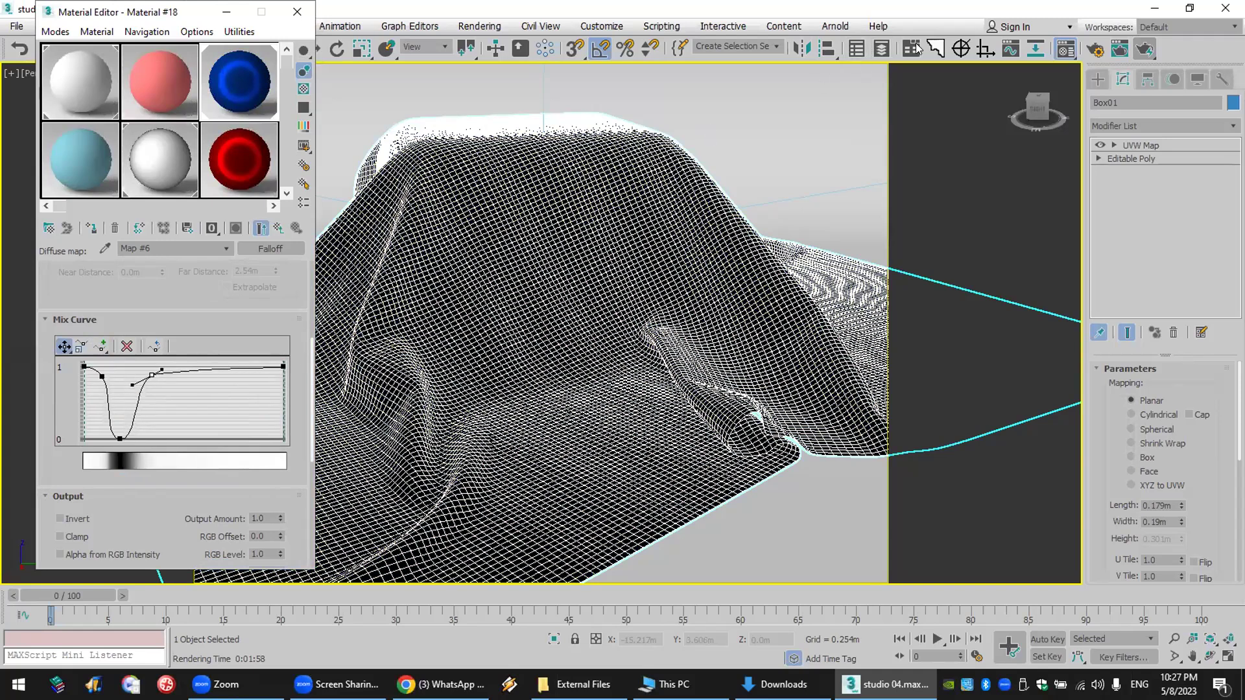
- Render the blue cloth and move the frame buffer window down to uncover the Mix Curve
click(1144, 48)
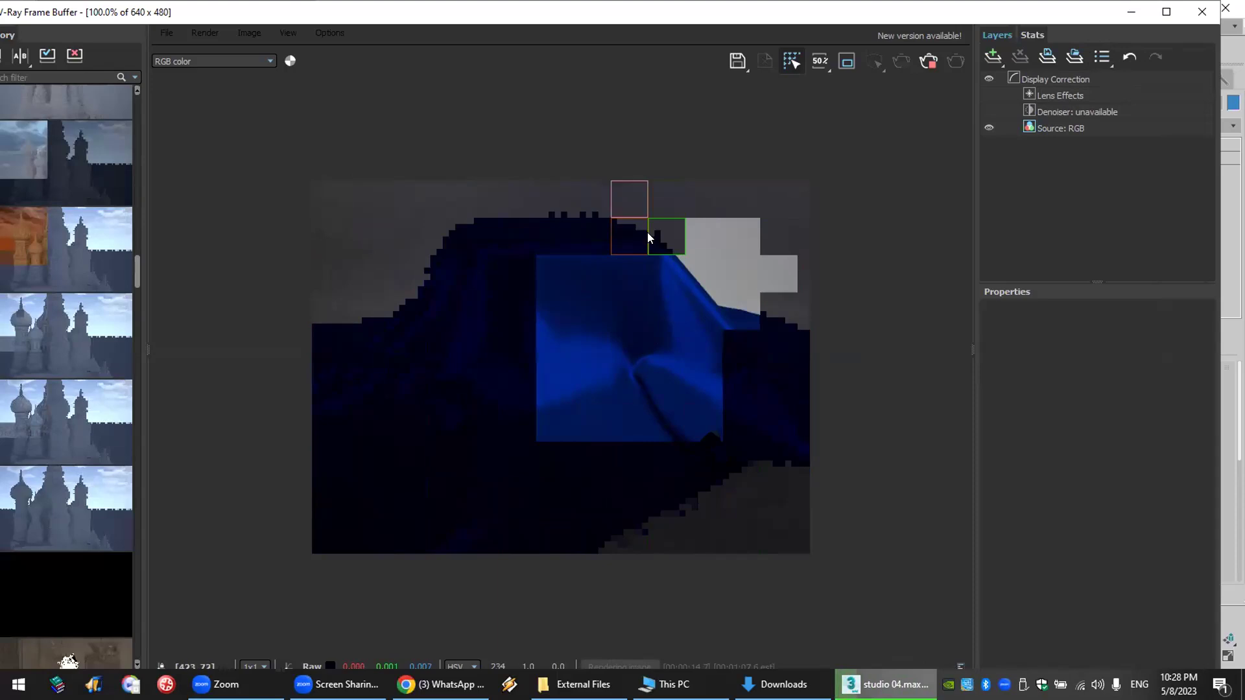
drag(803, 19, 709, 491)
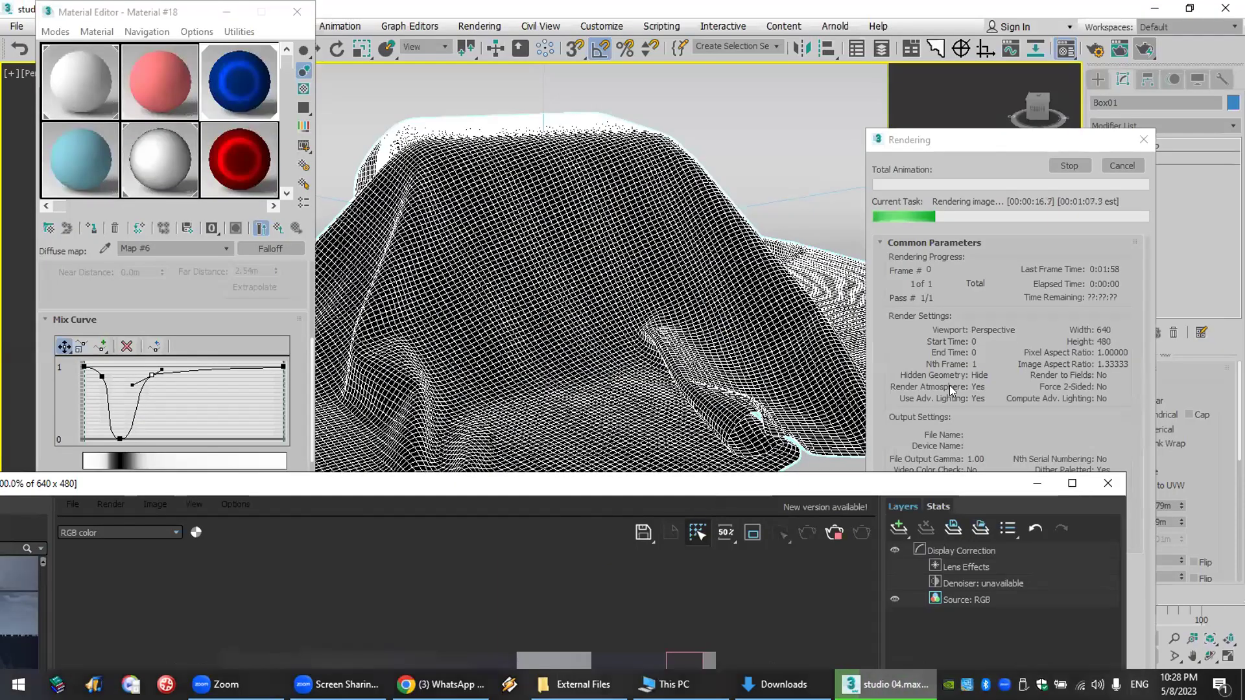
- Cancel the running render and open the Bucket width of V-Ray's bucket image sampler for editing in the render setup
click(1107, 483)
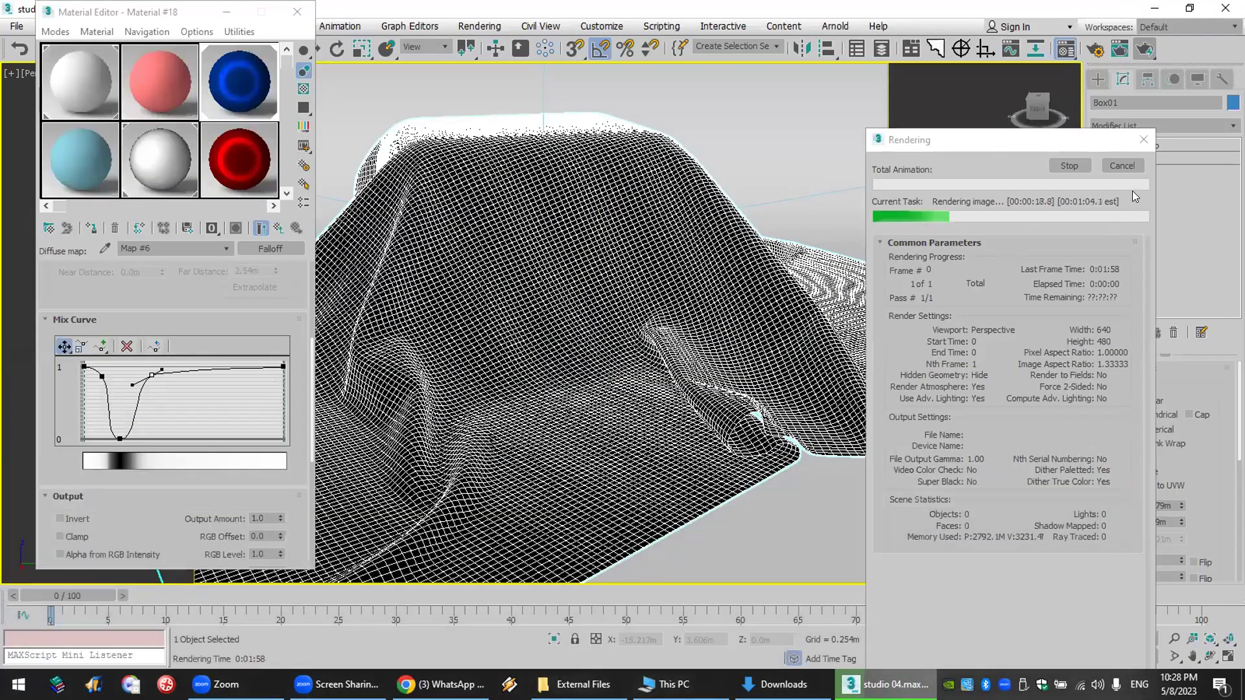
click(1133, 164)
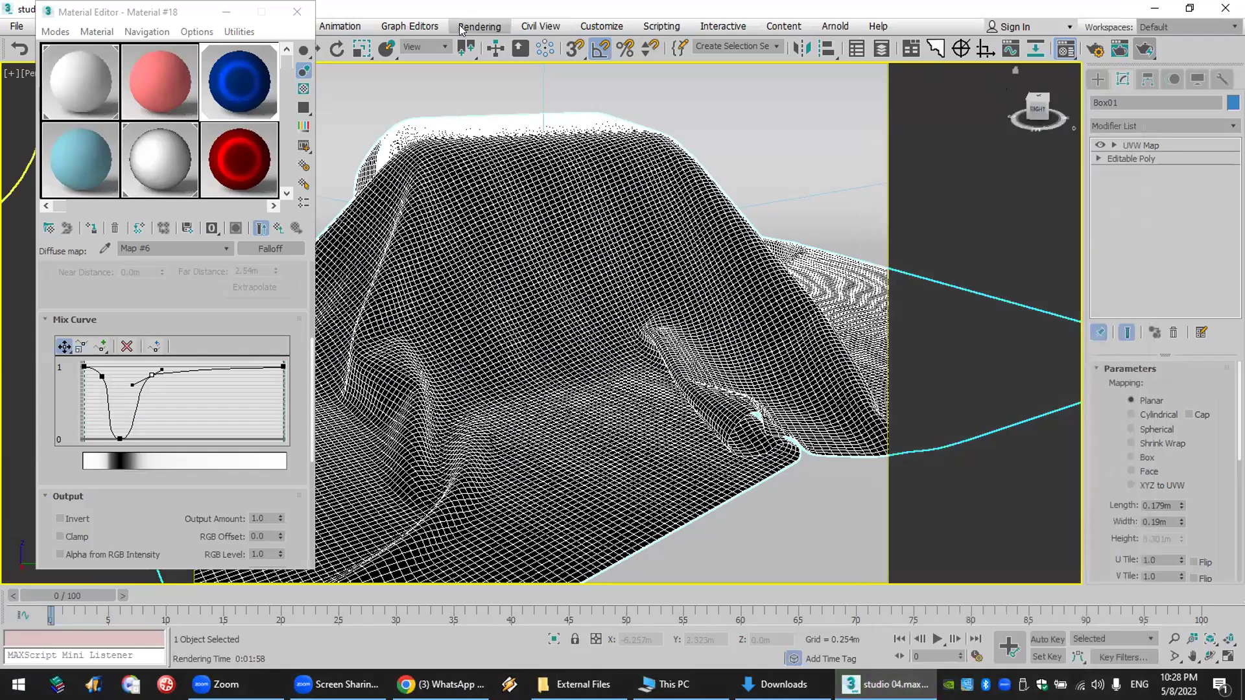
click(479, 25)
click(498, 108)
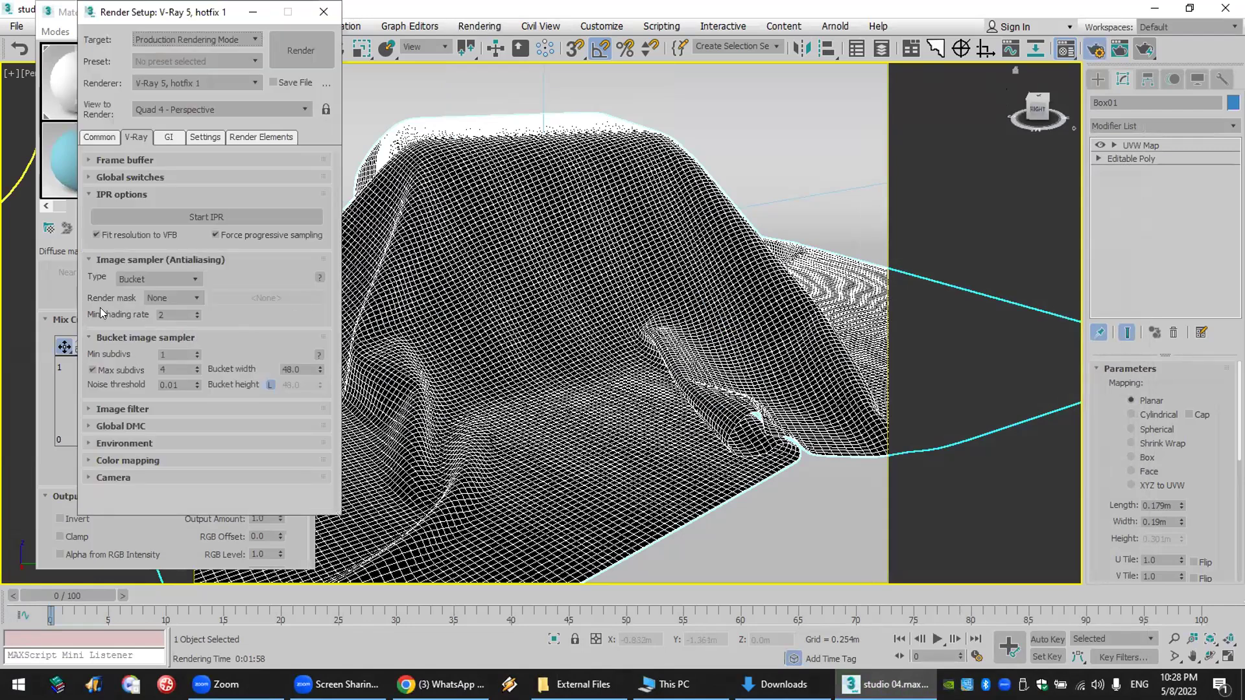
double_click(301, 369)
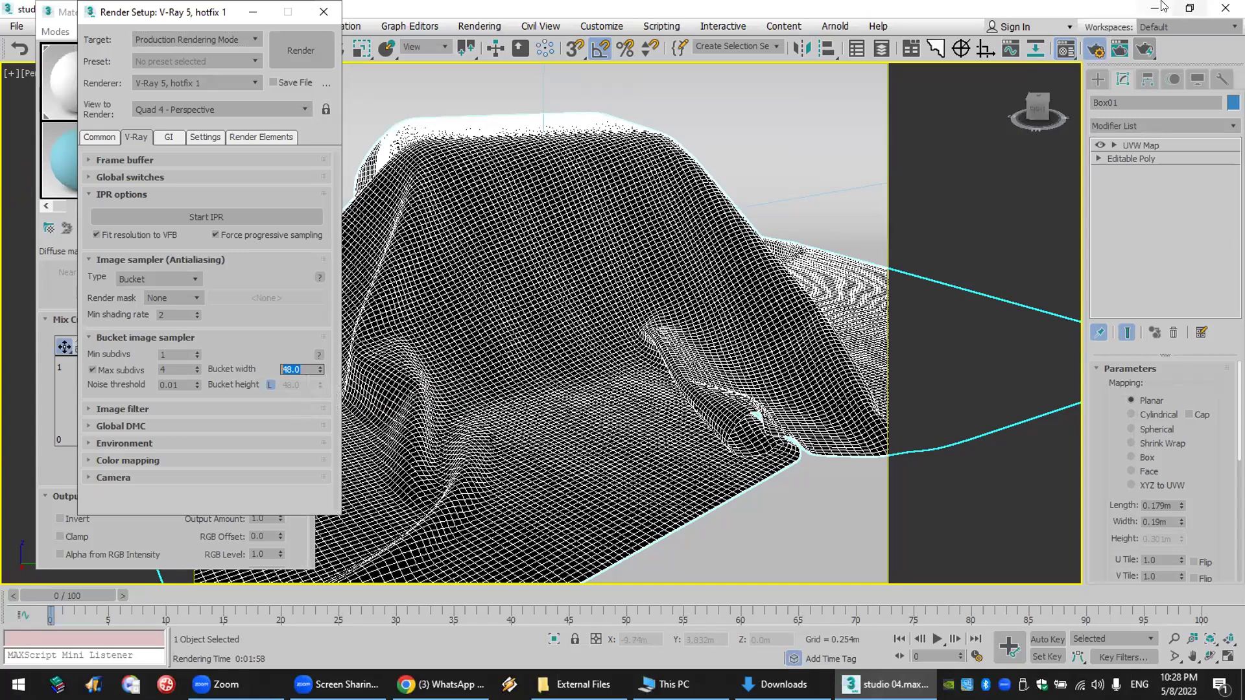
- Render the blue cloth again in the V-Ray frame buffer and restore the buffer from its maximized size
click(1145, 46)
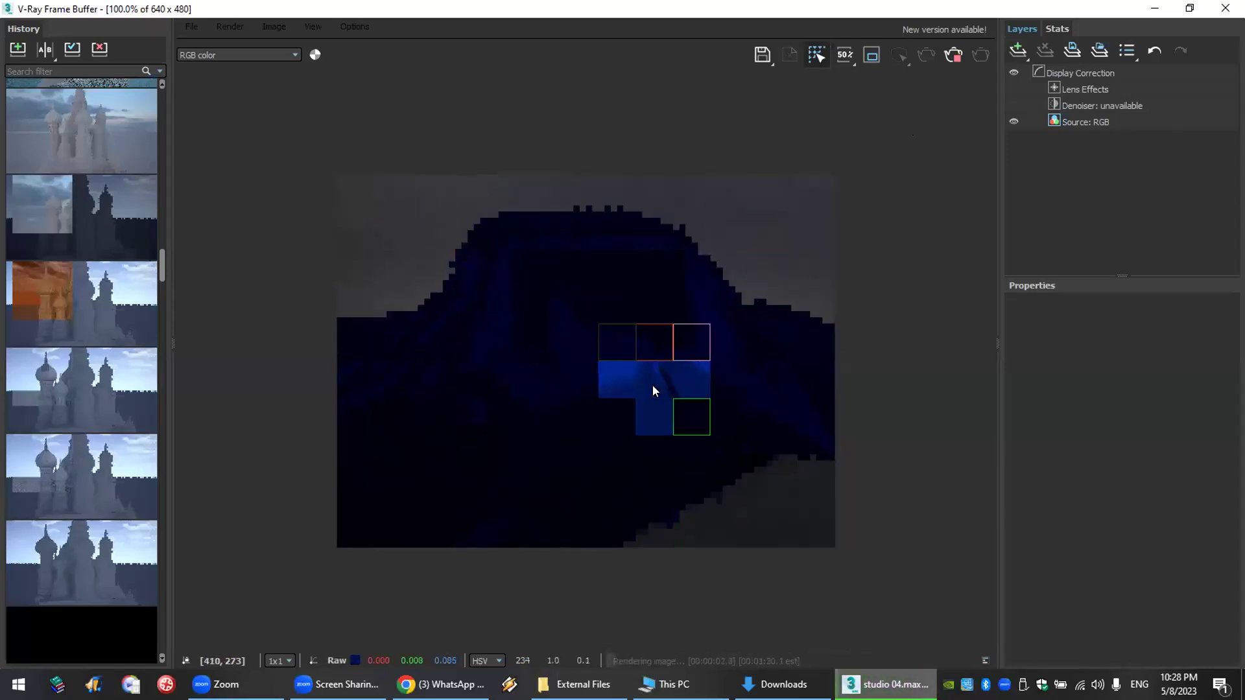
double_click(1051, 10)
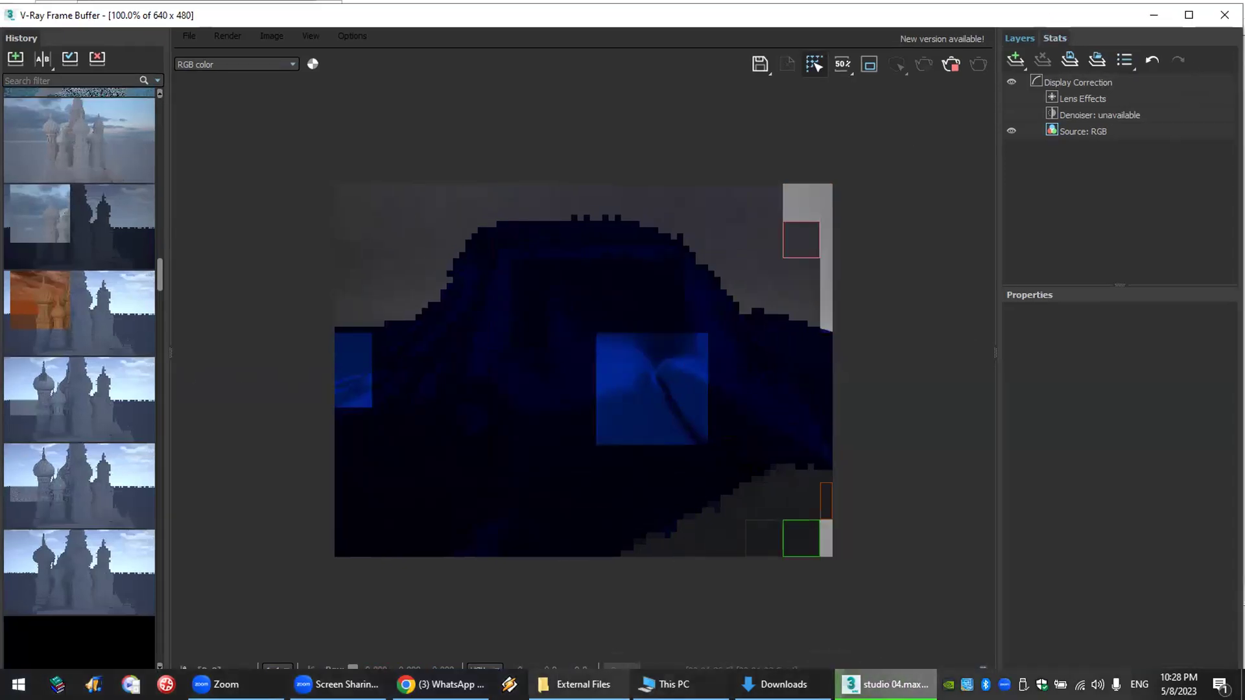
- Switch to File Explorer, open the Material settings folder inside MAX, and look through its V-Ray material reference images
click(586, 684)
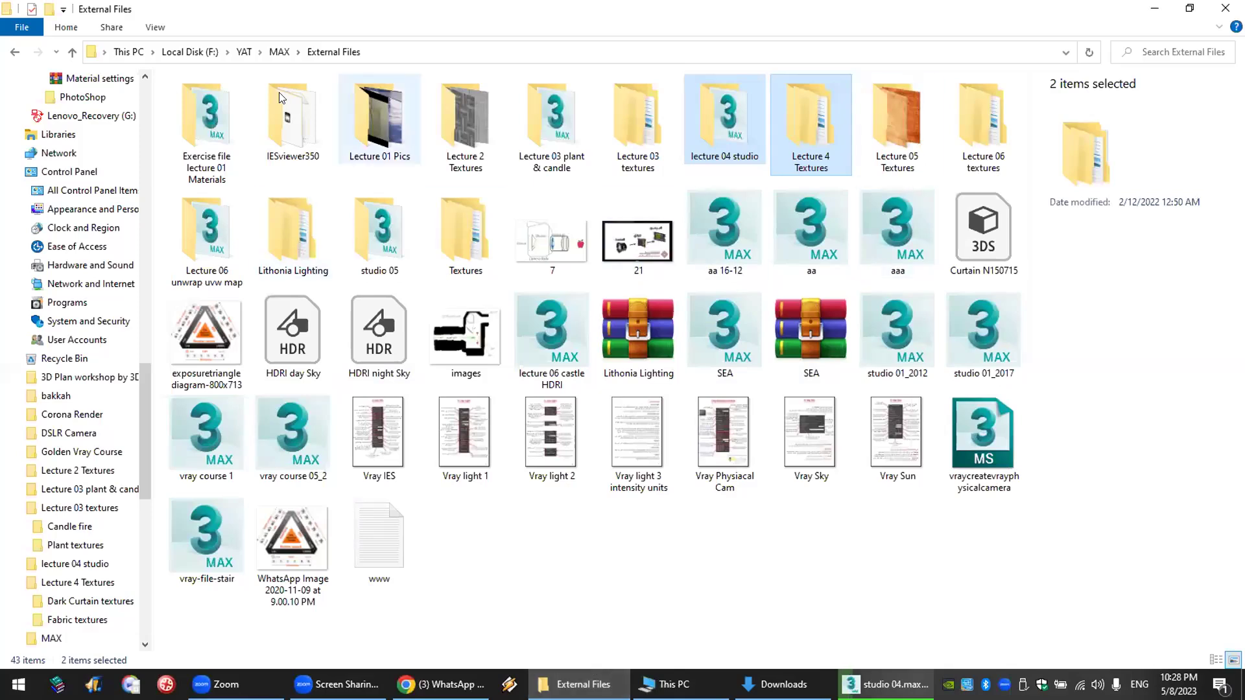
click(282, 52)
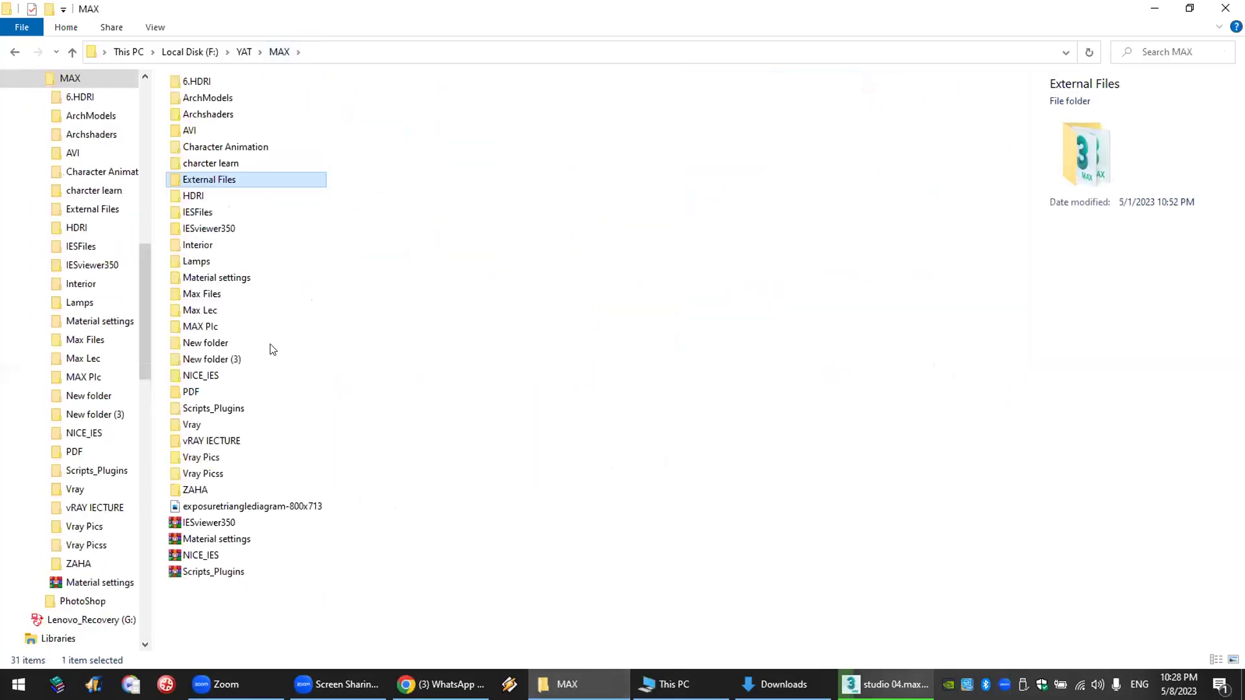
double_click(217, 278)
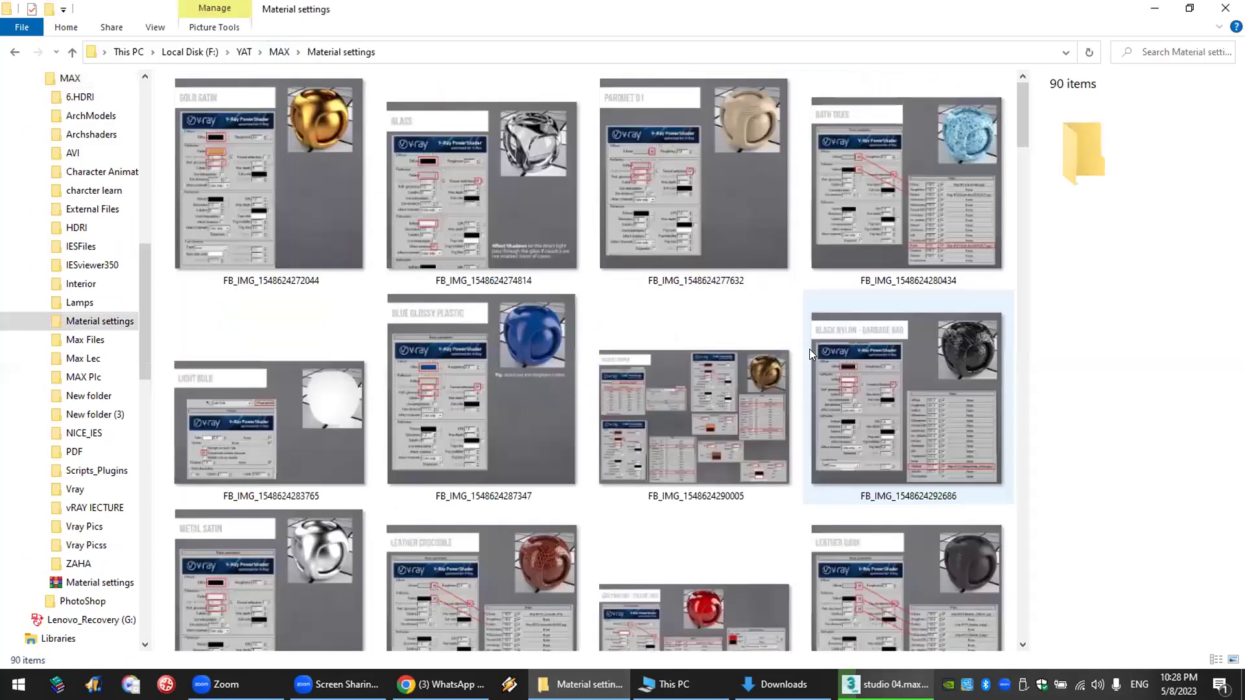
scroll(809, 349, down, 20)
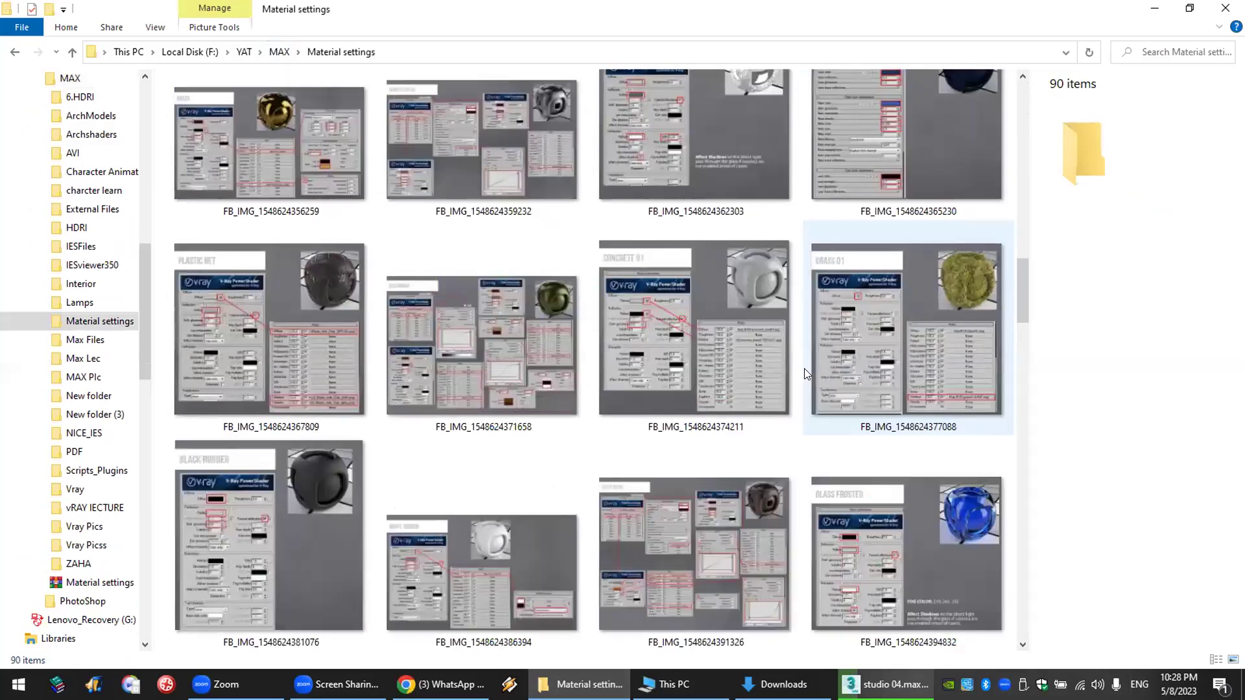
scroll(805, 374, down, 15)
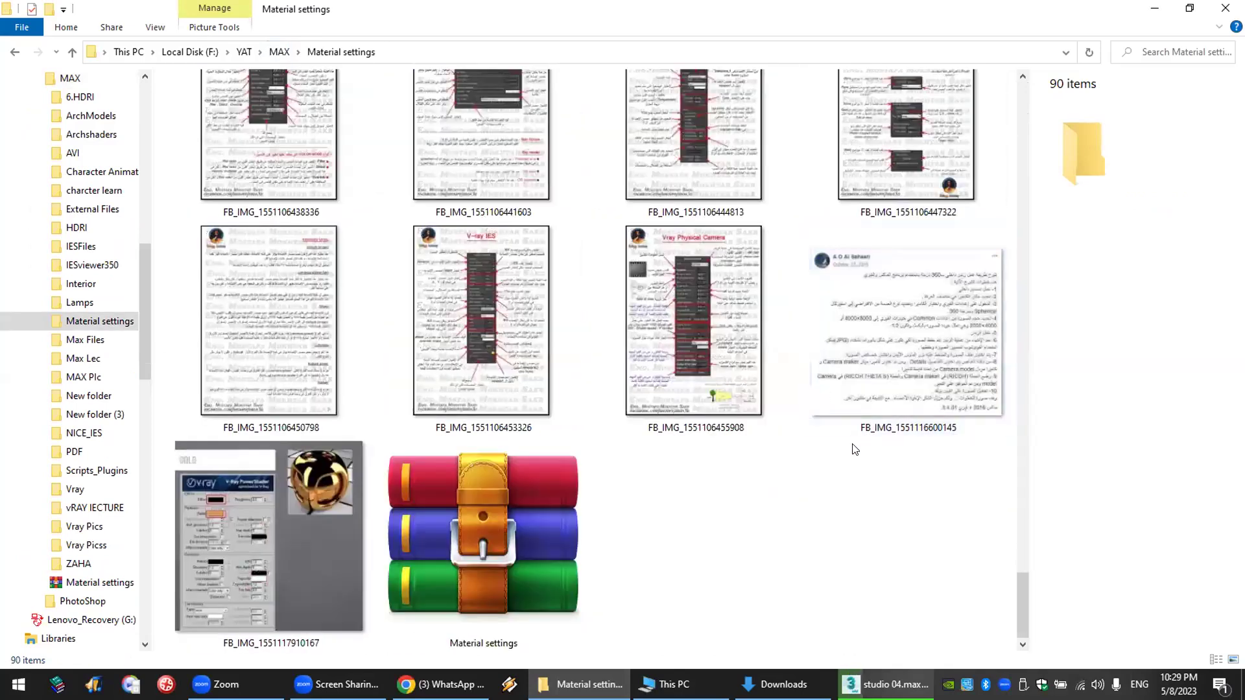
scroll(854, 449, up, 20)
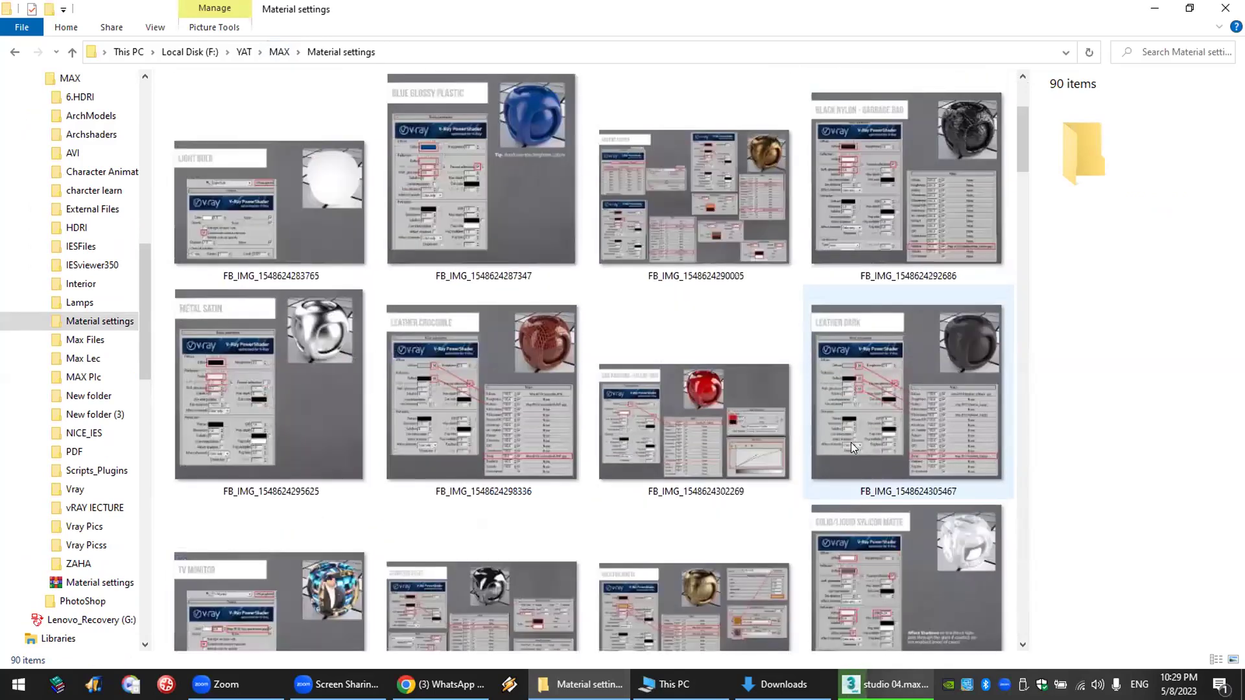
scroll(850, 442, up, 3)
drag(1013, 127, 154, 348)
drag(252, 388, 743, 363)
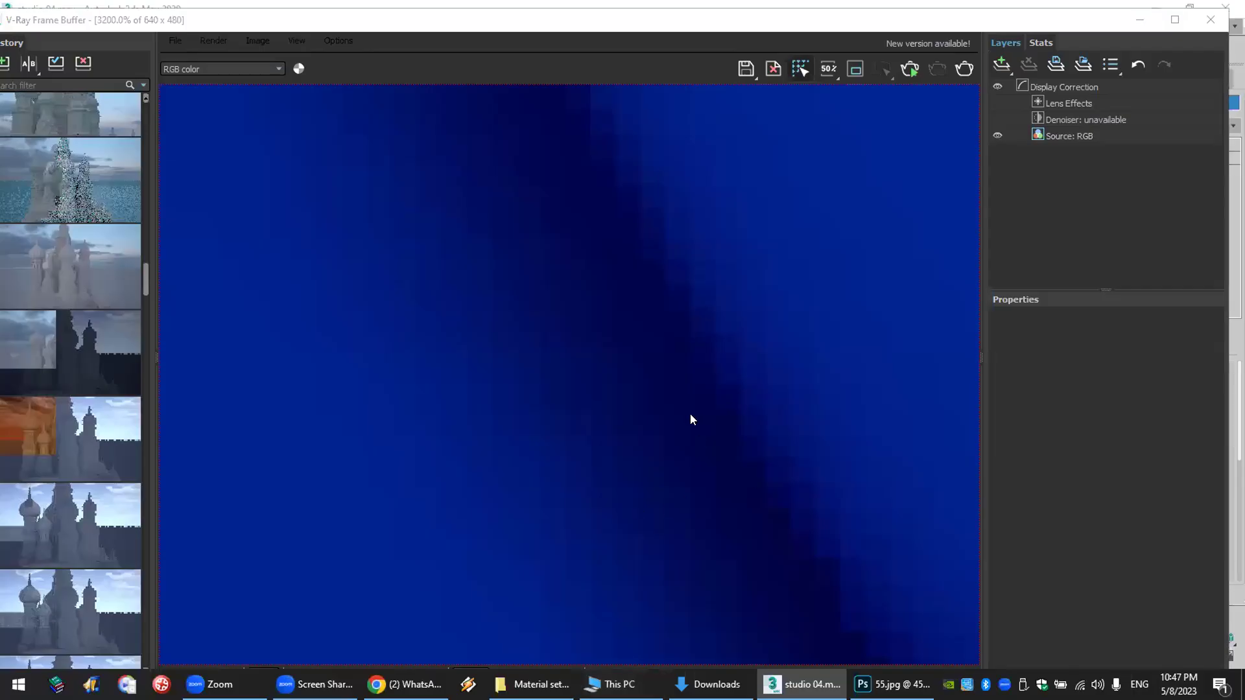
- Examine the blue cloth render in the frame buffer at magnifications ranging from the whole image to individual pixels
scroll(669, 501, down, 4)
scroll(668, 496, down, 2)
scroll(586, 463, up, 3)
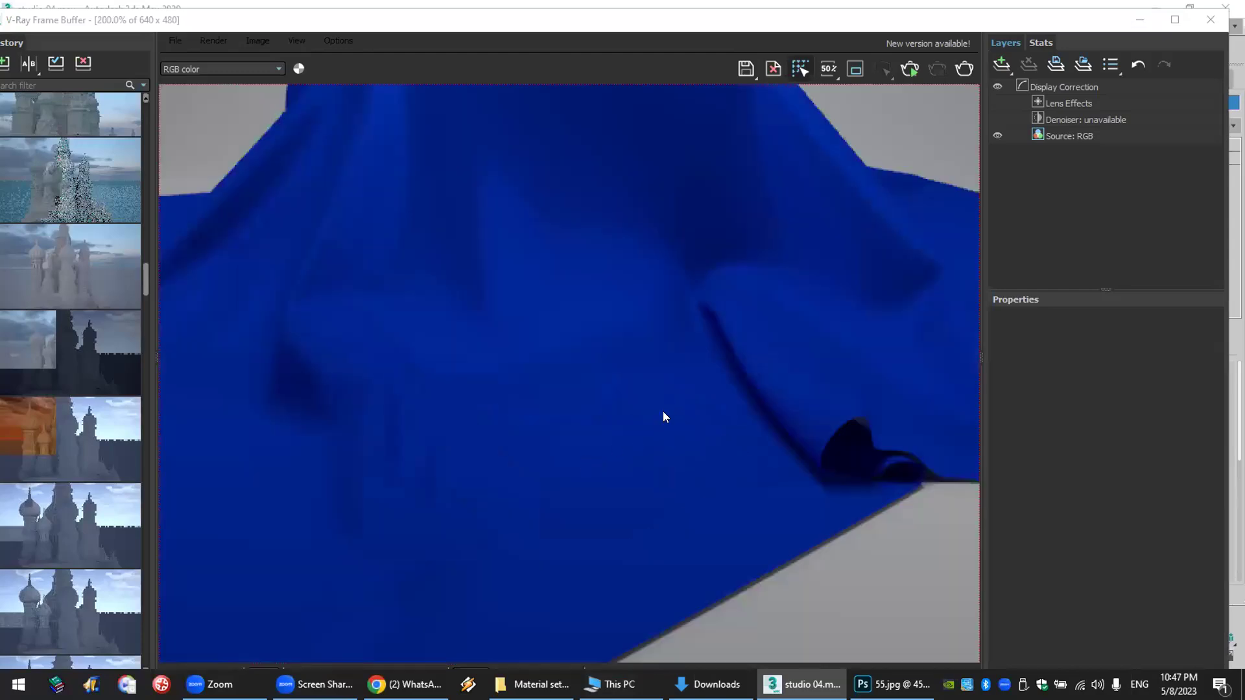
scroll(603, 457, down, 1)
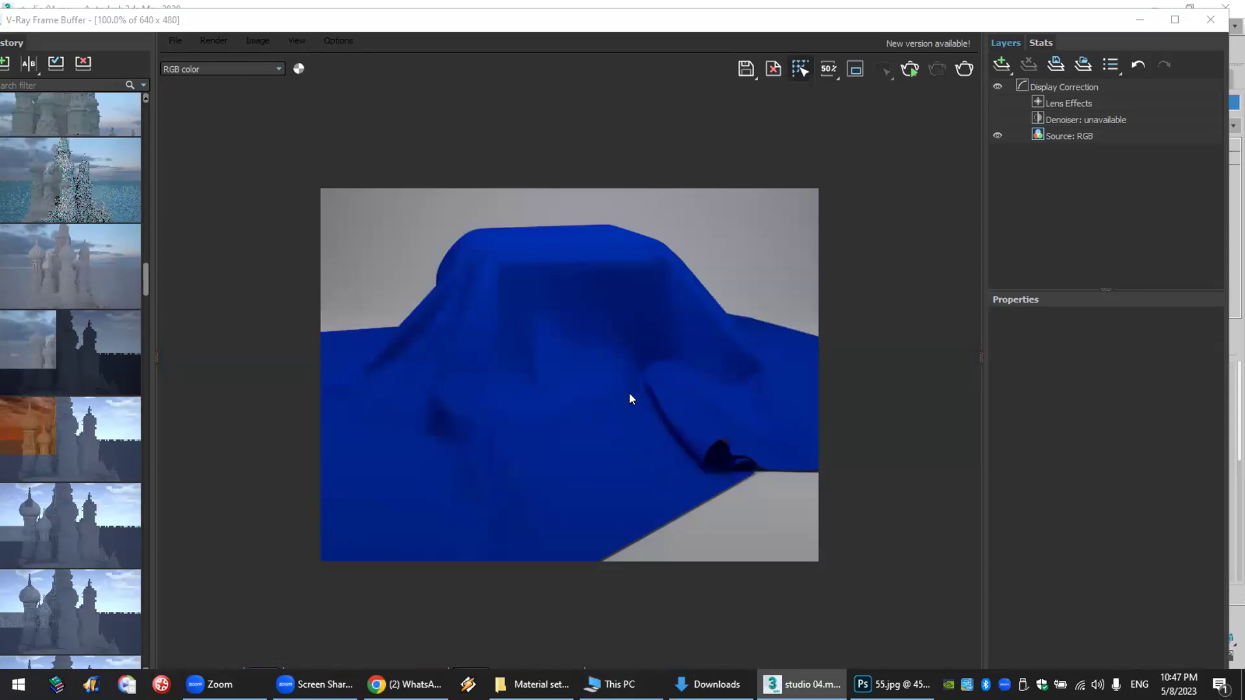
scroll(630, 394, up, 7)
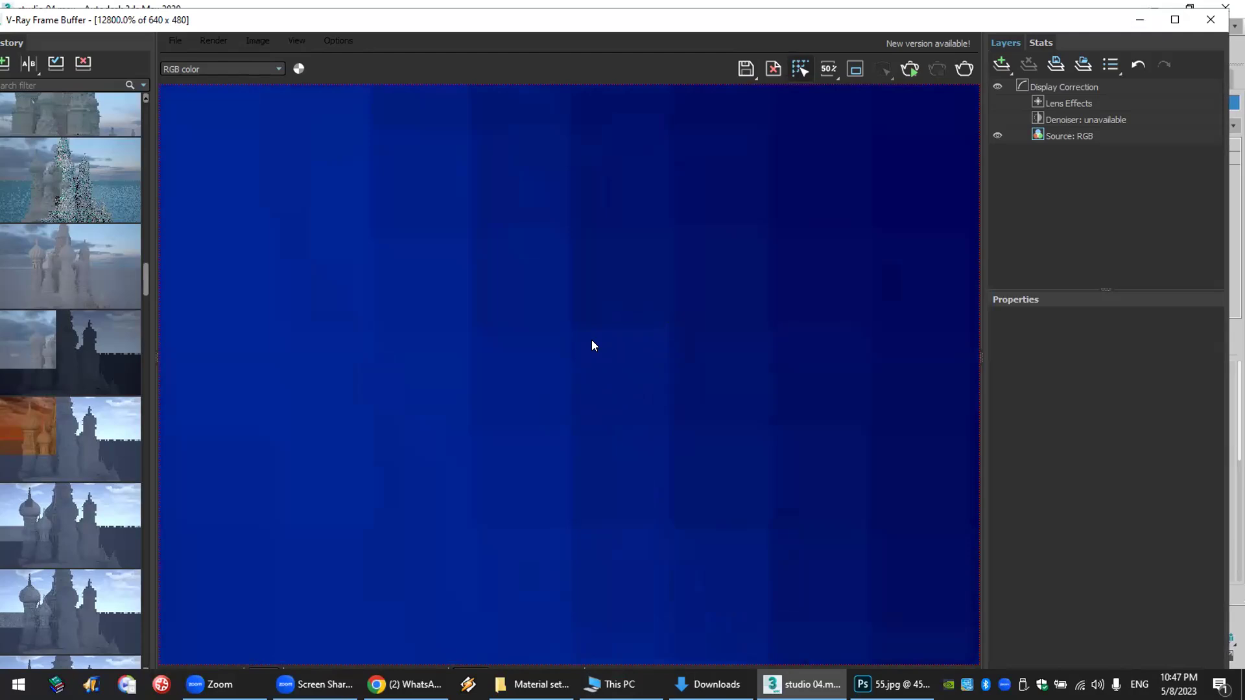
scroll(562, 384, down, 10)
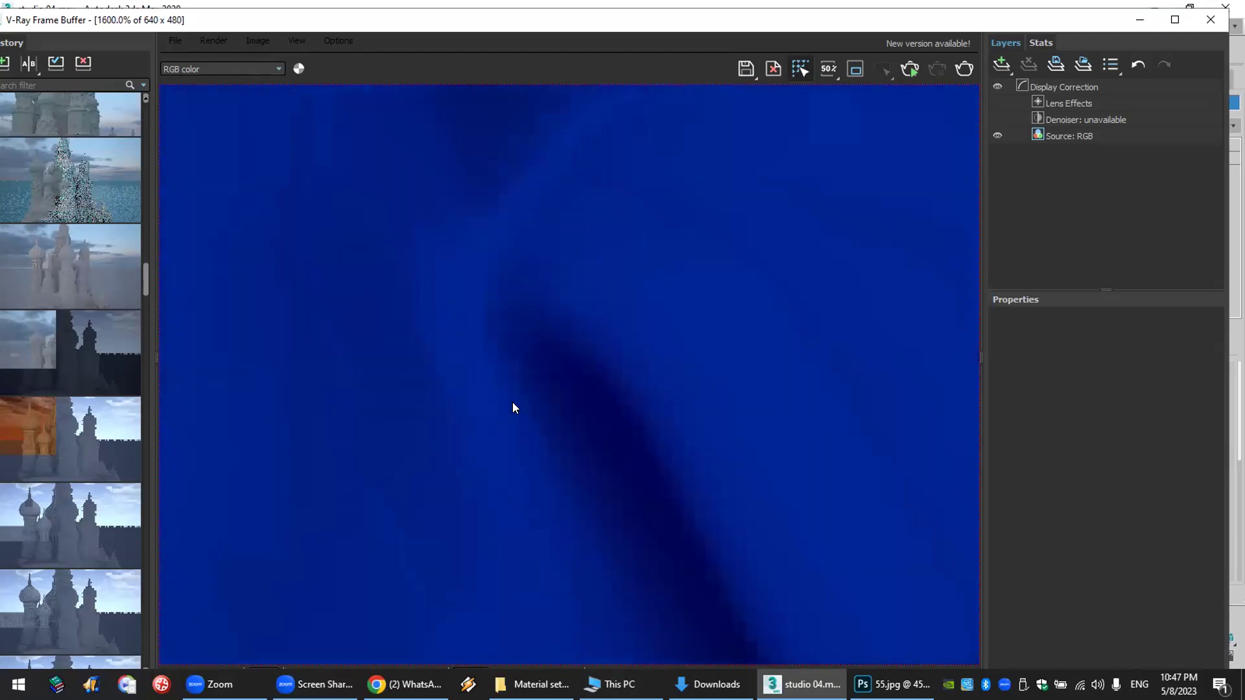
scroll(563, 380, up, 8)
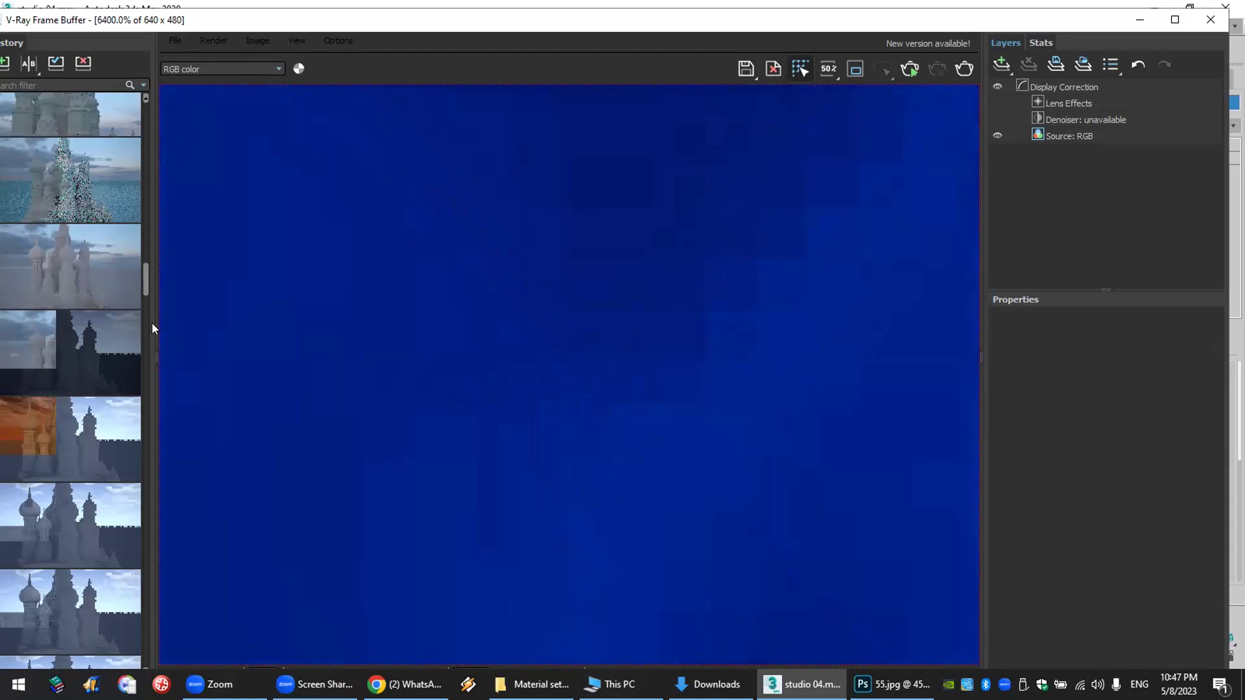
scroll(526, 336, down, 12)
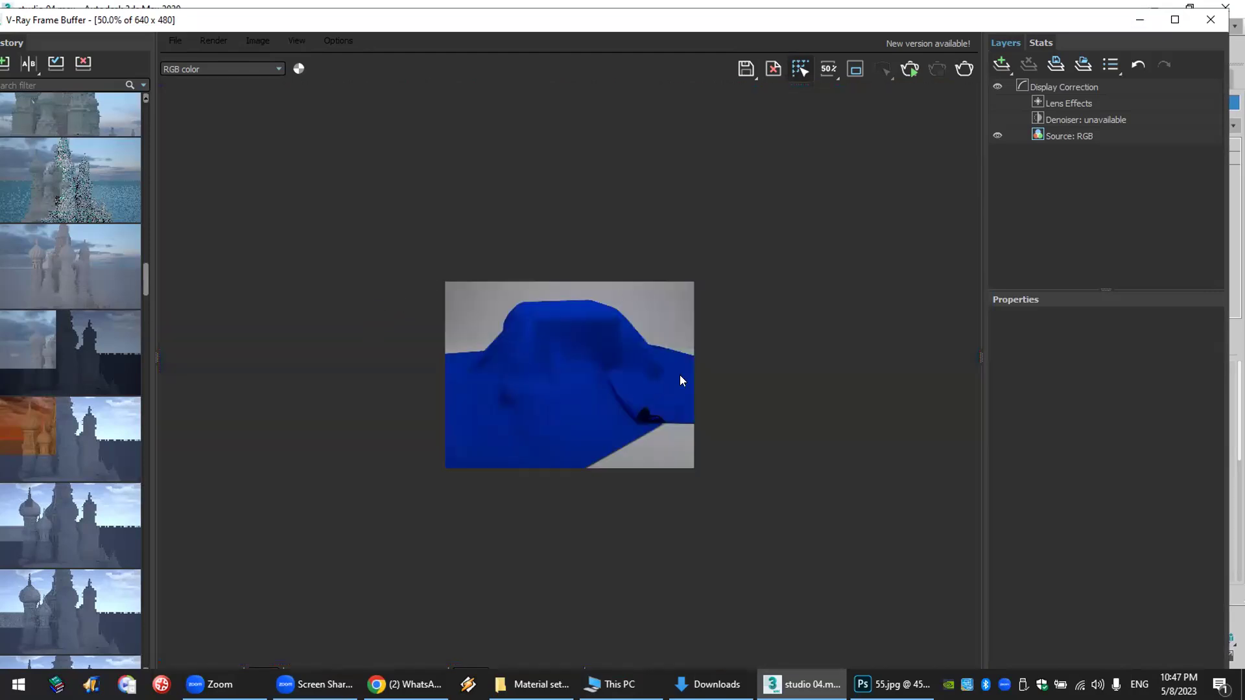
scroll(515, 402, up, 2)
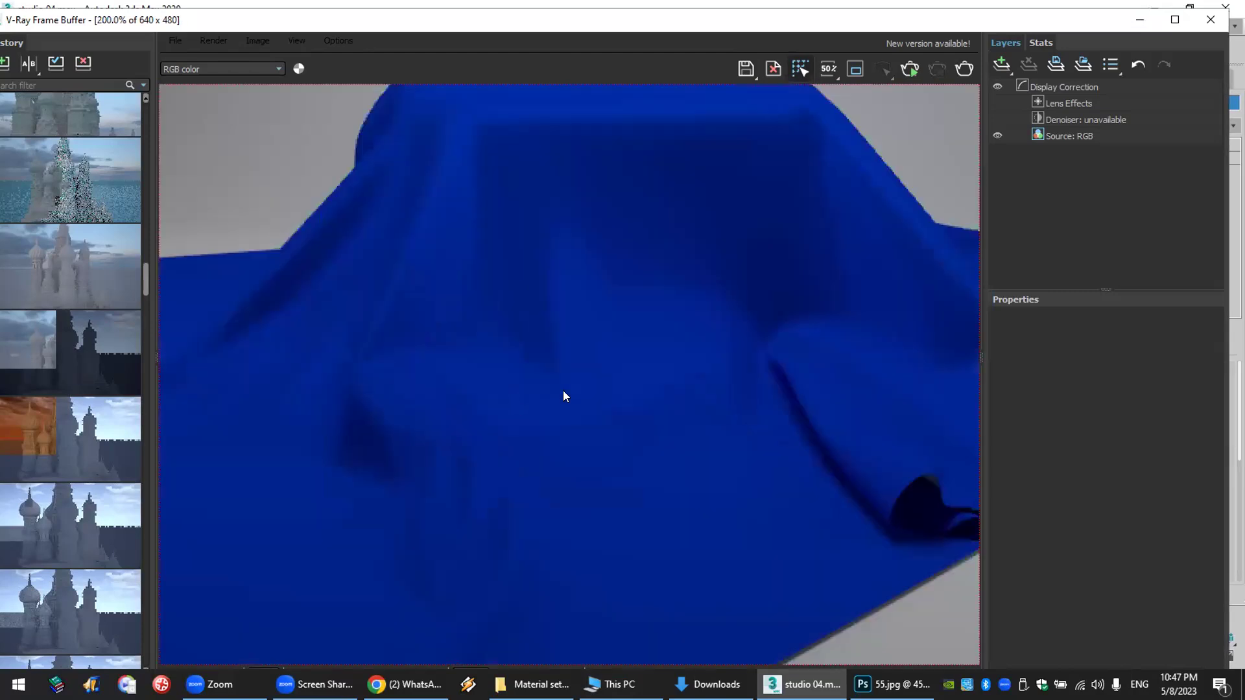
- Switch to Photoshop and display the 55.jpg photo at print size
click(892, 684)
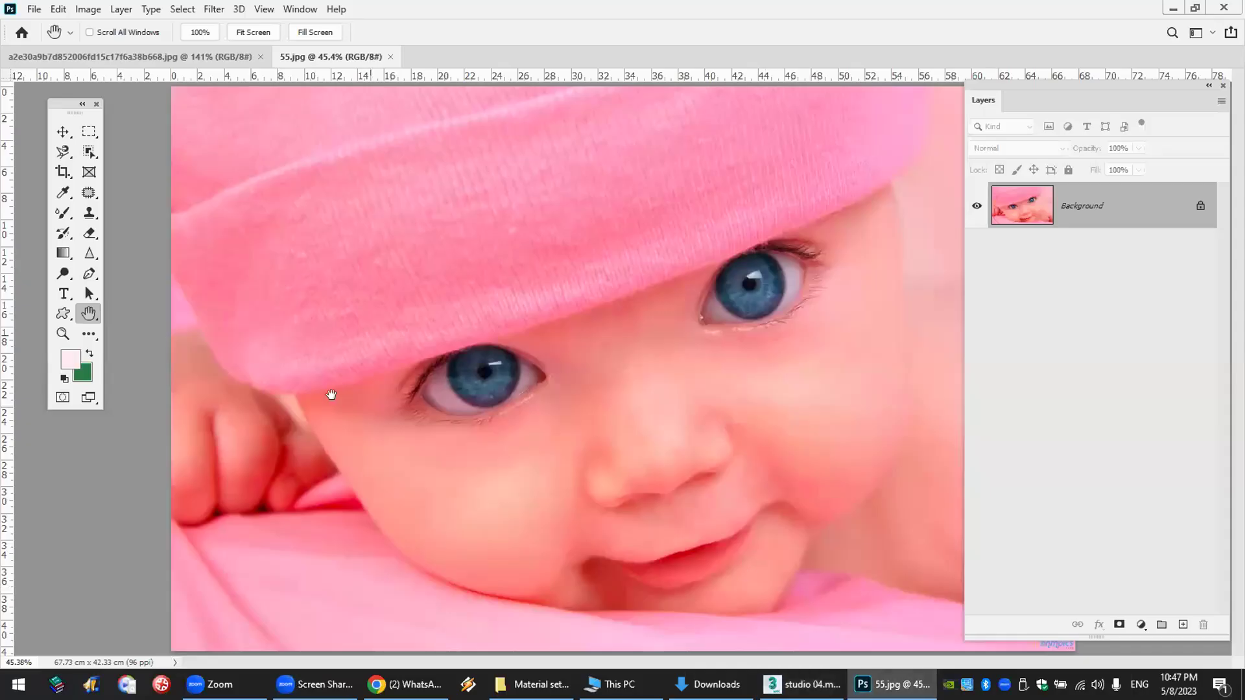
click(58, 10)
click(491, 180)
click(63, 334)
right_click(331, 330)
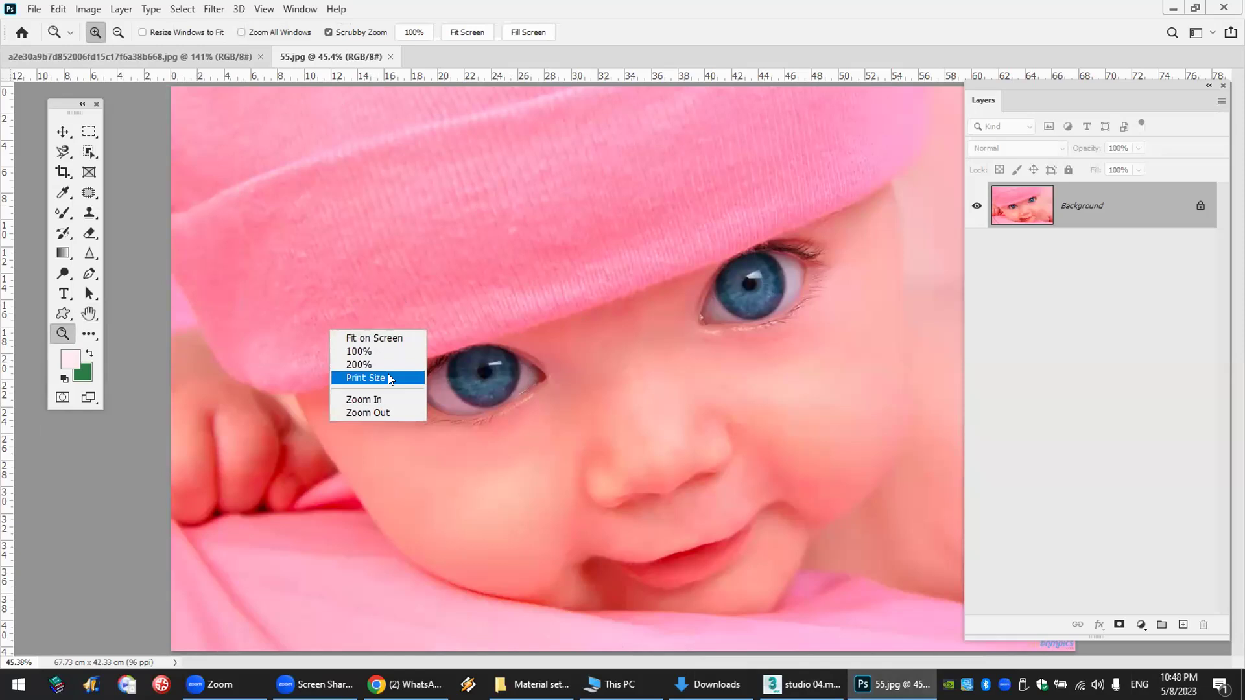
click(389, 379)
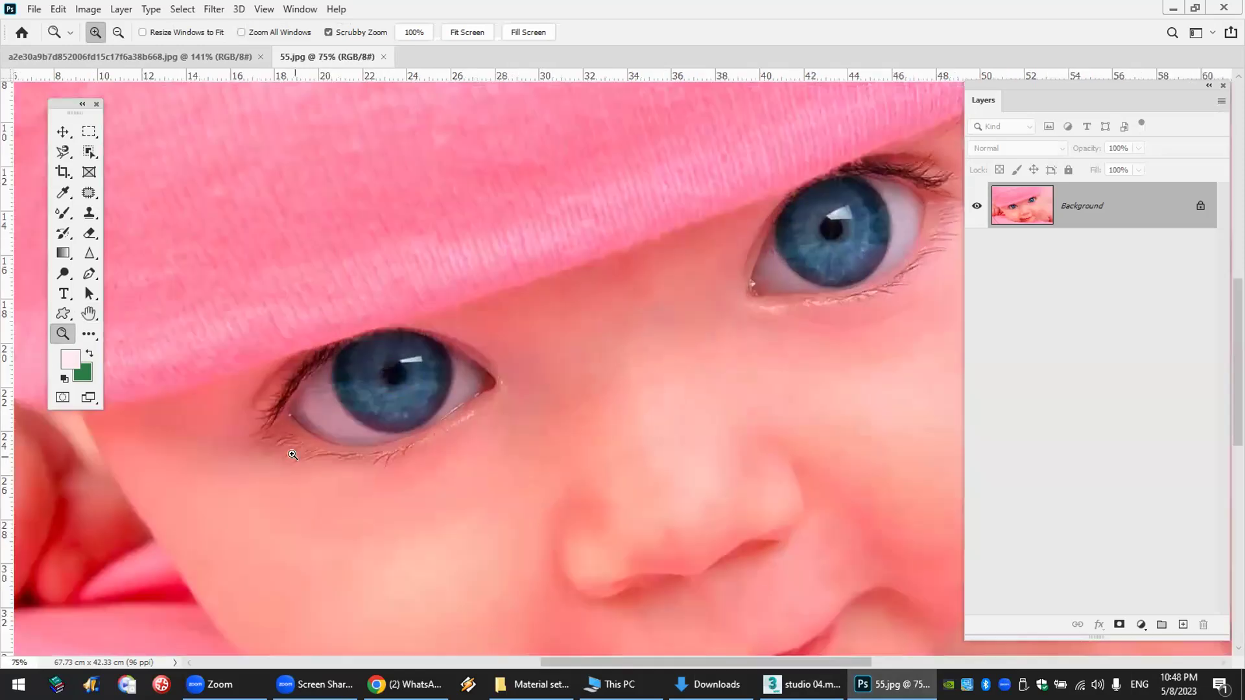
- Magnify the baby's eye in 55.jpg until single pixels can be inspected, and fit the whole photo back on screen
key(h)
drag(245, 347, 567, 333)
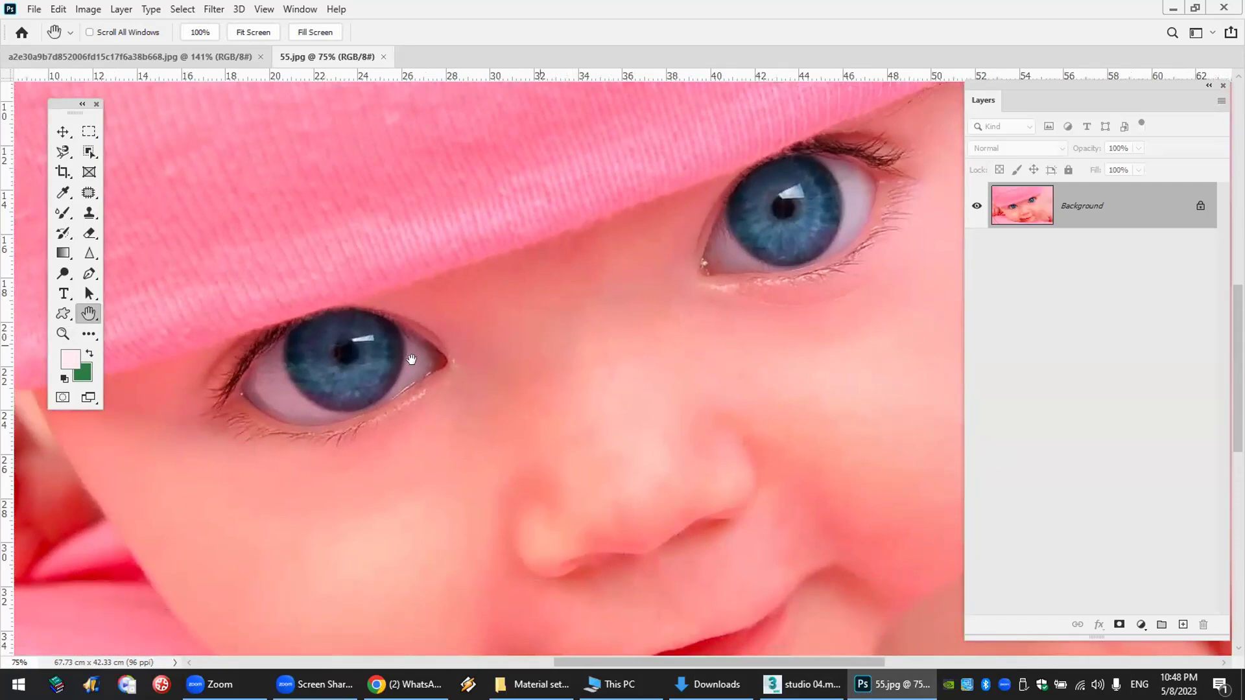
click(63, 333)
drag(360, 409, 450, 387)
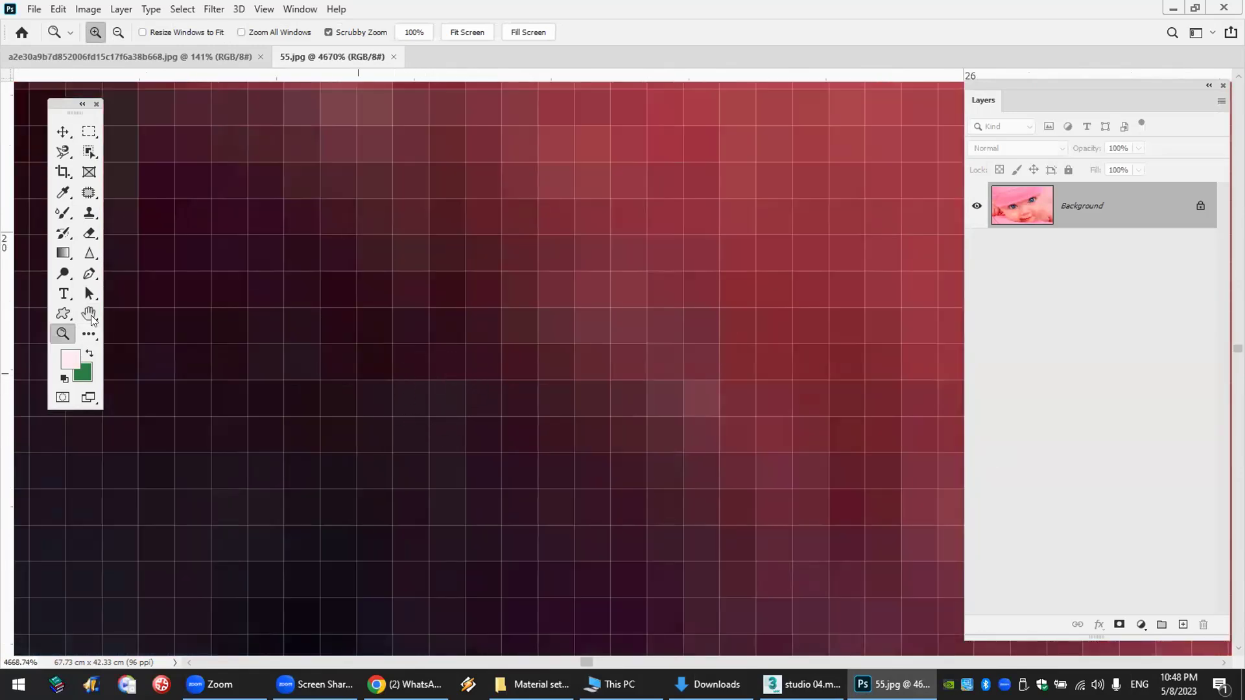
key(h)
key(ctrl+0)
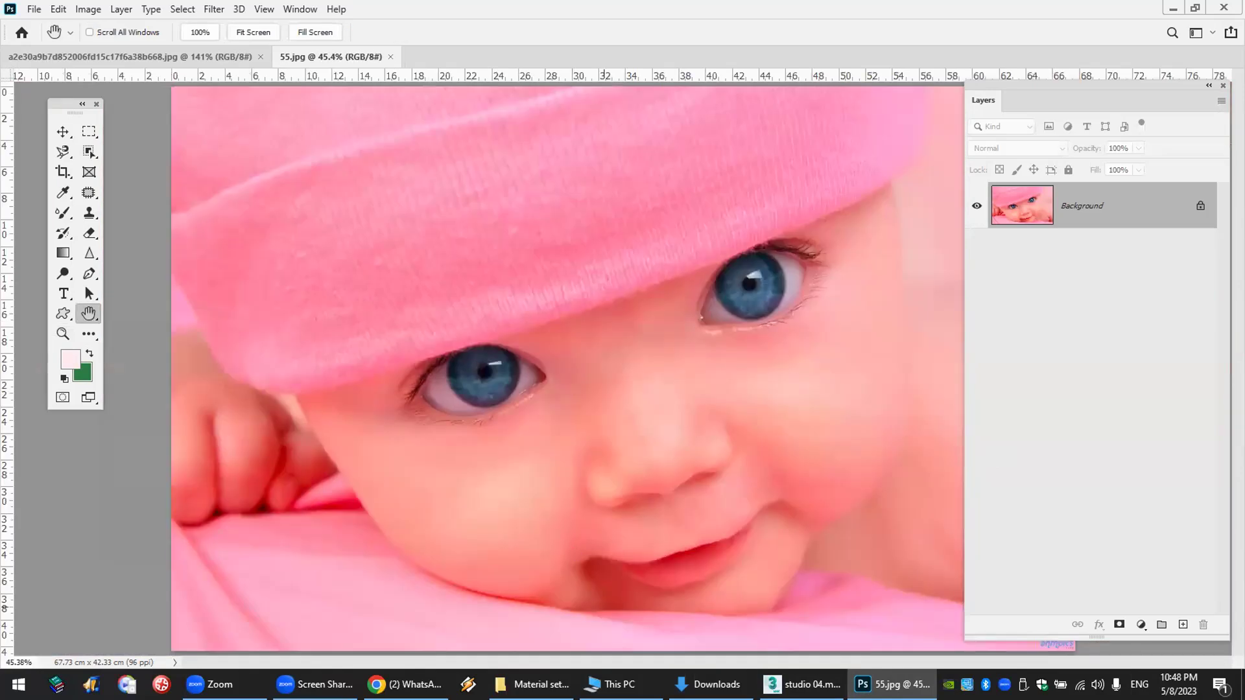
- Switch to 3ds Max and save the blue cloth render to the Desktop as a TIF image named 0000
click(801, 684)
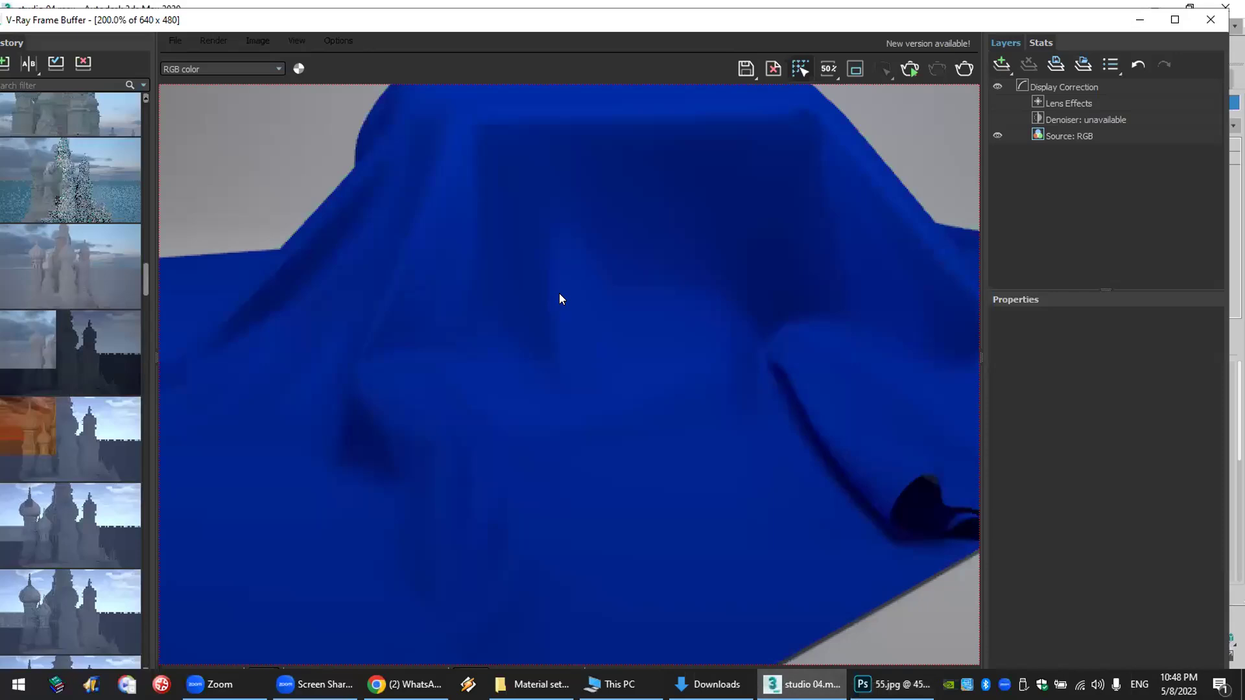
click(746, 69)
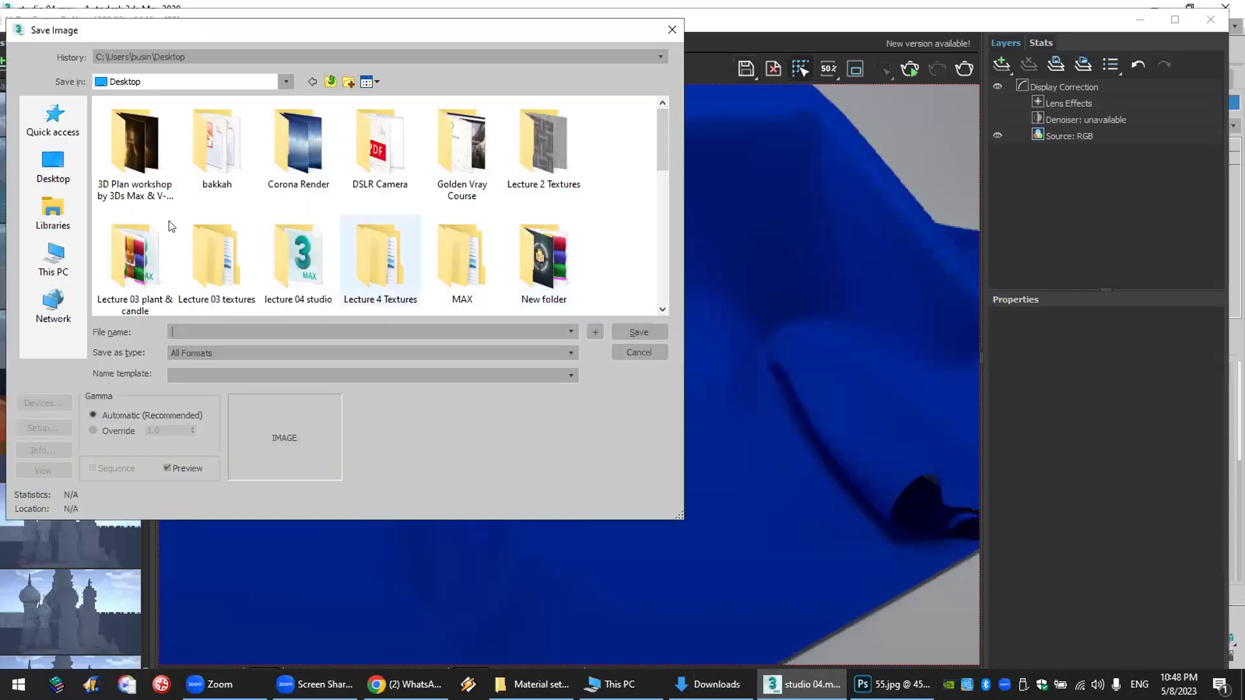
click(253, 352)
click(253, 351)
click(252, 350)
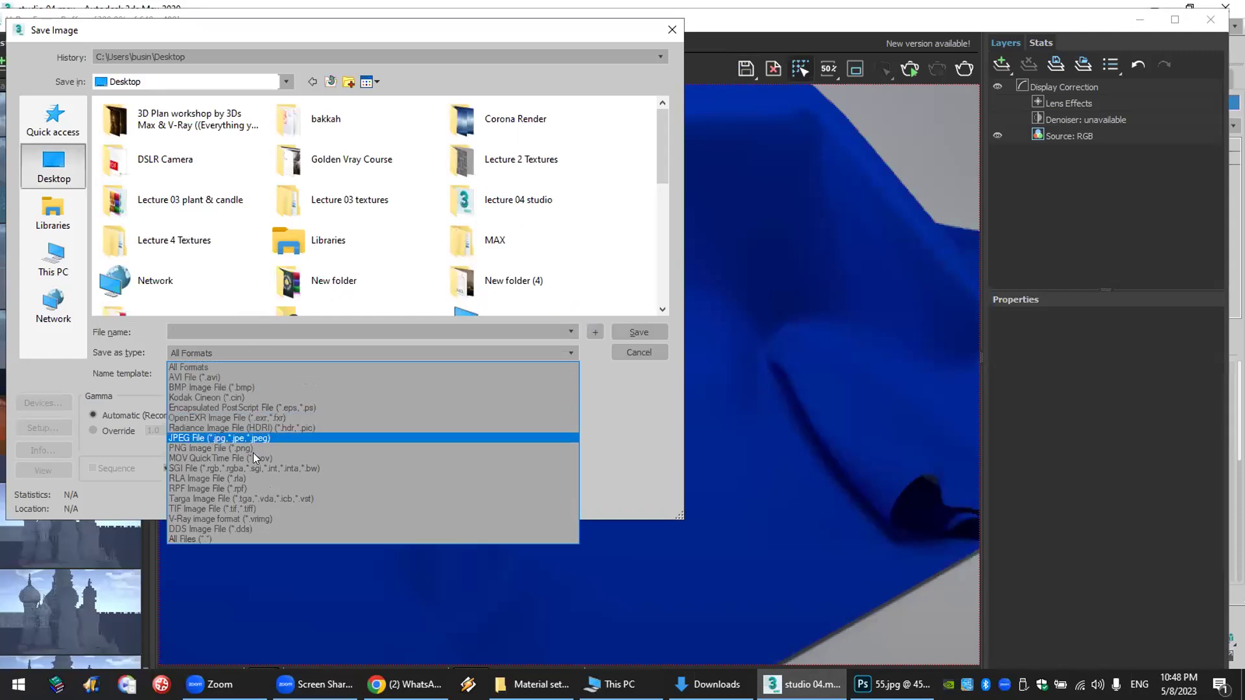
click(262, 508)
click(238, 331)
text(0000)
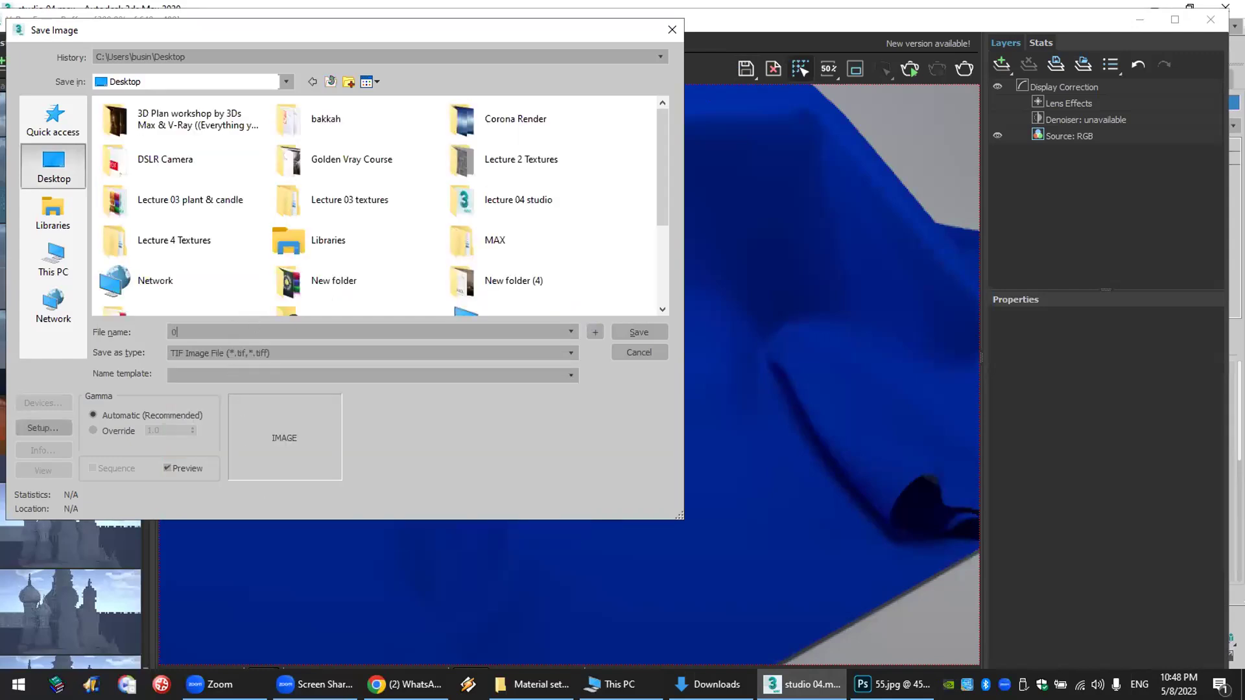
click(652, 331)
click(448, 304)
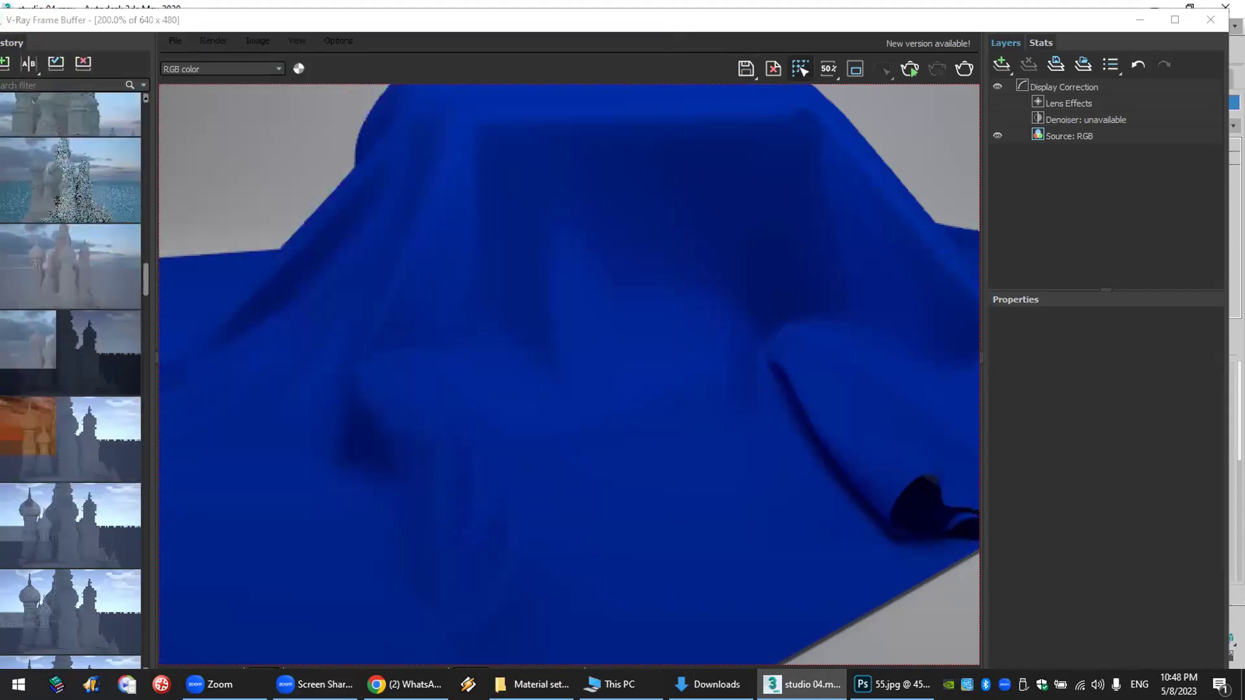
- Switch to Photoshop, open the 0000 render from the Desktop and display it at print size
key(alt+Tab)
click(36, 9)
click(40, 32)
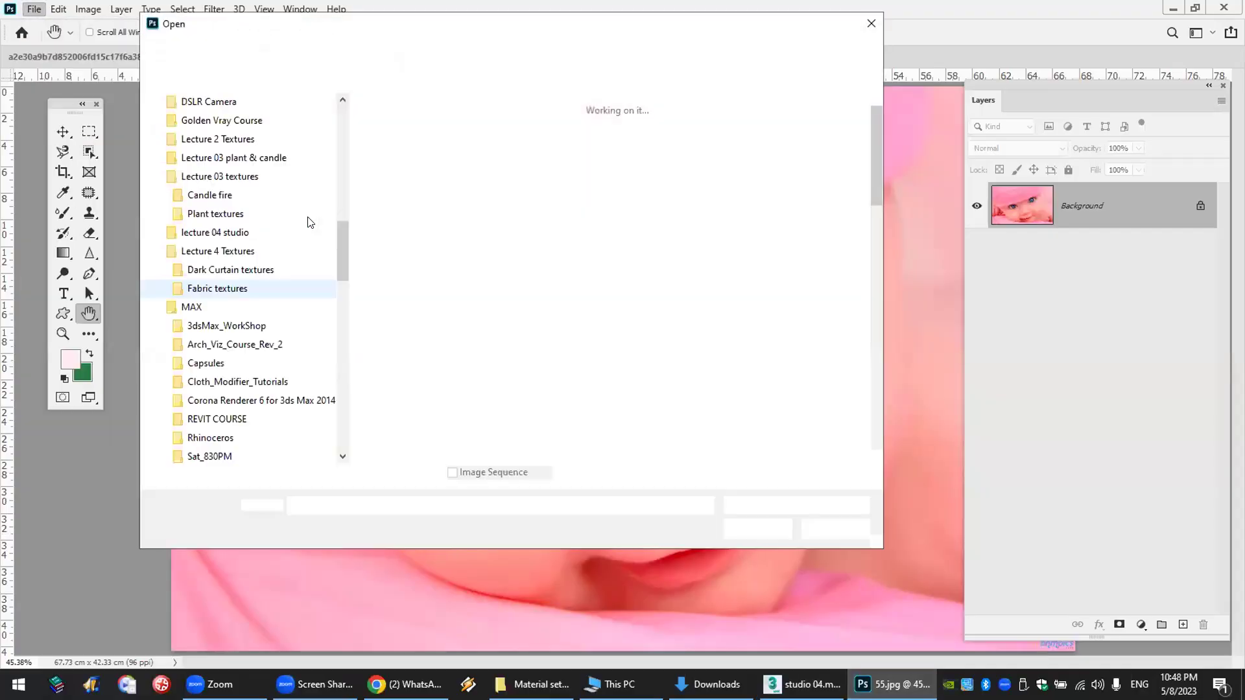
drag(340, 229, 357, 118)
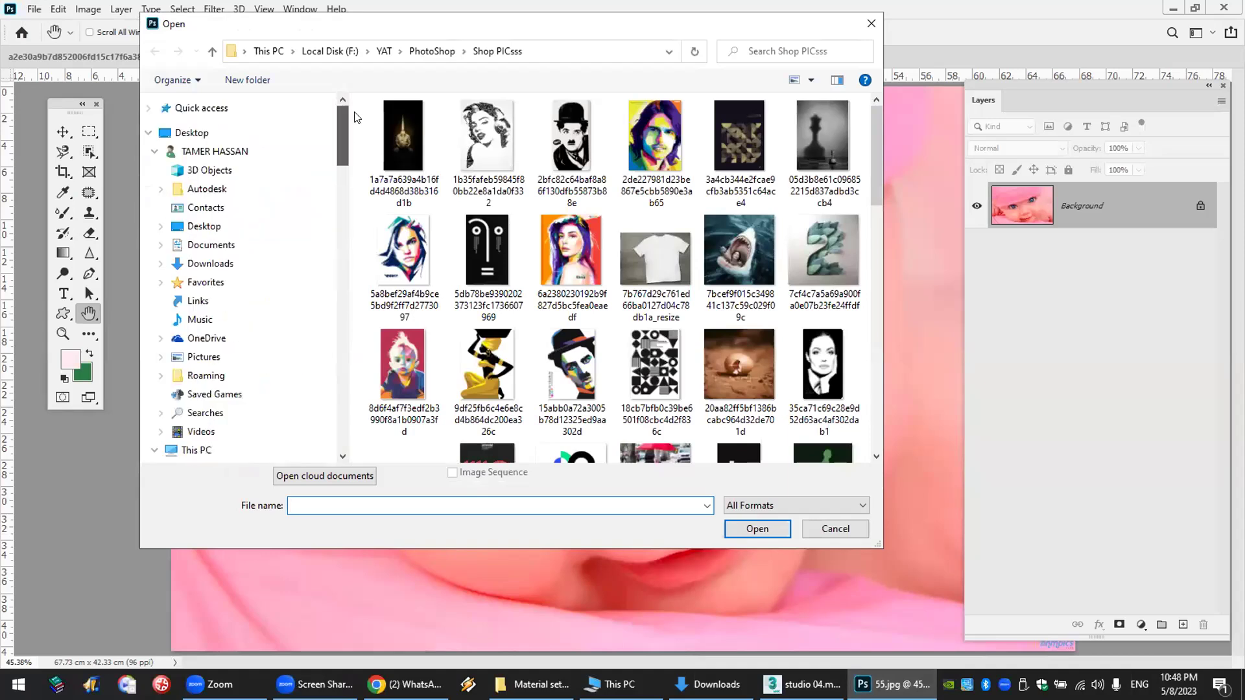
click(195, 134)
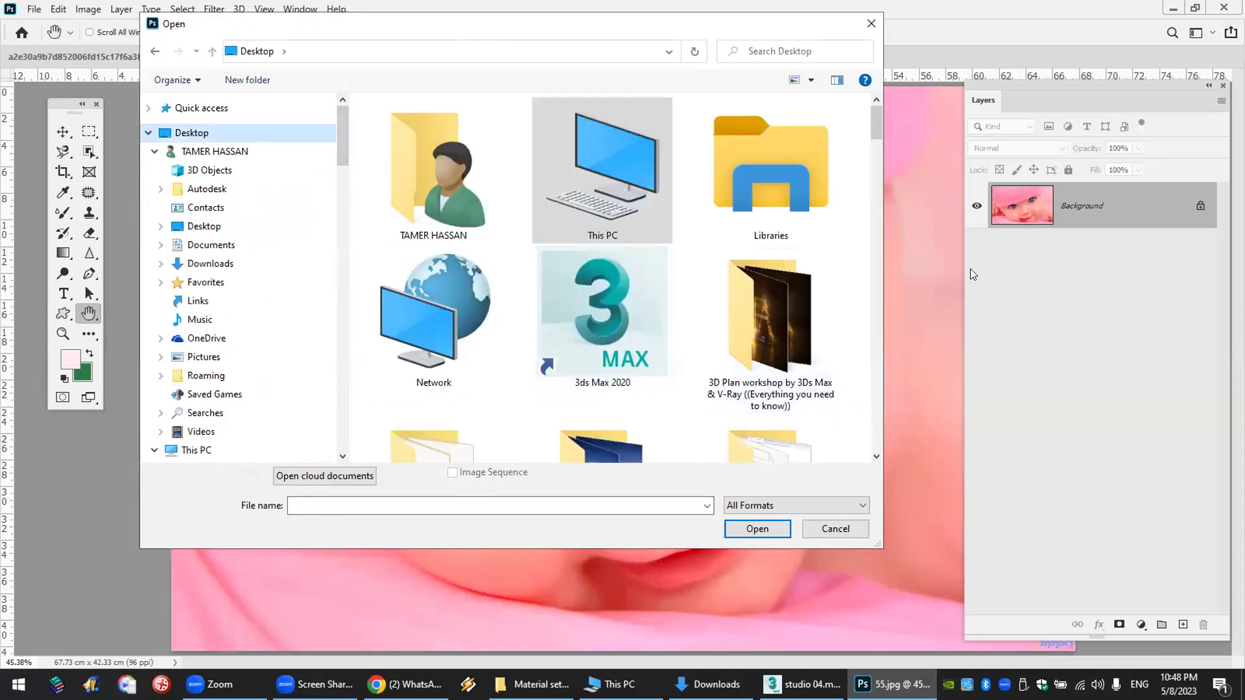
mouse_move(874, 127)
mouse_down()
mouse_move(875, 441)
mouse_move(875, 125)
mouse_up()
scroll(610, 391, down, 10)
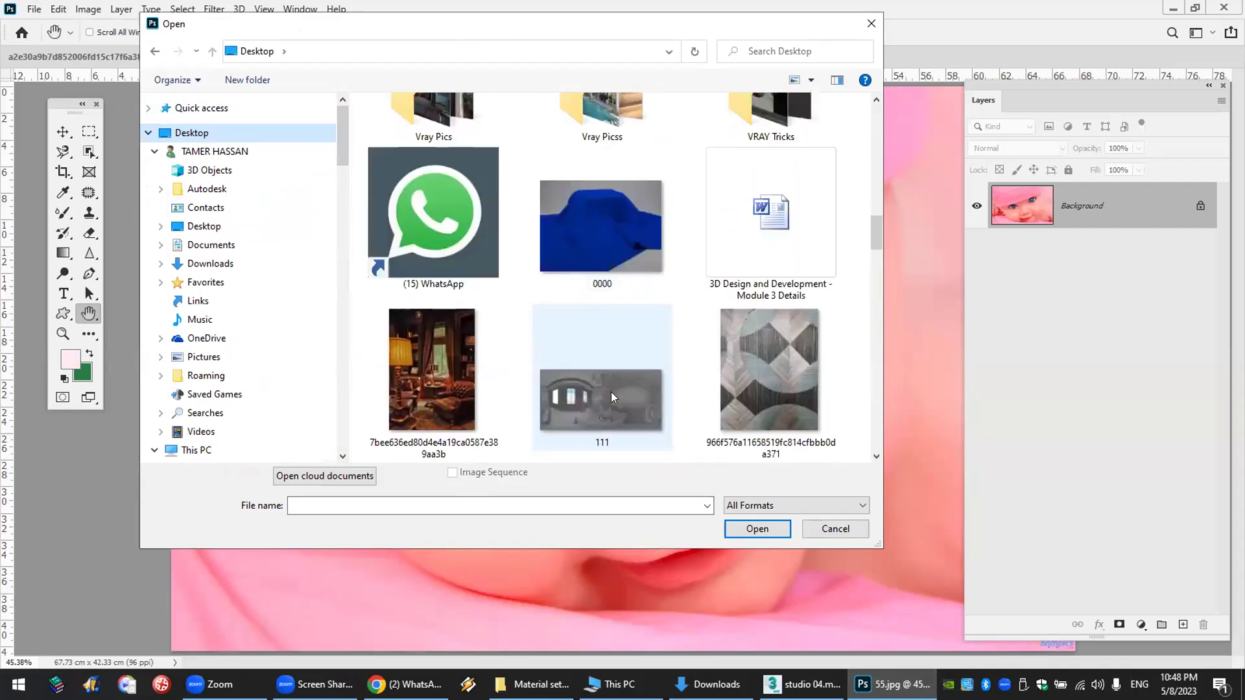
scroll(611, 392, down, 3)
scroll(611, 391, up, 4)
double_click(611, 187)
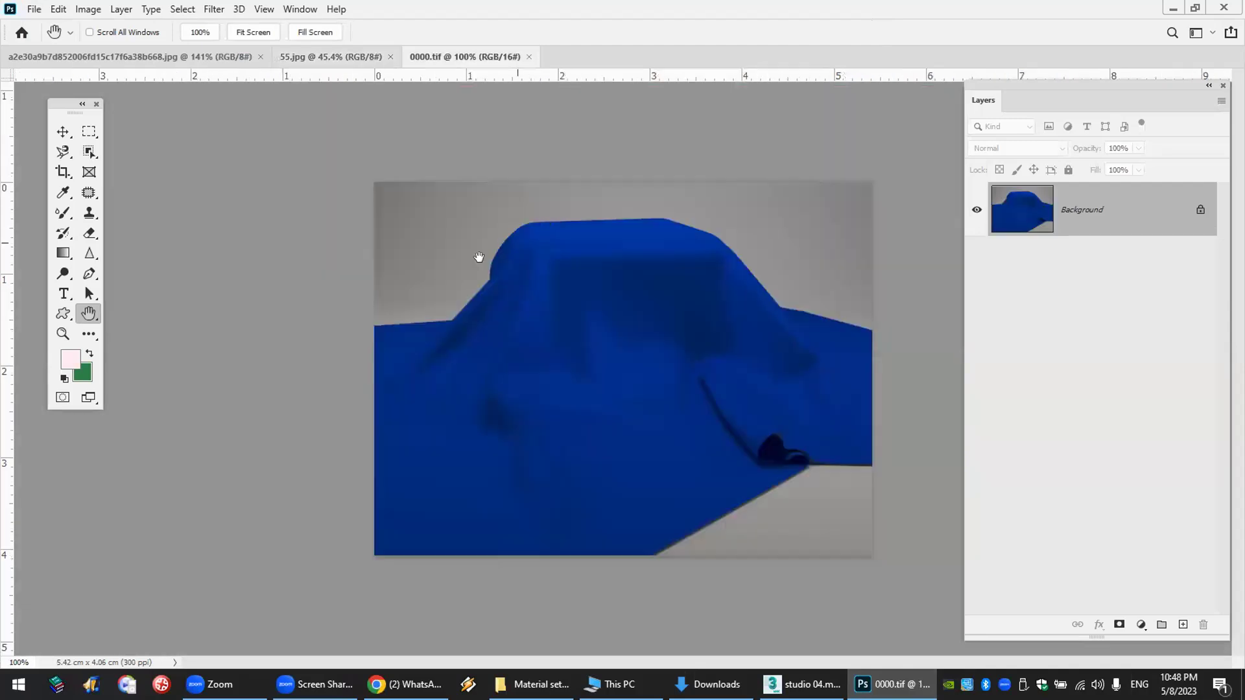
right_click(484, 304)
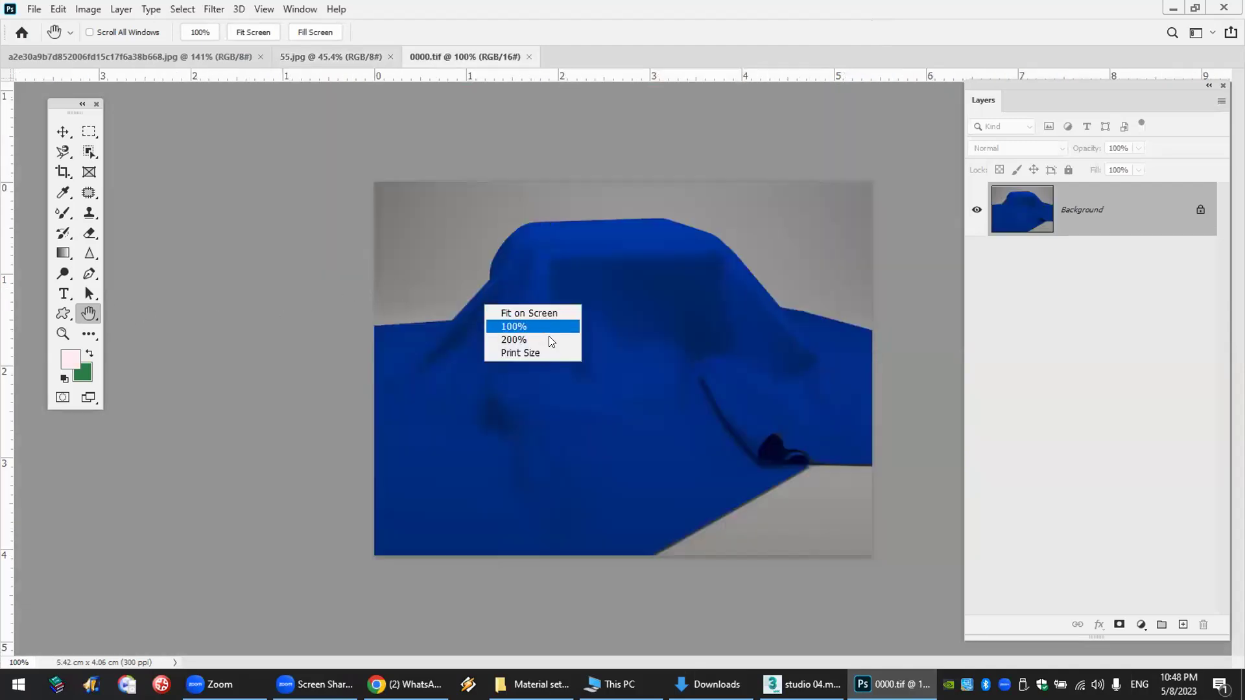
click(550, 354)
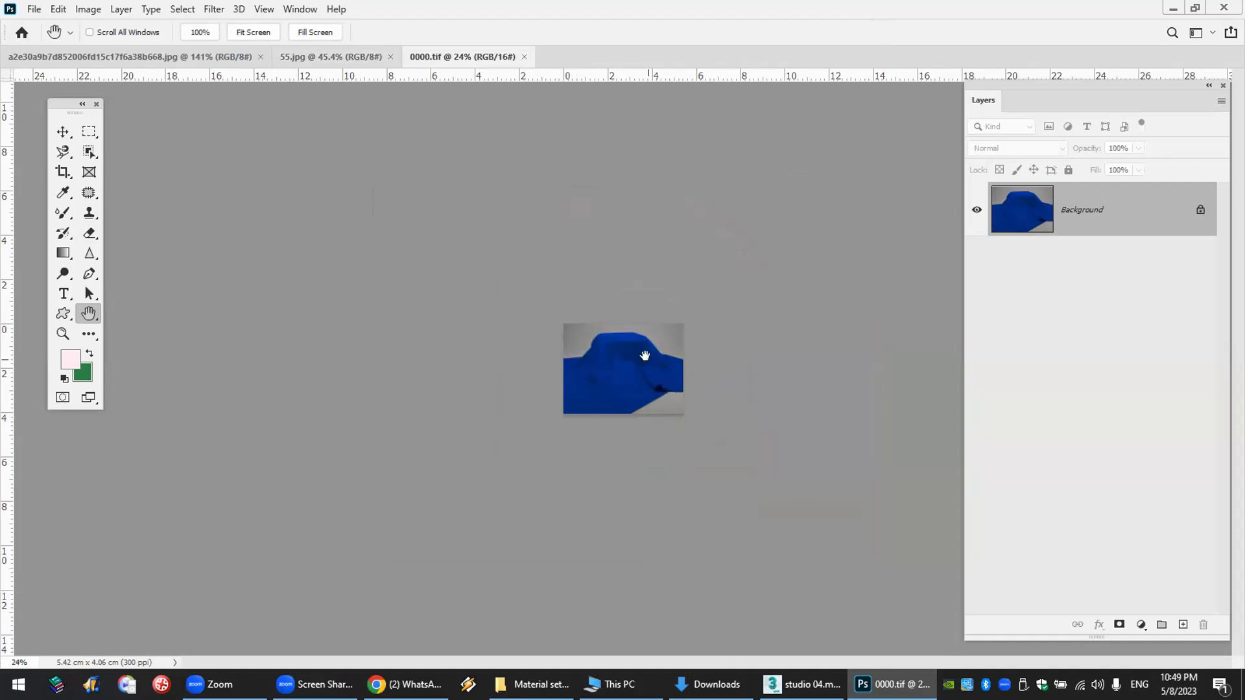
- Switch to 3ds Max and open the V-Ray Render Setup to check the output size
click(801, 684)
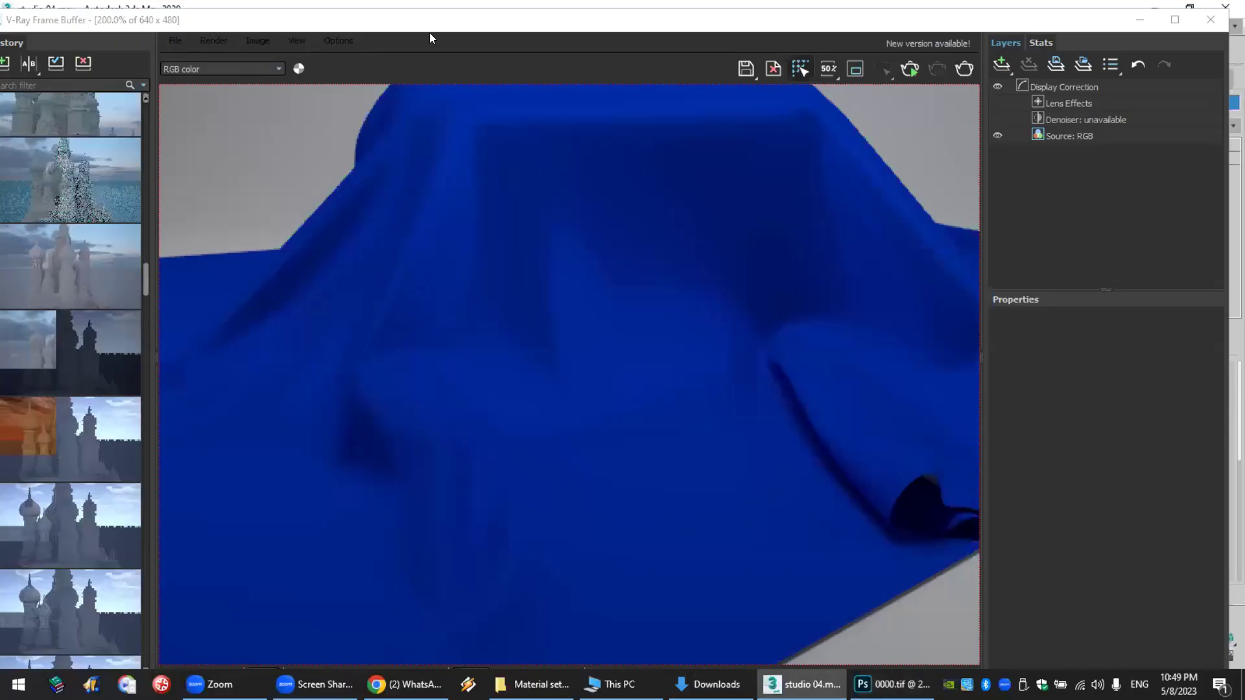
drag(439, 24, 441, 309)
click(479, 26)
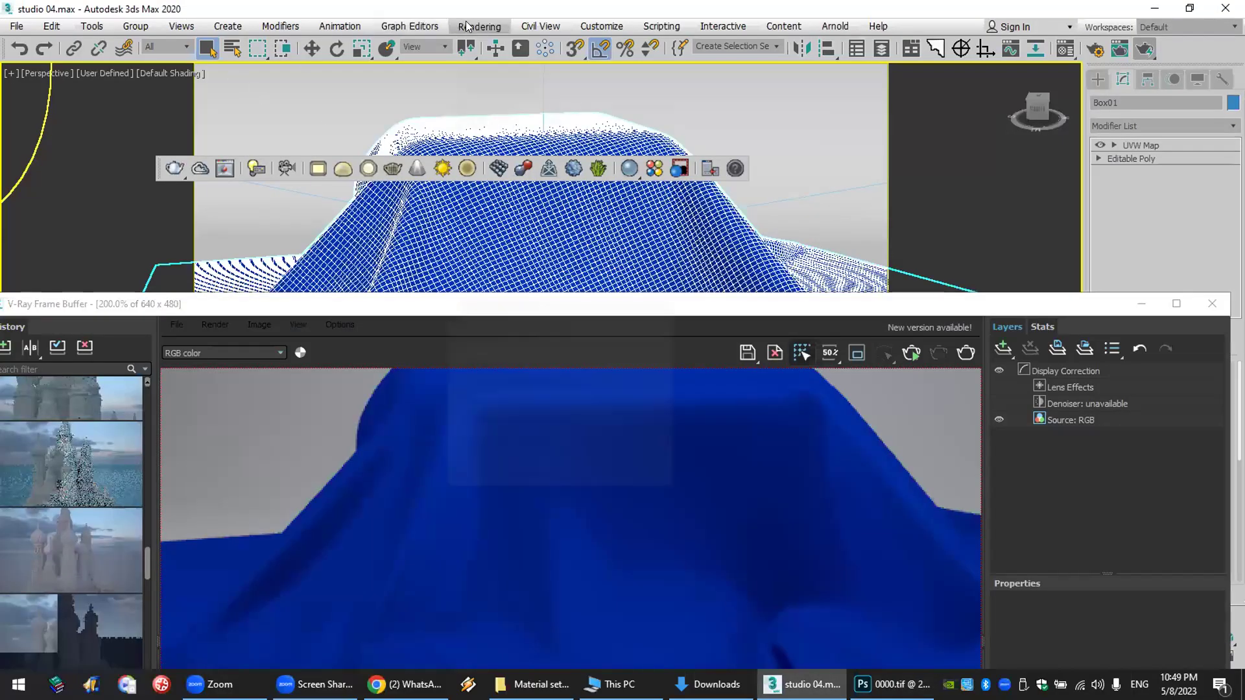
click(564, 105)
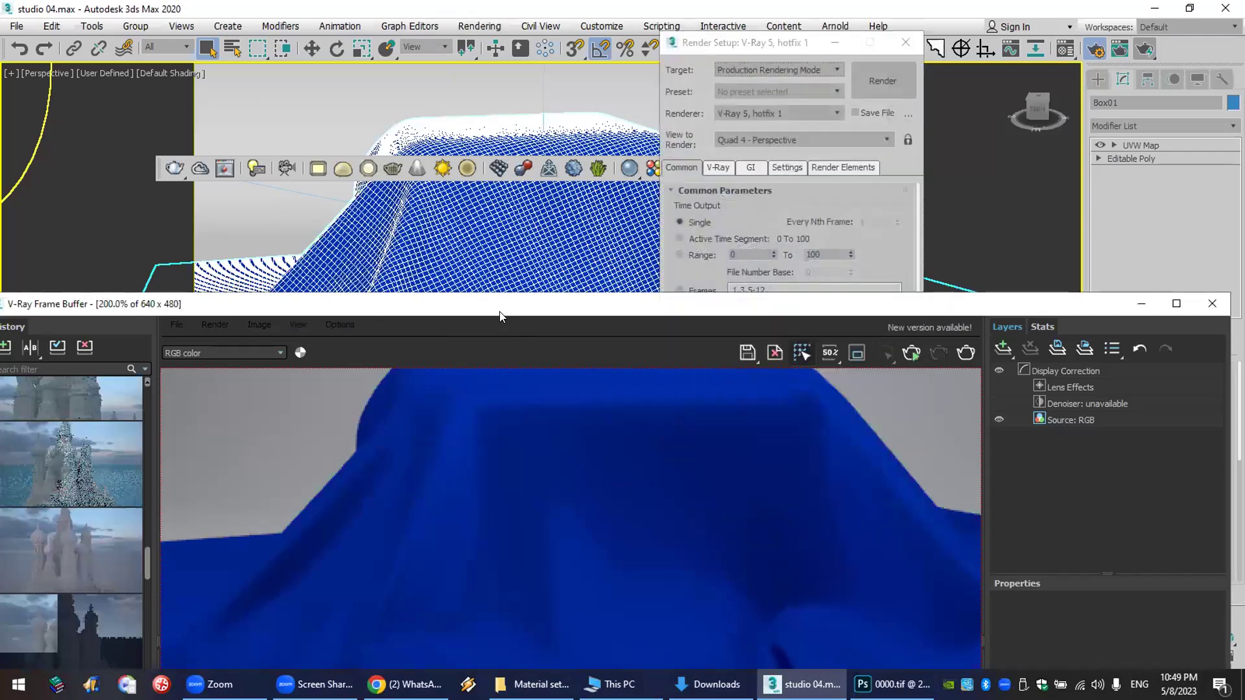
click(702, 273)
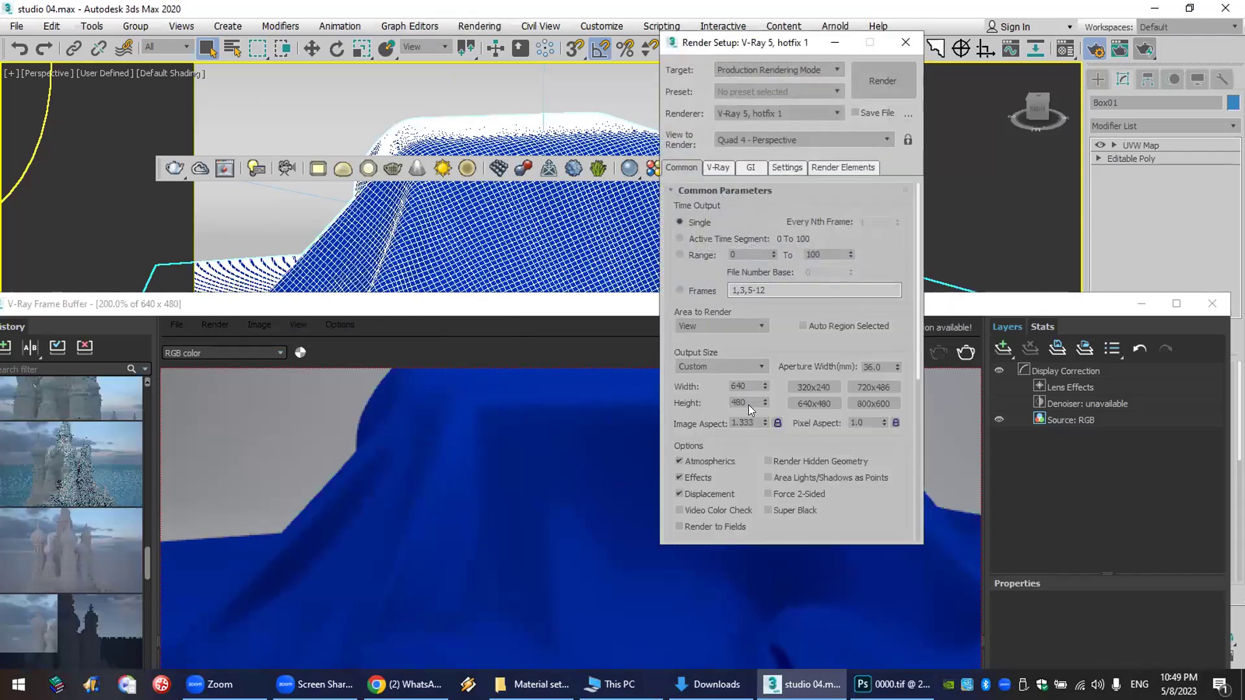
- Switch back to Photoshop, magnify the cloth's edge in 0000.tif to single pixels, and fit the whole image on screen
key(alt+Tab)
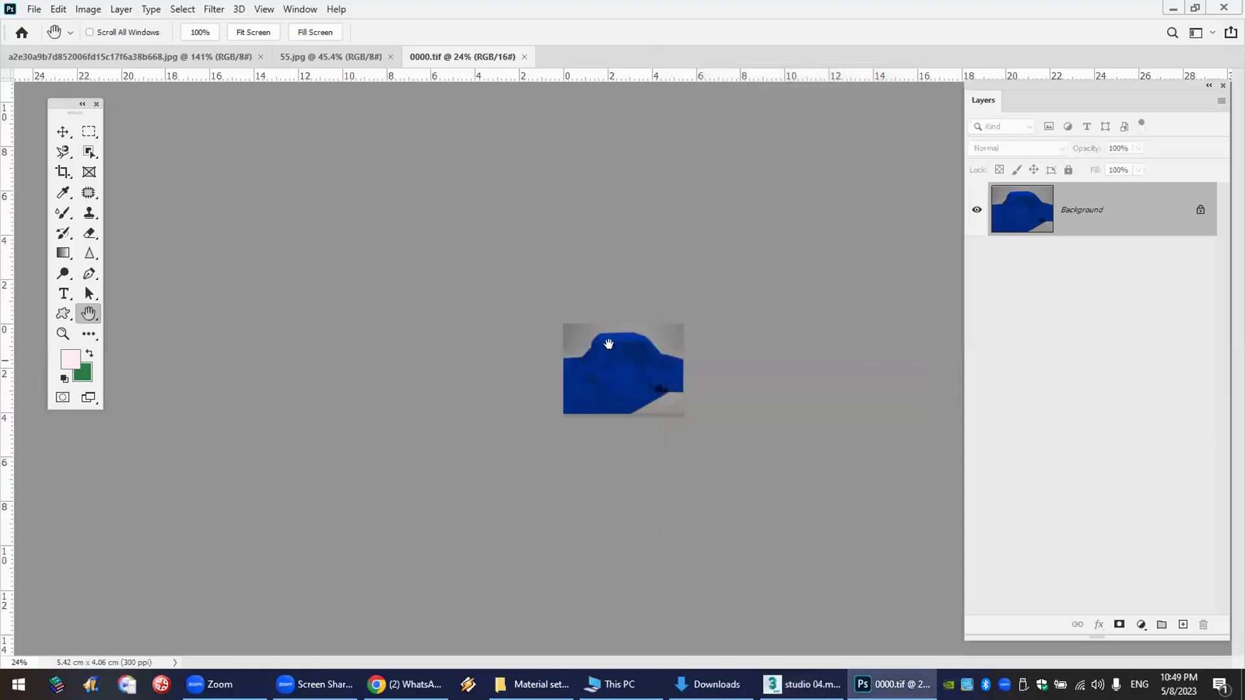
click(63, 333)
drag(607, 348, 611, 348)
drag(330, 144, 382, 164)
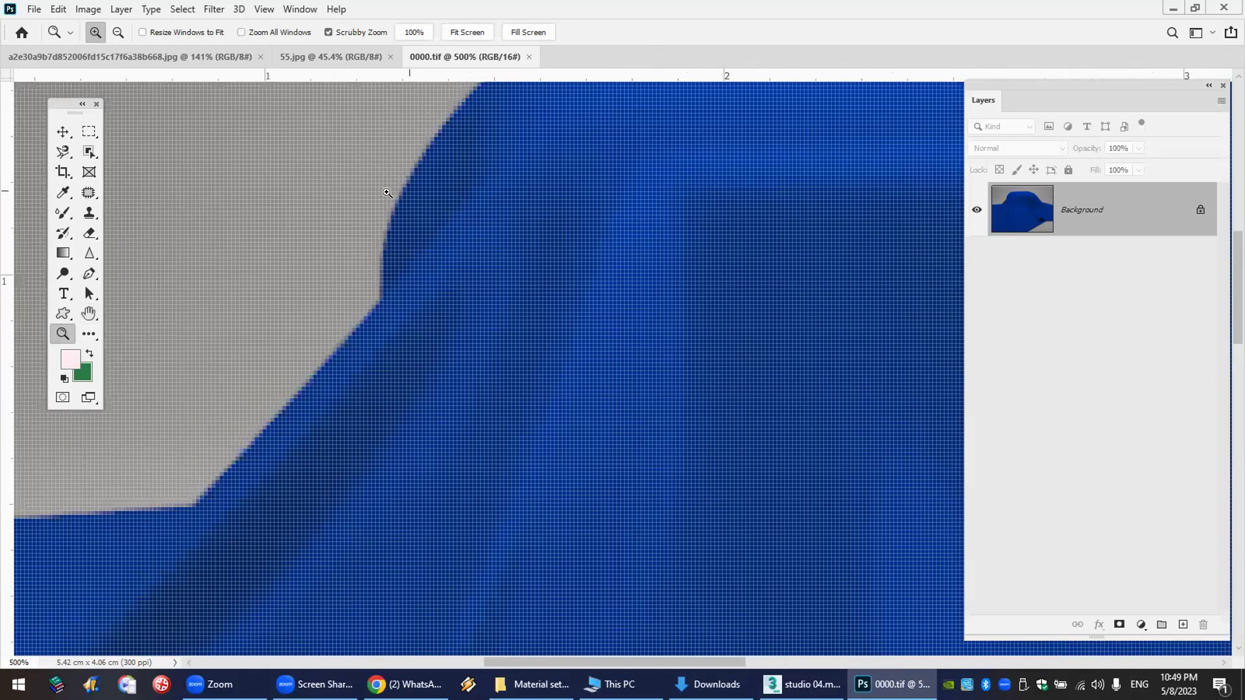
drag(387, 192, 642, 289)
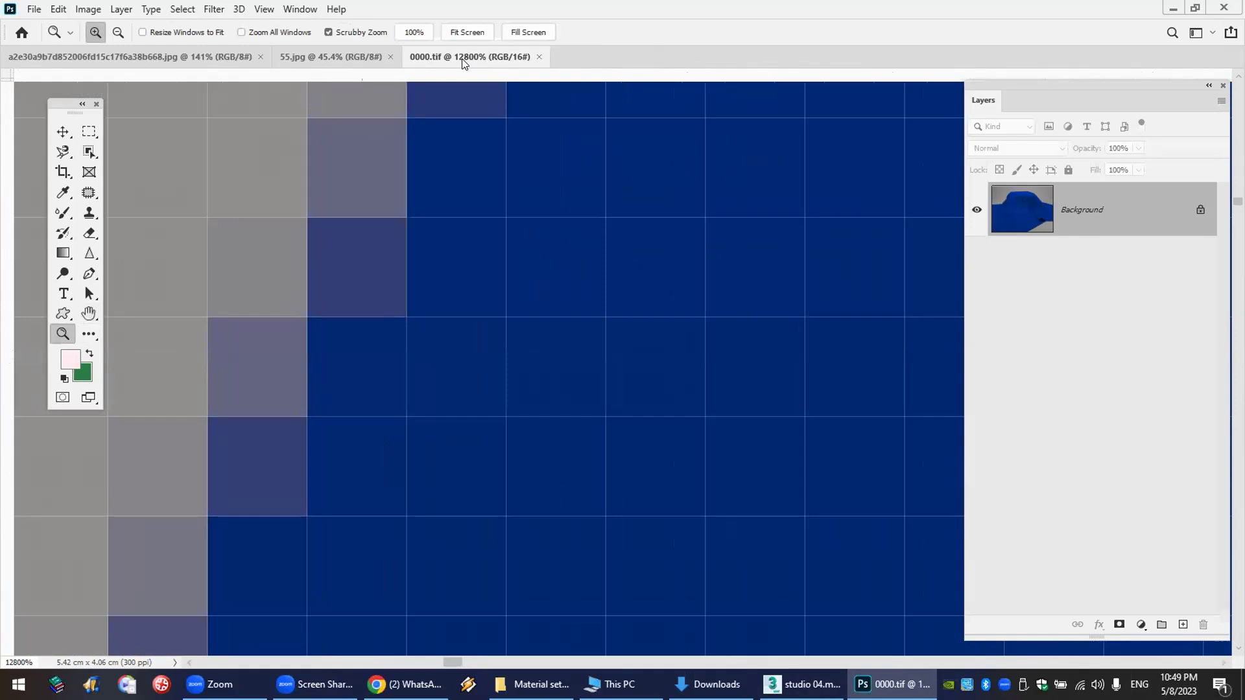
double_click(89, 314)
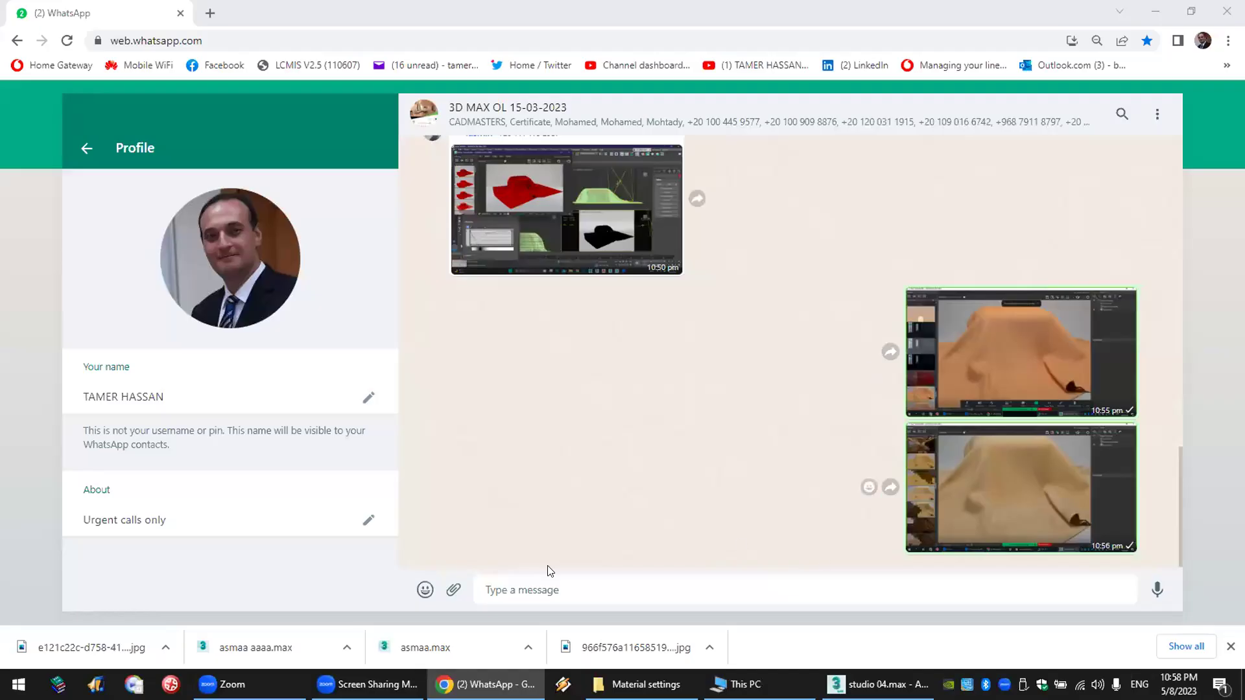
- Switch to 3ds Max, view the whole beige cloth render, and close the V-Ray Frame Buffer
key(alt+Tab)
scroll(596, 305, down, 2)
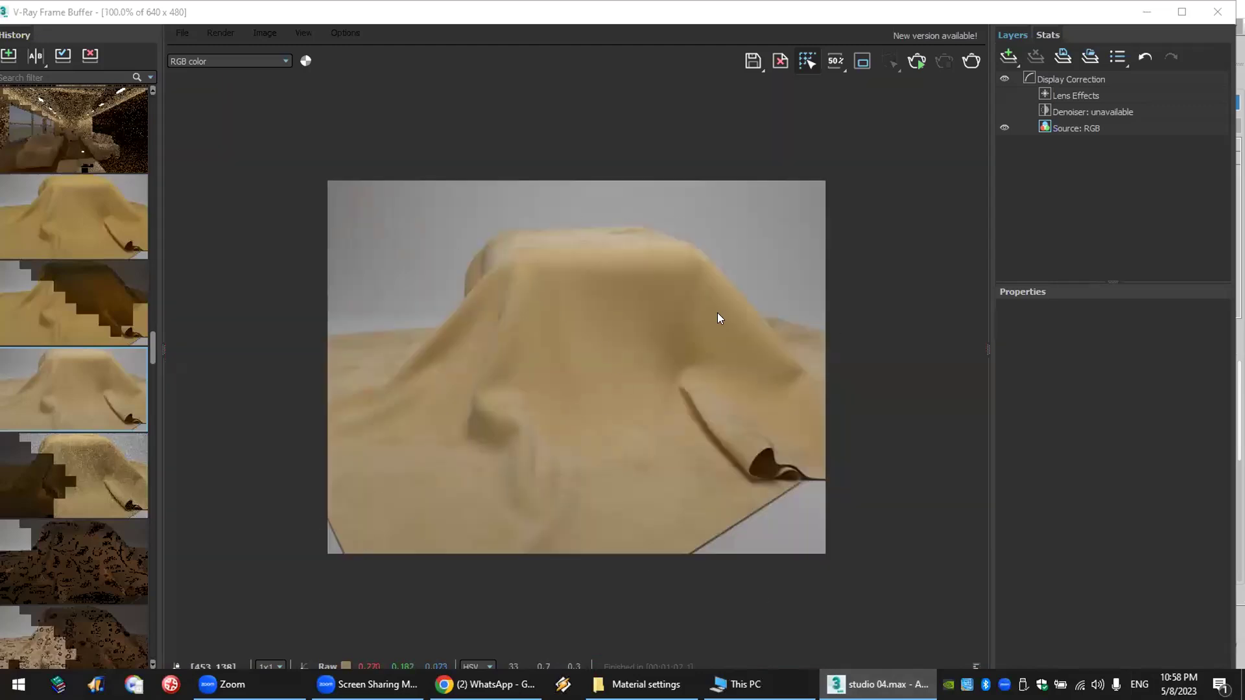
scroll(717, 317, up, 1)
click(1214, 12)
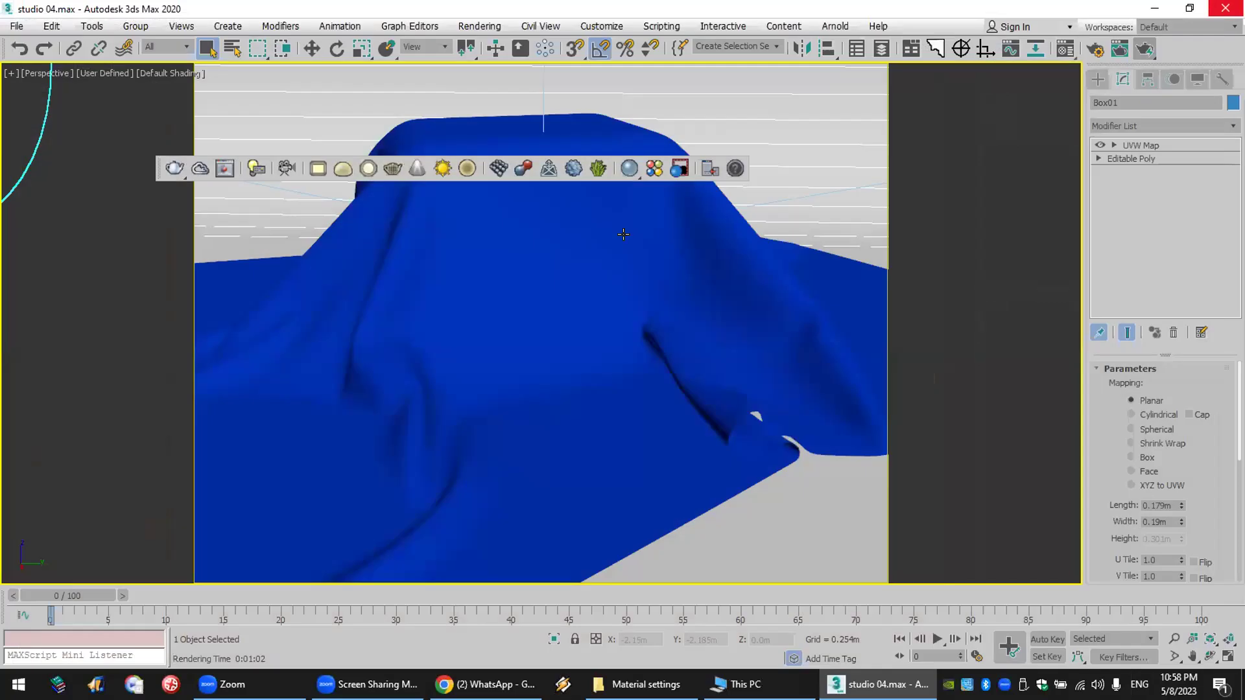
- Assign the light blue VRayMtl, Material #7, to the draped cloth and show the shaded material in the viewport
click(671, 296)
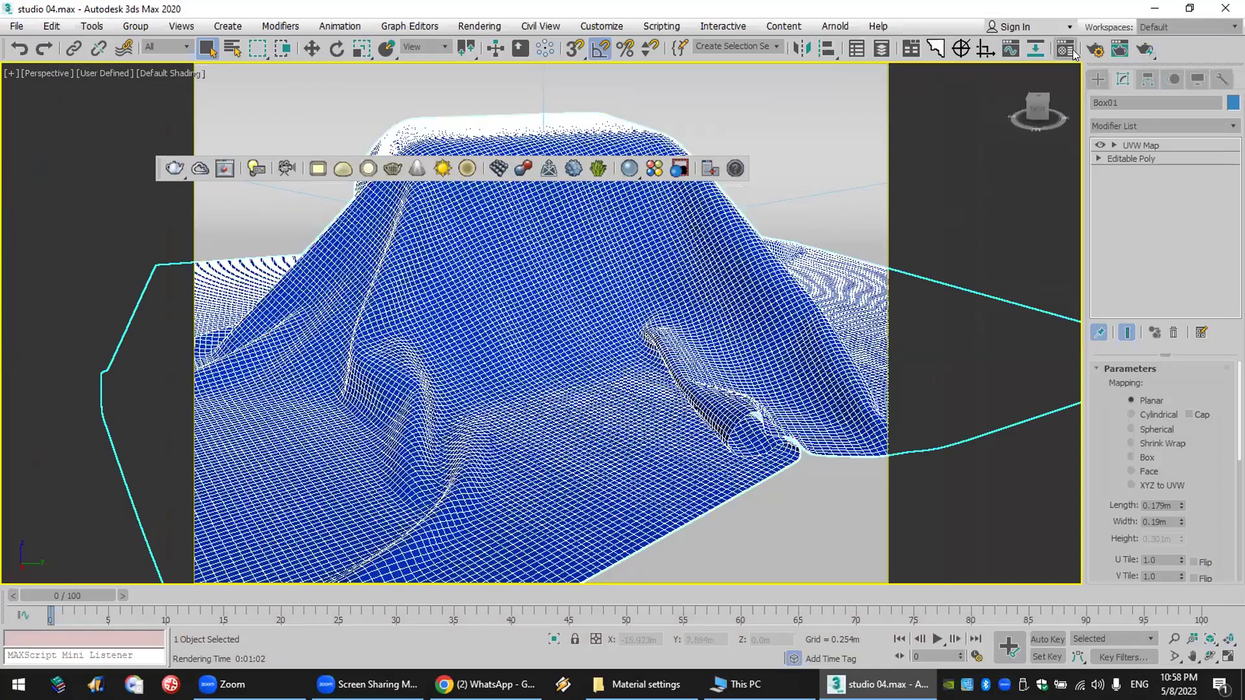
key(m)
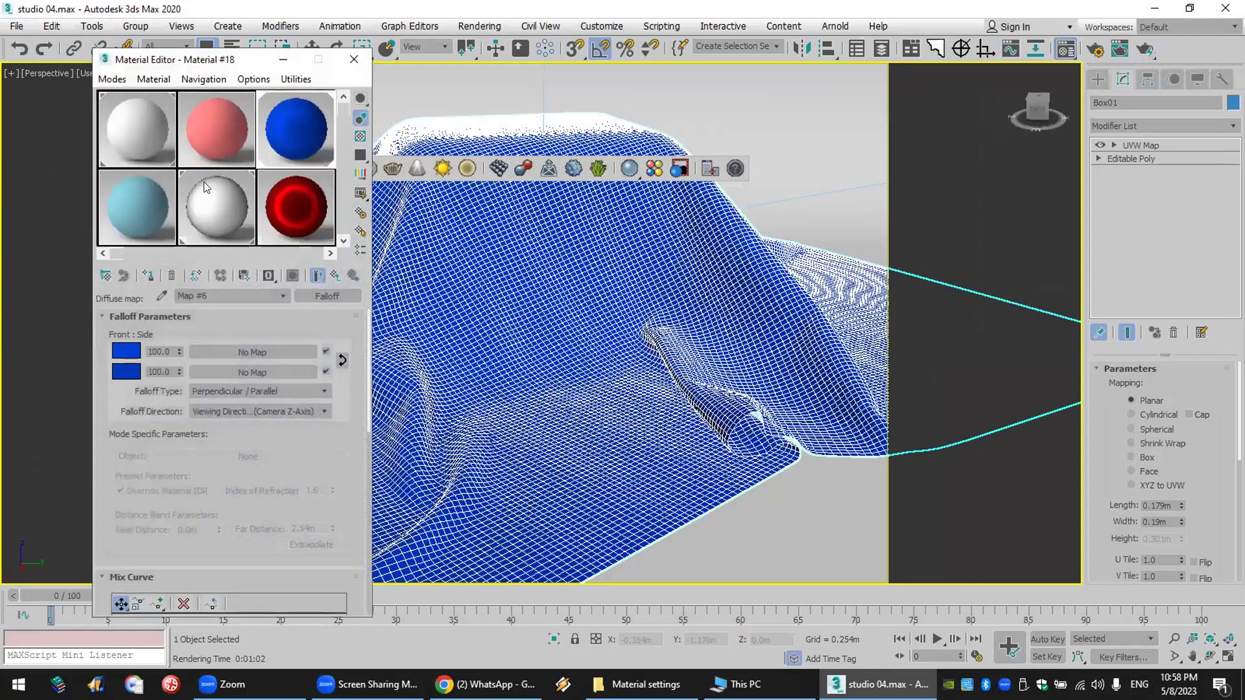
click(138, 223)
click(150, 277)
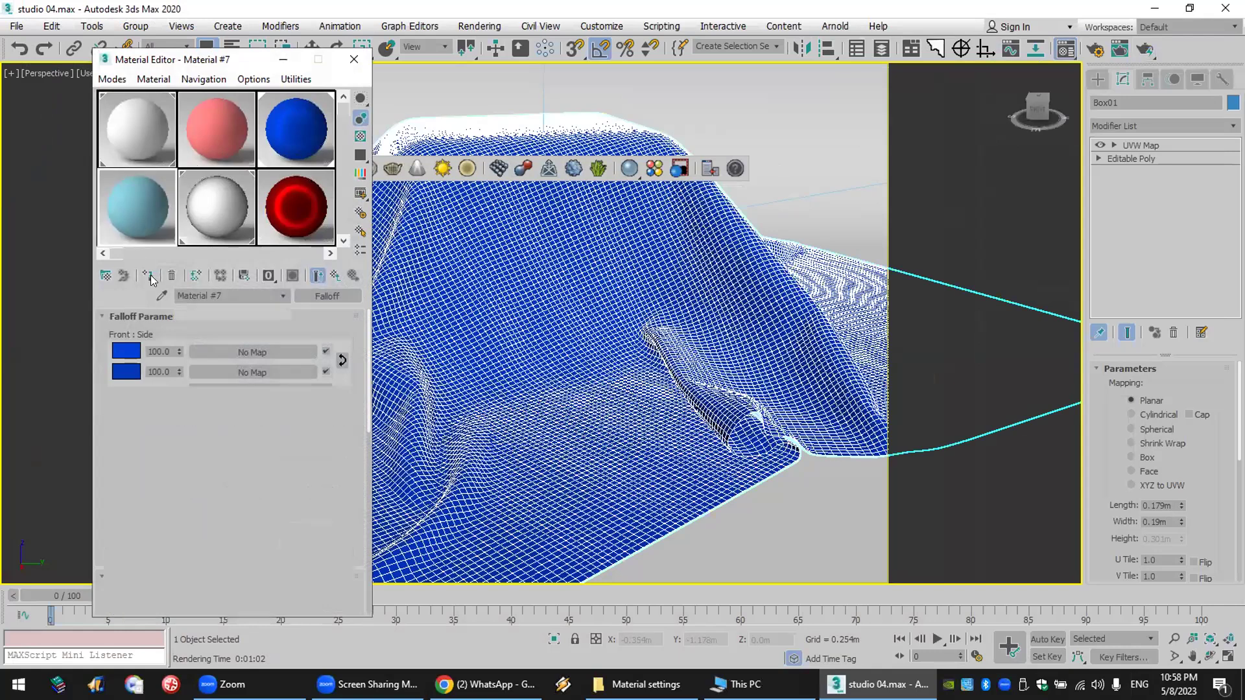
click(293, 277)
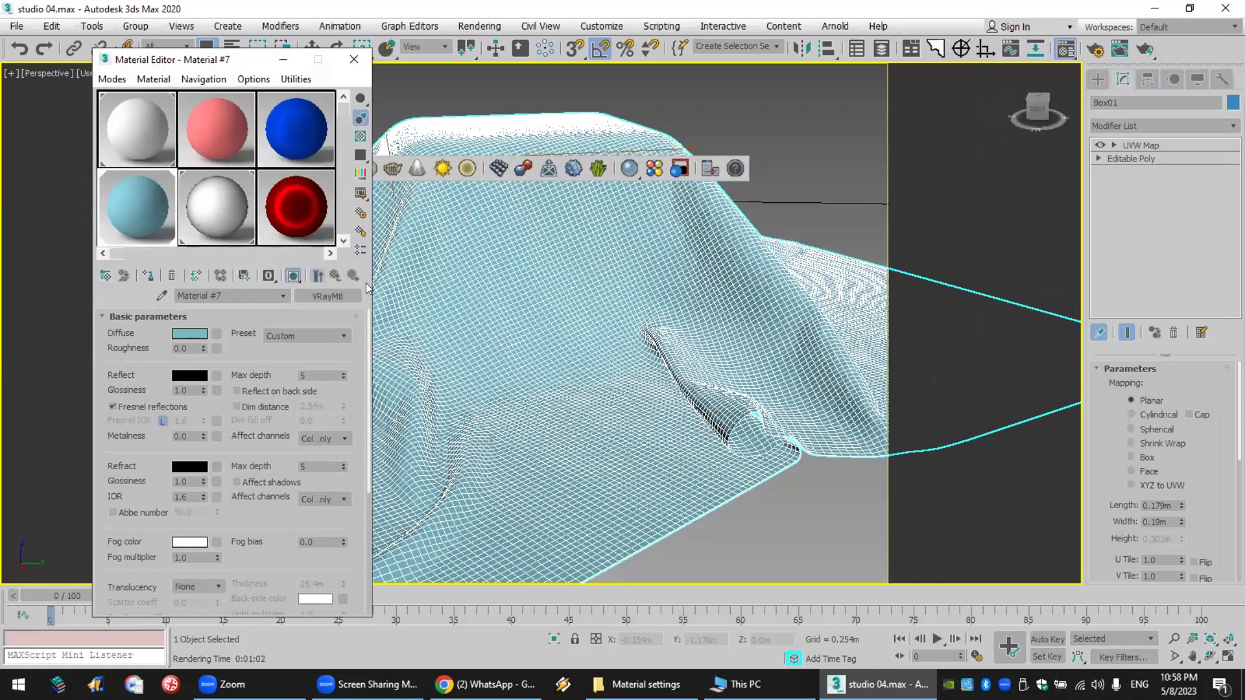
- Add a Falloff map to the Diffuse of Material #7 and swap its front and side colors
click(216, 334)
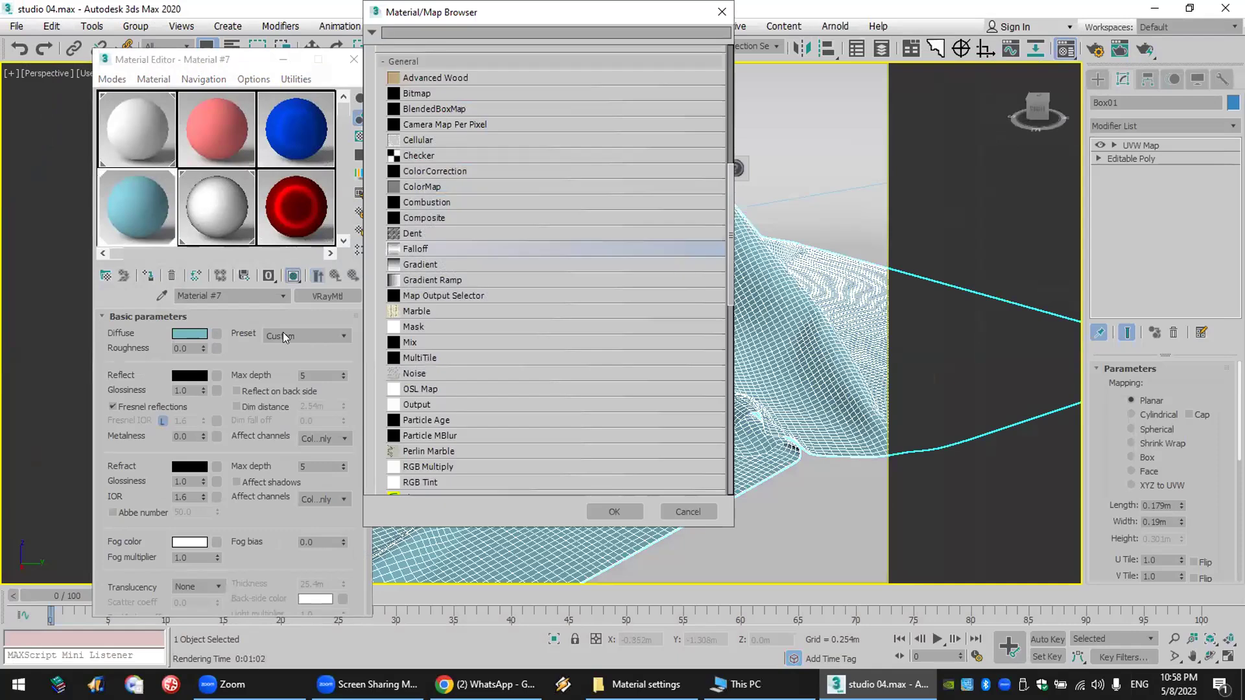
double_click(438, 248)
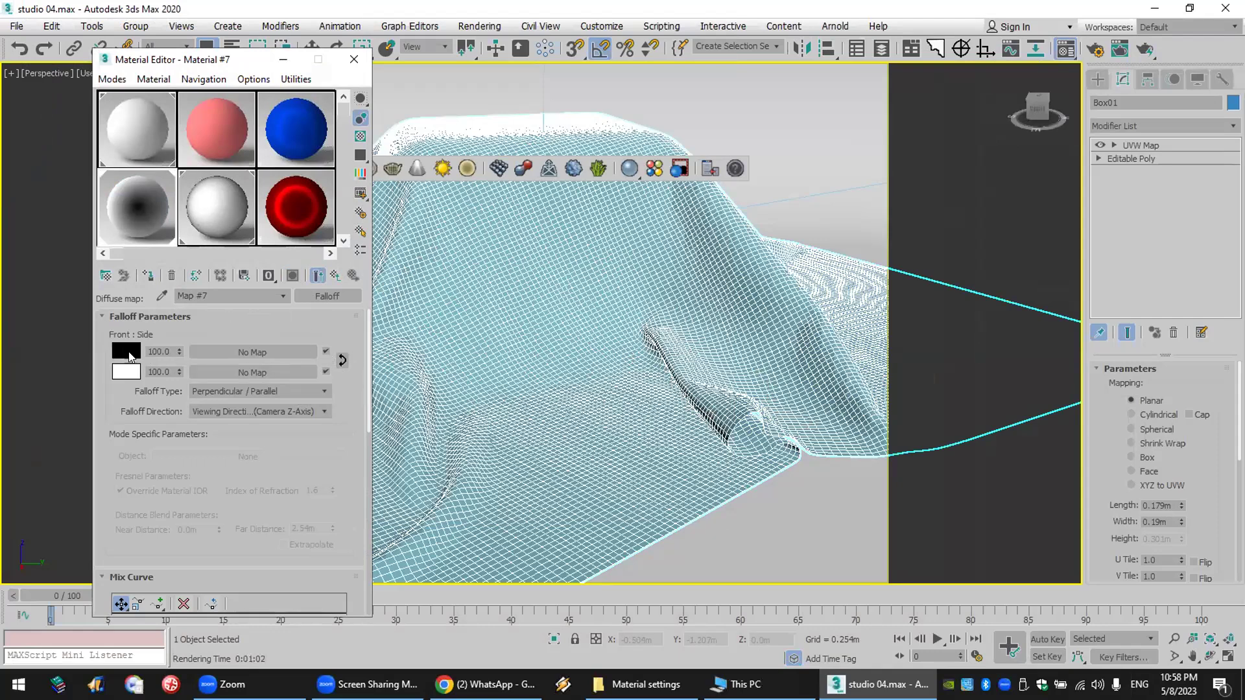
click(342, 360)
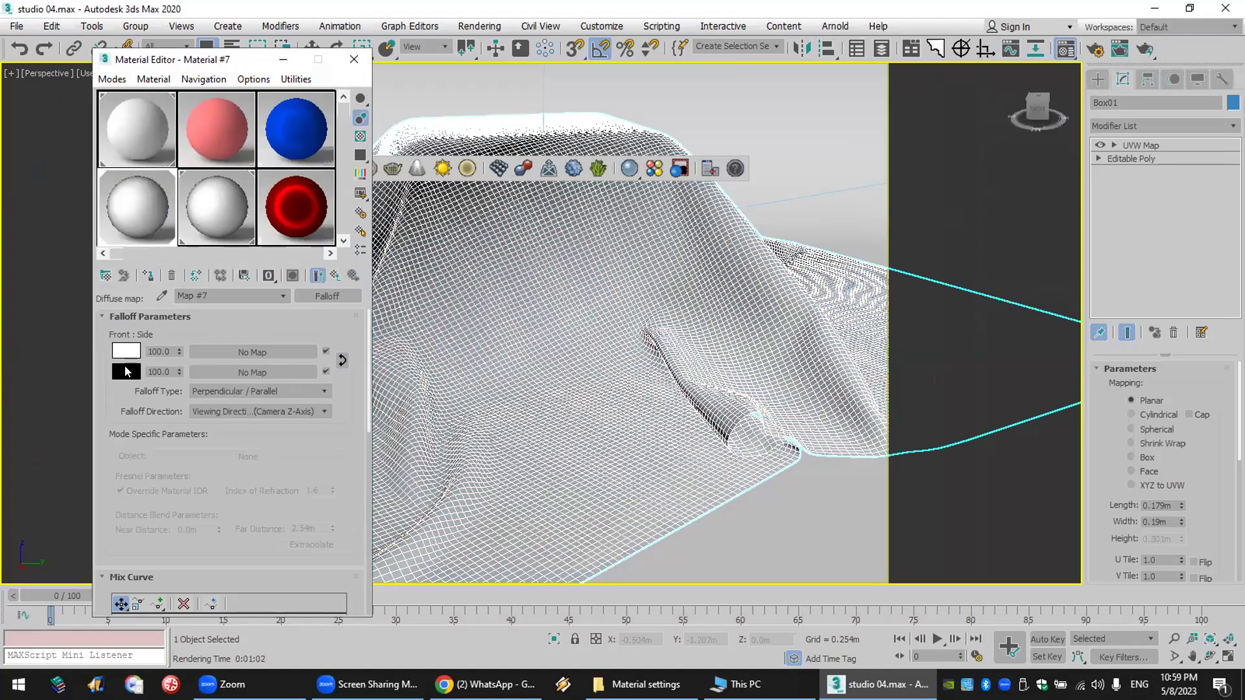
- Set the Falloff side color to a golden tan, RGB 151, 85, 14
click(126, 373)
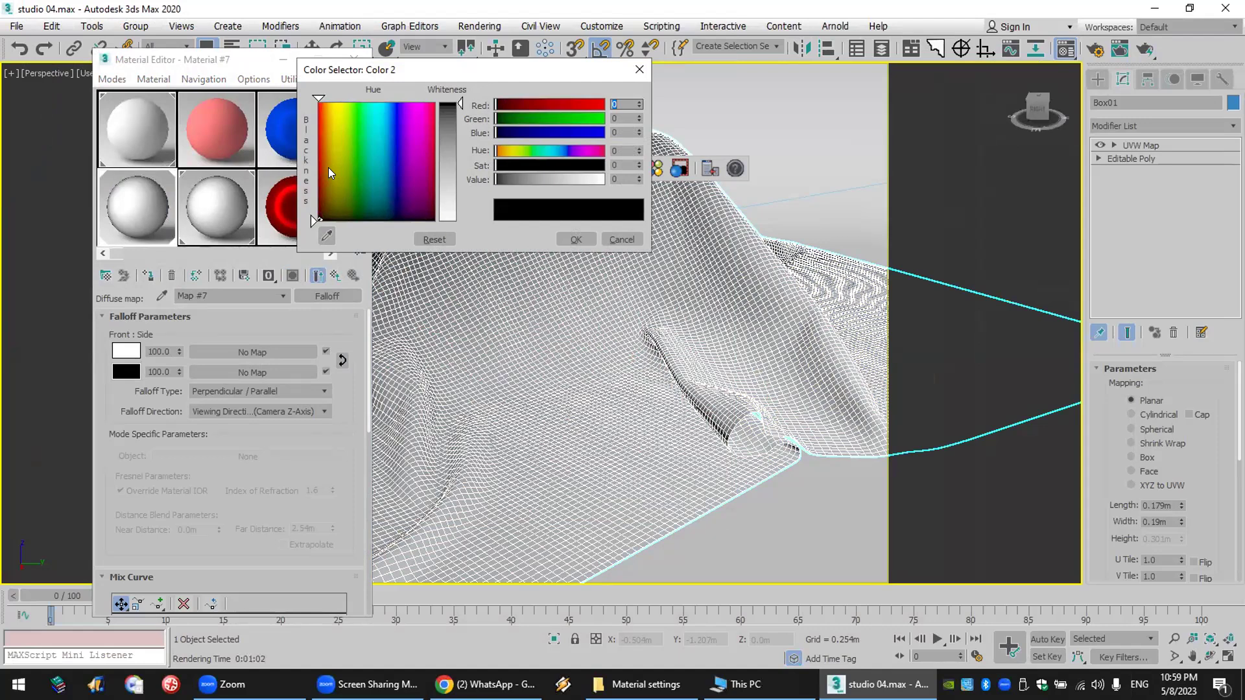
drag(342, 179, 332, 205)
drag(330, 205, 329, 163)
click(576, 240)
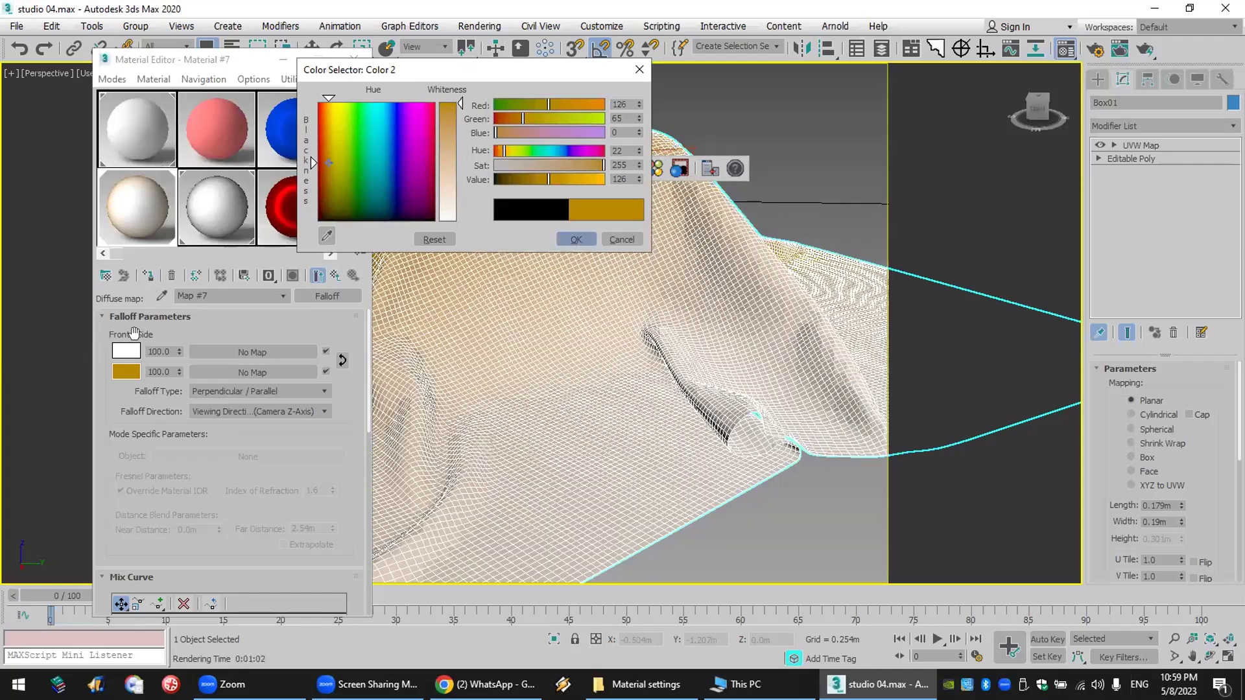
click(126, 372)
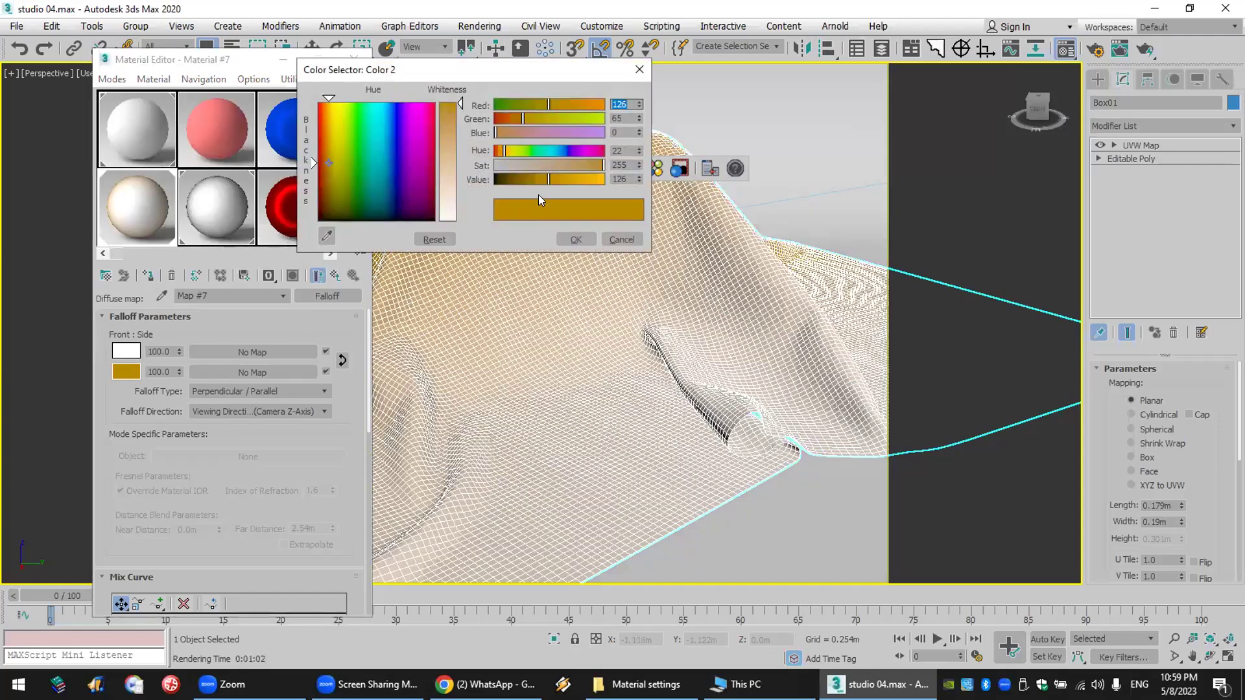
drag(550, 178, 556, 178)
drag(461, 103, 460, 109)
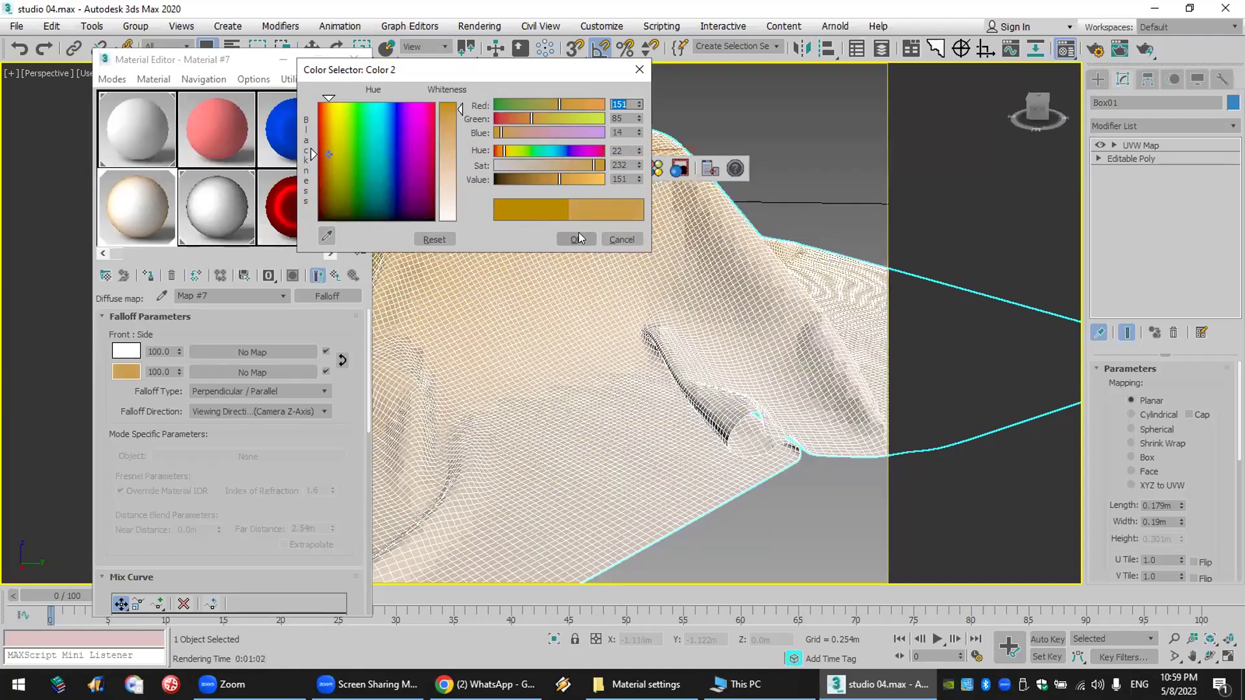
click(578, 236)
- Copy the Falloff side color to the front color and lighten the front to RGB 198, 139, 76
drag(125, 371, 128, 354)
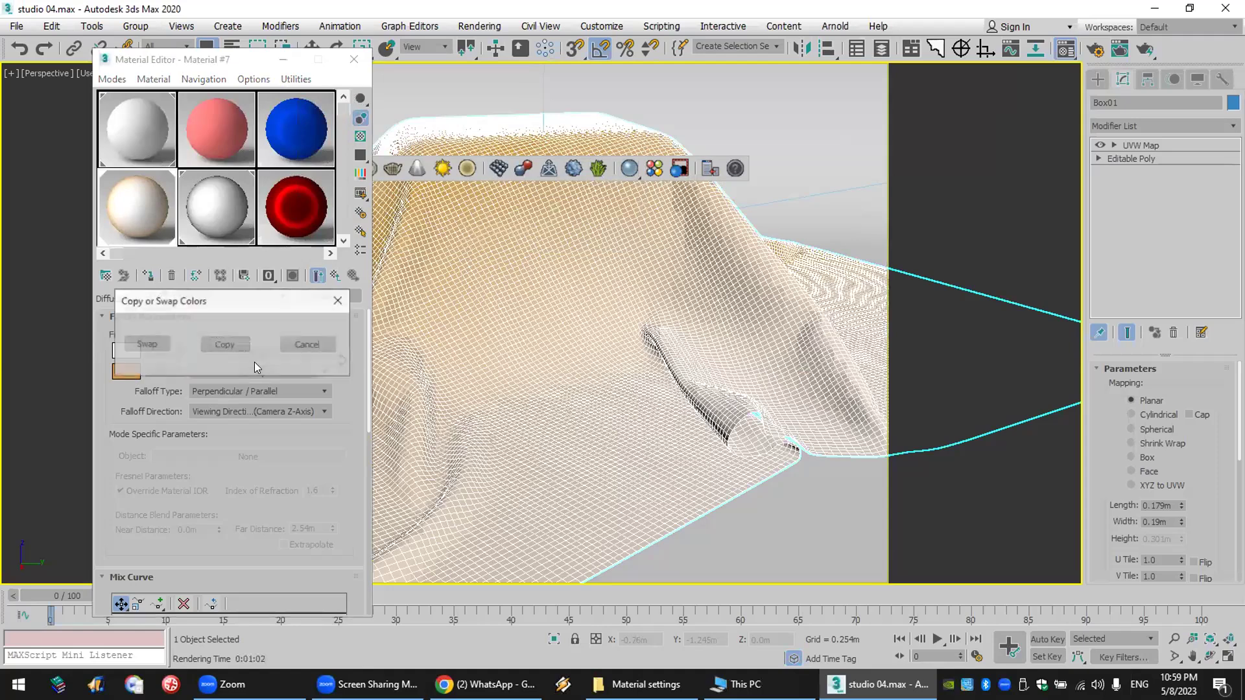
click(228, 340)
click(128, 352)
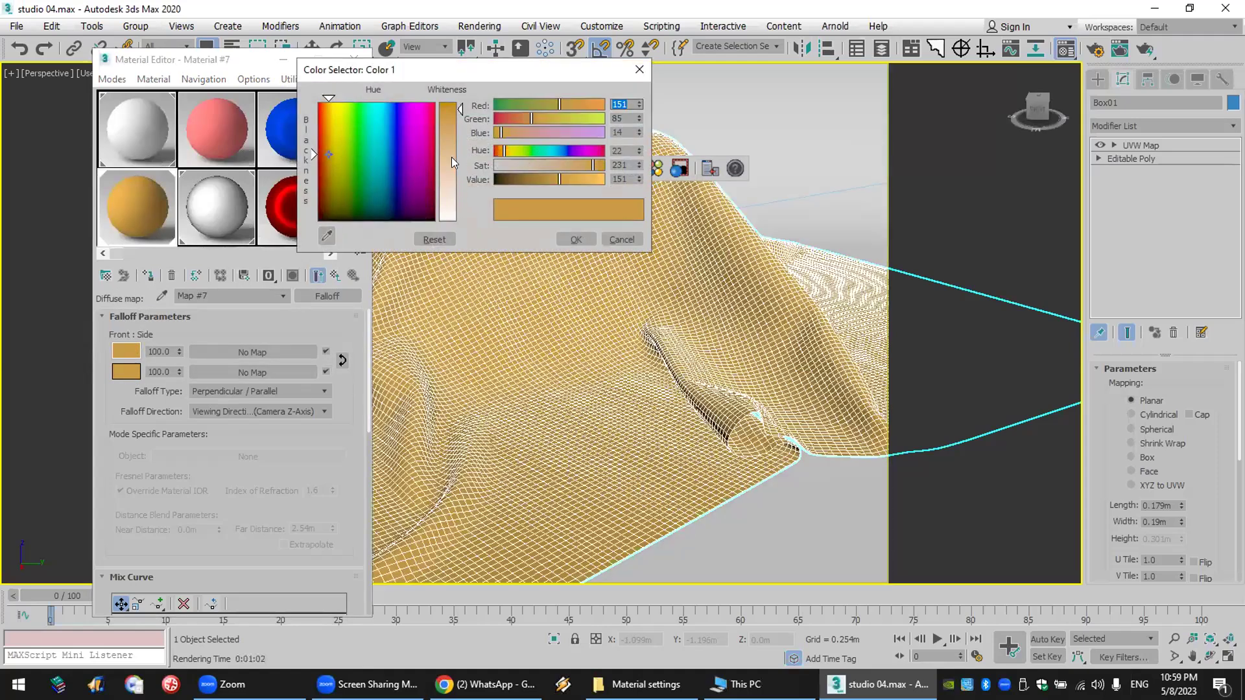
drag(581, 162, 565, 165)
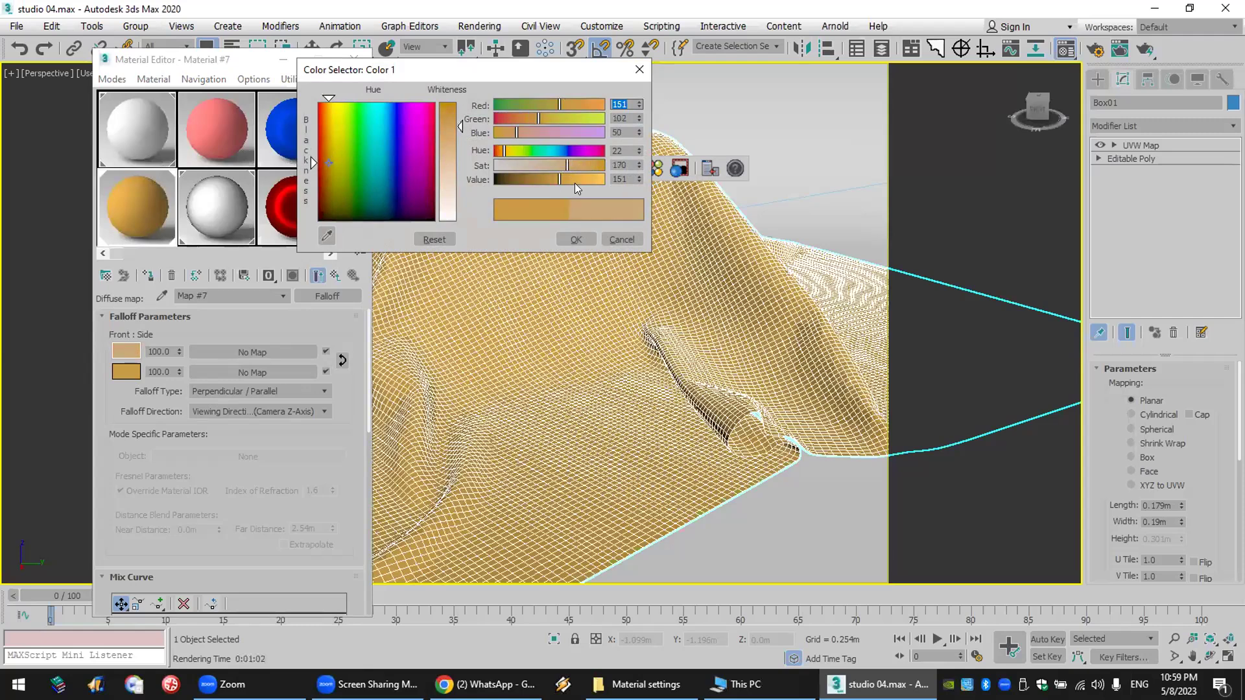
drag(442, 145, 447, 133)
mouse_move(564, 187)
mouse_down()
mouse_move(586, 161)
mouse_move(559, 174)
mouse_up()
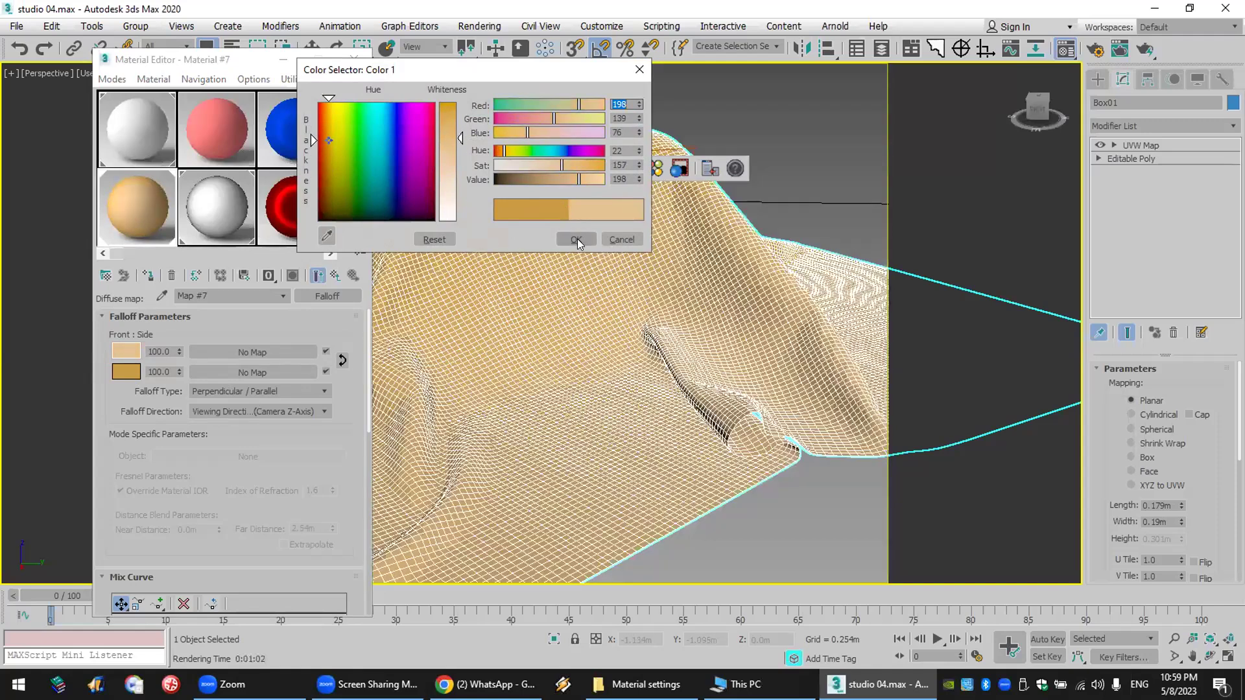
click(577, 240)
- Render the golden tan cloth and watch its progress in the V-Ray Frame Buffer
click(1145, 50)
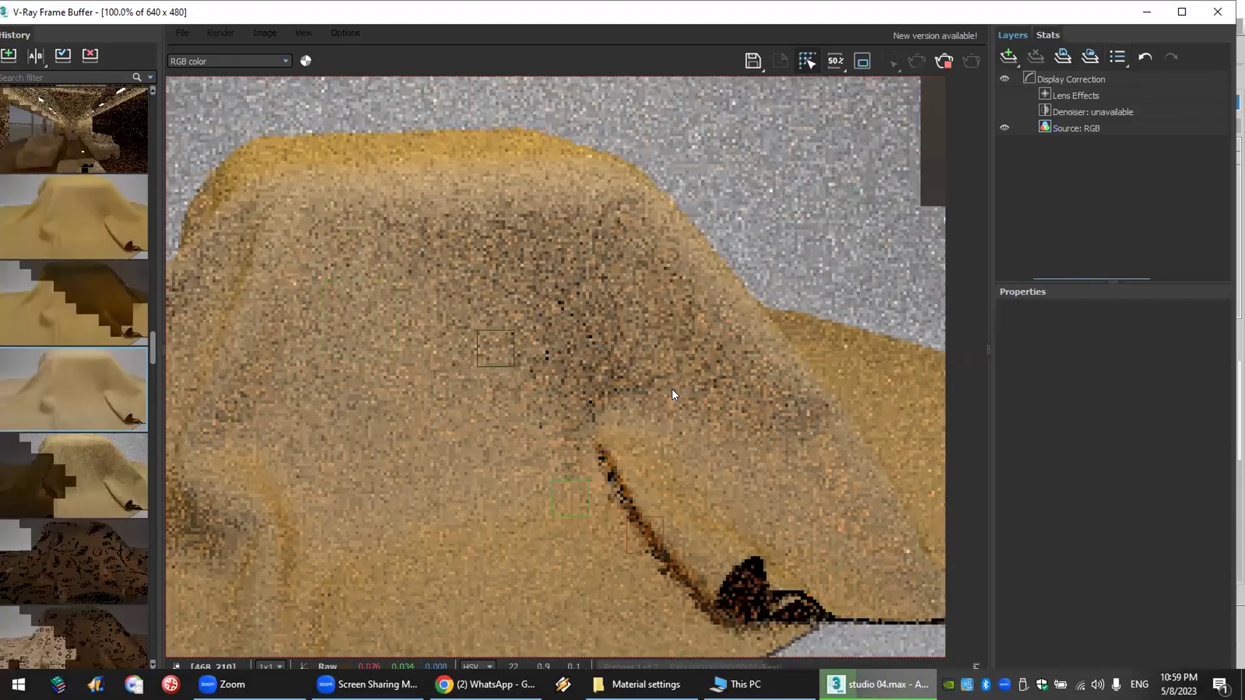
scroll(672, 389, down, 3)
scroll(561, 349, up, 2)
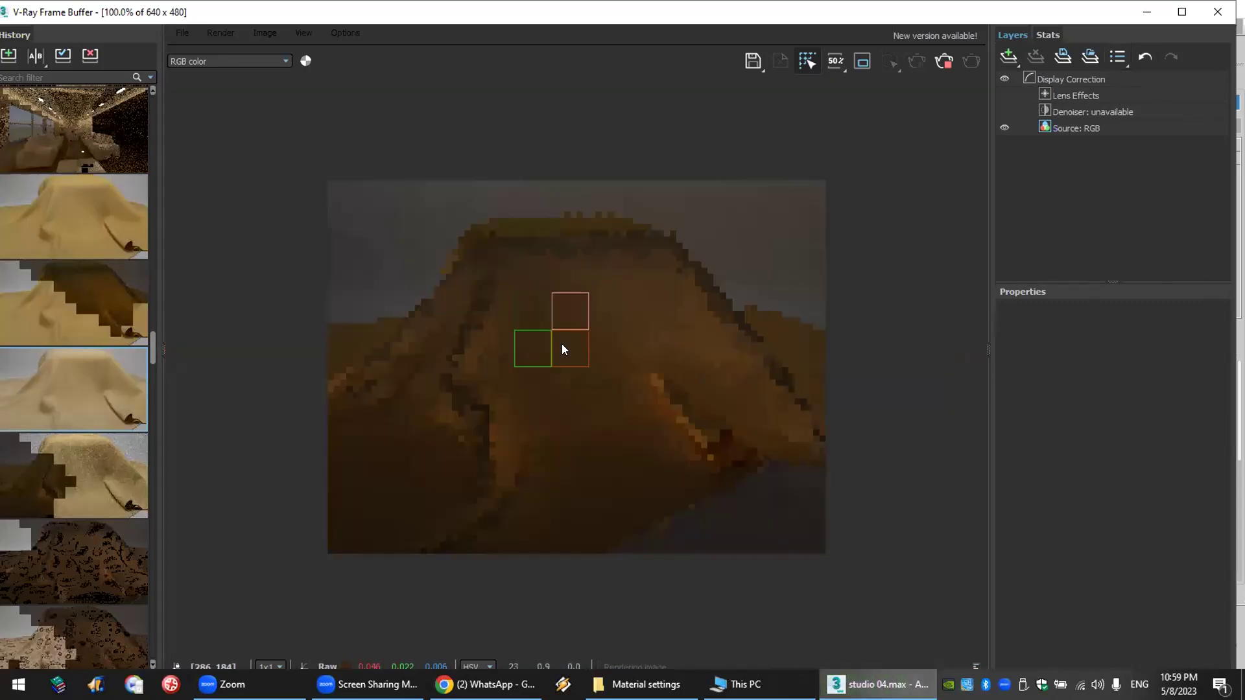
scroll(562, 348, up, 2)
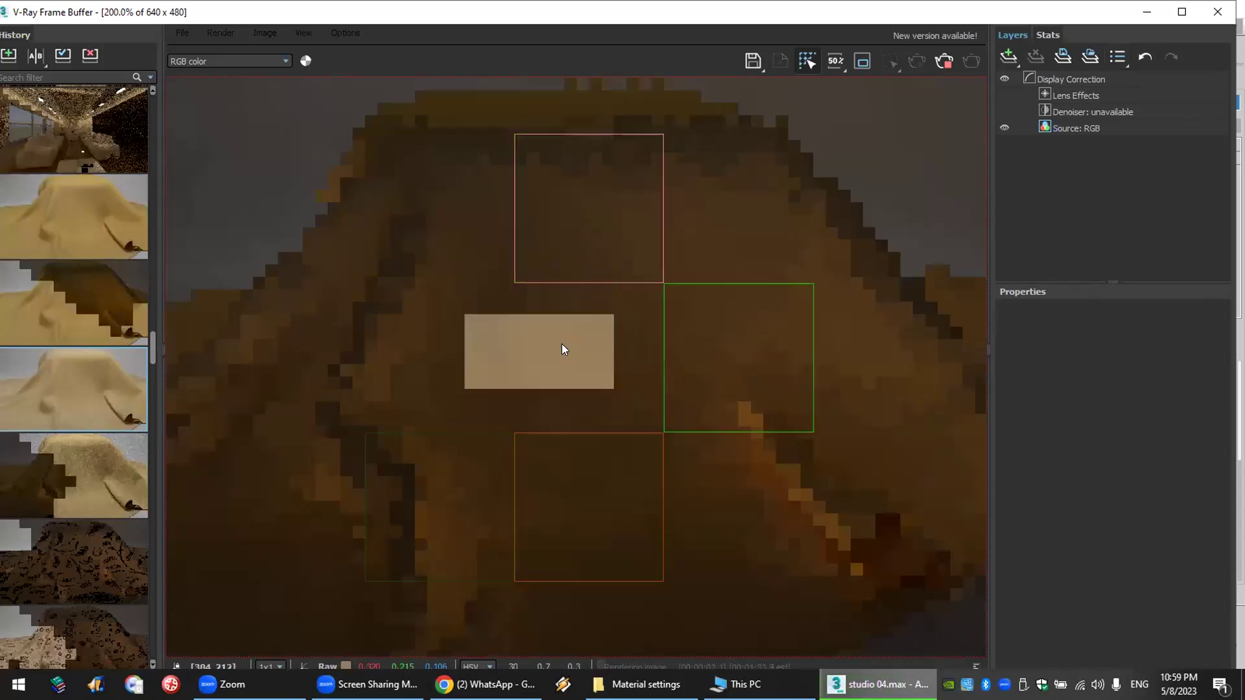
- Examine the golden tan cloth as it renders in the V-Ray Frame Buffer, and cancel the rendering before it completes
scroll(561, 353, down, 1)
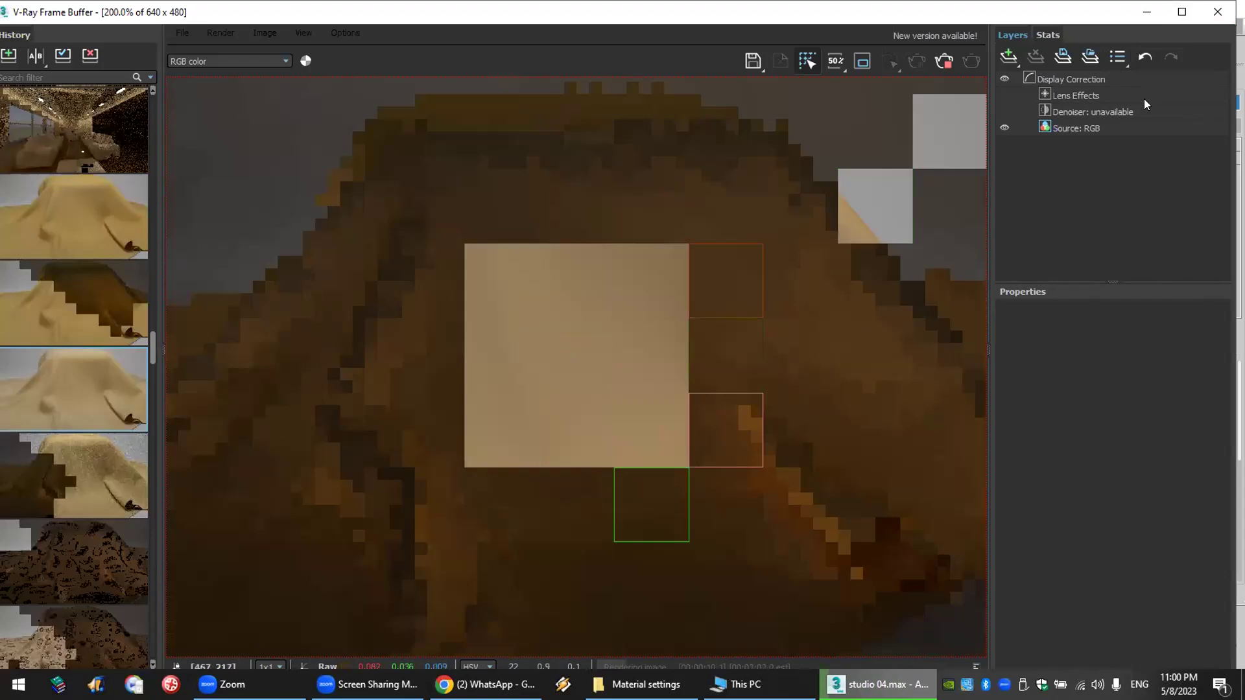
scroll(800, 350, down, 1)
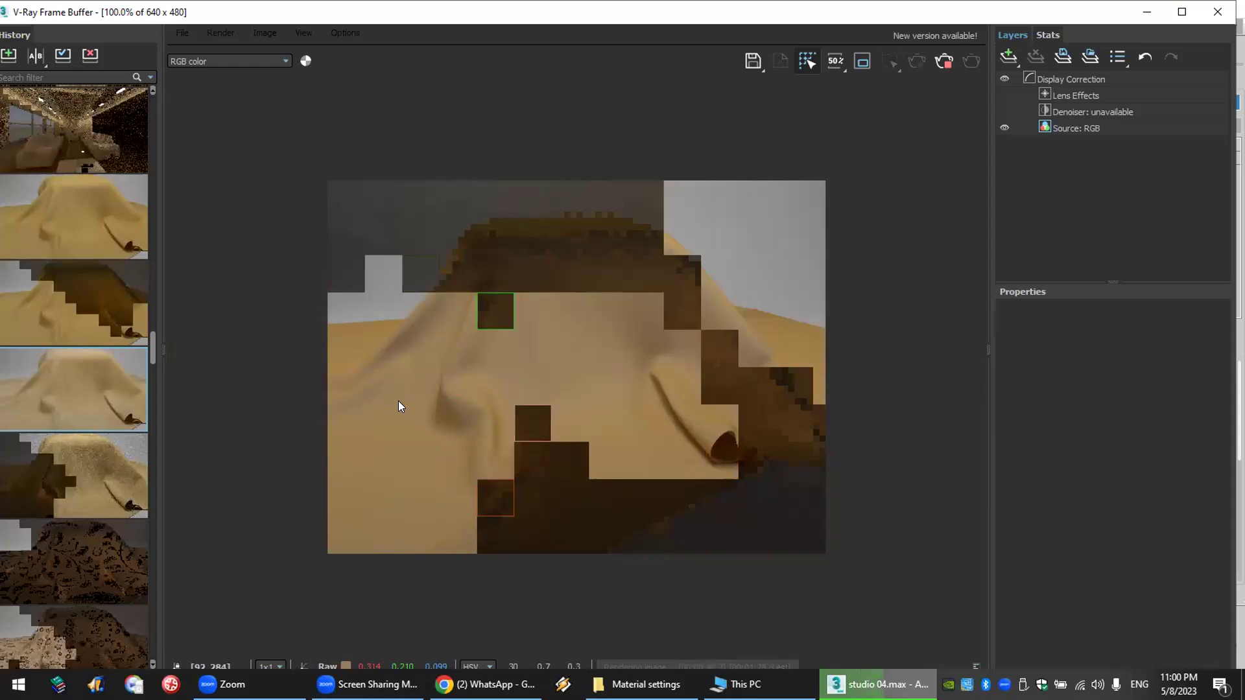
click(1209, 13)
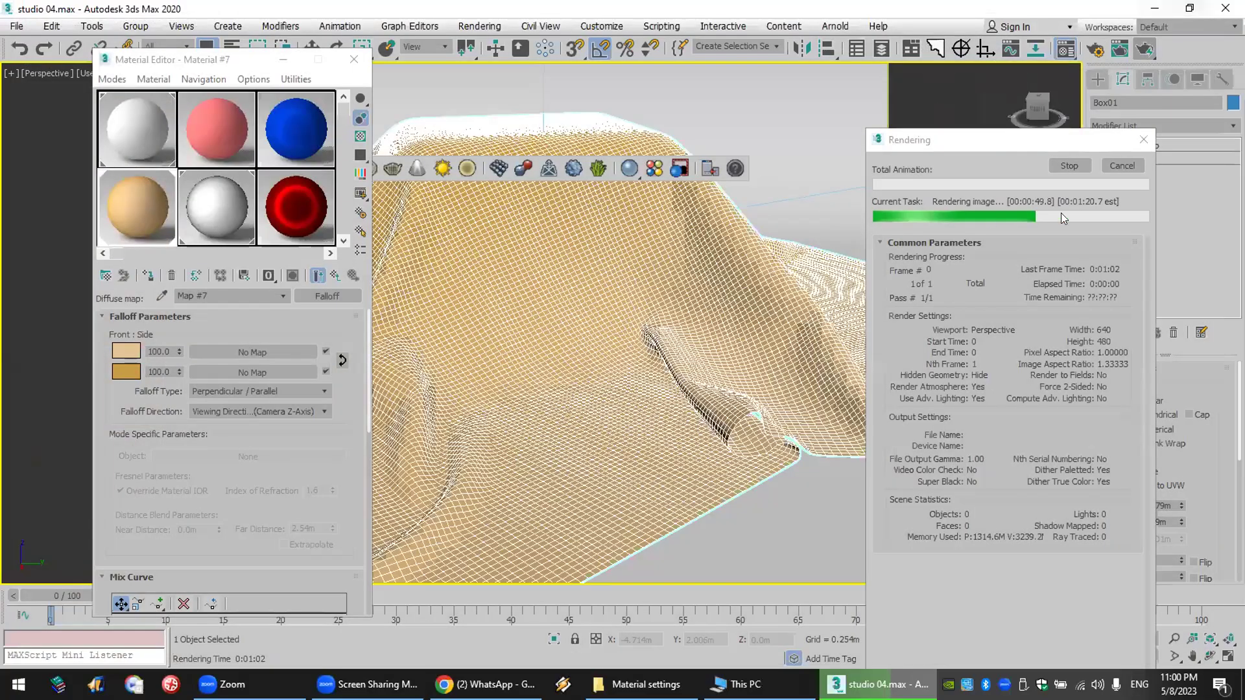
click(1122, 166)
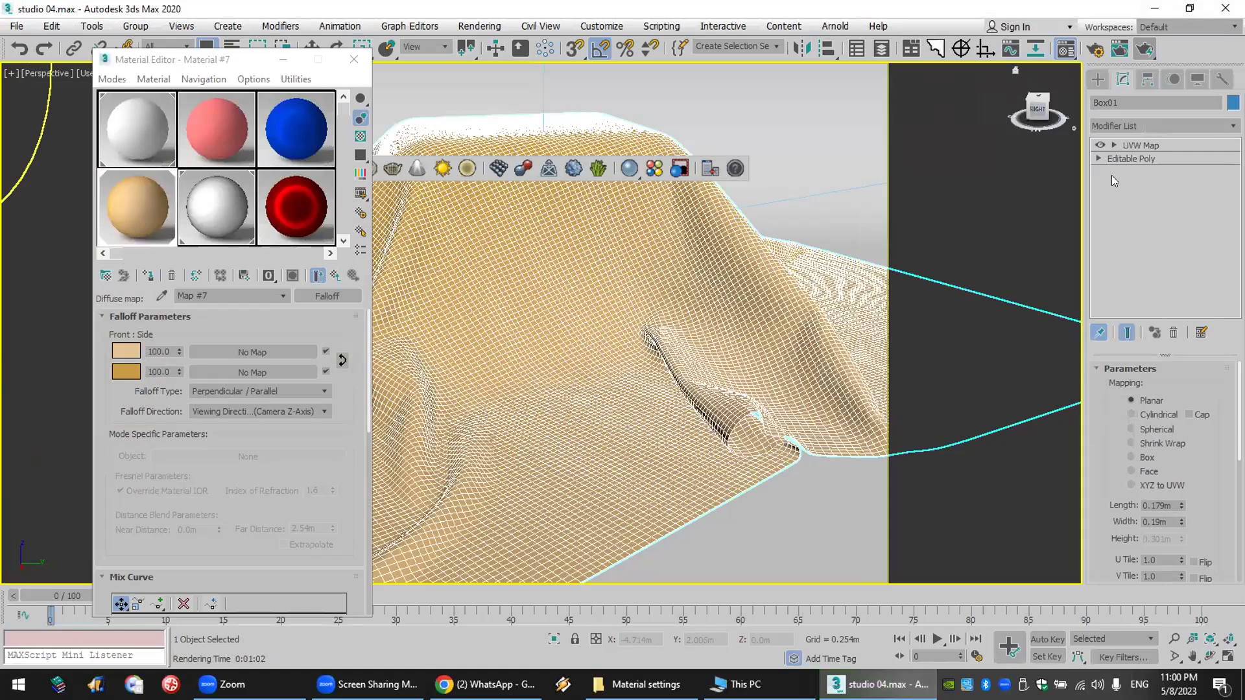
- Convert Material #7 from VRayMtl to VRayBlendMtl, keeping the old material as the base sub-material
drag(208, 59, 279, 31)
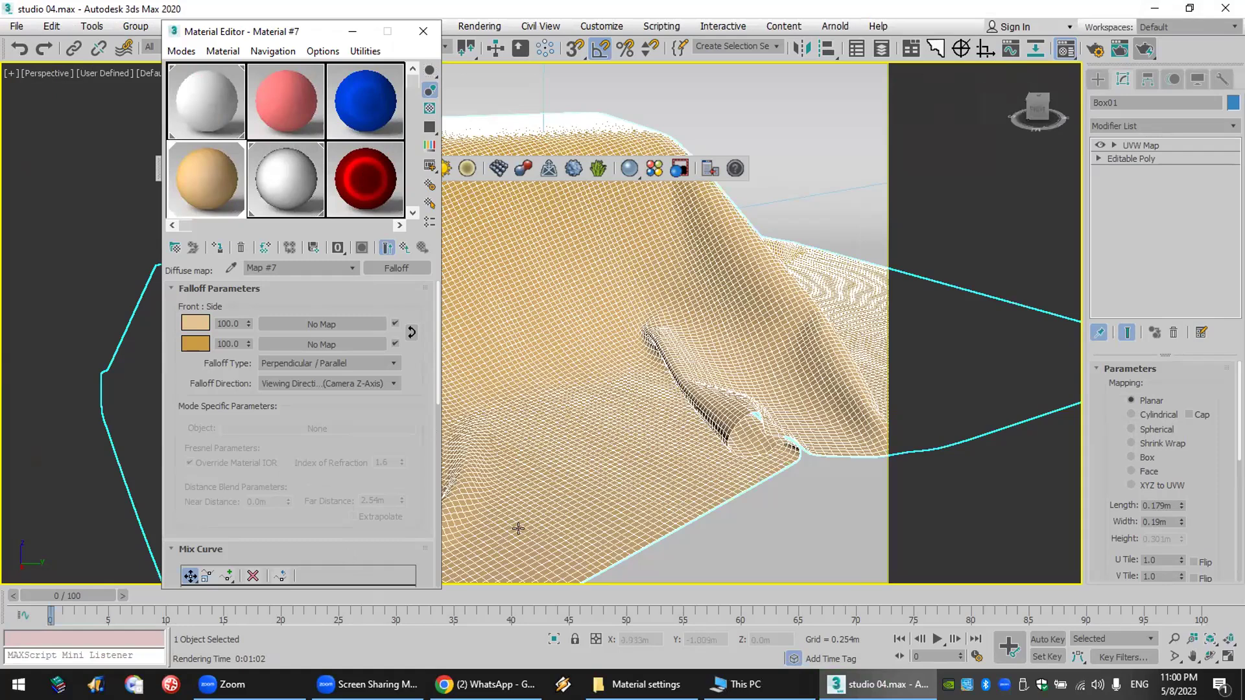
click(404, 248)
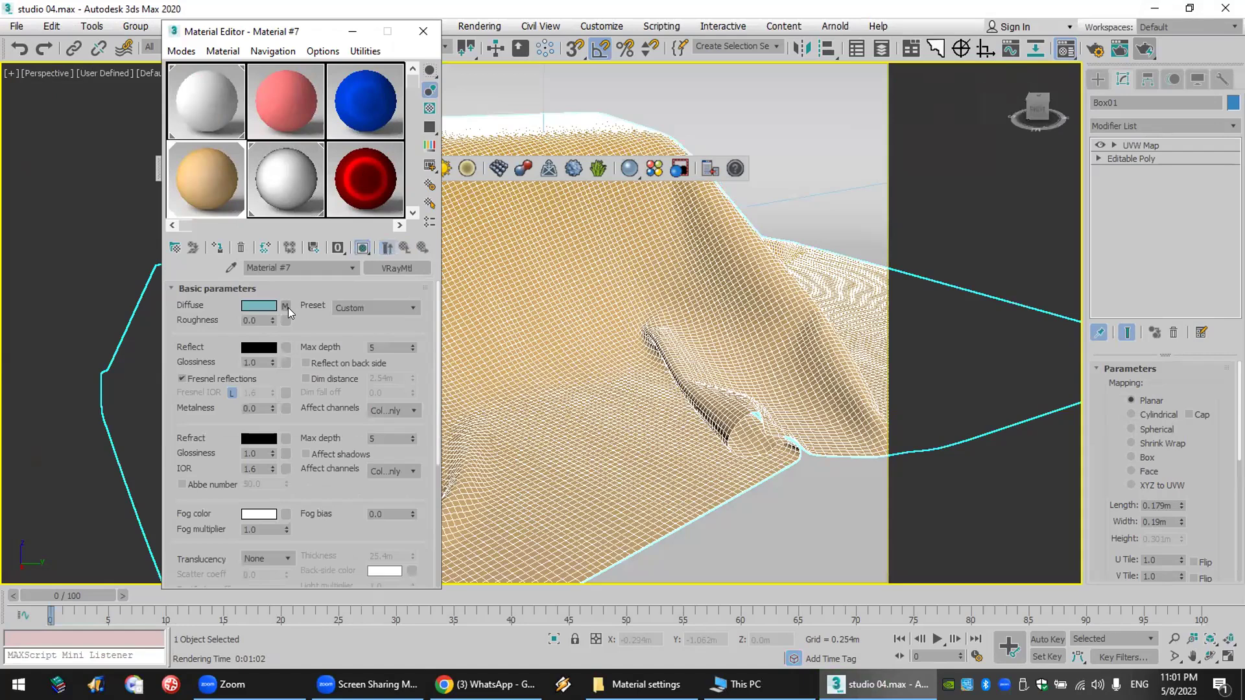
click(411, 267)
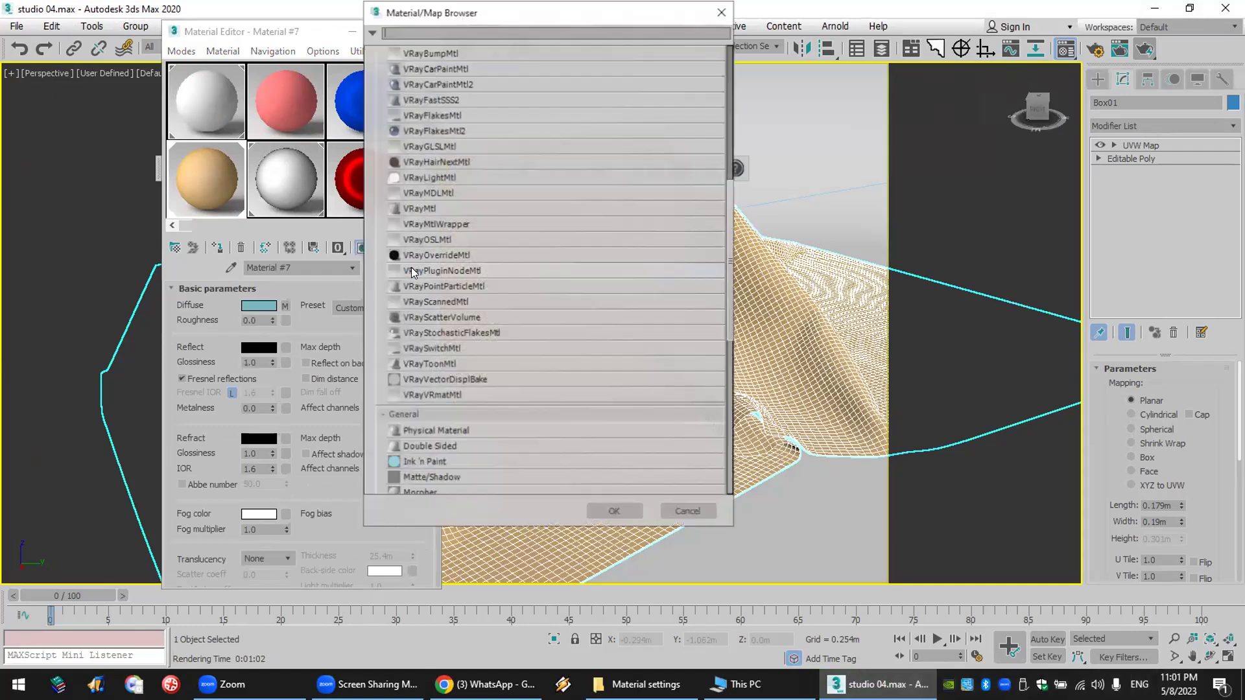
scroll(491, 379, up, 3)
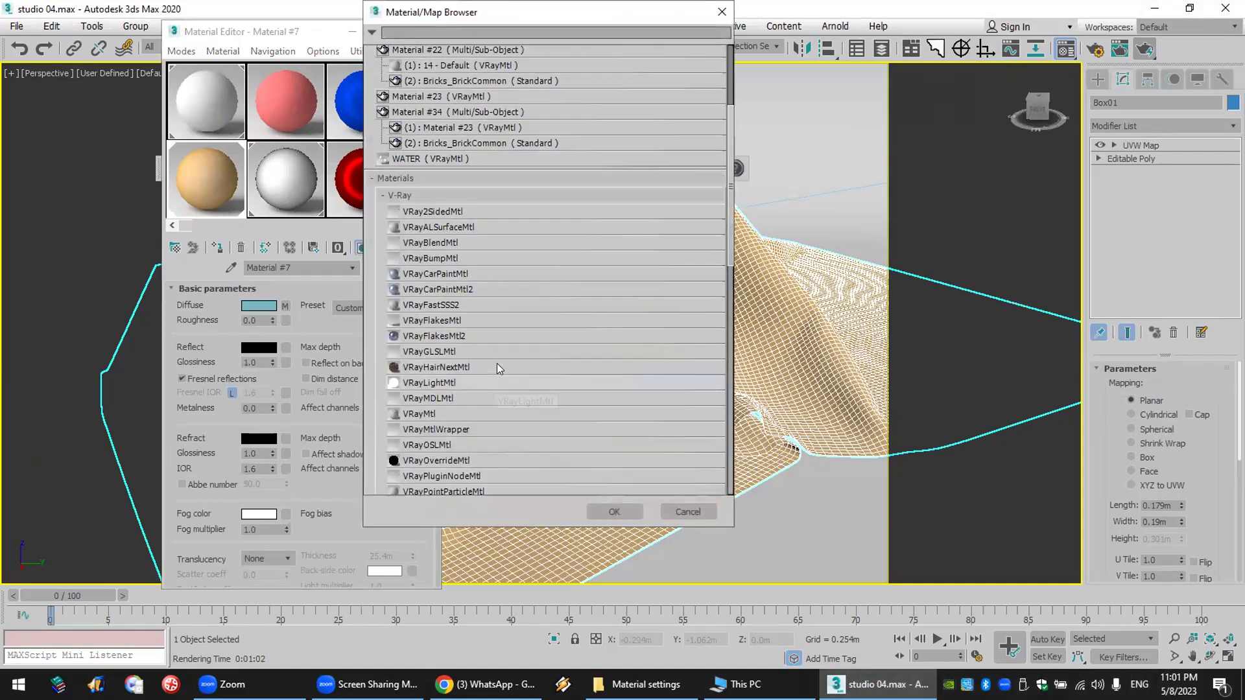
double_click(461, 243)
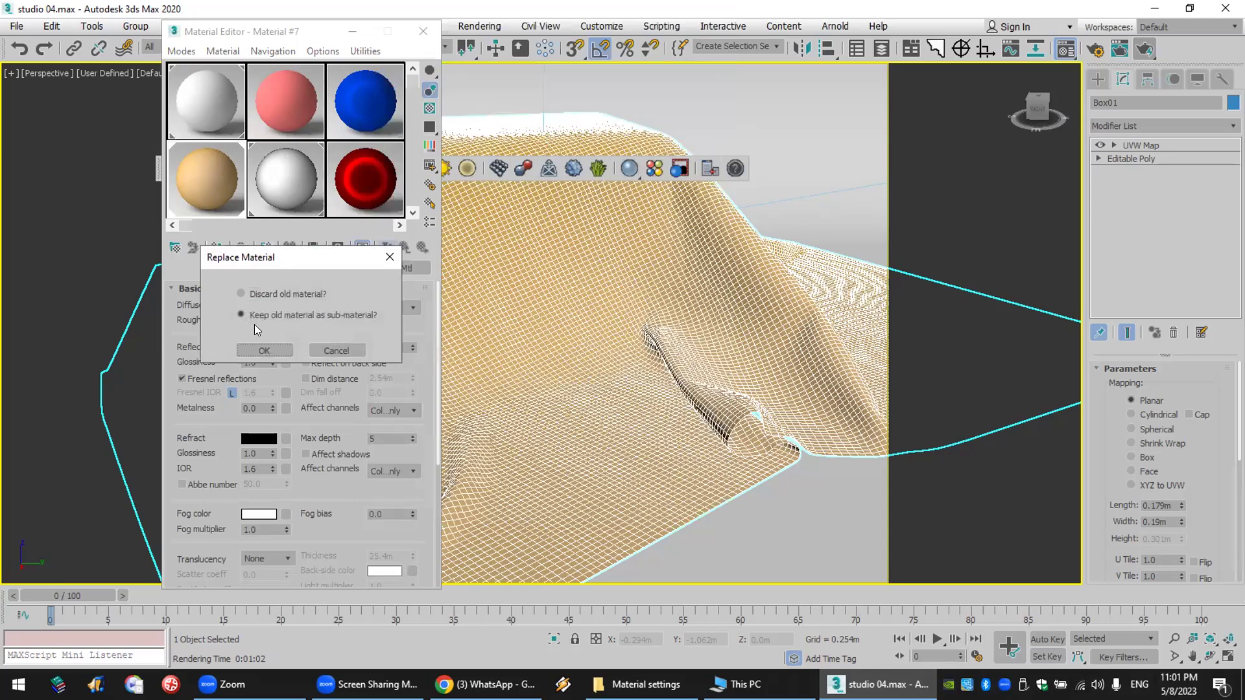
click(264, 350)
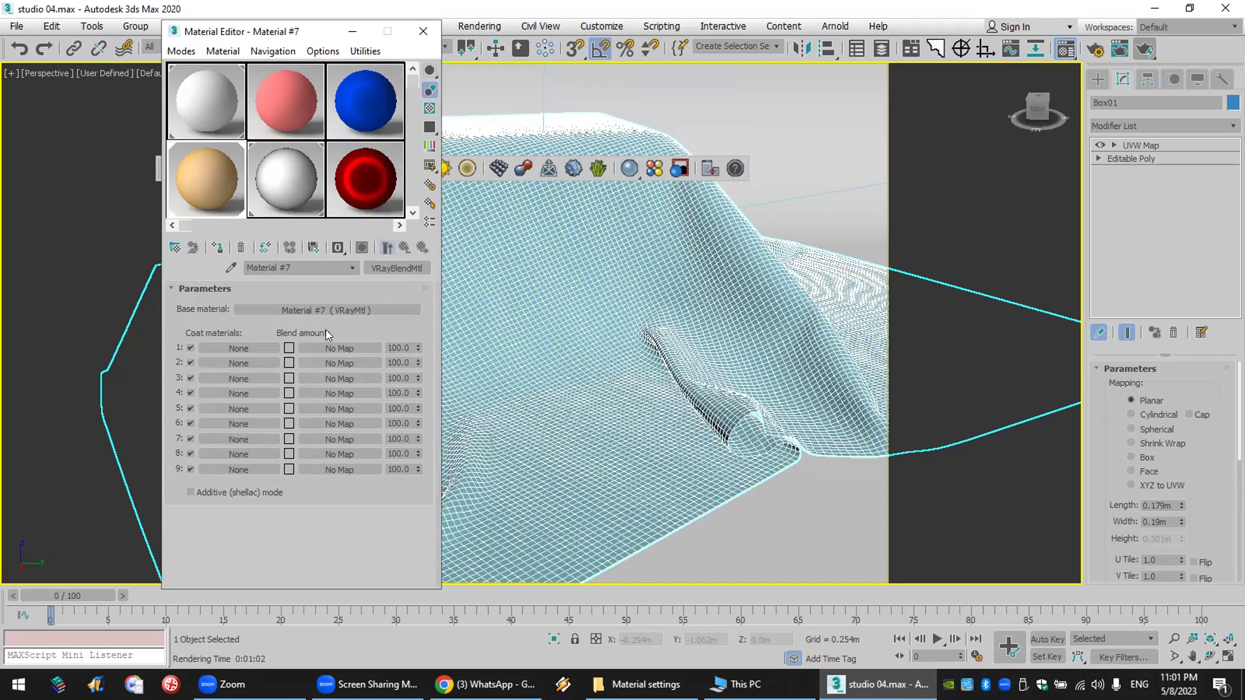
- Load the black-and-white seamless floral pattern bitmap from the Desktop's Lecture 4 Textures > Fabric textures folder as the first blend amount map
click(349, 346)
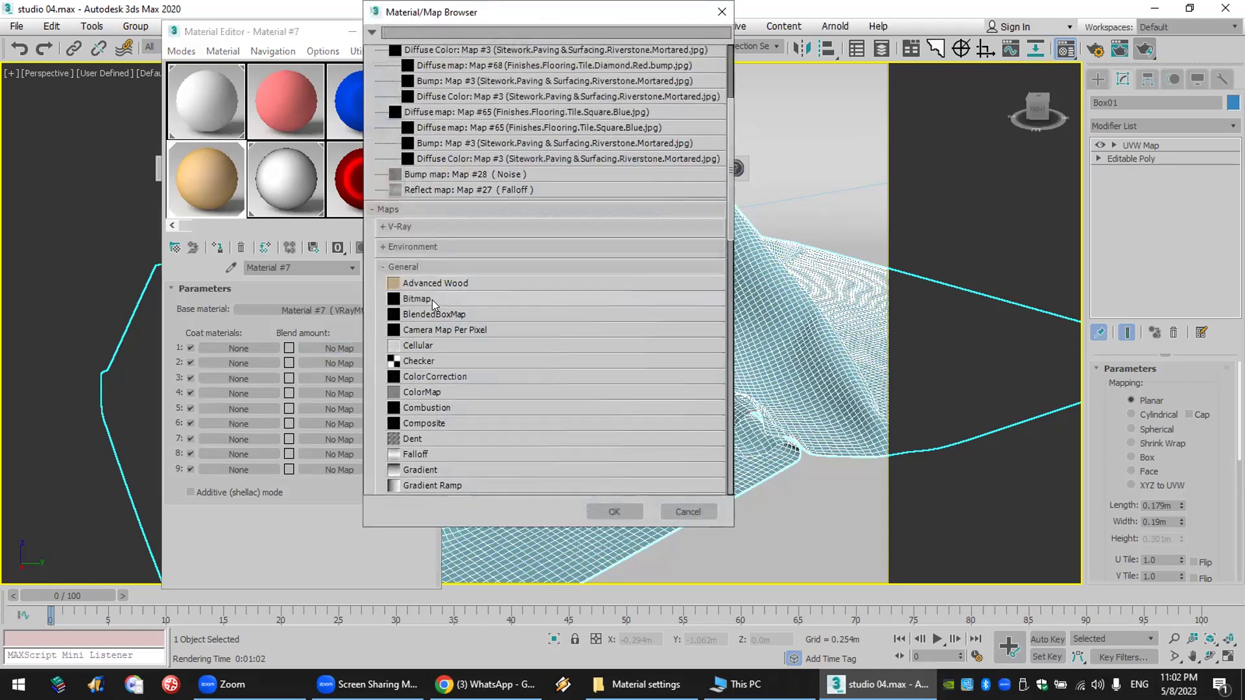
double_click(431, 299)
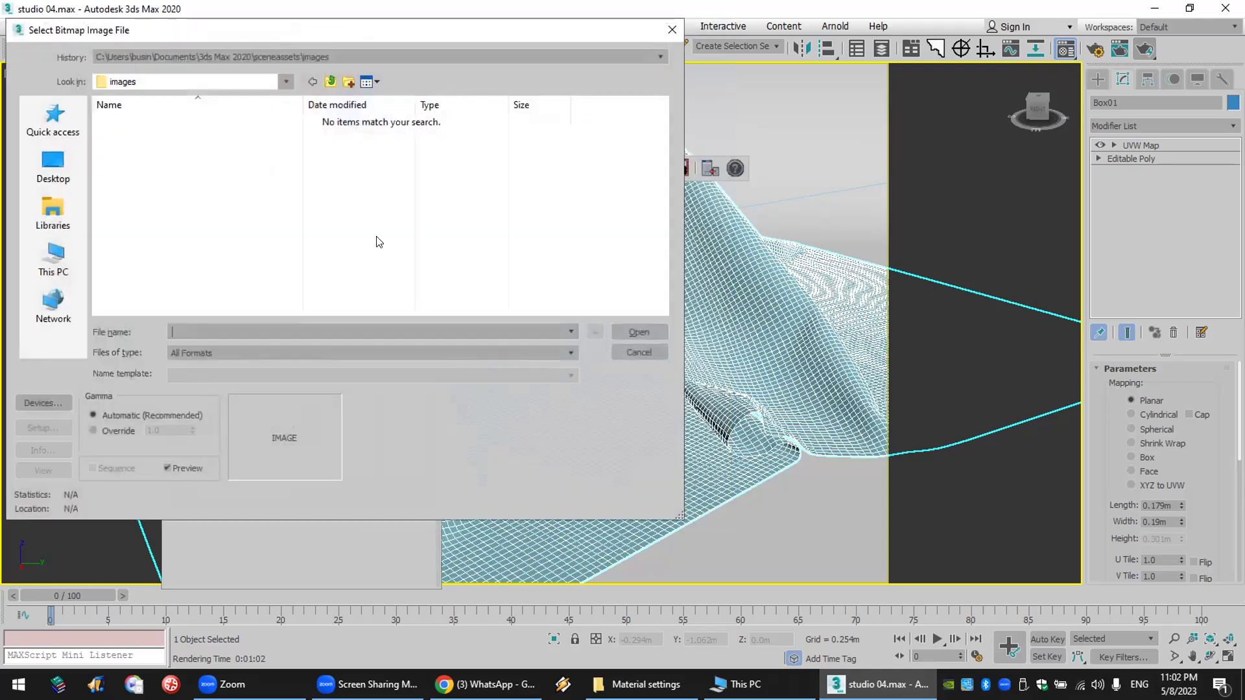
click(78, 170)
scroll(332, 248, down, 10)
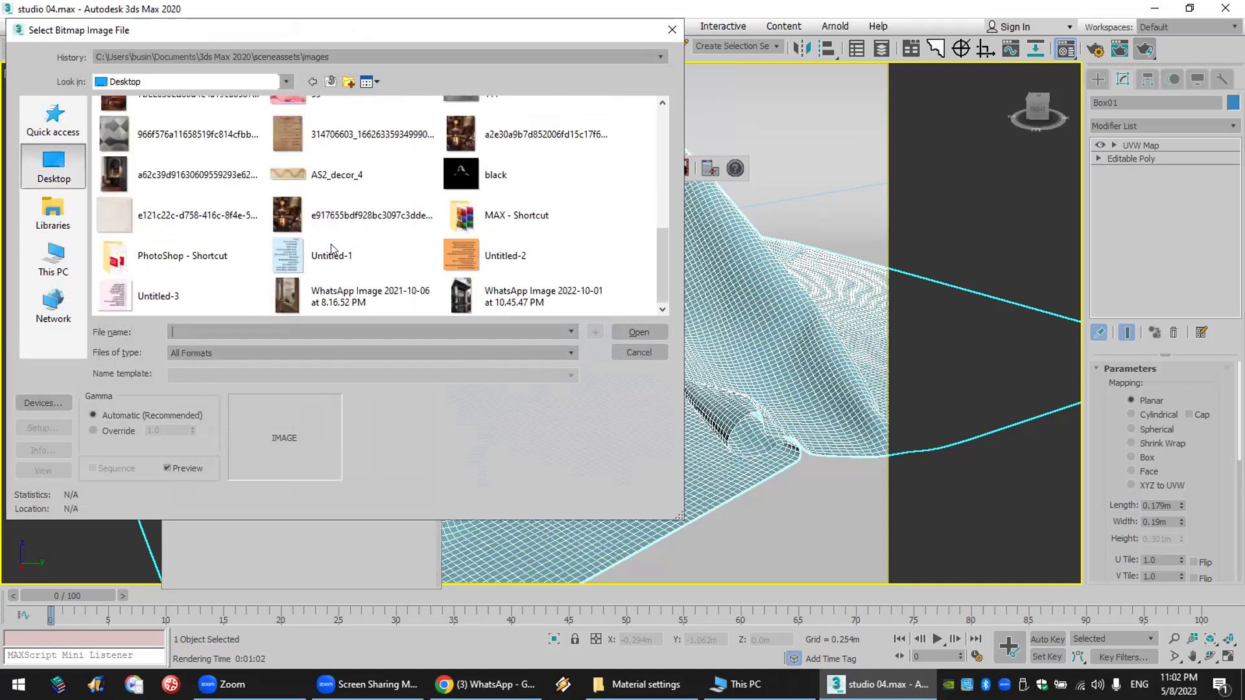
scroll(332, 249, up, 5)
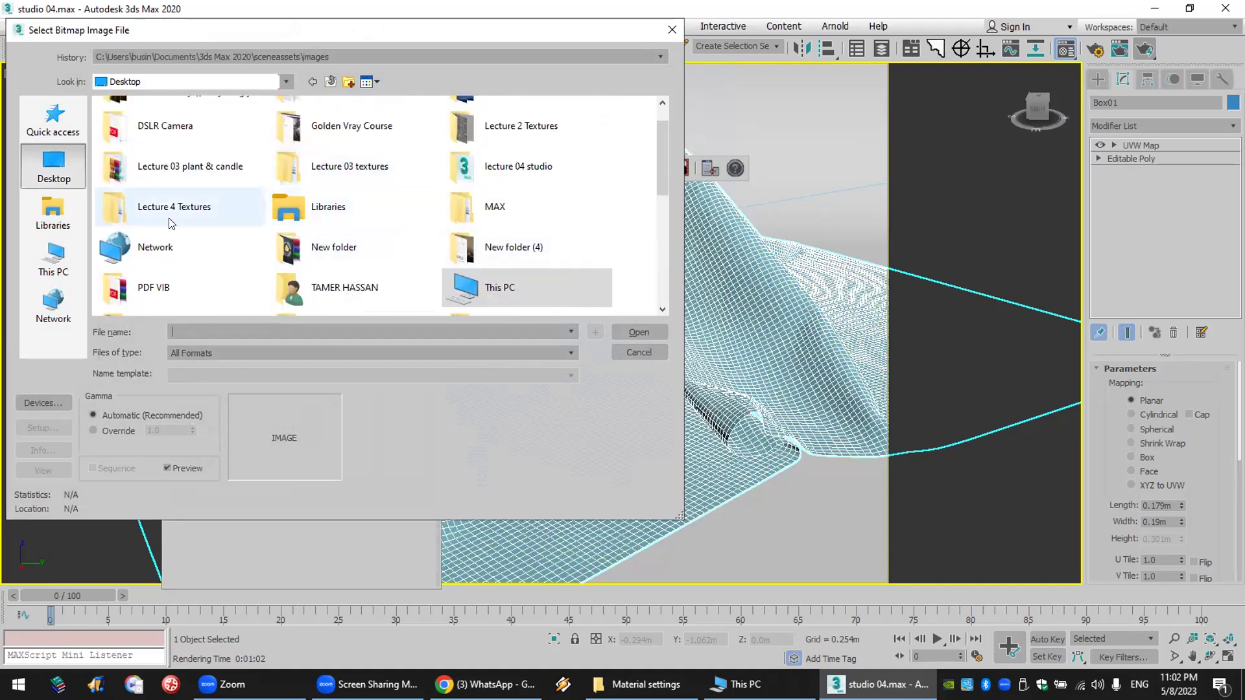
double_click(148, 202)
double_click(131, 123)
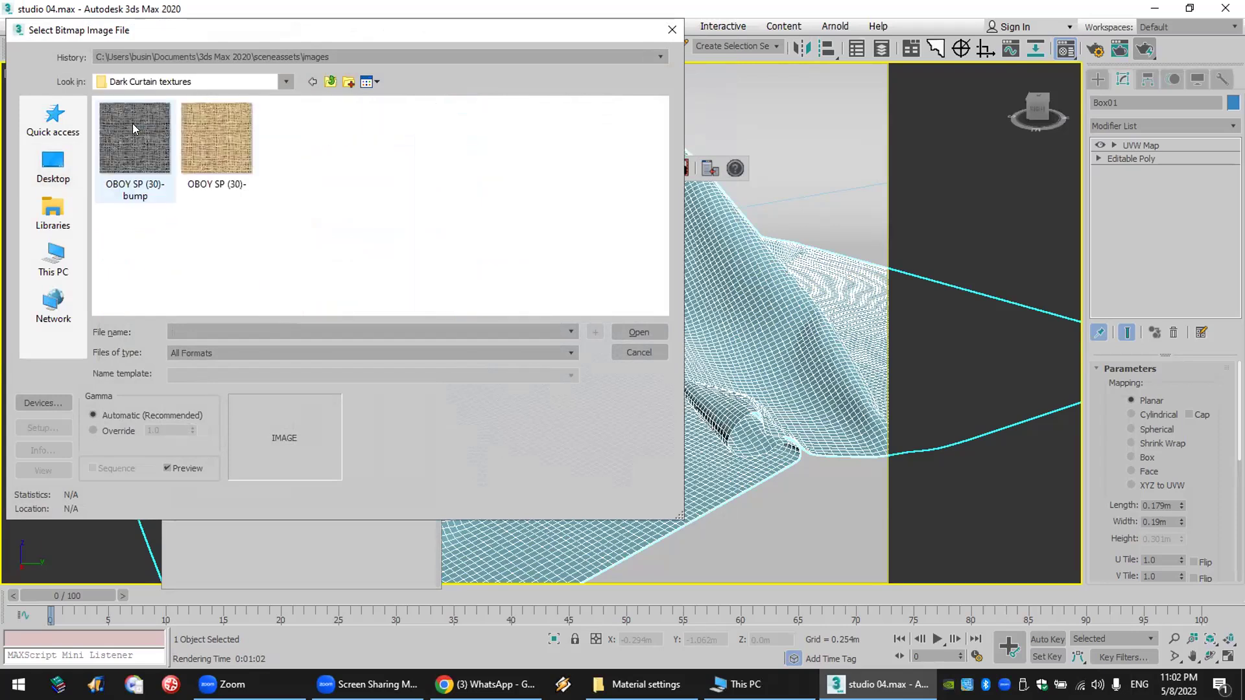
click(330, 81)
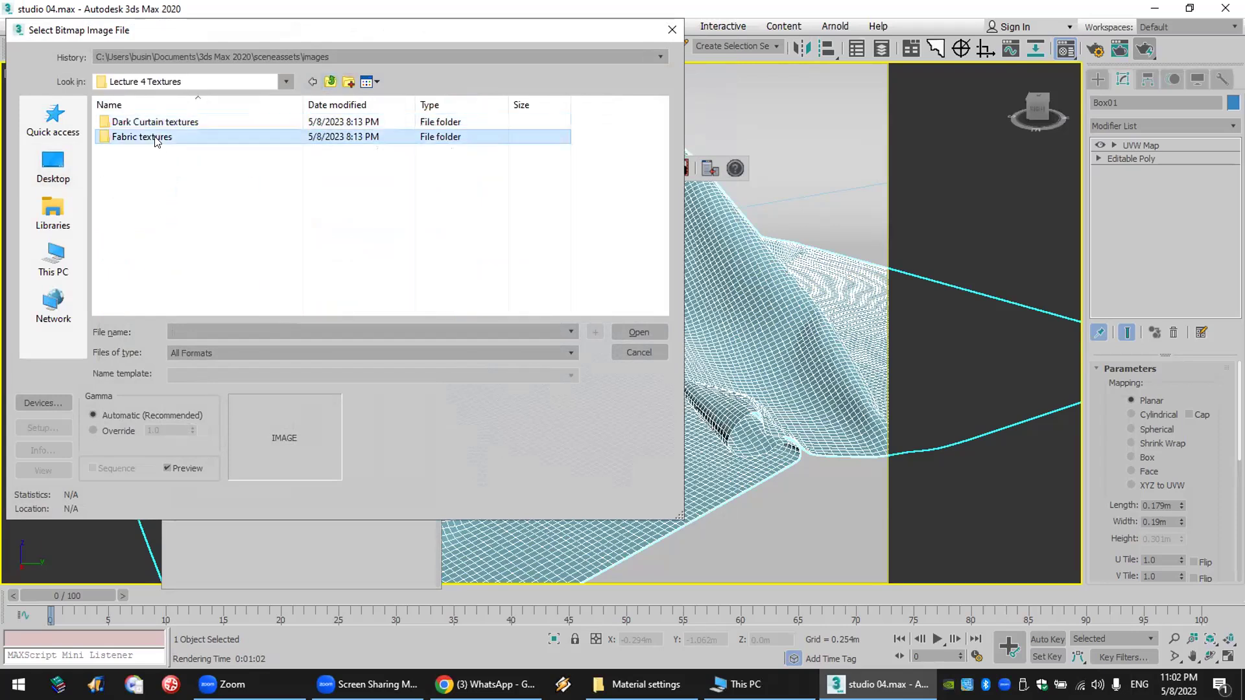
double_click(146, 144)
click(141, 154)
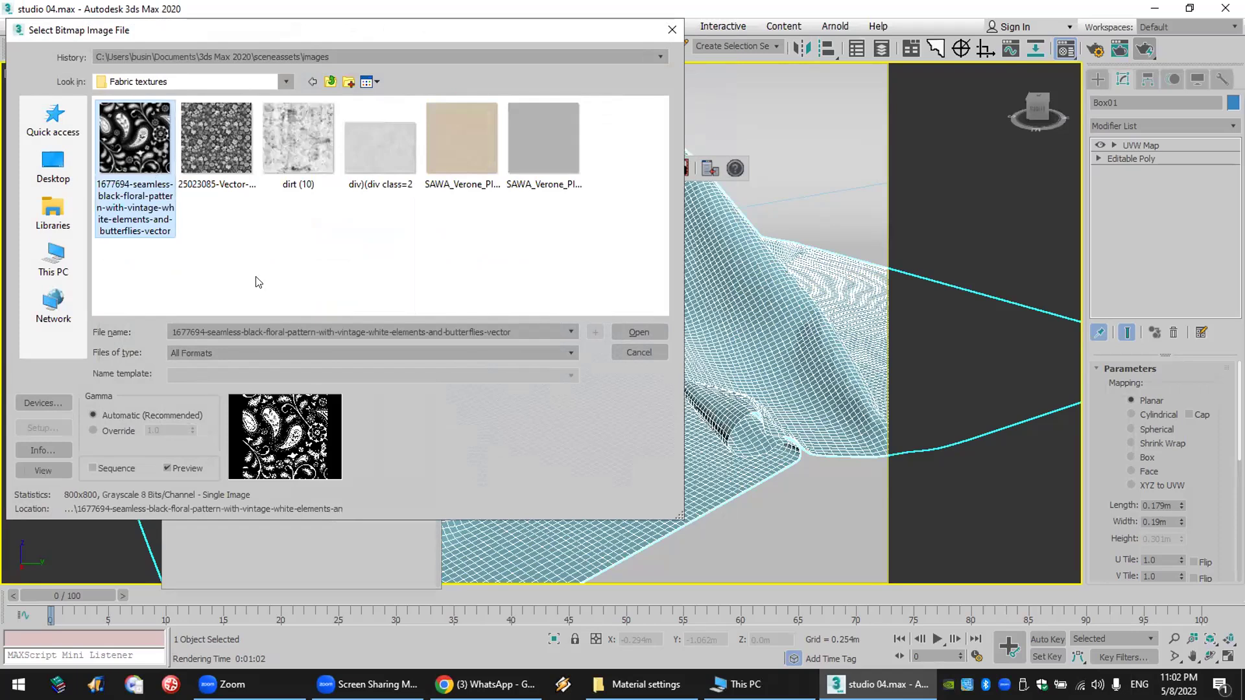
click(638, 333)
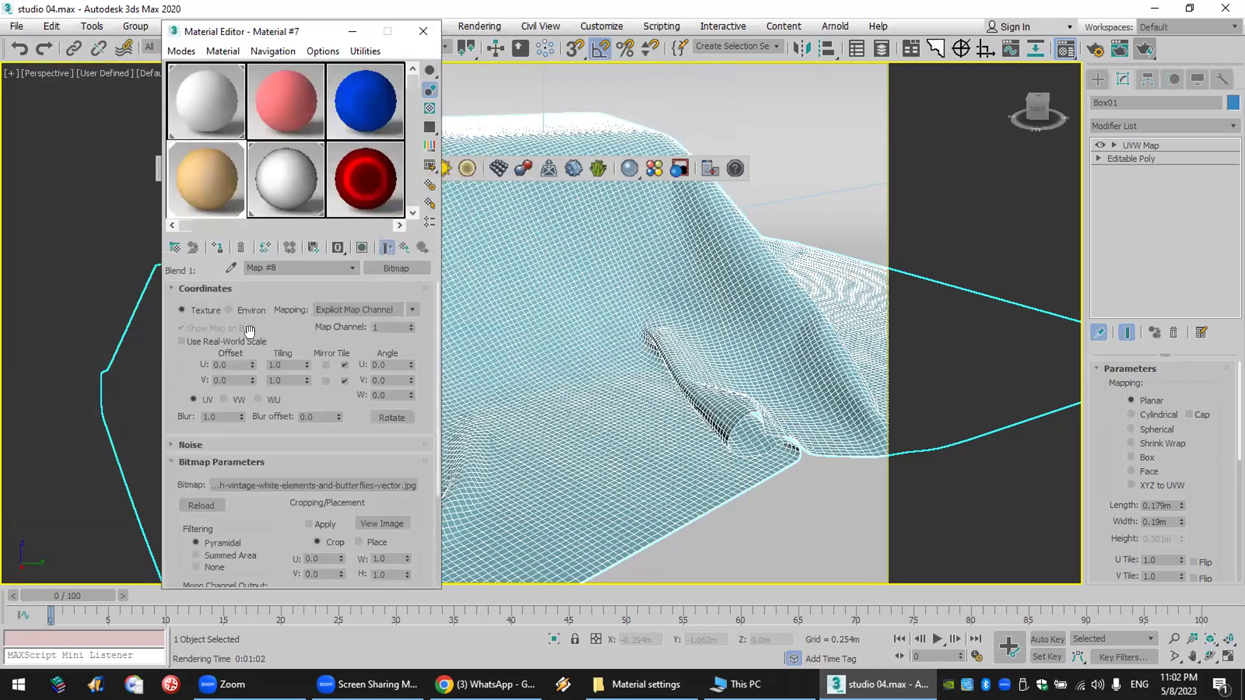
- Set the blend bitmap's tiling to 3 in both U and V and return to the blend material
double_click(275, 365)
text(3)
key(Tab)
text(3)
key(Return)
click(403, 249)
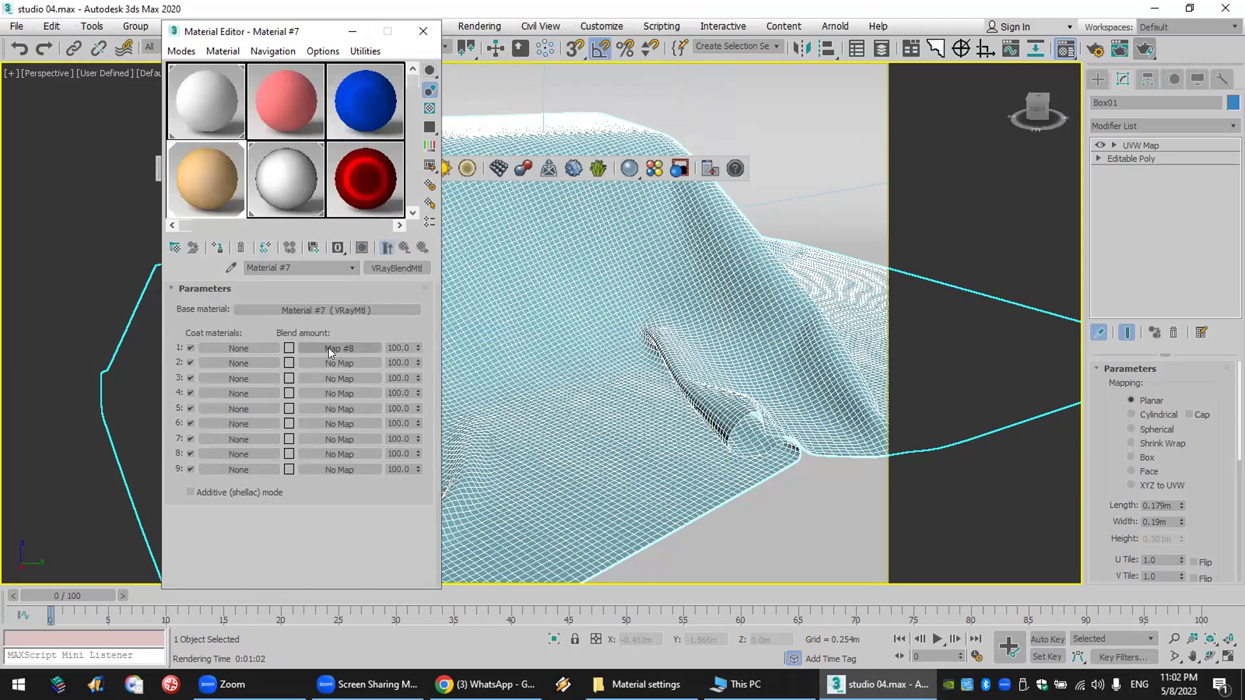
- Create a VRayMtl as coat material 1 and set its diffuse color to black, RGB 0, 0, 0
click(254, 349)
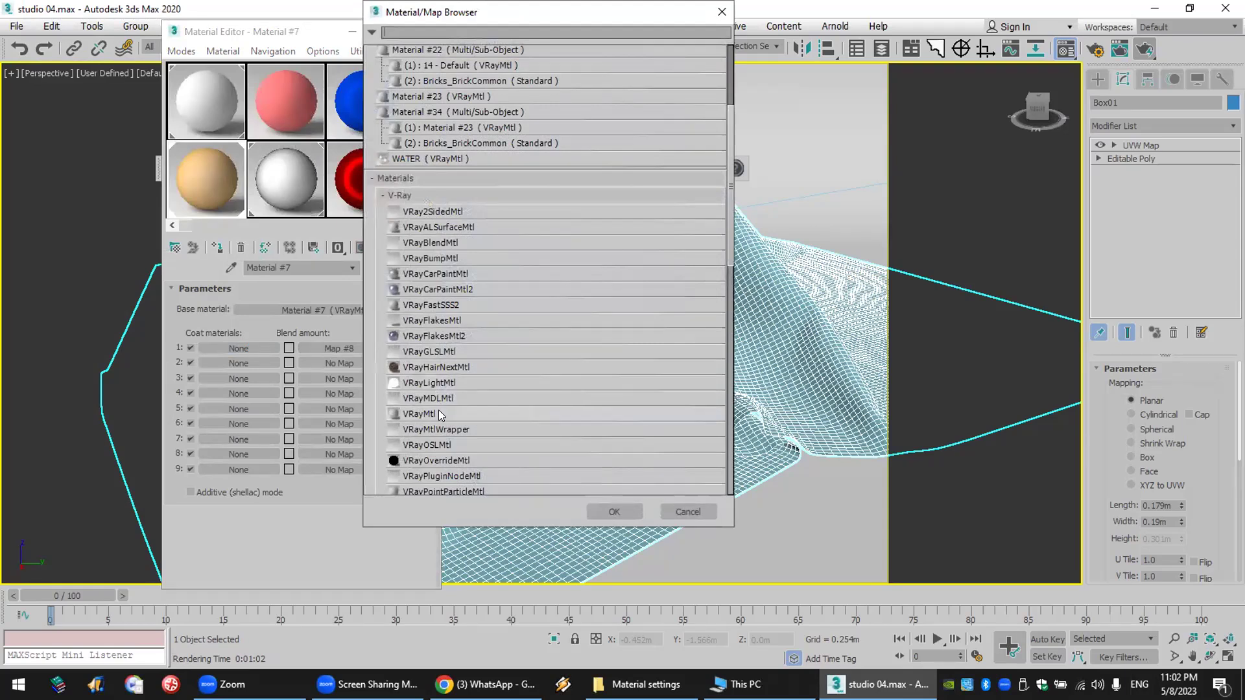
double_click(439, 413)
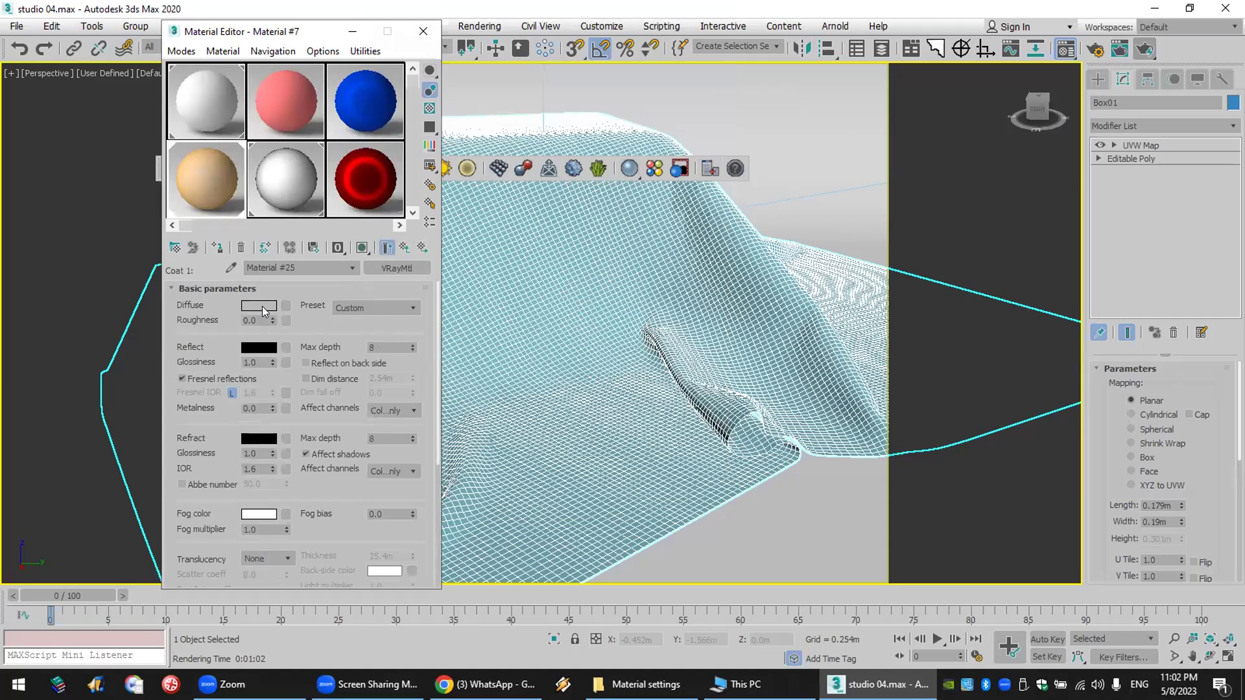
click(262, 306)
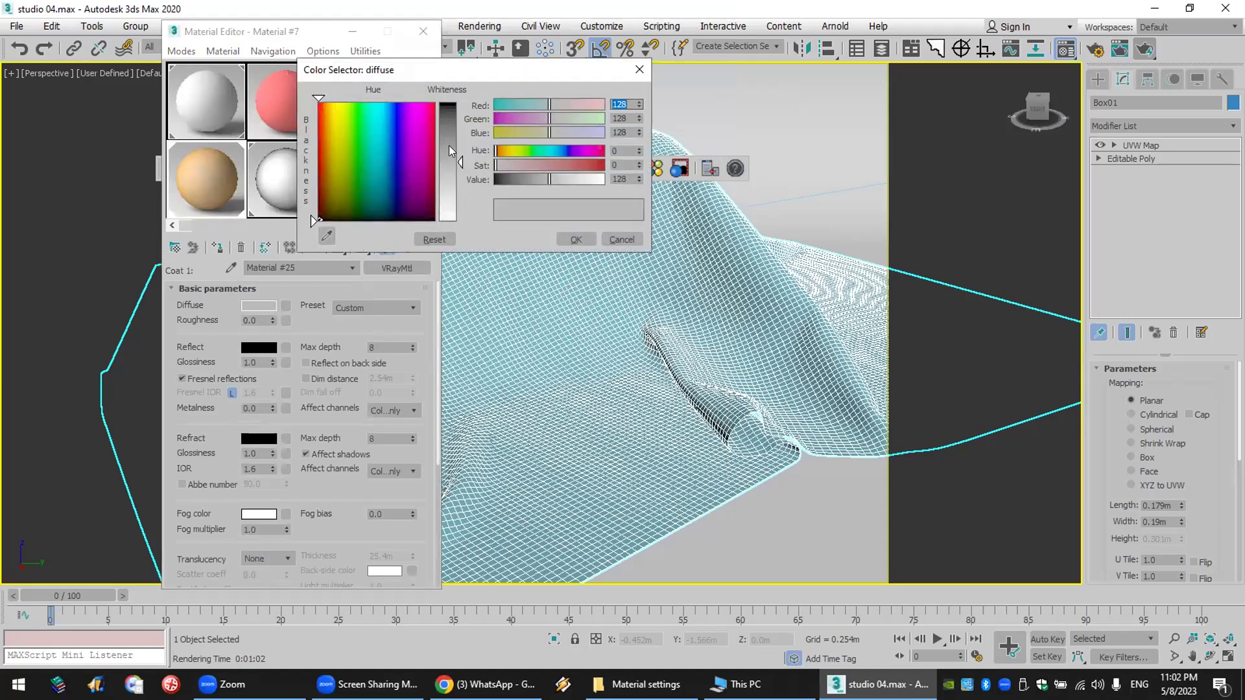
drag(449, 145, 449, 102)
click(576, 240)
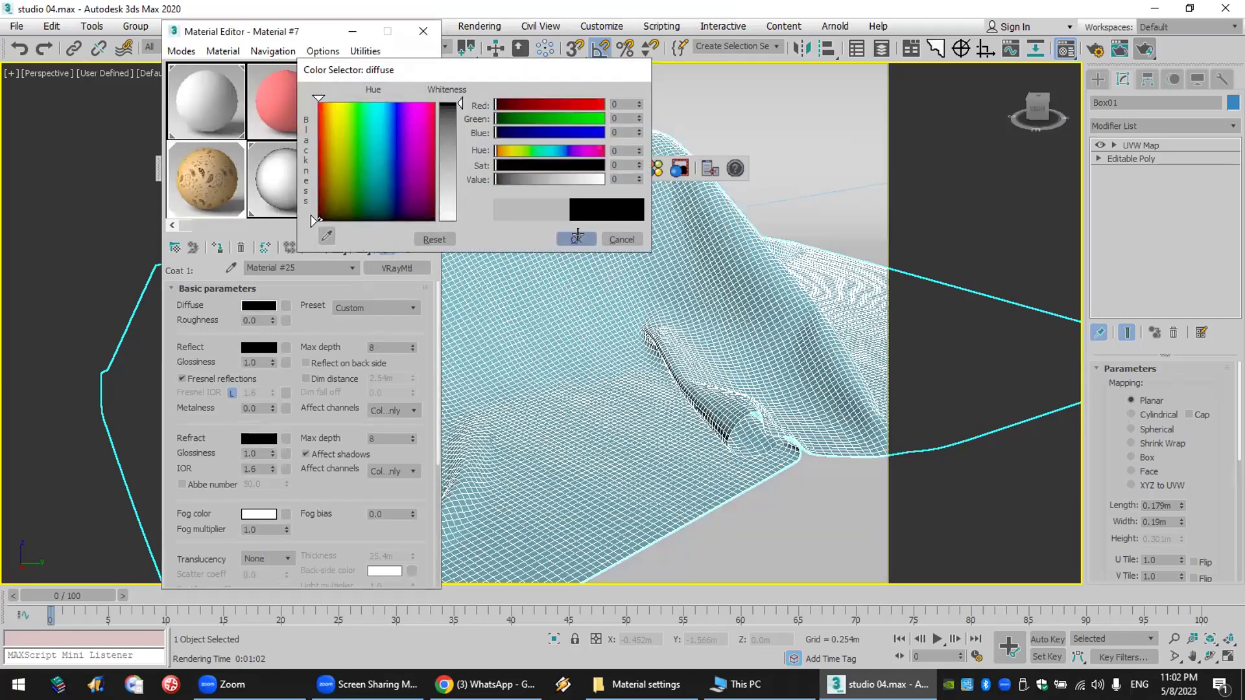
- Test render the cloth with the black pattern and stop the rendering partway
click(1146, 51)
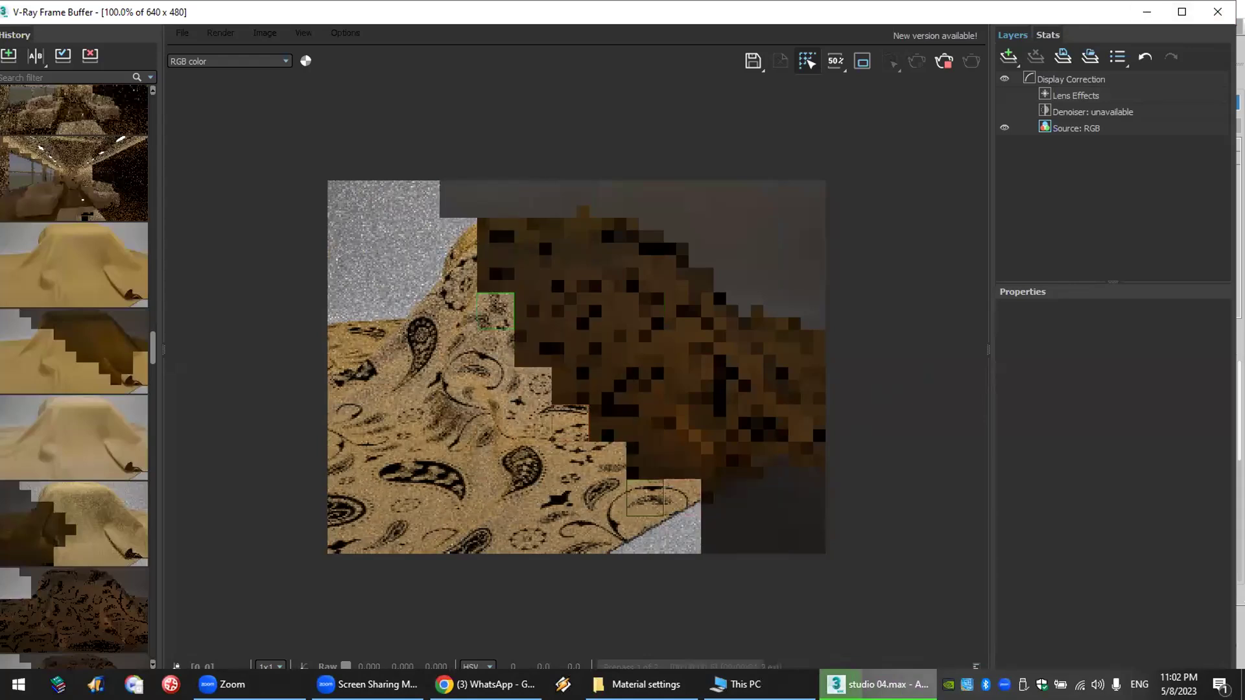
click(1146, 12)
click(1137, 164)
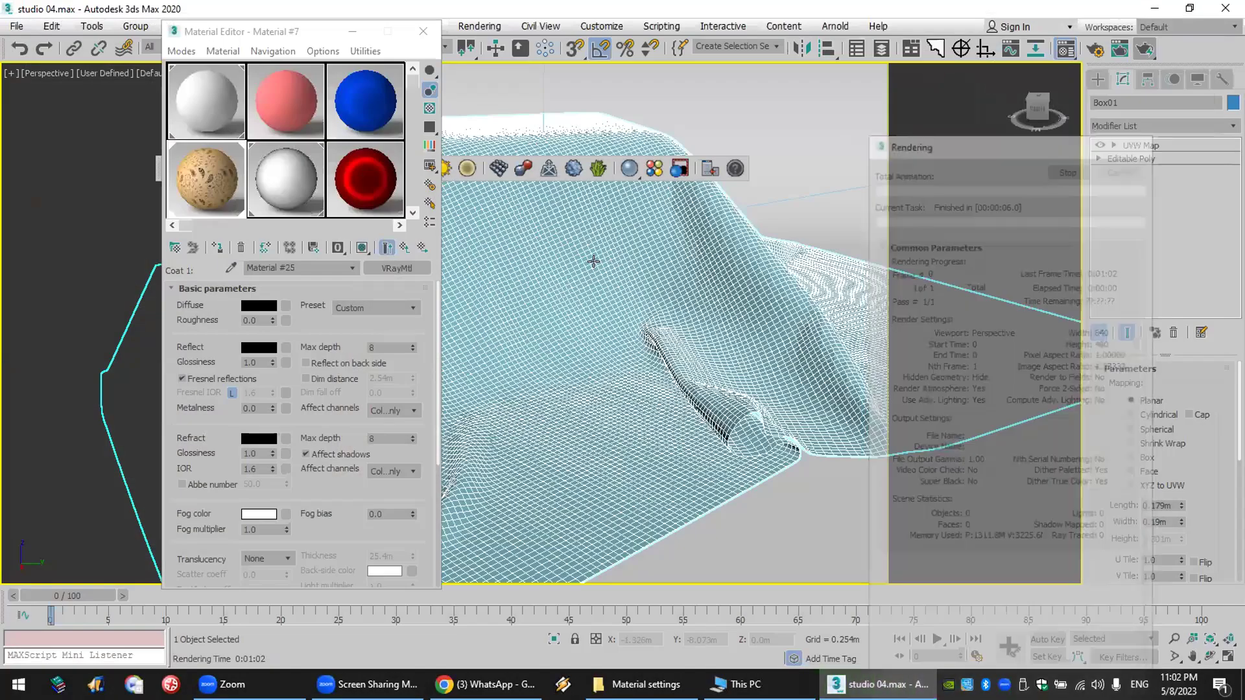
- Change the coat material's diffuse color to pure red, RGB 255, 0, 0, and run a partial test render
click(260, 306)
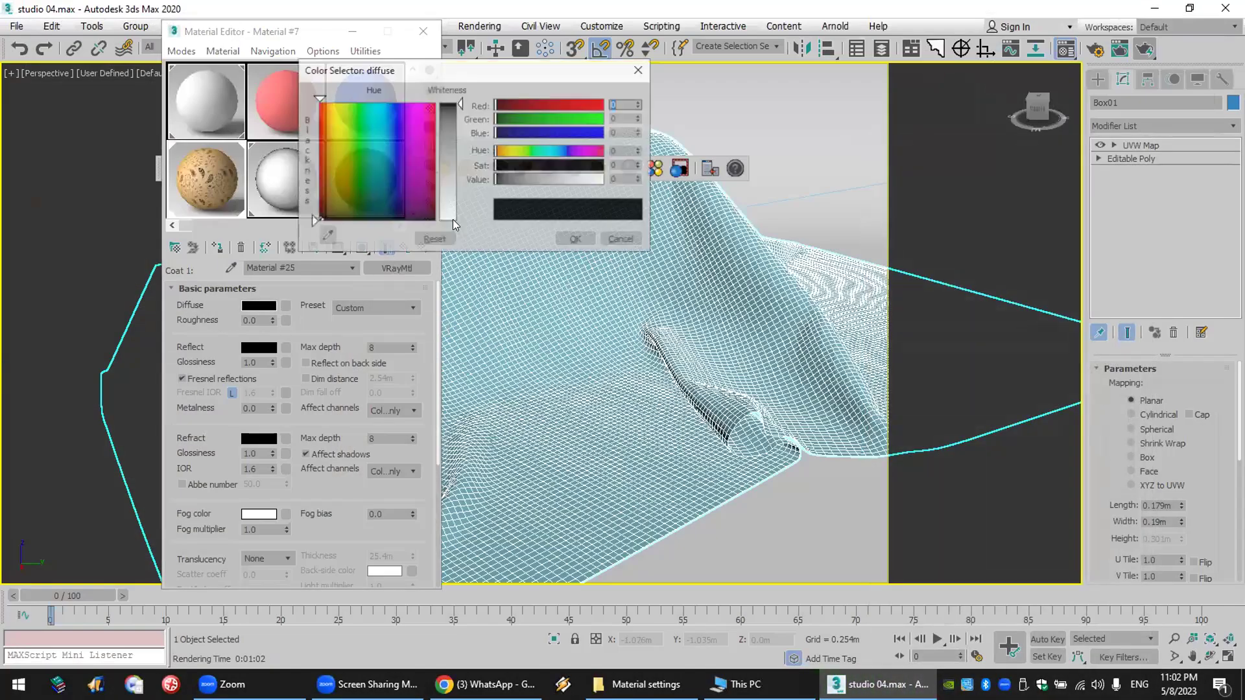
click(434, 103)
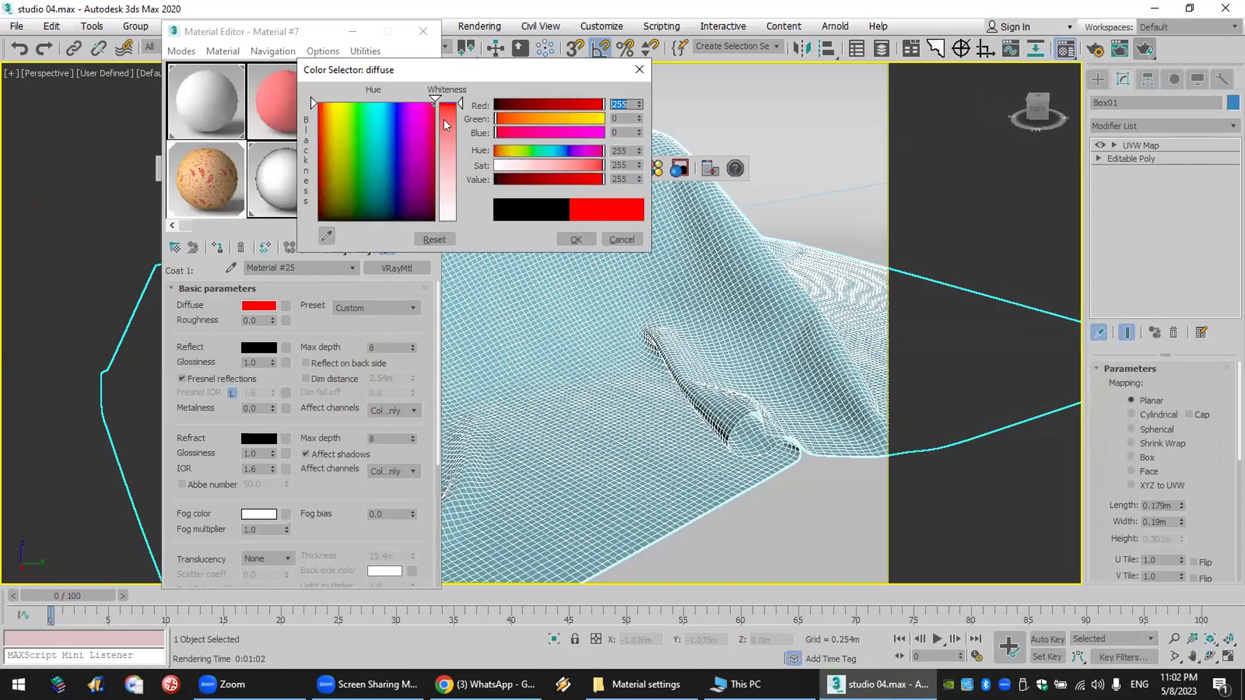
click(574, 240)
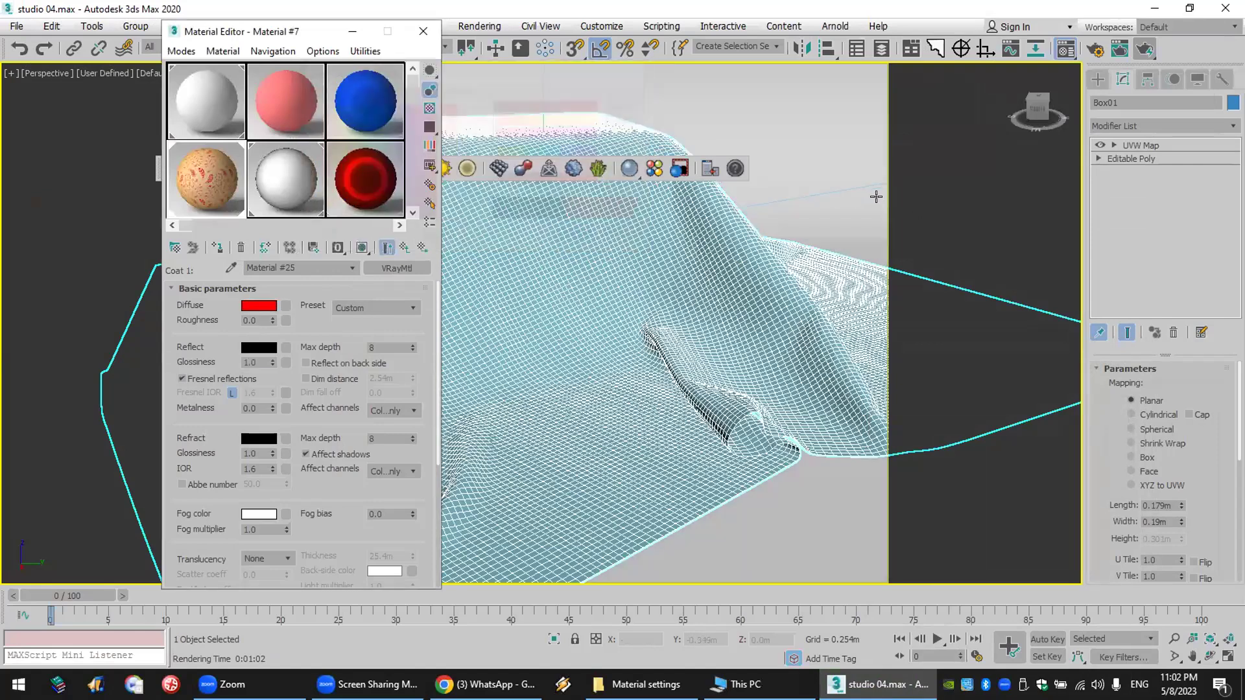
click(1143, 49)
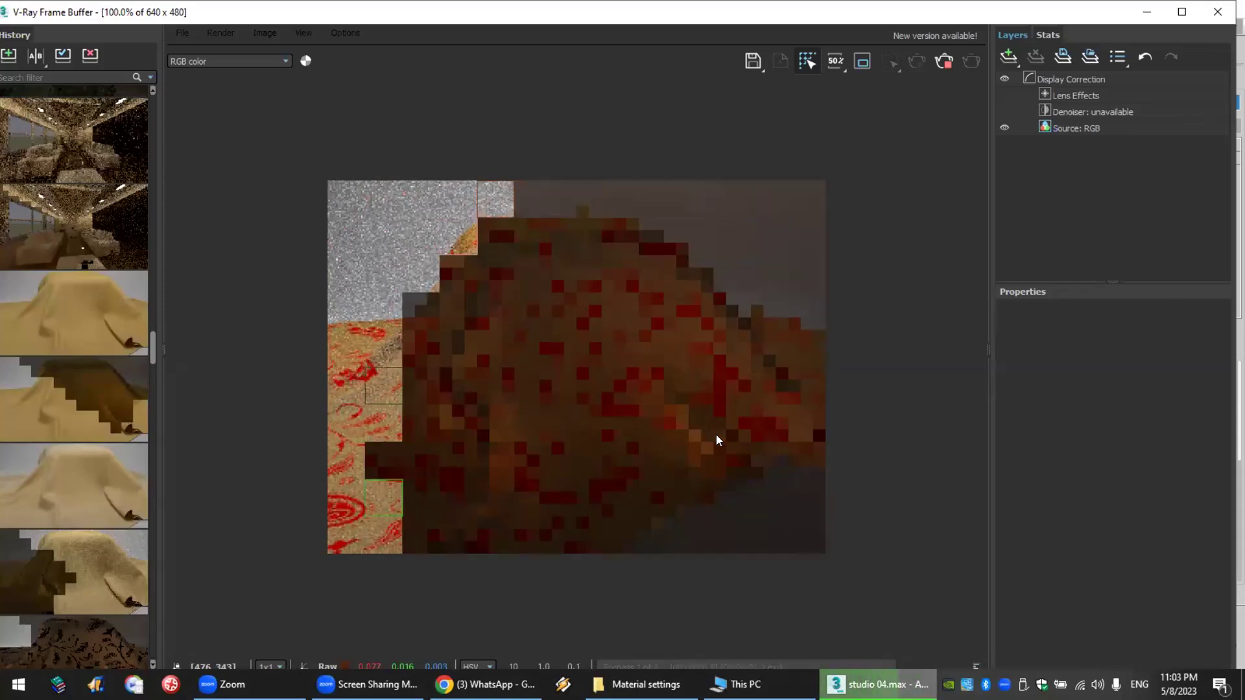
click(1217, 11)
click(1068, 166)
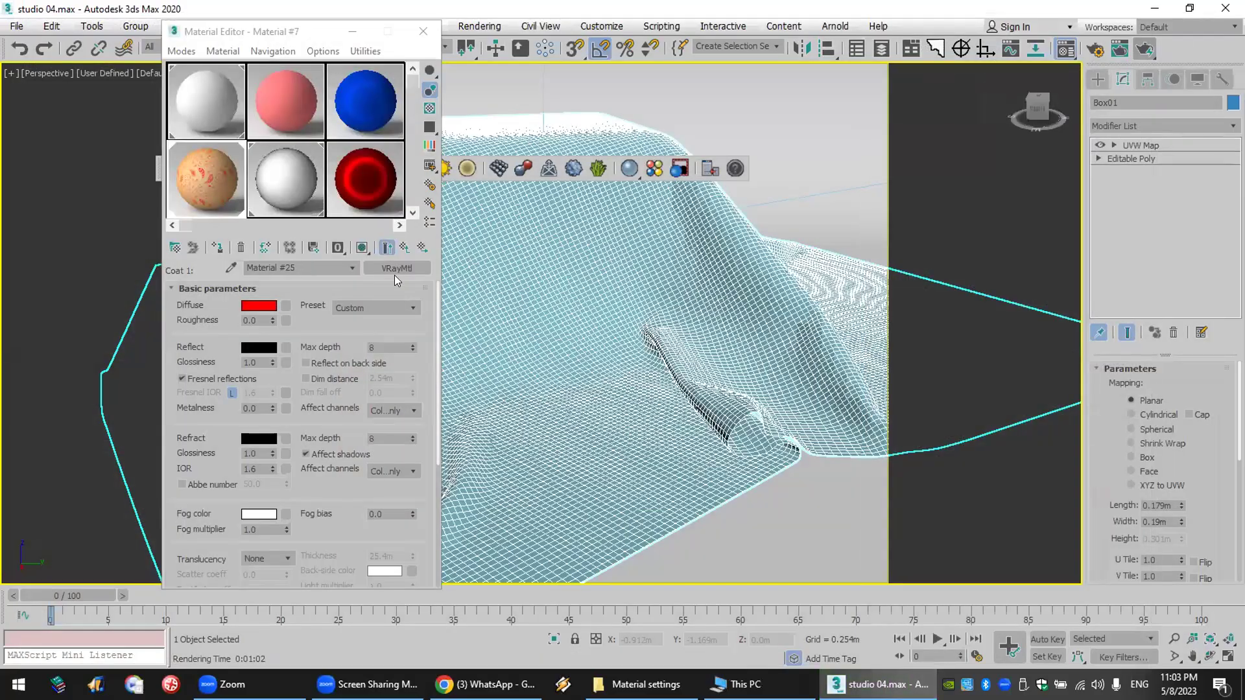
- Reopen coat material 1 from the blend material, change its diffuse color to a deep blue, and run a test render
click(387, 247)
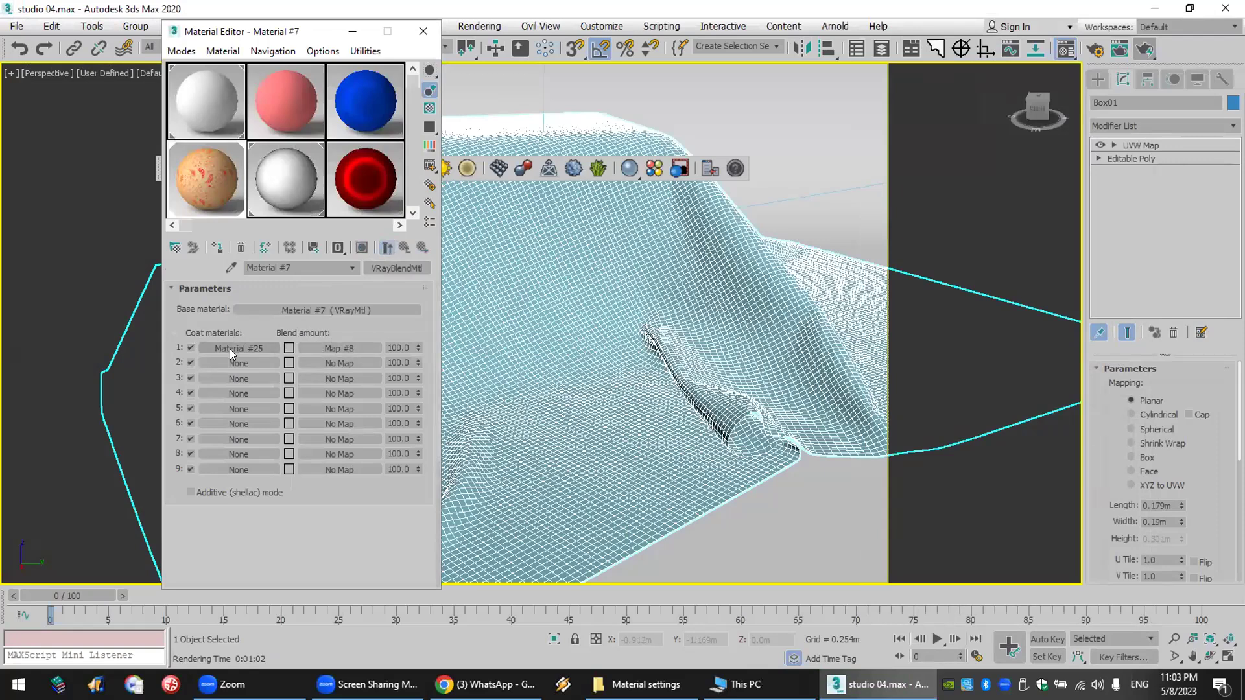
click(249, 348)
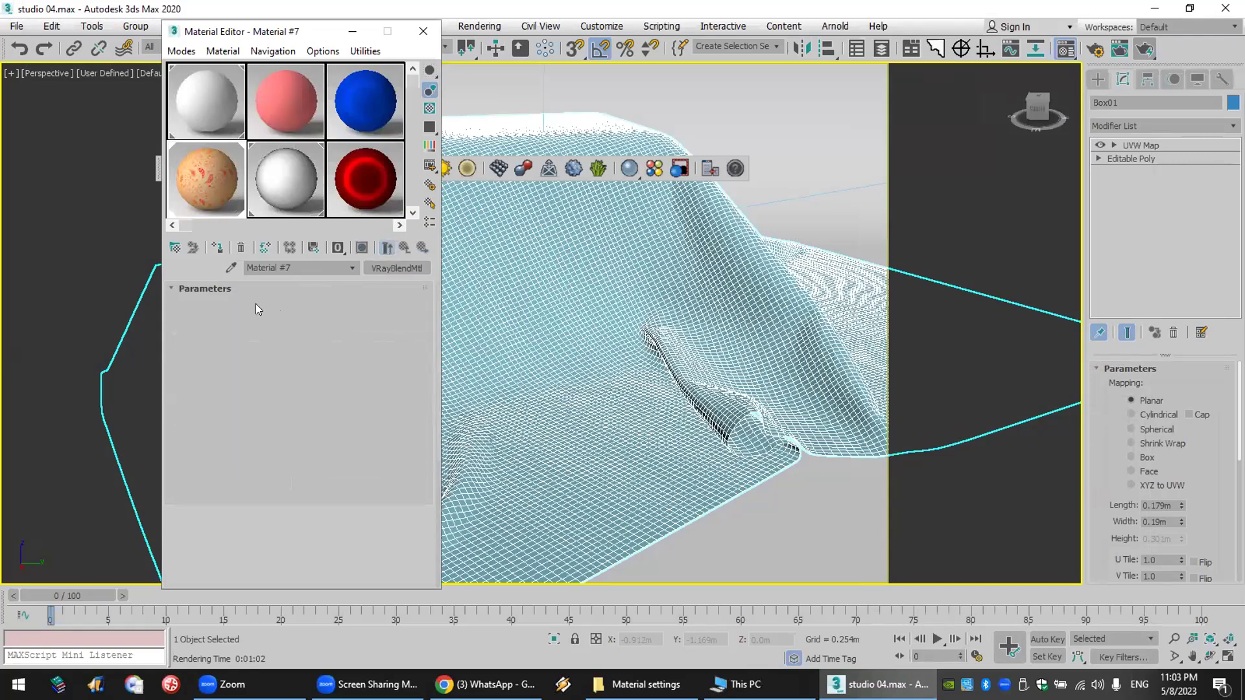
click(246, 306)
drag(398, 140, 393, 158)
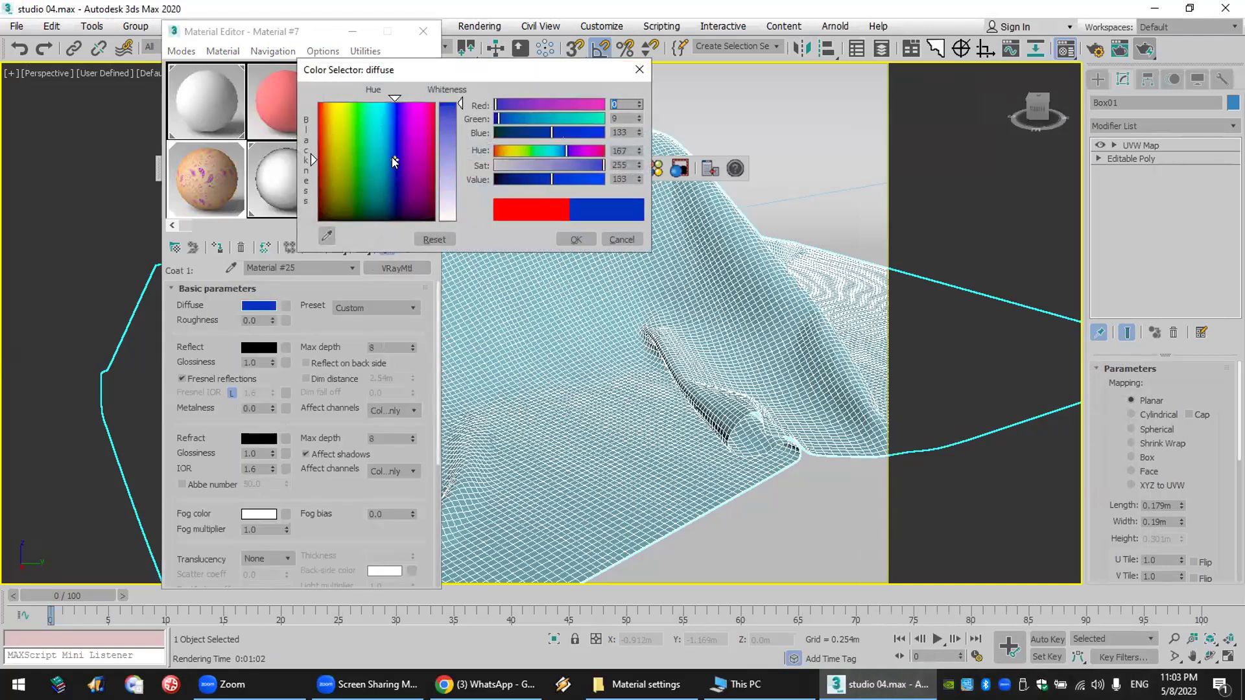
click(576, 240)
click(1143, 52)
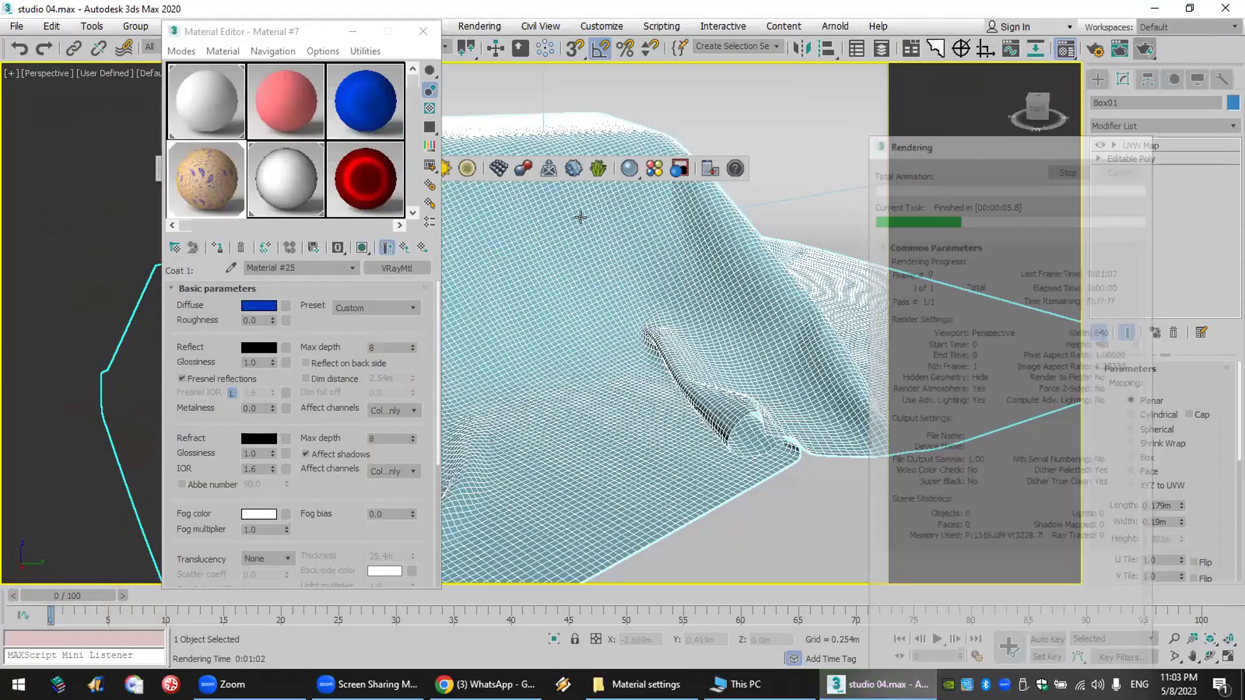
click(404, 247)
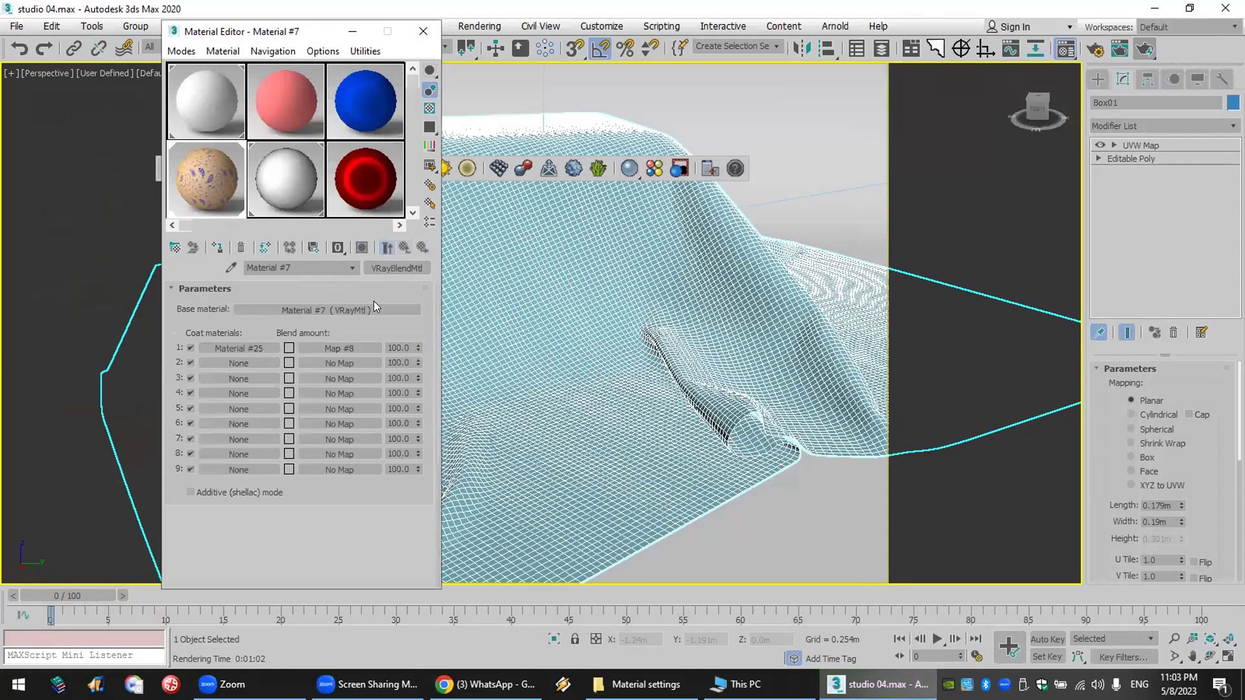
- Copy the Falloff map from the base material's diffuse slot and return to the blend material
click(356, 309)
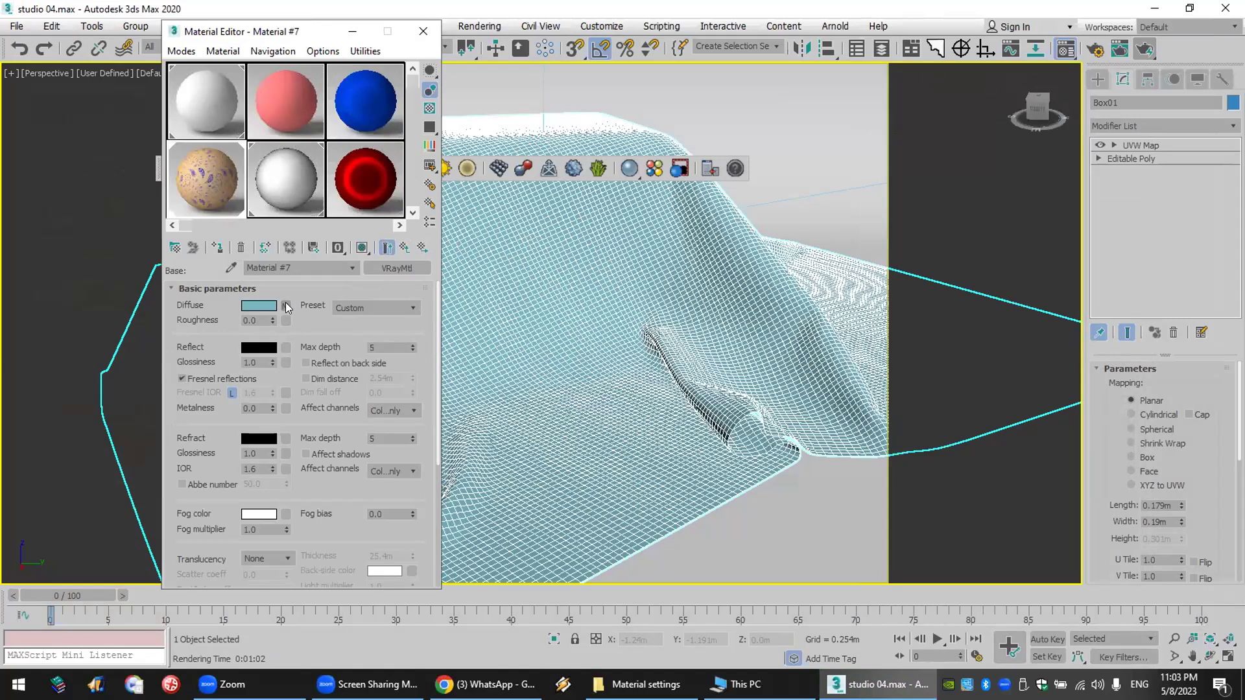
right_click(287, 307)
click(312, 333)
click(403, 249)
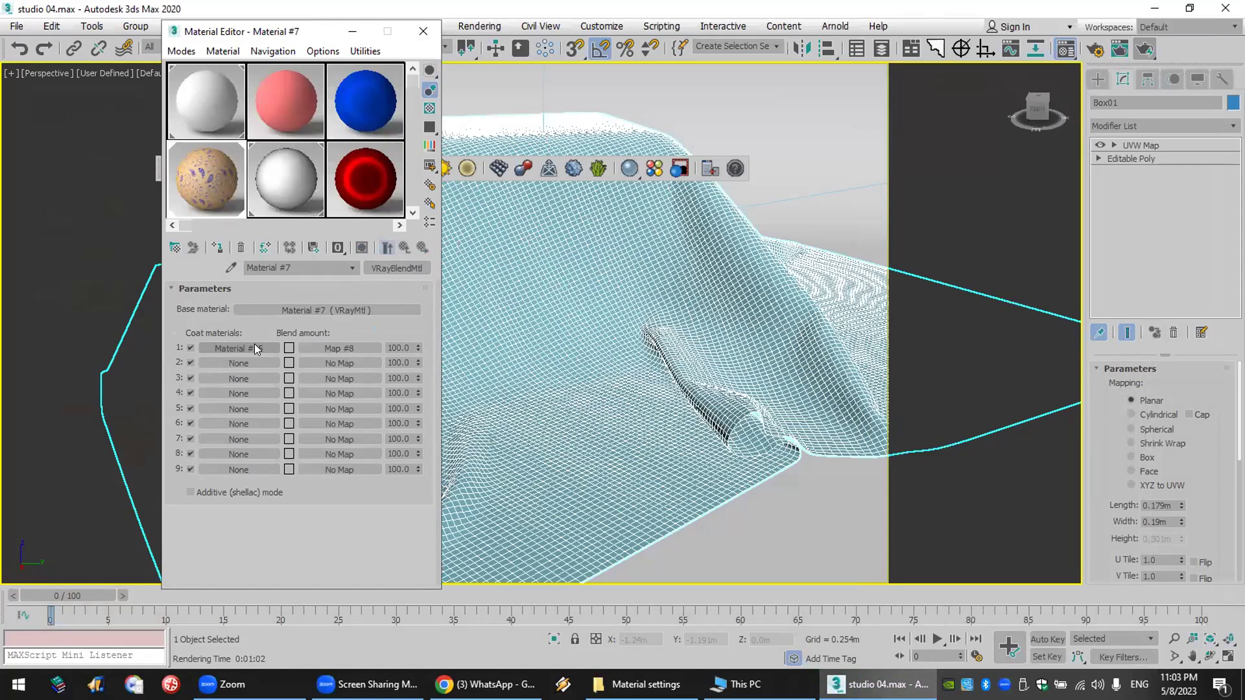
- Replace the bitmap in the blend amount map of coat 1 with the fabric texture dirt (10).png
click(344, 349)
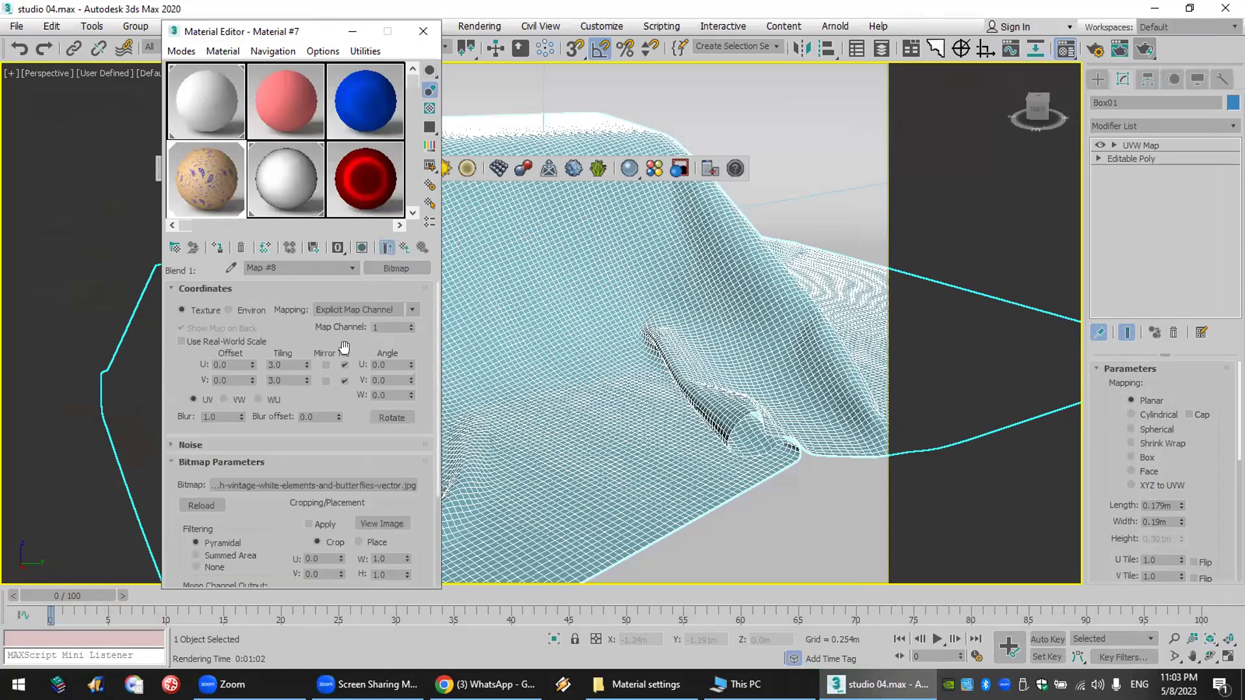
click(362, 484)
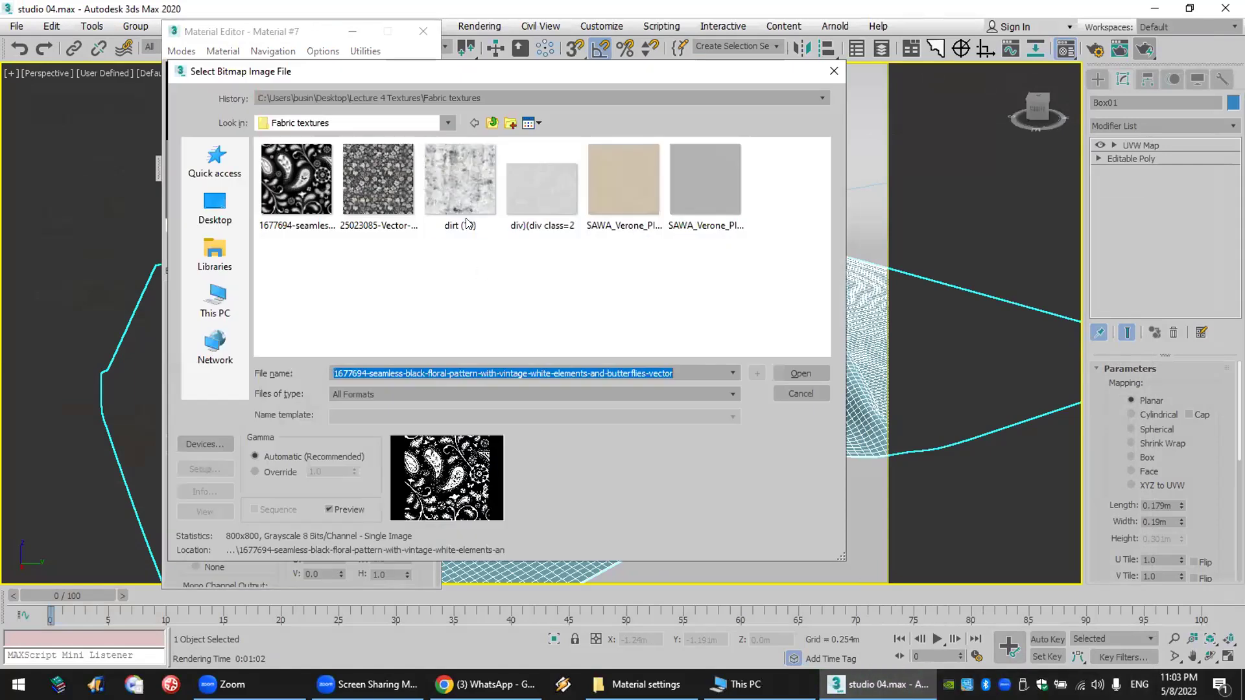
double_click(455, 175)
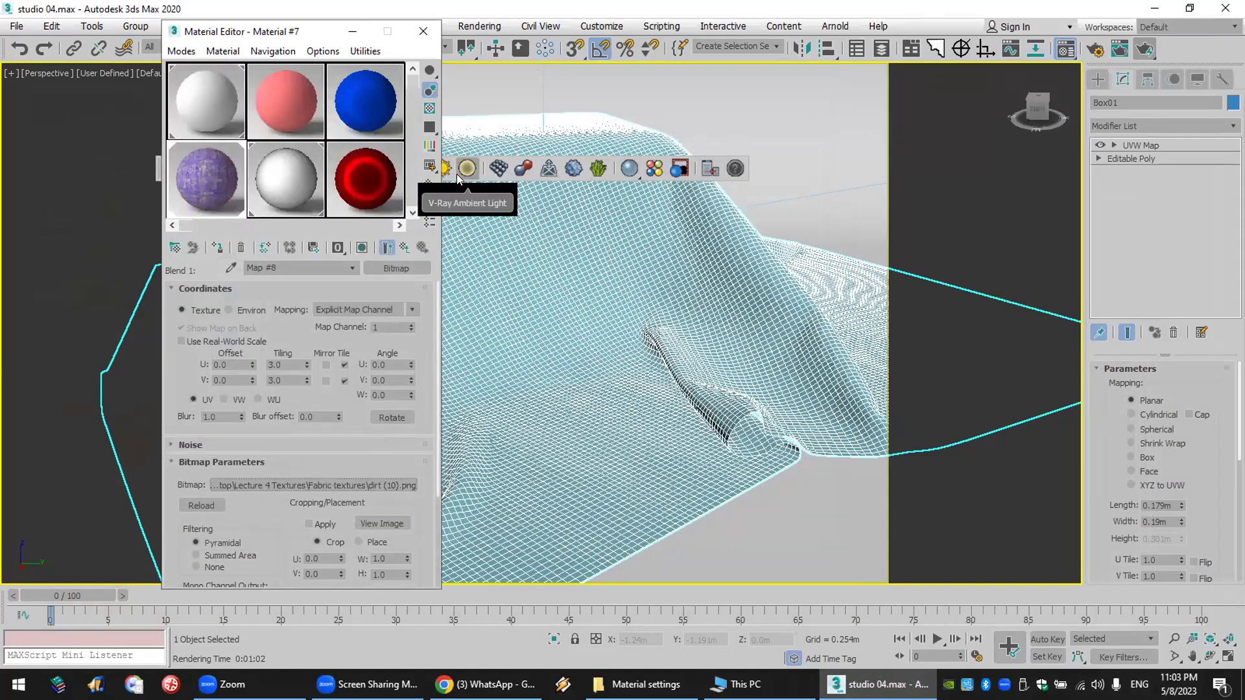
click(404, 249)
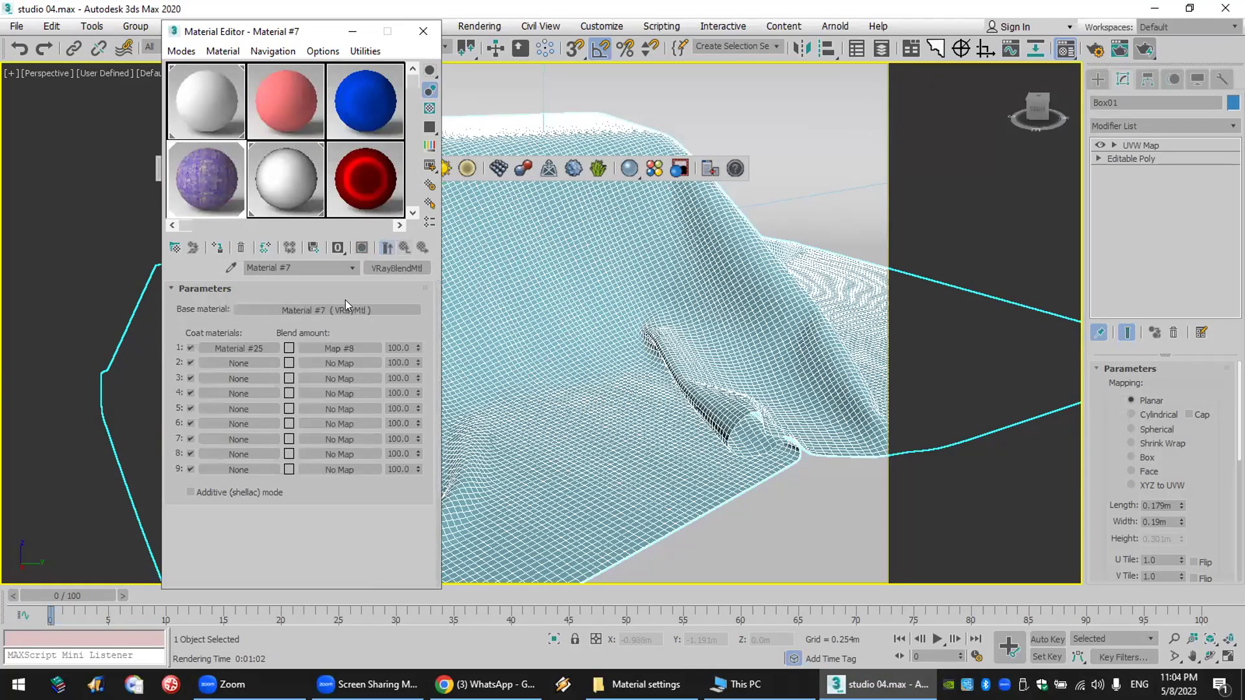
- Paste the Falloff map as a copy into the diffuse slot of coat material 1
click(245, 347)
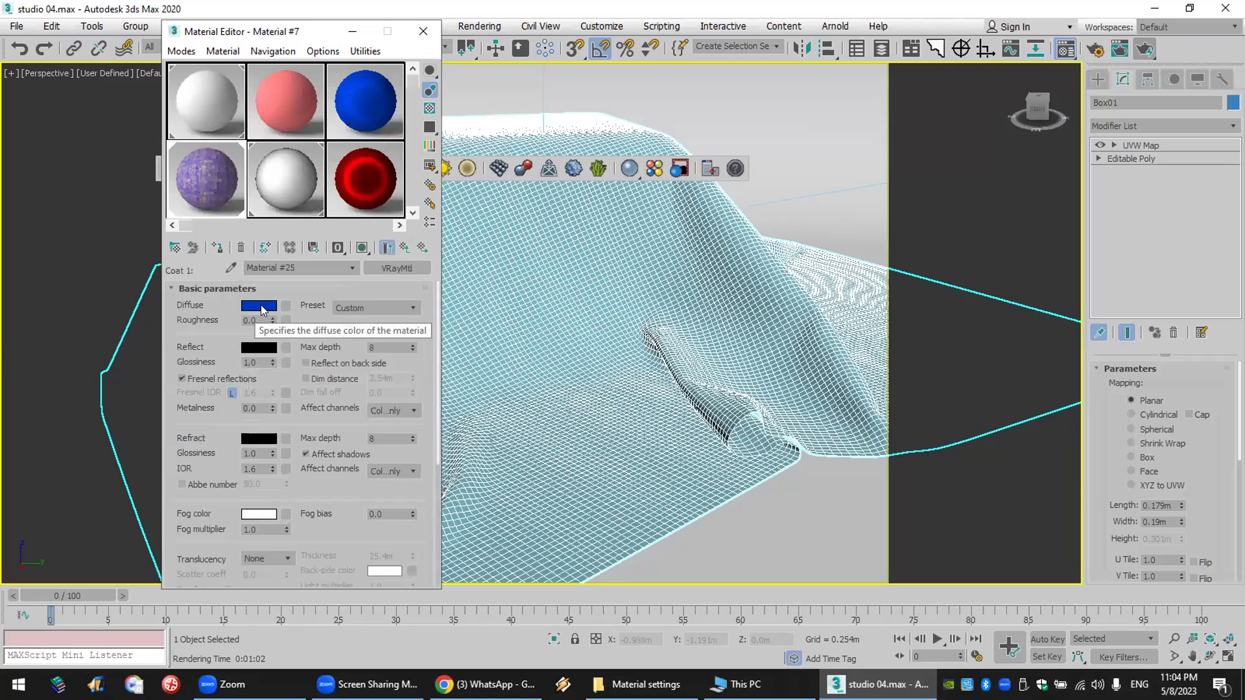
right_click(285, 305)
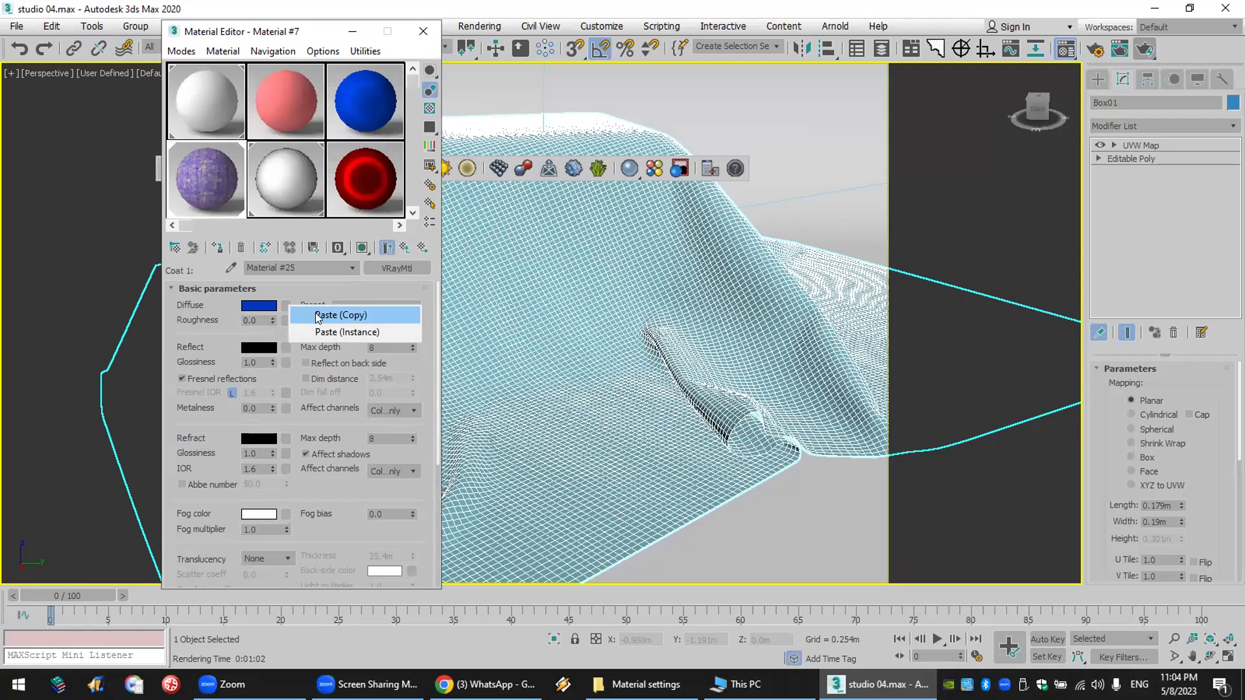
click(337, 315)
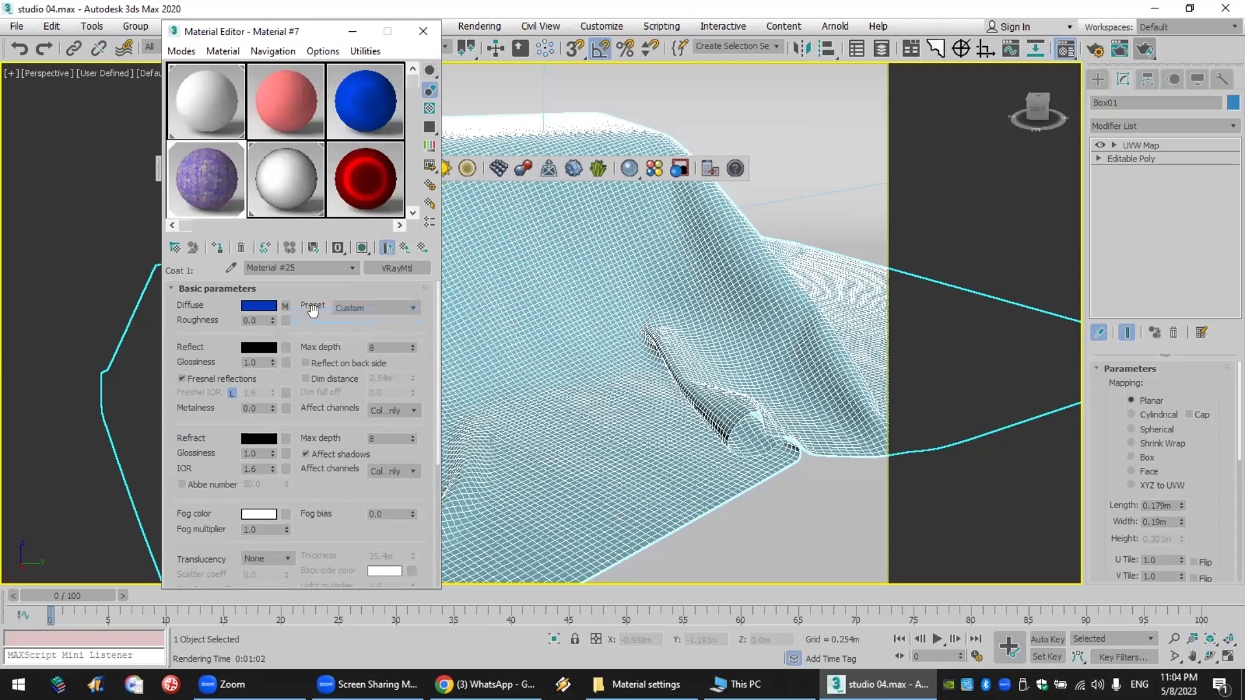
- Open the coat's Falloff map, enlarge its sample preview, and swap its front and side colors
click(283, 306)
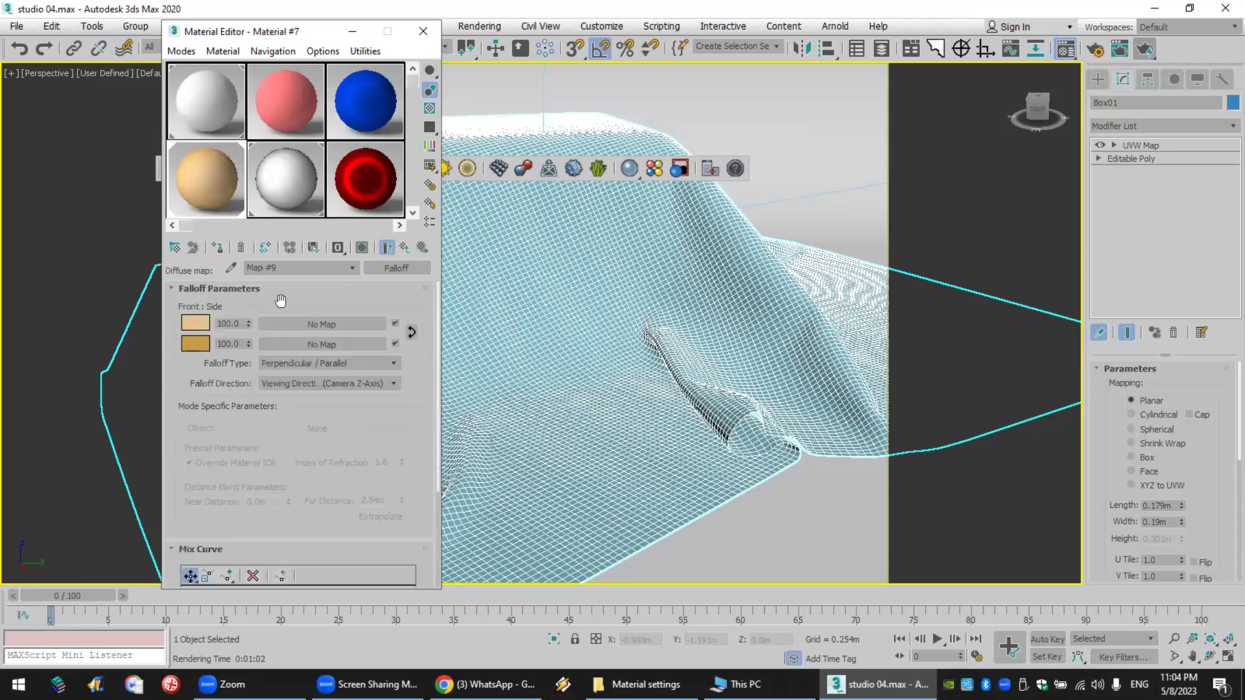
double_click(200, 167)
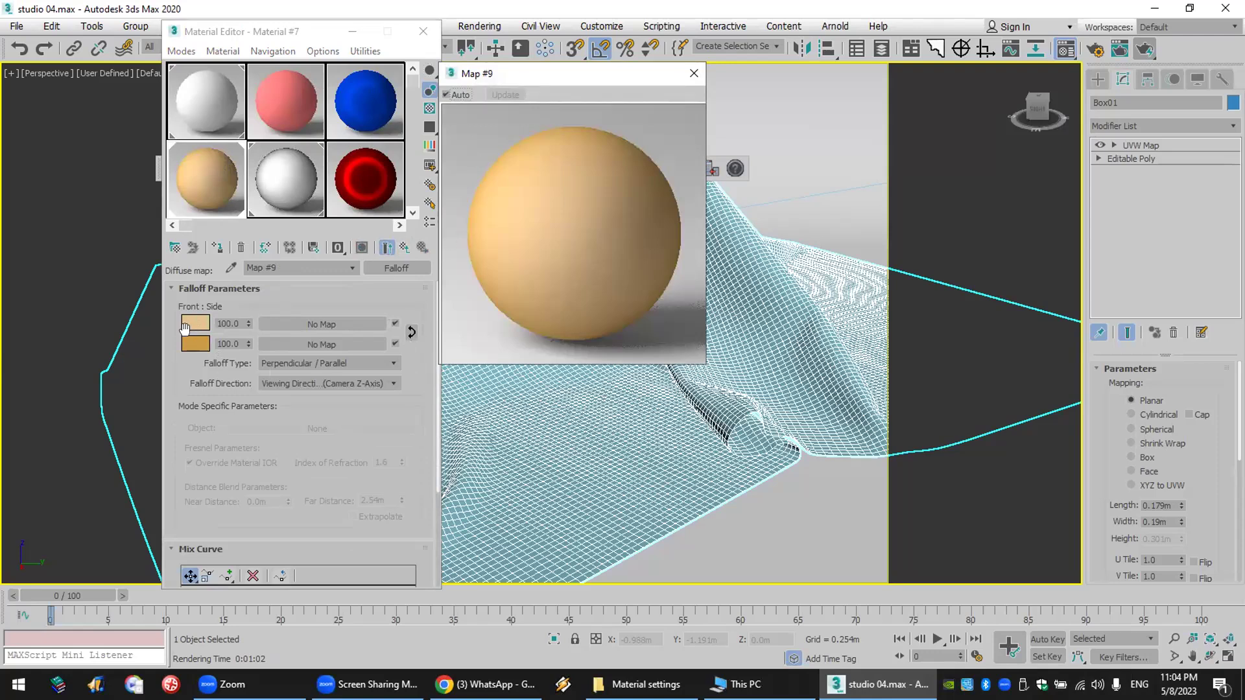
click(410, 331)
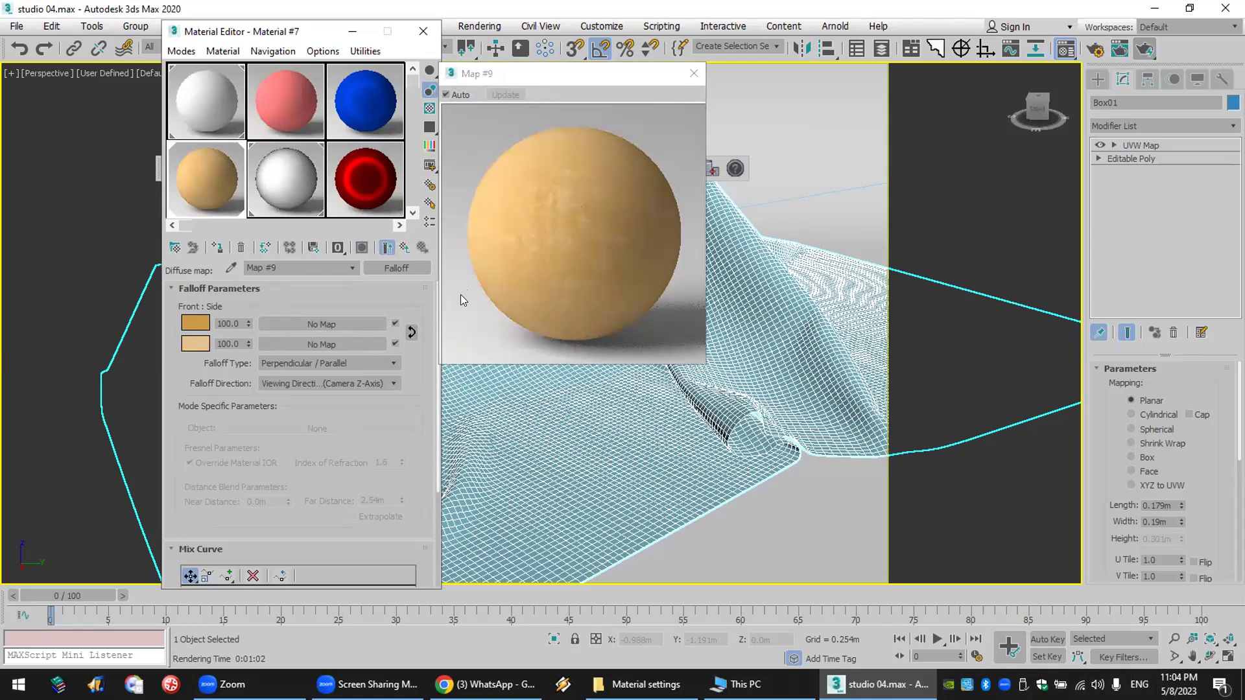
- Test render the cloth with the swapped coat colors, inspect it up close, and cancel the rendering partway
click(1139, 47)
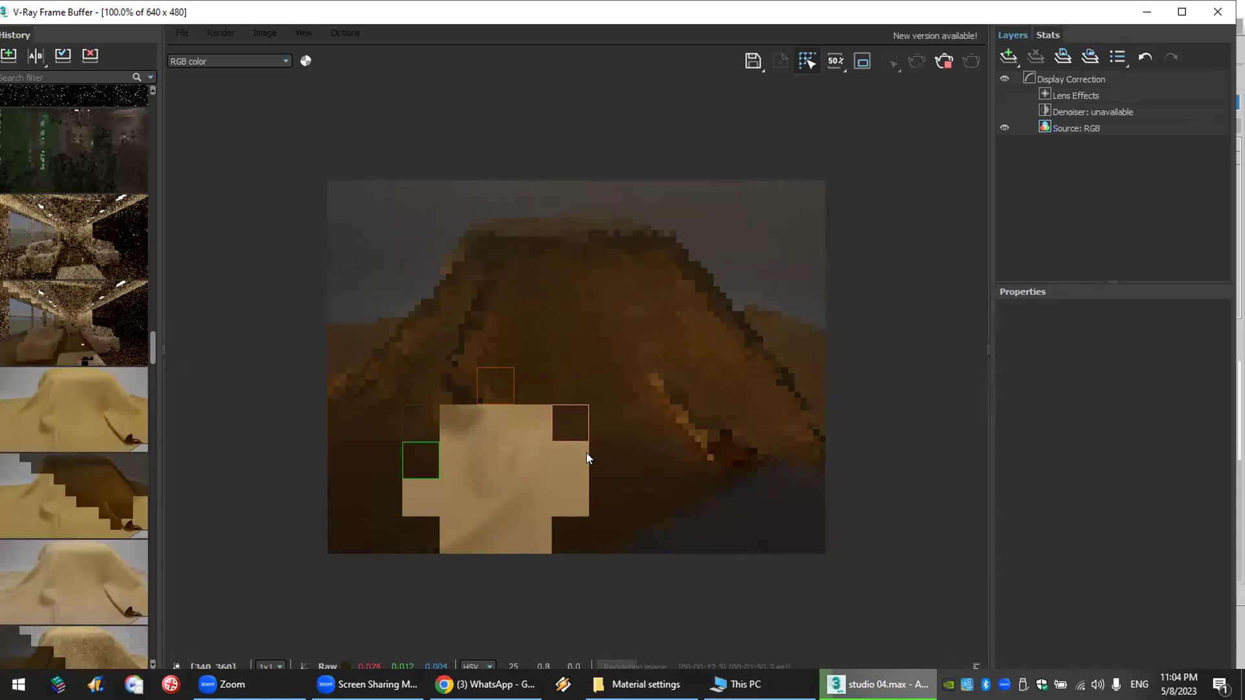
scroll(586, 452, up, 1)
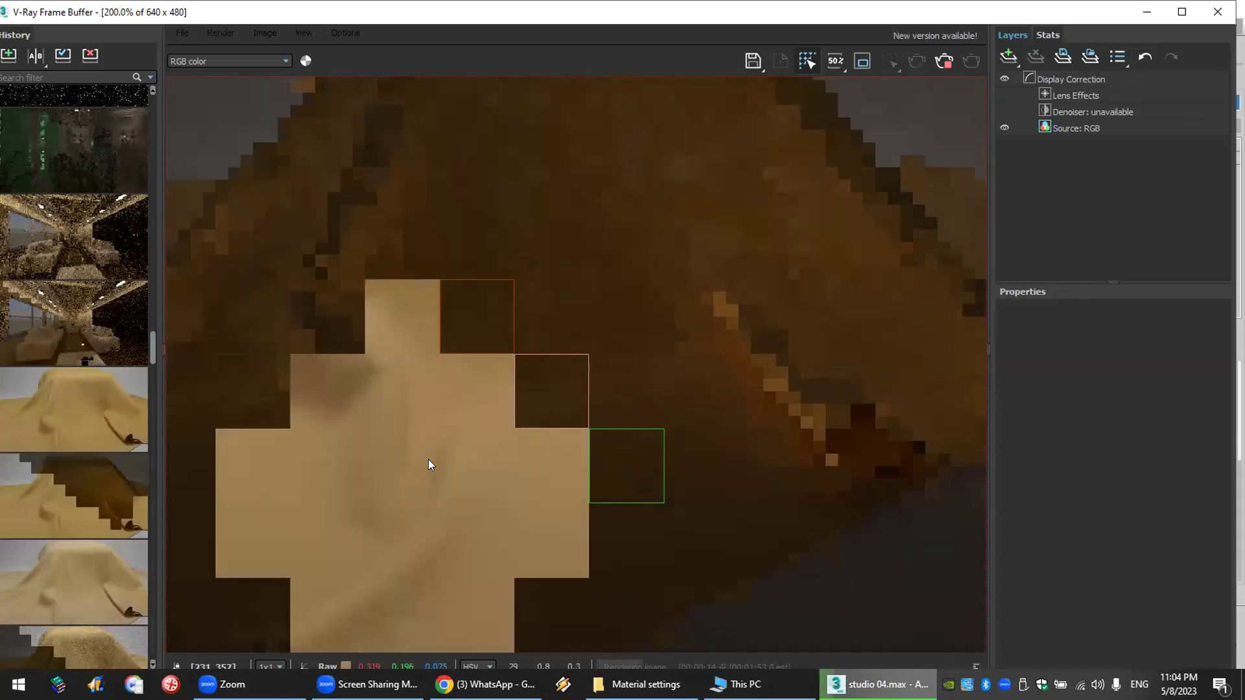
scroll(428, 459, down, 1)
scroll(480, 433, up, 2)
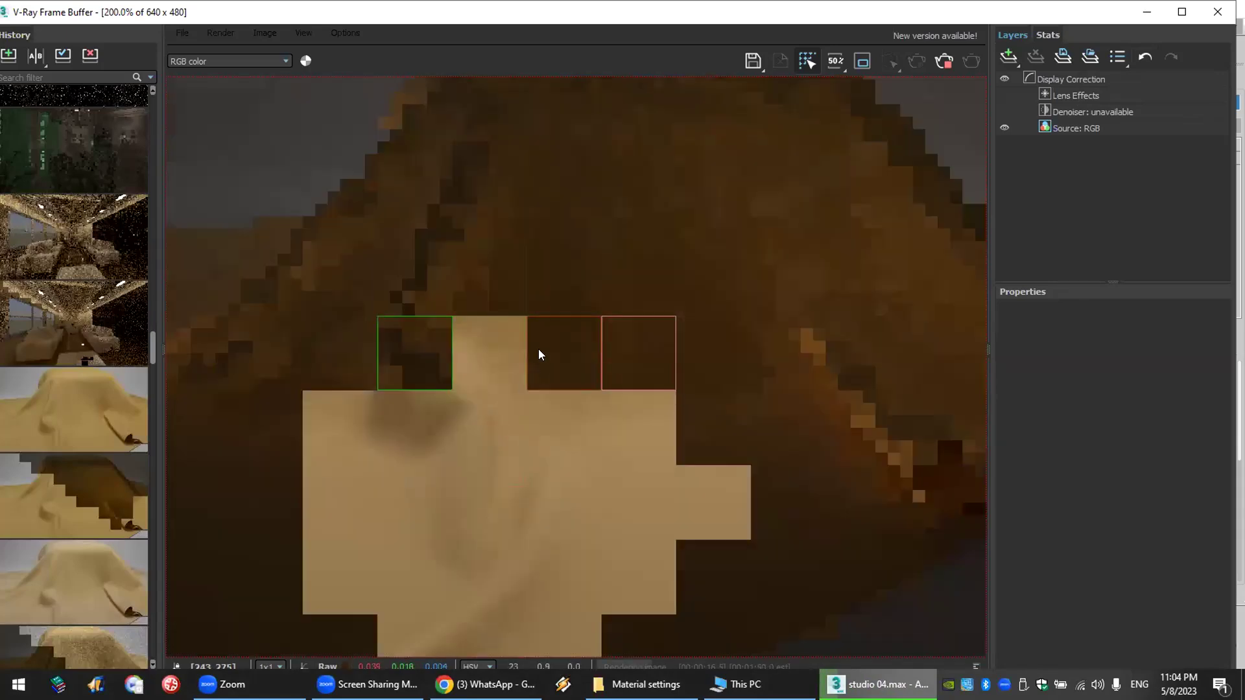
middle_drag(538, 348, 618, 411)
scroll(618, 411, down, 1)
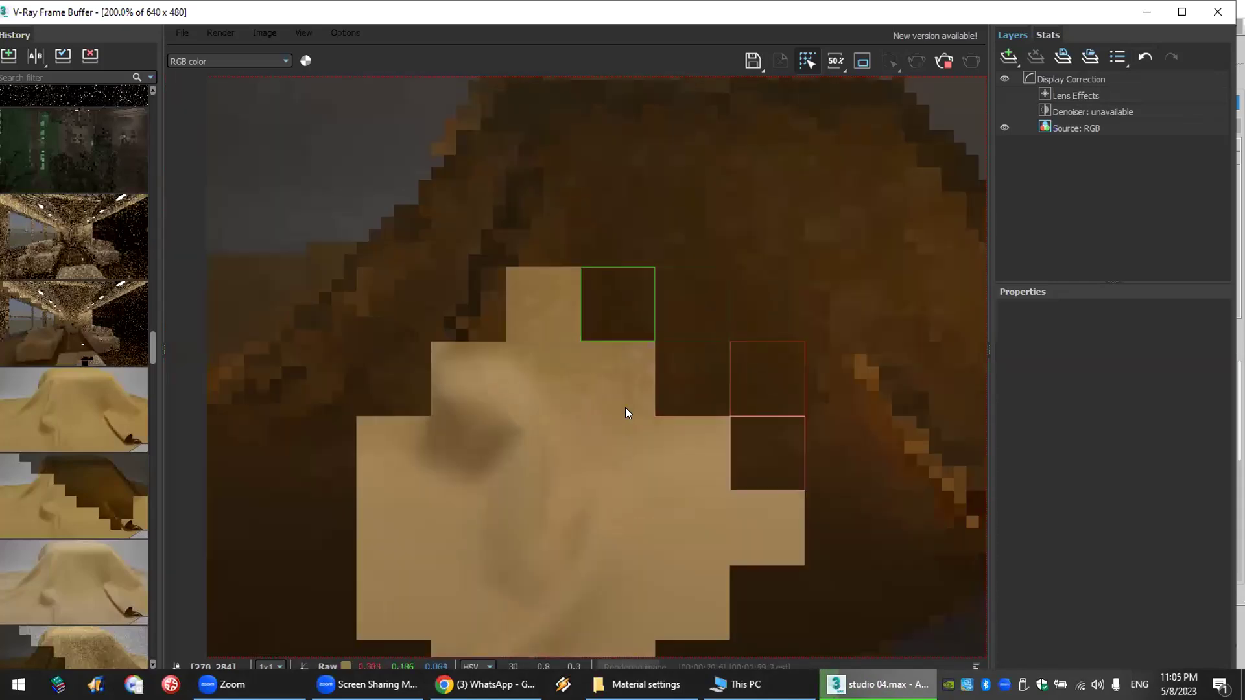
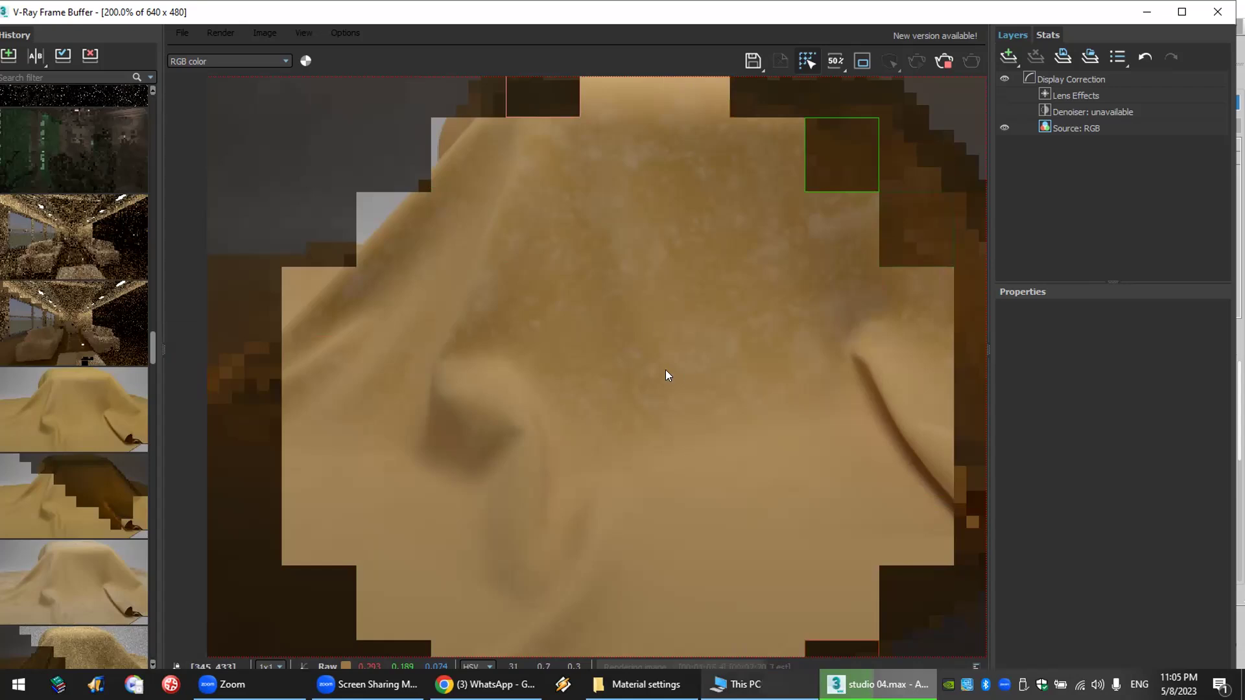
scroll(577, 296, down, 2)
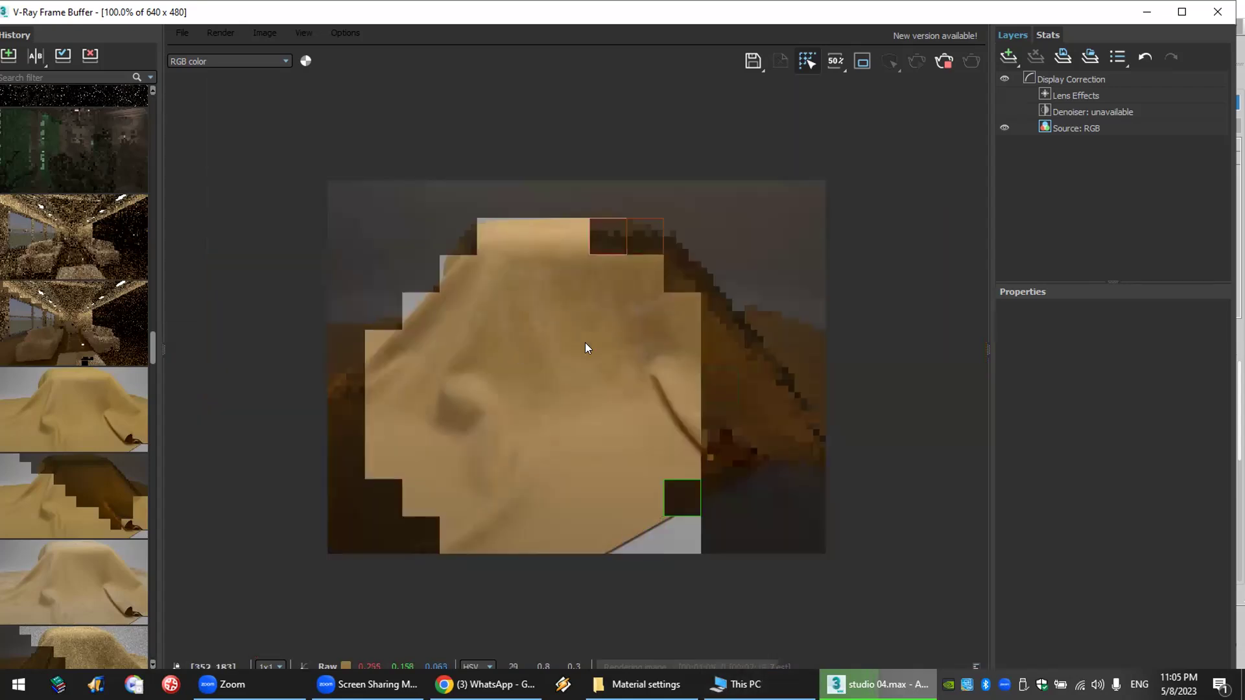
click(1216, 14)
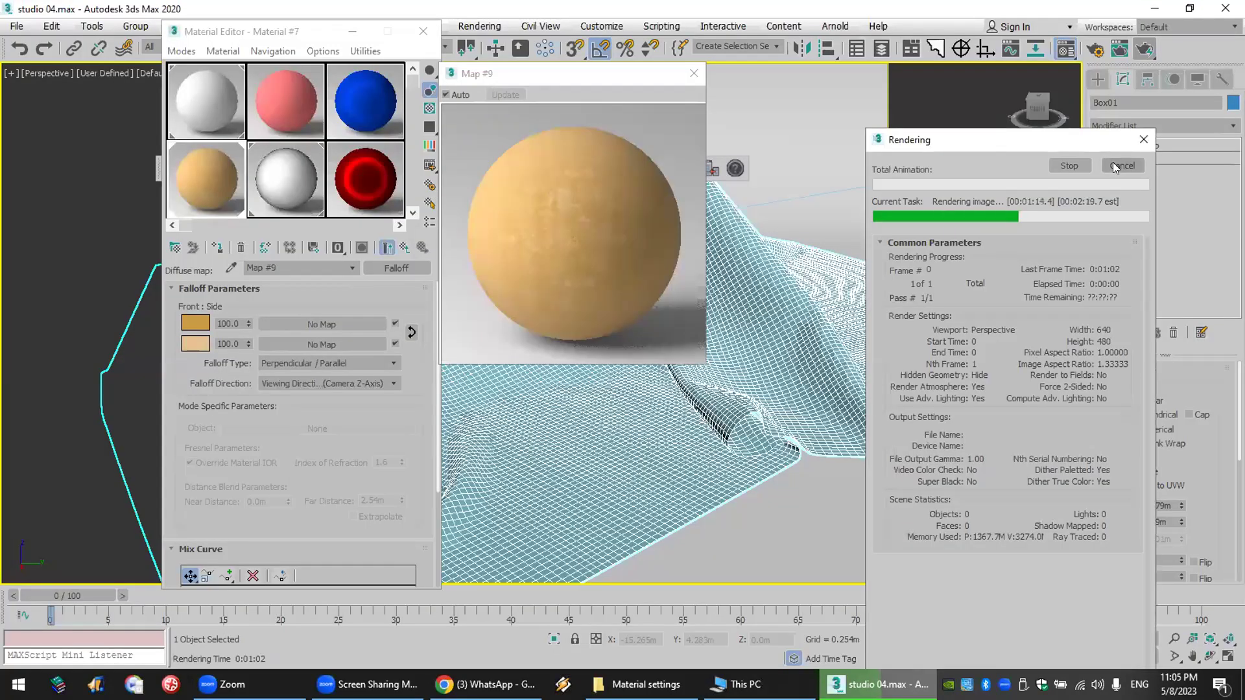
click(1112, 164)
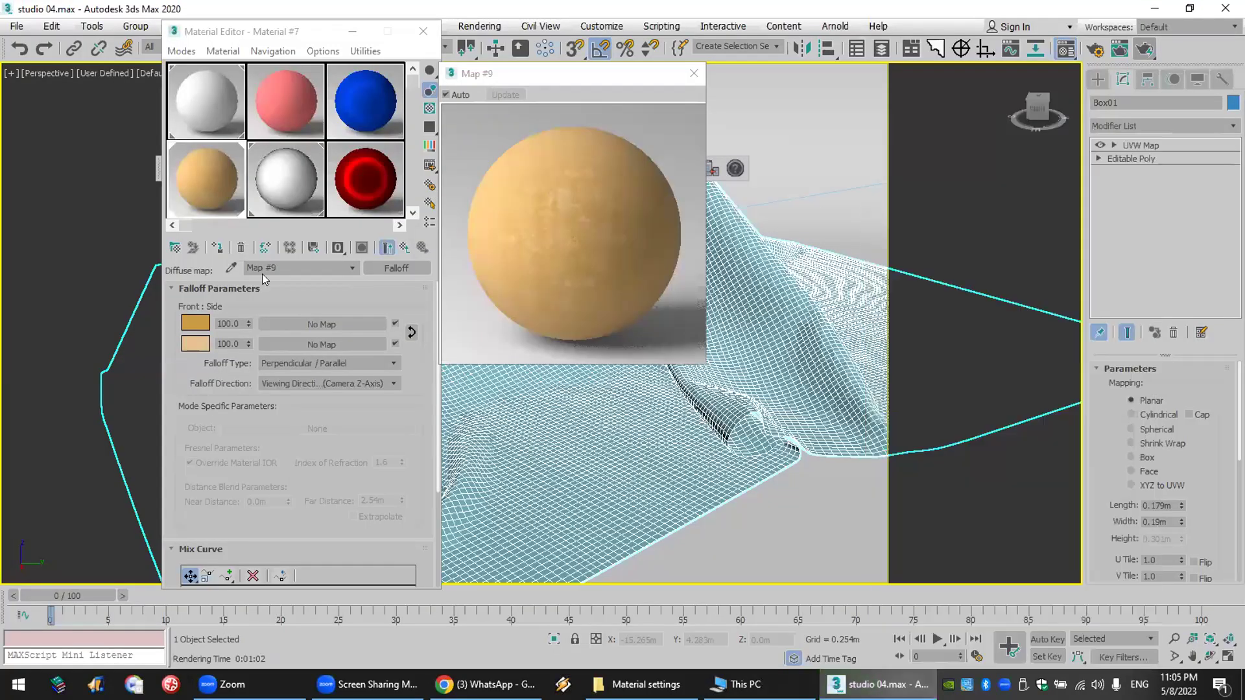
- Swap the Falloff colors back and set the side color to RGB 156, 93, 25
click(411, 329)
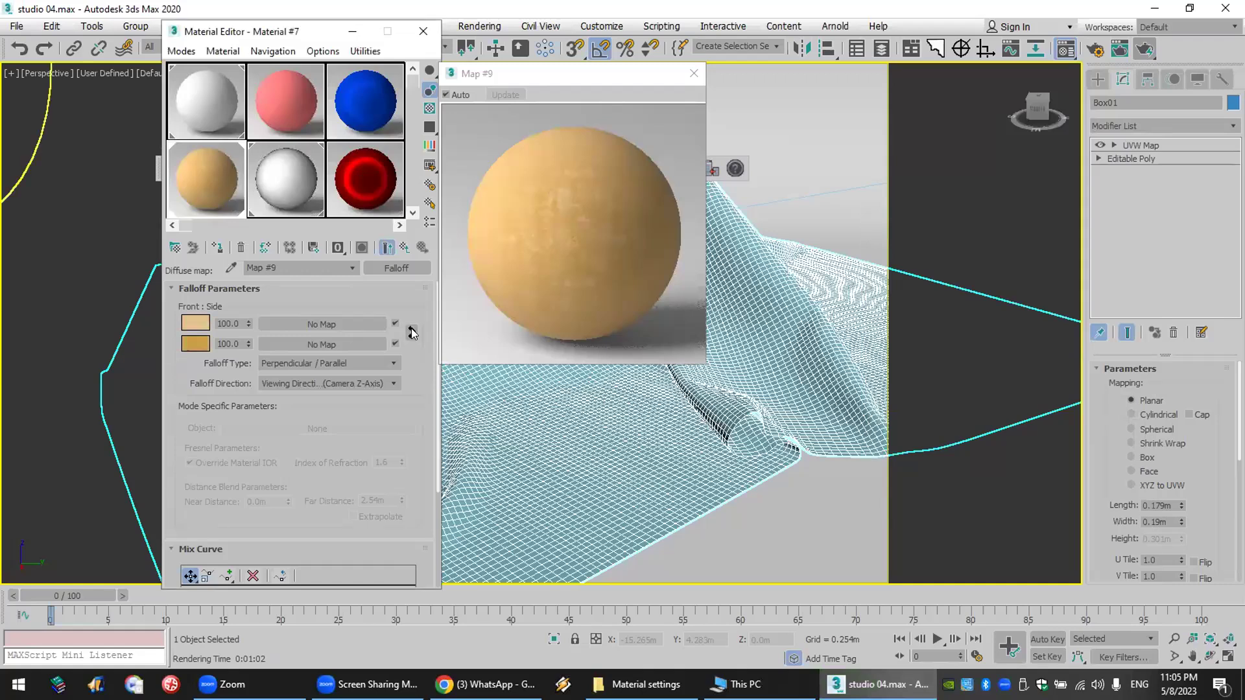
click(200, 338)
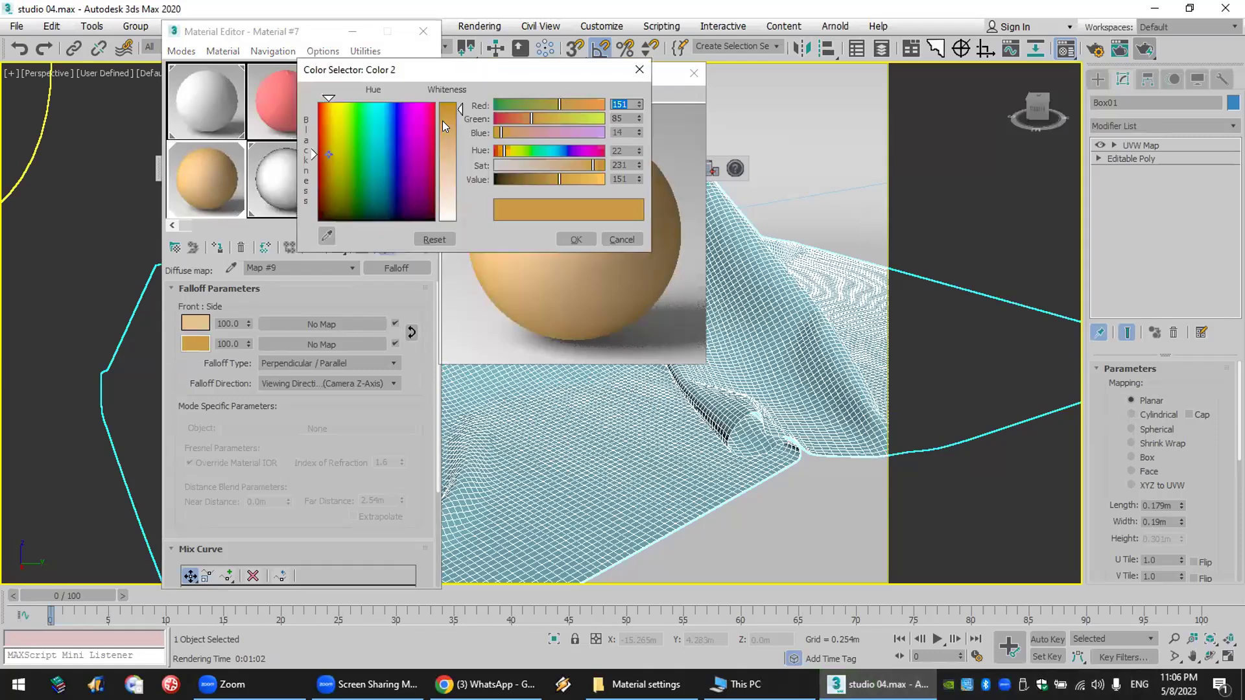
drag(454, 110, 455, 117)
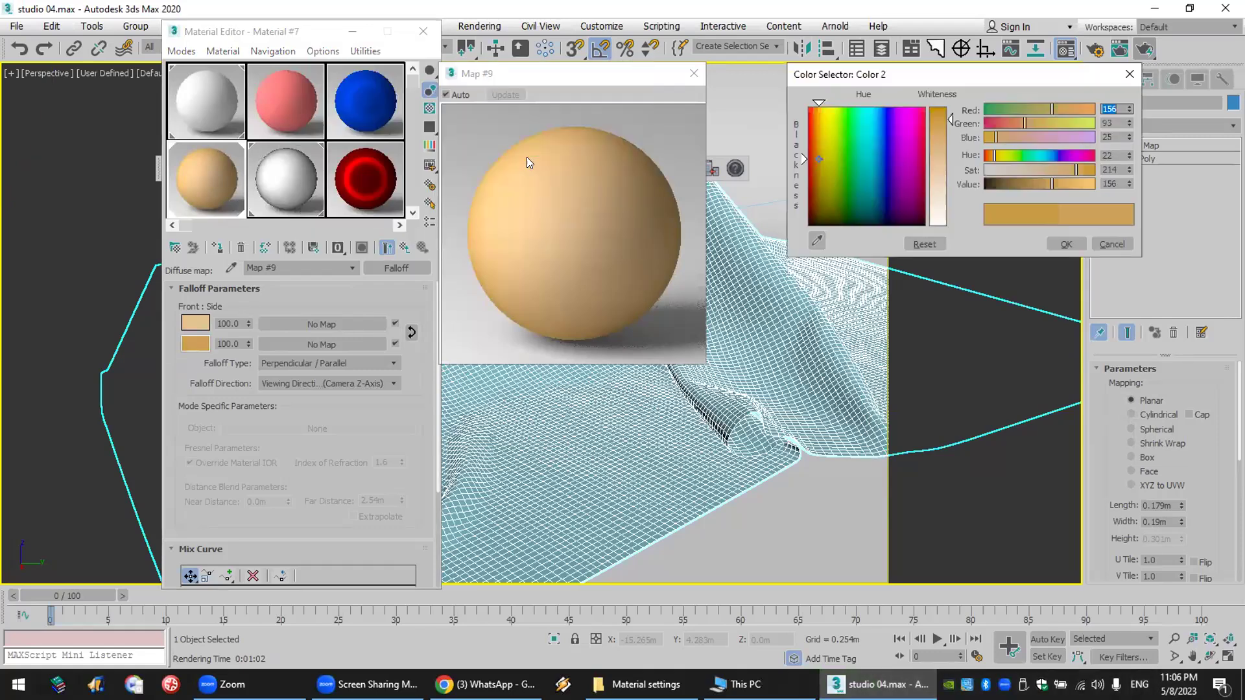
click(1065, 244)
- Set the Falloff front color to a more saturated golden tan, RGB 180, 103, 20
click(194, 324)
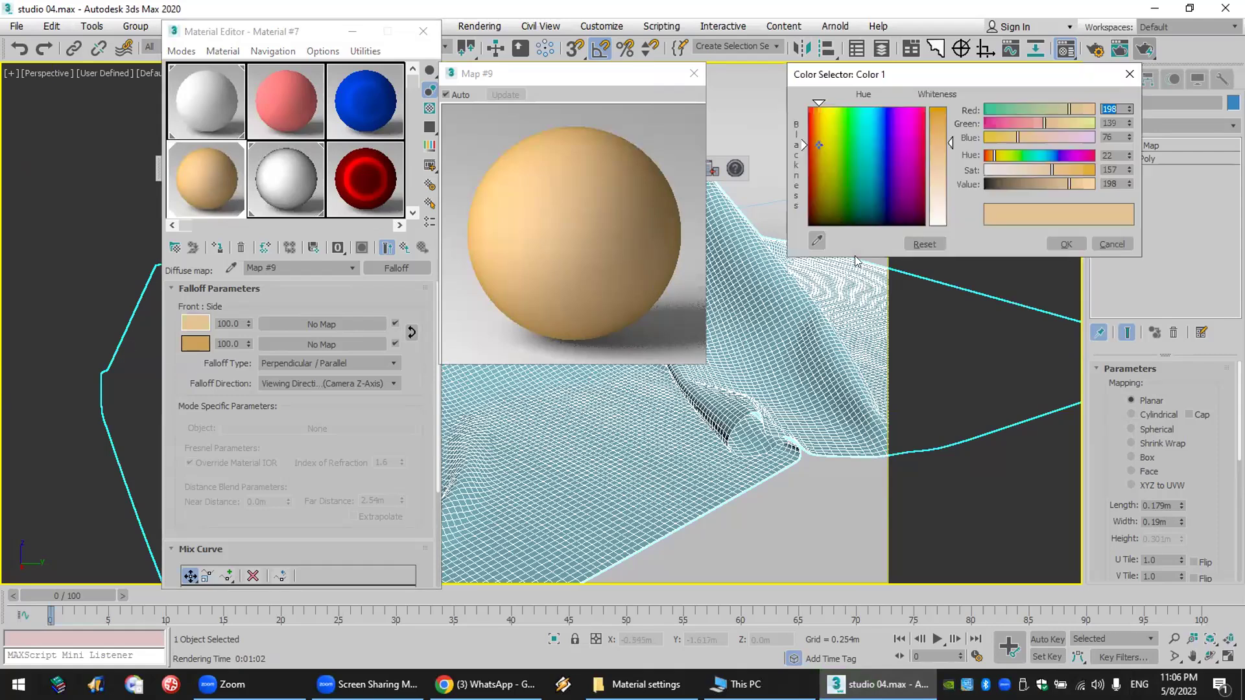
drag(940, 144, 940, 145)
click(940, 115)
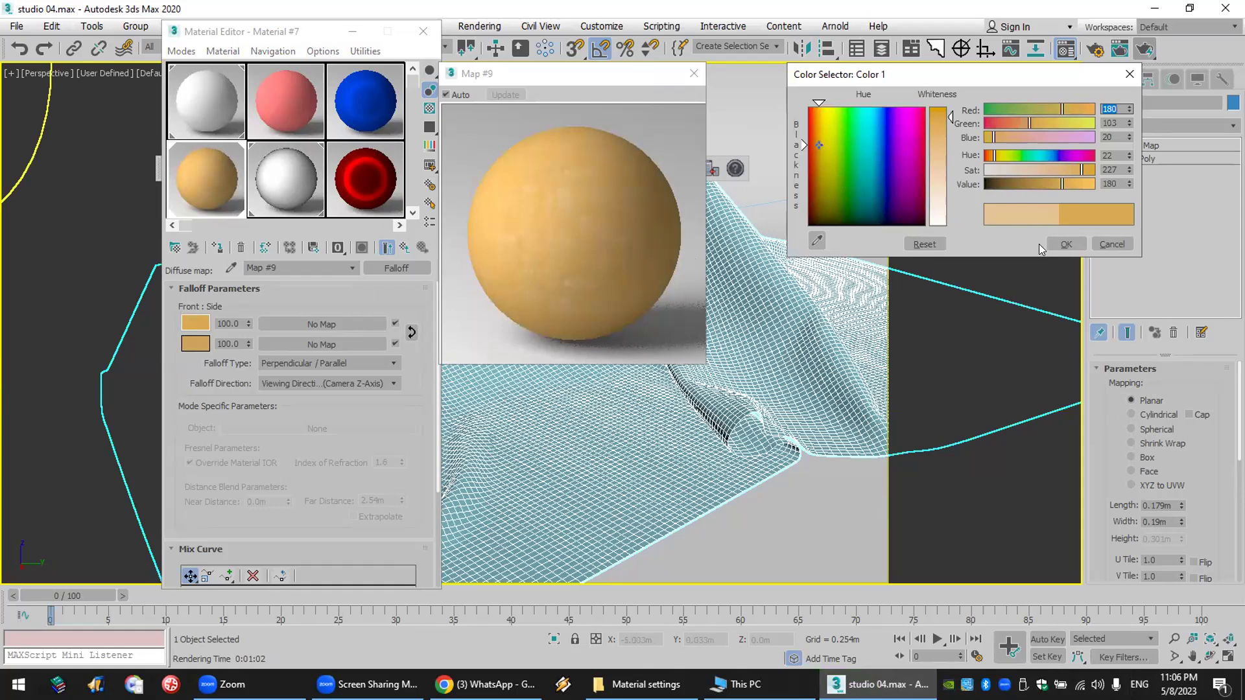
click(1066, 244)
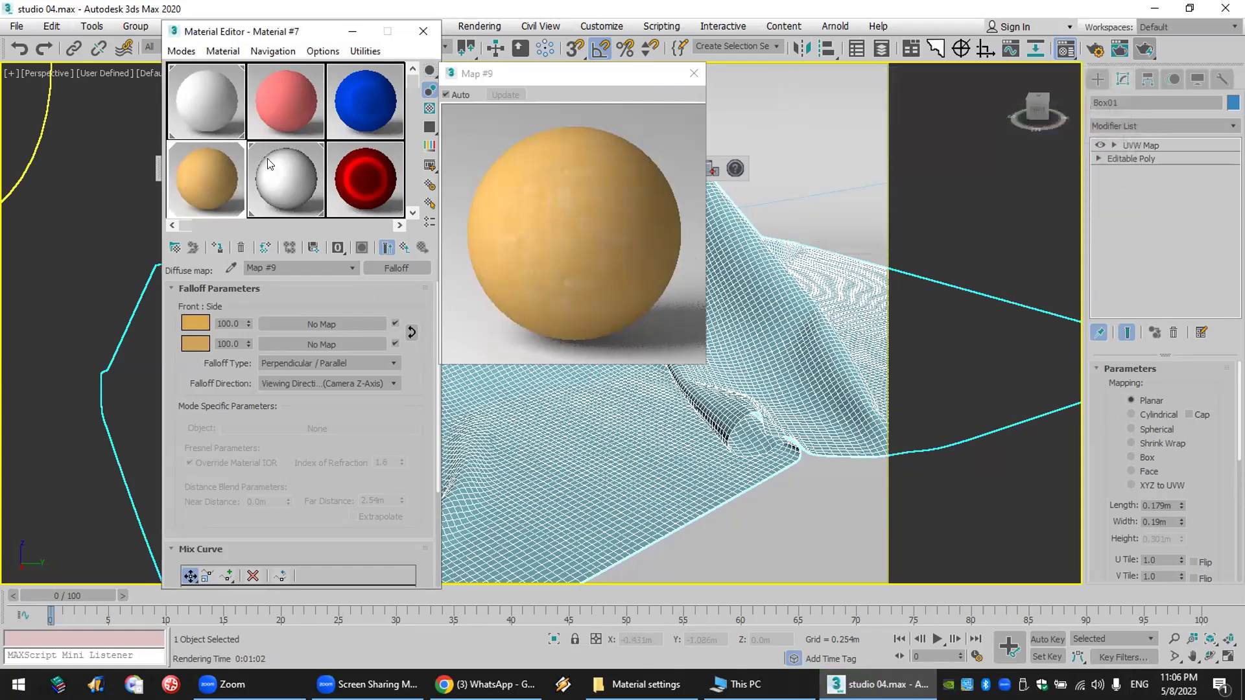
- Load the 25023085 vintage floral pattern as a bitmap in the blend material's second blend amount
click(403, 247)
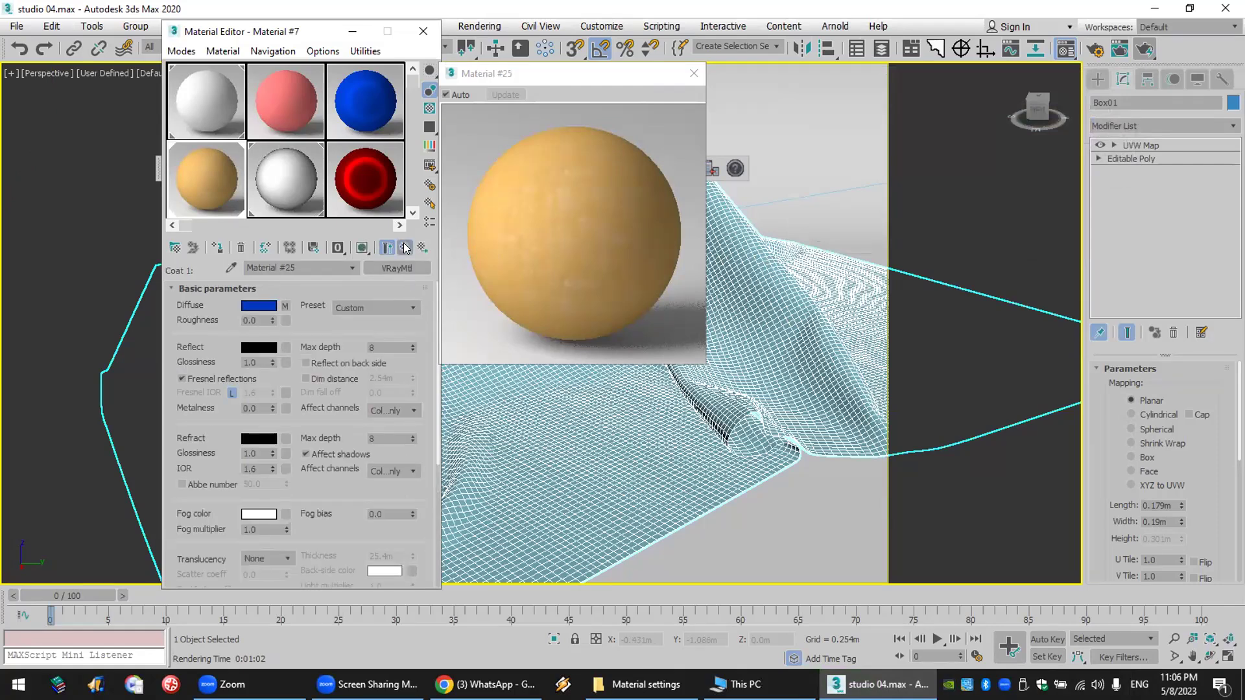
click(403, 248)
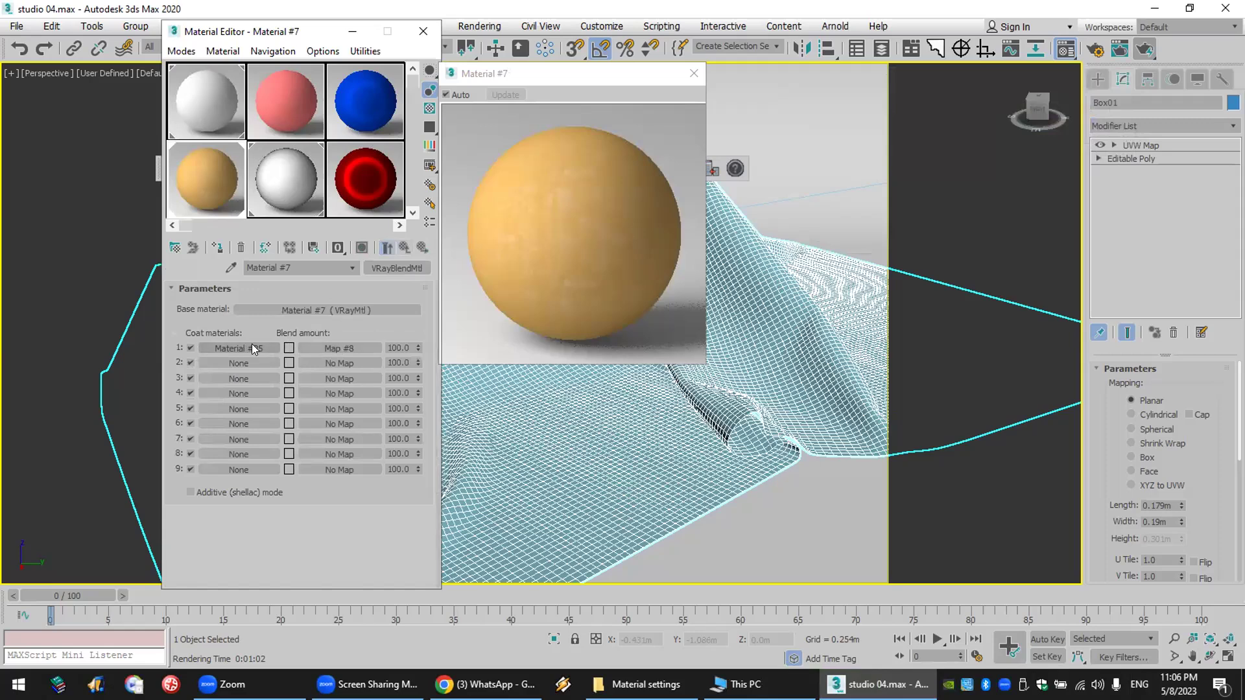
click(337, 363)
double_click(439, 298)
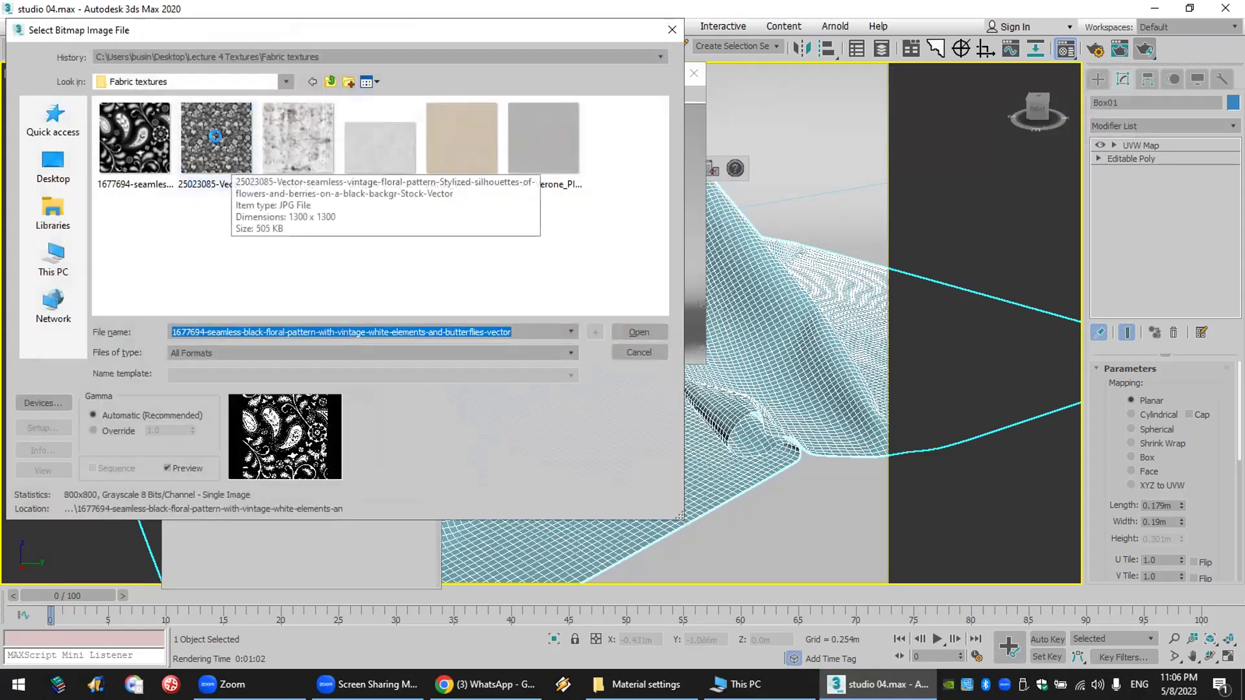
double_click(241, 162)
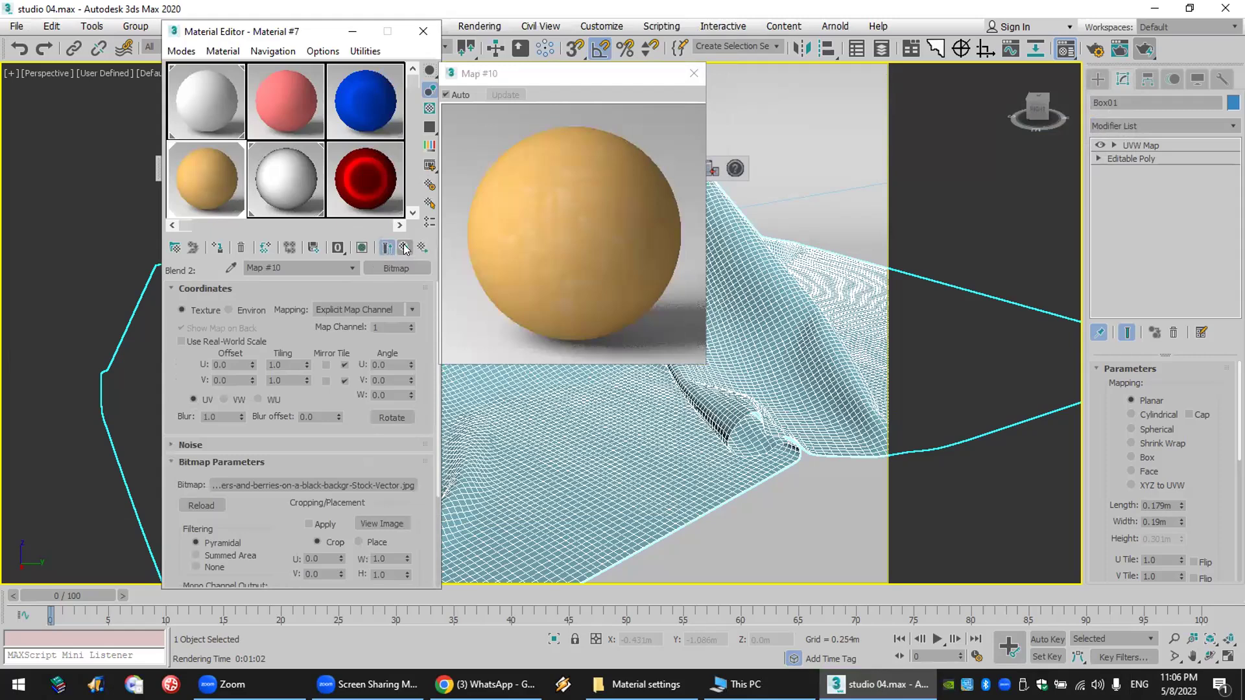
click(405, 248)
- Create a VRayMtl as coat material 2 and set its diffuse color to black, RGB 0, 0, 0
click(244, 365)
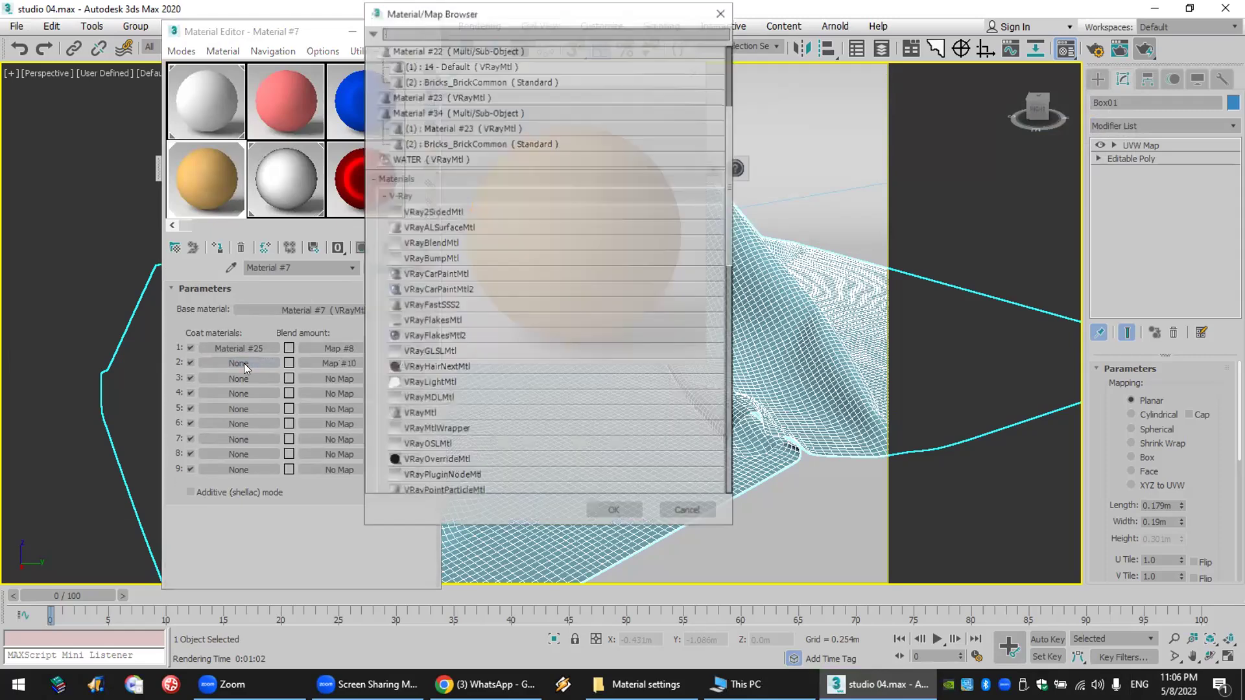
double_click(431, 407)
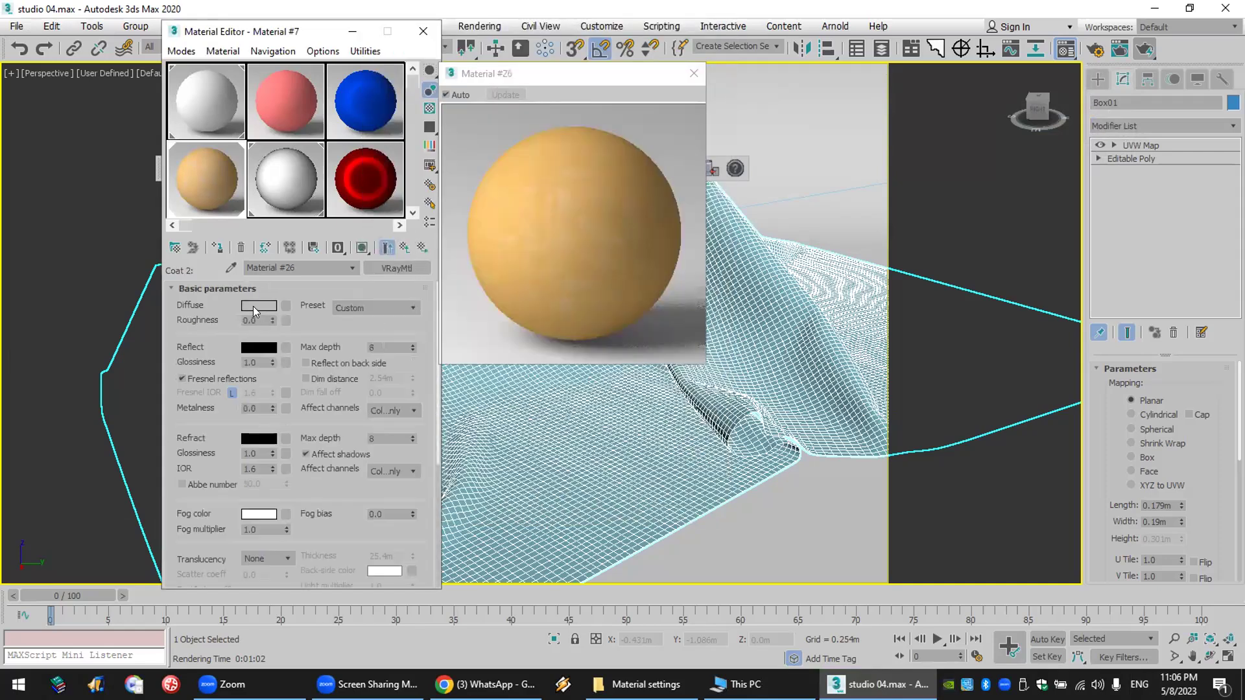
click(258, 306)
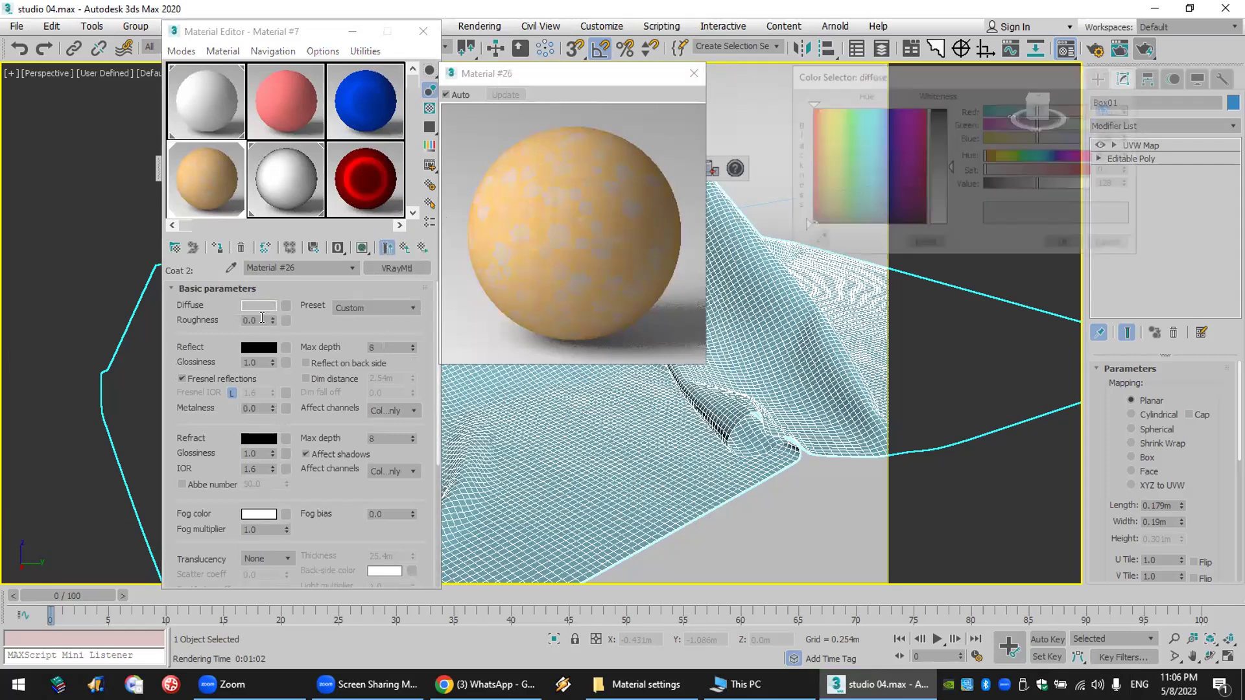
click(808, 224)
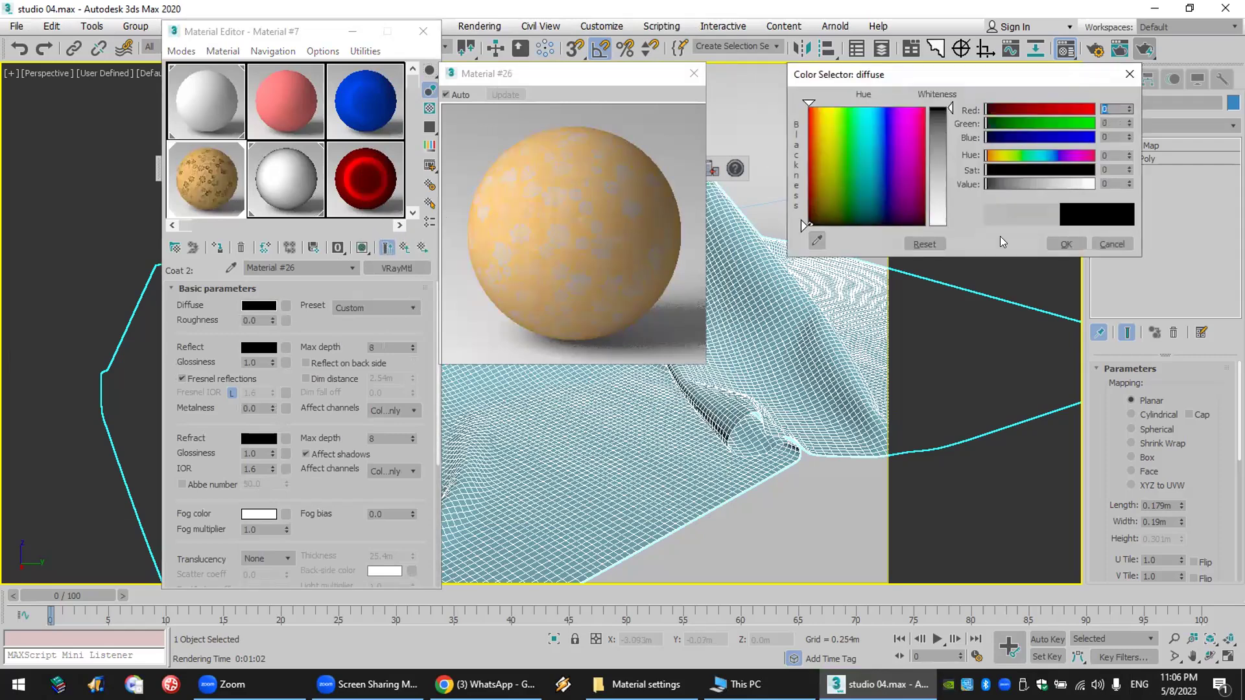
click(1067, 244)
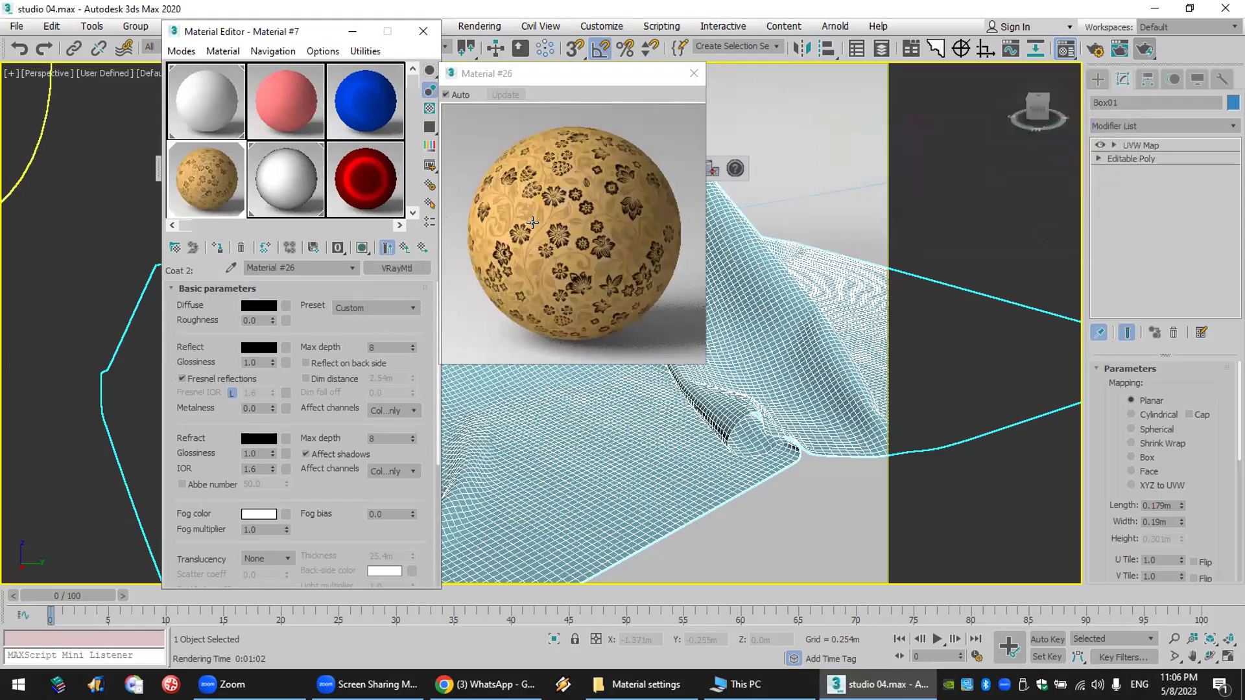
- Test render the cloth with the black floral coat and inspect the image up close
click(1141, 52)
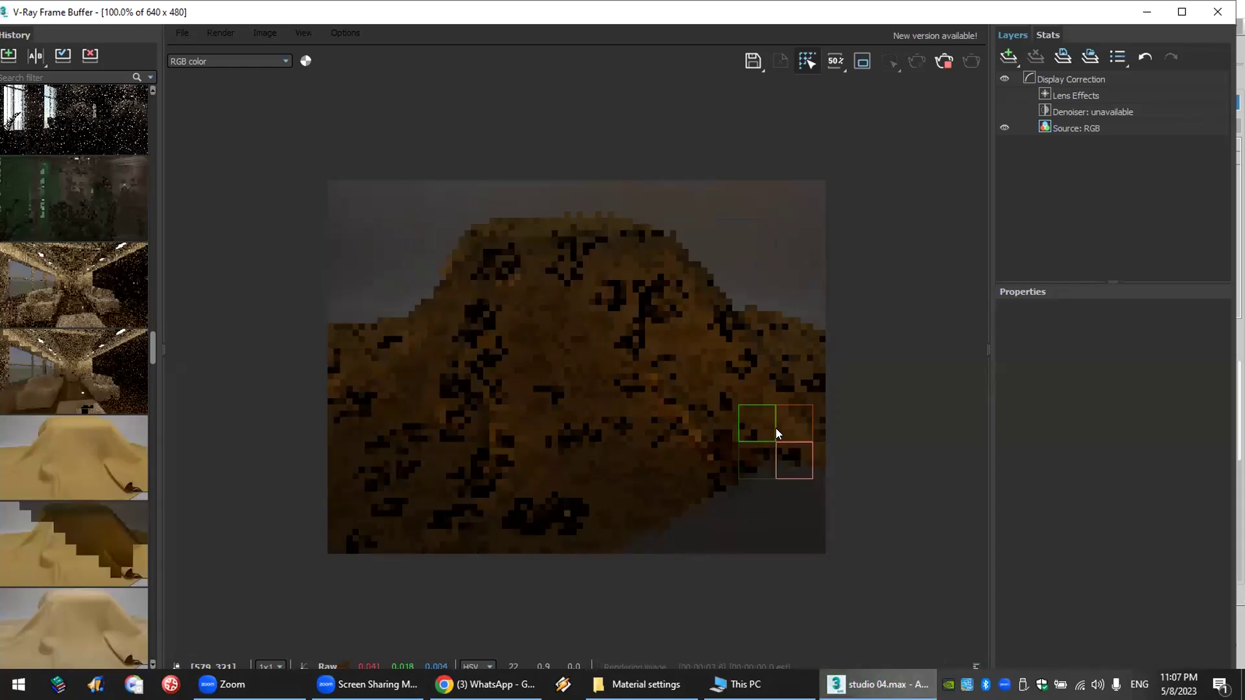
scroll(642, 340, up, 1)
scroll(642, 340, down, 1)
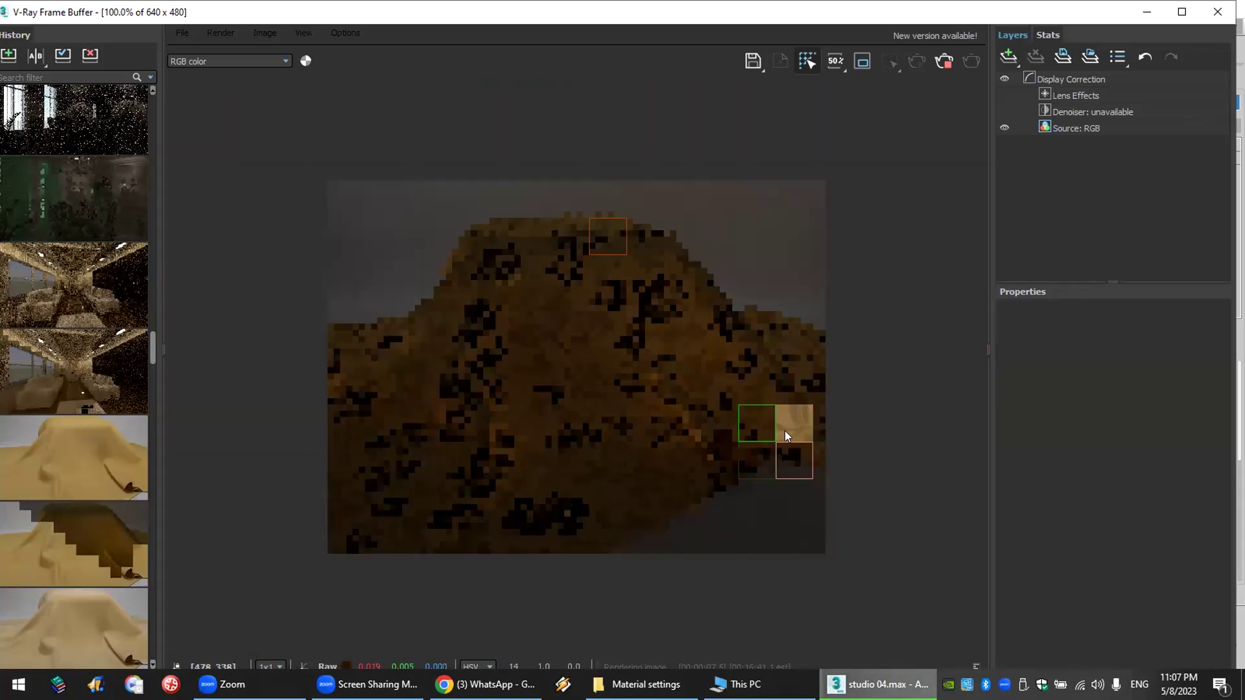
scroll(784, 430, up, 1)
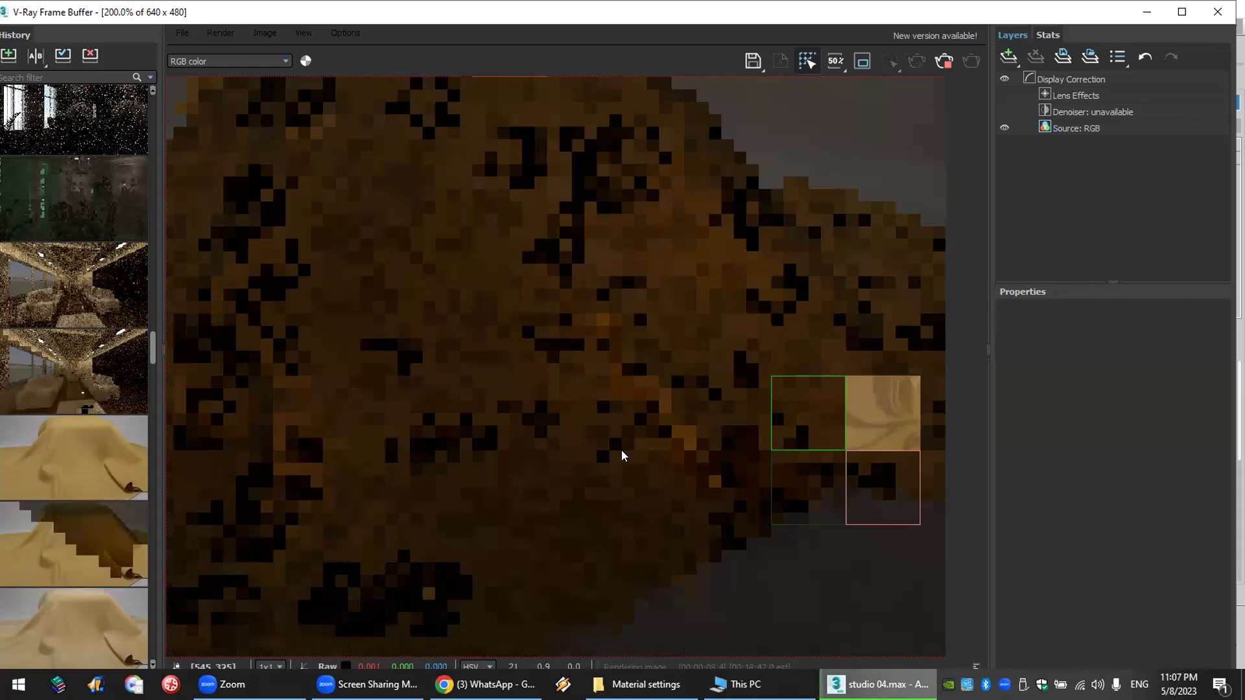